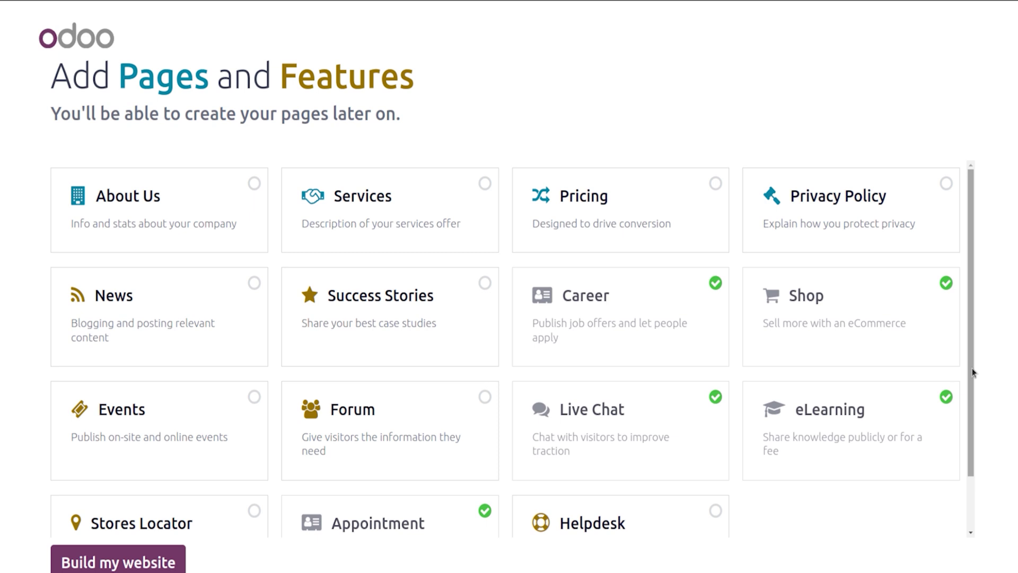
# Step: Build the website with the selected features, opening the generated fashion homepage in the editor
pyautogui.moveTo(971, 370); pyautogui.dragTo(995, 524)
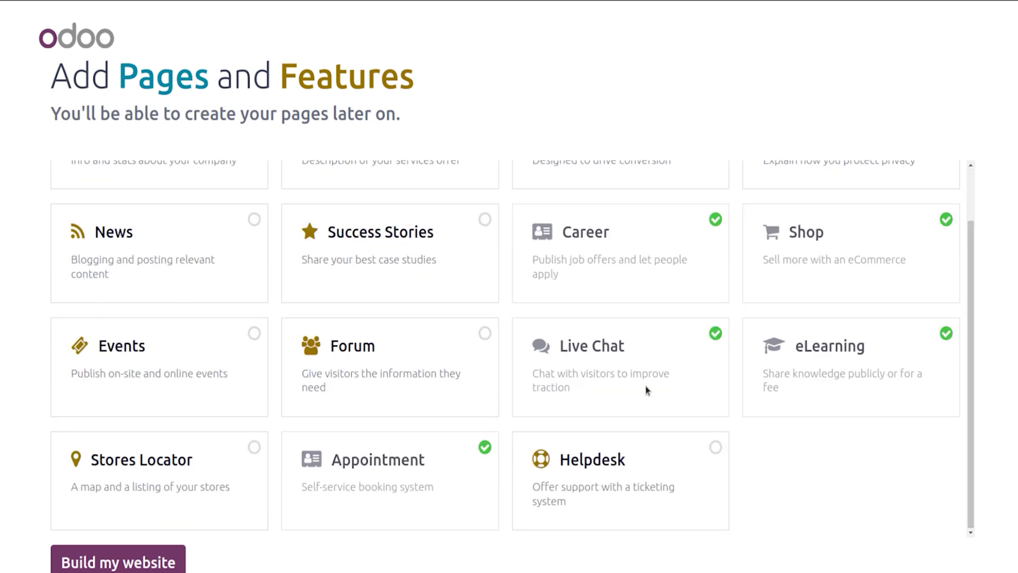
pyautogui.click(155, 563)
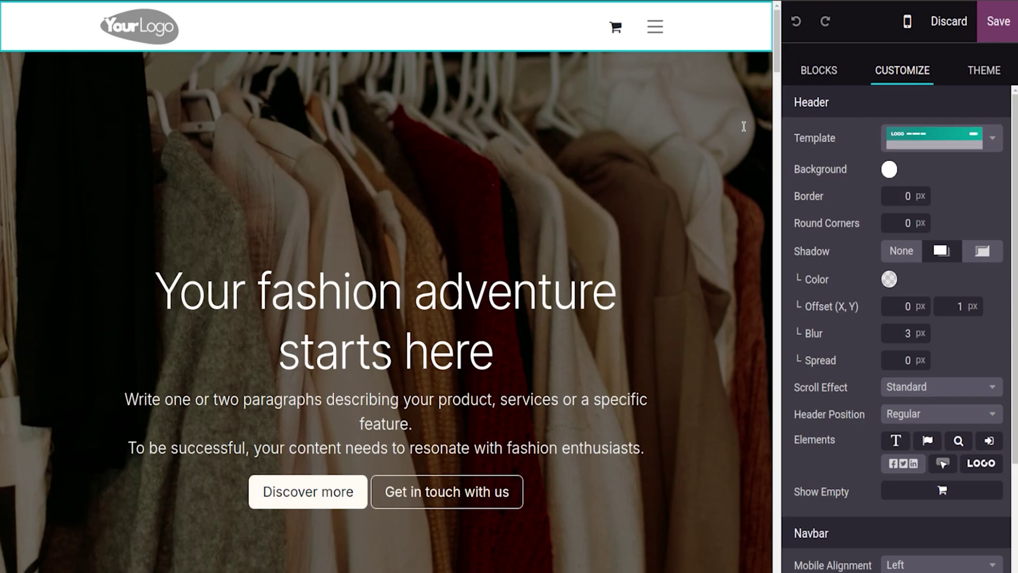
# Step: From the Blocks sidebar, open the Insert a block dialog on the Intro category
pyautogui.click(836, 72)
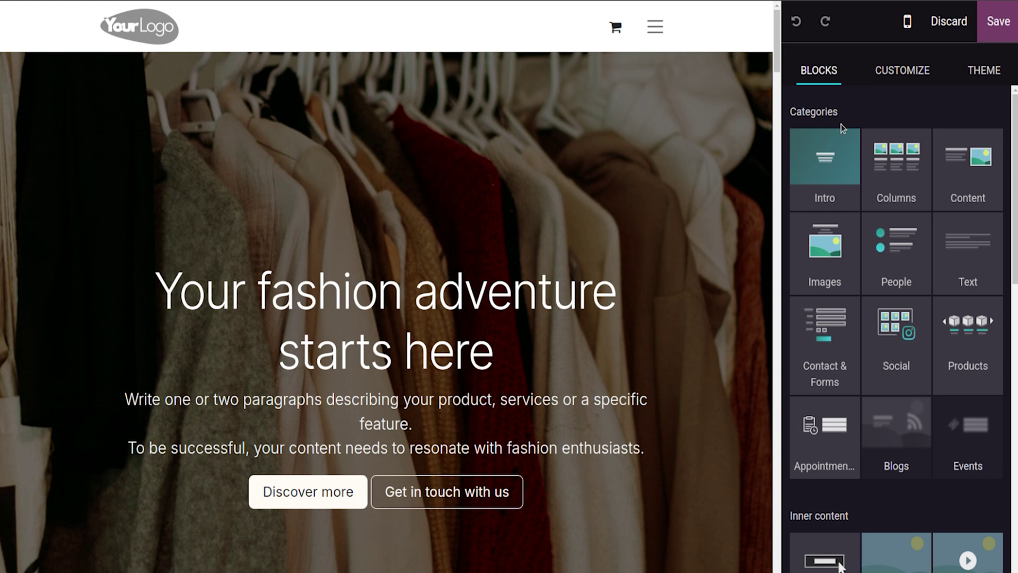
pyautogui.click(822, 167)
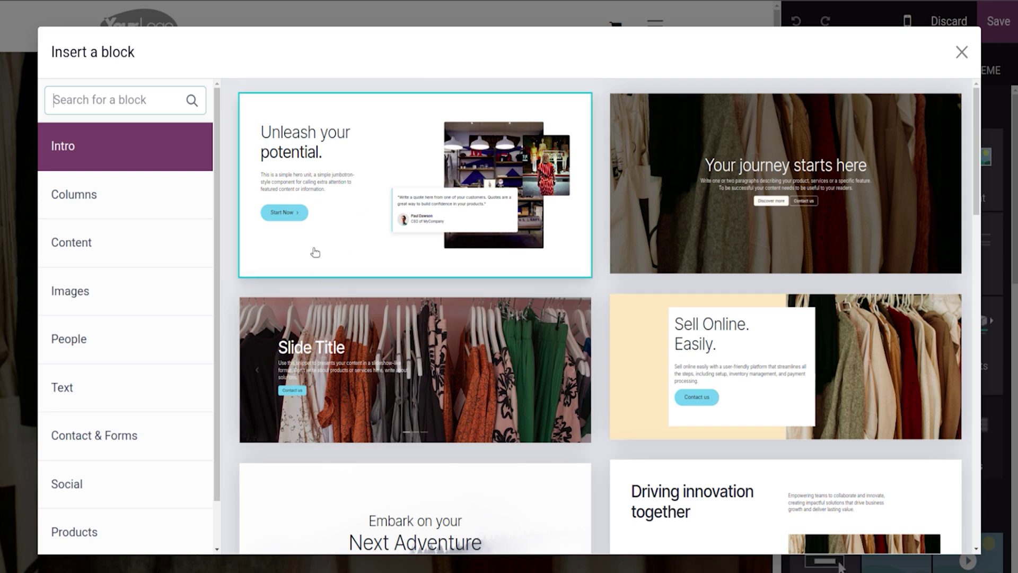
# Step: Browse the Columns, Content, People and Images blocks, then insert the Key Milestone masonry block
pyautogui.click(106, 199)
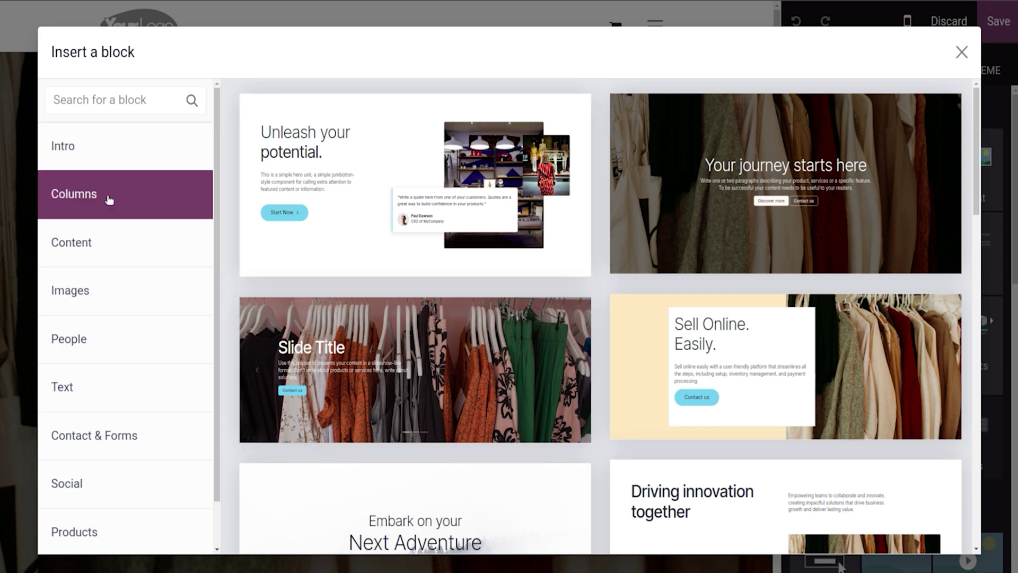
pyautogui.click(114, 251)
pyautogui.click(114, 308)
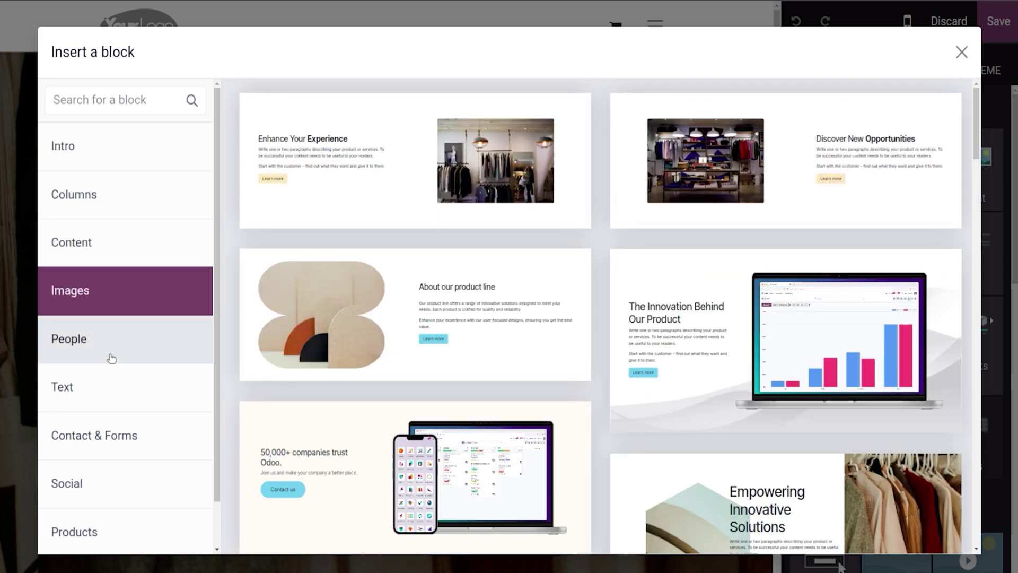
pyautogui.click(109, 355)
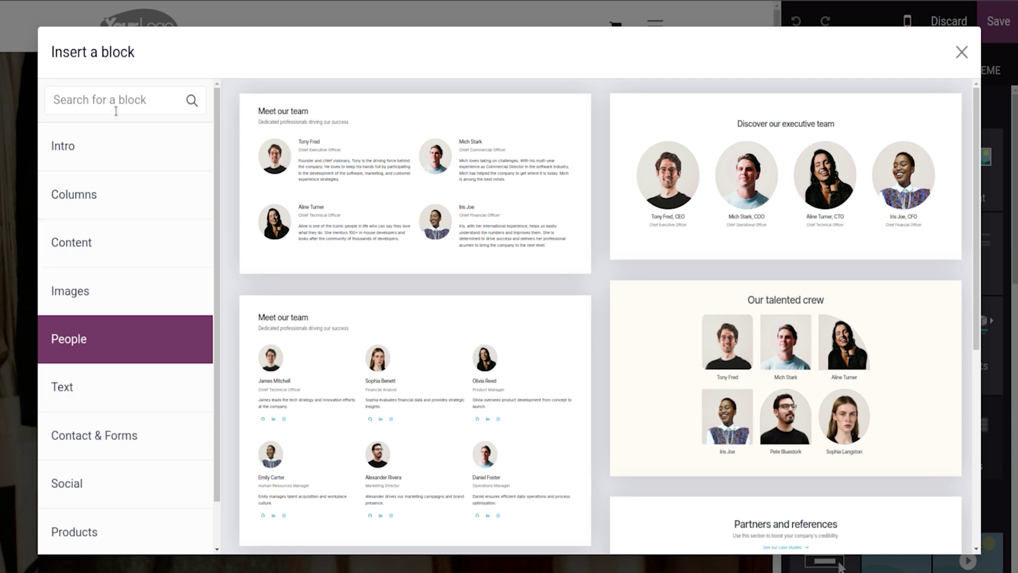
pyautogui.click(119, 159)
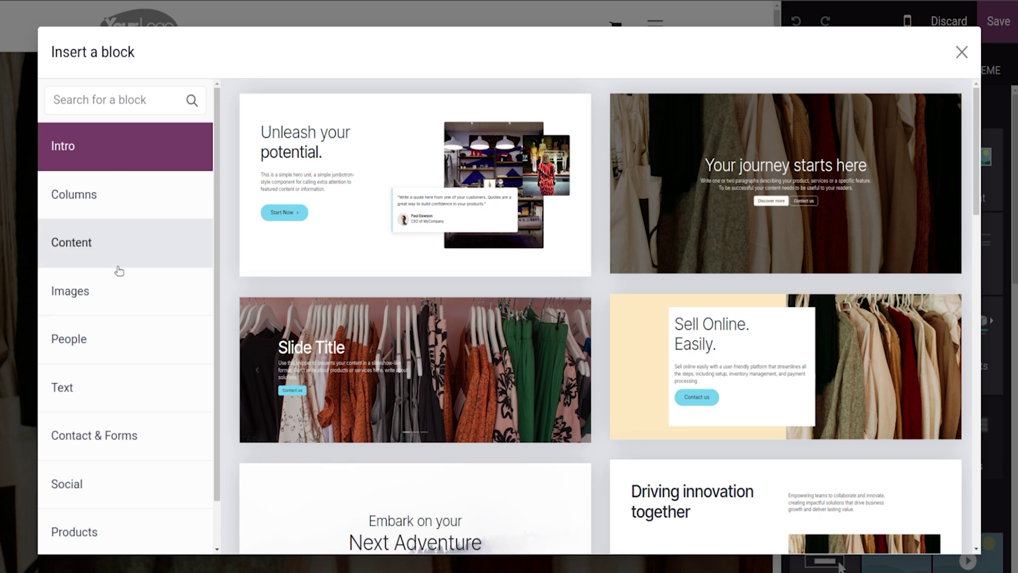
pyautogui.click(115, 194)
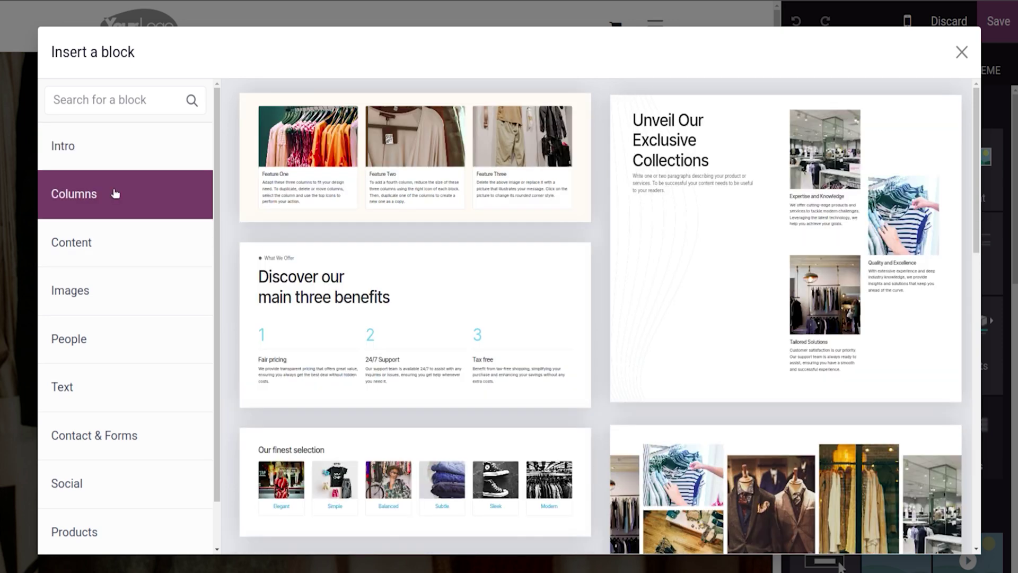
pyautogui.click(93, 242)
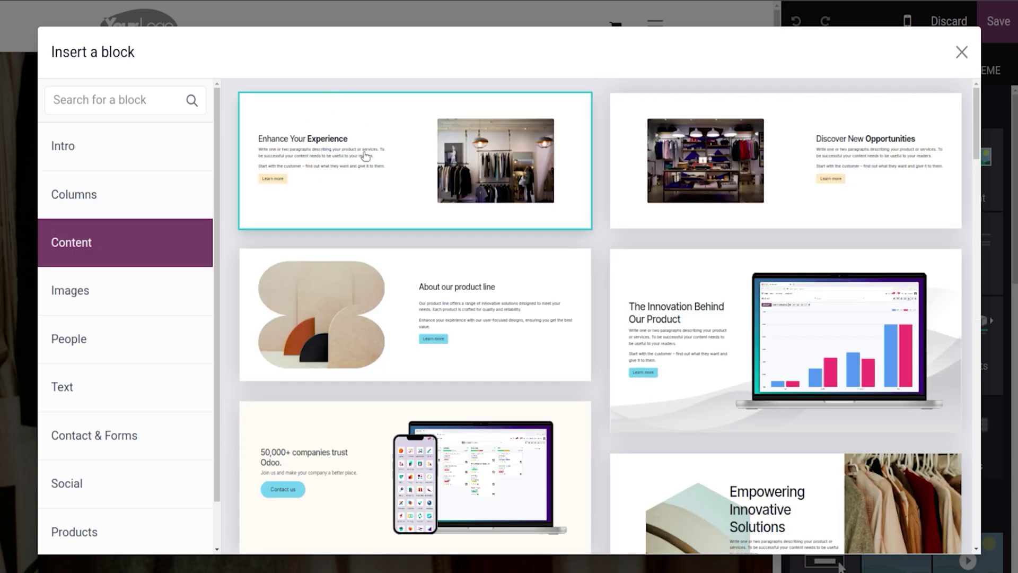
pyautogui.click(116, 290)
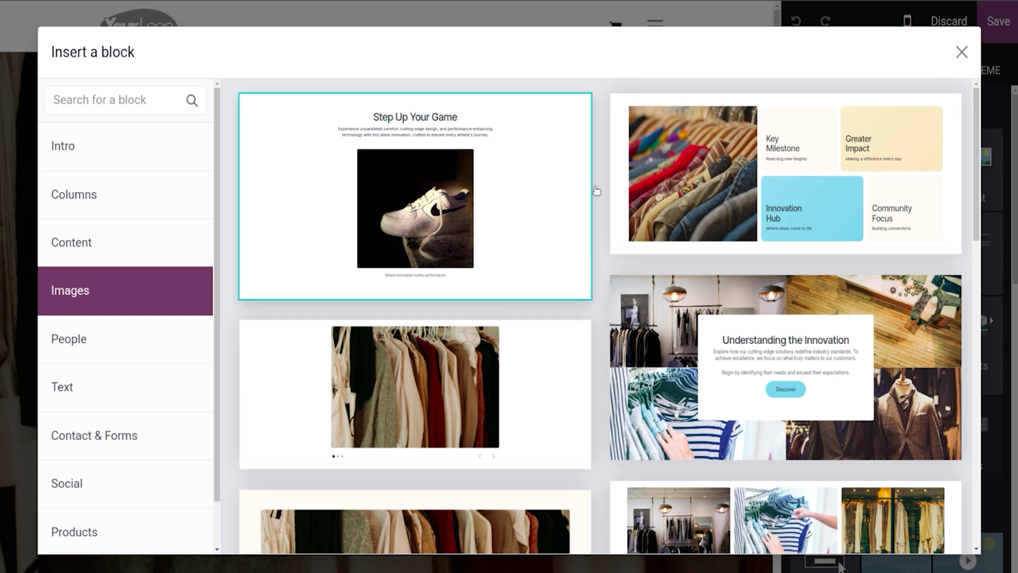
pyautogui.click(897, 182)
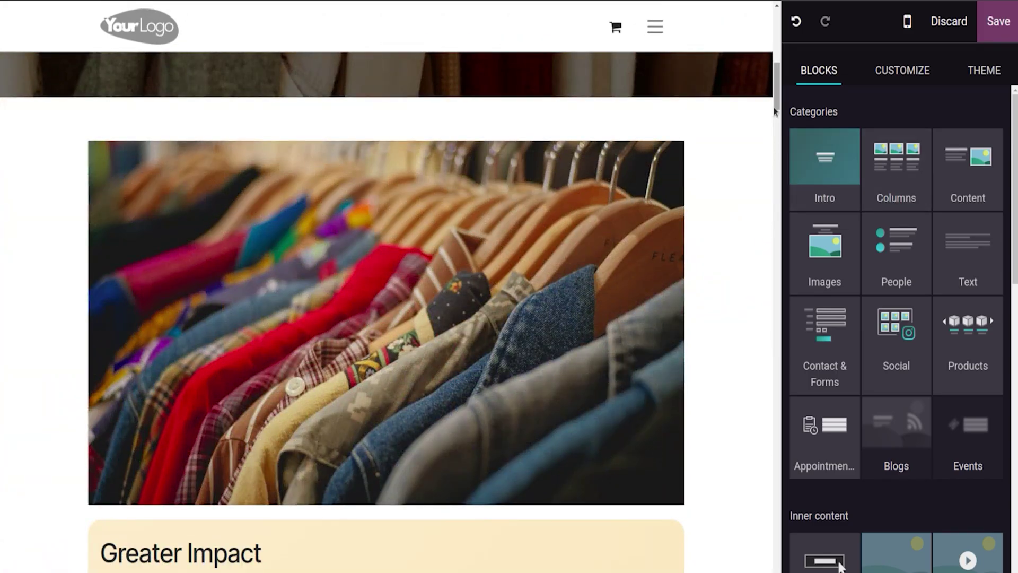
# Step: Set the Greater Impact card's vertical alignment to top and save the homepage
pyautogui.moveTo(778, 105); pyautogui.dragTo(784, 140)
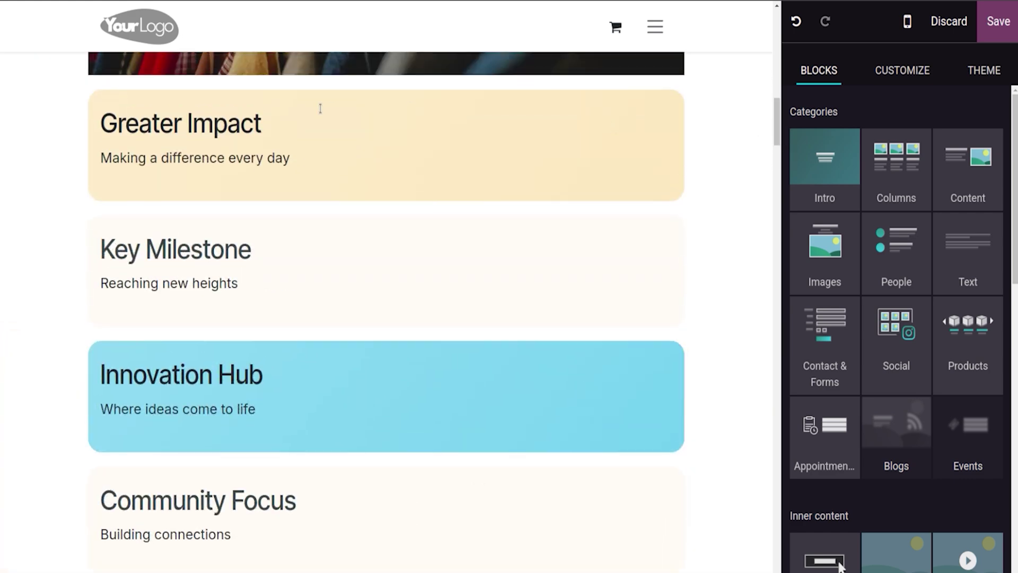
pyautogui.tripleClick(204, 142)
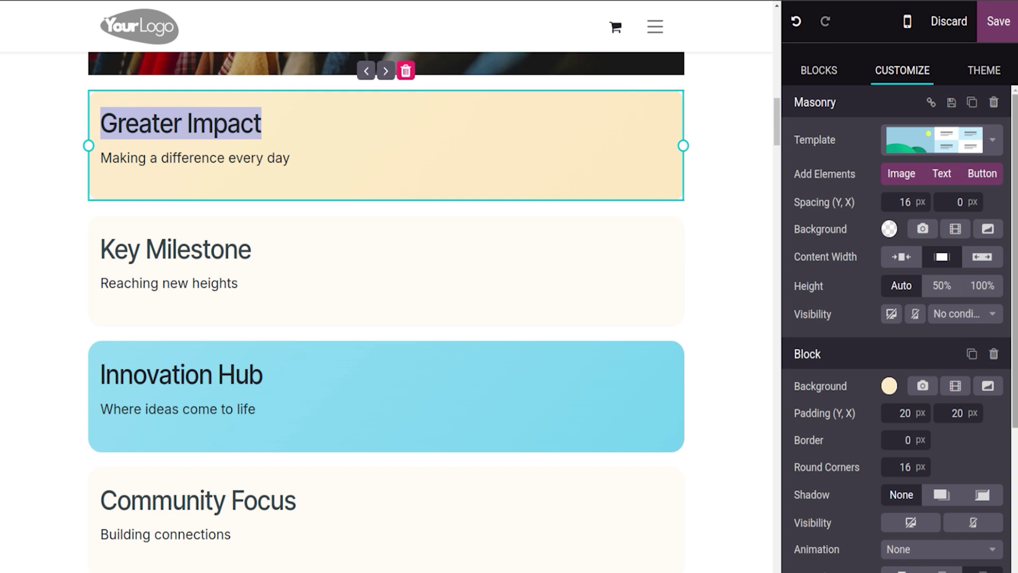
pyautogui.scroll(-3, 894, 444)
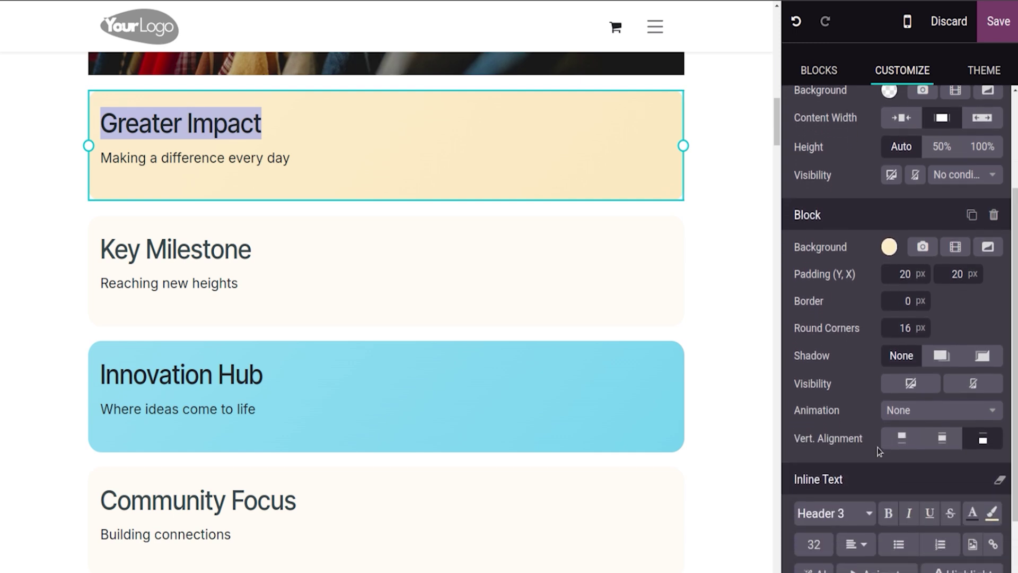
pyautogui.click(894, 444)
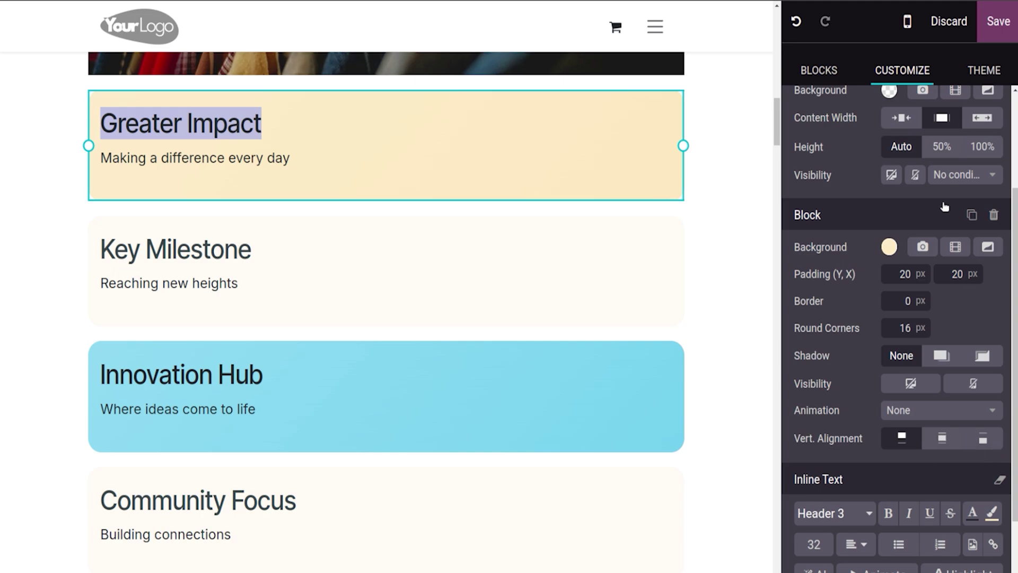
pyautogui.click(1008, 36)
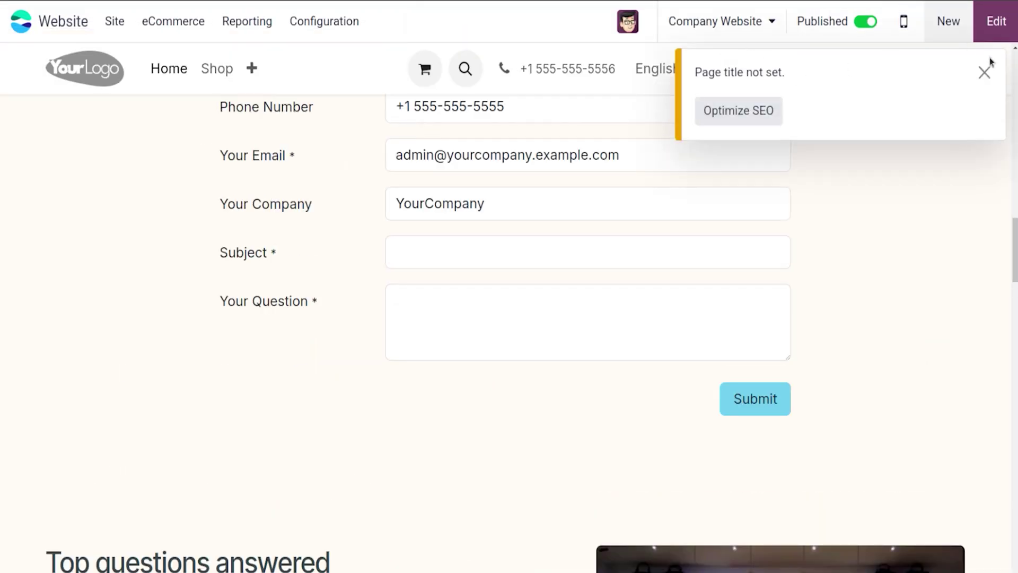
# Step: Dismiss the 'Page title not set' warning, scroll the page, and return to edit mode
pyautogui.click(984, 70)
pyautogui.scroll(-15, 509, 318)
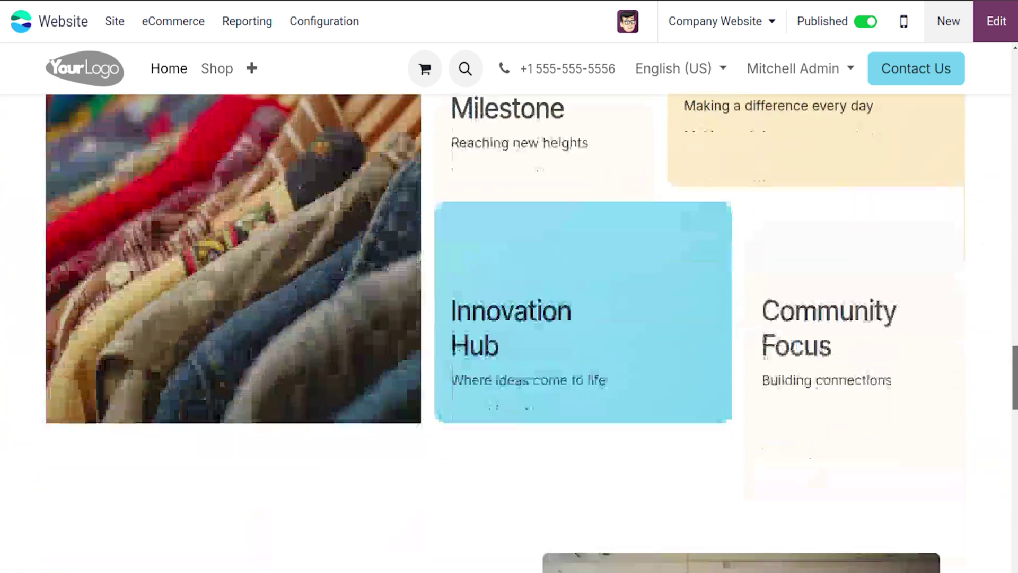
pyautogui.moveTo(1015, 376)
pyautogui.mouseDown()
pyautogui.moveTo(1015, 399)
pyautogui.moveTo(1015, 352)
pyautogui.moveTo(1015, 539)
pyautogui.moveTo(1015, 349)
pyautogui.moveTo(1015, 366)
pyautogui.mouseUp()
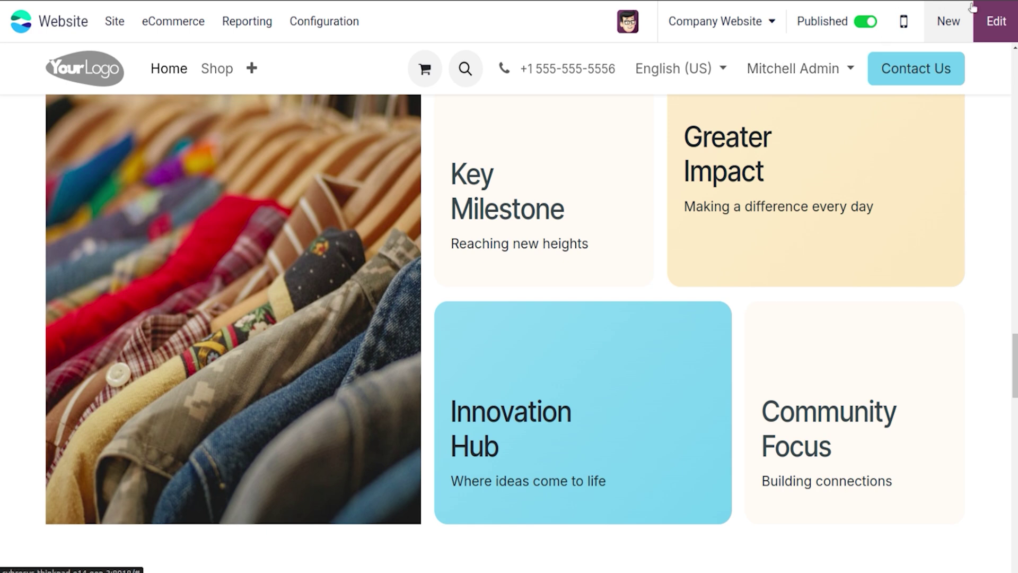
pyautogui.click(1013, 21)
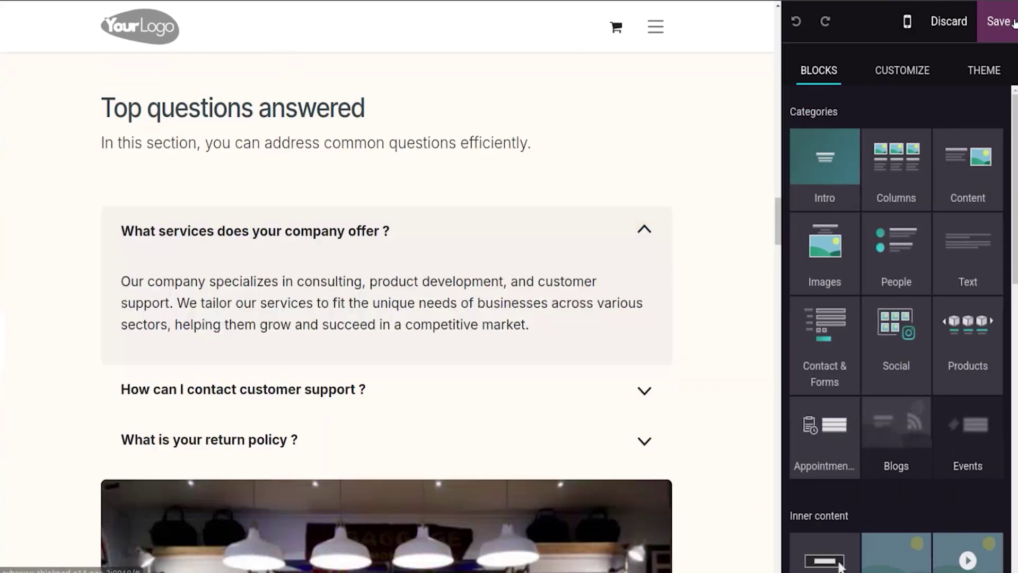
# Step: Search the block catalogue for 'FAQ' and insert the Frequently asked questions block
pyautogui.click(829, 147)
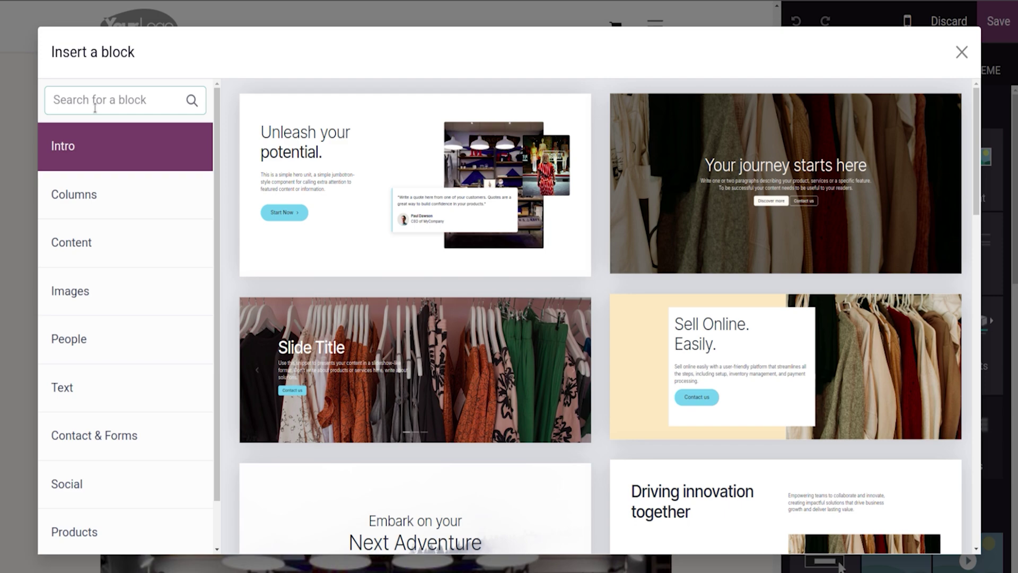
pyautogui.write('FAQ')
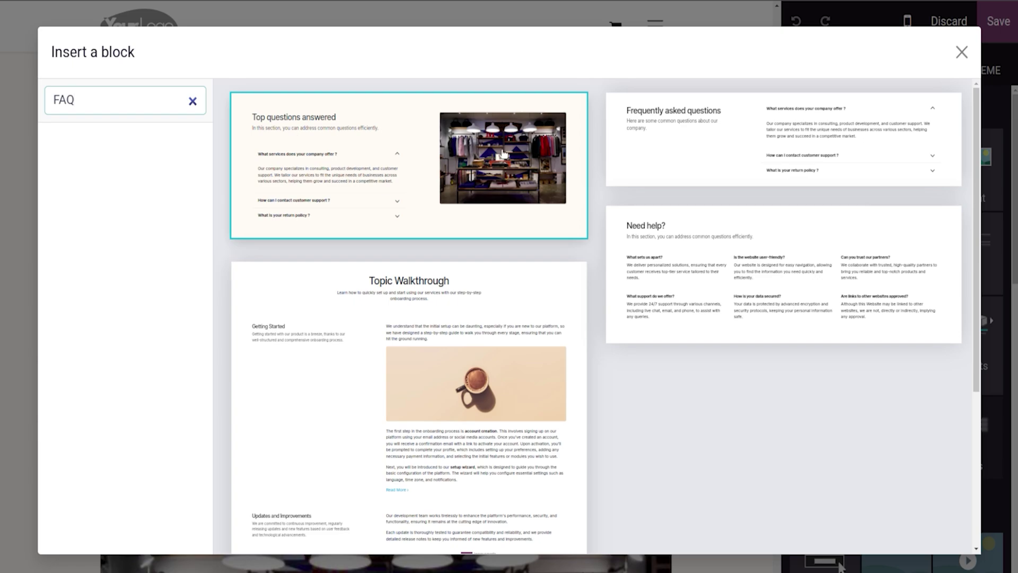
pyautogui.click(688, 148)
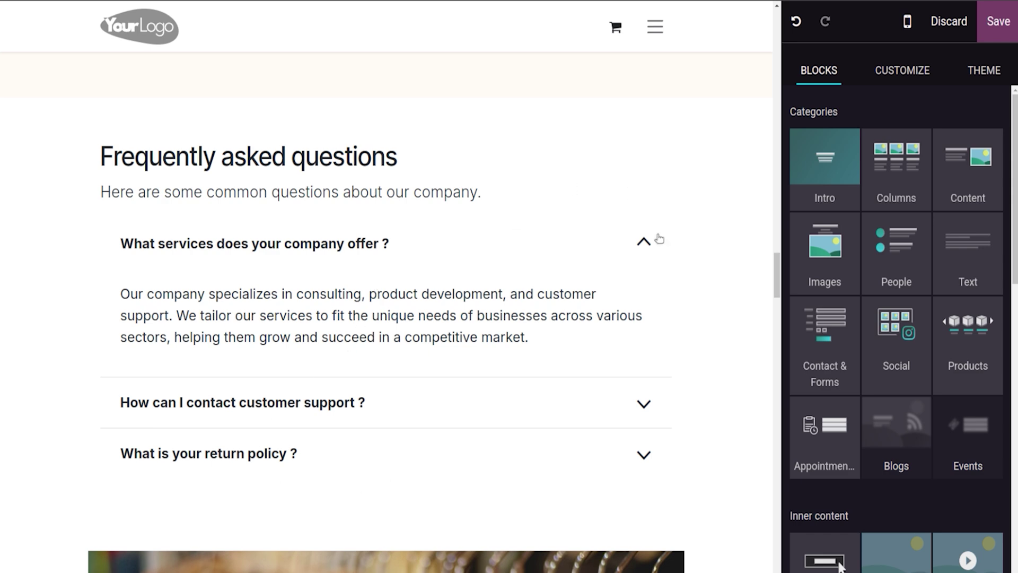
# Step: Save the page with the new FAQ section and reopen it for editing
pyautogui.click(643, 247)
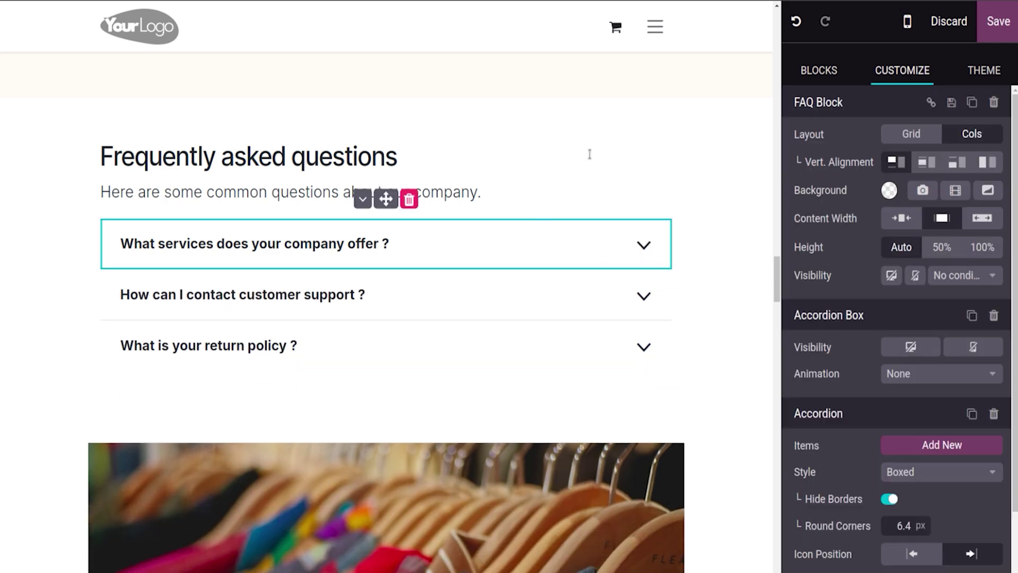
pyautogui.tripleClick(603, 140)
pyautogui.click(998, 21)
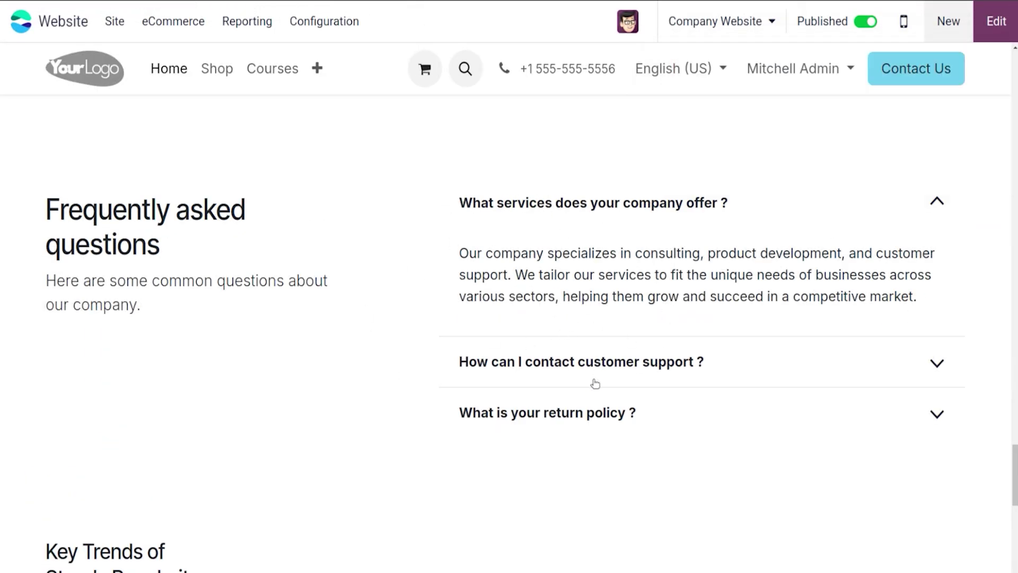
pyautogui.click(990, 24)
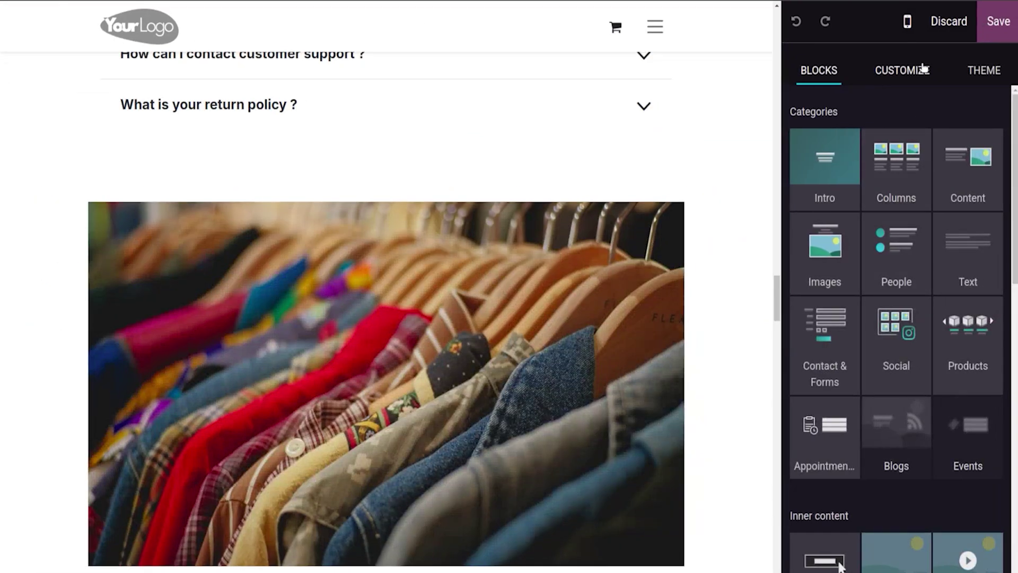
# Step: Set the FAQ accordion's style to Highlight Active and save the page
pyautogui.click(926, 70)
pyautogui.click(609, 86)
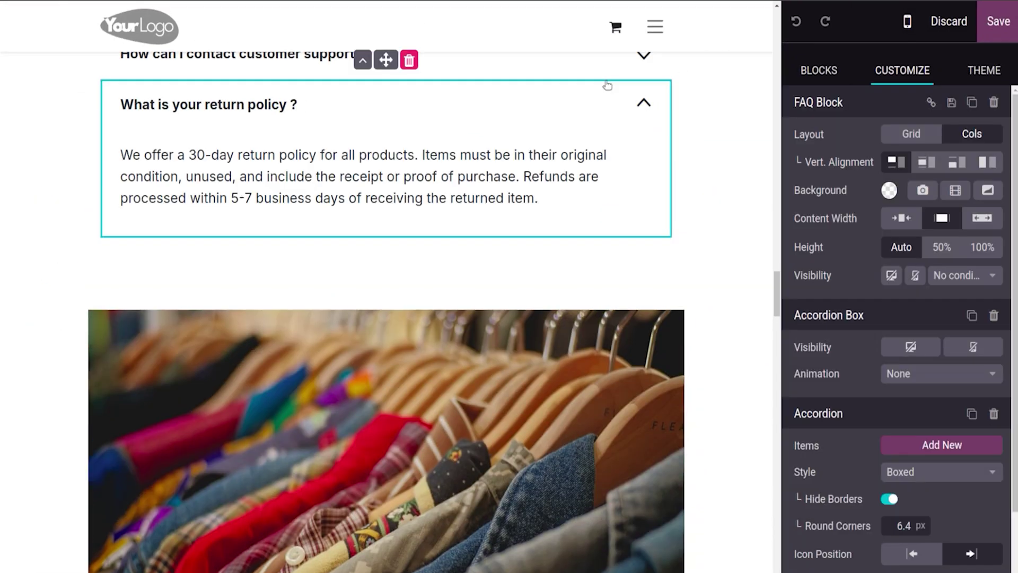
pyautogui.scroll(-2, 896, 329)
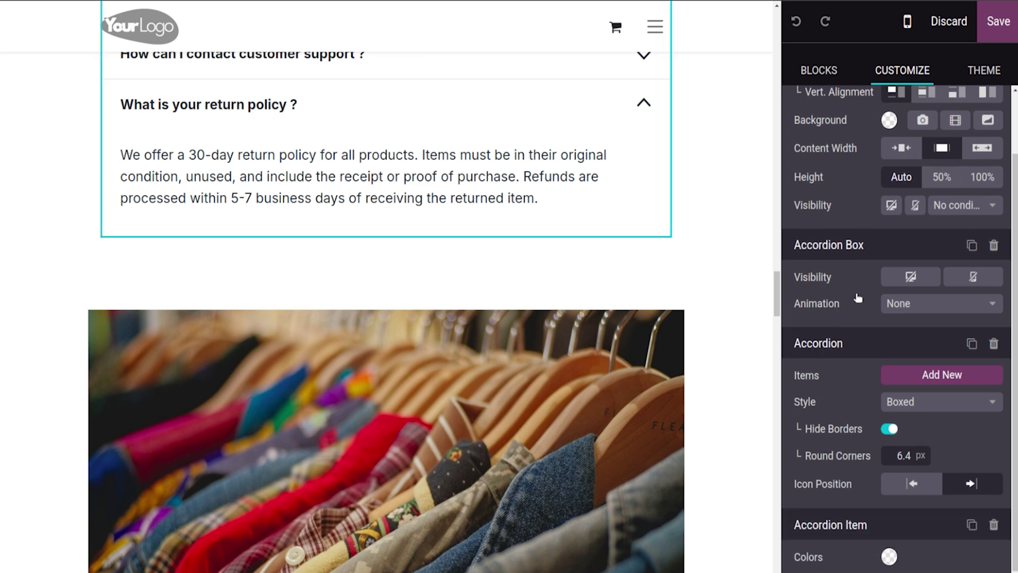
pyautogui.click(895, 400)
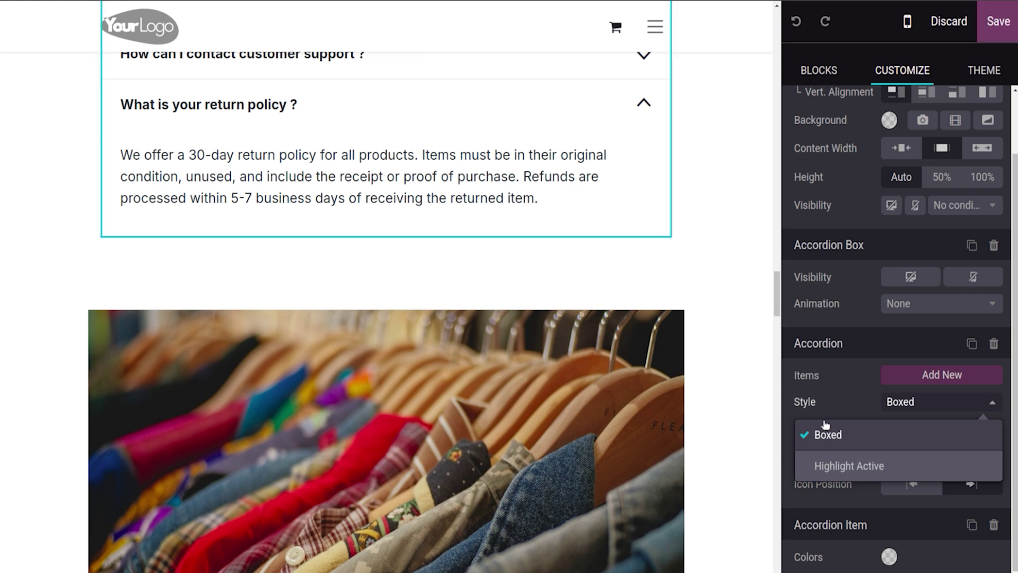
pyautogui.click(851, 466)
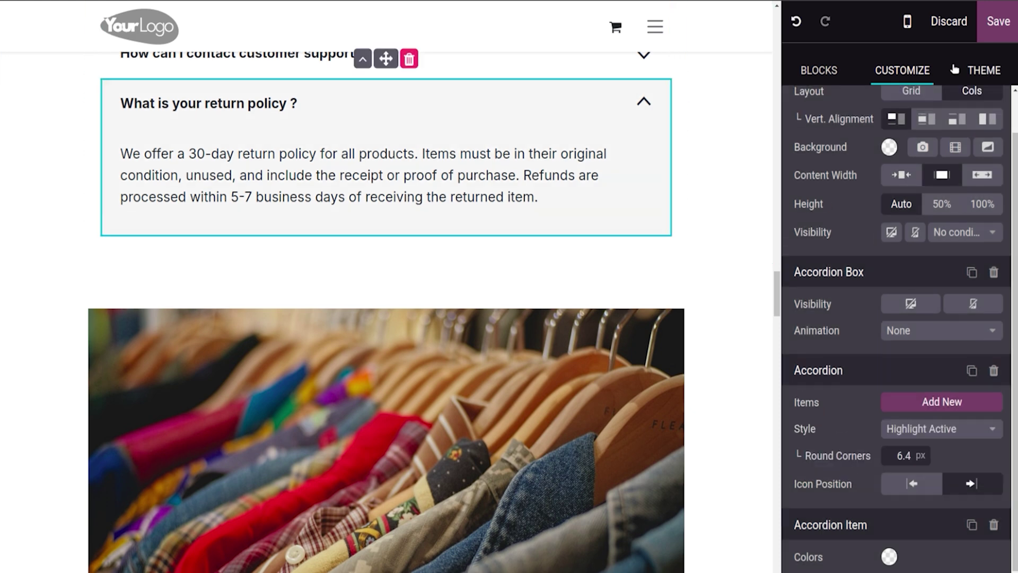
pyautogui.click(1002, 24)
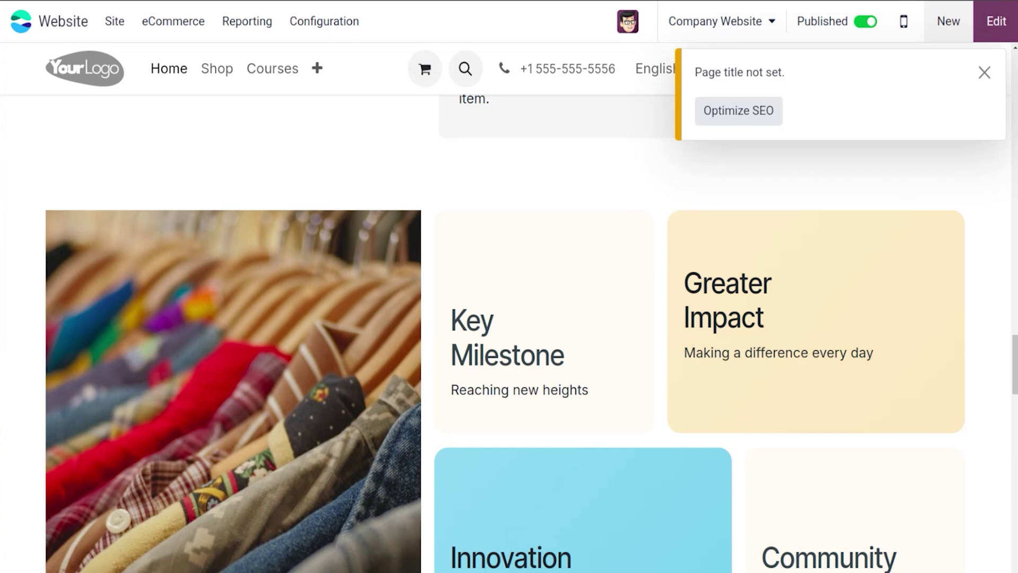
# Step: Scroll to the saved FAQ section, collapse the first answer, and return to edit mode
pyautogui.scroll(-10, 623, 206)
pyautogui.scroll(-8, 705, 363)
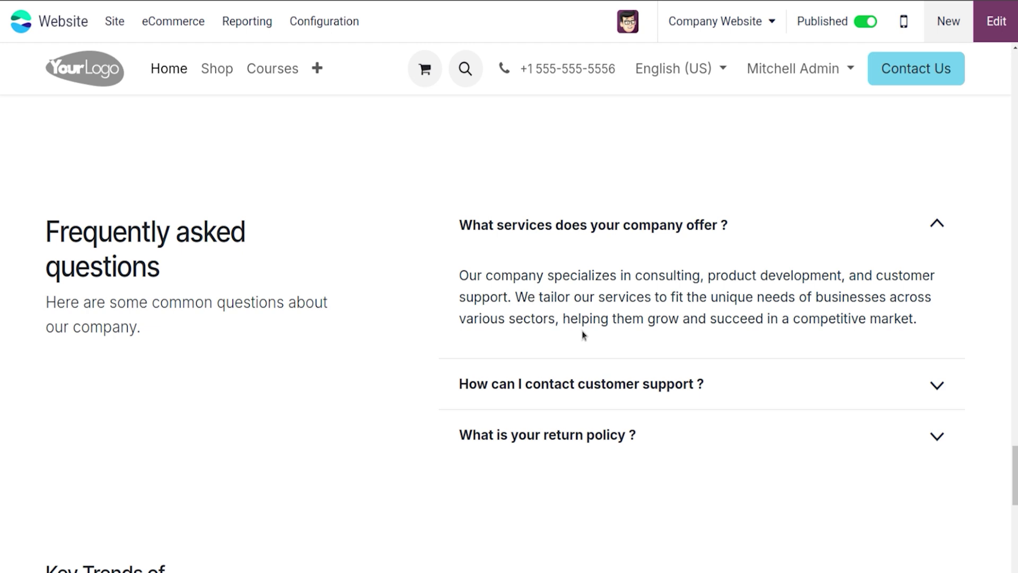
pyautogui.click(936, 223)
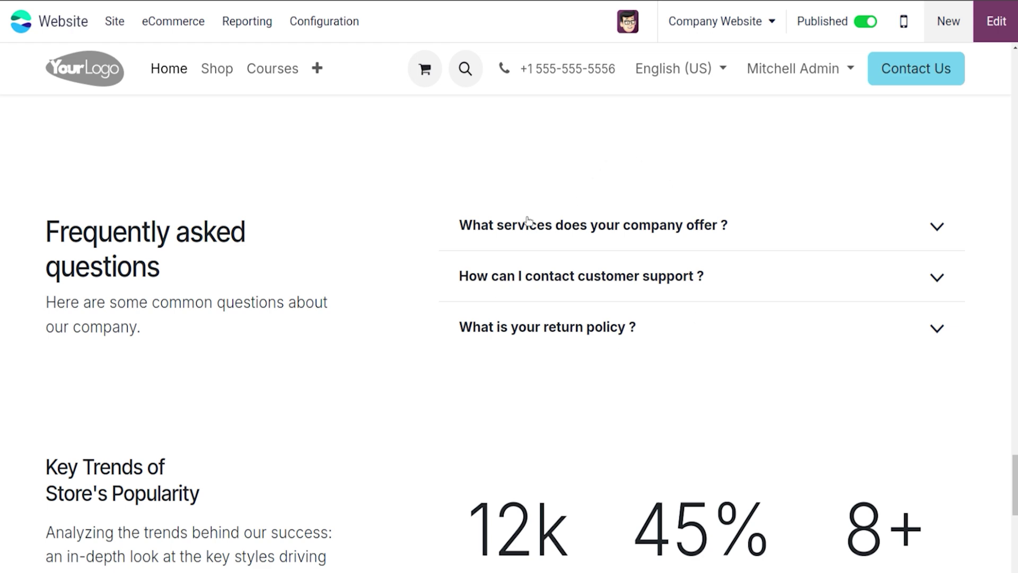
pyautogui.click(1014, 21)
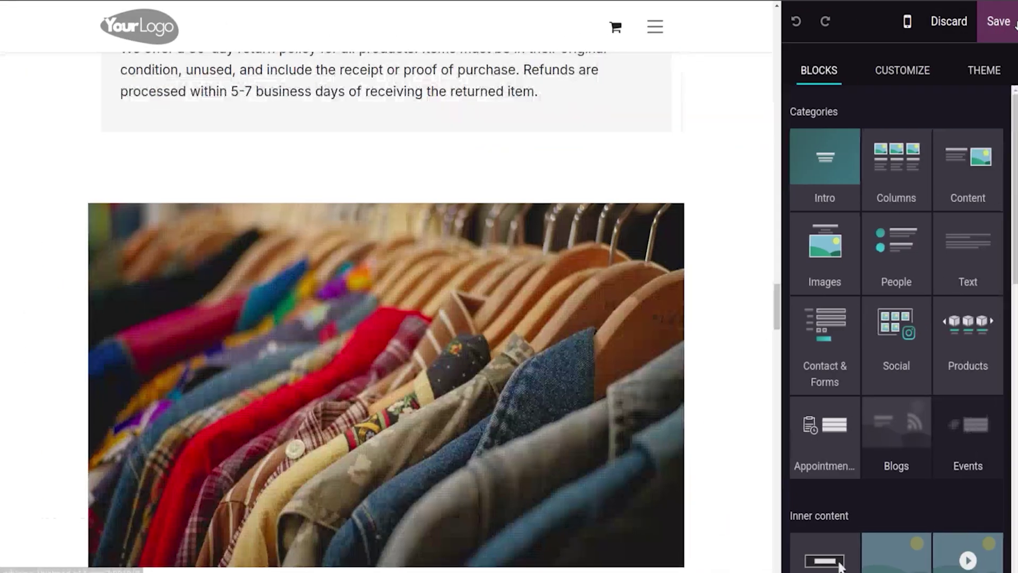
# Step: Select the FAQ block, save it as a custom block, and confirm Save and Reload
pyautogui.click(903, 70)
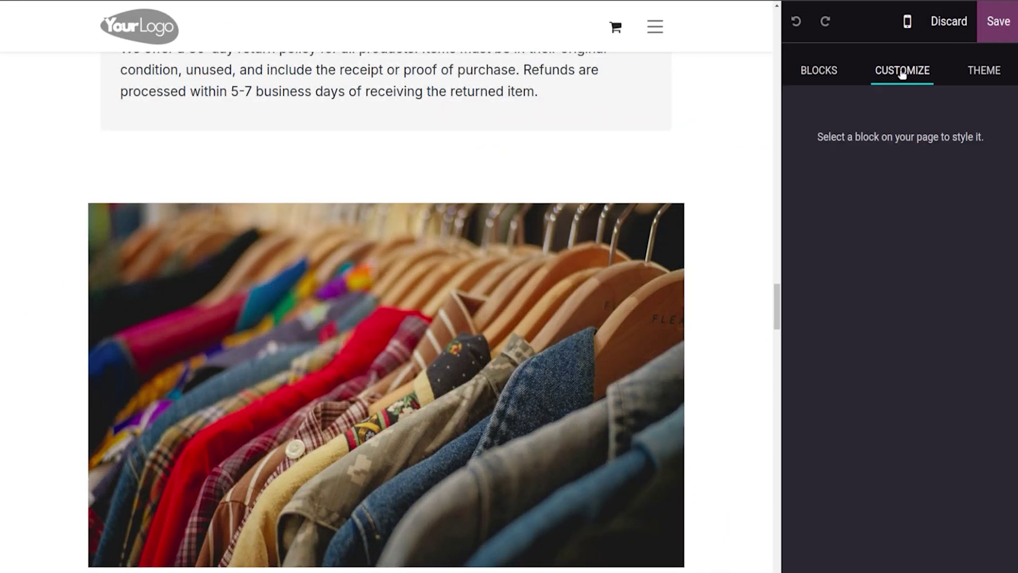
pyautogui.click(396, 110)
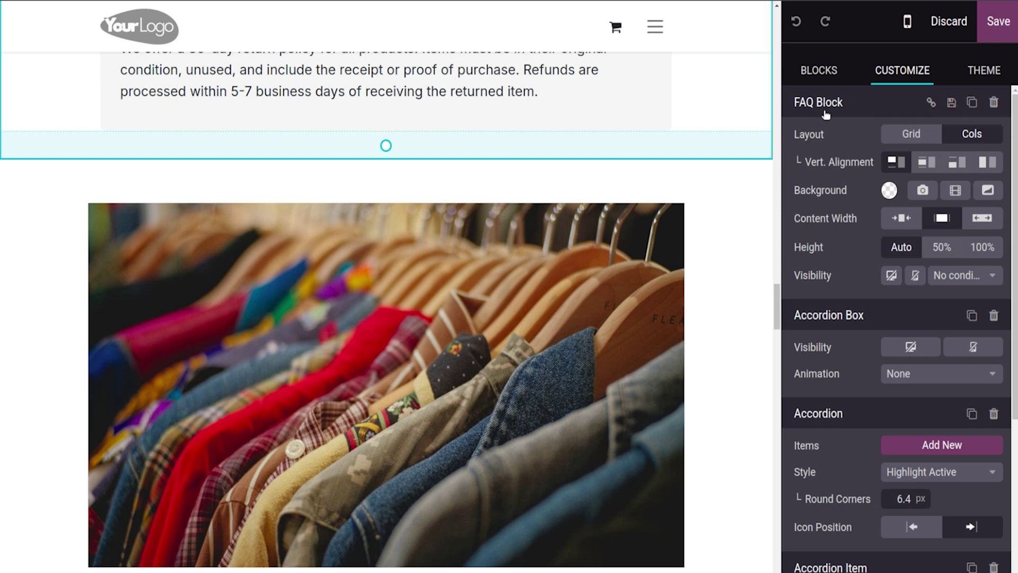
pyautogui.click(952, 104)
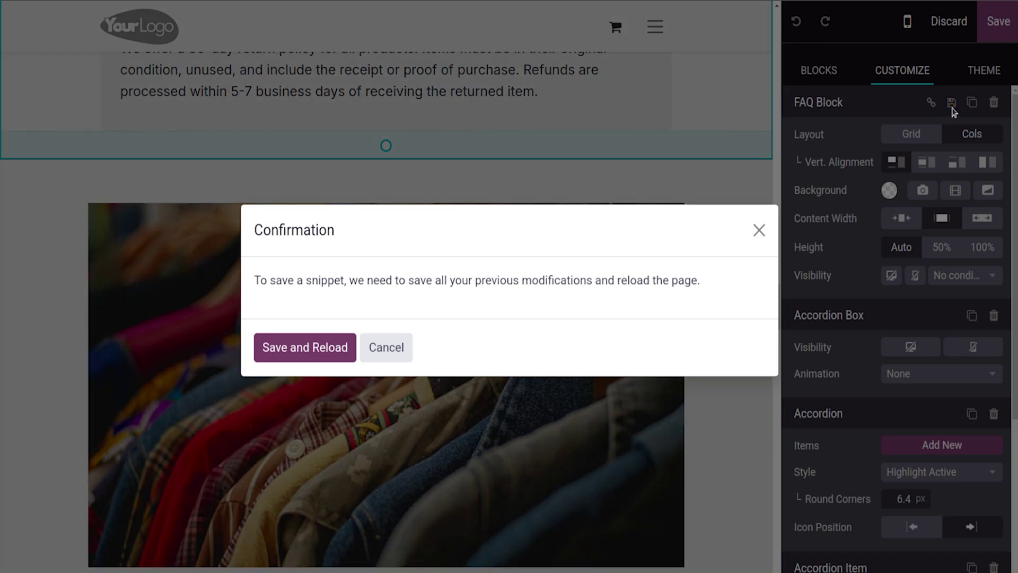
pyautogui.click(298, 349)
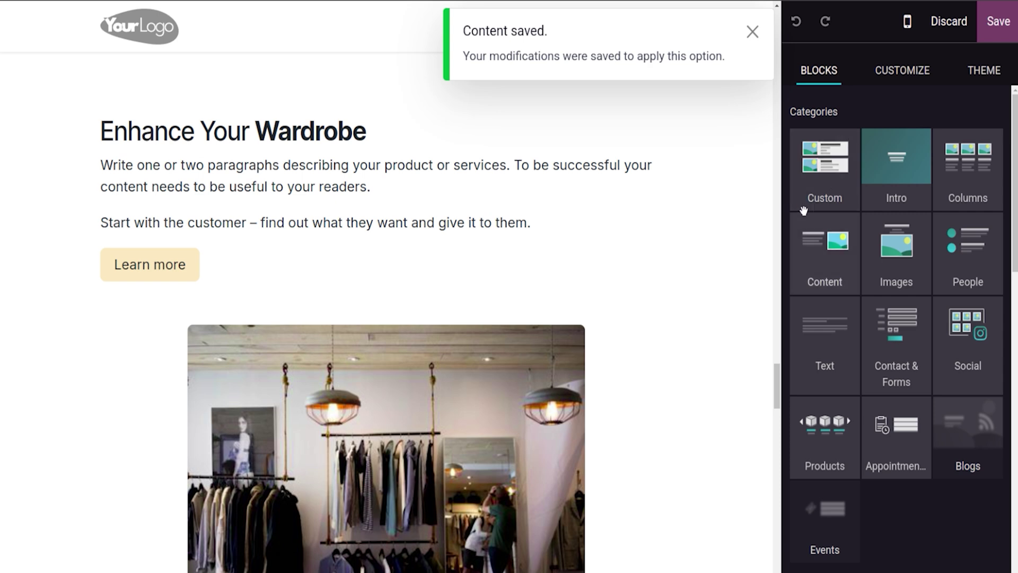
# Step: Rename the saved Custom FAQ Block to 'New FAQ Block'
pyautogui.click(830, 178)
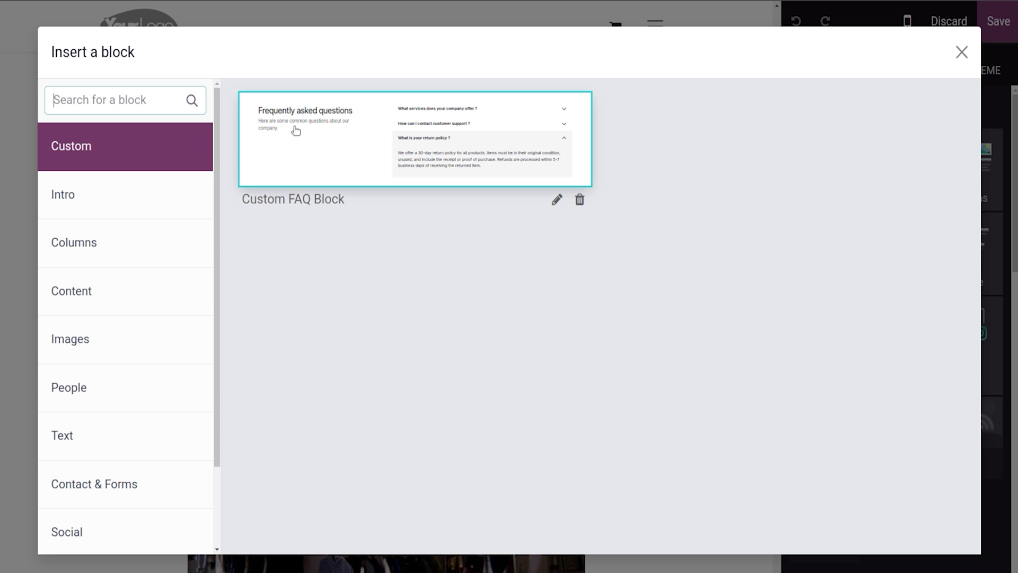
pyautogui.click(556, 200)
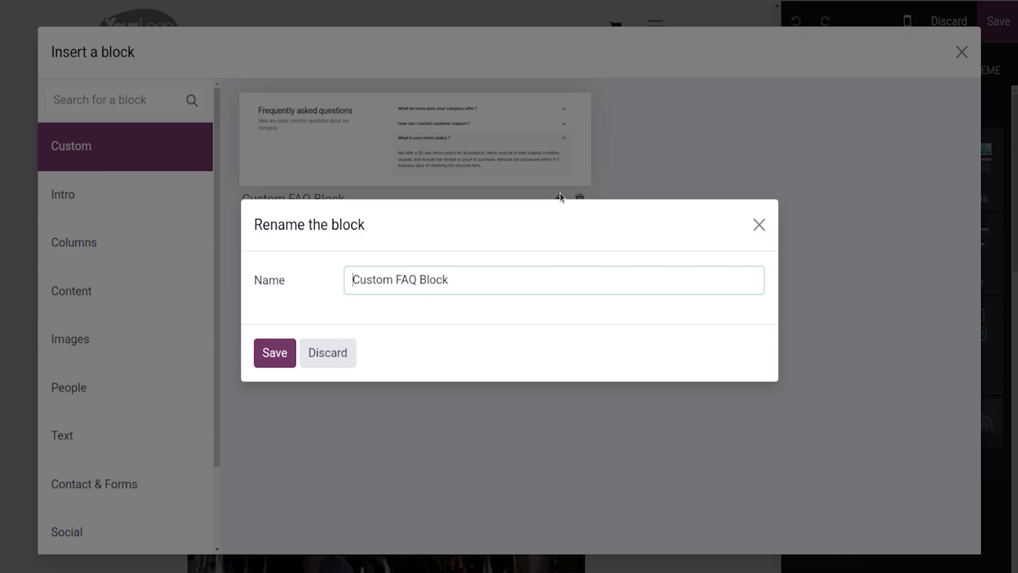
pyautogui.doubleClick(389, 280)
pyautogui.write('New')
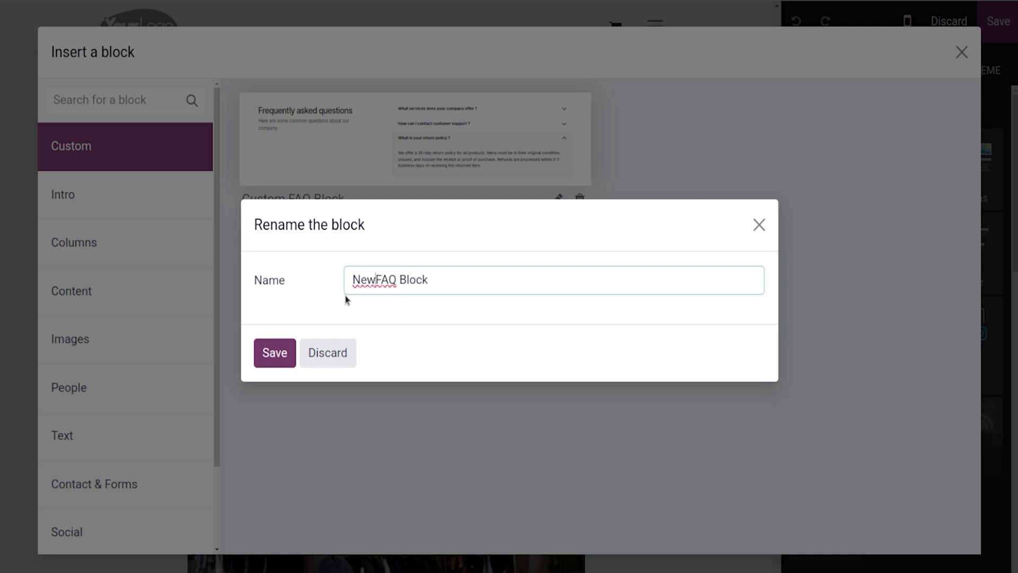
pyautogui.click(273, 352)
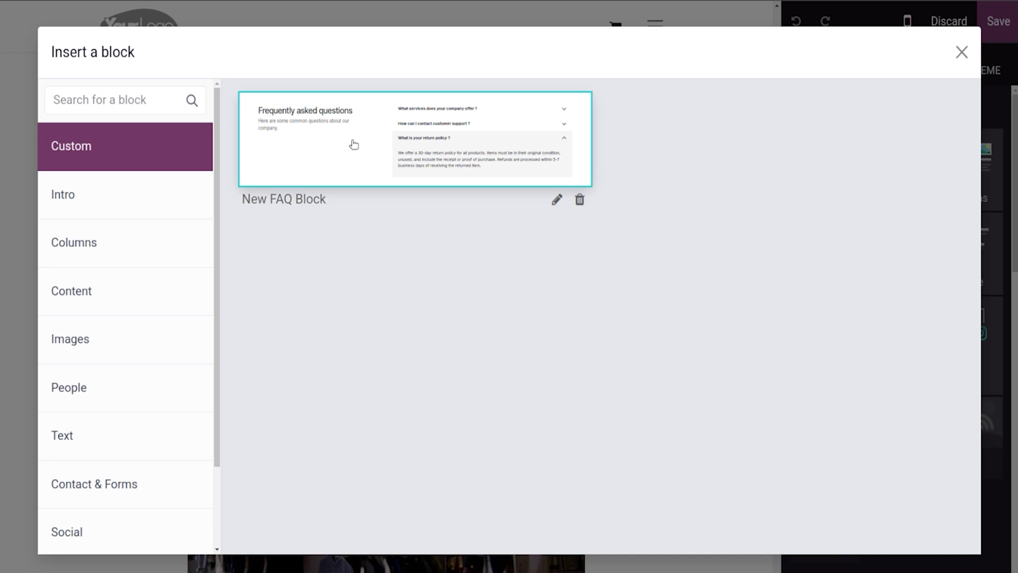
# Step: Insert the Enhance Your Experience section from the Content blocks
pyautogui.click(961, 51)
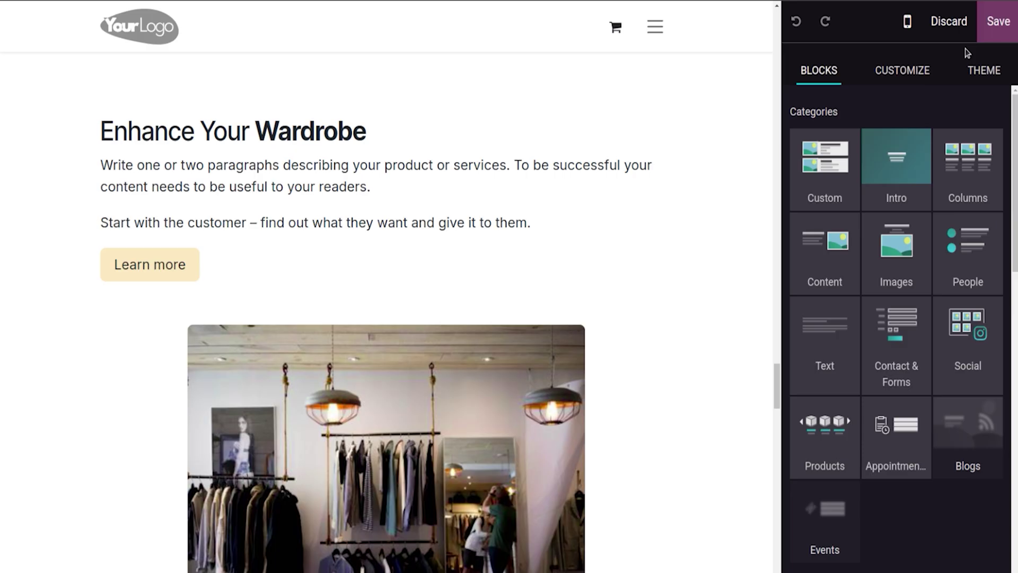
pyautogui.click(809, 163)
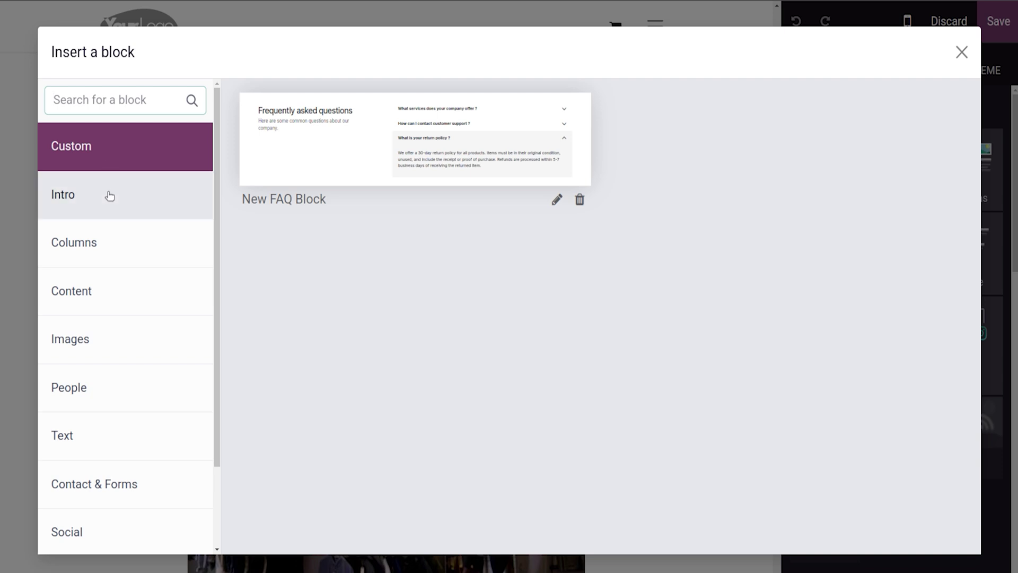
pyautogui.click(108, 195)
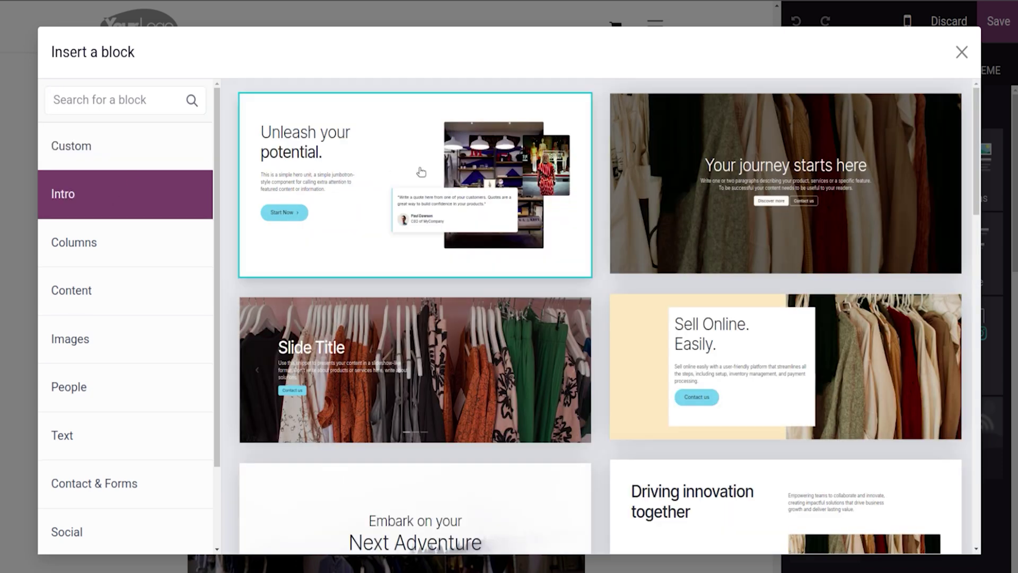
pyautogui.click(141, 292)
pyautogui.click(376, 161)
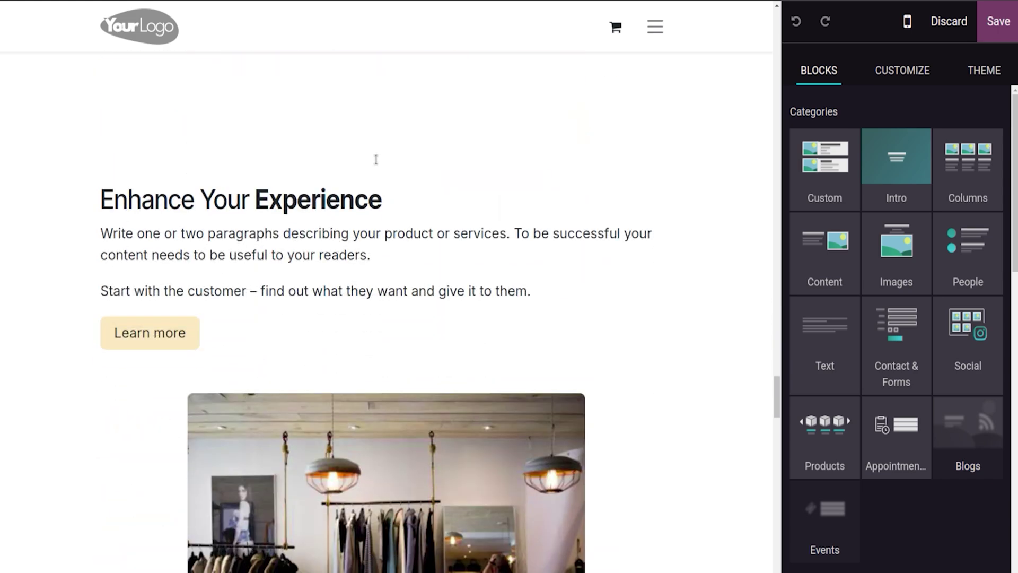
# Step: Set the theme's Button Font Family to Roboto
pyautogui.tripleClick(386, 291)
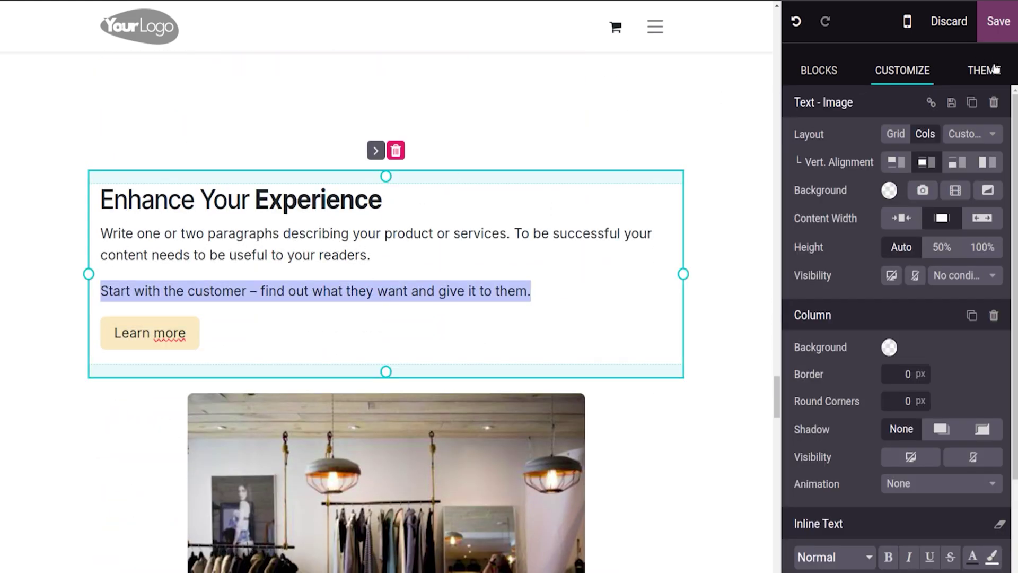
pyautogui.click(995, 69)
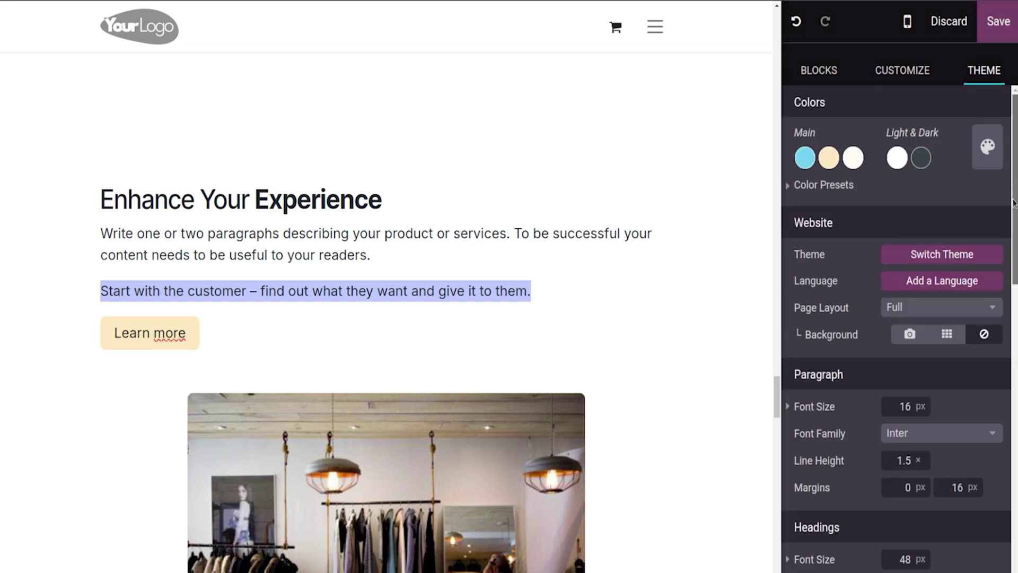
pyautogui.scroll(-5, 1013, 185)
pyautogui.scroll(-1, 923, 440)
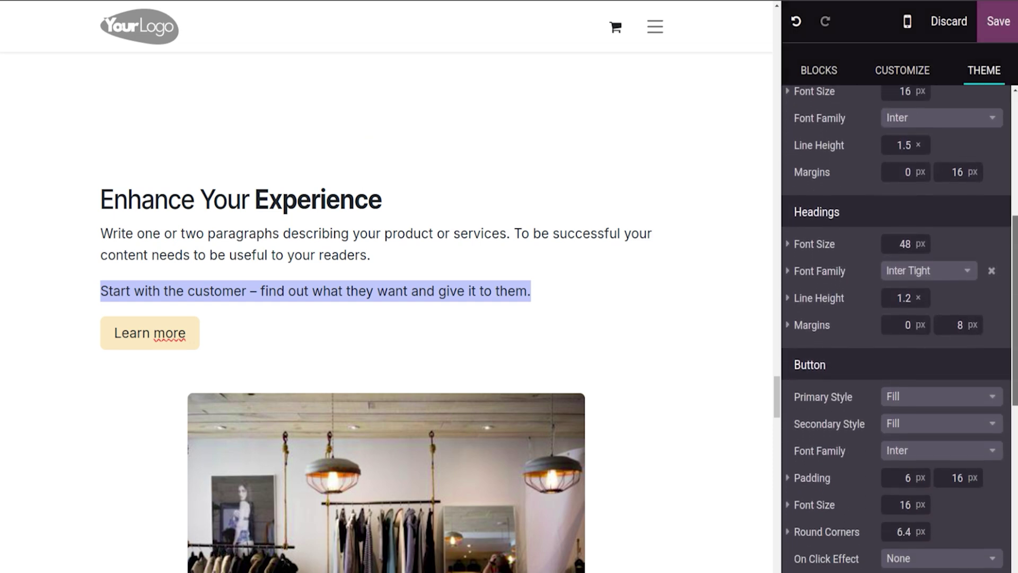
pyautogui.click(922, 440)
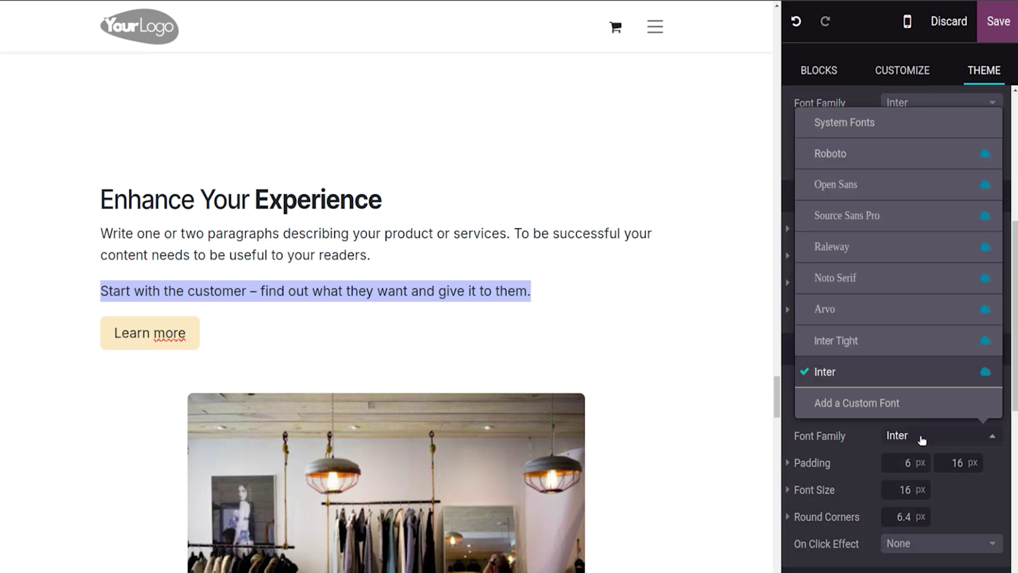
pyautogui.click(894, 152)
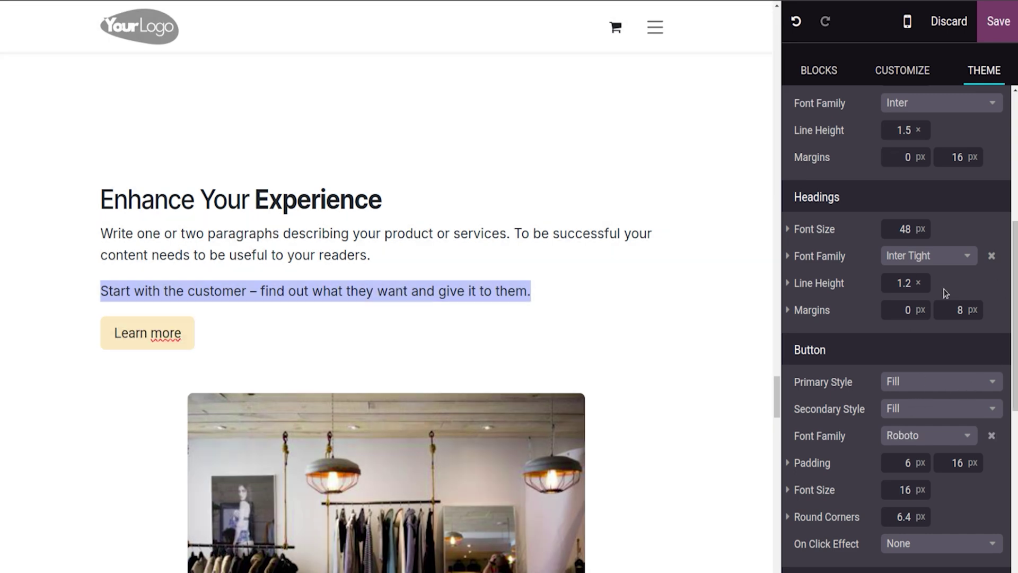
# Step: From the Headings Font Family choices, choose Add a Custom Font
pyautogui.click(910, 258)
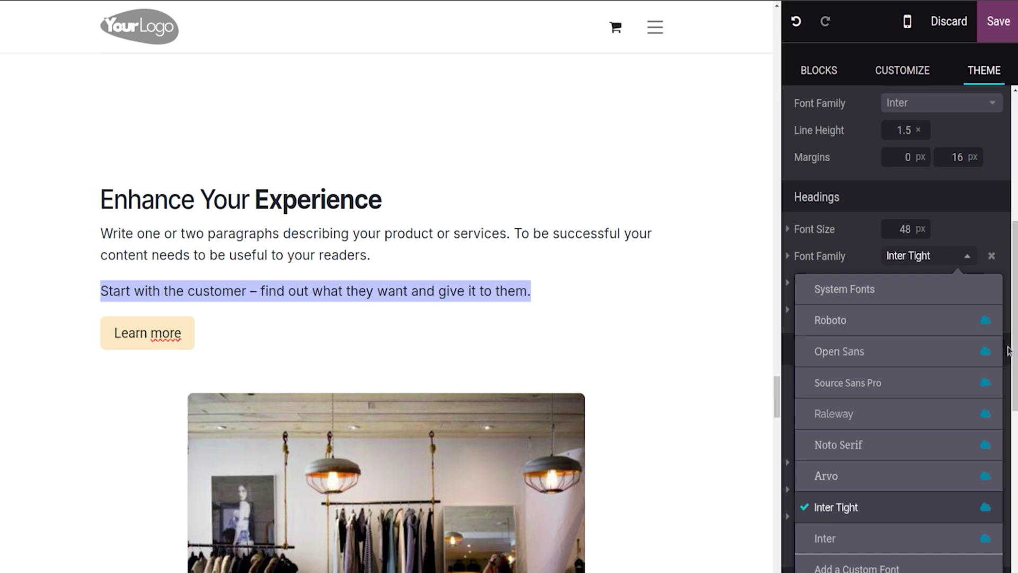
pyautogui.scroll(-5, 898, 341)
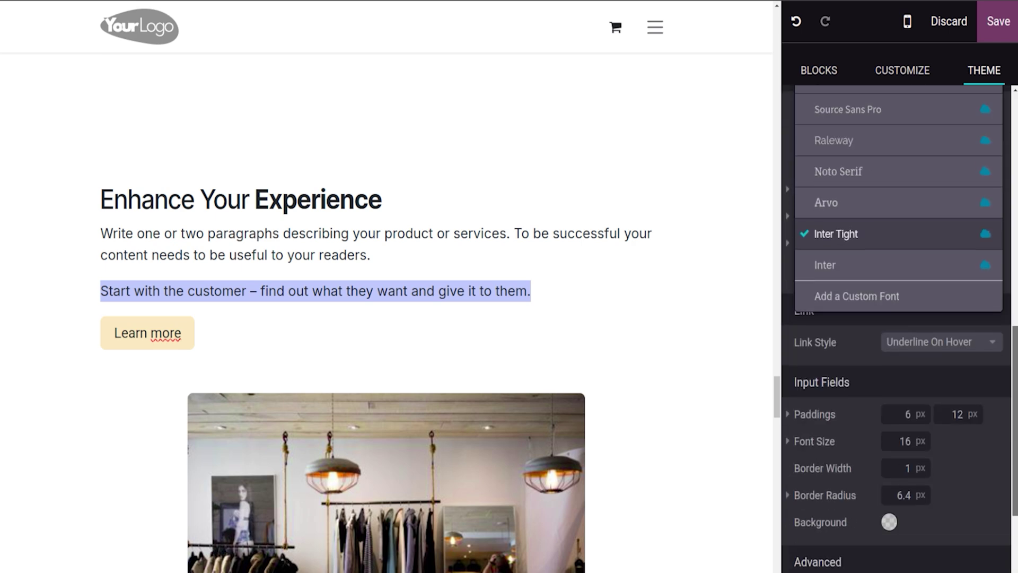
pyautogui.click(878, 297)
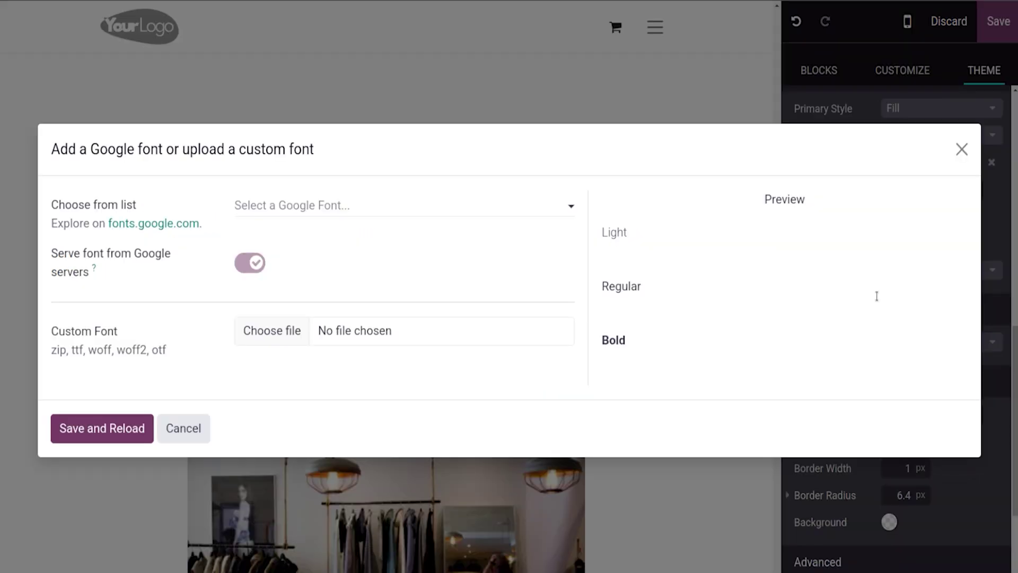
# Step: Pick ADLaM Display as a new Google font, then save and reload the editor
pyautogui.click(276, 214)
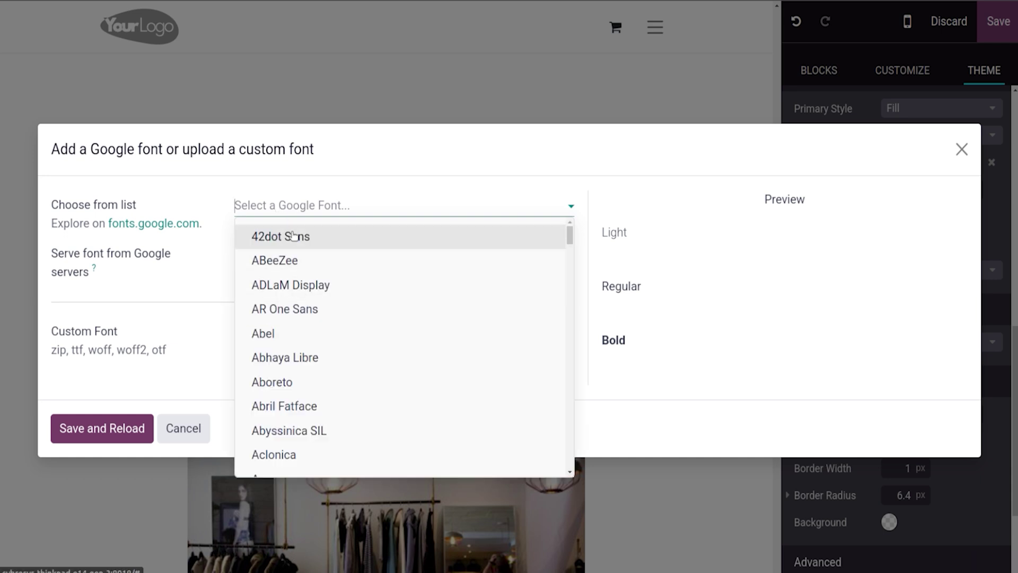
pyautogui.click(297, 293)
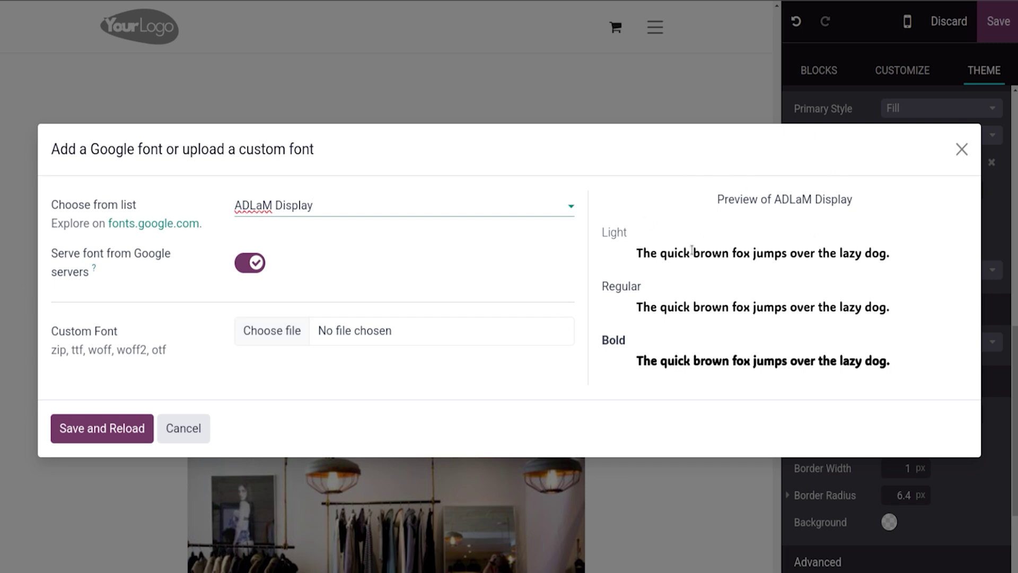
pyautogui.click(118, 426)
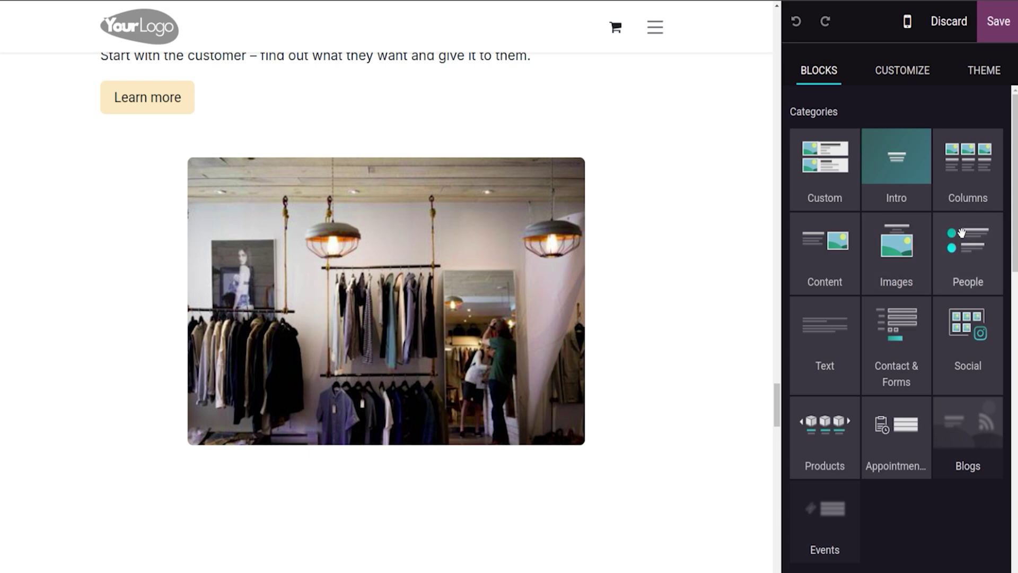
# Step: Insert the 'Always First.' newsletter popup block from the Contact & Forms category
pyautogui.moveTo(1014, 224); pyautogui.dragTo(1015, 227)
pyautogui.scroll(-2, 812, 236)
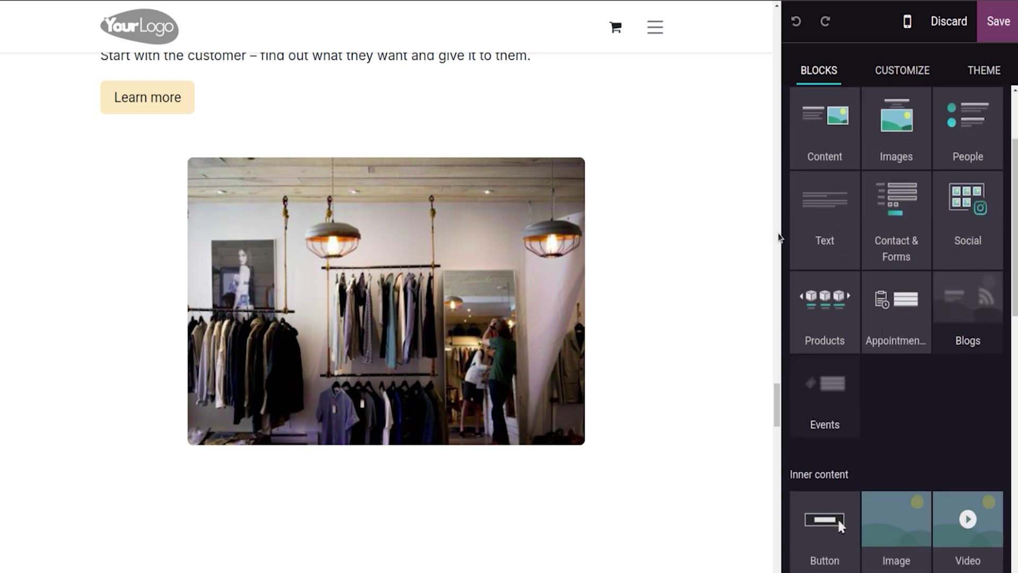
pyautogui.moveTo(778, 398); pyautogui.dragTo(765, 445)
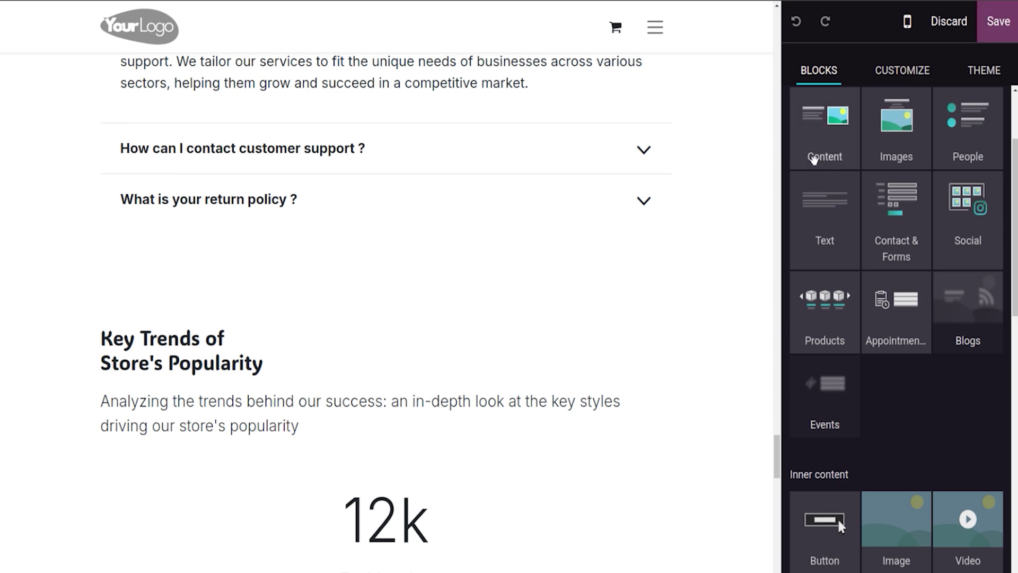
pyautogui.click(814, 159)
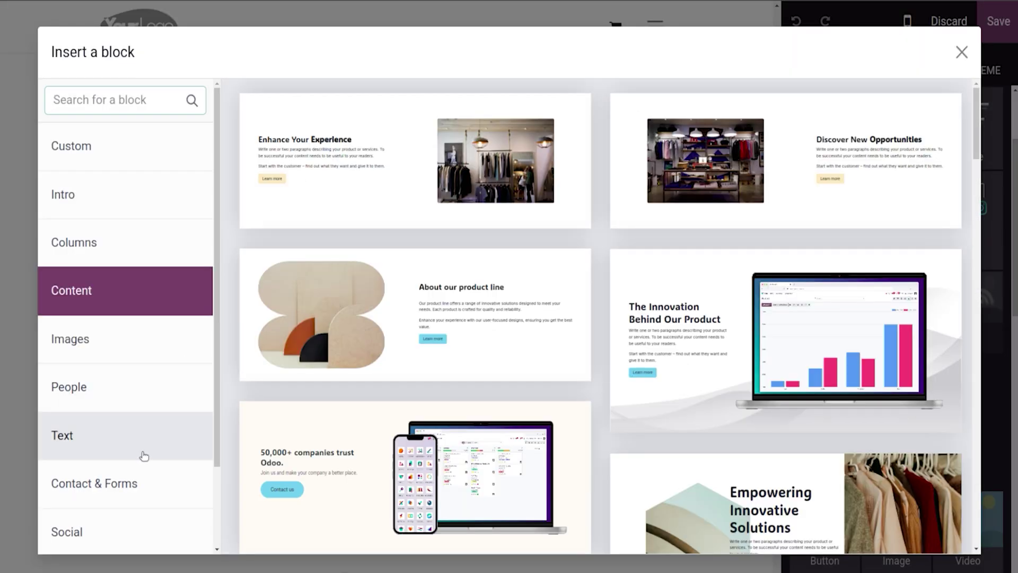
pyautogui.click(141, 483)
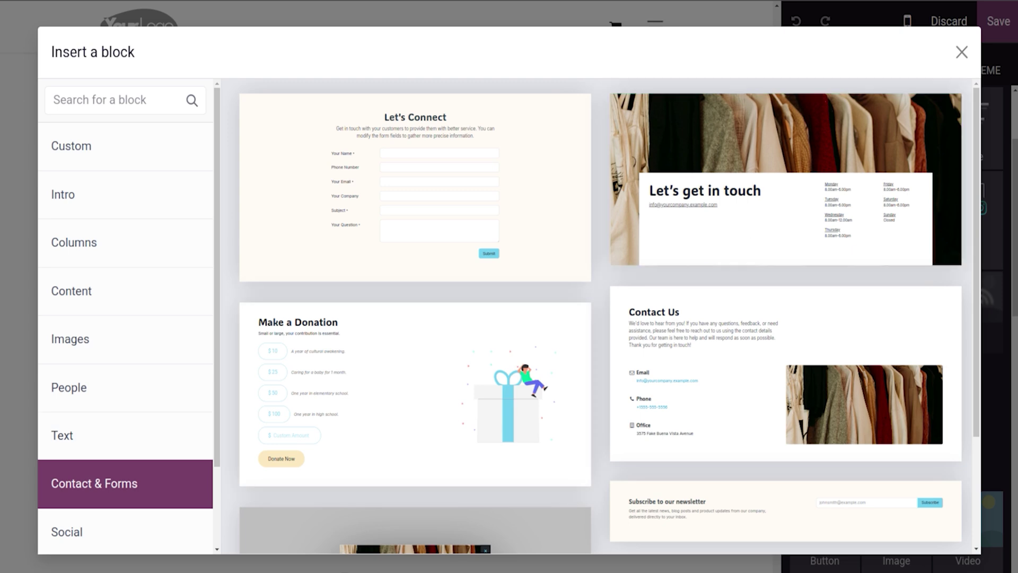
pyautogui.scroll(-3, 967, 311)
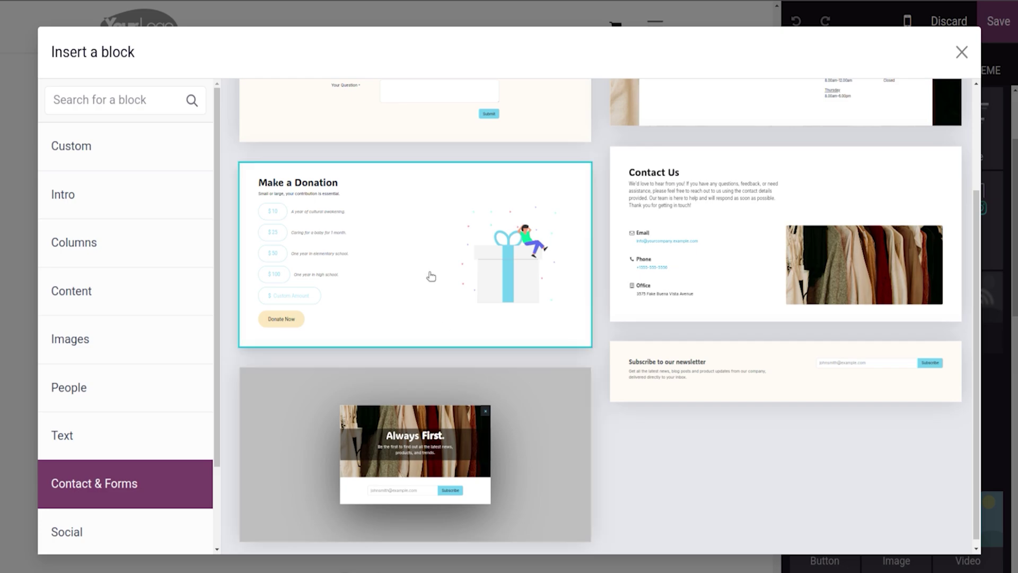
pyautogui.click(448, 486)
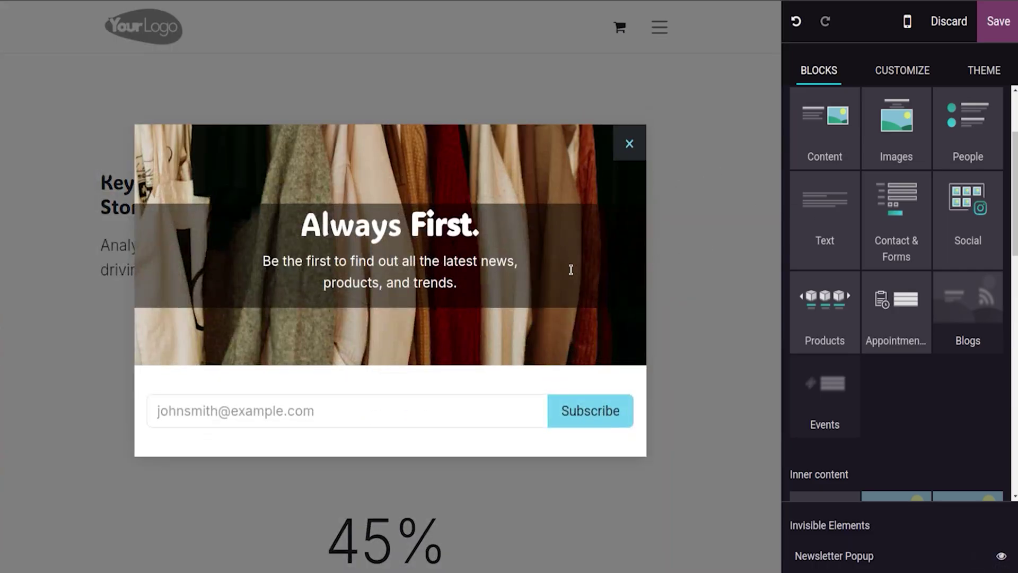
# Step: Select the popup's Subscribe button to check its options, then save the homepage
pyautogui.doubleClick(574, 412)
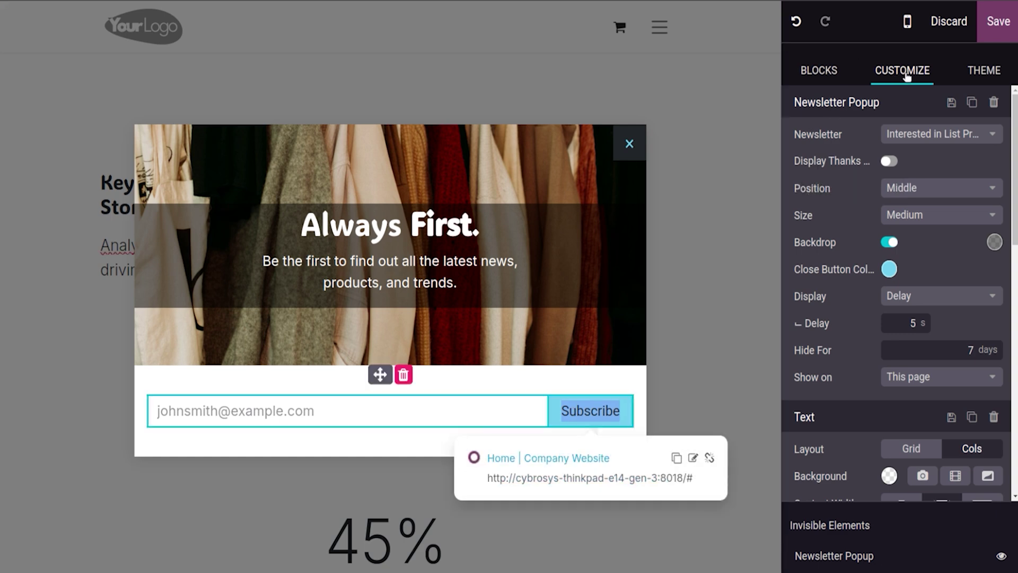
pyautogui.moveTo(1008, 204); pyautogui.dragTo(1017, 321)
pyautogui.moveTo(1014, 233); pyautogui.dragTo(1015, 438)
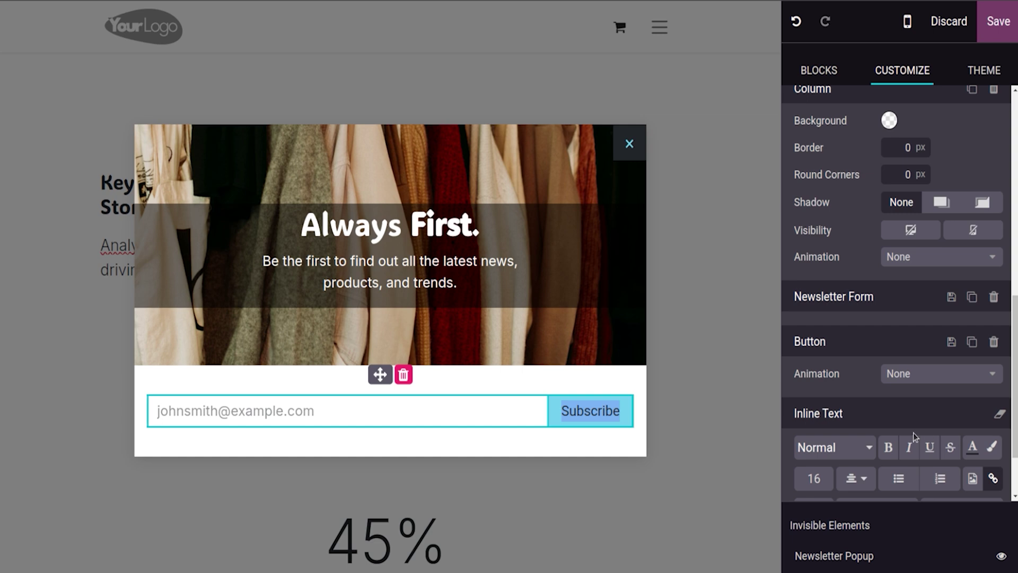
pyautogui.click(1000, 22)
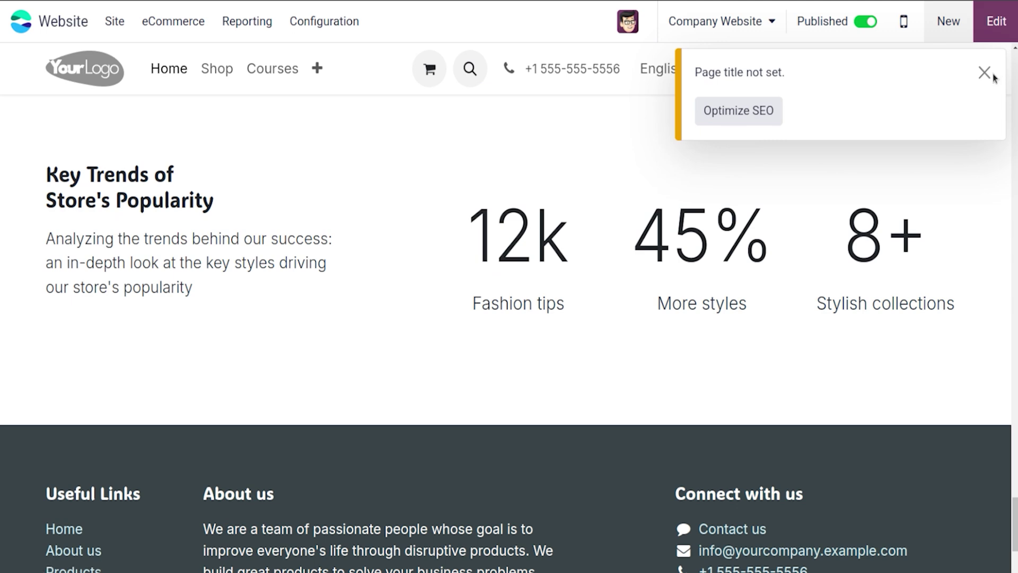
# Step: Reopen the editor and insert the 'Let's get in touch' block from Contact & Forms
pyautogui.click(985, 72)
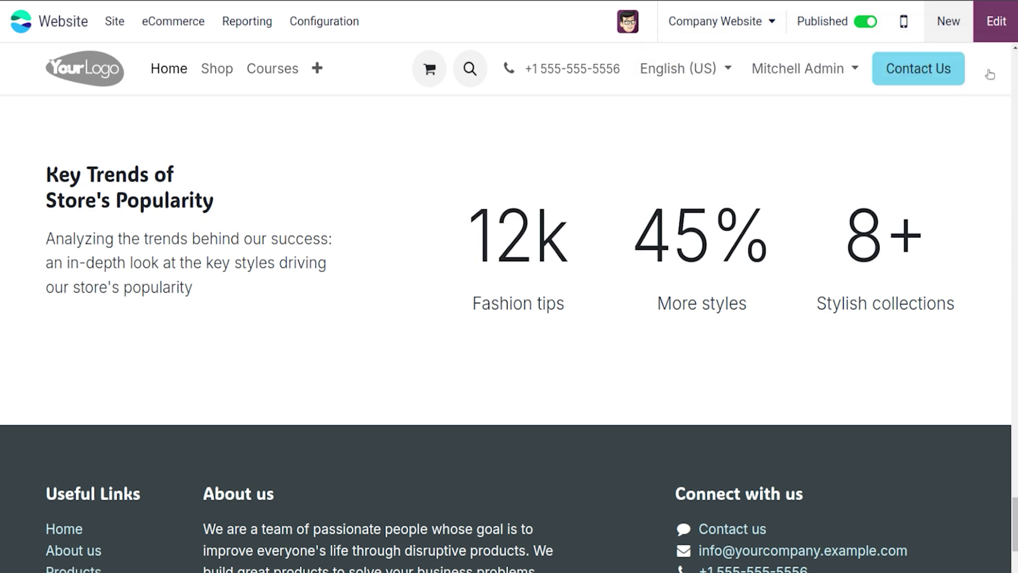
pyautogui.click(995, 32)
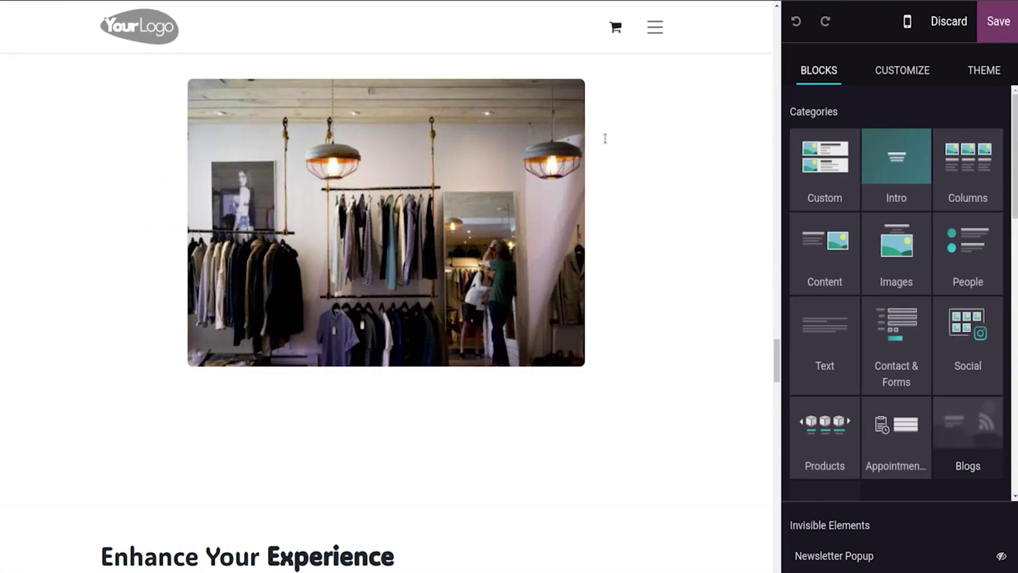
pyautogui.click(843, 165)
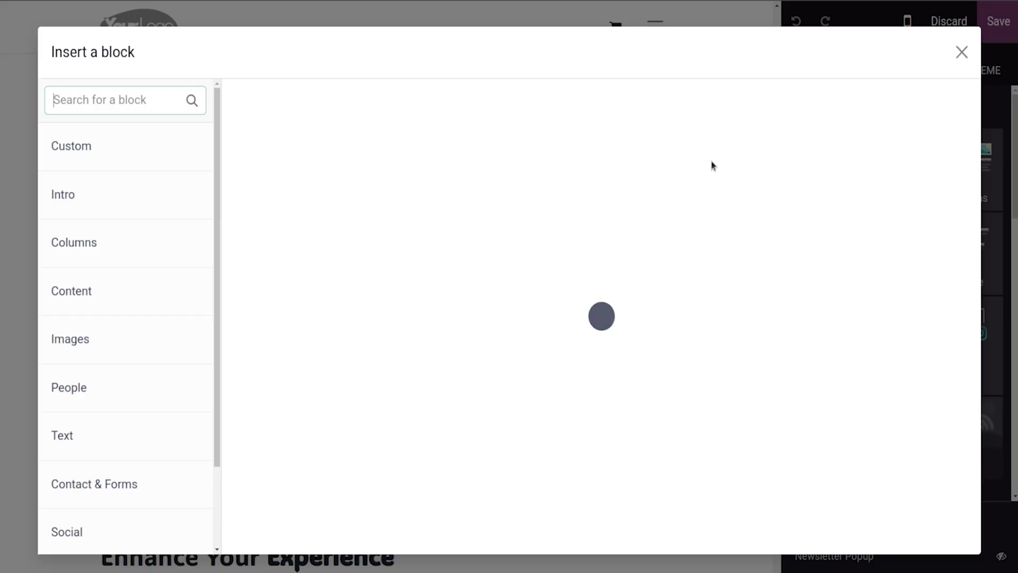
pyautogui.click(118, 483)
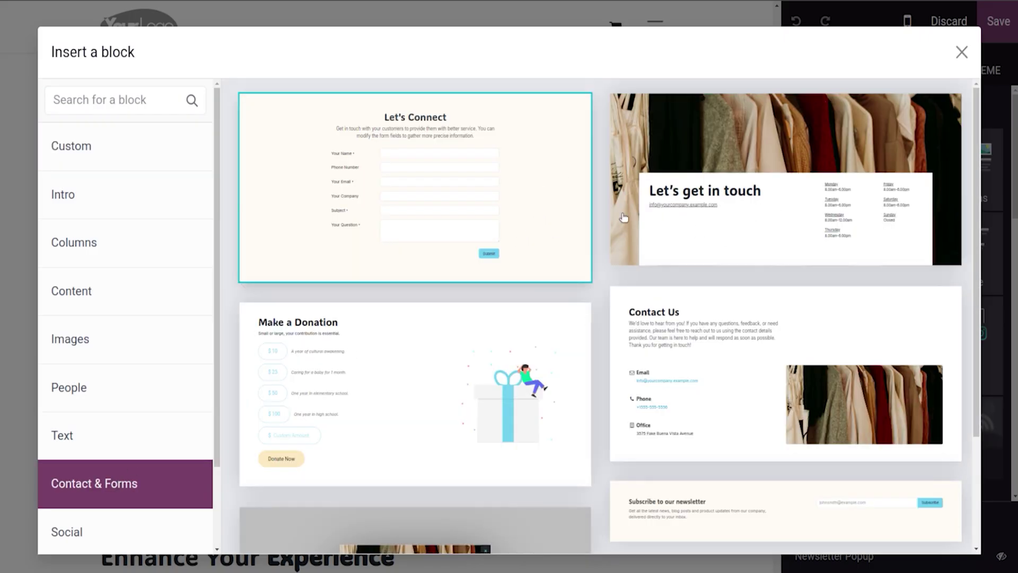
pyautogui.moveTo(976, 233); pyautogui.dragTo(989, 373)
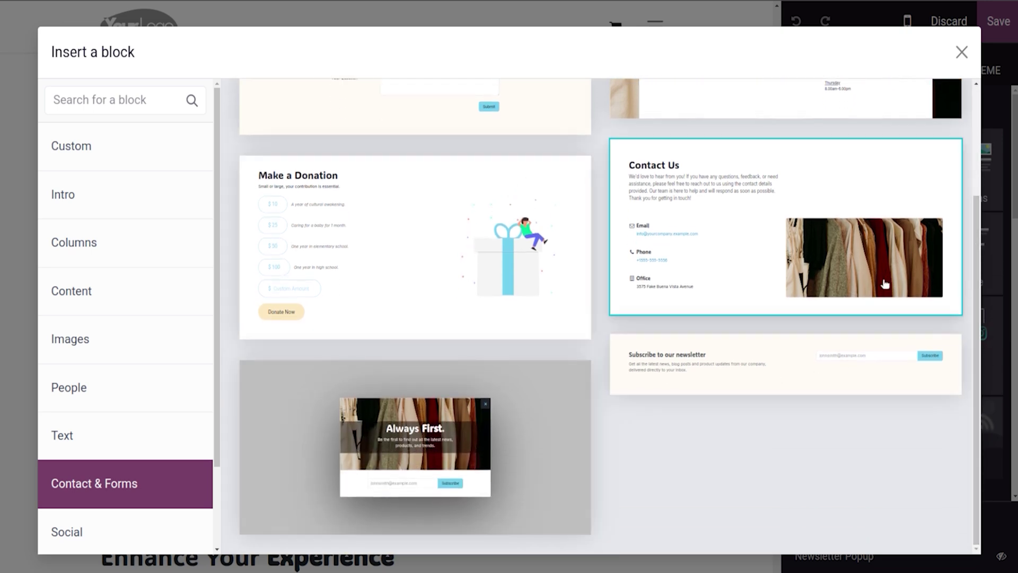
pyautogui.scroll(2, 965, 256)
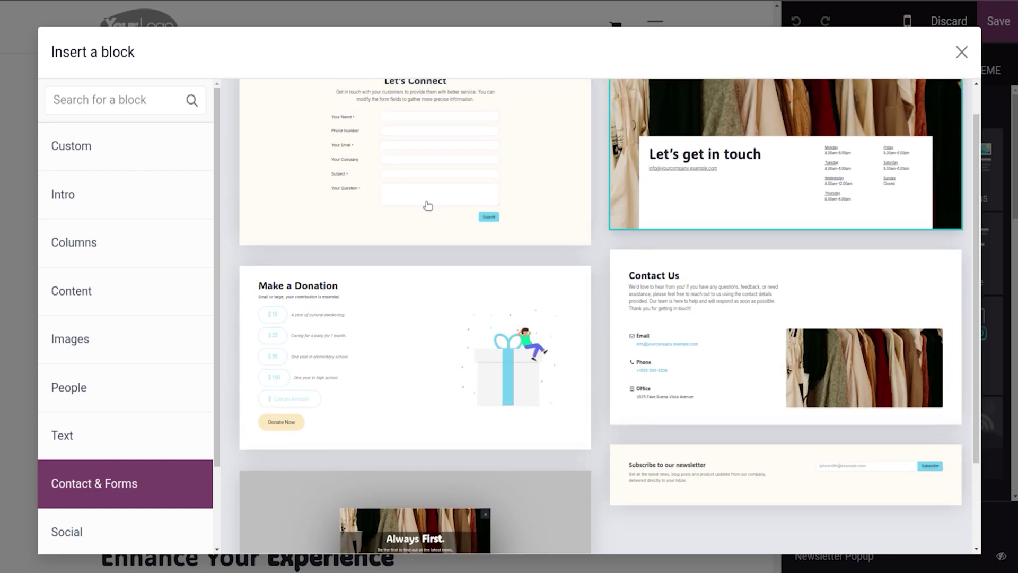
pyautogui.click(703, 200)
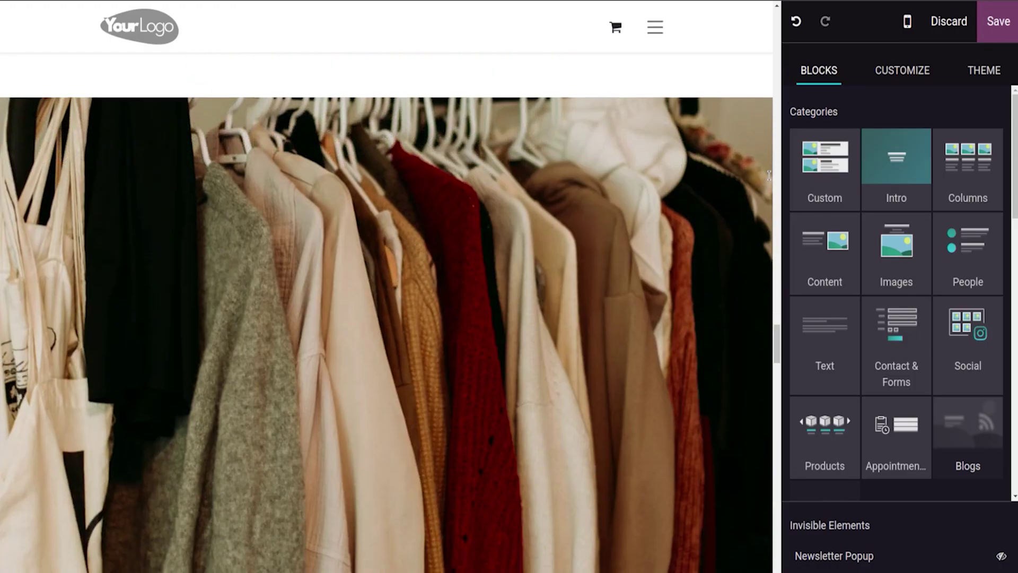
pyautogui.moveTo(778, 336); pyautogui.dragTo(775, 406)
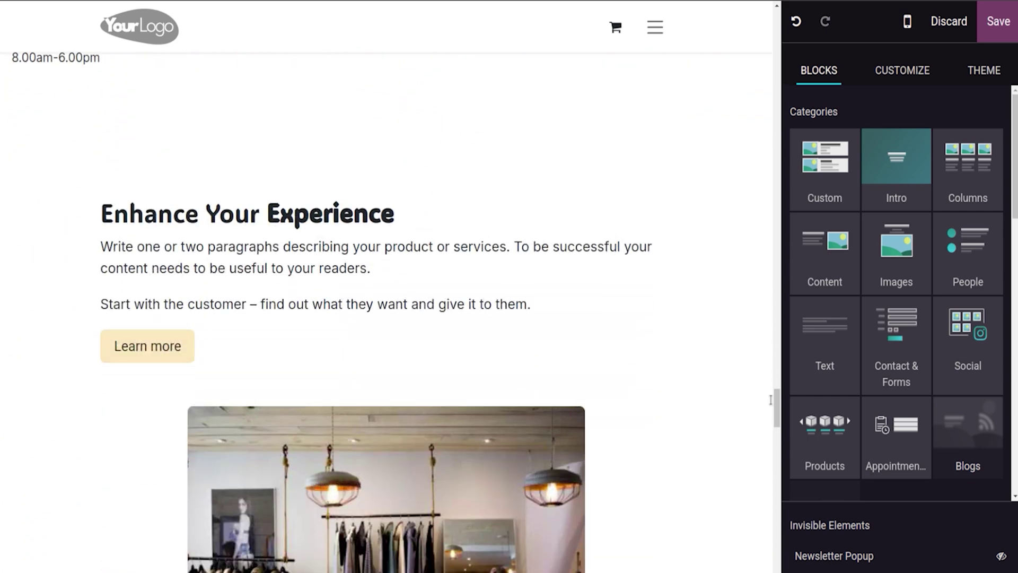
# Step: Replace the Learn more link '#' with an uploaded WEB5.png and save the page
pyautogui.click(153, 351)
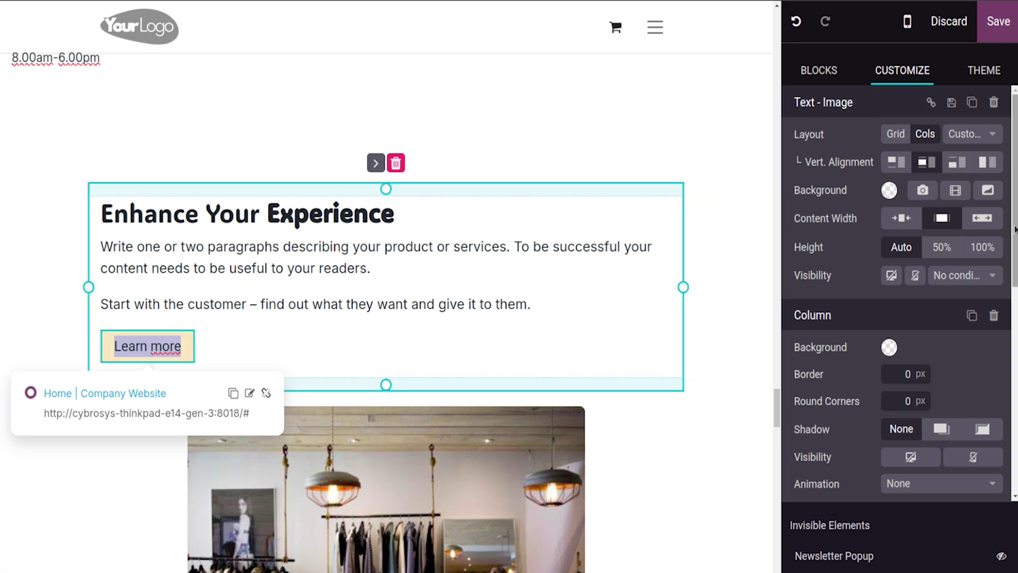
pyautogui.click(900, 323)
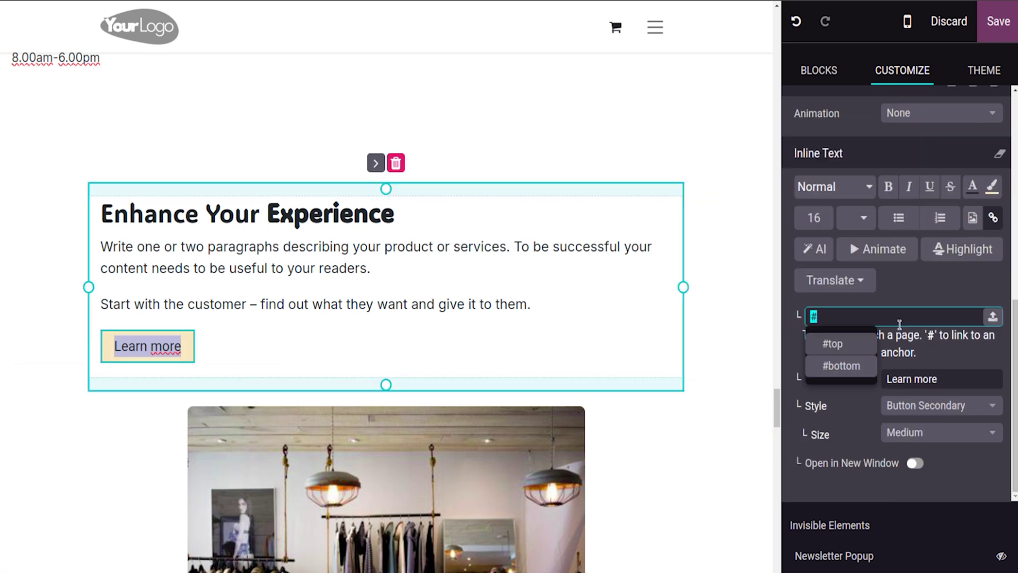
pyautogui.press('BackSpace')
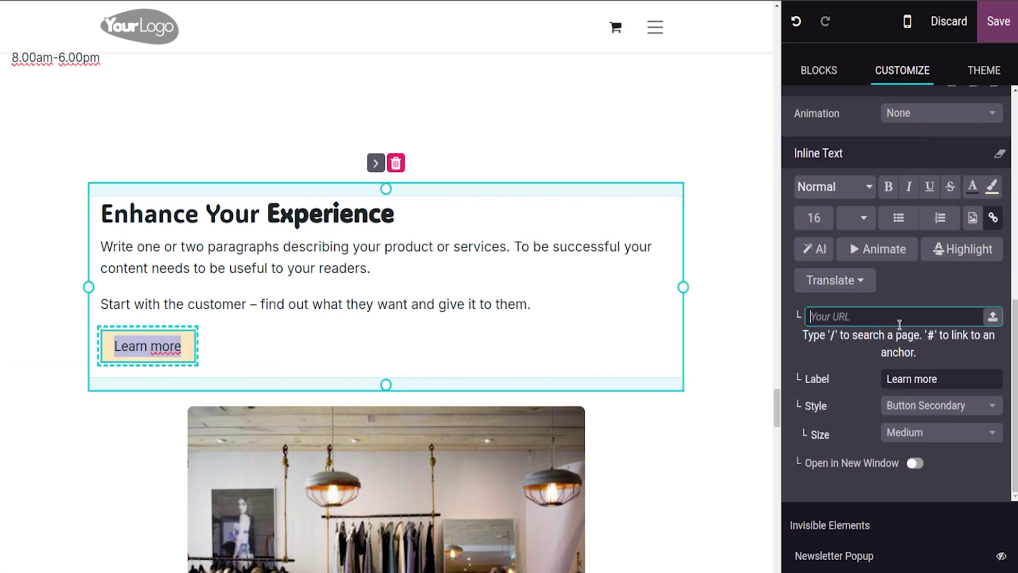
pyautogui.click(993, 317)
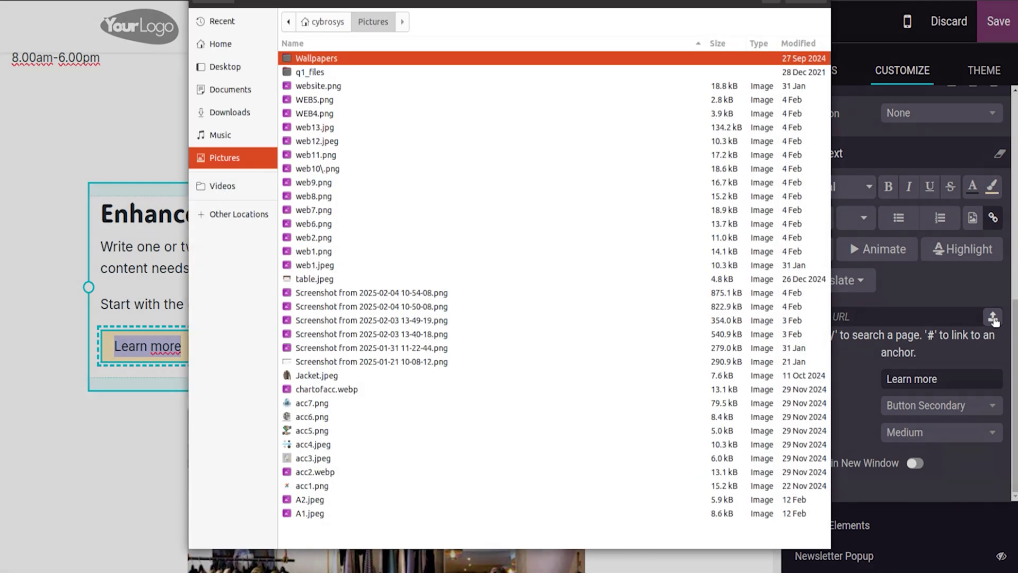
pyautogui.click(370, 101)
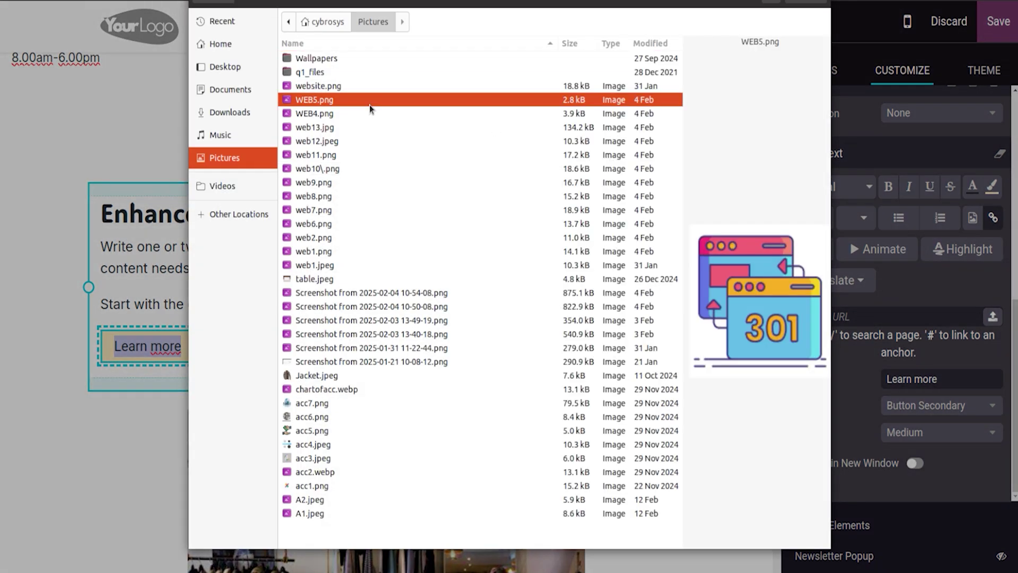
pyautogui.click(806, 2)
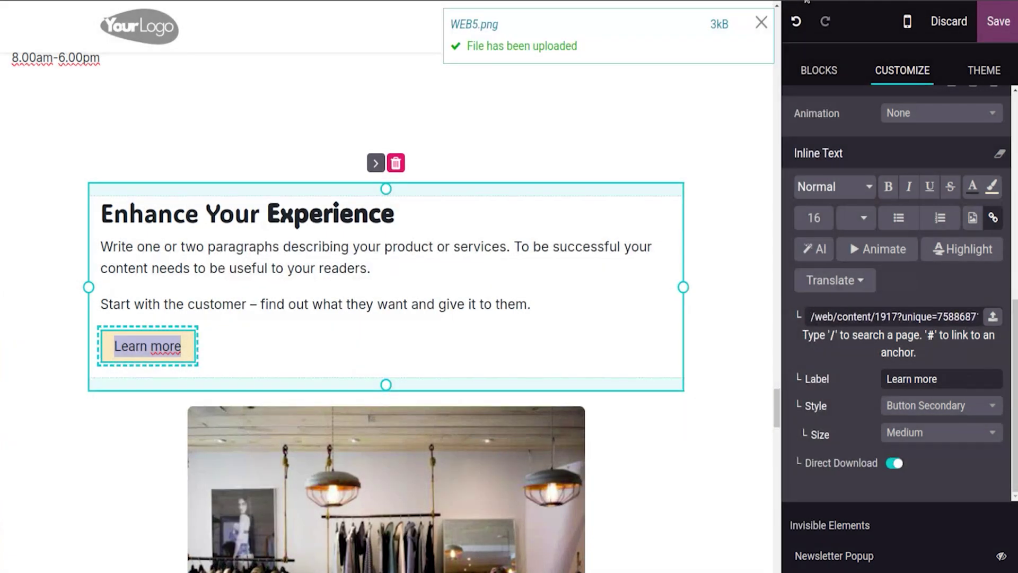
pyautogui.click(999, 22)
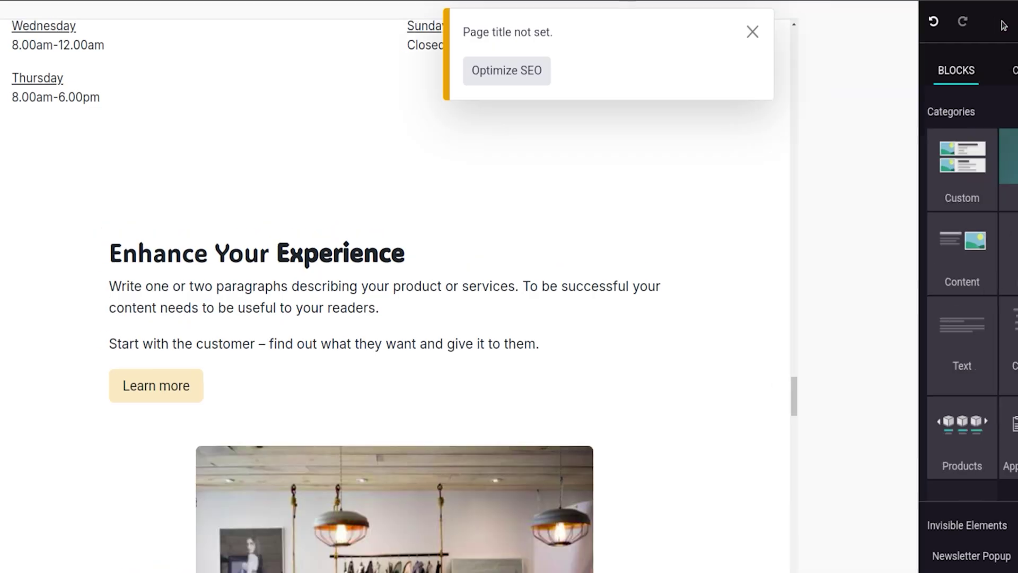
# Step: Close the notice and Always First popup, download WEB5.png via Learn more, decline the Zoom prompt
pyautogui.click(982, 71)
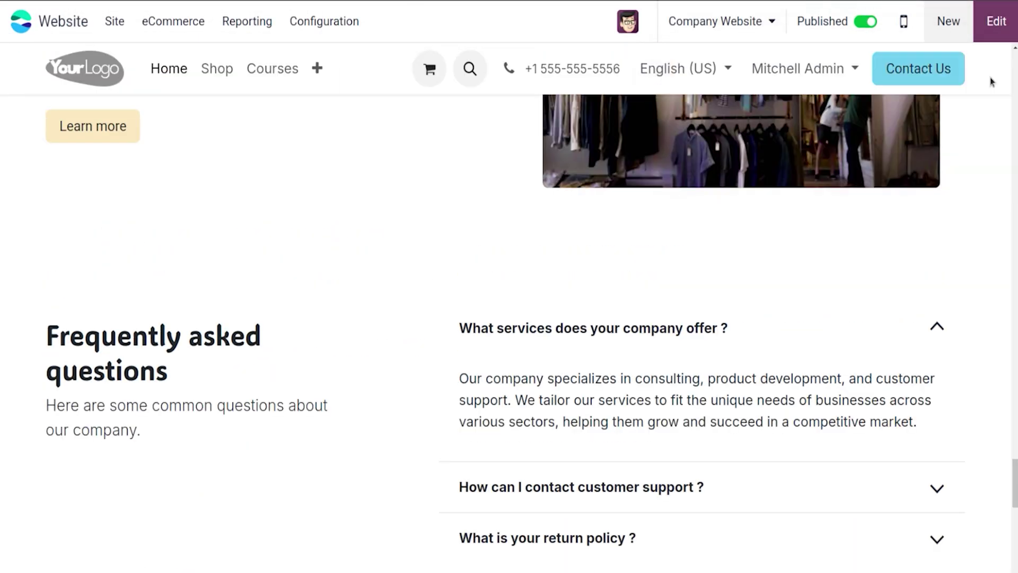
pyautogui.scroll(15, 509, 318)
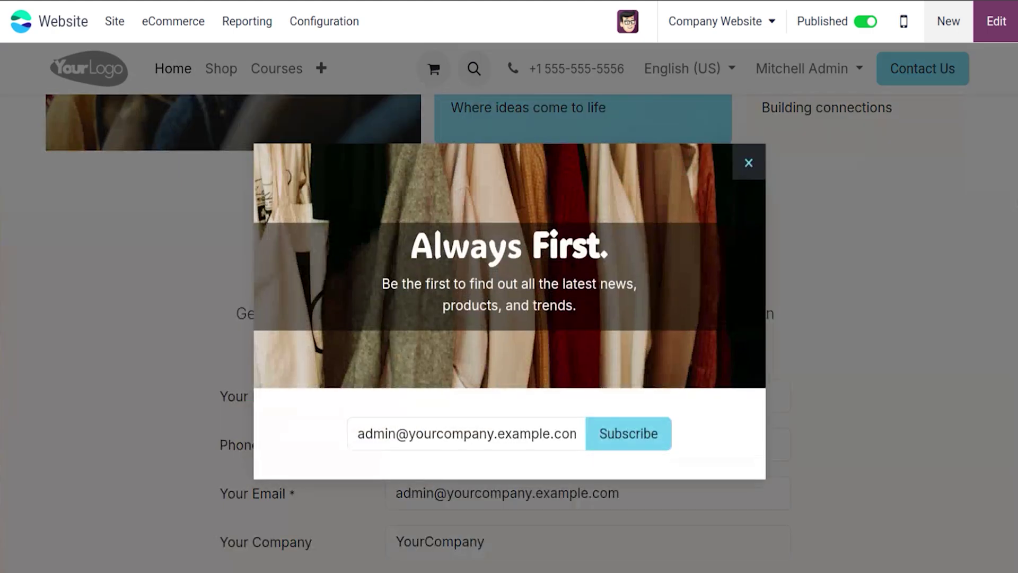
pyautogui.click(747, 161)
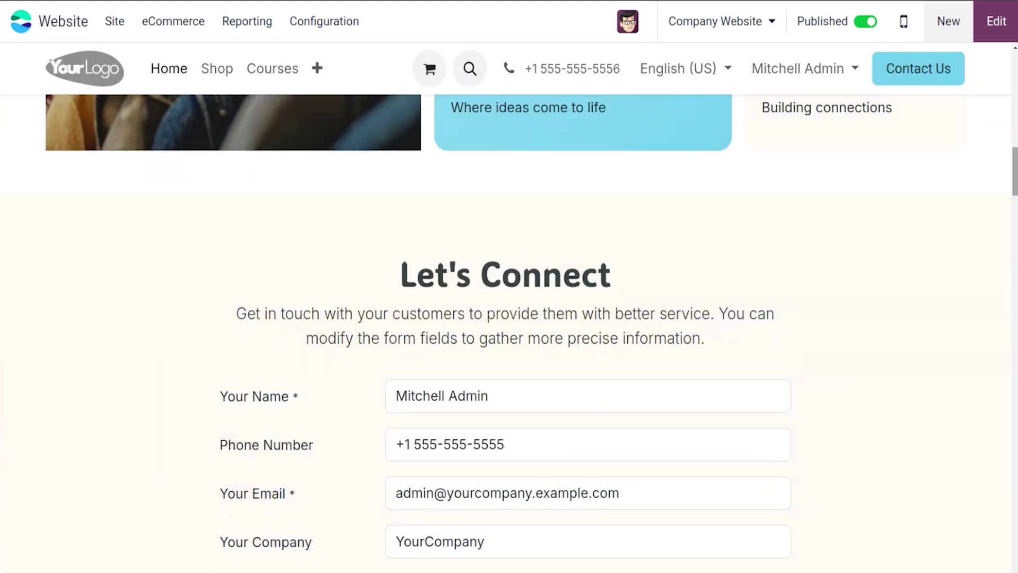
pyautogui.moveTo(1016, 170); pyautogui.dragTo(1014, 373)
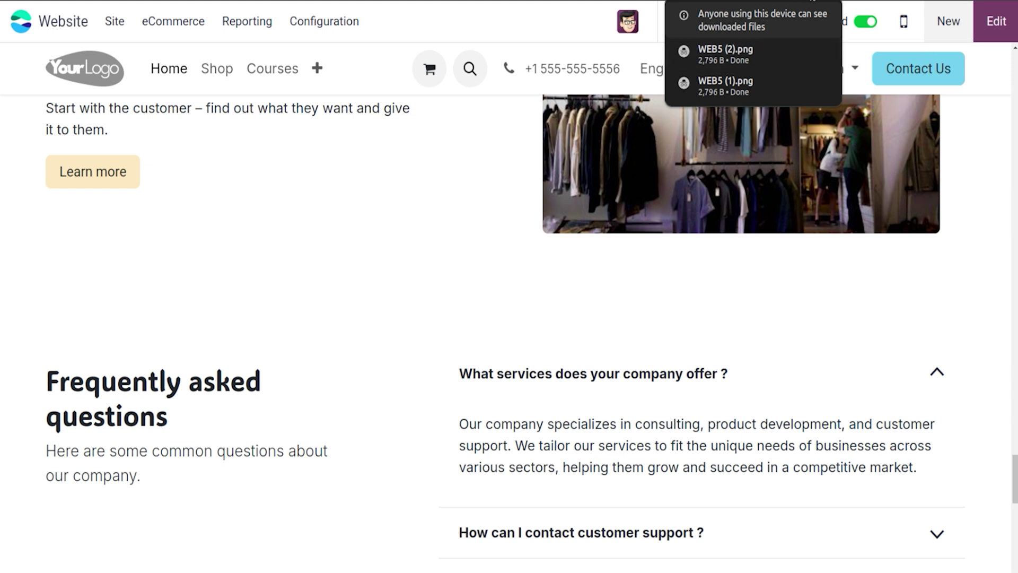
pyautogui.click(591, 61)
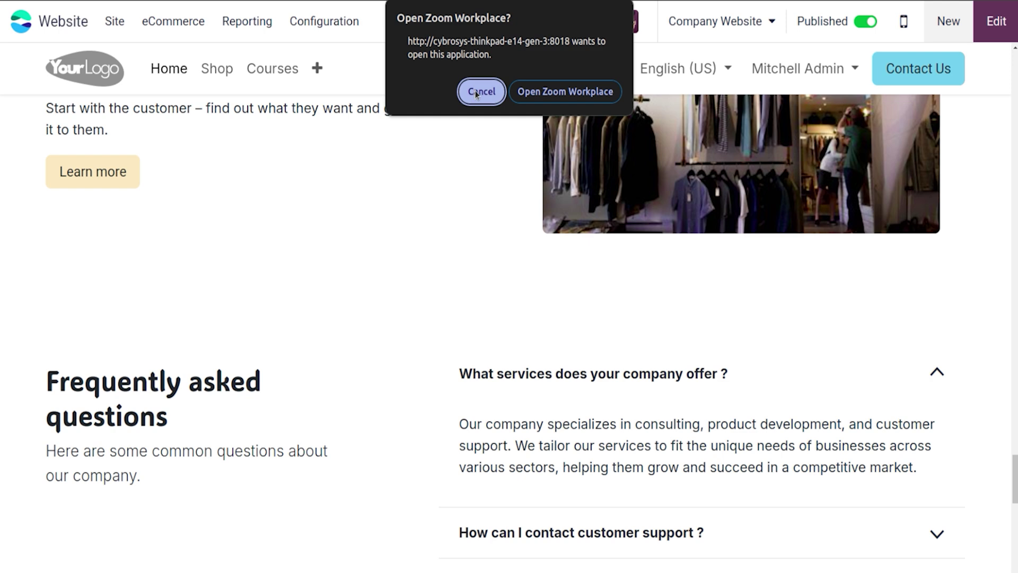
pyautogui.click(481, 98)
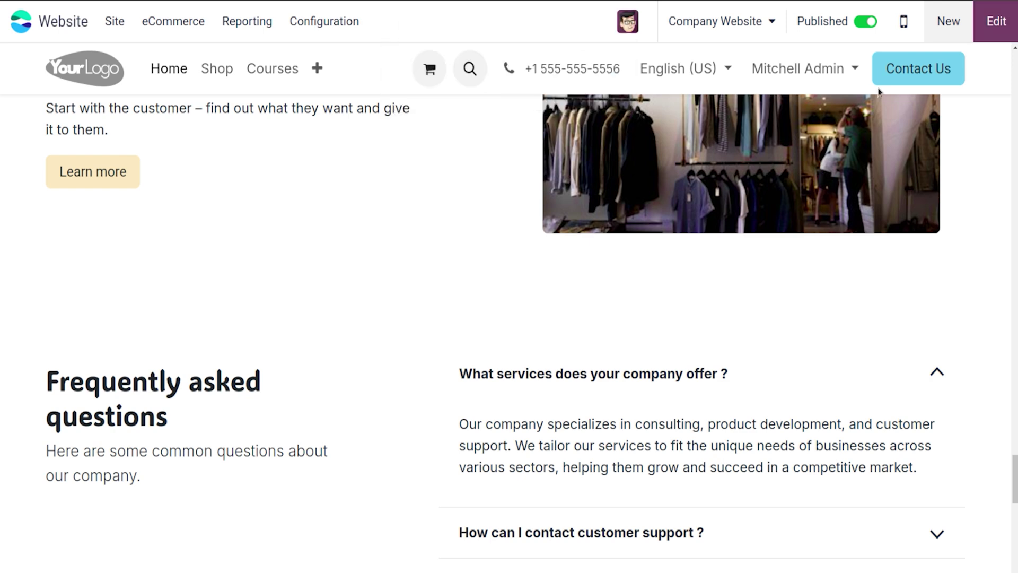
# Step: Insert the three-column Feature One/Two/Three block from Columns and save the homepage
pyautogui.click(1005, 31)
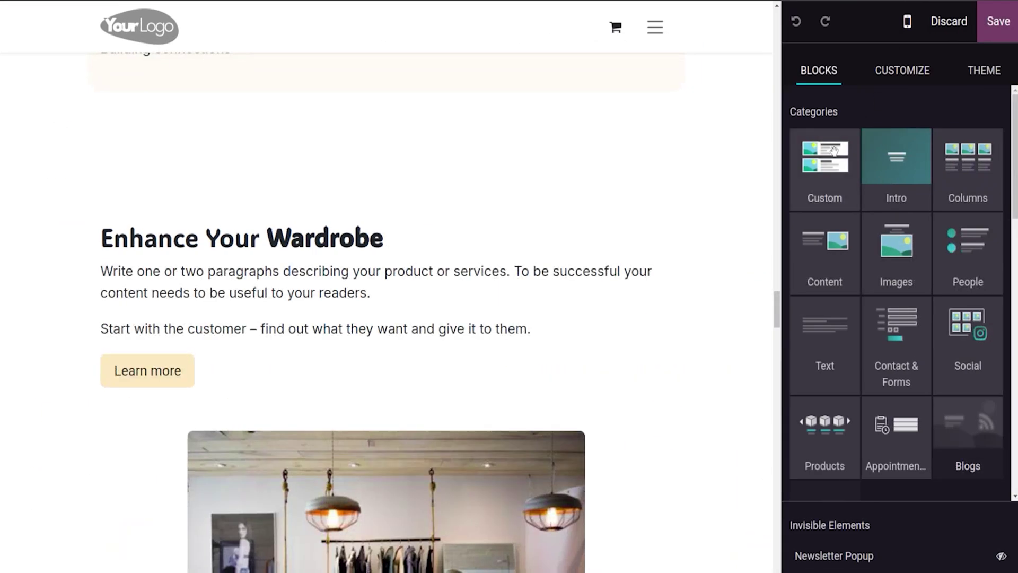
pyautogui.click(880, 180)
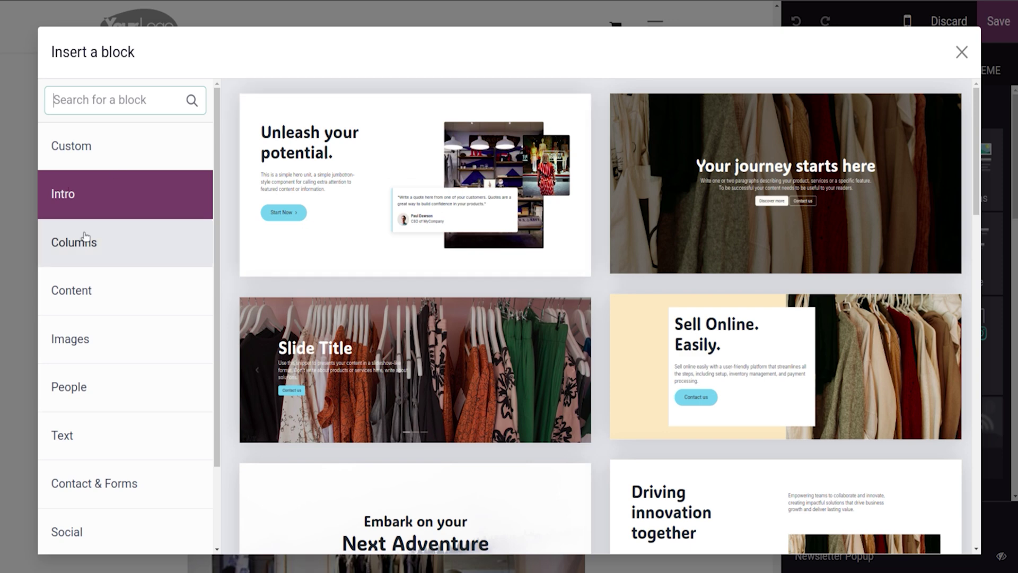
pyautogui.click(86, 237)
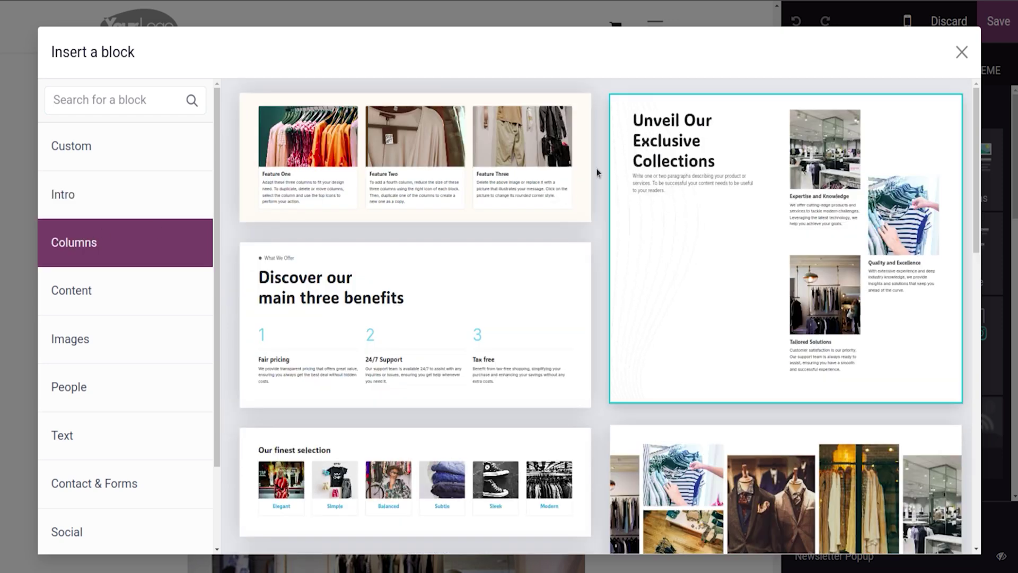
pyautogui.click(558, 154)
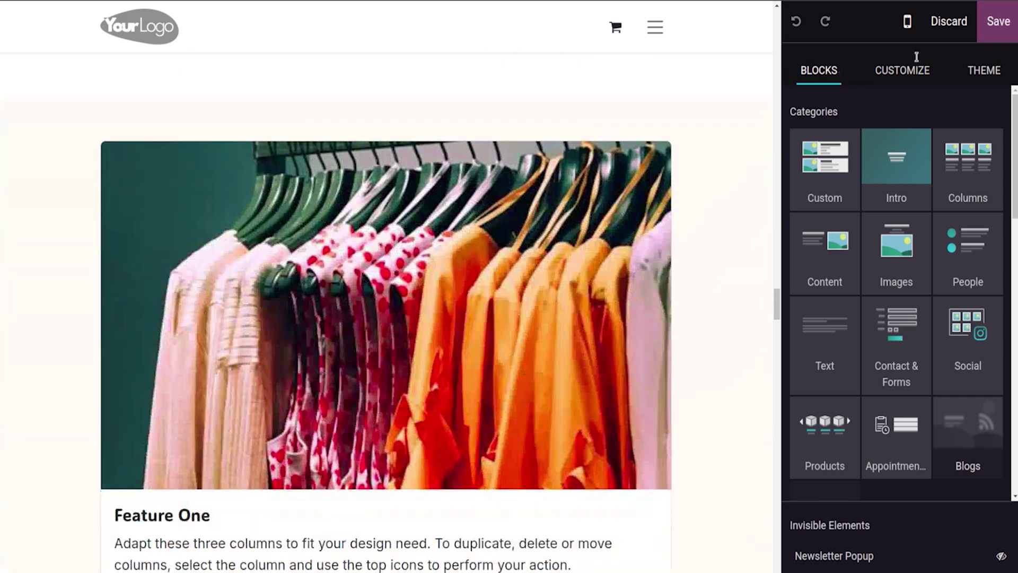
pyautogui.click(997, 24)
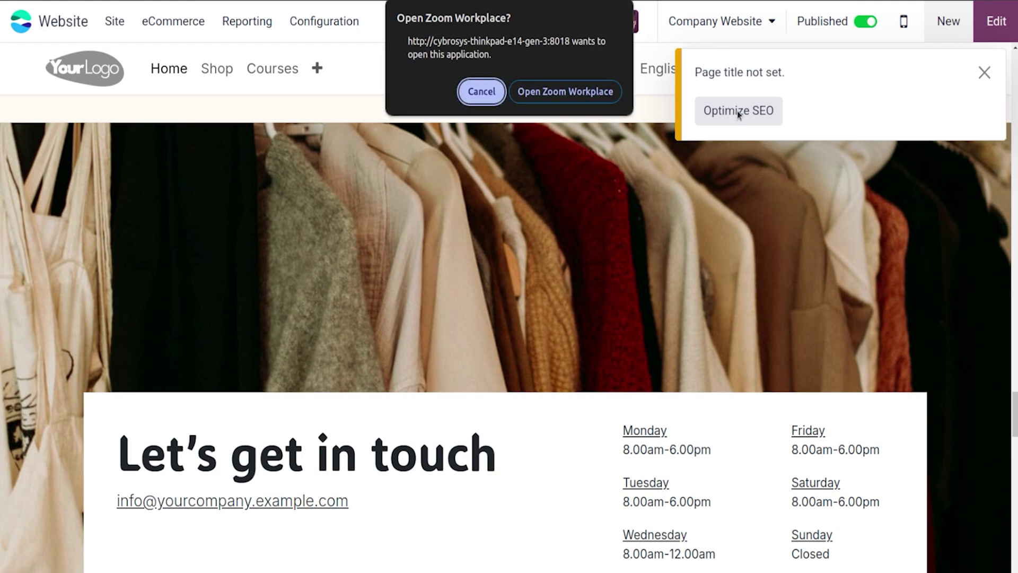
# Step: Open Optimize SEO and enter the 'homepage description of the website' text, fixing a stray letter
pyautogui.click(483, 93)
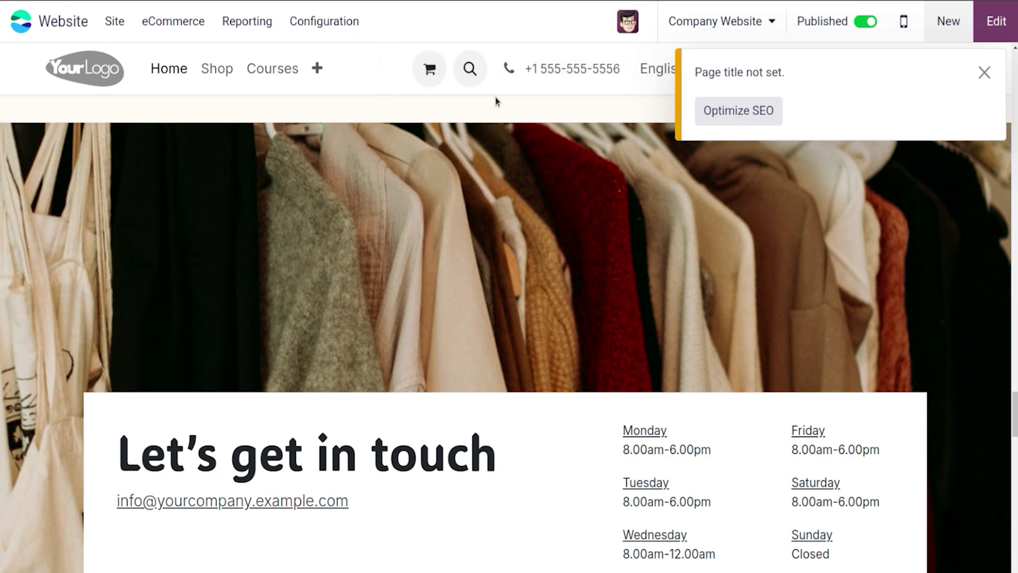
pyautogui.click(740, 112)
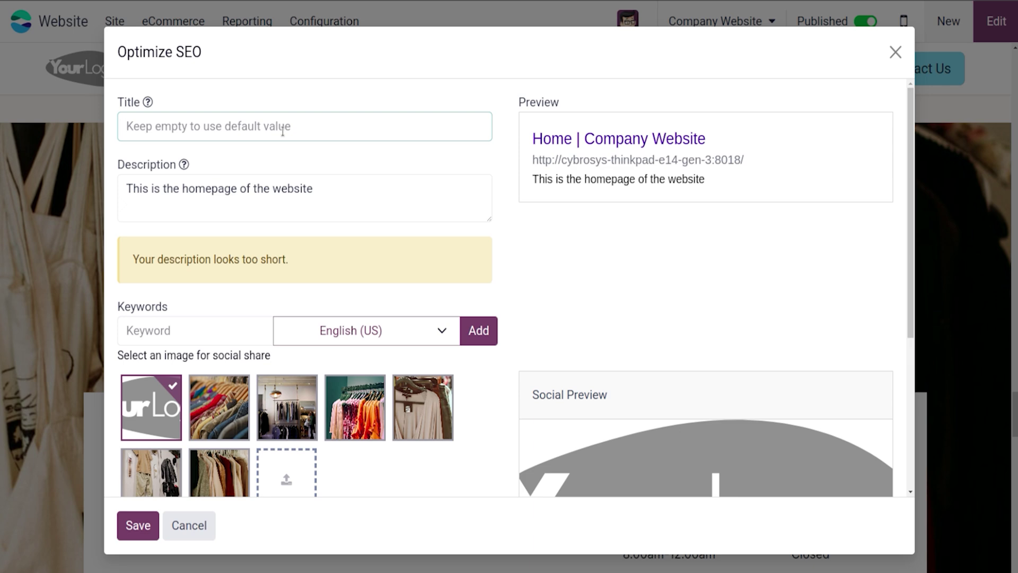
pyautogui.click(248, 189)
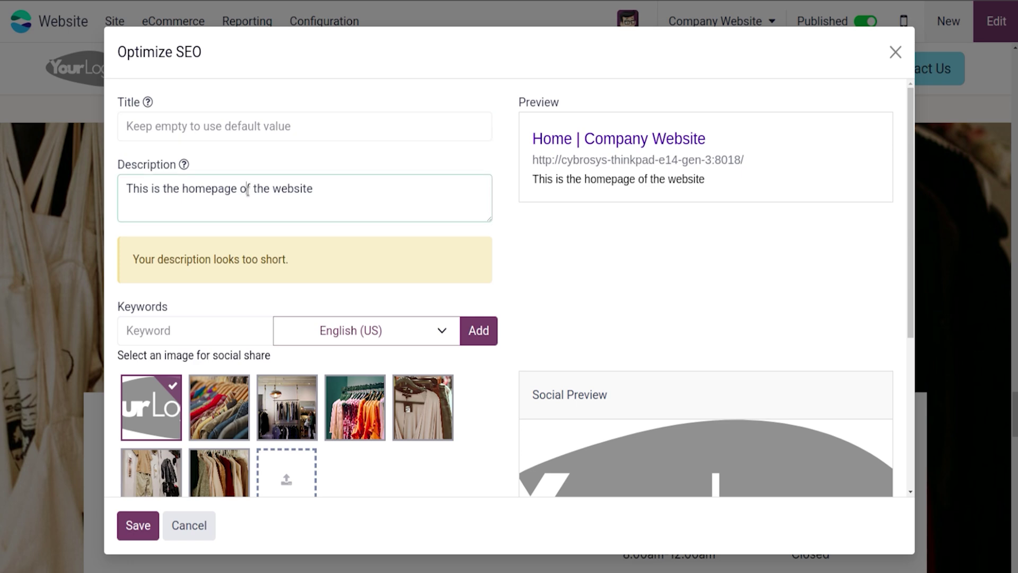
pyautogui.write('descrip')
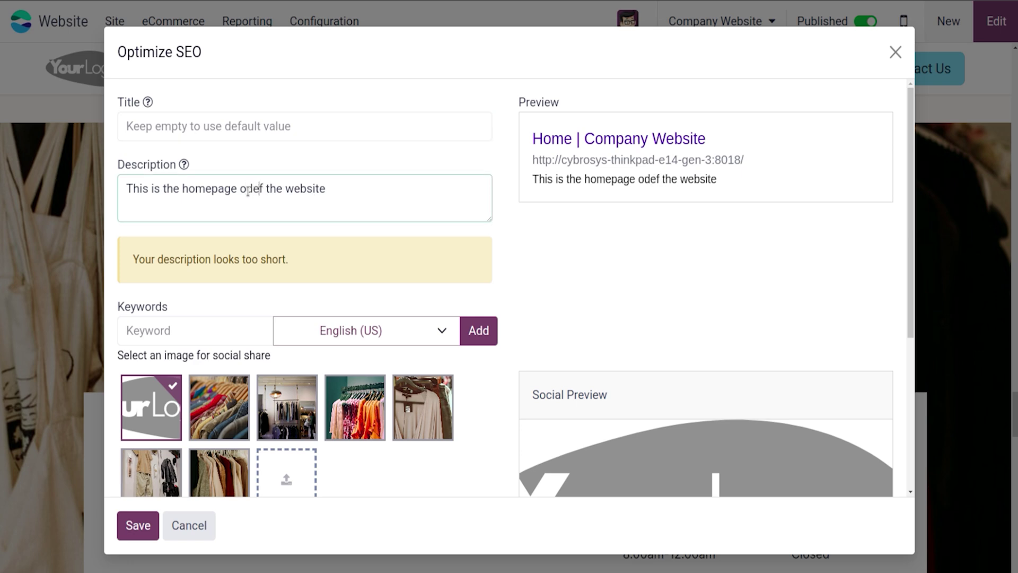
pyautogui.write('tio')
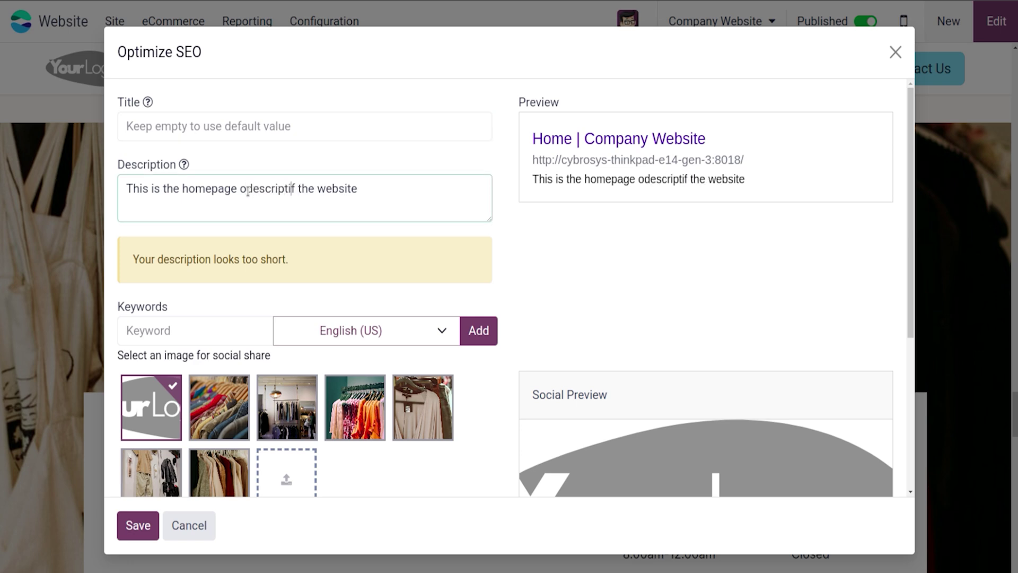
pyautogui.write('n')
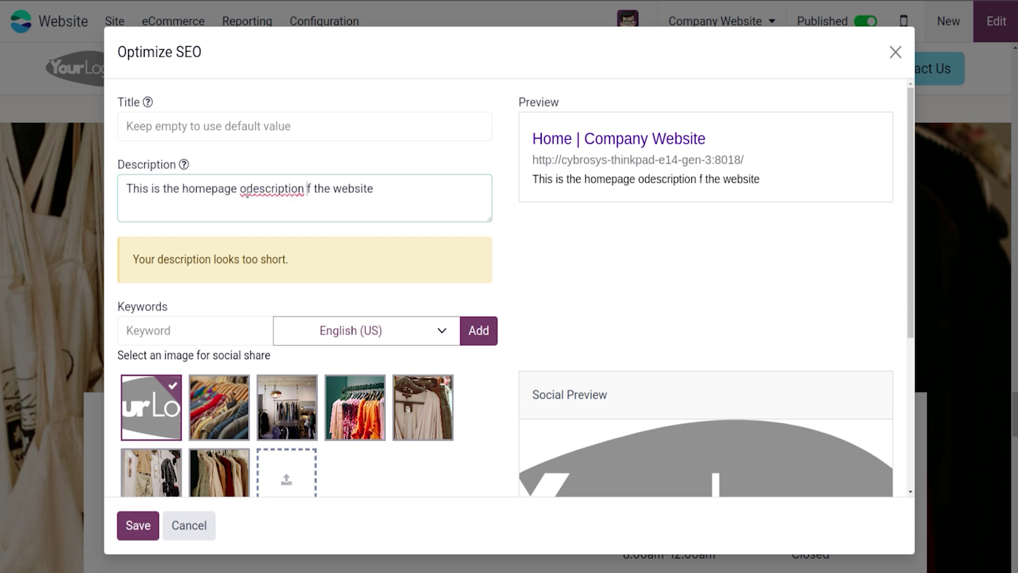
pyautogui.click(247, 189)
pyautogui.press('BackSpace')
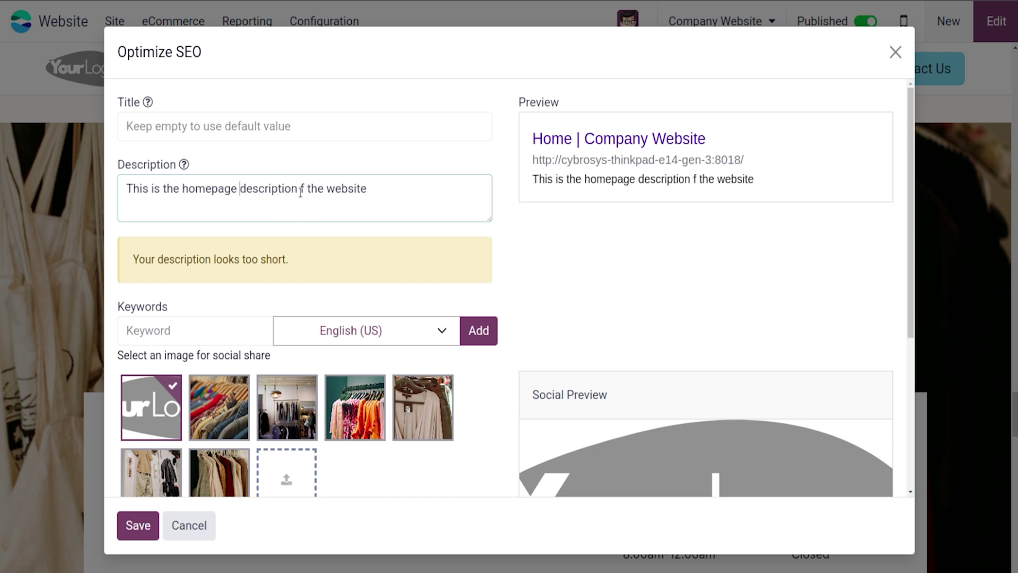
pyautogui.write('o')
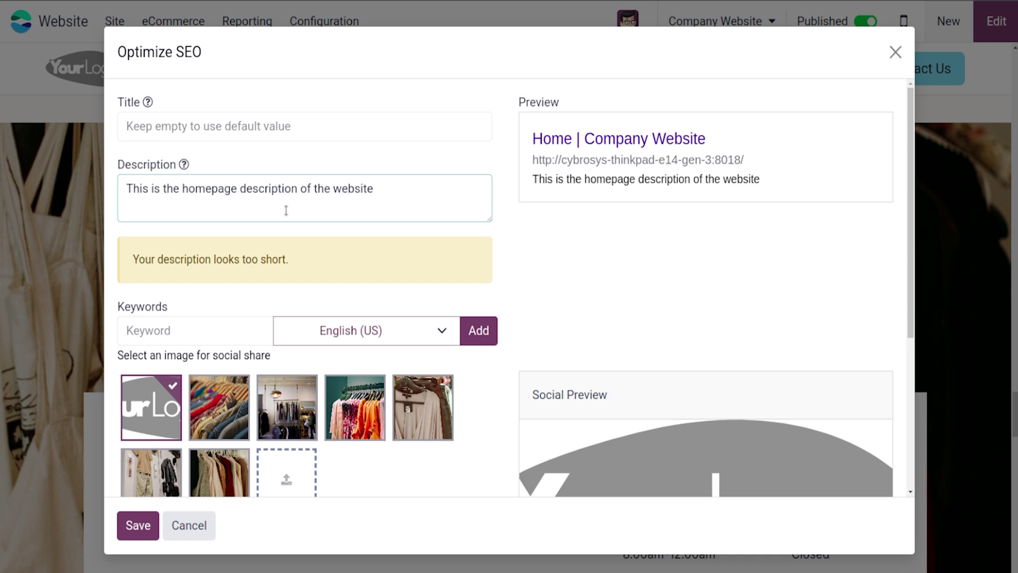
# Step: Paste the sentence repeatedly, then trim the end until the too-long warning disappears
pyautogui.hotkey('ctrl', 'a')
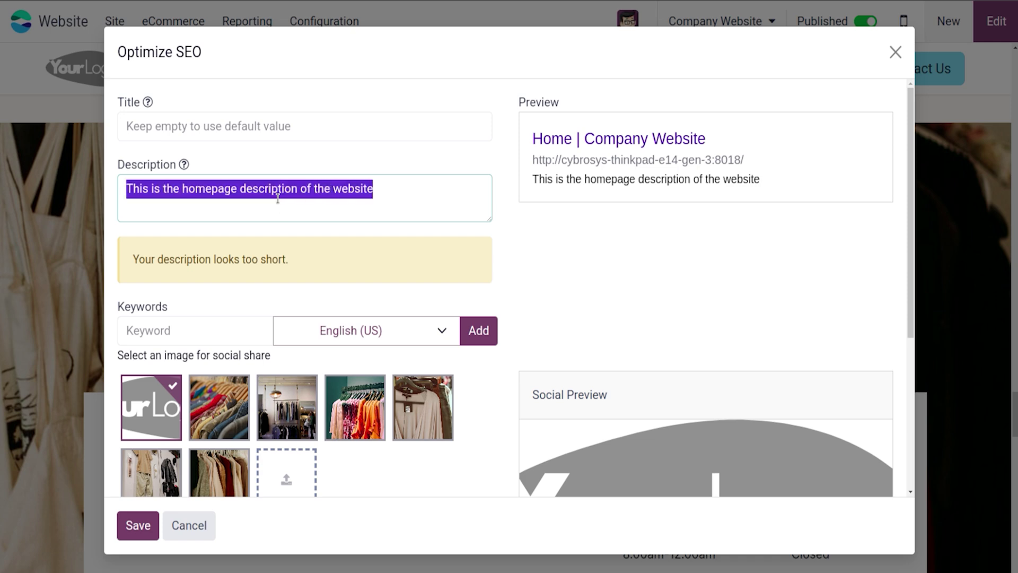
pyautogui.click(387, 193)
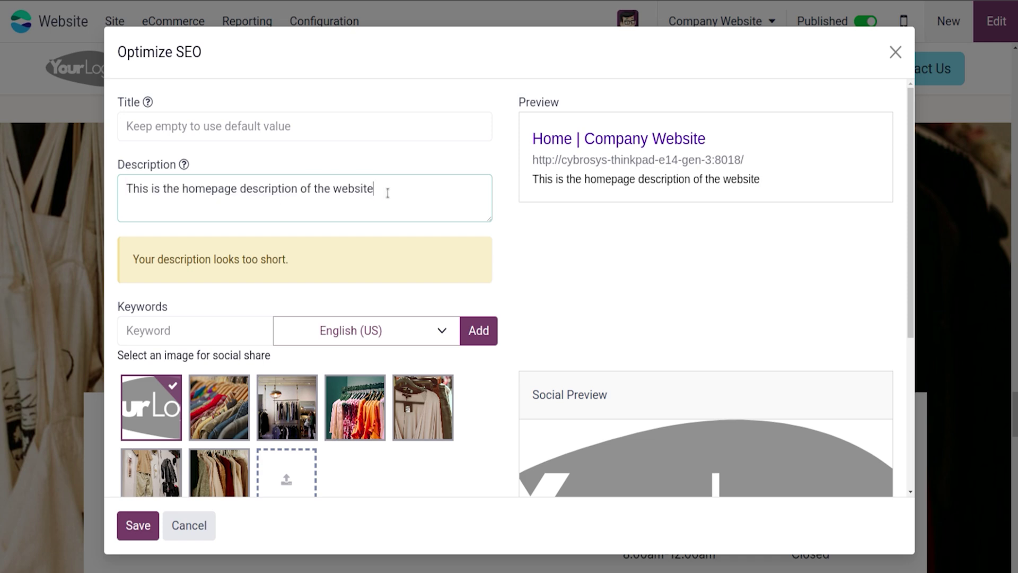
pyautogui.hotkey('ctrl', 'v')
pyautogui.hotkey('ctrl', 'v')
pyautogui.hotkey('ctrl', 'v')
pyautogui.hotkey('ctrl', 'v')
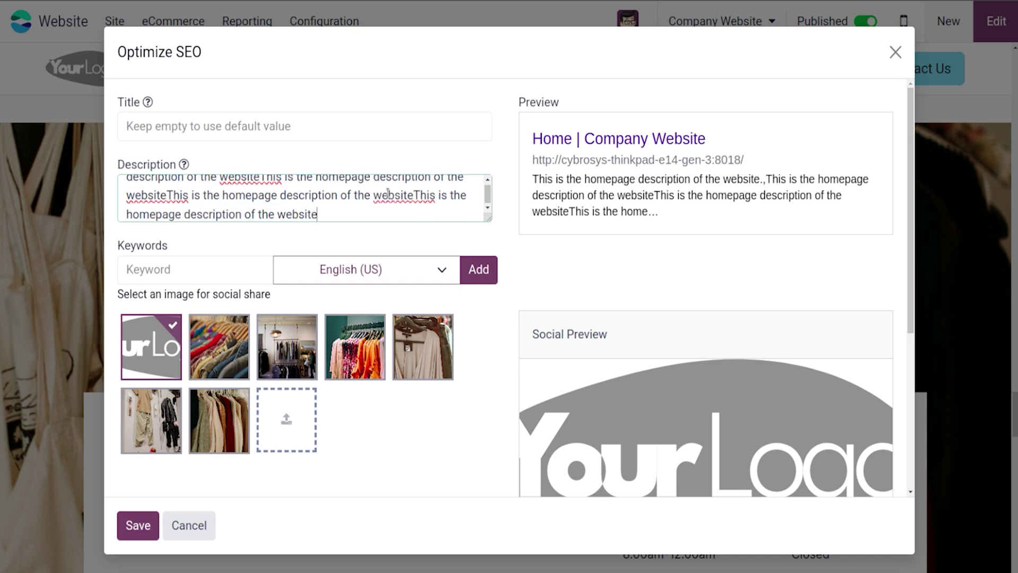
pyautogui.hotkey('ctrl', 'v')
pyautogui.hotkey('ctrl', 'v')
pyautogui.hotkey('ctrl', 'v')
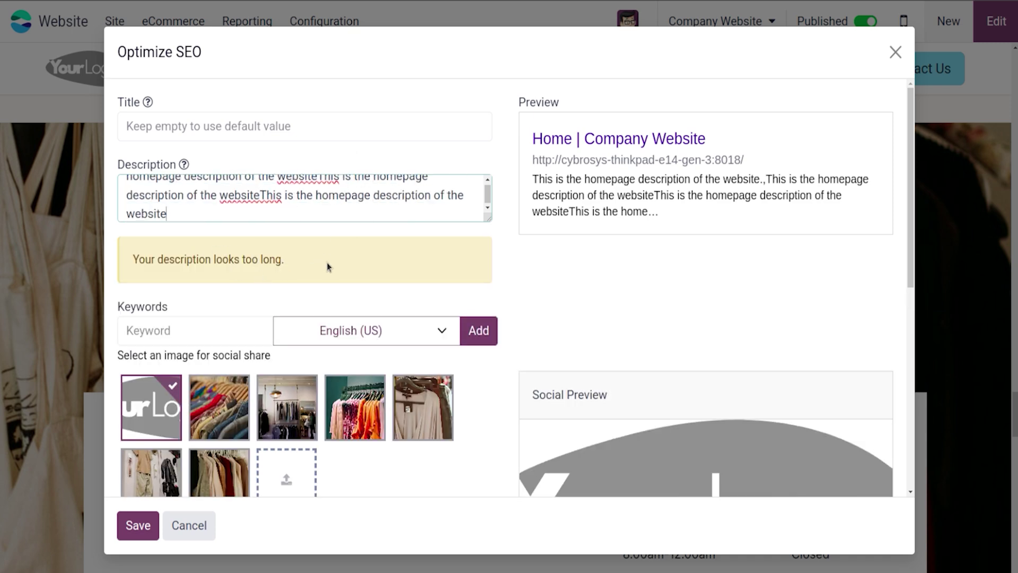
pyautogui.press('BackSpace')
pyautogui.press('BackSpace')
pyautogui.press('BackSpace')
pyautogui.press('BackSpace')
pyautogui.press('BackSpace')
pyautogui.press('BackSpace')
pyautogui.press('BackSpace')
pyautogui.press('BackSpace')
pyautogui.press('BackSpace')
pyautogui.press('BackSpace')
pyautogui.press('BackSpace')
pyautogui.press('BackSpace')
pyautogui.press('BackSpace')
pyautogui.press('BackSpace')
pyautogui.press('BackSpace')
pyautogui.press('BackSpace')
pyautogui.press('BackSpace')
pyautogui.press('BackSpace')
pyautogui.press('BackSpace')
pyautogui.press('BackSpace')
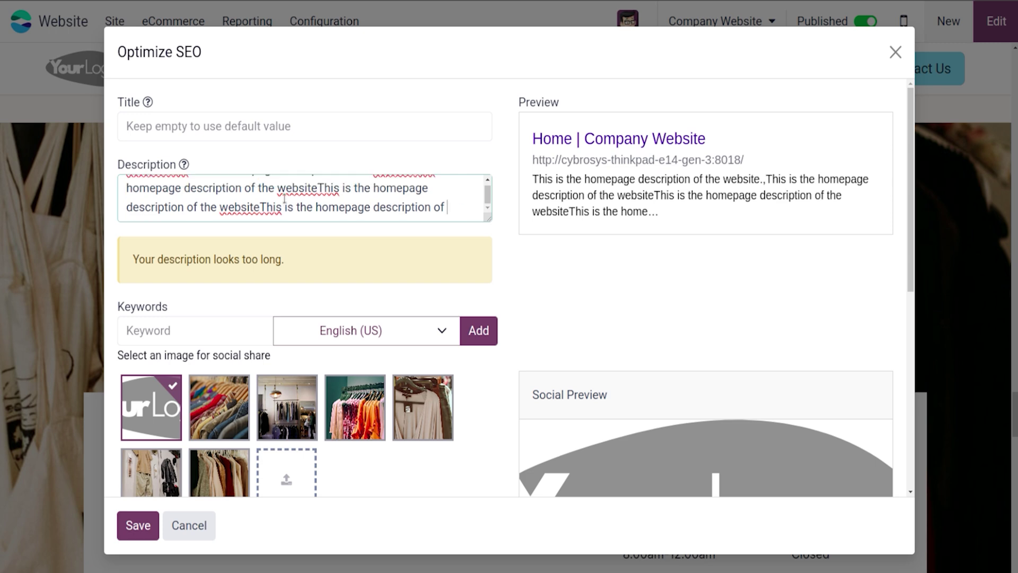
pyautogui.press('BackSpace')
pyautogui.press('BackSpace')
pyautogui.press('BackSpace')
pyautogui.press('BackSpace')
pyautogui.press('BackSpace')
pyautogui.press('BackSpace')
pyautogui.press('BackSpace')
pyautogui.press('BackSpace')
pyautogui.press('BackSpace')
pyautogui.press('BackSpace')
pyautogui.press('BackSpace')
pyautogui.press('BackSpace')
pyautogui.press('BackSpace')
pyautogui.press('BackSpace')
pyautogui.press('BackSpace')
pyautogui.press('BackSpace')
pyautogui.press('BackSpace')
pyautogui.press('BackSpace')
pyautogui.press('BackSpace')
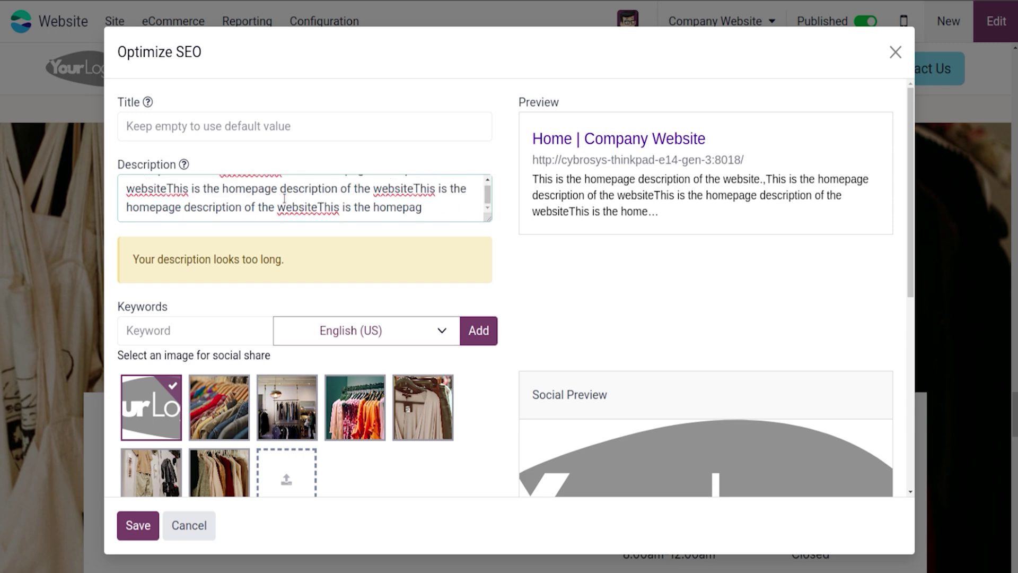
pyautogui.press('BackSpace')
pyautogui.press('BackSpace')
pyautogui.press('BackSpace')
pyautogui.press('BackSpace')
pyautogui.press('BackSpace')
pyautogui.press('BackSpace')
pyautogui.press('BackSpace')
pyautogui.press('BackSpace')
pyautogui.press('BackSpace')
pyautogui.press('BackSpace')
pyautogui.press('BackSpace')
pyautogui.press('BackSpace')
pyautogui.press('BackSpace')
pyautogui.press('BackSpace')
pyautogui.press('BackSpace')
pyautogui.press('BackSpace')
pyautogui.press('BackSpace')
pyautogui.press('BackSpace')
pyautogui.press('BackSpace')
pyautogui.press('BackSpace')
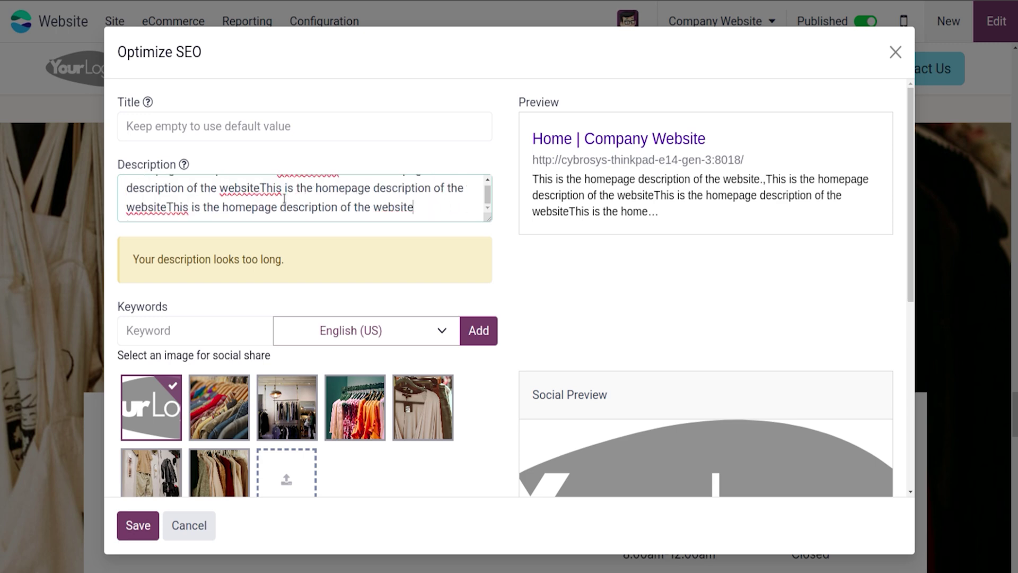
pyautogui.press('BackSpace')
pyautogui.press('BackSpace')
pyautogui.press('BackSpace')
pyautogui.press('BackSpace')
pyautogui.press('BackSpace')
pyautogui.press('BackSpace')
pyautogui.press('BackSpace')
pyautogui.press('BackSpace')
pyautogui.press('BackSpace')
pyautogui.press('BackSpace')
pyautogui.press('BackSpace')
pyautogui.press('BackSpace')
pyautogui.press('BackSpace')
pyautogui.press('BackSpace')
pyautogui.press('BackSpace')
pyautogui.press('BackSpace')
pyautogui.press('BackSpace')
pyautogui.press('BackSpace')
pyautogui.press('BackSpace')
pyautogui.press('BackSpace')
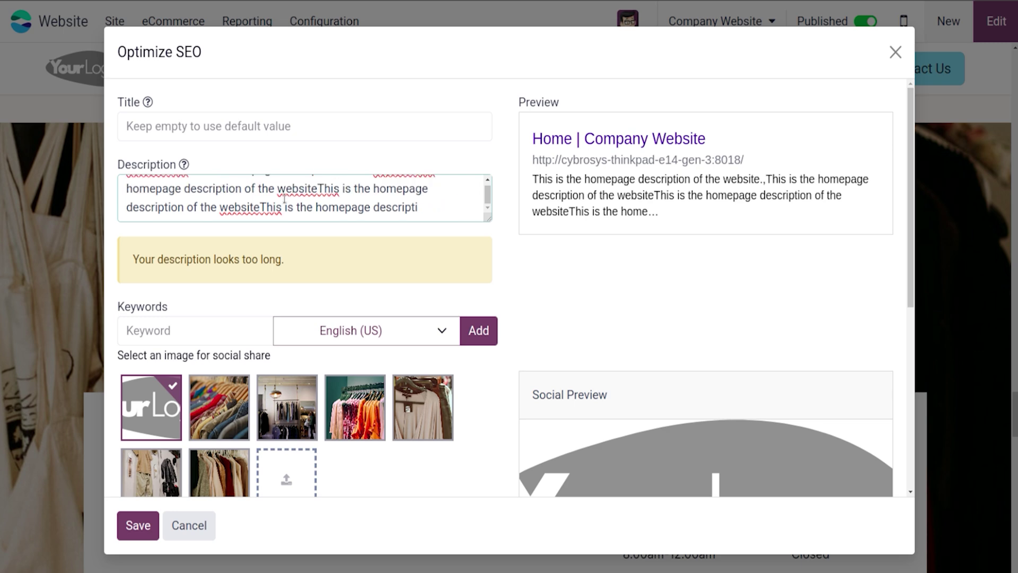
pyautogui.press('BackSpace')
pyautogui.press('BackSpace')
pyautogui.press('BackSpace')
pyautogui.press('BackSpace')
pyautogui.press('BackSpace')
pyautogui.press('BackSpace')
pyautogui.press('BackSpace')
pyautogui.press('BackSpace')
pyautogui.press('BackSpace')
pyautogui.press('BackSpace')
pyautogui.press('BackSpace')
pyautogui.press('BackSpace')
pyautogui.press('BackSpace')
pyautogui.press('BackSpace')
pyautogui.press('BackSpace')
pyautogui.press('BackSpace')
pyautogui.press('BackSpace')
pyautogui.press('BackSpace')
pyautogui.press('BackSpace')
pyautogui.press('BackSpace')
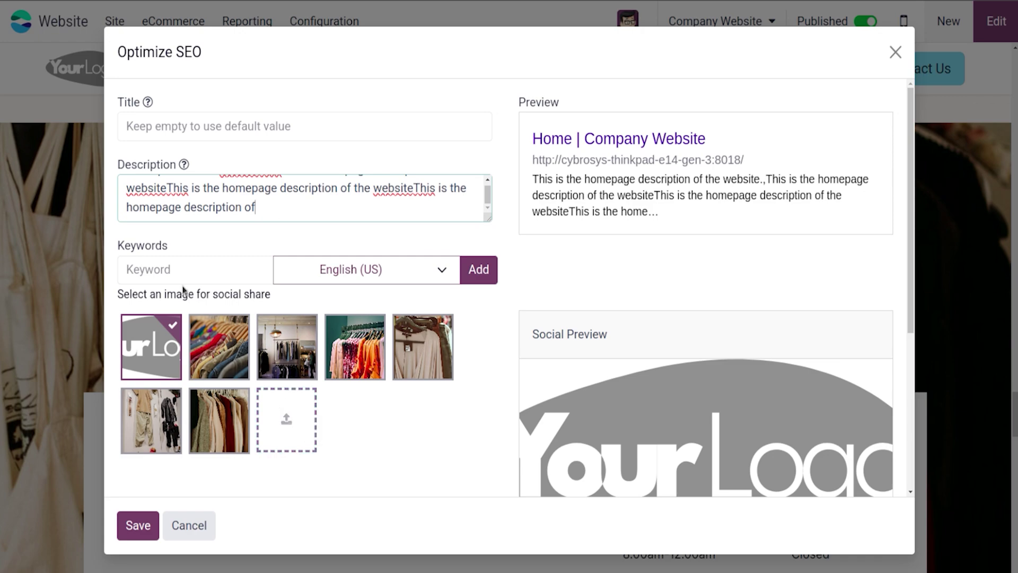
# Step: Save the homepage SEO settings and switch the website to Español (AR)
pyautogui.click(153, 525)
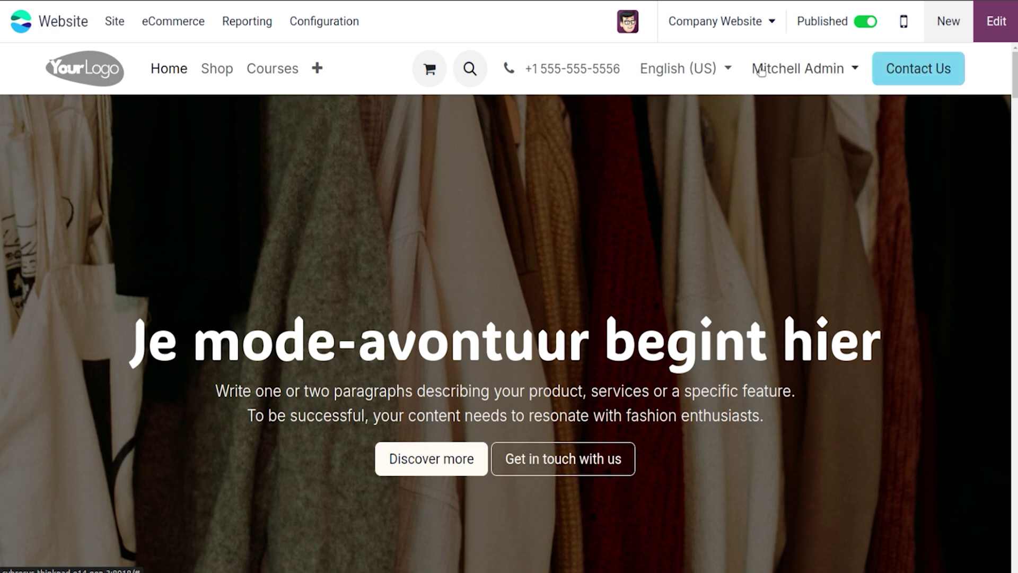
pyautogui.click(725, 66)
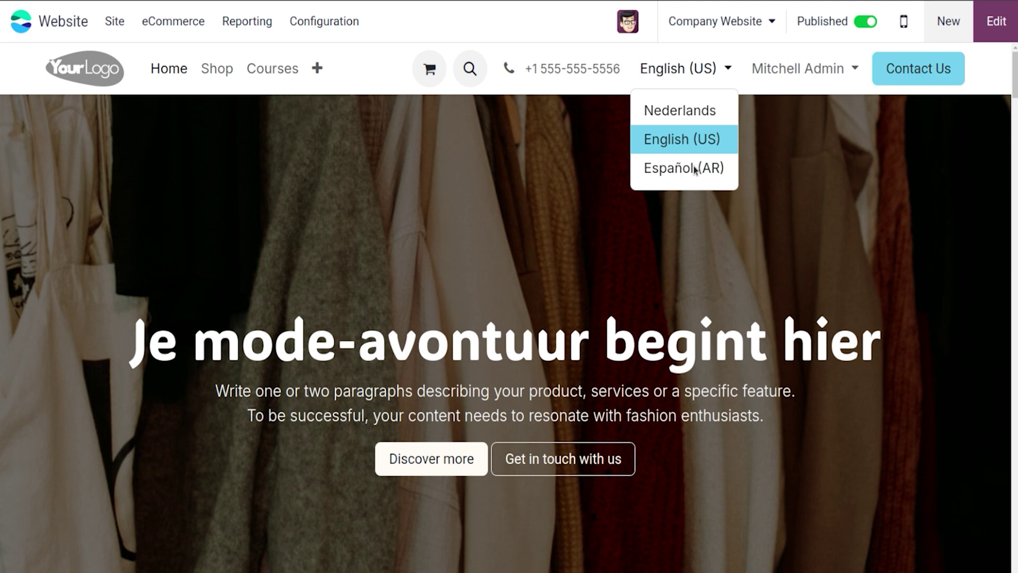
pyautogui.click(694, 168)
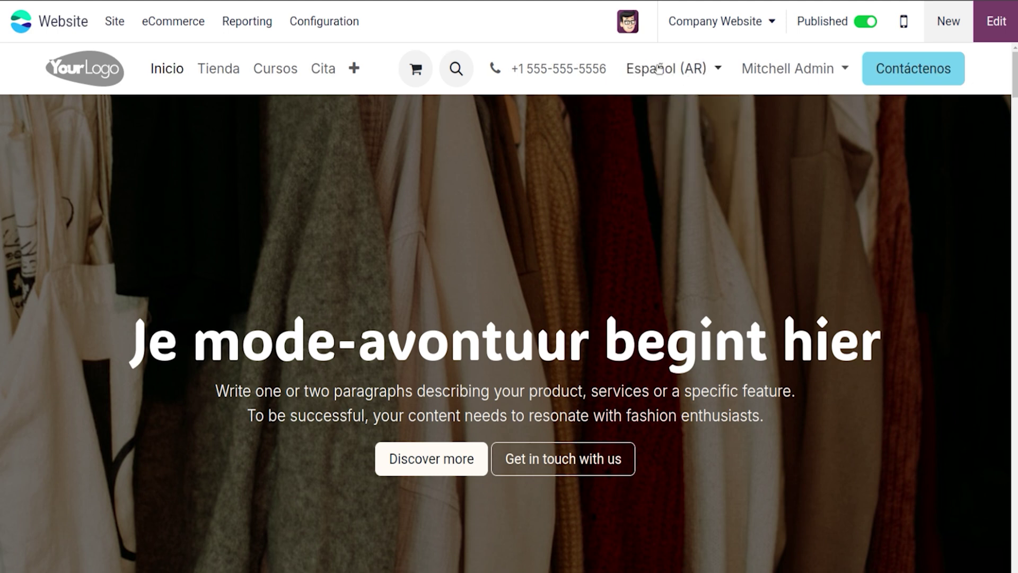
pyautogui.click(660, 74)
pyautogui.click(694, 180)
# Step: Open the page in Español (AR) translation mode, then save
pyautogui.click(994, 23)
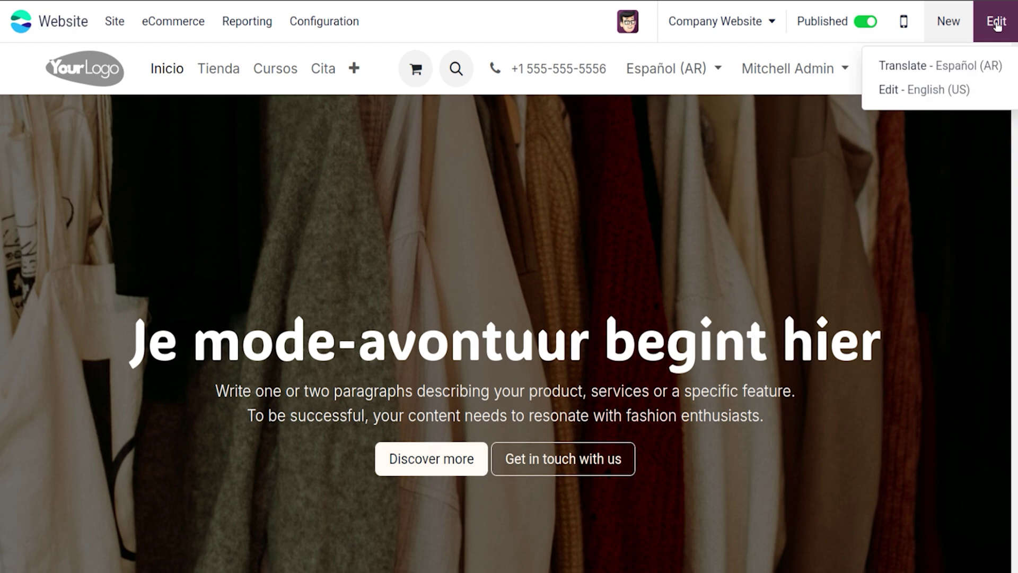
pyautogui.click(933, 68)
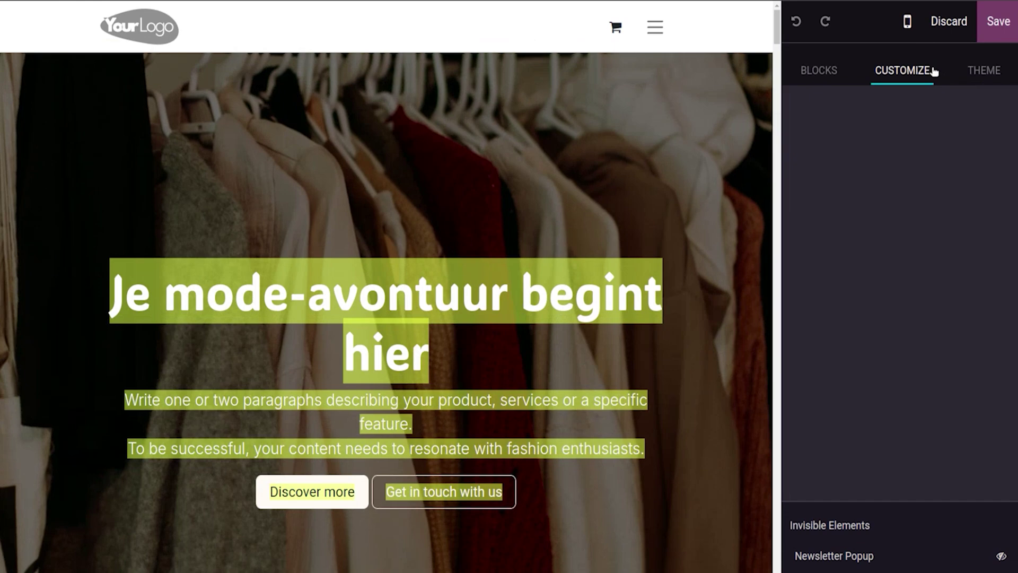
pyautogui.click(1000, 34)
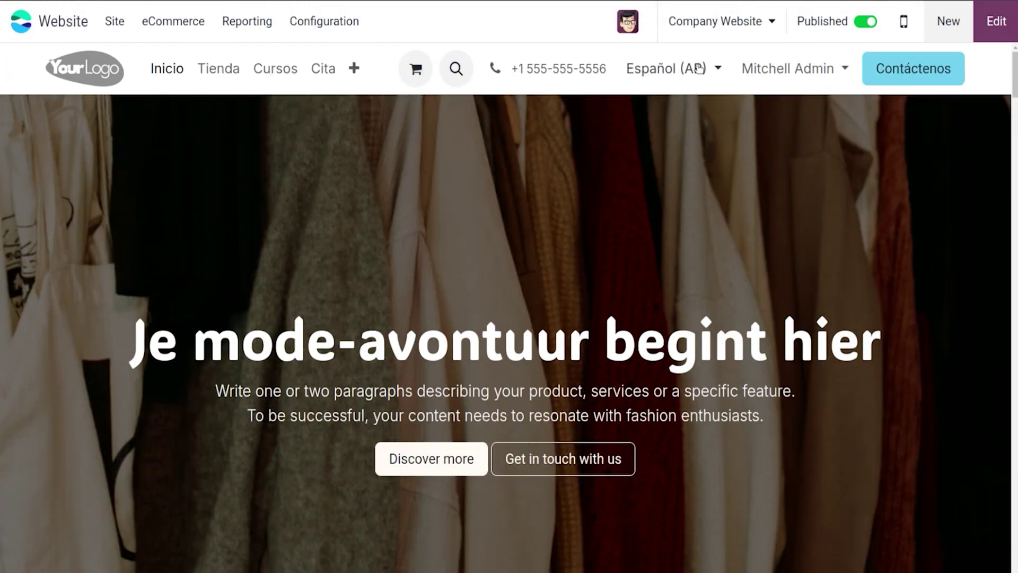
# Step: Switch the site back to English (US) and reopen the homepage editor
pyautogui.click(698, 68)
pyautogui.click(667, 143)
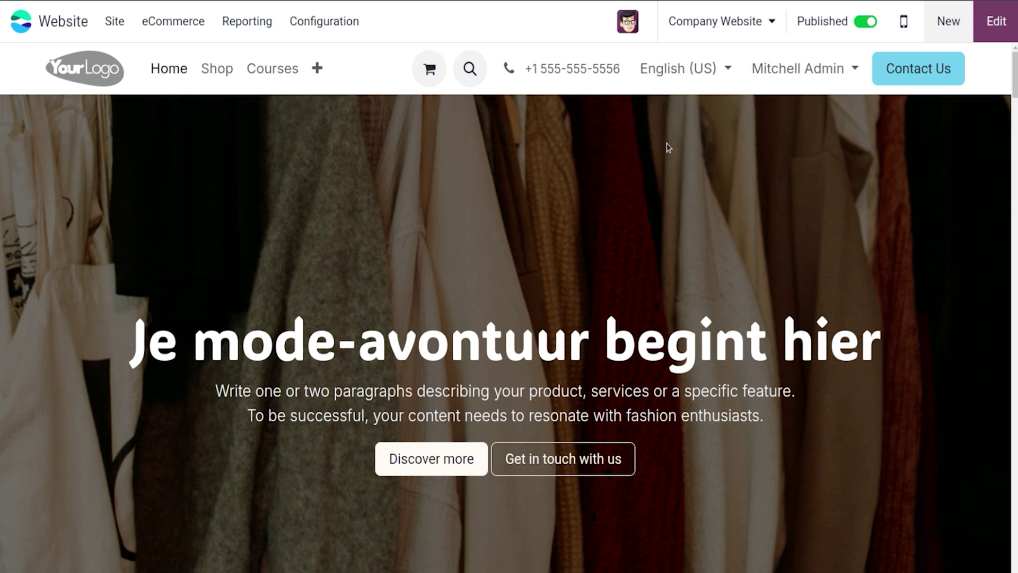
pyautogui.click(1010, 25)
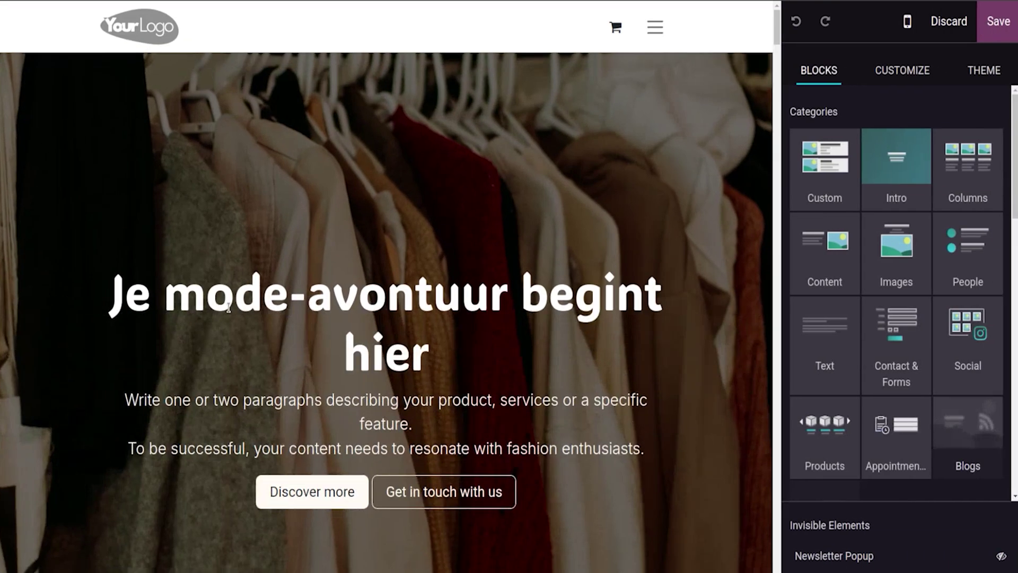
# Step: Translate the Dutch hero heading to English (US) as 'Your fashion adventure starts here' and save the homepage
pyautogui.tripleClick(228, 307)
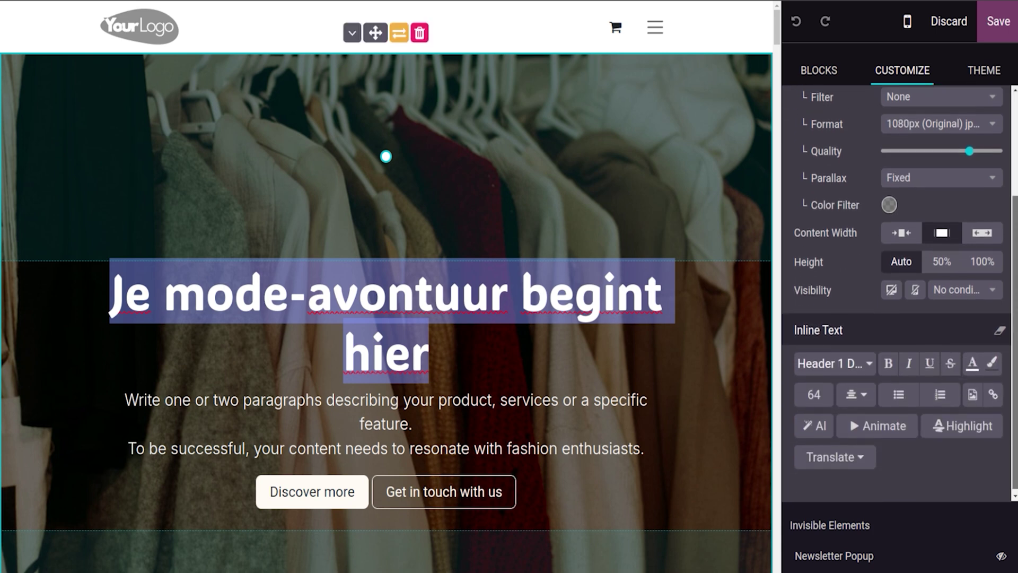
pyautogui.click(832, 457)
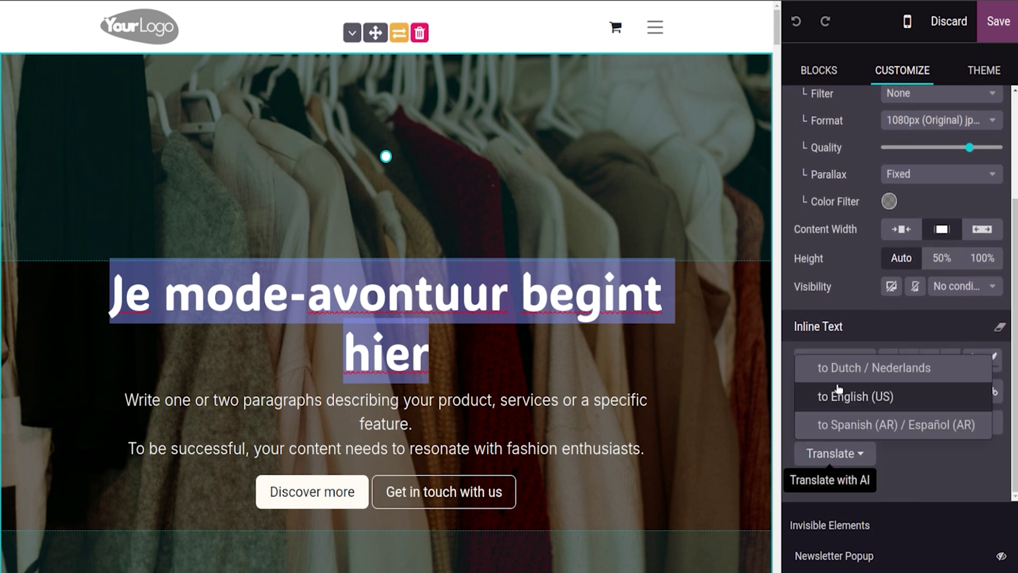
pyautogui.click(838, 395)
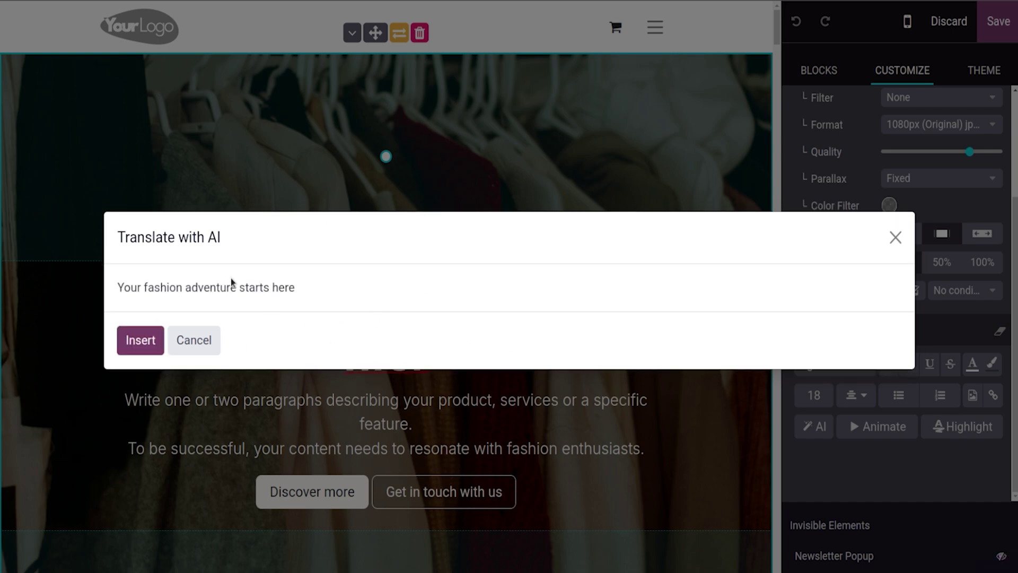
pyautogui.click(136, 338)
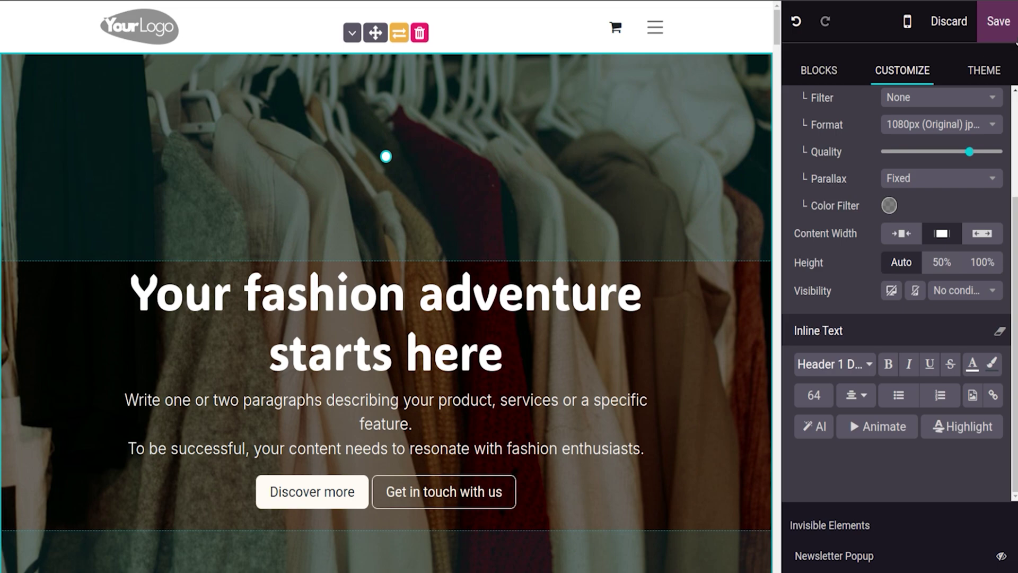
pyautogui.click(980, 22)
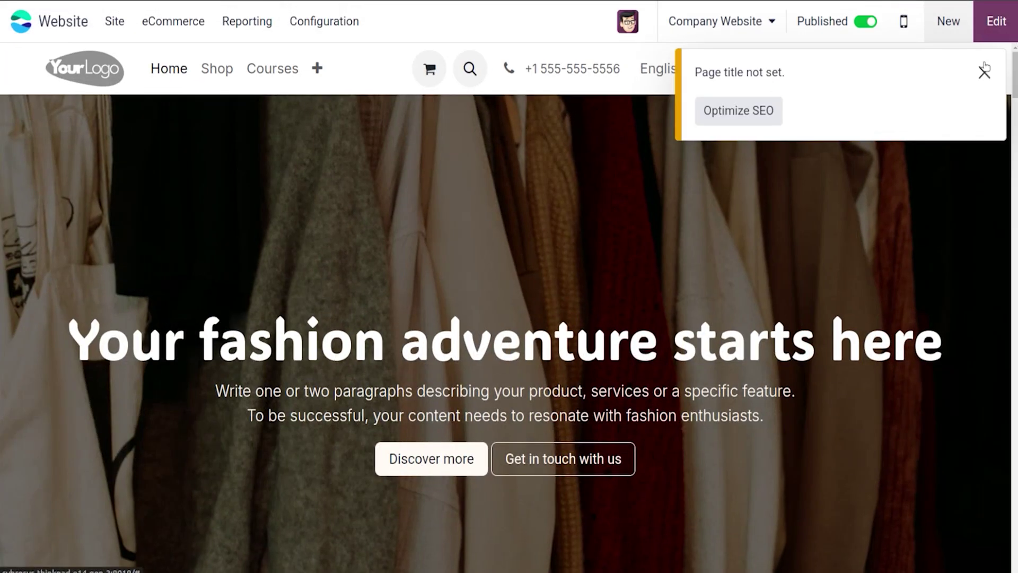
# Step: Dismiss the 'Page title not set' warning and bring up the Site menu
pyautogui.click(752, 32)
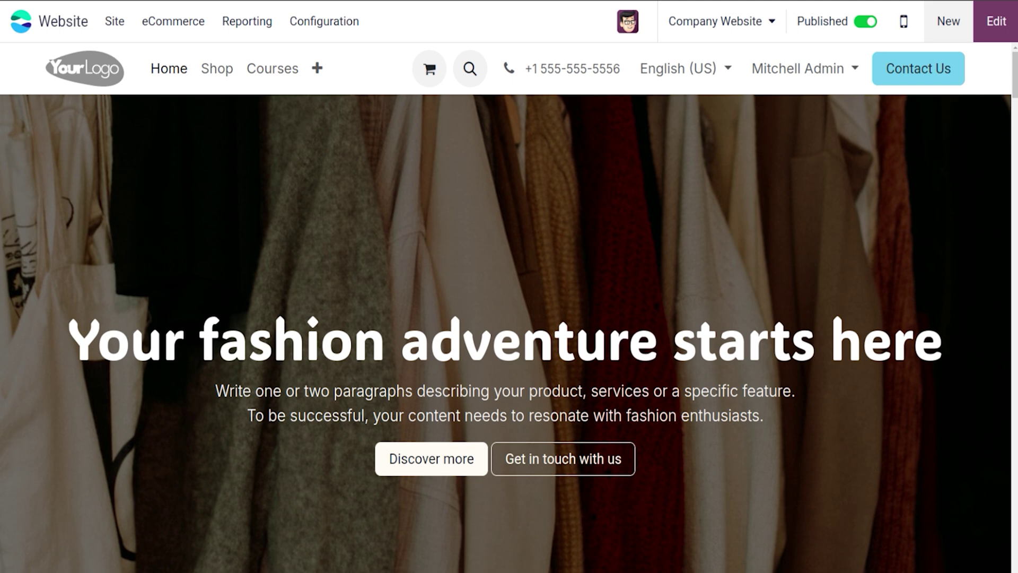
pyautogui.click(114, 21)
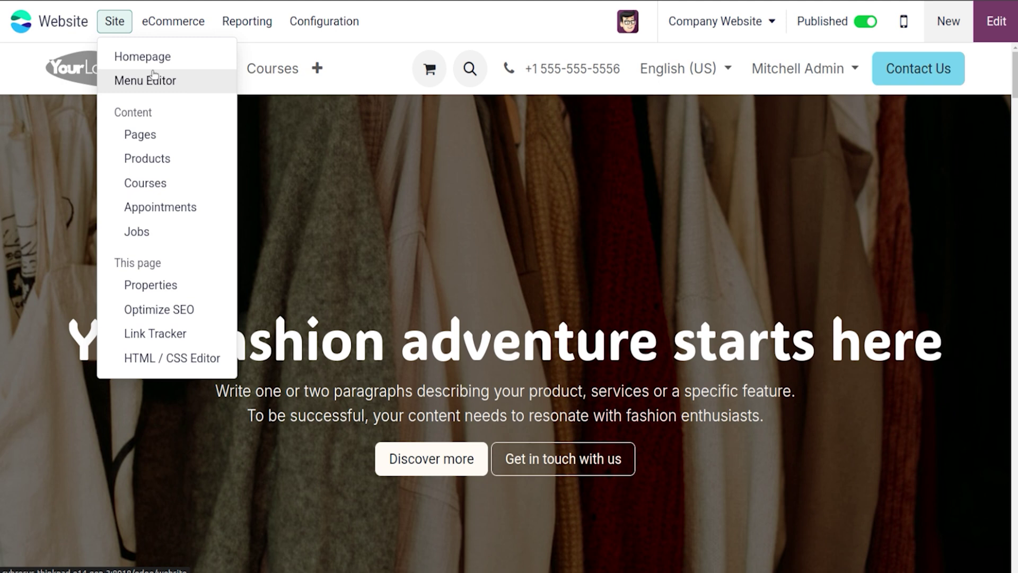
# Step: Add a 'Desk' menu item linking to /shop/category/desks-1 in the Menu Editor
pyautogui.click(153, 76)
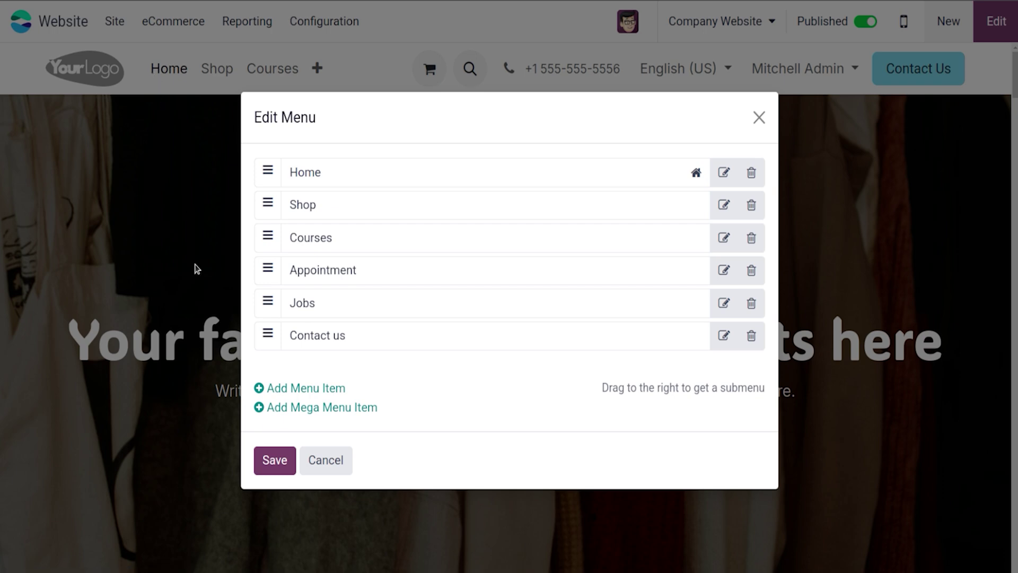
pyautogui.click(287, 390)
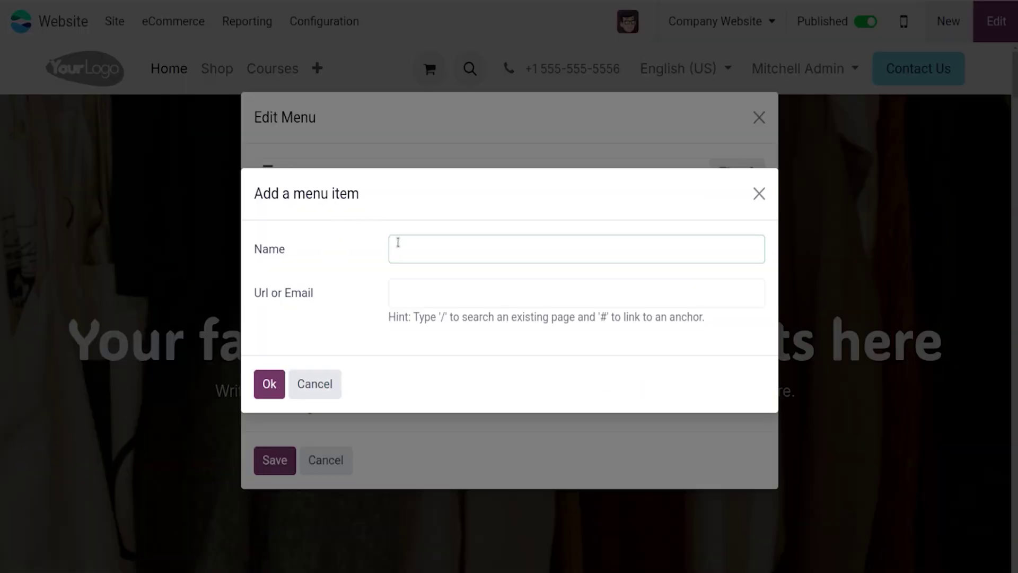
pyautogui.write('Desk')
pyautogui.click(412, 280)
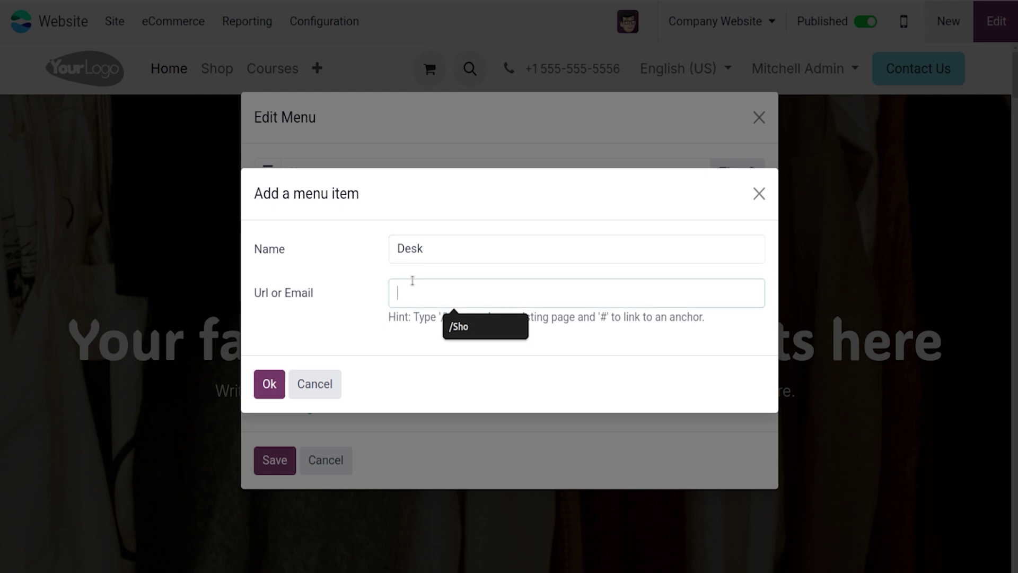
pyautogui.write('/shop')
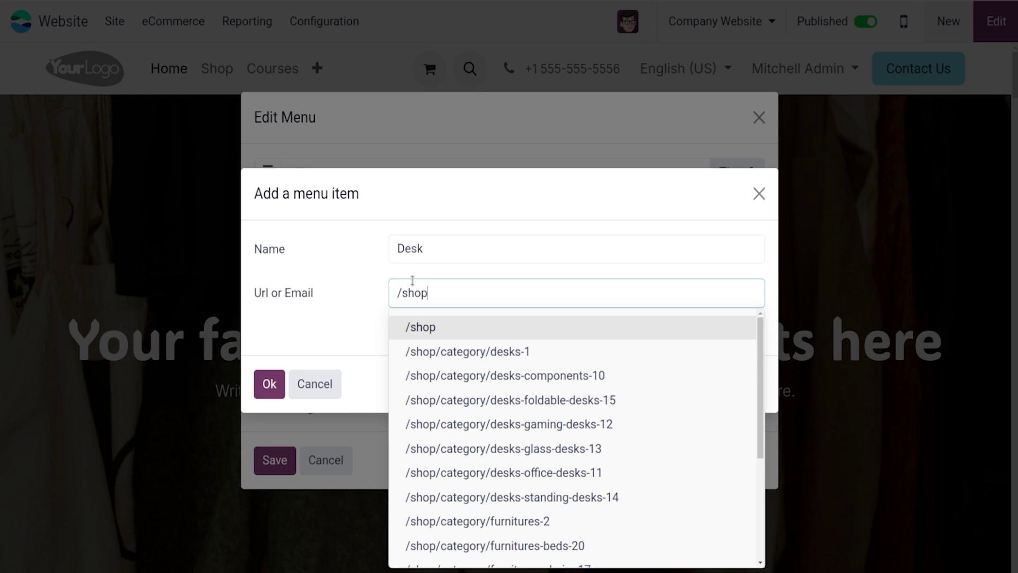
pyautogui.write('/')
pyautogui.click(483, 352)
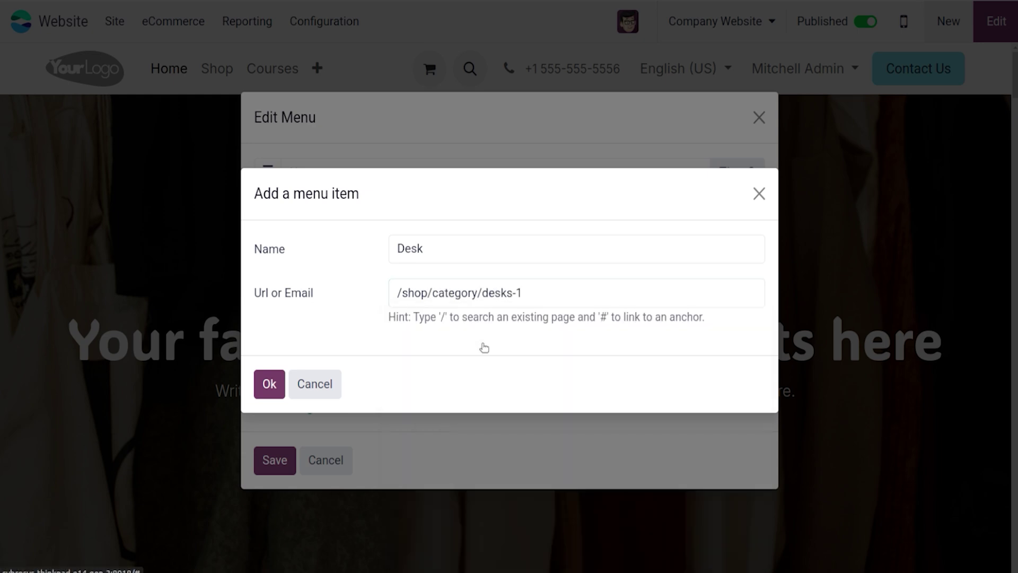
pyautogui.click(270, 380)
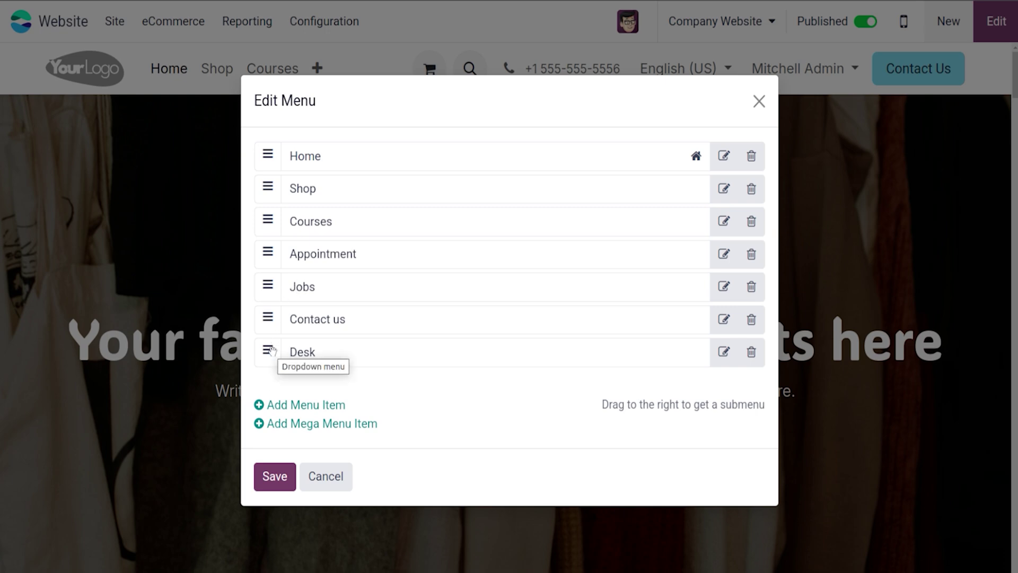
# Step: Move Desk right after Shop, save the menu, and open the Desks page
pyautogui.moveTo(271, 350); pyautogui.dragTo(285, 211)
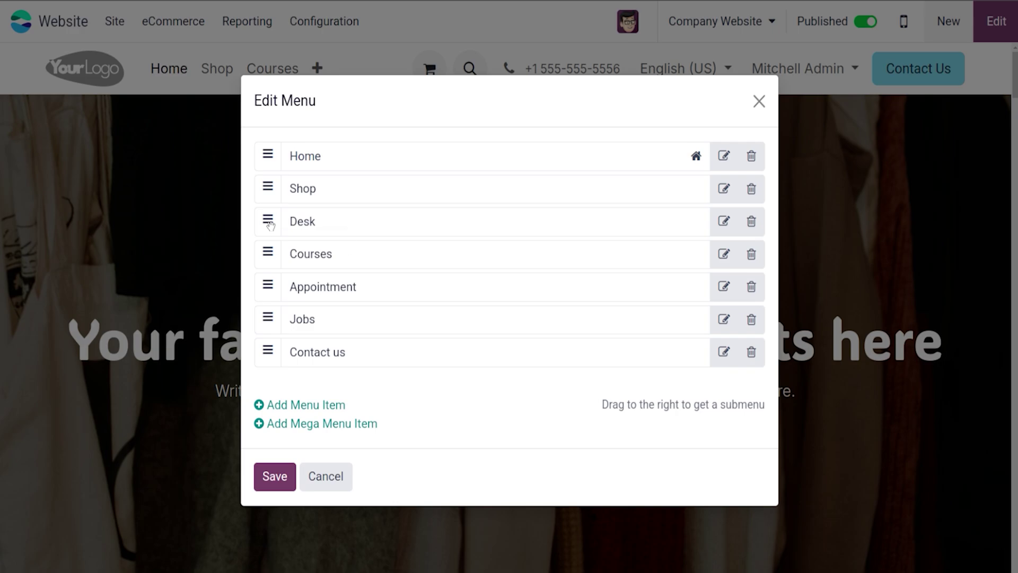
pyautogui.click(274, 475)
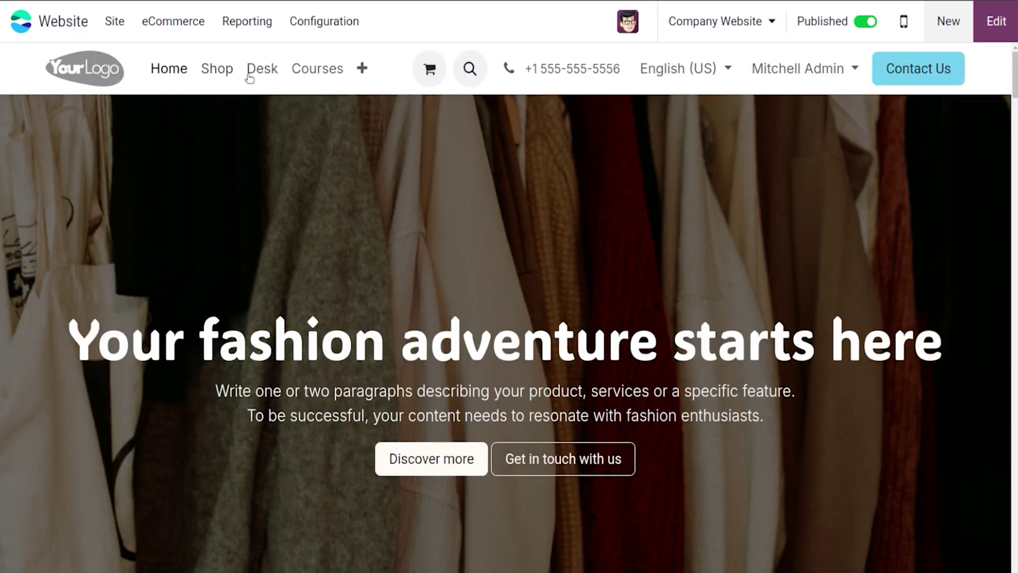
pyautogui.click(260, 69)
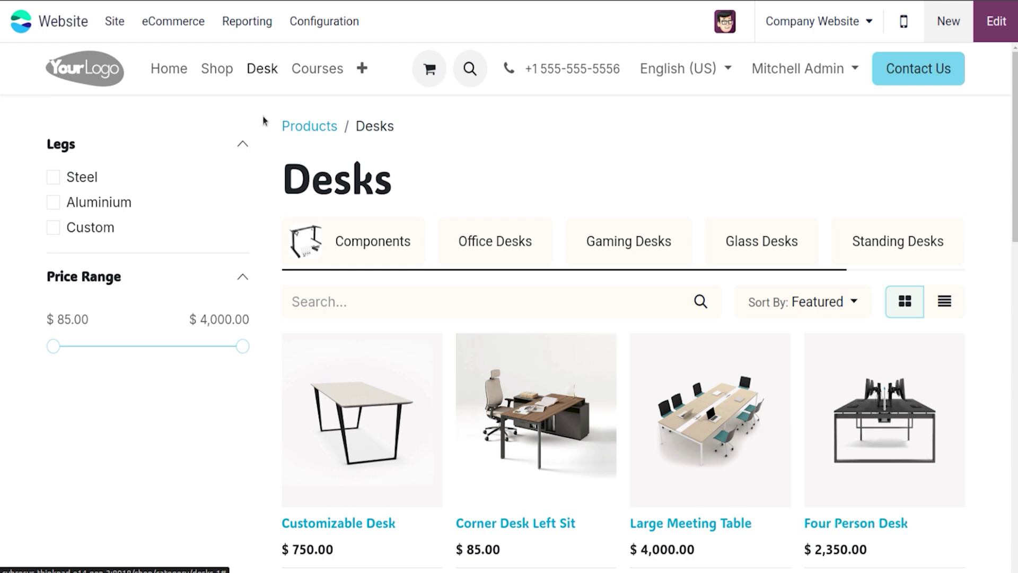
# Step: Nest Desk as a submenu under Shop in the Menu Editor and save
pyautogui.click(216, 68)
pyautogui.click(114, 21)
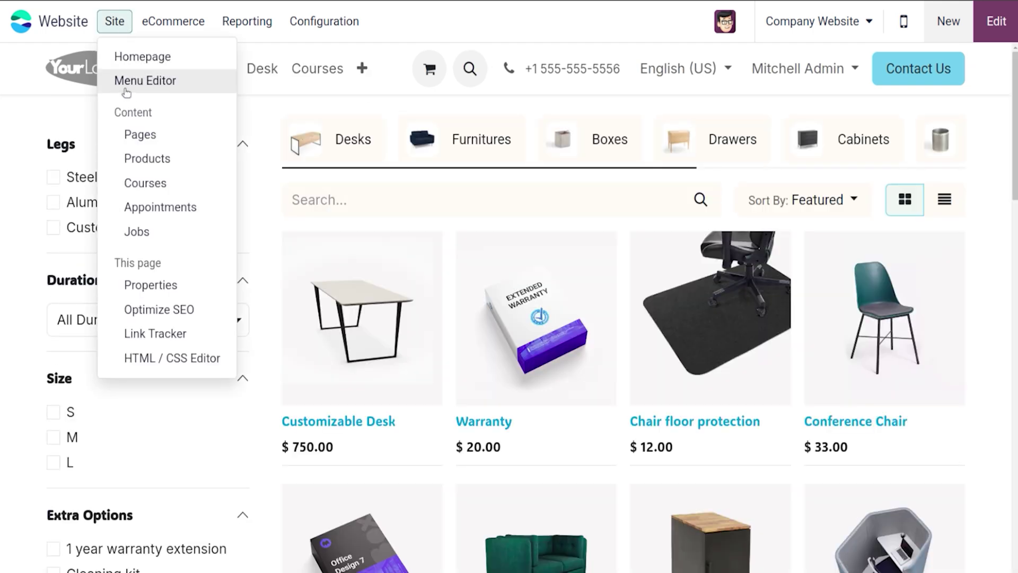
pyautogui.click(126, 90)
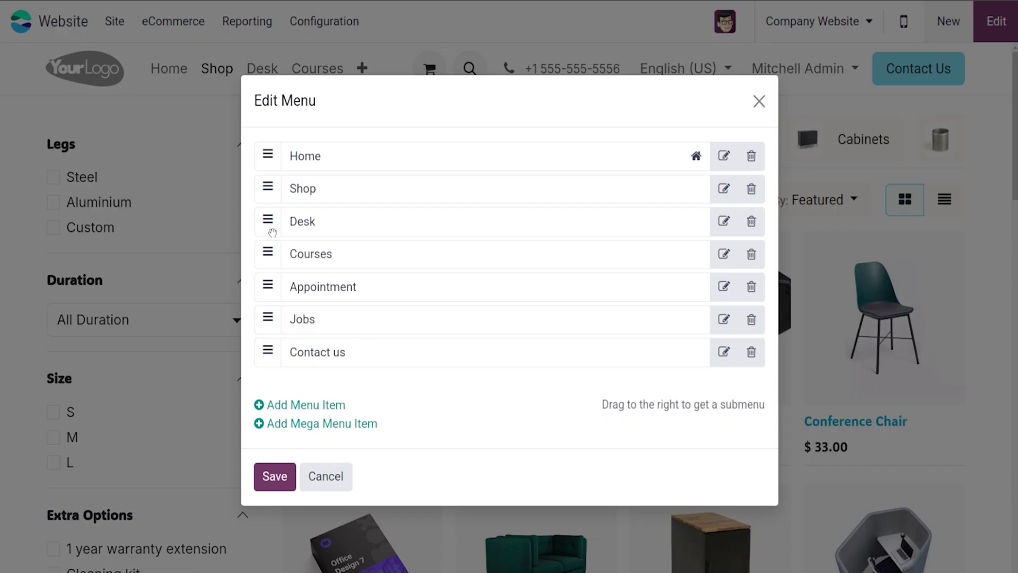
pyautogui.moveTo(271, 231); pyautogui.dragTo(316, 223)
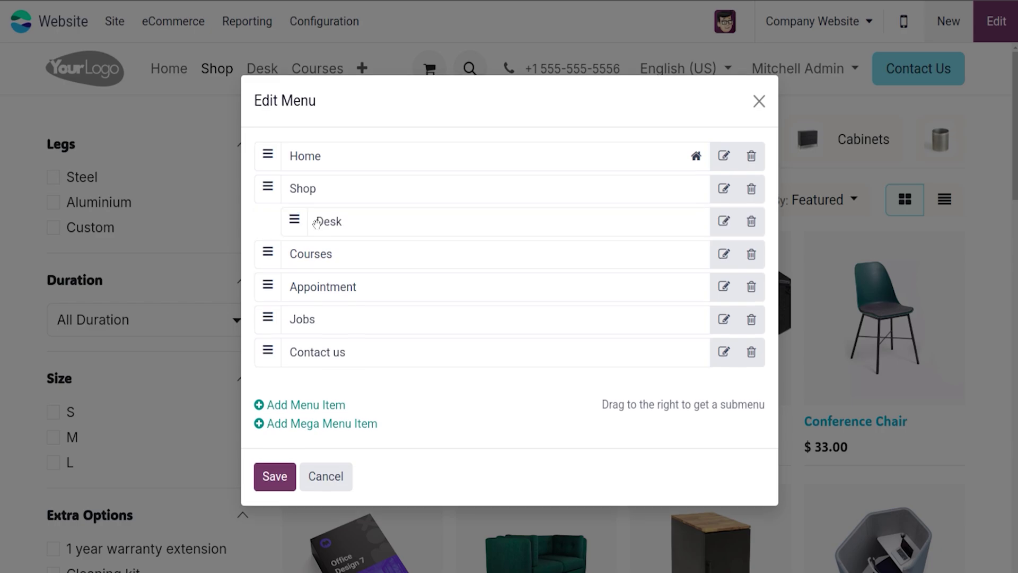
pyautogui.click(283, 480)
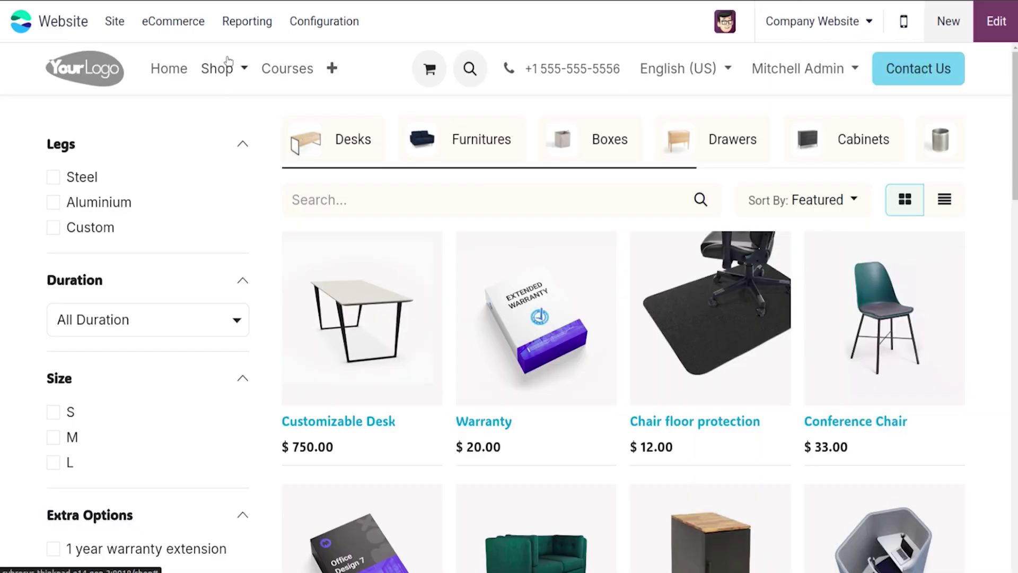
# Step: Open Desk from the Shop dropdown to confirm it leads to the Desks page
pyautogui.click(230, 69)
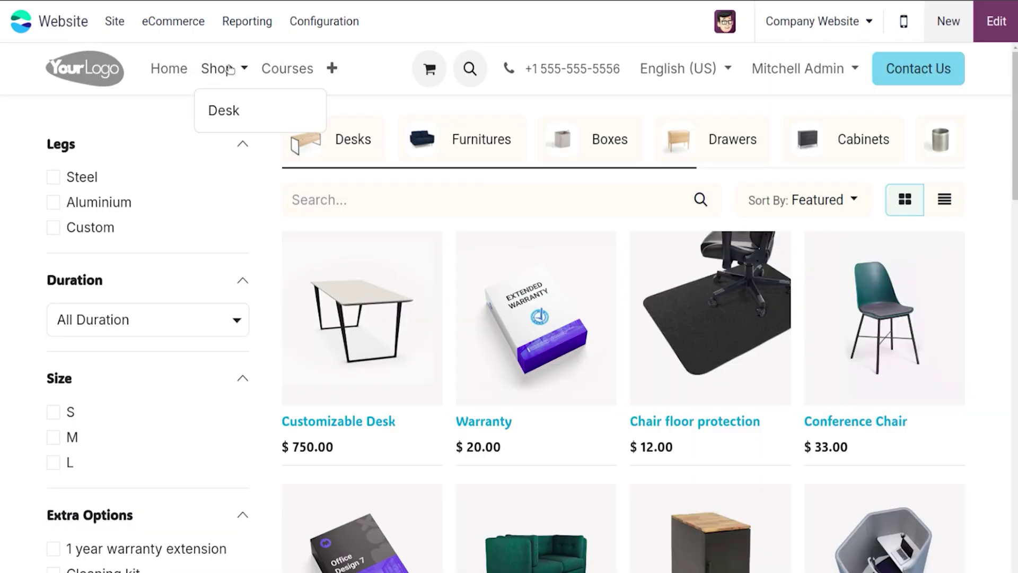
pyautogui.click(245, 112)
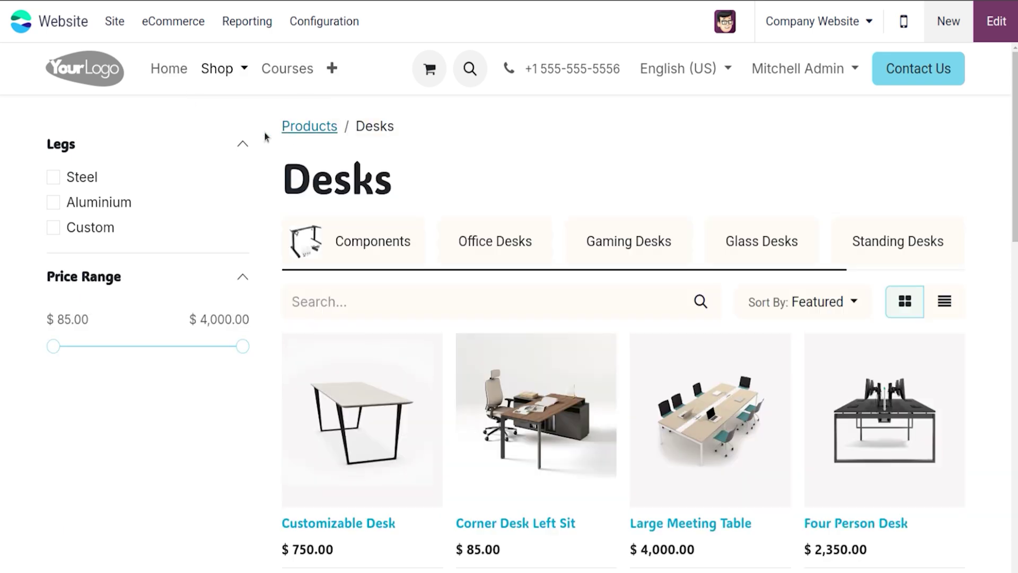
pyautogui.click(211, 73)
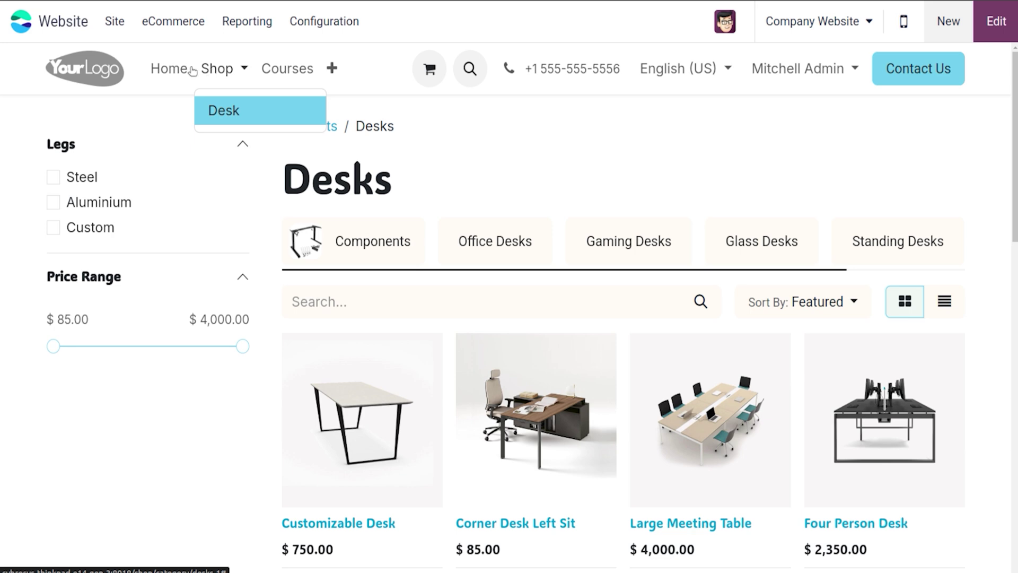
# Step: Add a 'Category' mega menu item at the top of the header, ahead of Home, and save
pyautogui.click(108, 24)
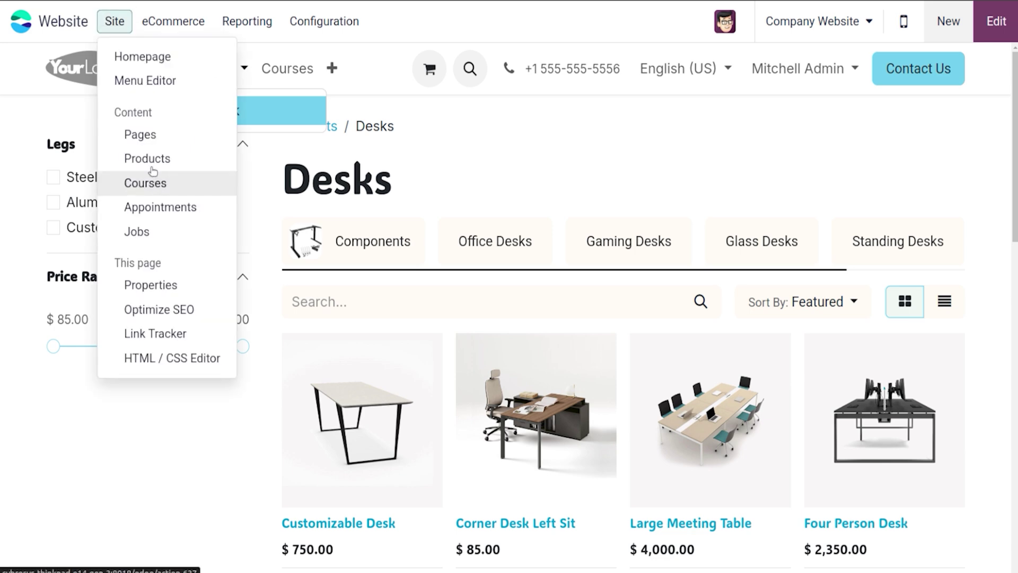
pyautogui.click(165, 84)
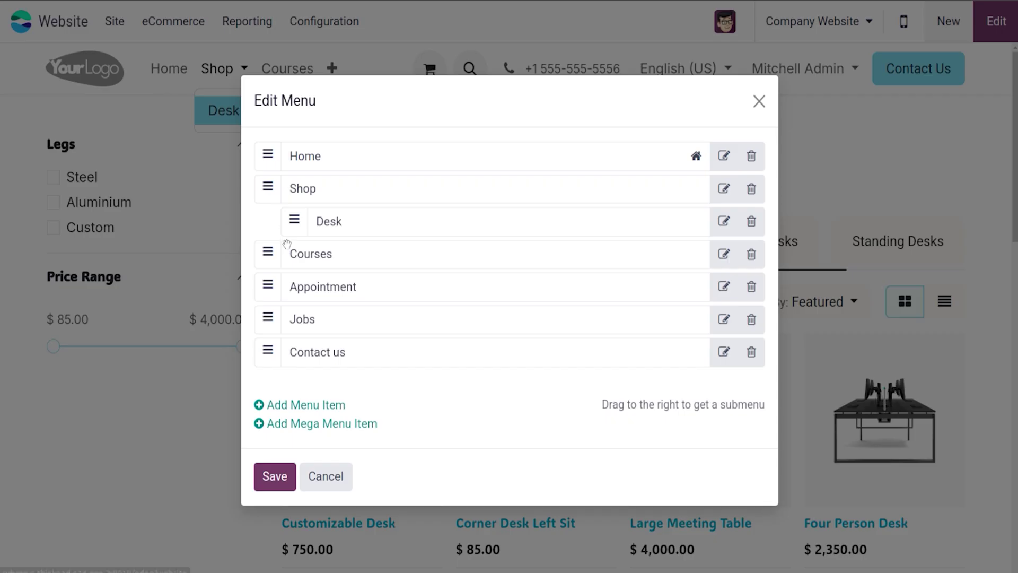
pyautogui.click(323, 427)
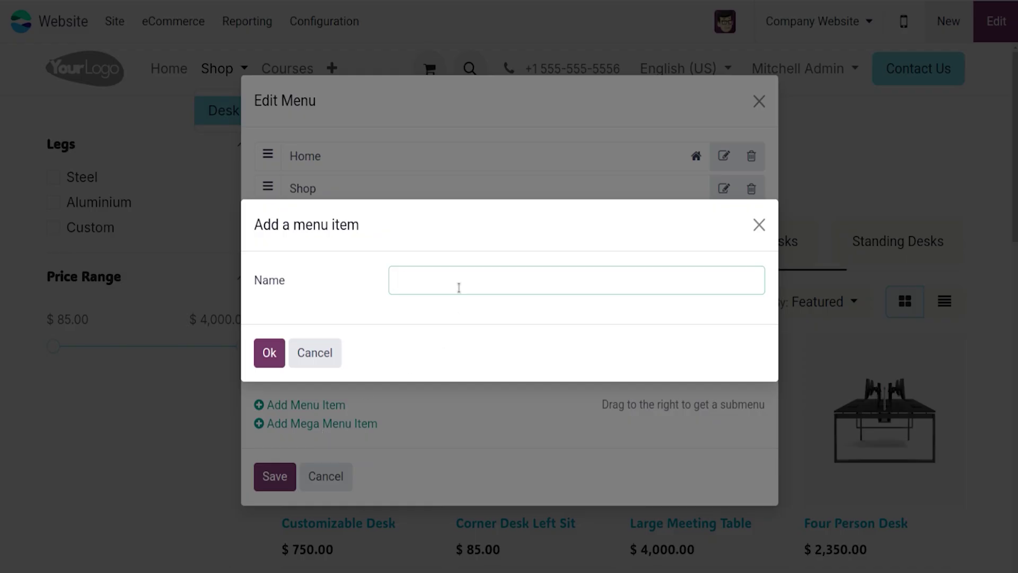
pyautogui.write('Category')
pyautogui.click(275, 353)
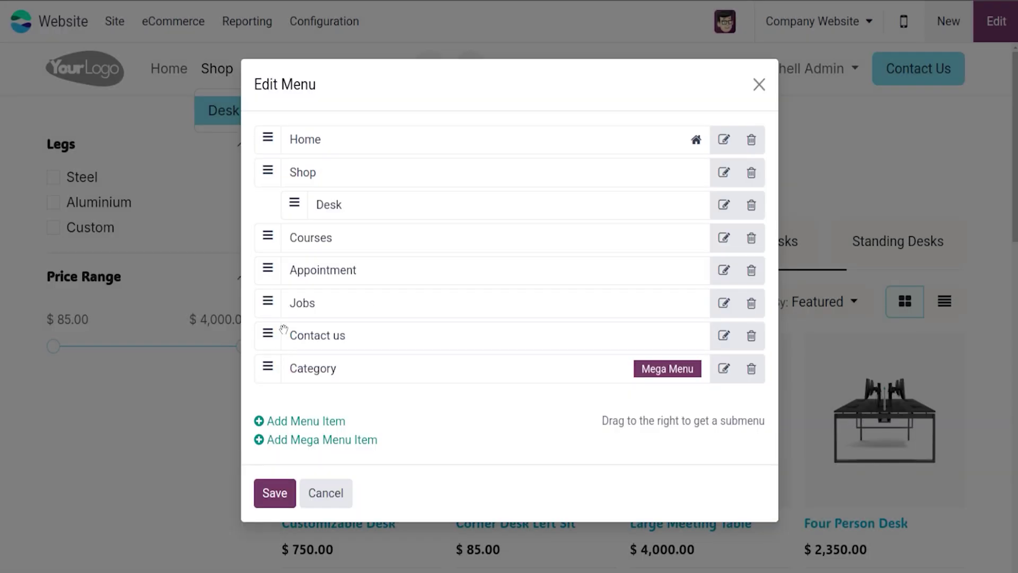
pyautogui.moveTo(269, 370); pyautogui.dragTo(272, 160)
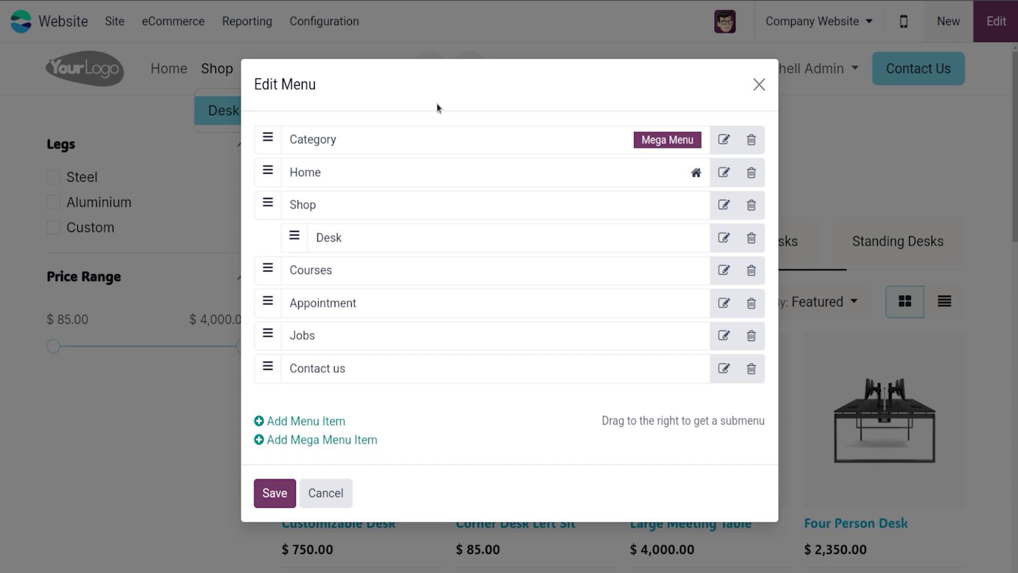
pyautogui.click(277, 497)
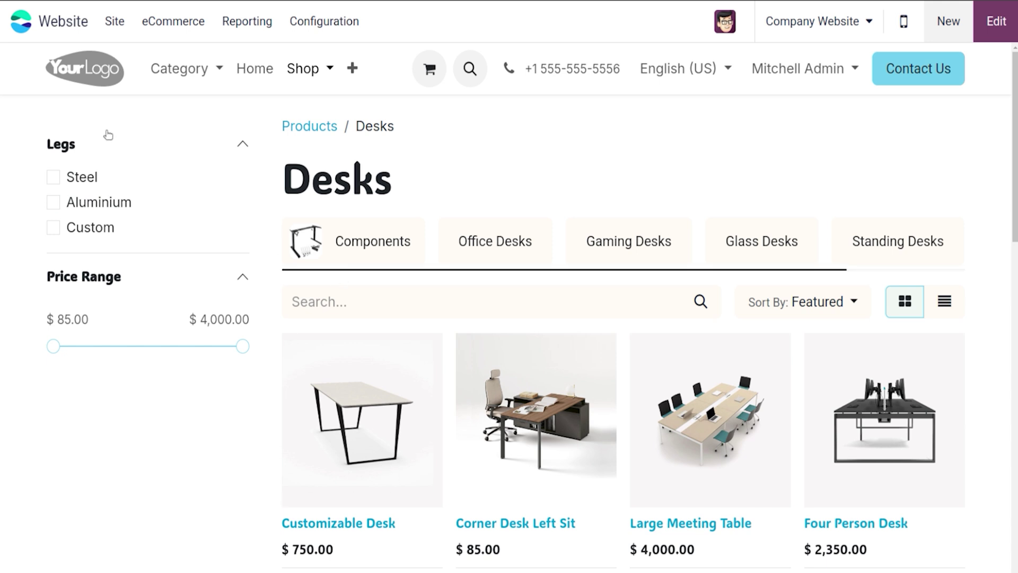
# Step: In edit mode, set the Category mega menu to list eCommerce Categories
pyautogui.click(175, 74)
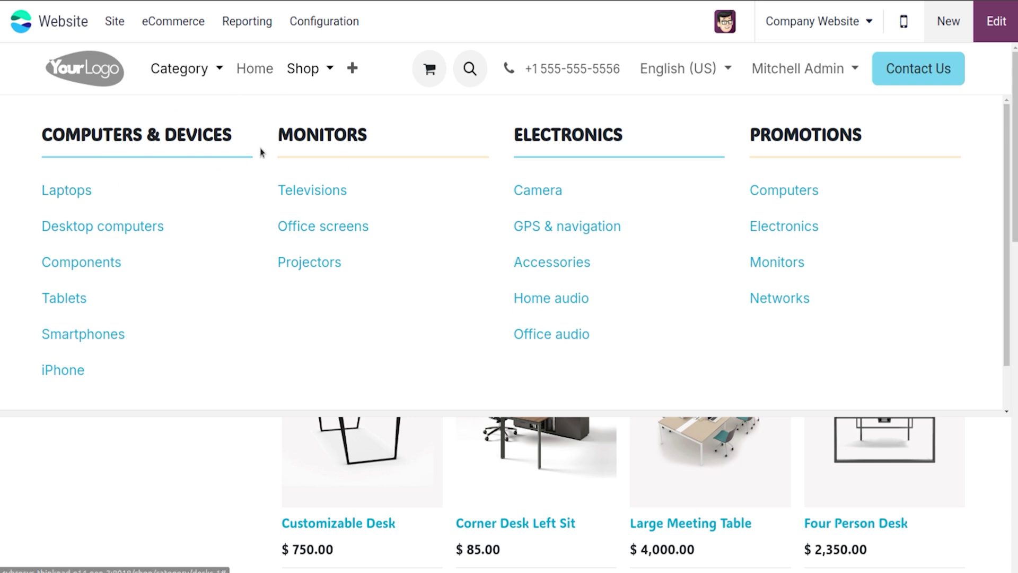
pyautogui.click(997, 20)
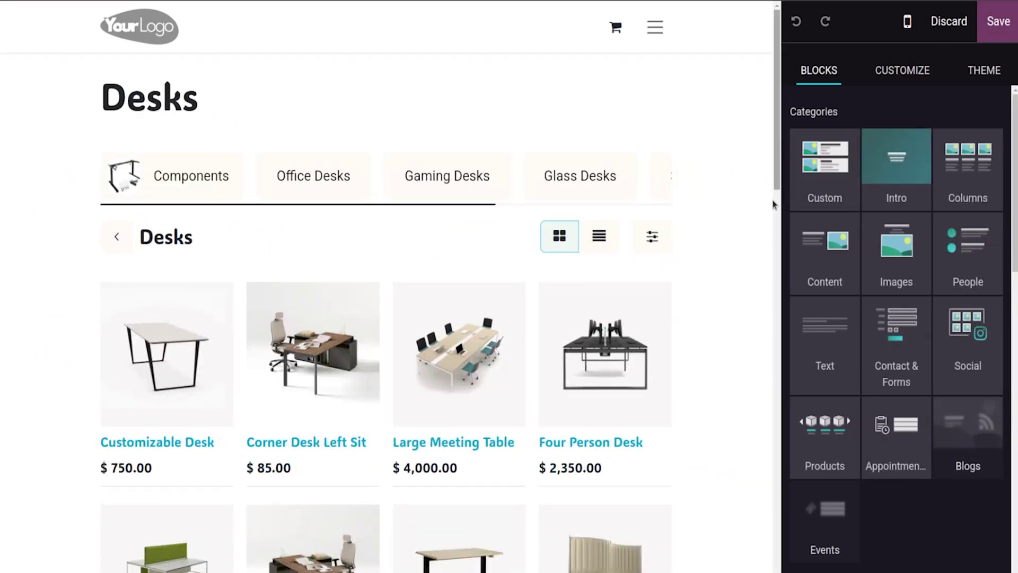
pyautogui.click(654, 26)
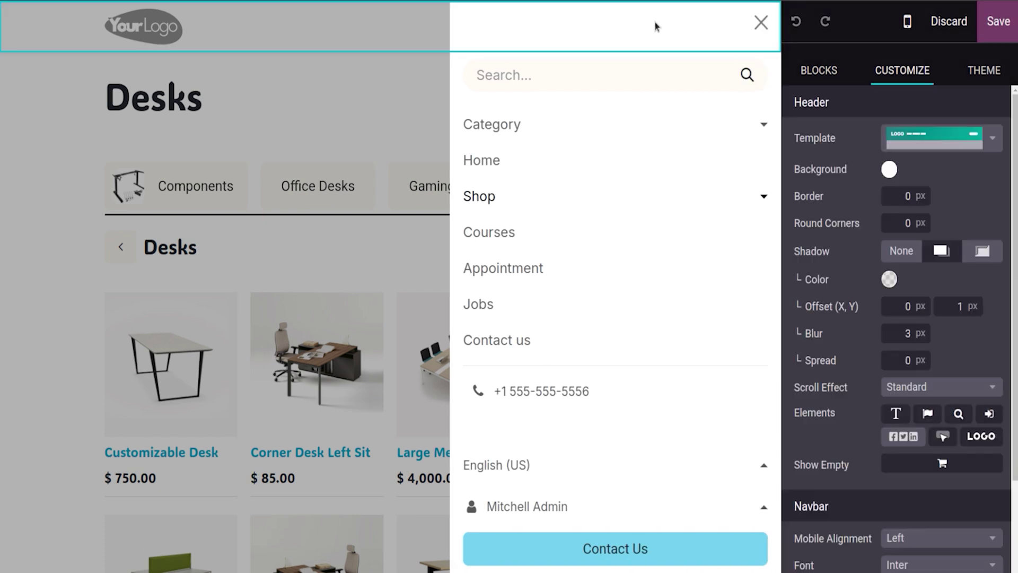
pyautogui.click(553, 123)
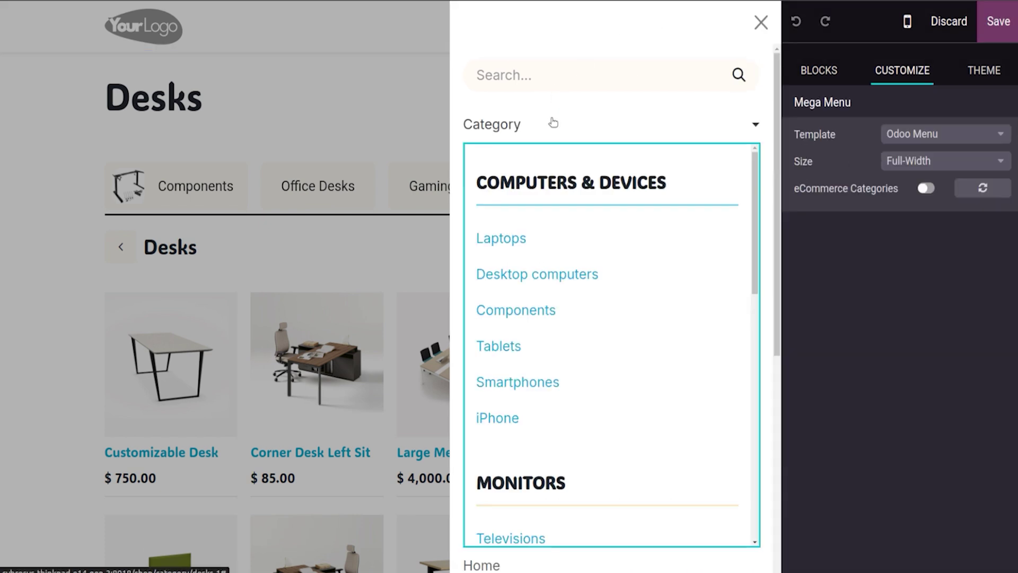
pyautogui.click(927, 189)
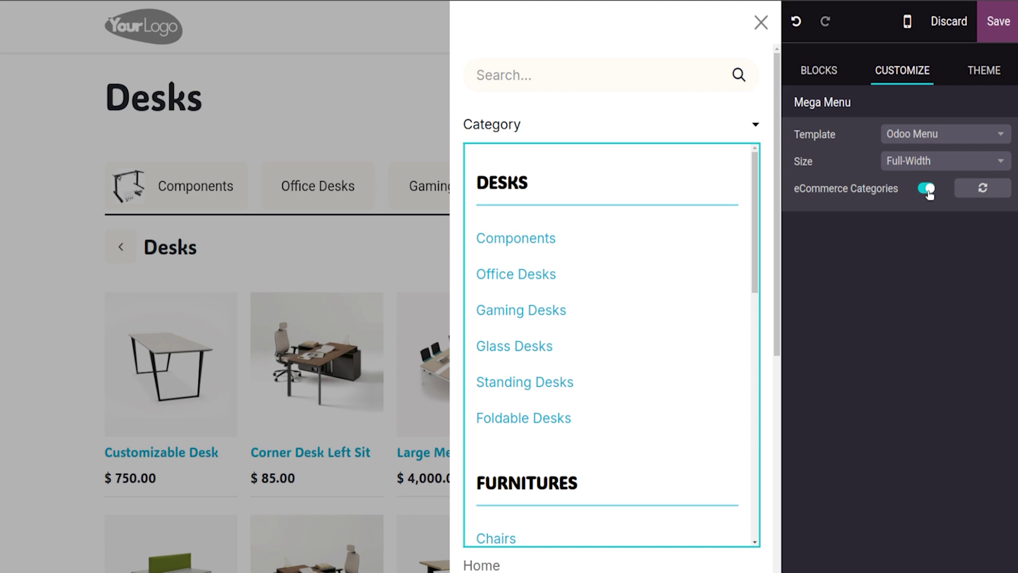
# Step: Save and check that the Category mega menu shows Desks, Furnitures, Boxes and Drawers
pyautogui.click(997, 24)
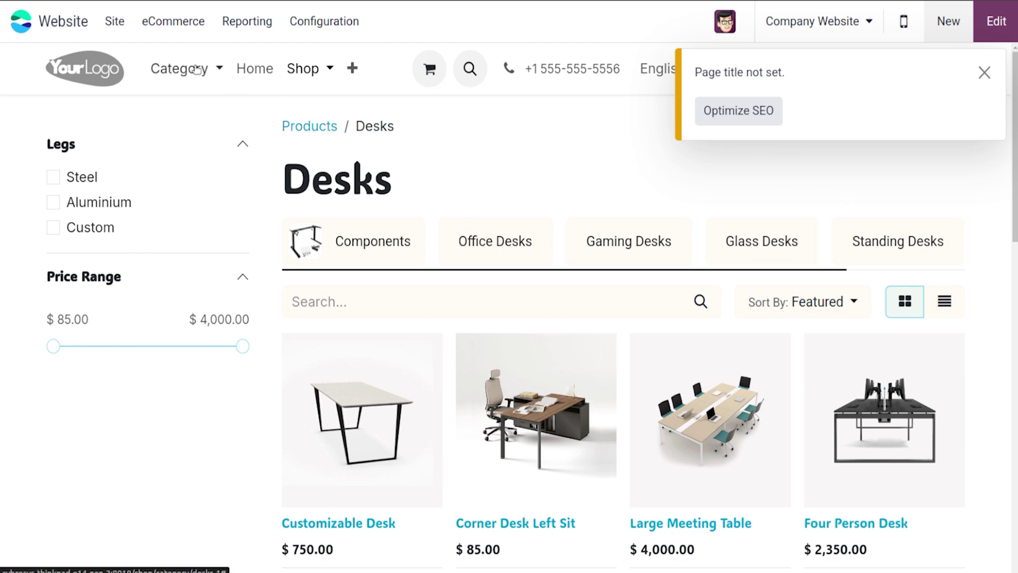
pyautogui.click(196, 69)
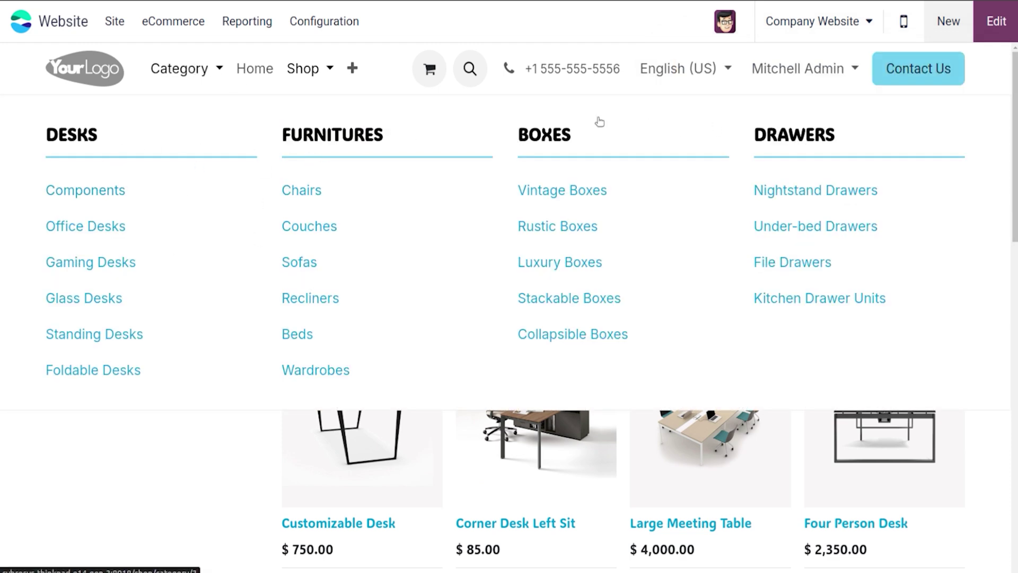
pyautogui.click(162, 26)
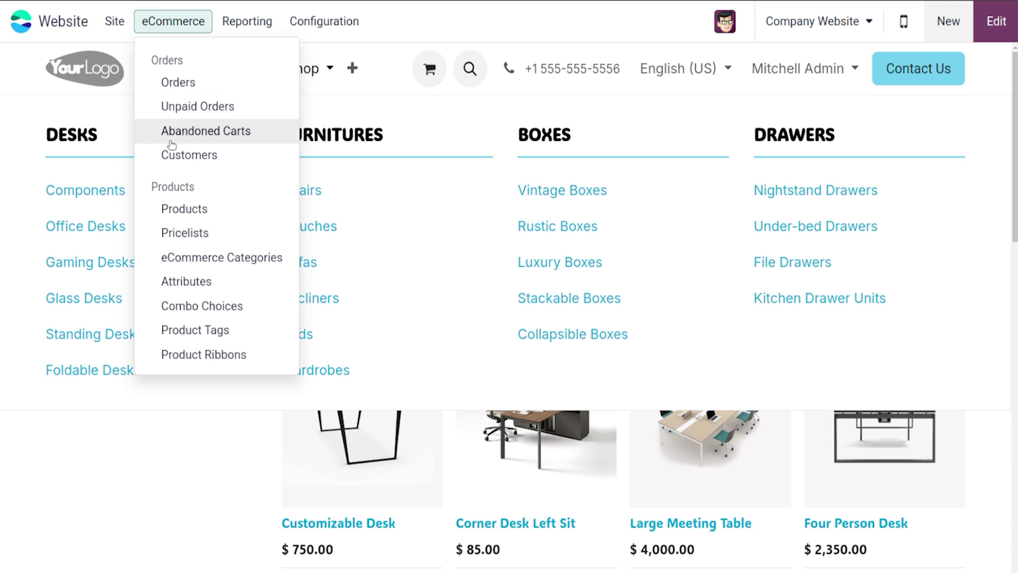
# Step: View the eCommerce Categories list, then open the homepage's Category mega menu and website switcher
pyautogui.click(205, 258)
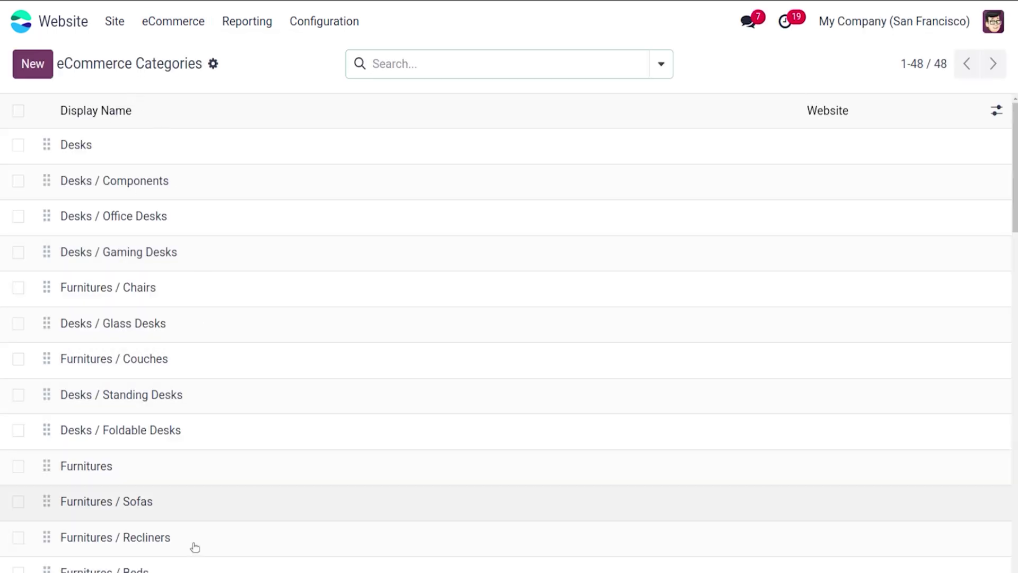
pyautogui.click(115, 21)
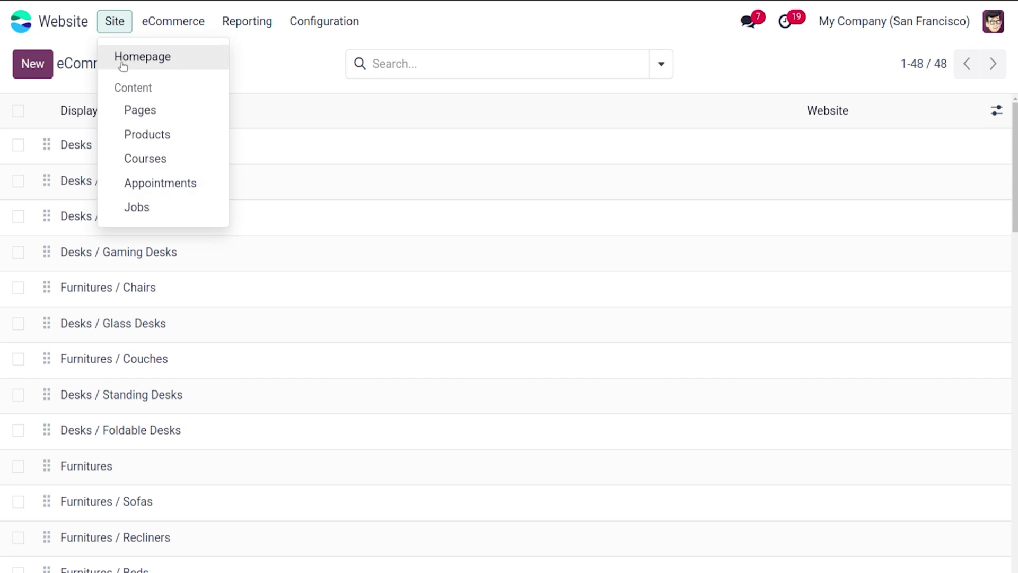
pyautogui.click(119, 54)
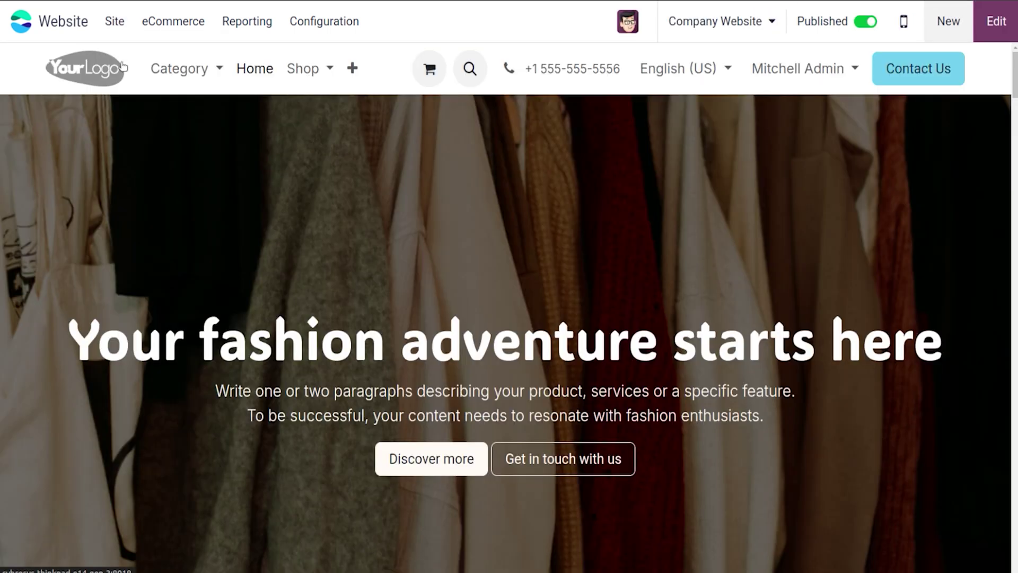
pyautogui.click(181, 74)
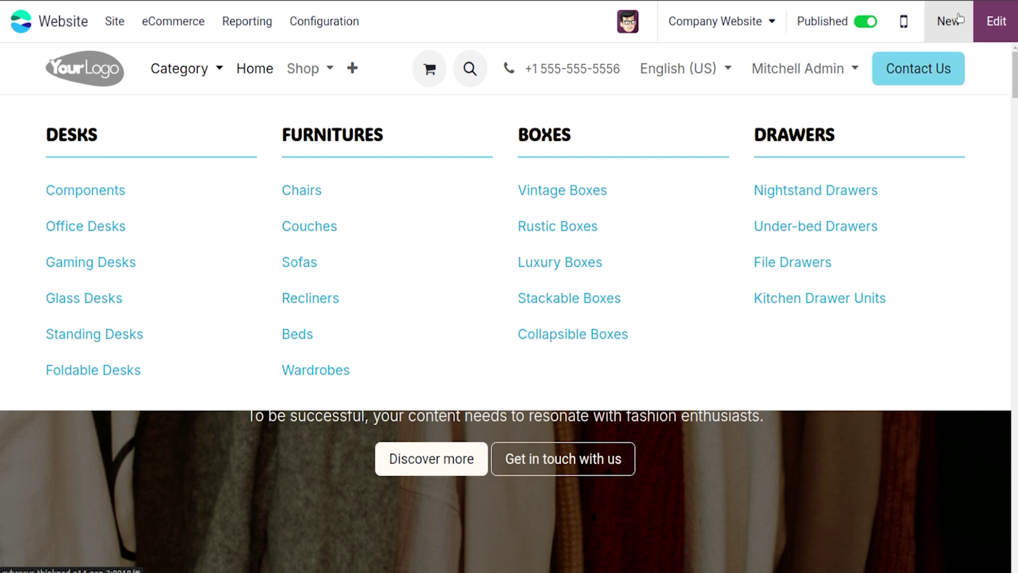
pyautogui.click(725, 27)
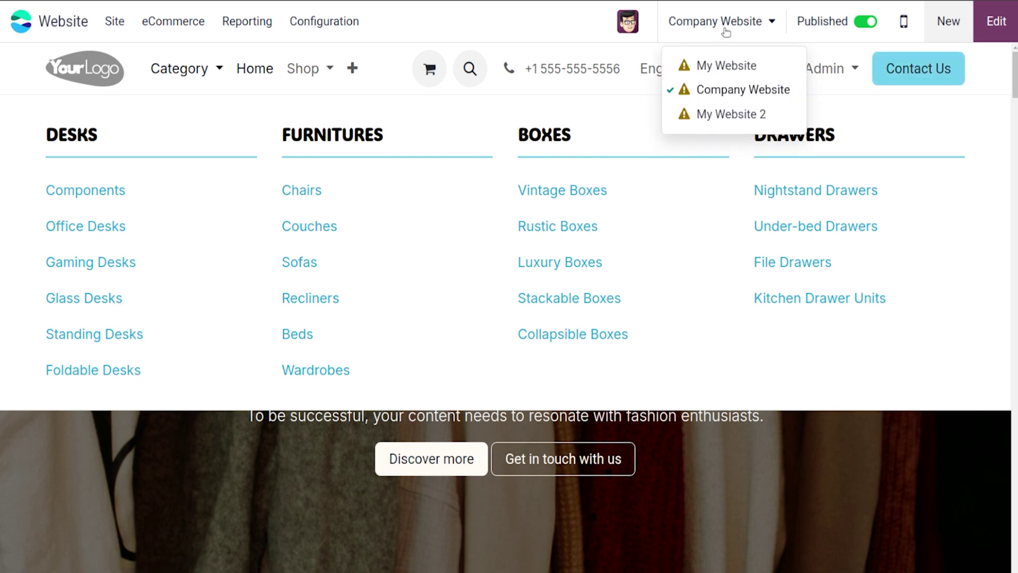
# Step: Switch to My Website, dismiss the missing-domain notice, and bring up the New content chooser
pyautogui.click(731, 66)
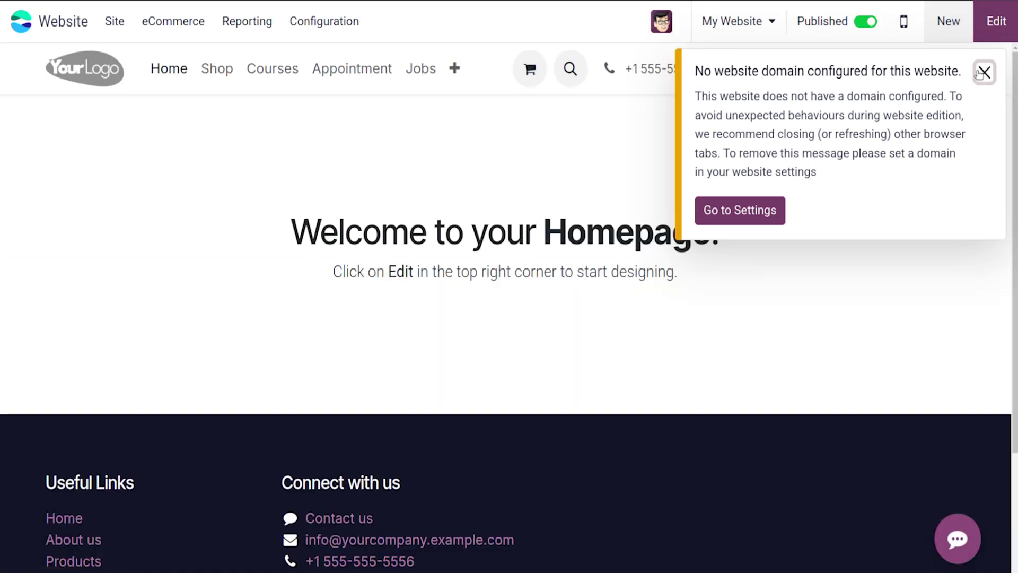
pyautogui.click(984, 72)
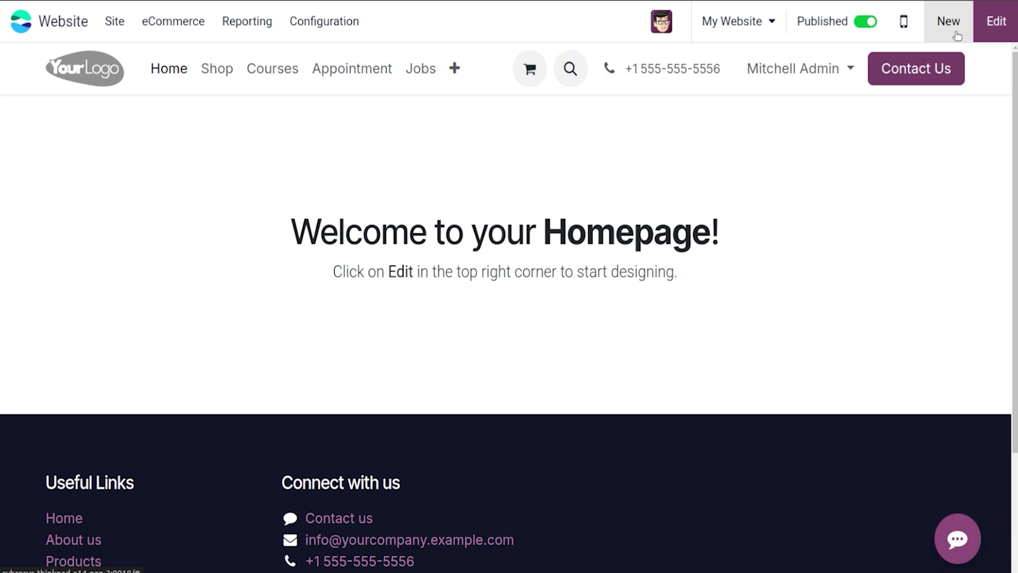
pyautogui.click(949, 22)
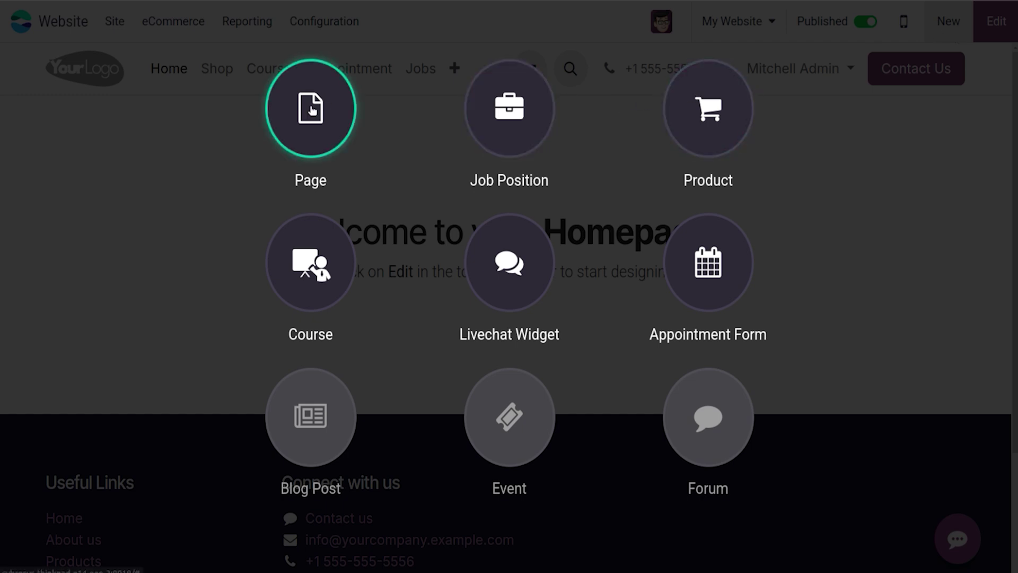
# Step: Create a blank page titled 'New Page'
pyautogui.click(312, 108)
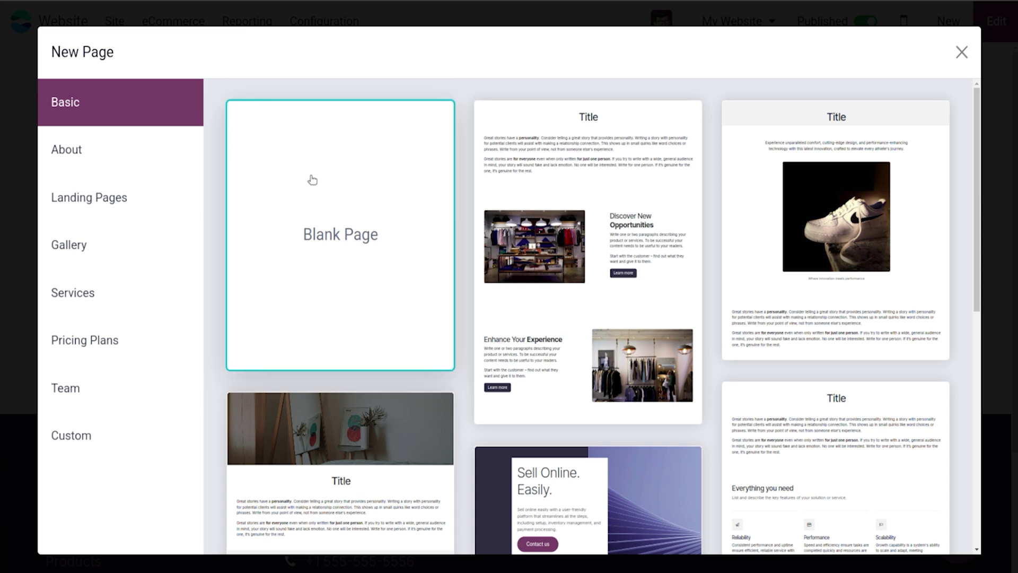
pyautogui.click(285, 148)
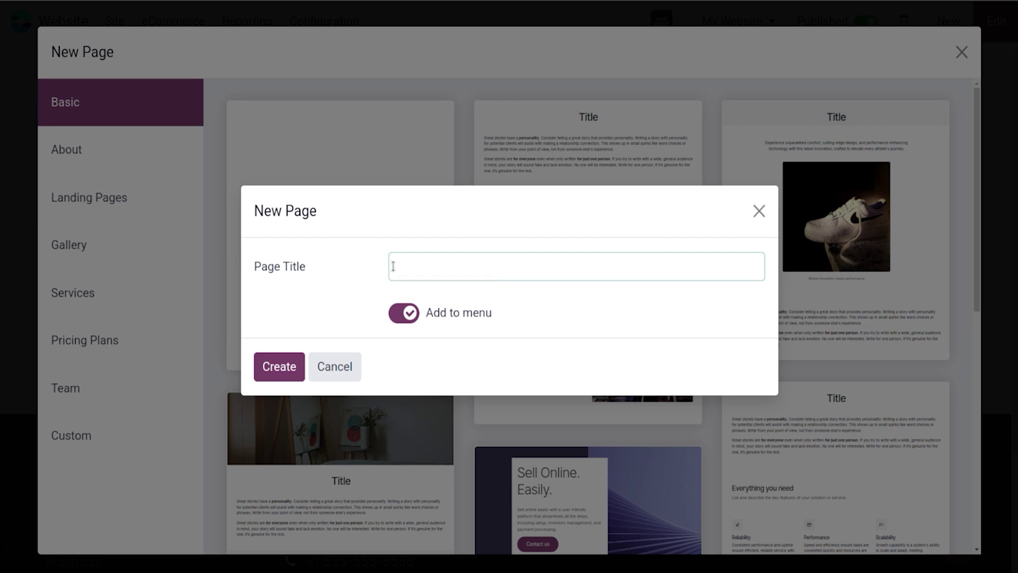
pyautogui.write('New Page')
pyautogui.click(286, 365)
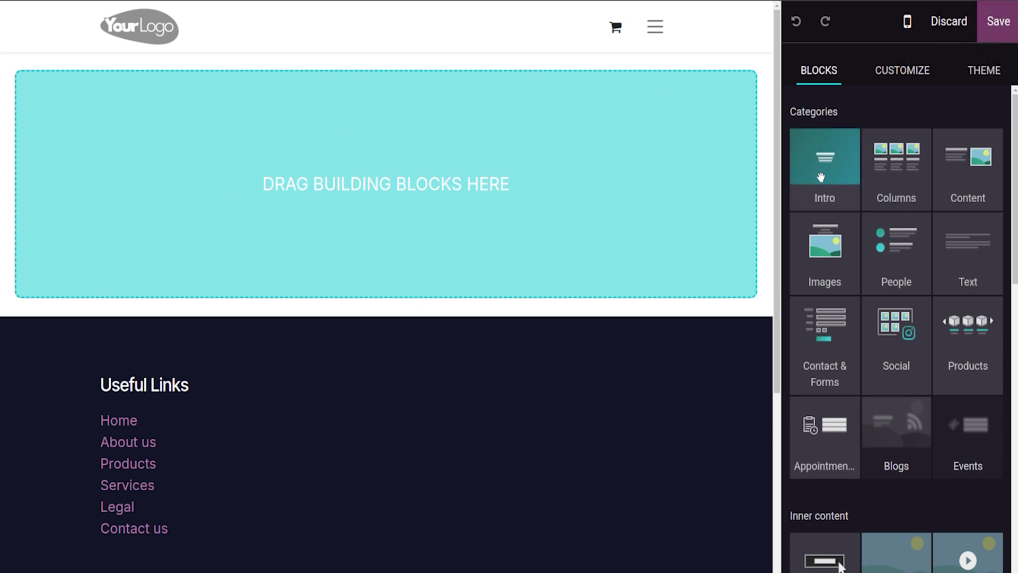
# Step: Add the 'Unleash your potential' Intro block to the page and save it
pyautogui.moveTo(821, 176); pyautogui.dragTo(214, 188)
pyautogui.click(335, 177)
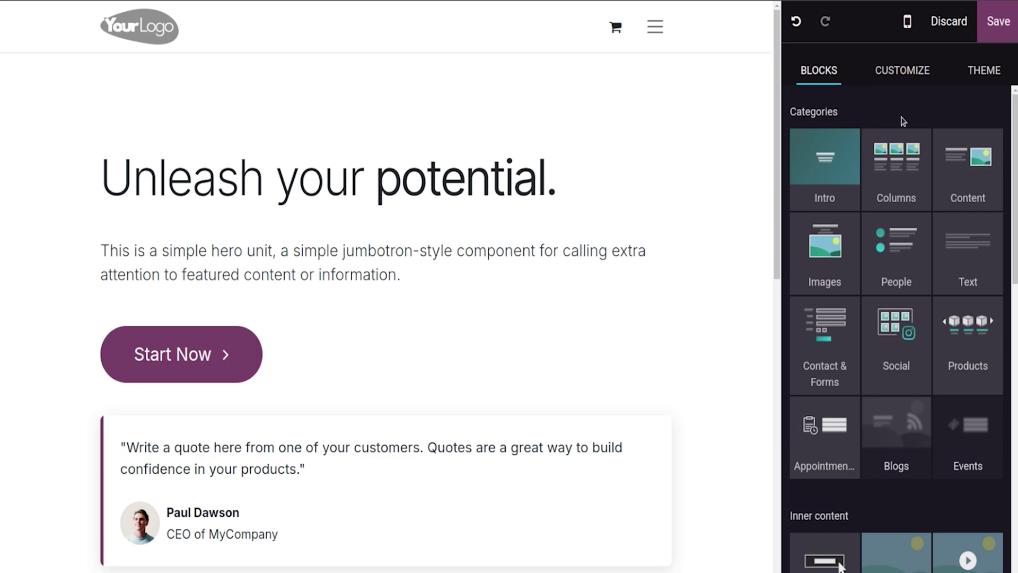
pyautogui.click(997, 23)
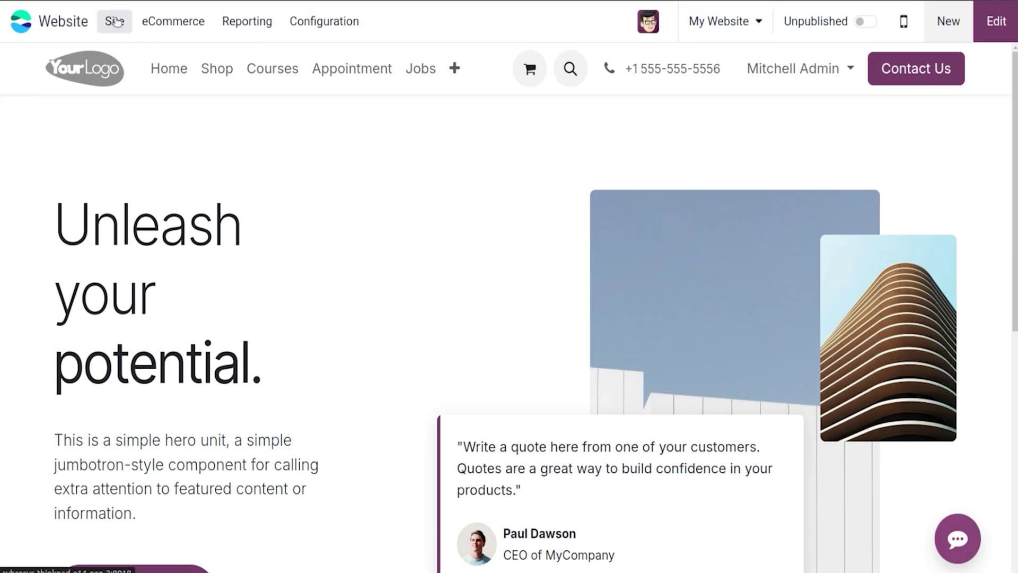
pyautogui.click(114, 21)
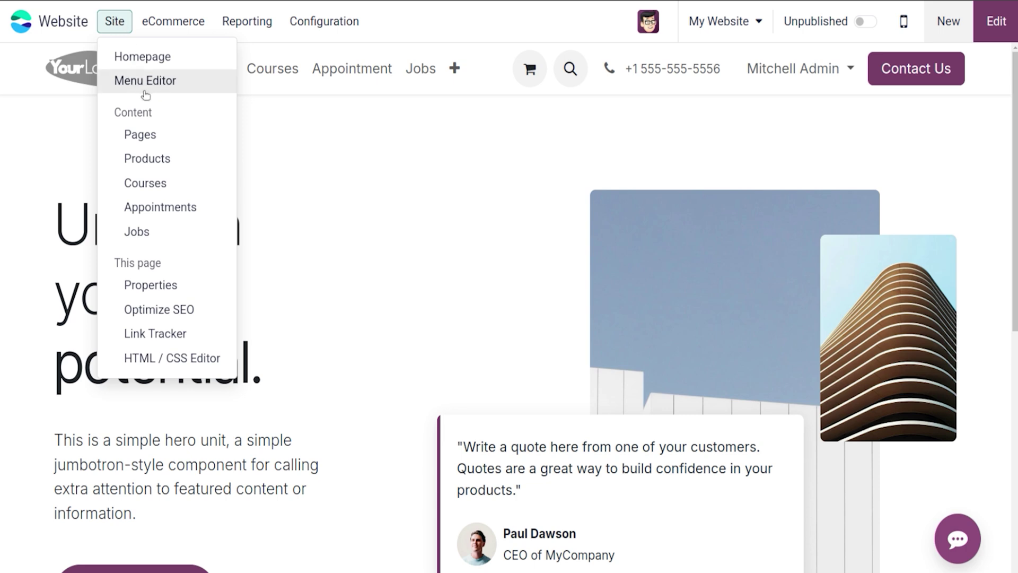
pyautogui.click(158, 134)
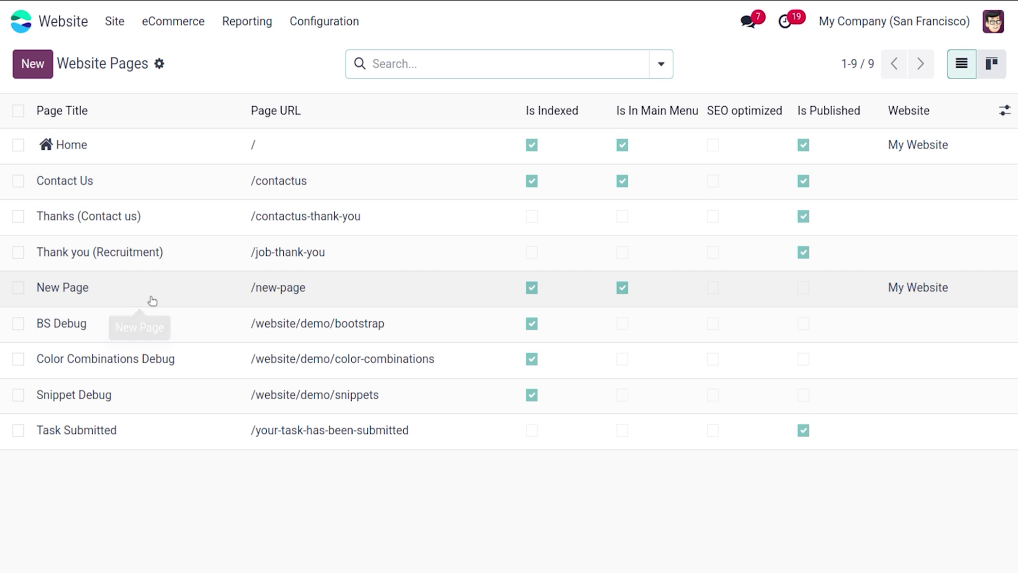
pyautogui.click(153, 300)
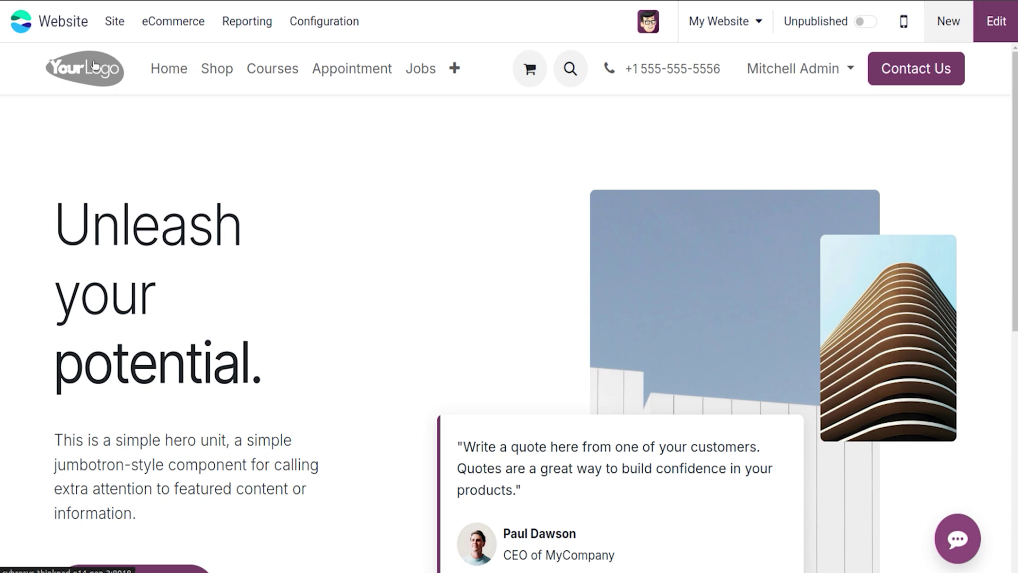
pyautogui.click(113, 24)
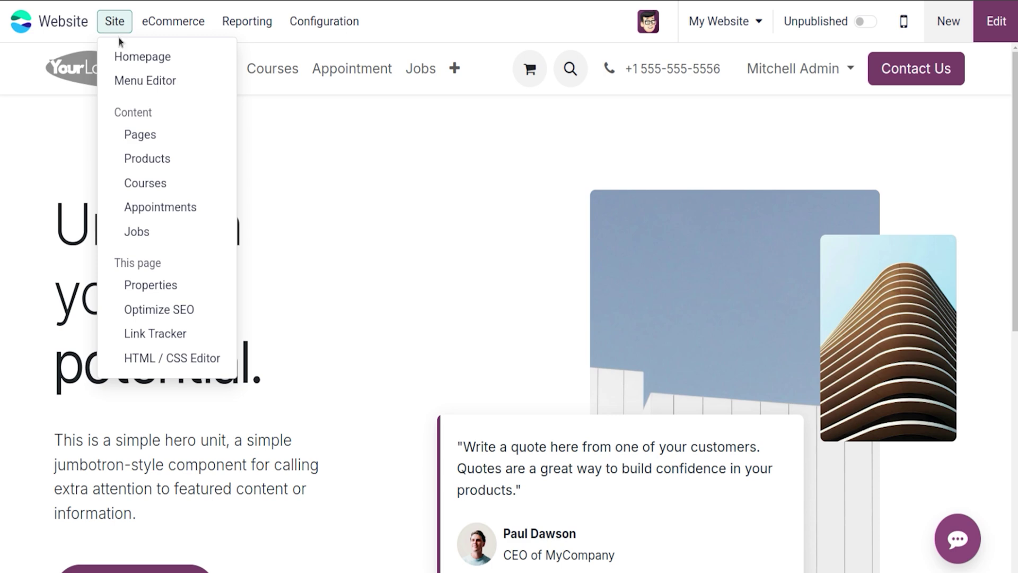
# Step: Switch on Is a Template in New Page's properties and save them
pyautogui.click(151, 285)
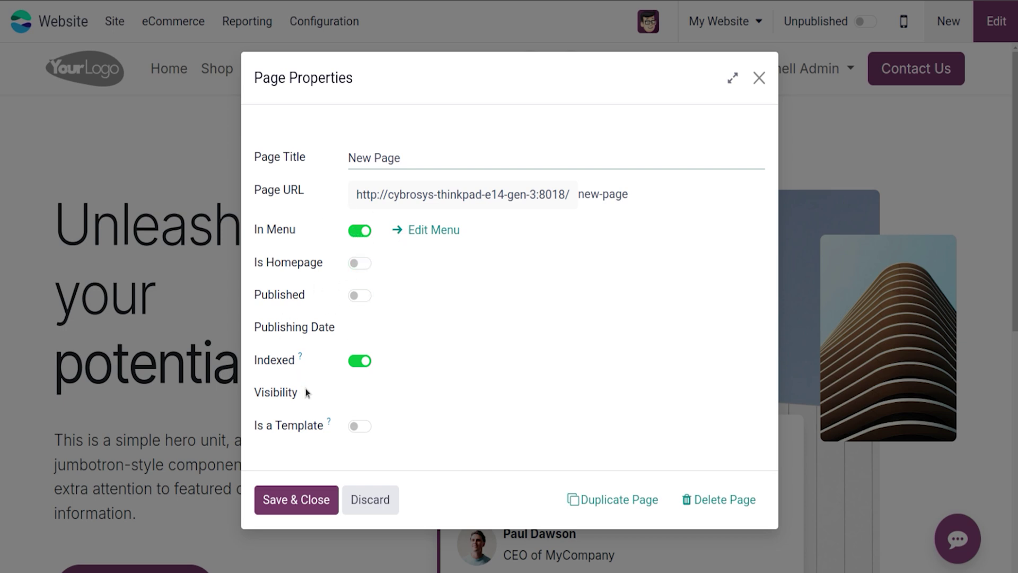
pyautogui.click(356, 427)
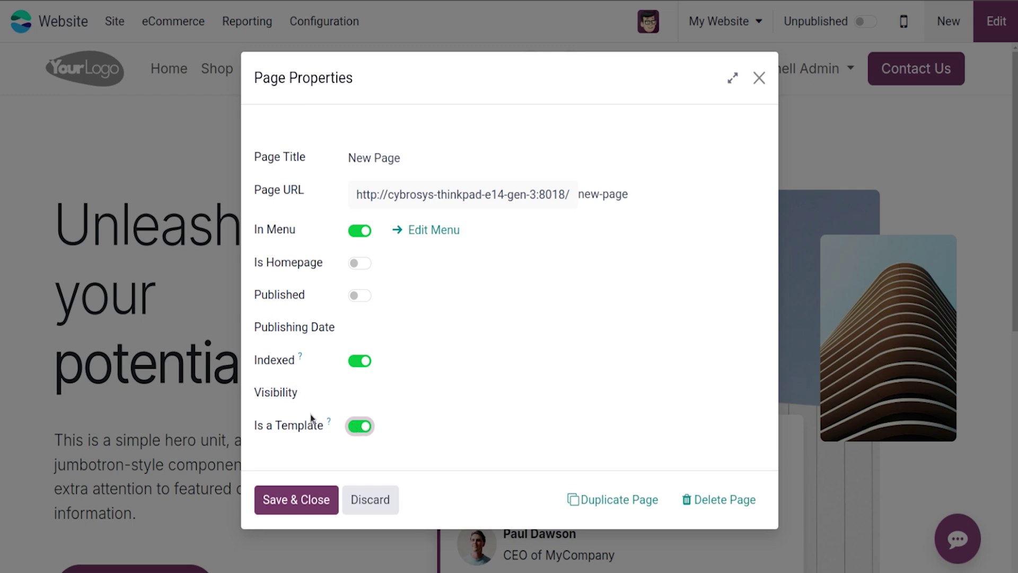
pyautogui.click(315, 510)
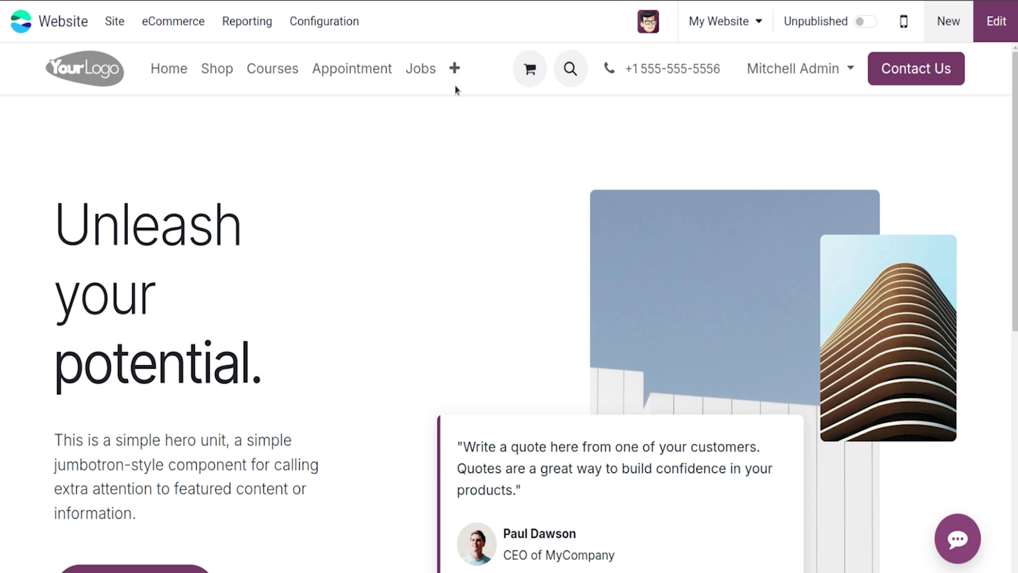
pyautogui.click(948, 21)
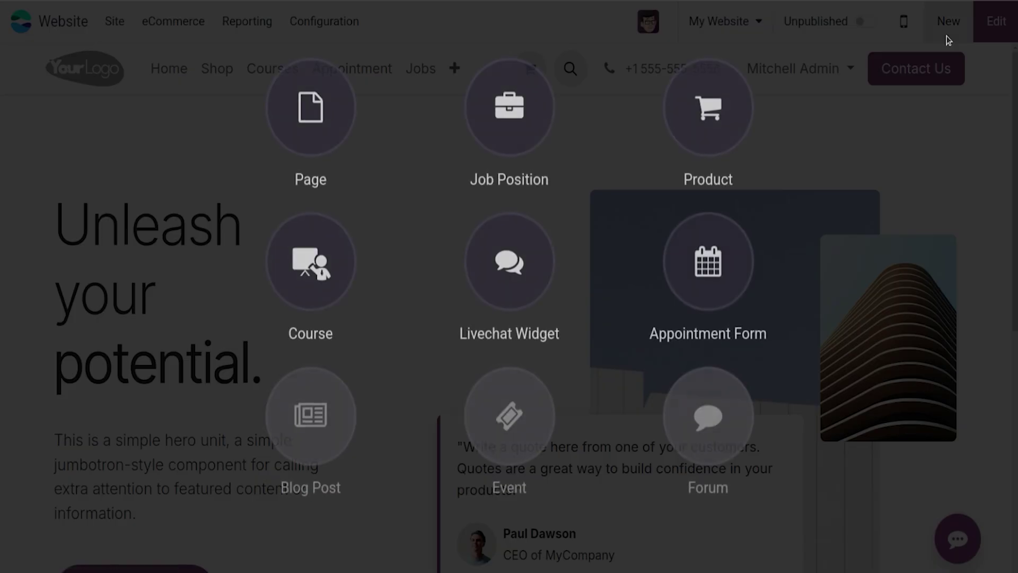
pyautogui.click(313, 108)
pyautogui.click(317, 125)
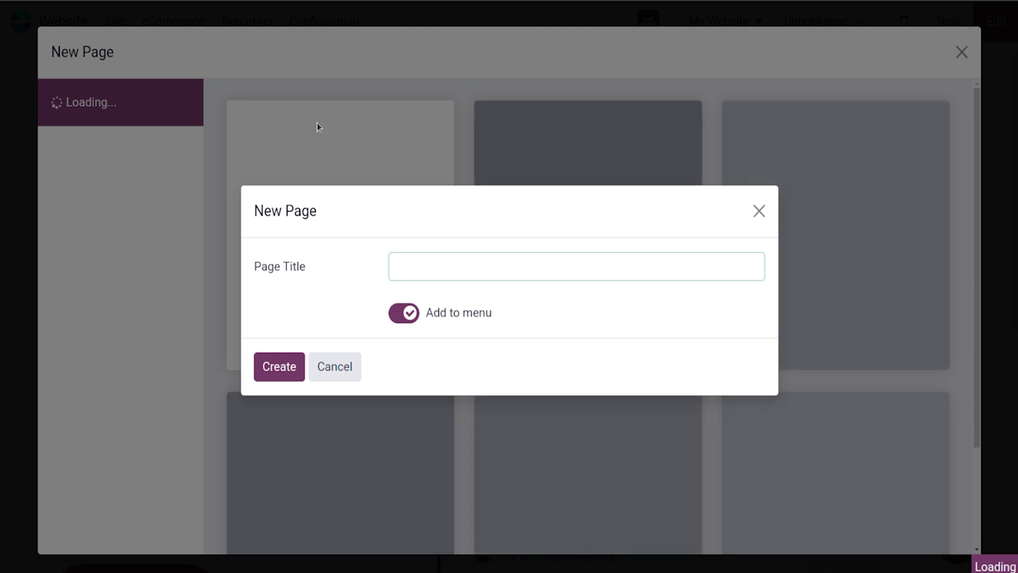
pyautogui.click(767, 211)
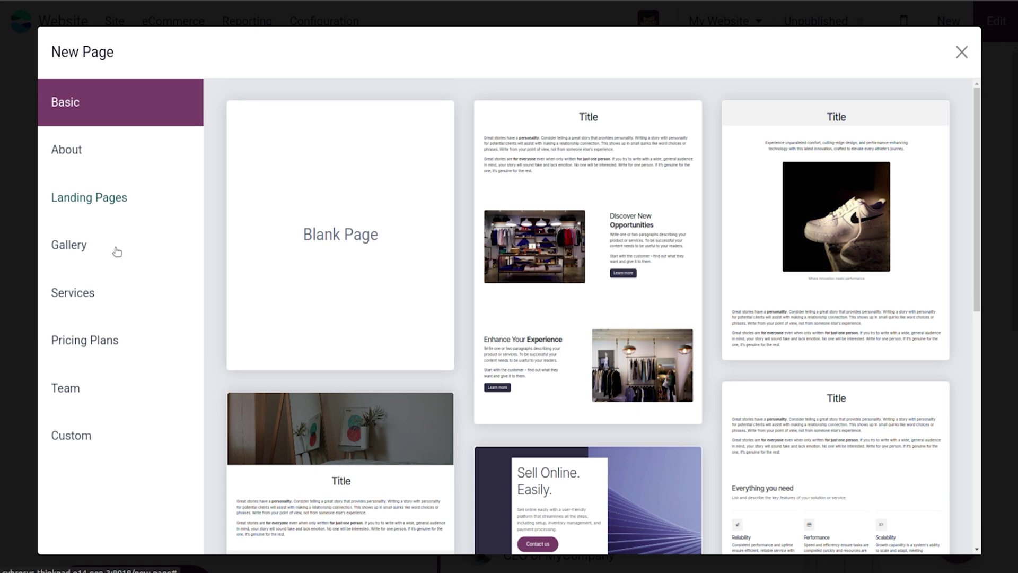
pyautogui.click(101, 439)
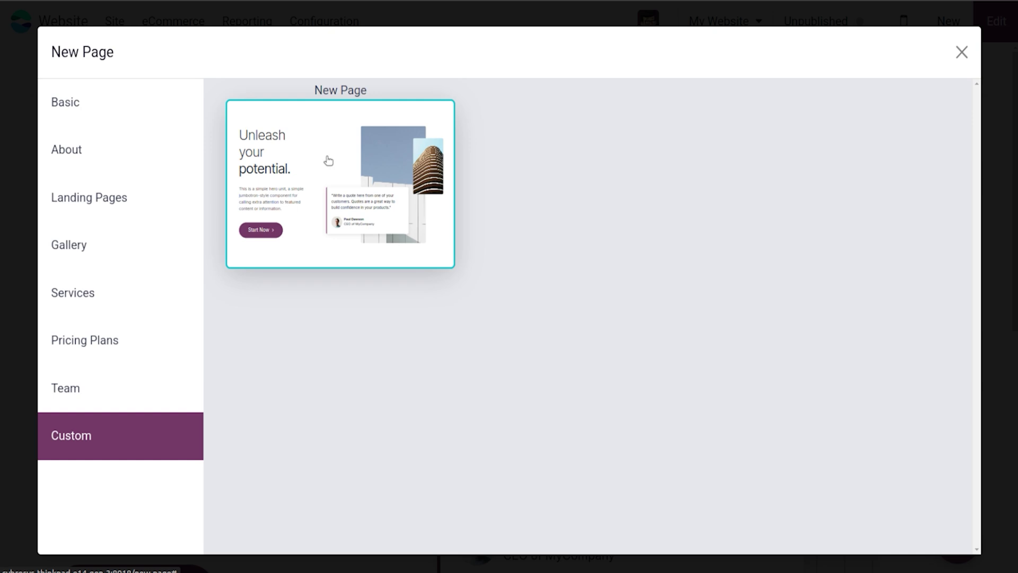
pyautogui.click(961, 51)
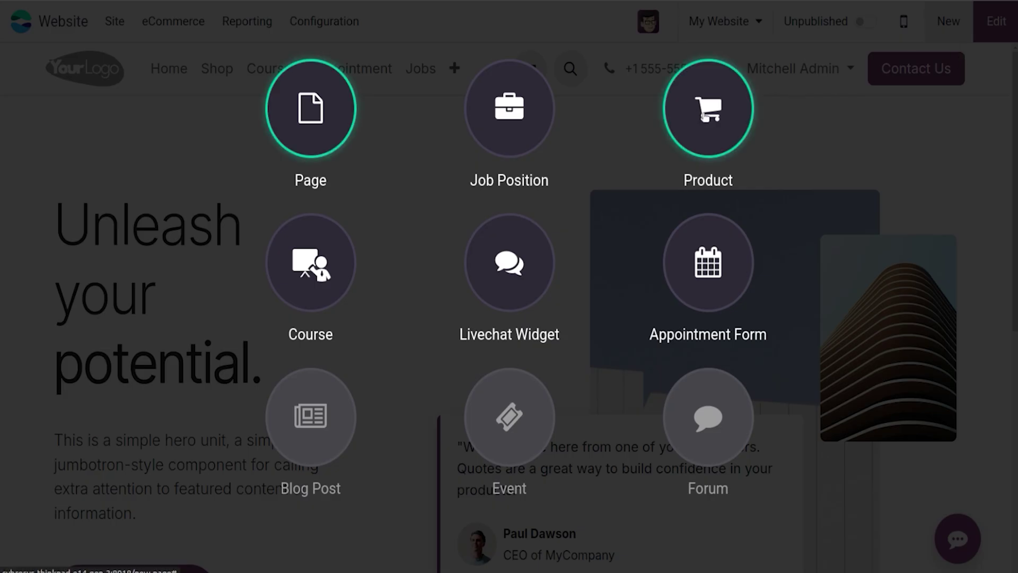
# Step: Create a product named Mobile Phone with a 5000 sales price and save it
pyautogui.click(703, 116)
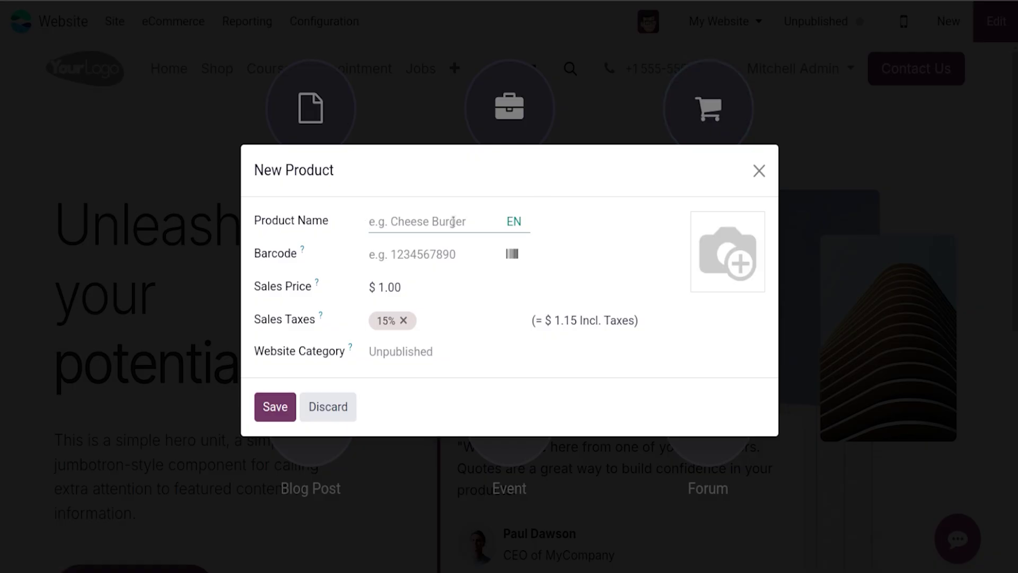
pyautogui.write('Mobile Phone')
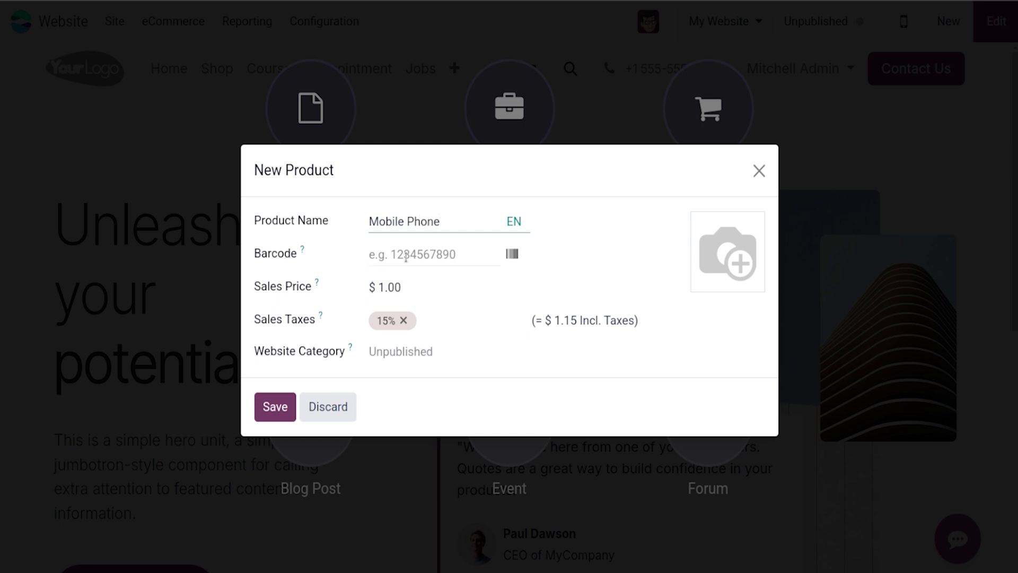
pyautogui.click(398, 282)
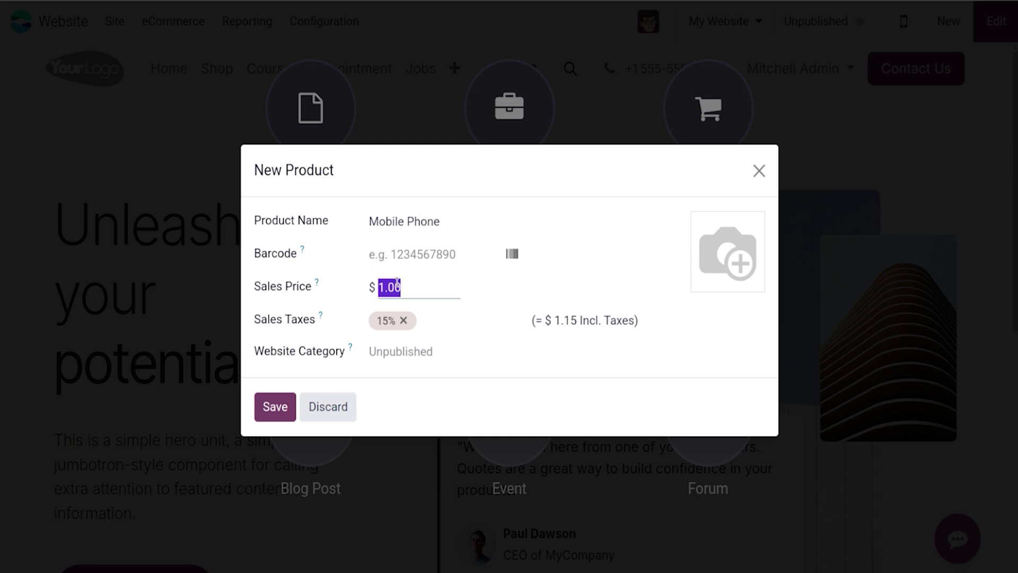
pyautogui.write('50')
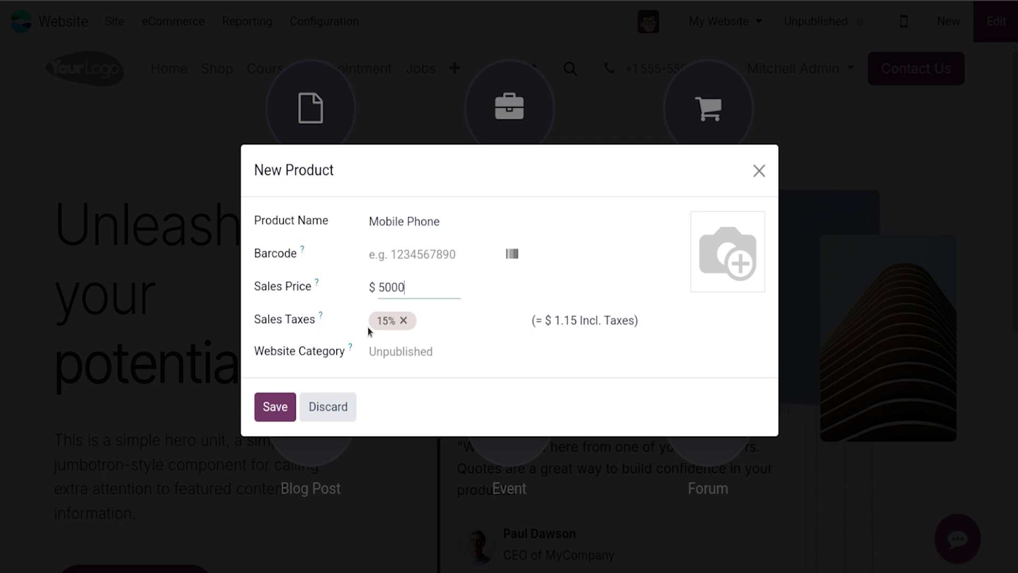
pyautogui.click(392, 344)
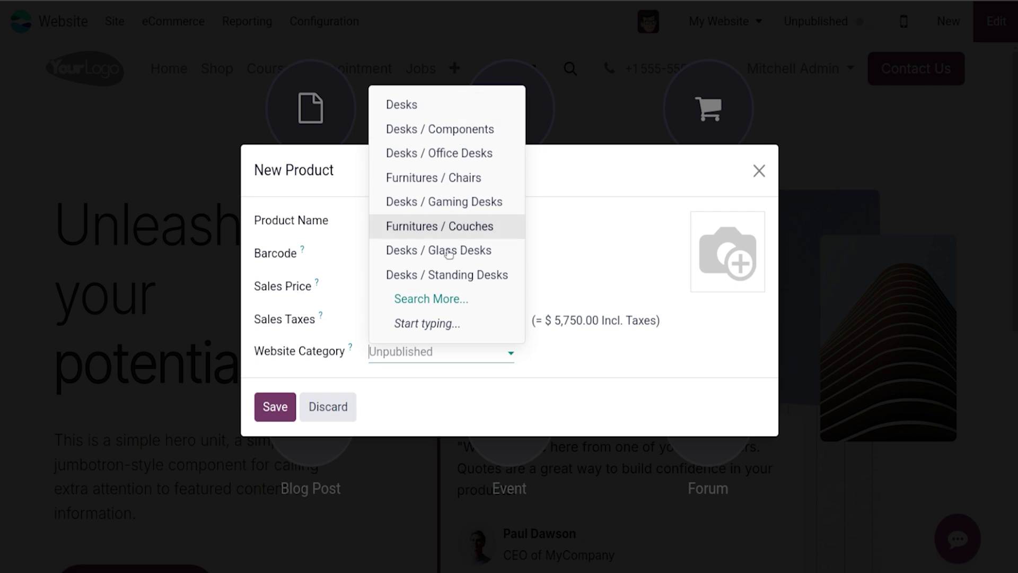
pyautogui.click(468, 393)
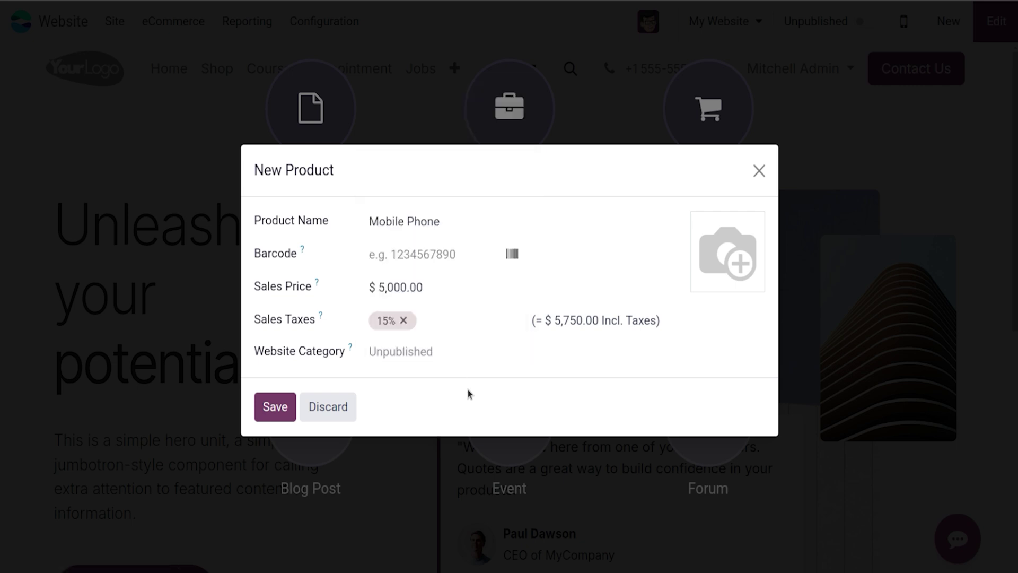
pyautogui.click(275, 413)
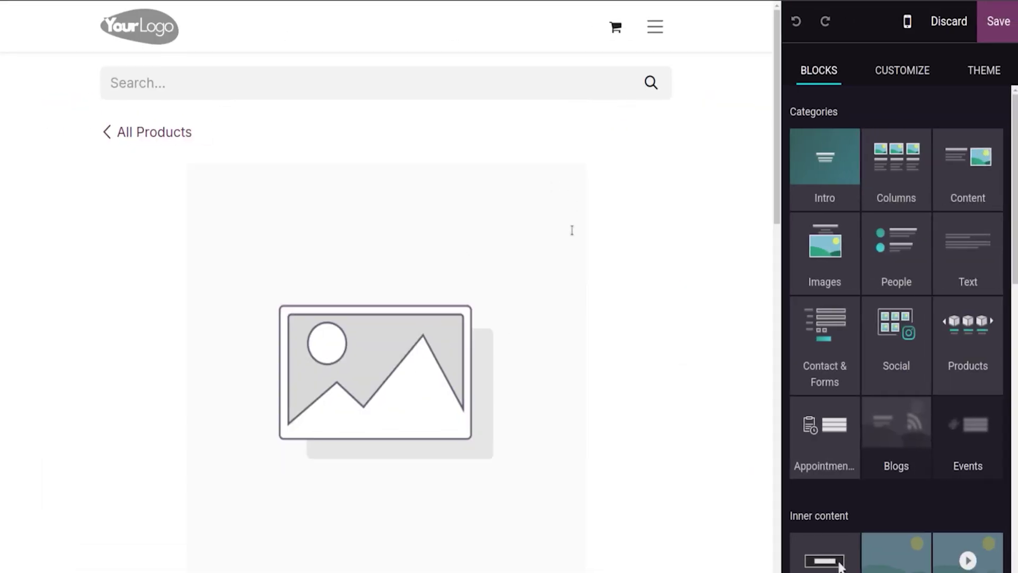
# Step: Replace the Mobile Phone main image with the 301 illustration and save the page
pyautogui.click(350, 409)
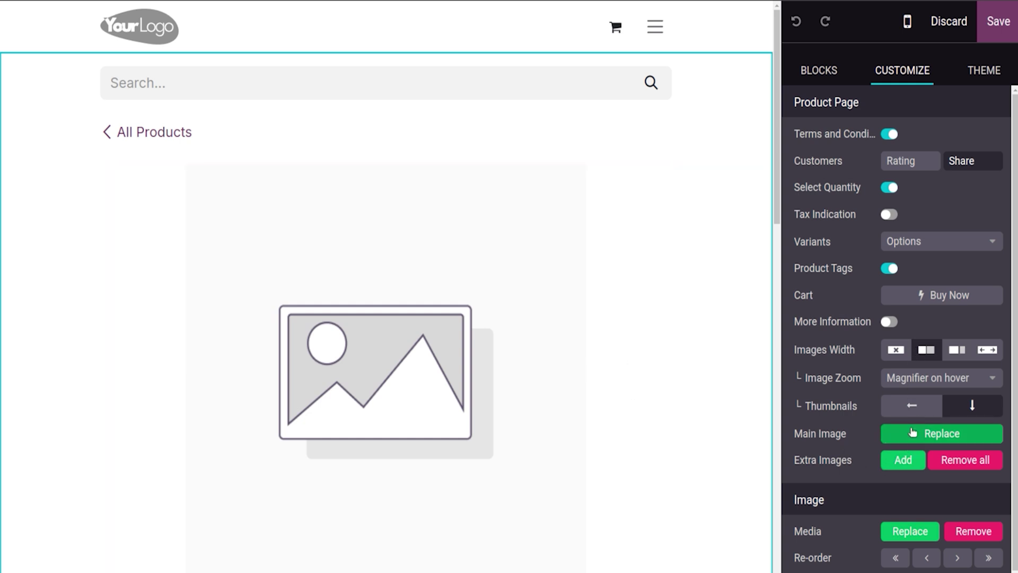
pyautogui.click(912, 432)
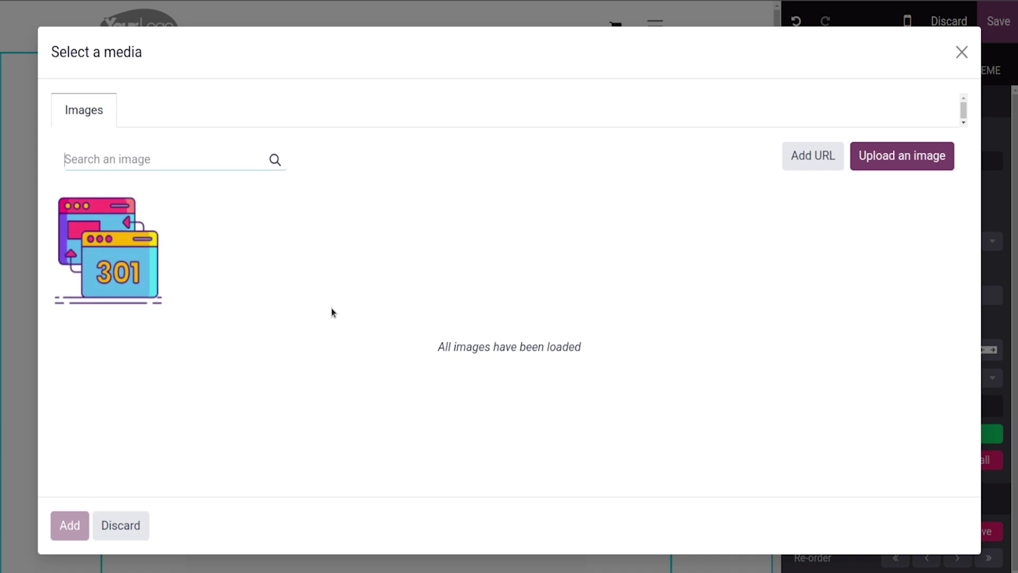
pyautogui.click(109, 242)
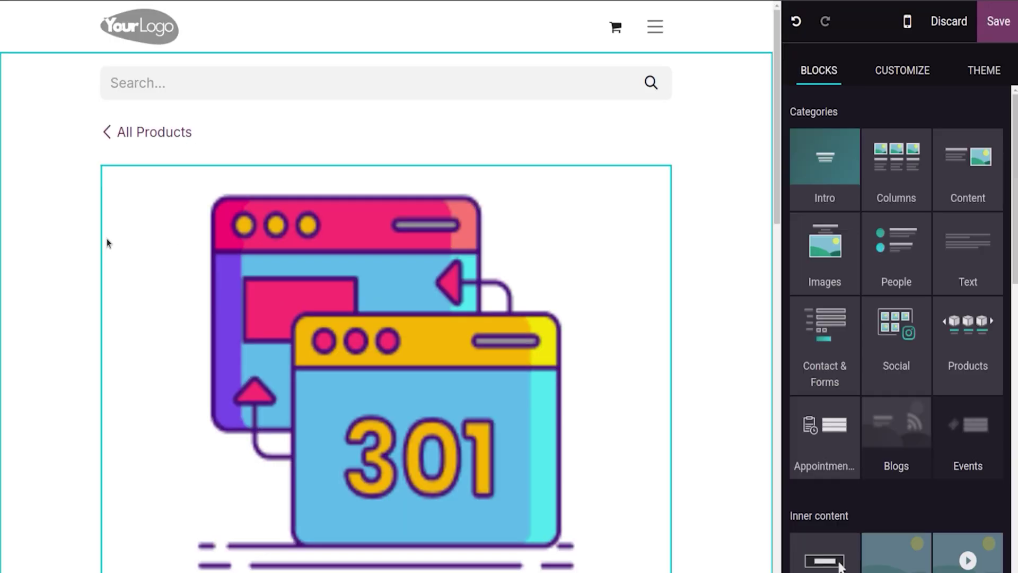
pyautogui.click(1003, 32)
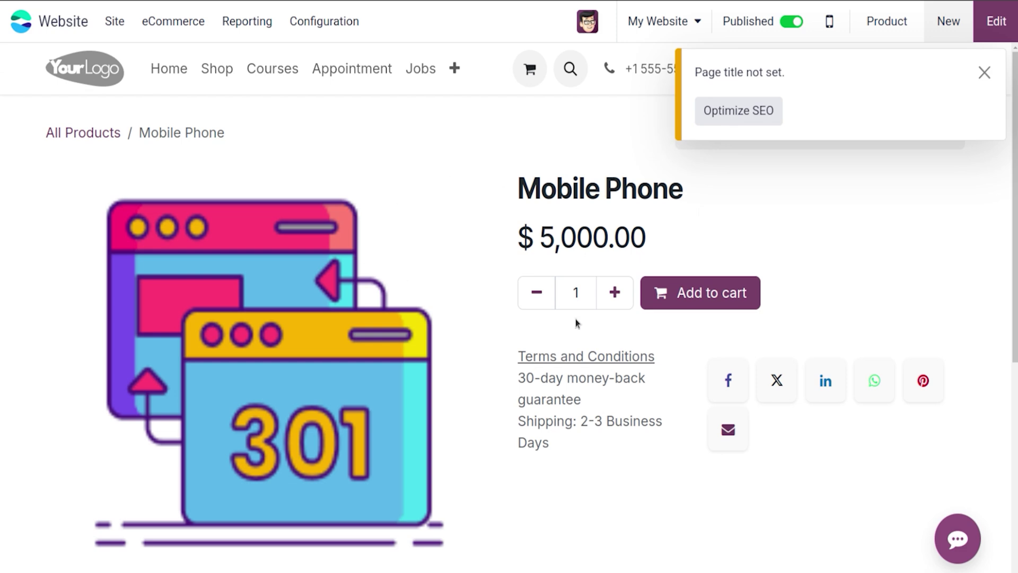
# Step: Reopen the Mobile Phone page in the editor and choose to add extra images
pyautogui.click(985, 72)
pyautogui.click(995, 24)
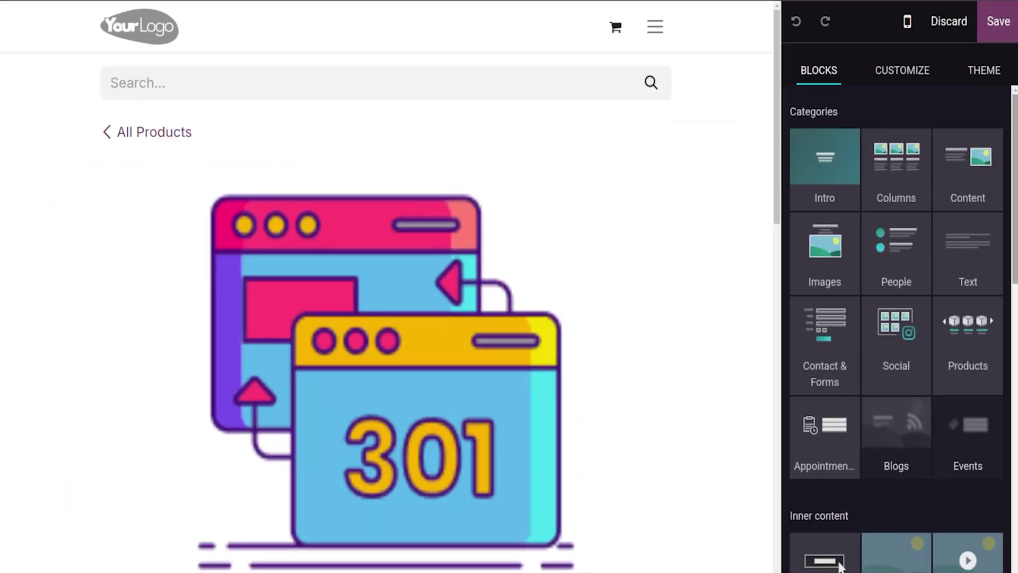
pyautogui.click(921, 73)
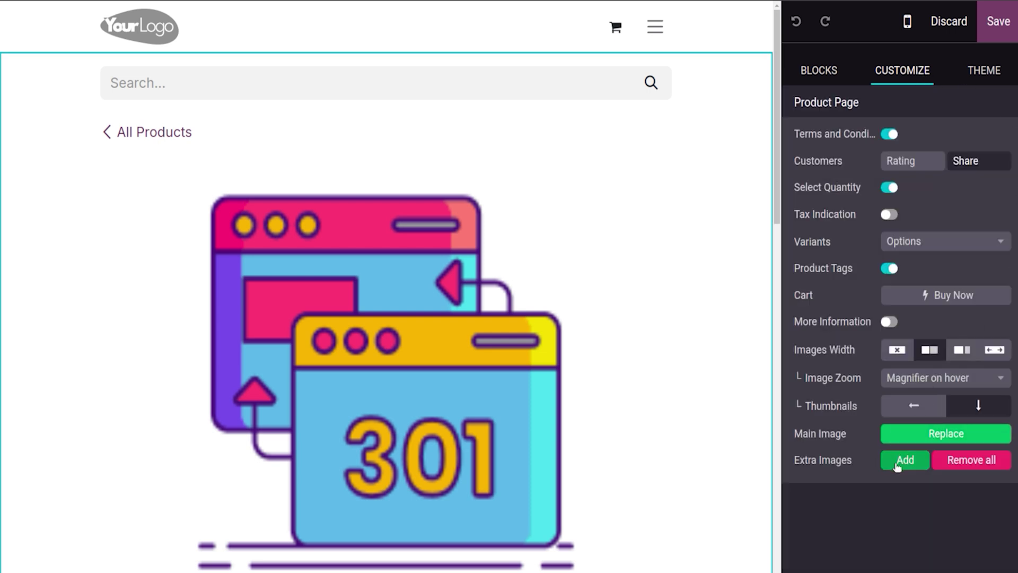
pyautogui.click(896, 466)
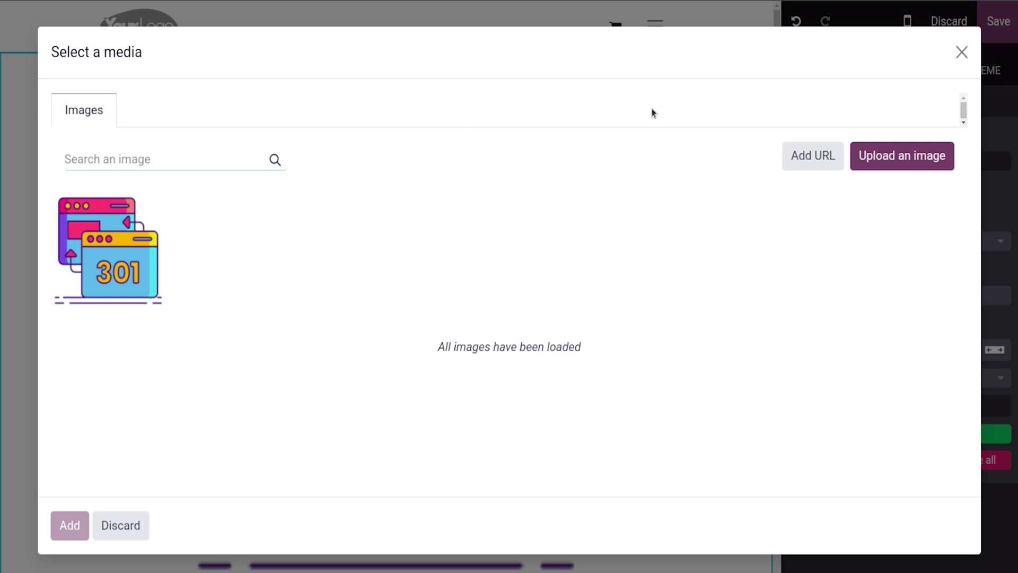
# Step: Upload A1.jpeg and A2.jpeg as extra images, save, and browse the resulting carousel
pyautogui.click(930, 158)
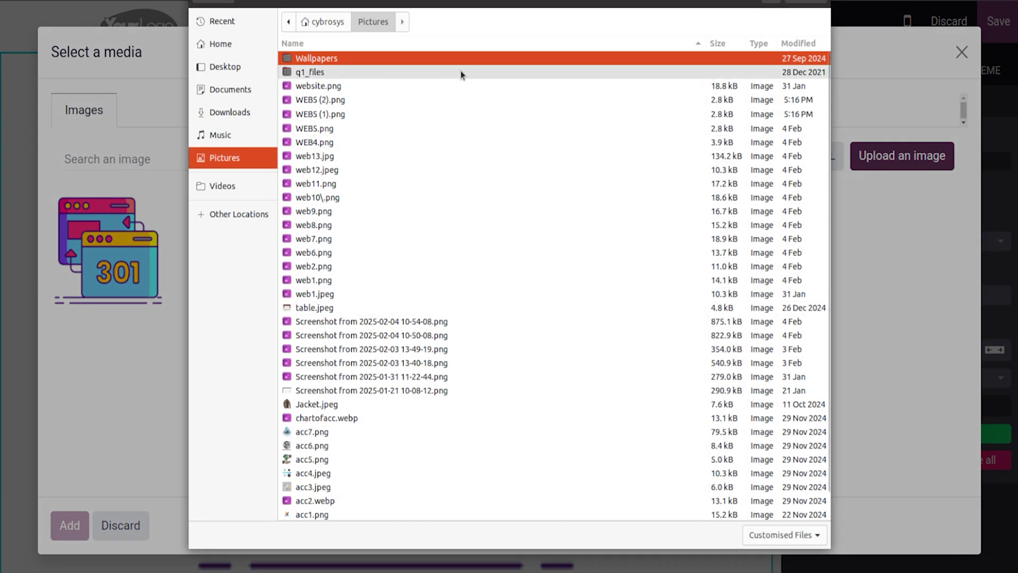
pyautogui.write('23')
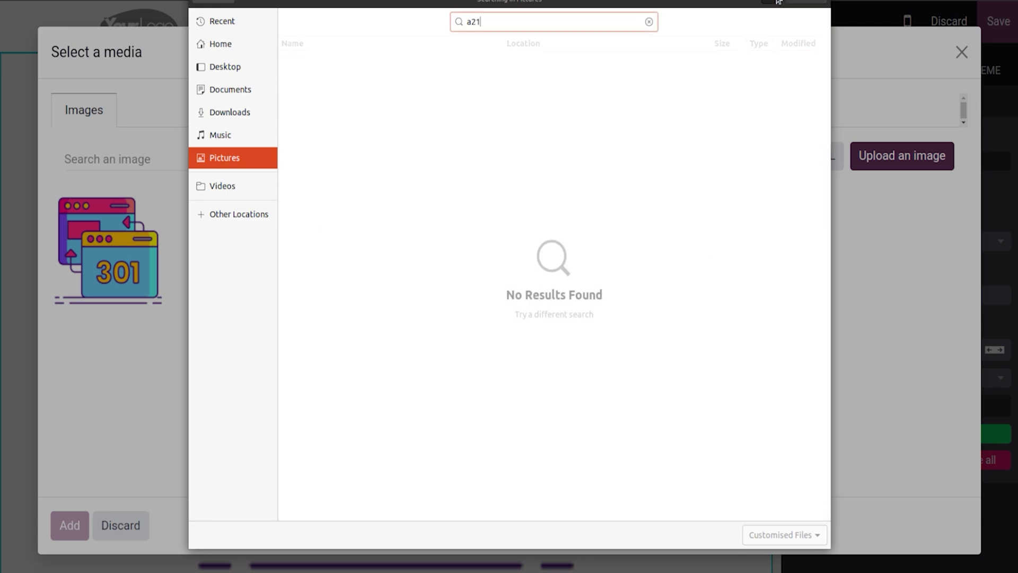
pyautogui.press('BackSpace')
pyautogui.press('BackSpace')
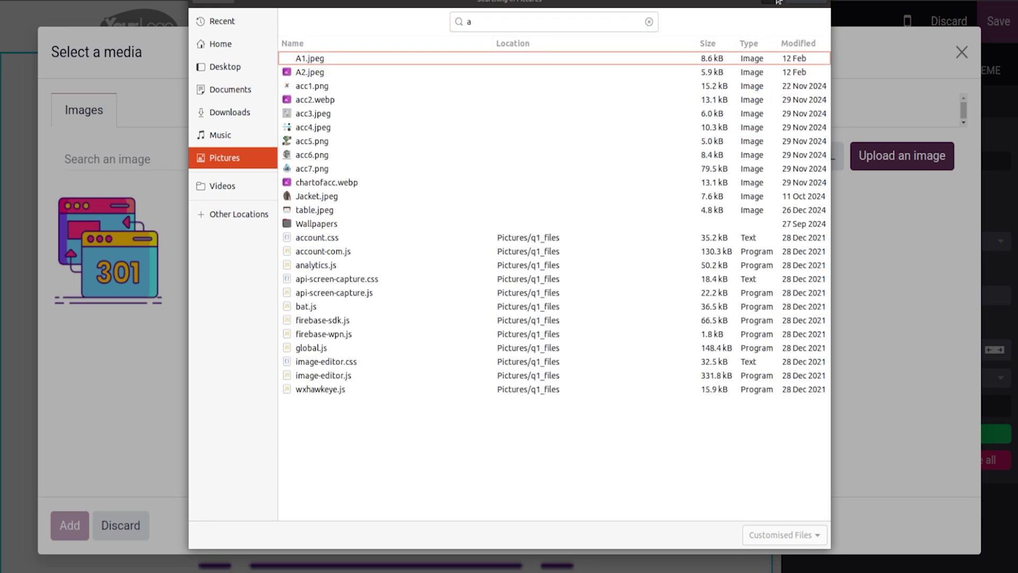
pyautogui.click(603, 57)
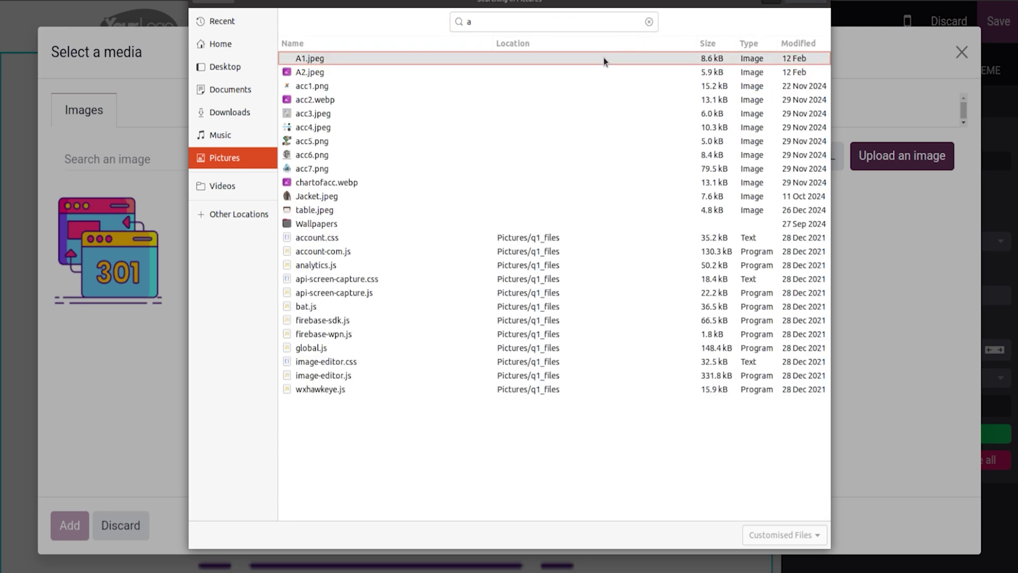
pyautogui.hotkey('shift', 'Down')
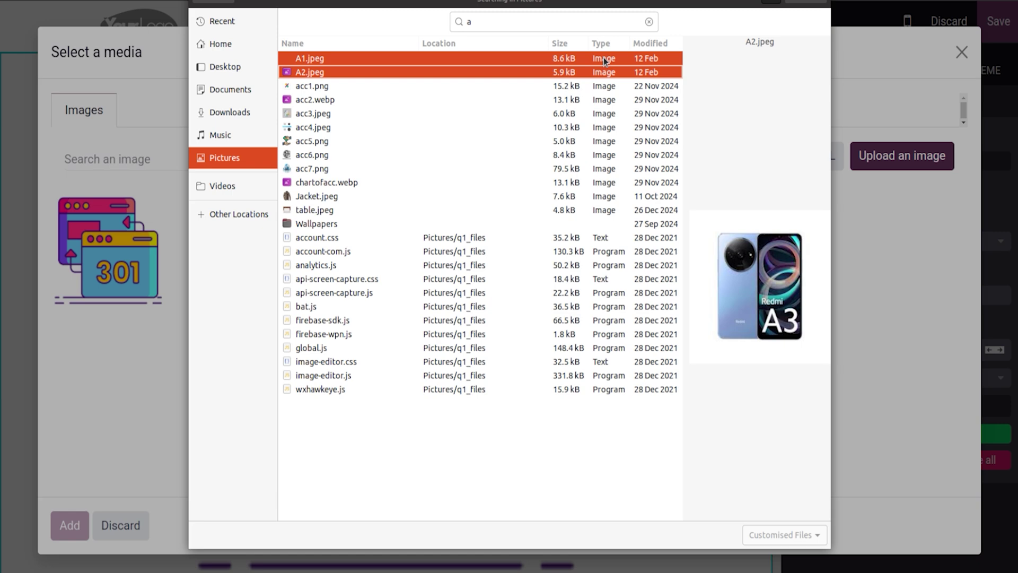
pyautogui.click(798, 1)
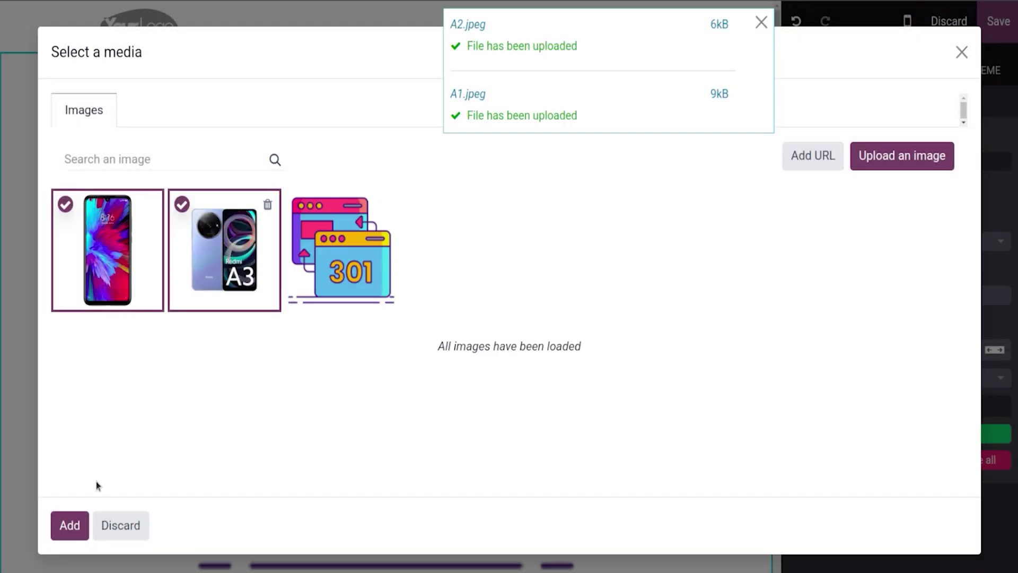
pyautogui.click(69, 525)
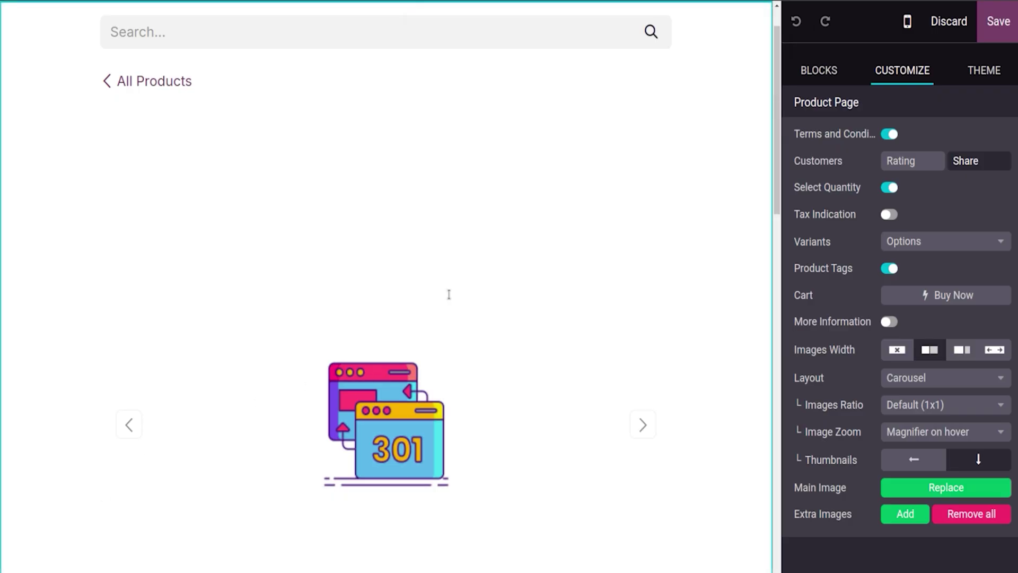
pyautogui.click(1011, 29)
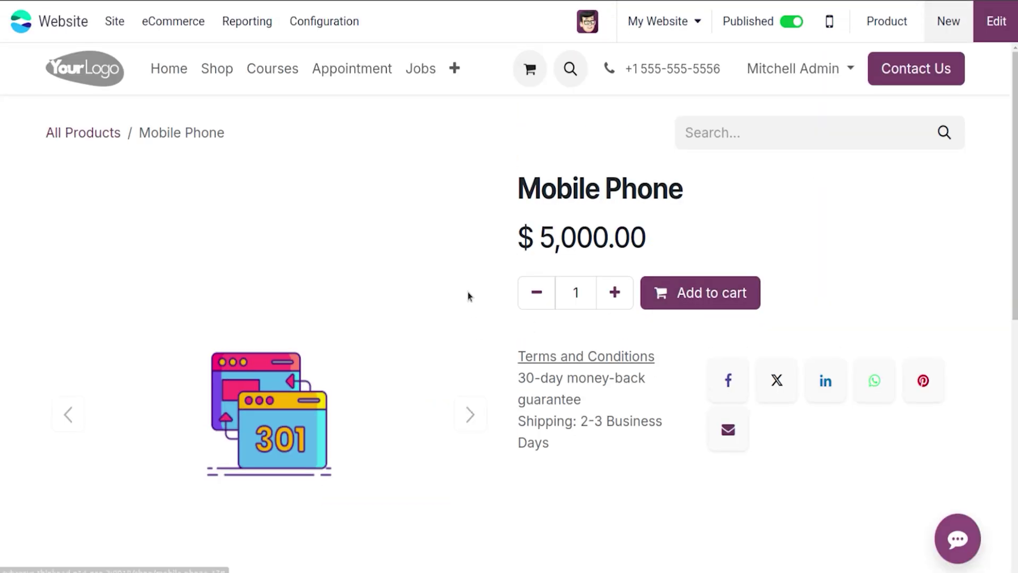
pyautogui.click(467, 415)
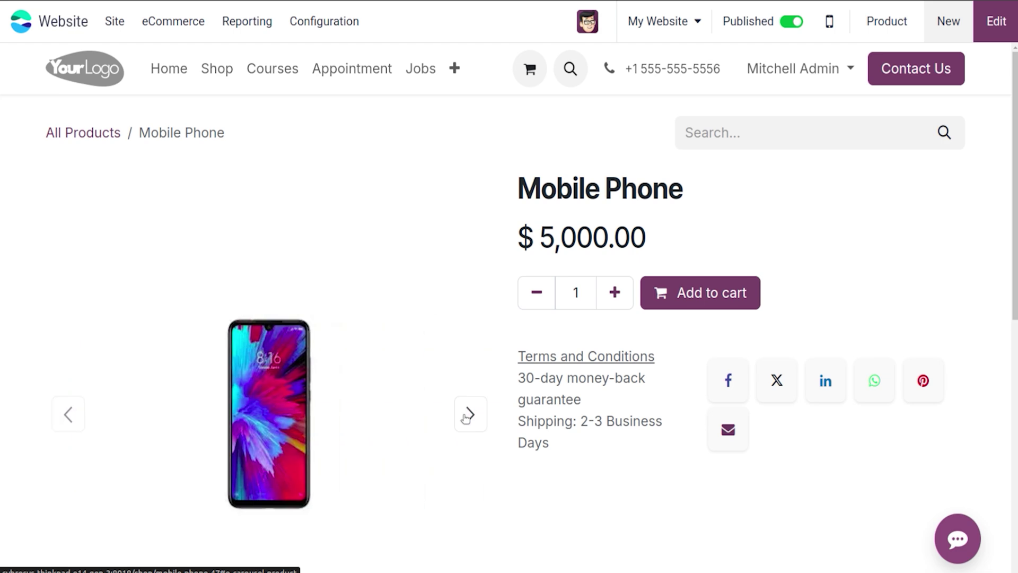
pyautogui.click(466, 416)
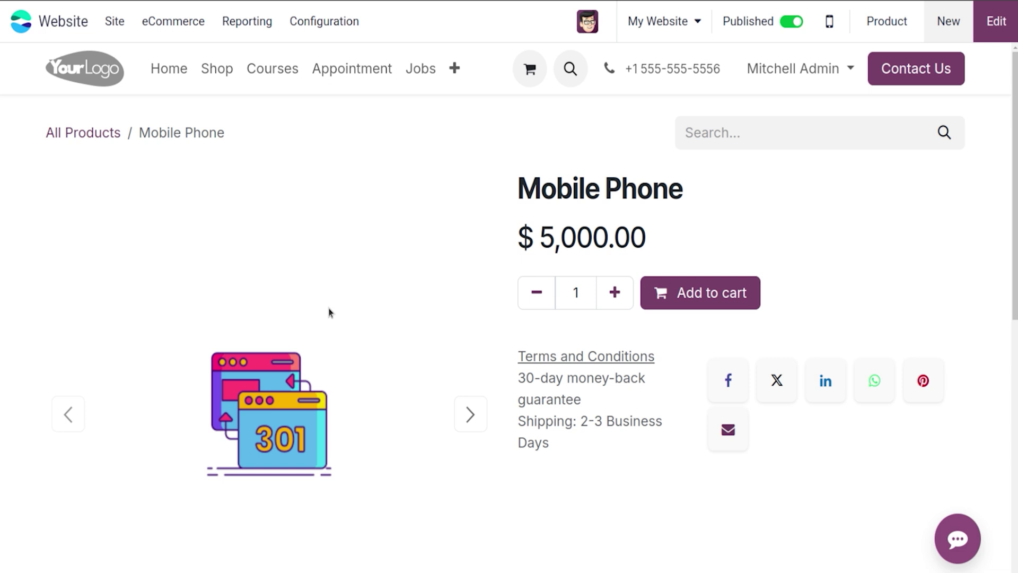
# Step: Start a new Blog Post and install the Blog app when prompted
pyautogui.click(955, 33)
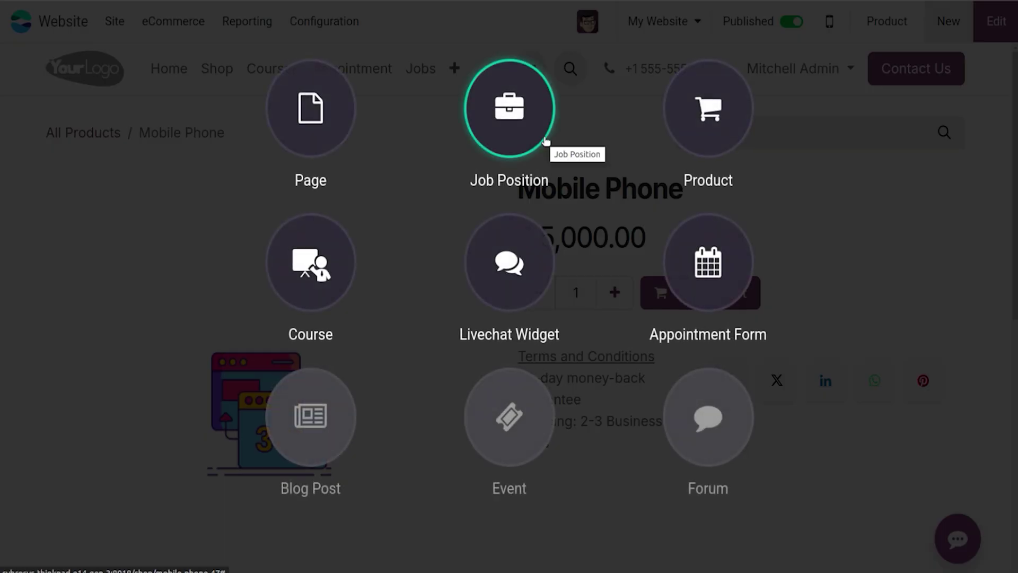
pyautogui.click(318, 413)
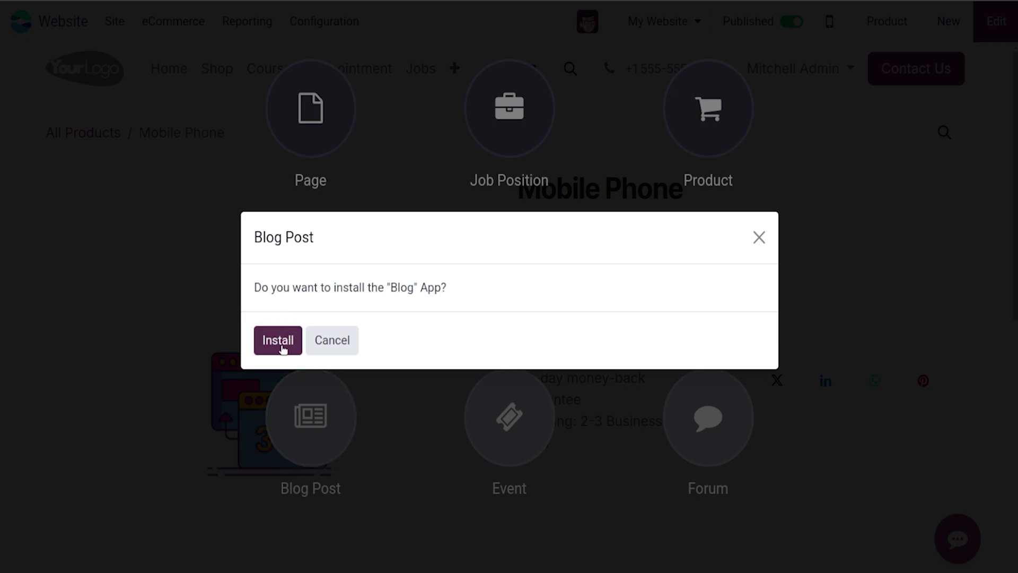
pyautogui.click(279, 342)
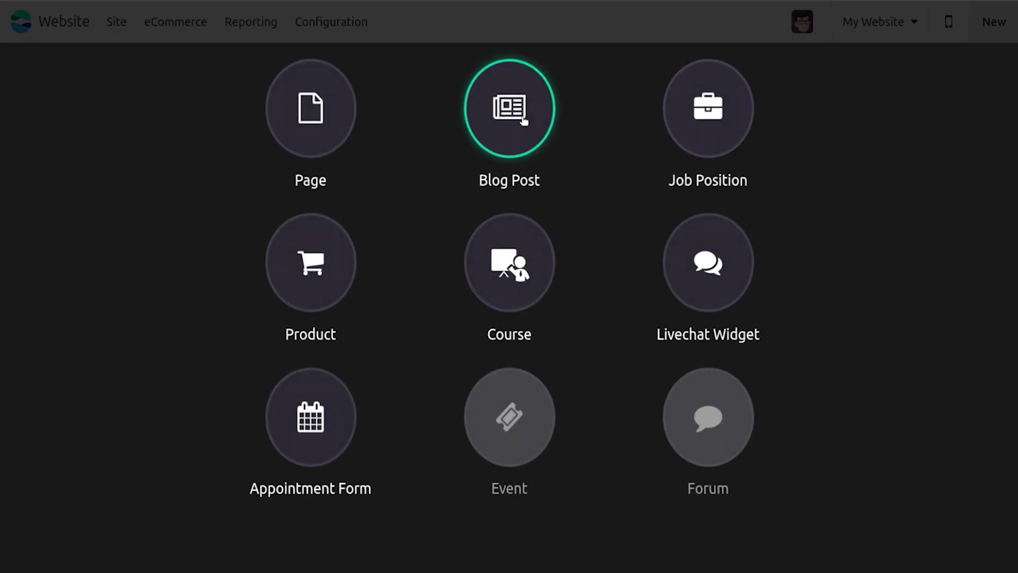
# Step: Create a blog post titled 'Advanture' in the Travel blog and save it
pyautogui.click(524, 121)
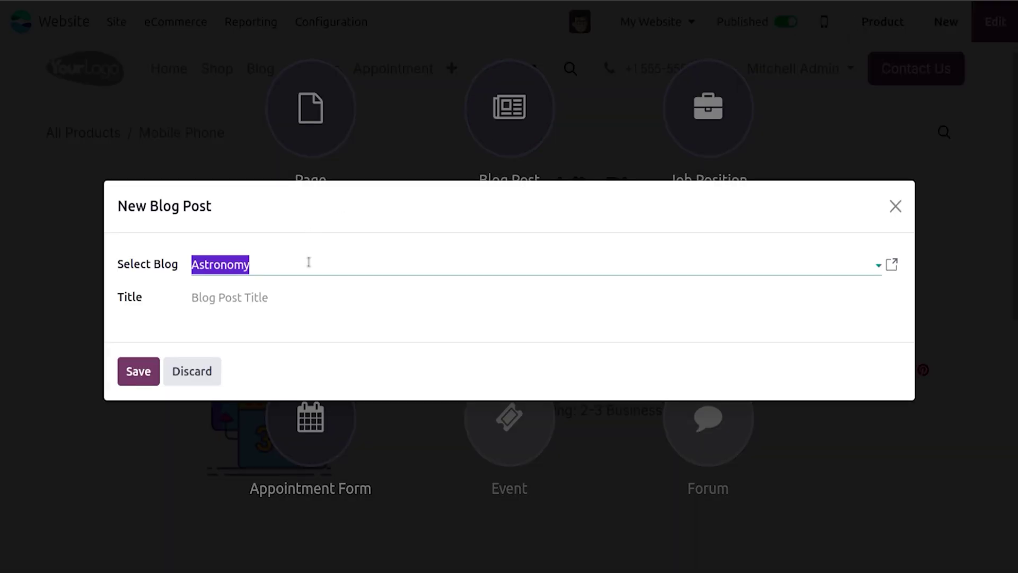
pyautogui.click(308, 262)
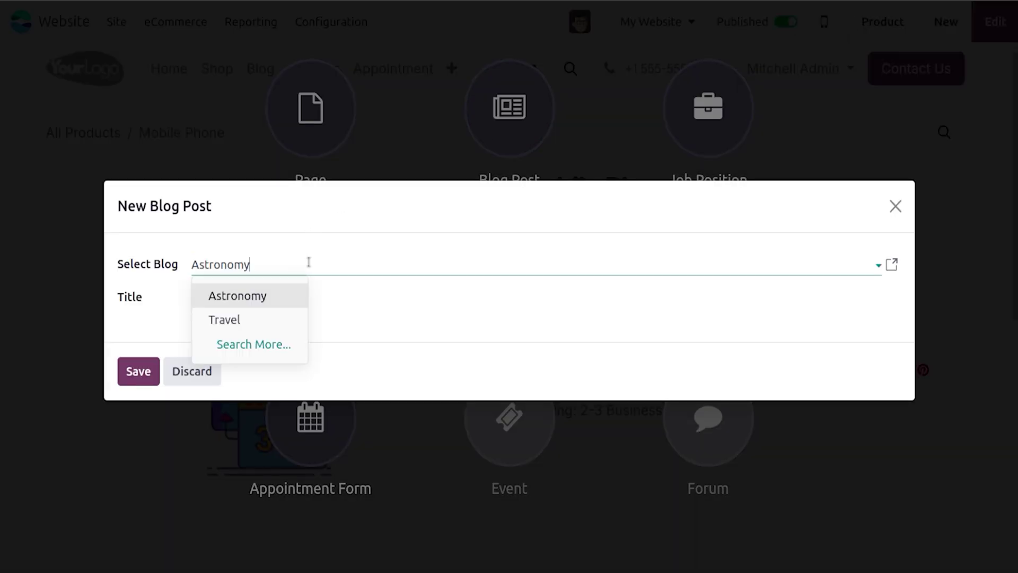
pyautogui.click(264, 328)
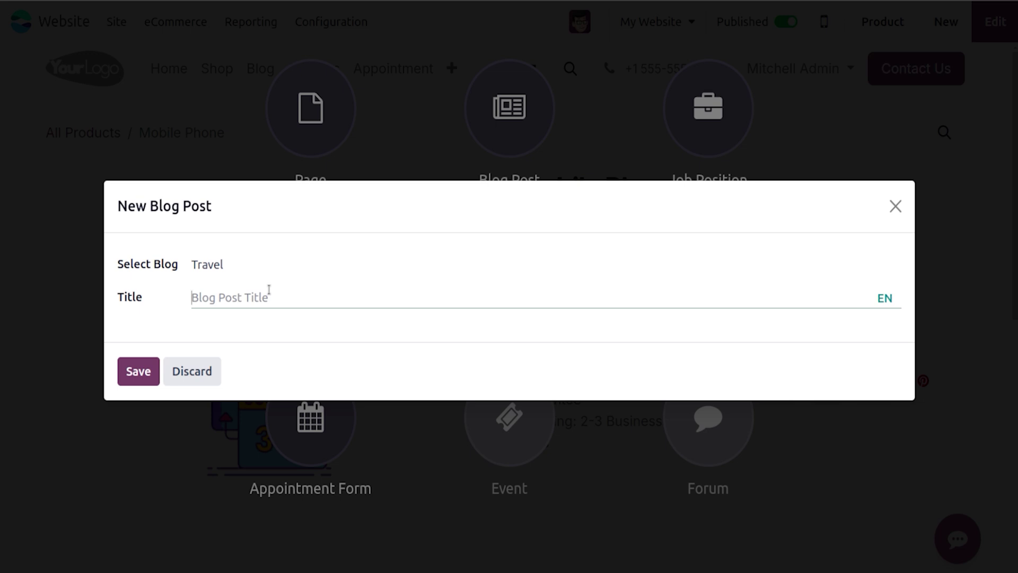
pyautogui.write('A')
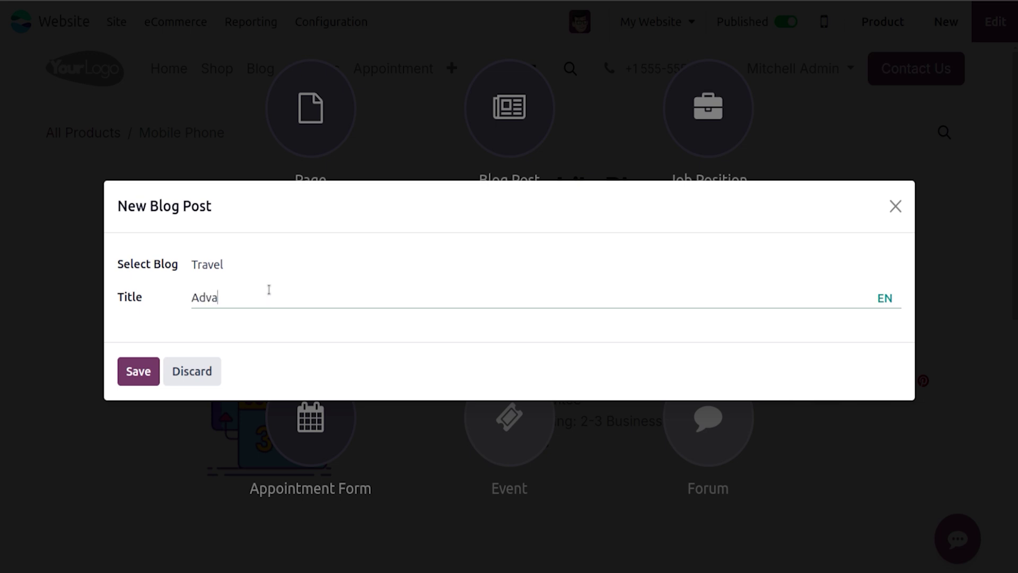
pyautogui.write('dvanture')
pyautogui.click(138, 371)
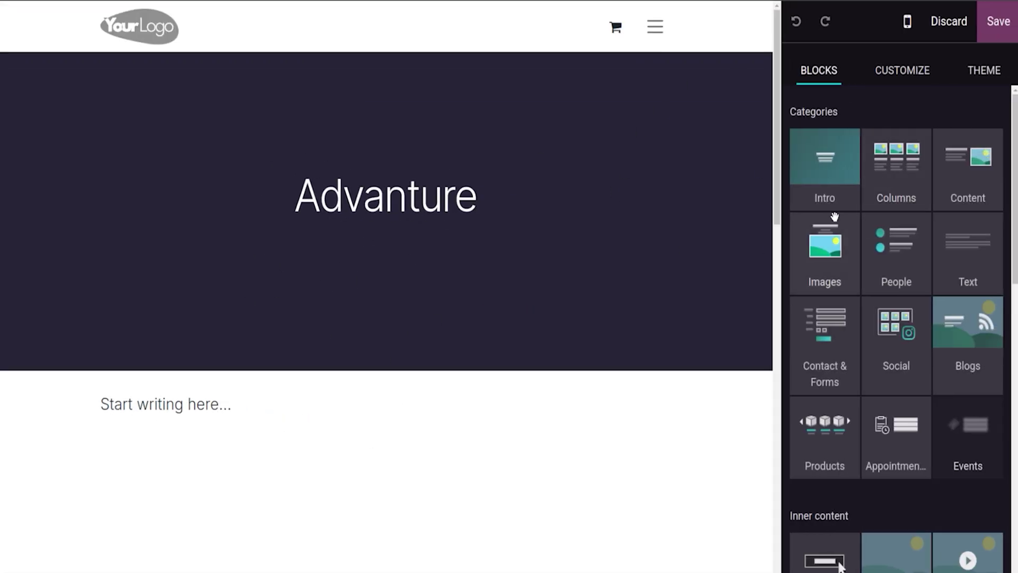
# Step: Save the Advanture post page and open its Blog Post backend record
pyautogui.click(918, 72)
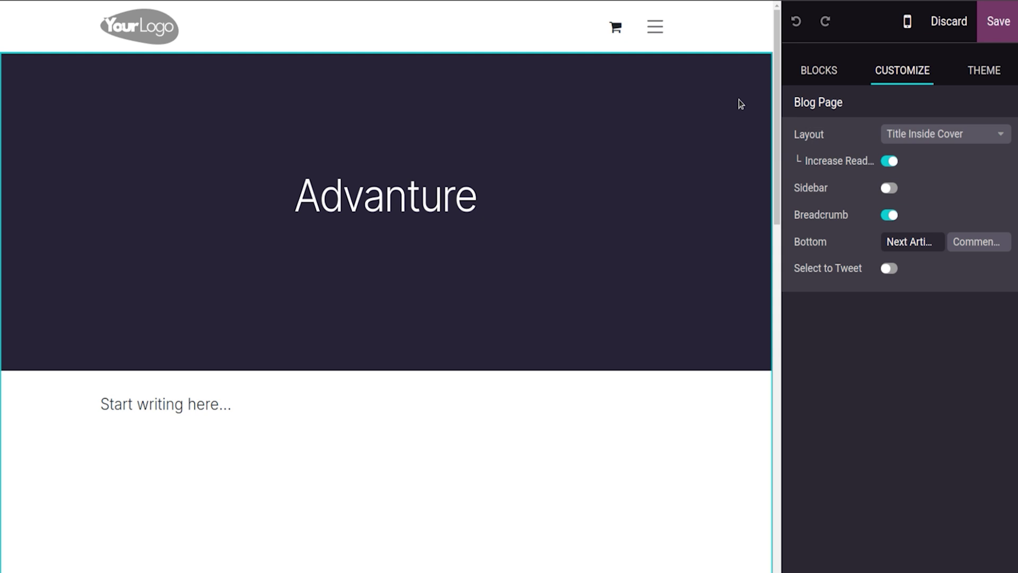
pyautogui.click(990, 24)
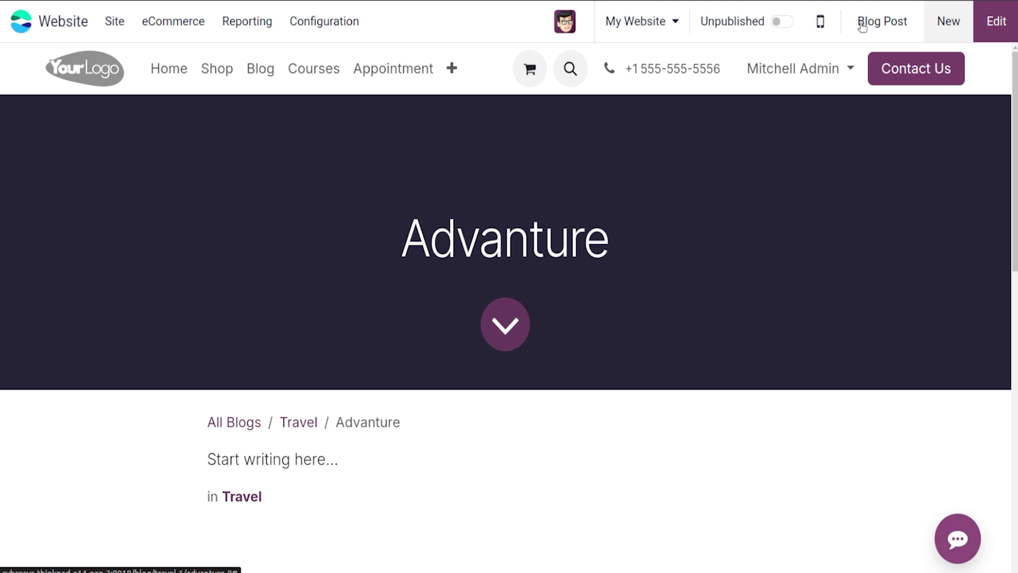
pyautogui.click(863, 24)
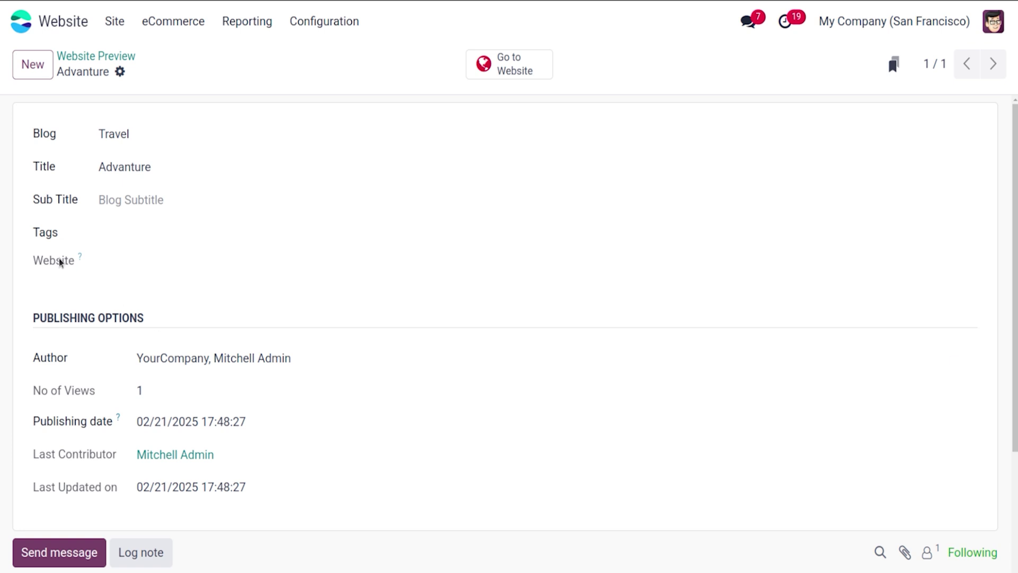
# Step: Show the Last Contributor and Last Updated on columns in the Blog Posts list
pyautogui.click(114, 21)
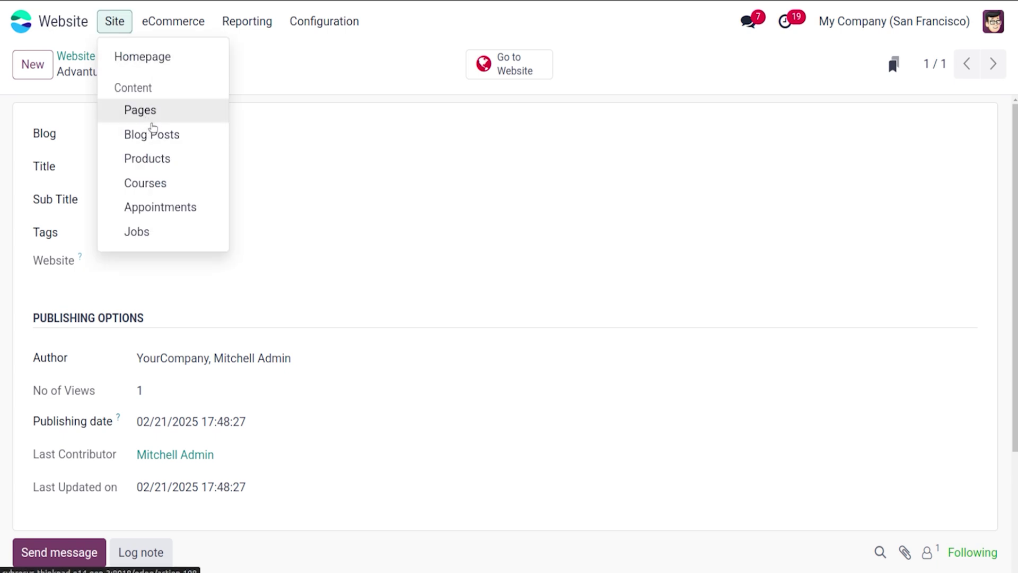
pyautogui.click(156, 135)
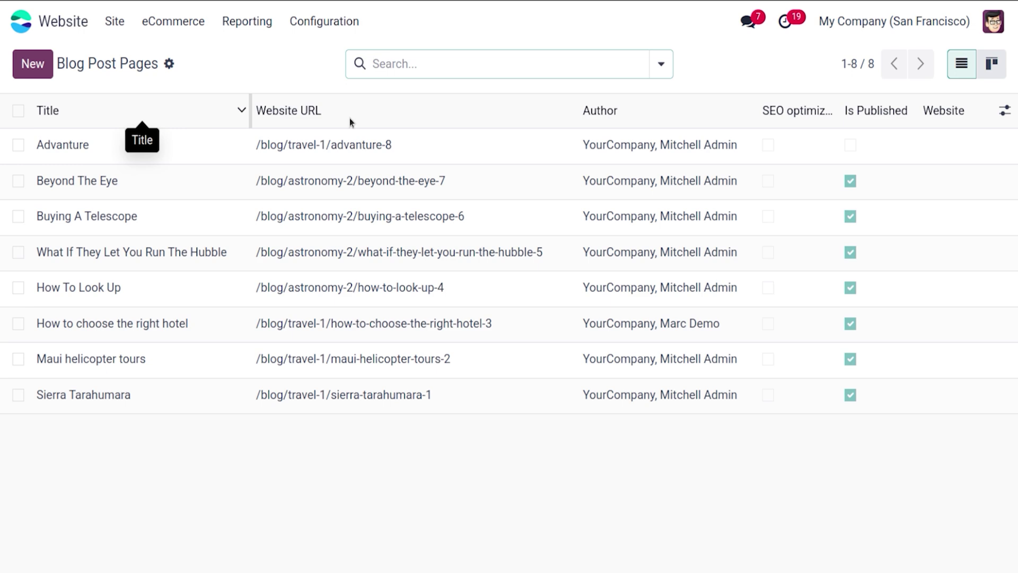
pyautogui.click(1005, 118)
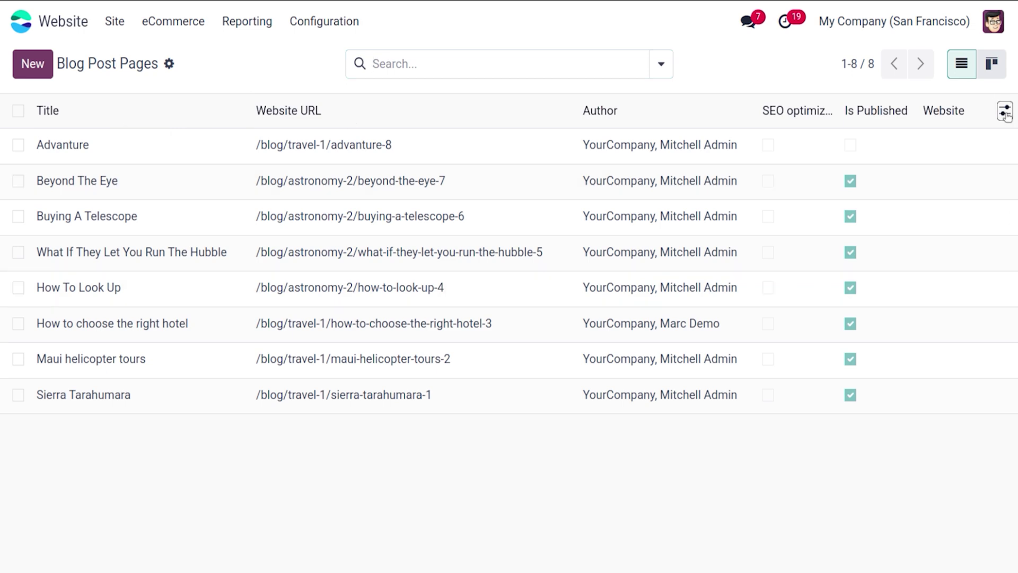
pyautogui.click(889, 223)
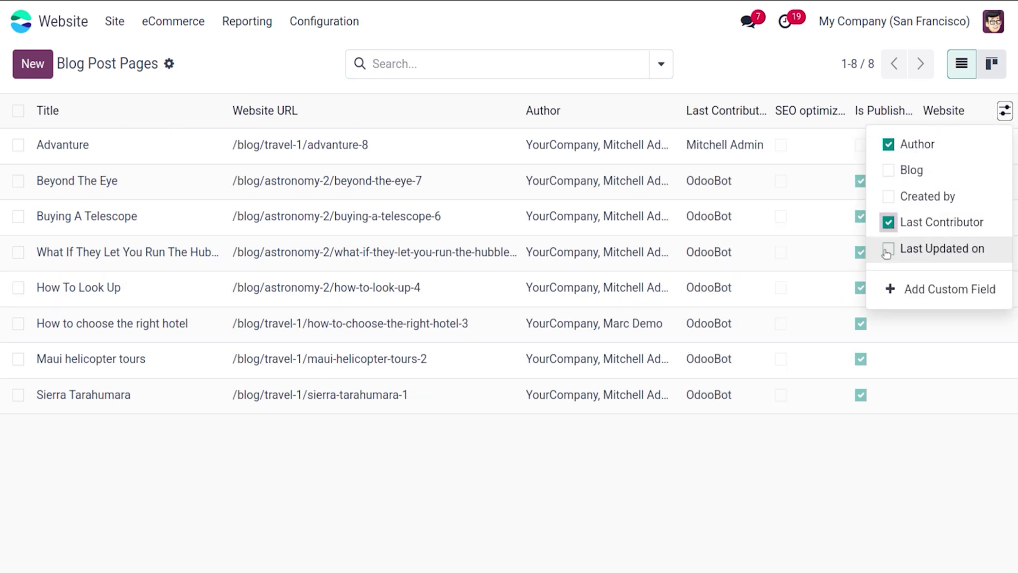
pyautogui.click(888, 249)
pyautogui.click(725, 58)
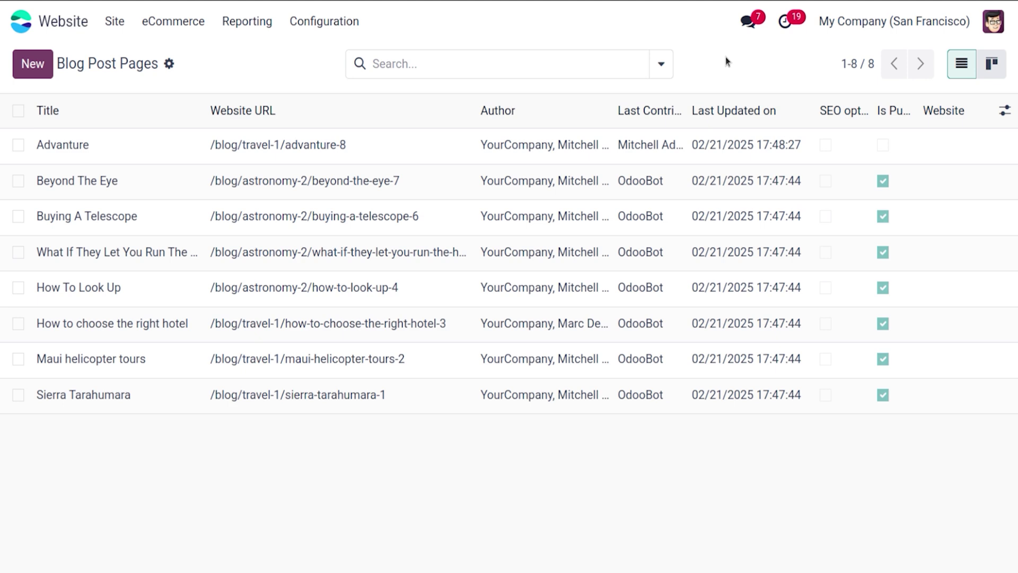
# Step: Switch to kanban view, open the Advanture post and its backend record
pyautogui.click(995, 67)
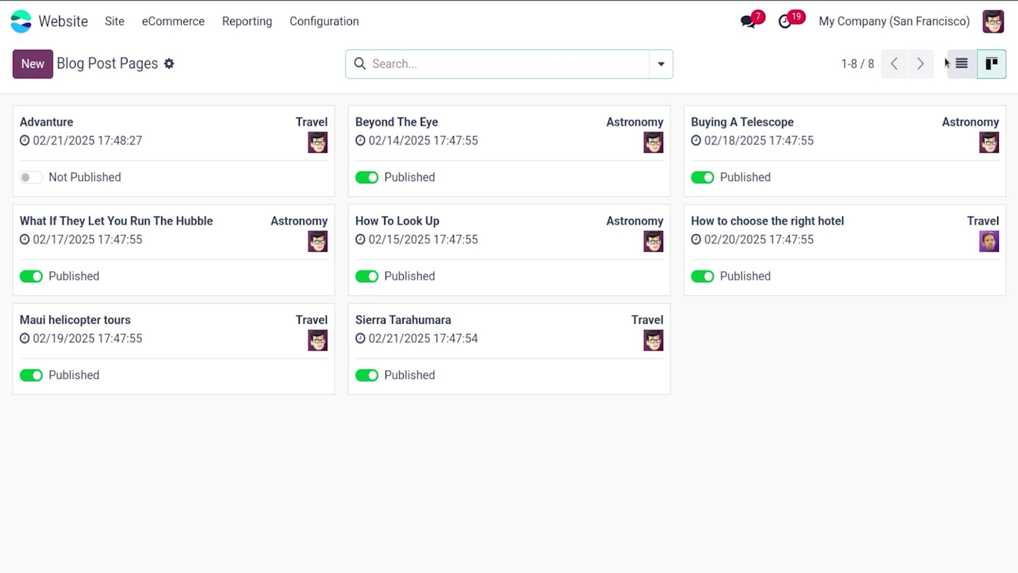
pyautogui.click(661, 65)
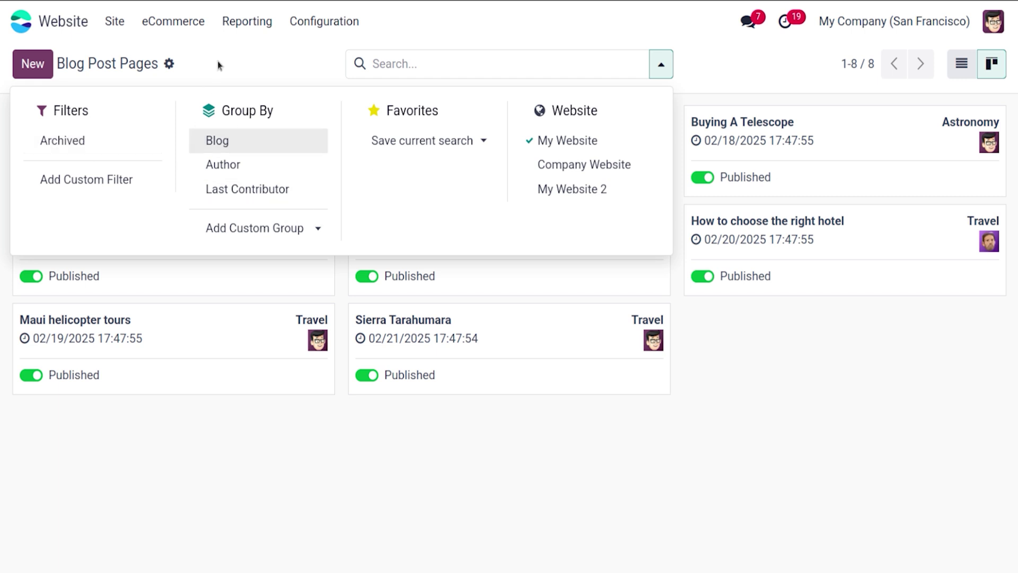
pyautogui.click(260, 80)
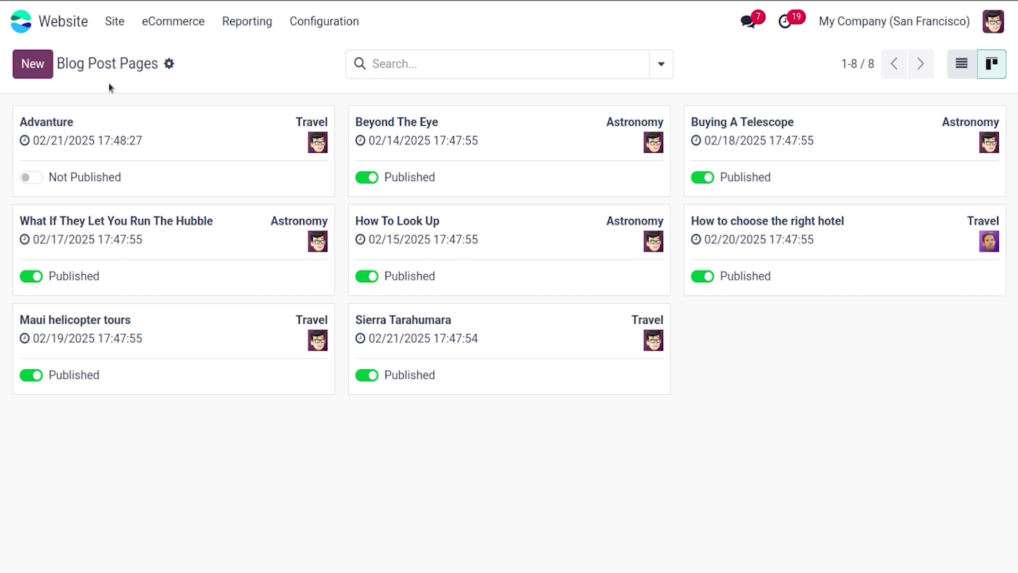
pyautogui.click(201, 151)
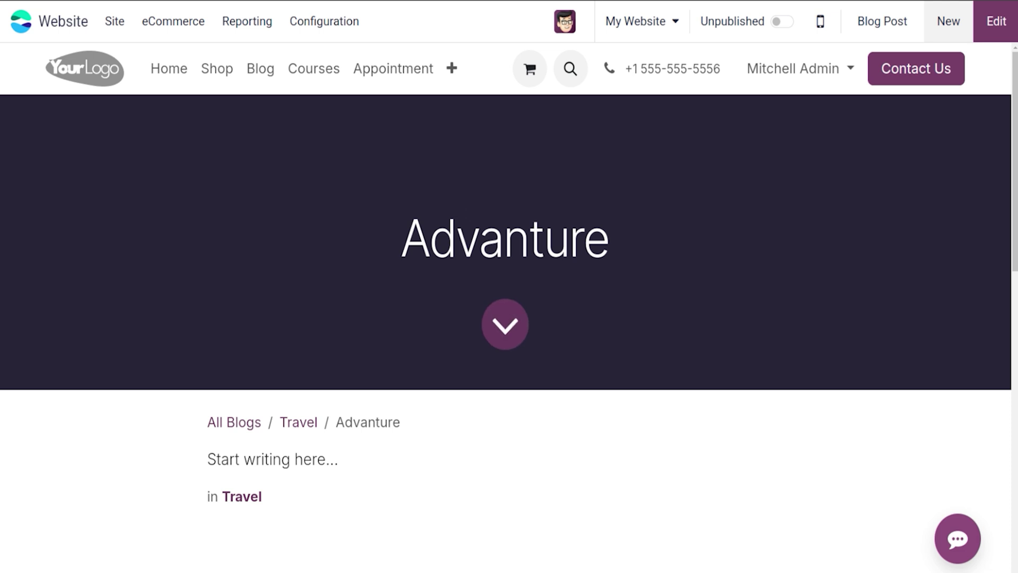
pyautogui.click(883, 17)
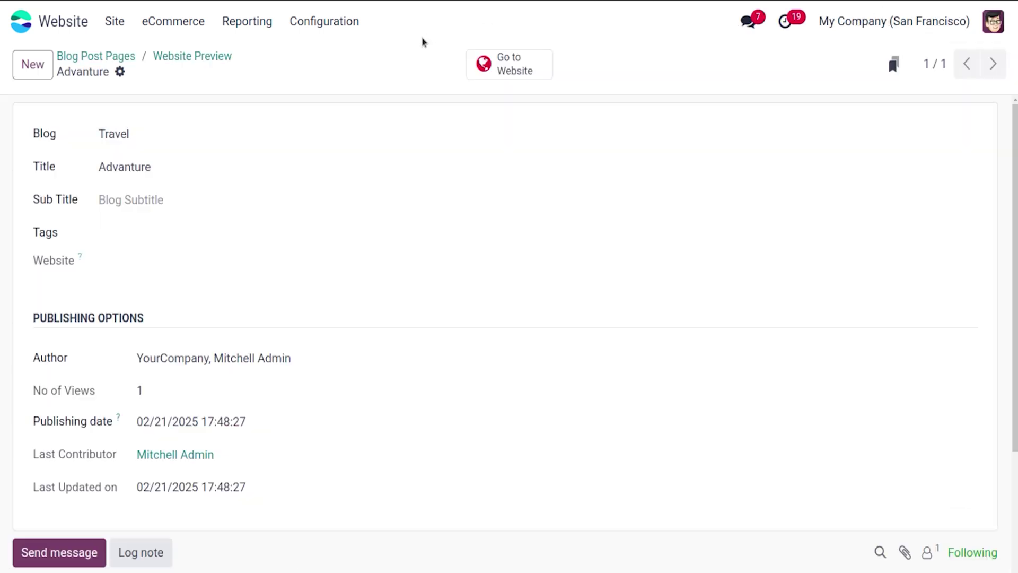
pyautogui.click(355, 21)
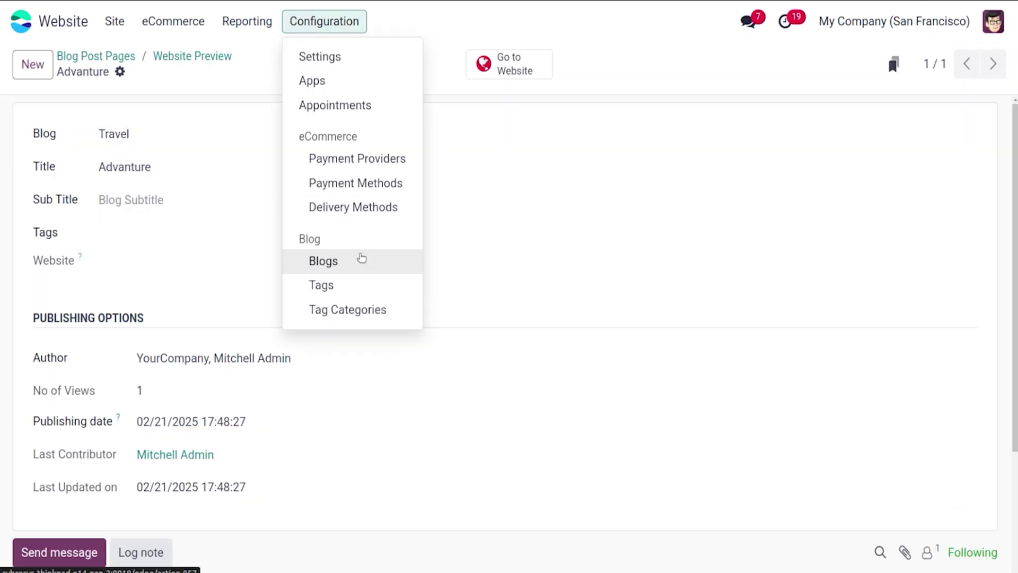
# Step: Open the Blogs list, start a new blog, then discard it
pyautogui.click(359, 257)
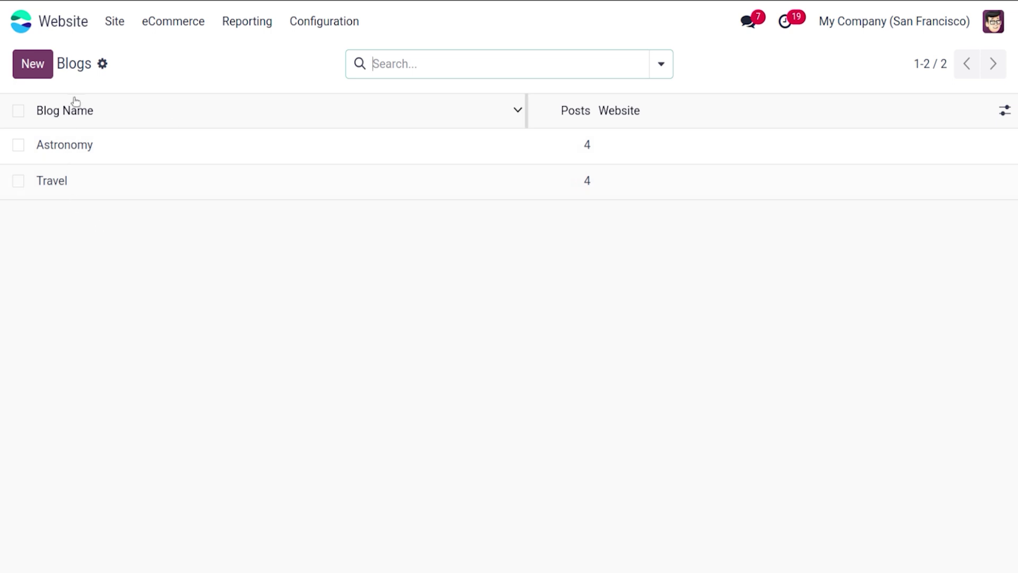
pyautogui.click(48, 72)
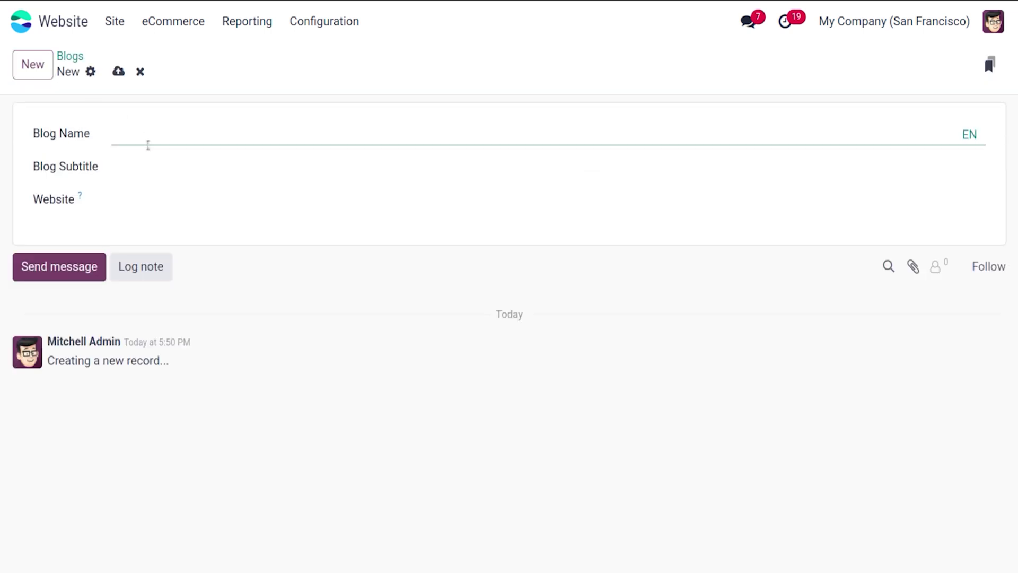
pyautogui.click(161, 169)
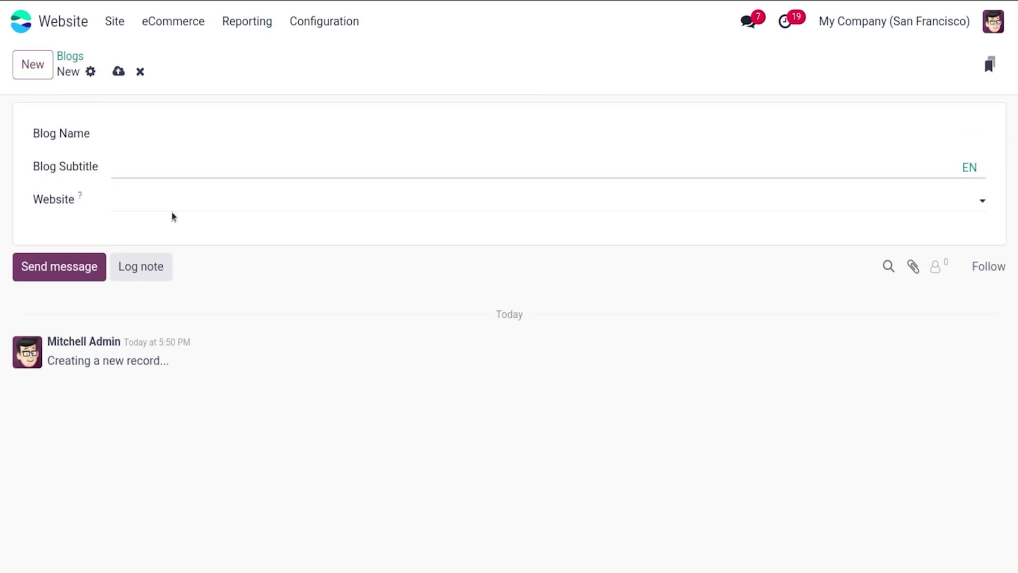
pyautogui.click(140, 71)
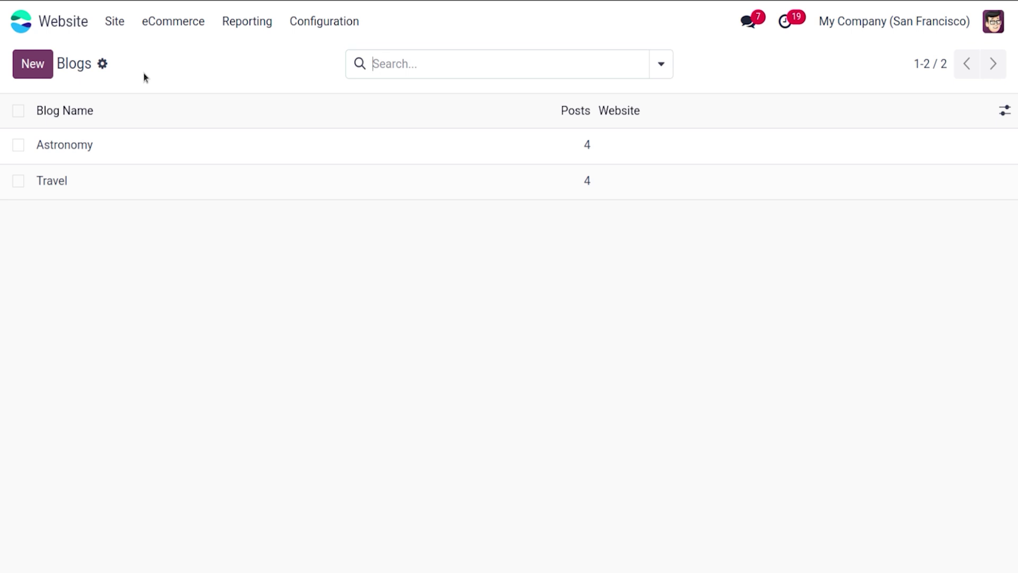
# Step: View the Blog Tags list, then the empty Tag Categories list
pyautogui.click(331, 33)
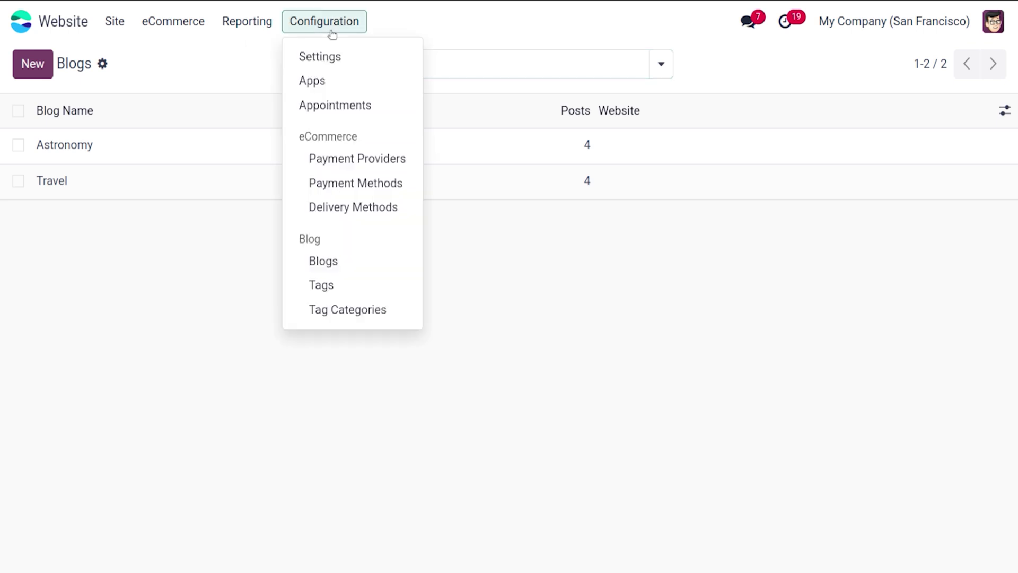
pyautogui.click(364, 276)
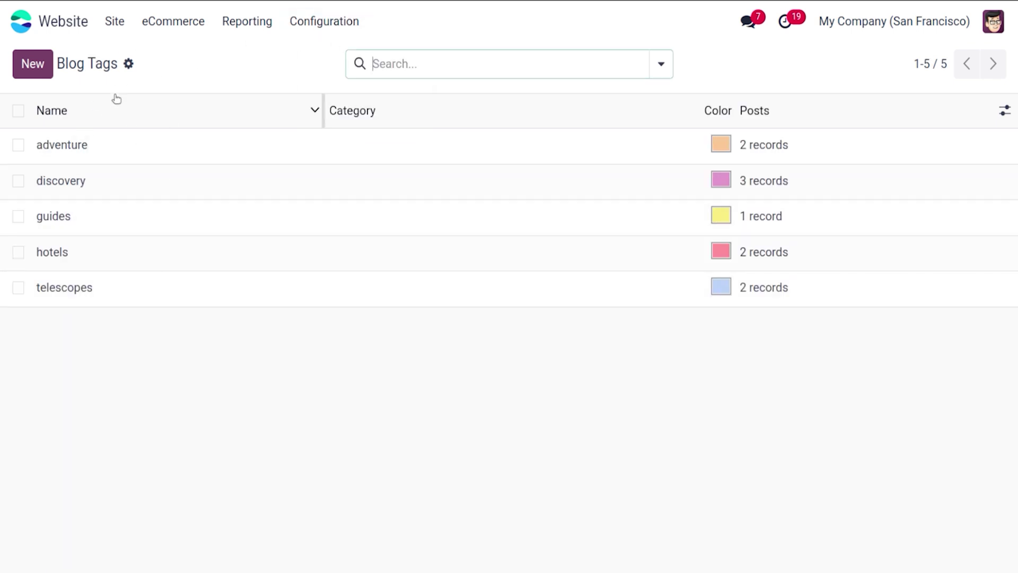
pyautogui.click(312, 28)
pyautogui.click(343, 316)
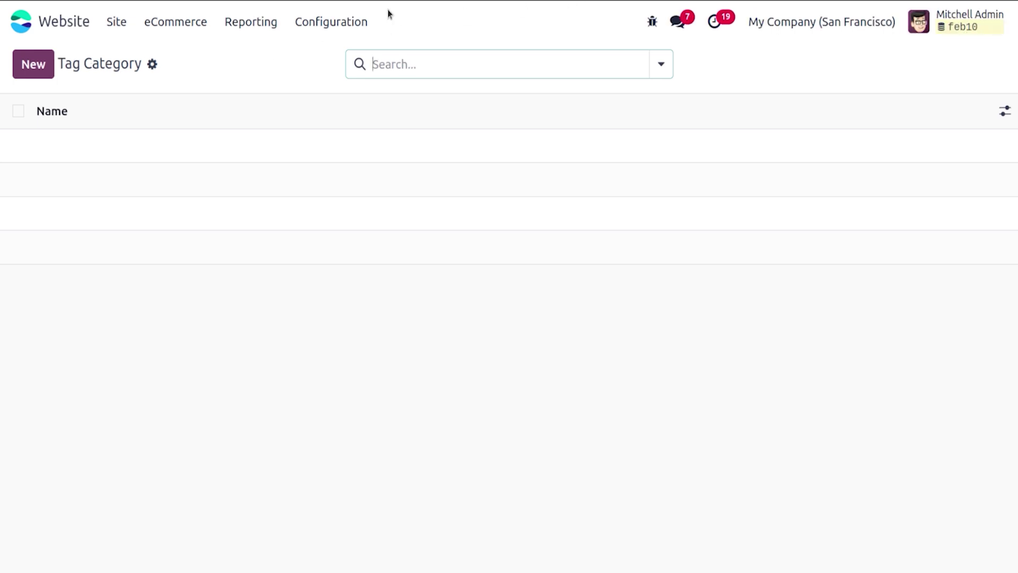
# Step: Open Configuration > Appointments to list Dental Care, Tennis Court and the other types
pyautogui.click(333, 21)
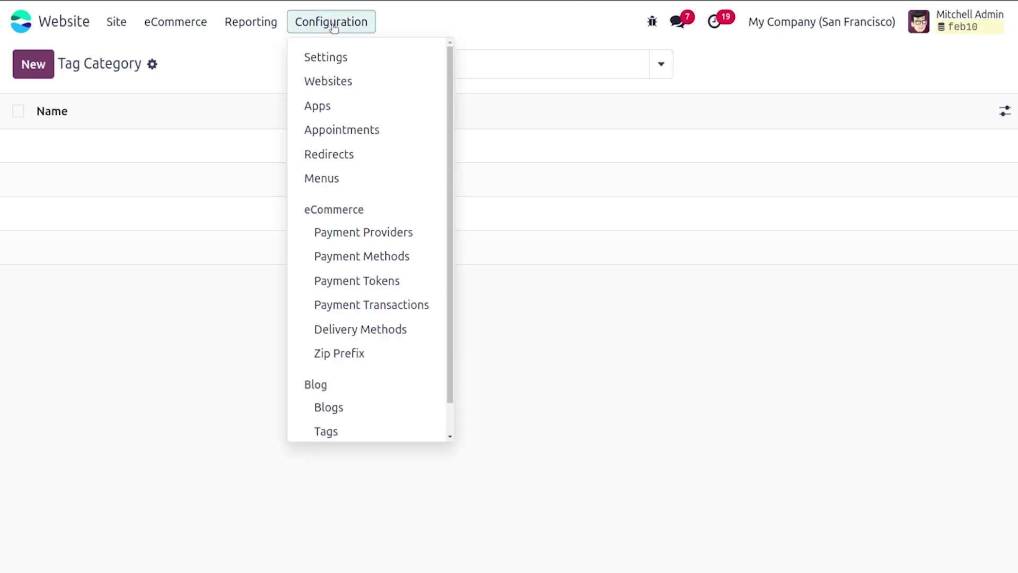
pyautogui.click(335, 105)
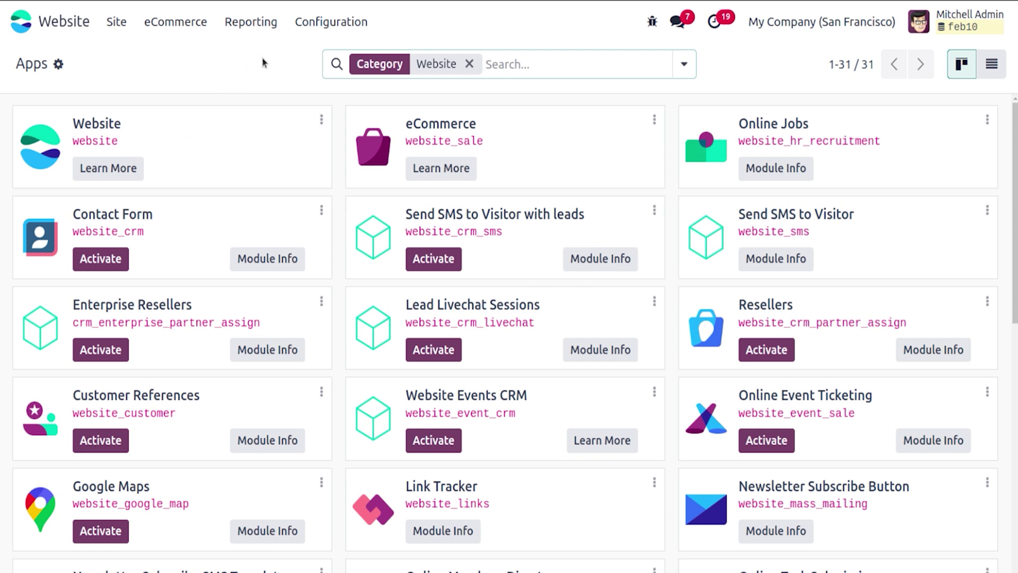
pyautogui.click(332, 24)
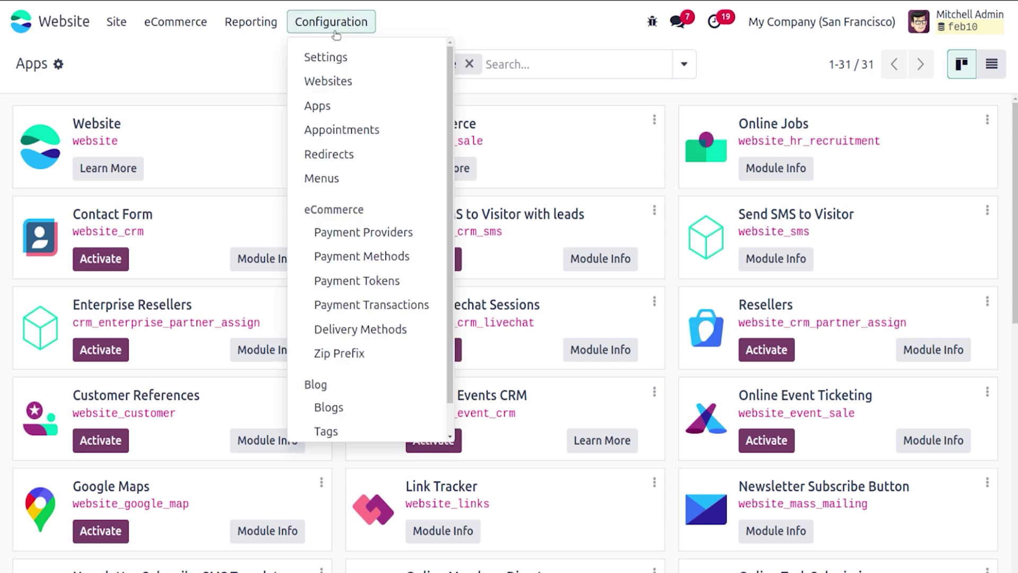
pyautogui.click(342, 130)
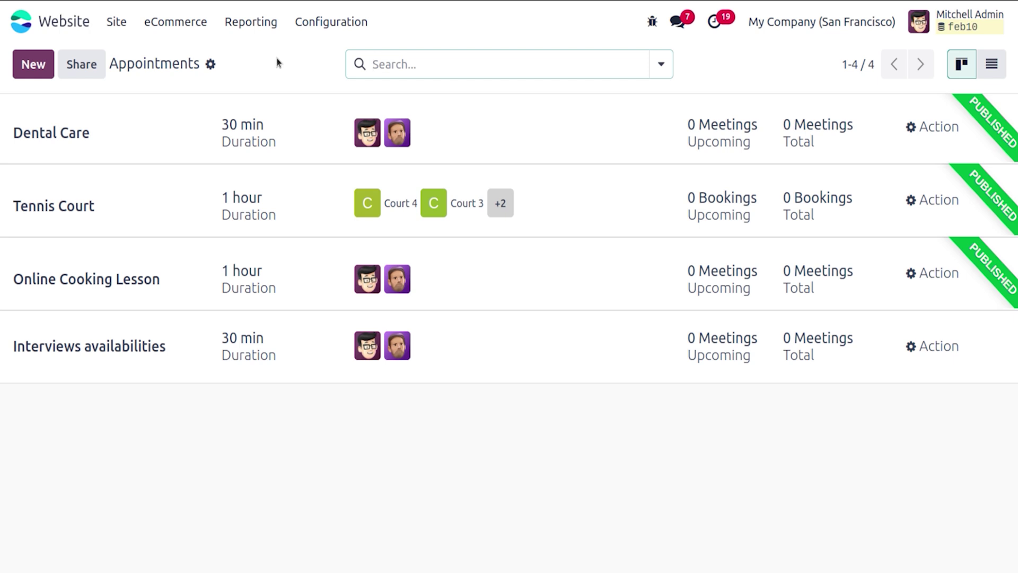
# Step: Start a new appointment type and enter 'NEW Appointment' as its title
pyautogui.click(35, 71)
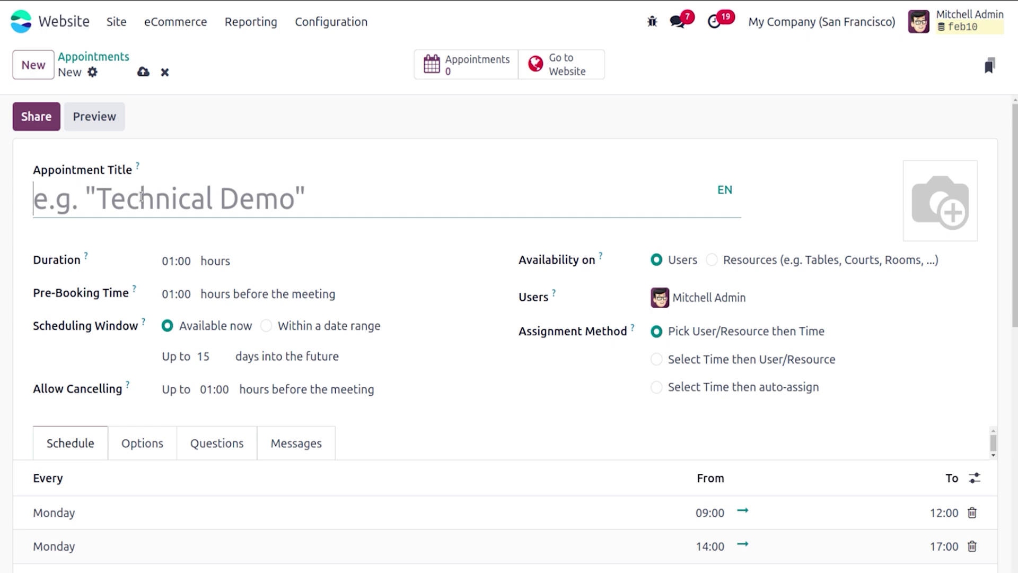
pyautogui.write('NE')
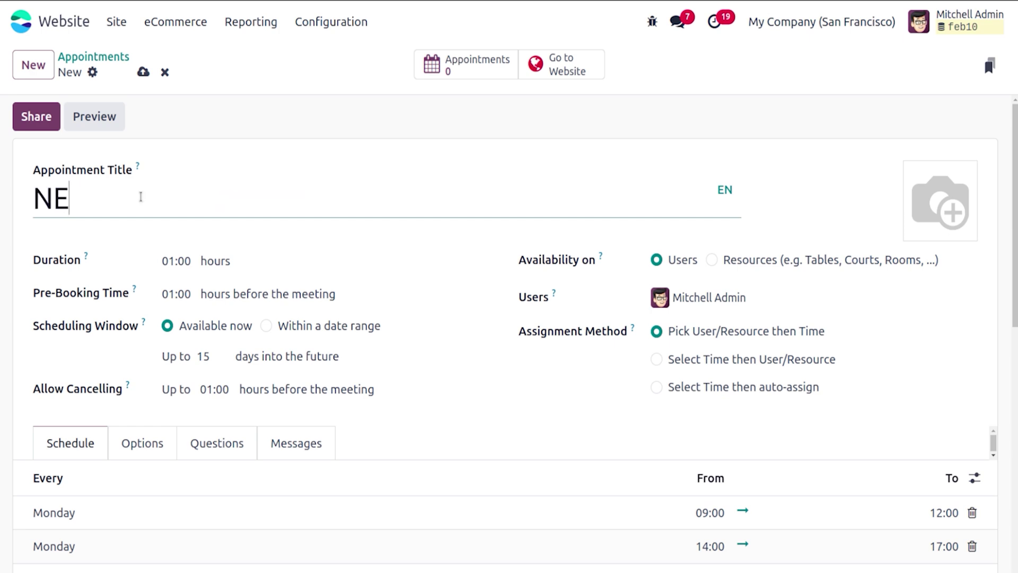
pyautogui.write('W A')
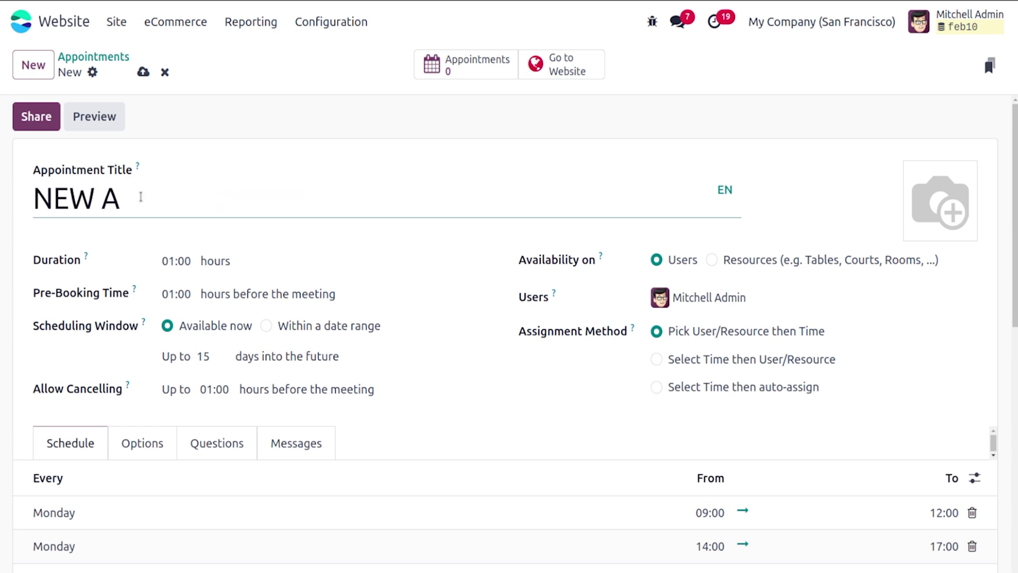
pyautogui.write('ppointme')
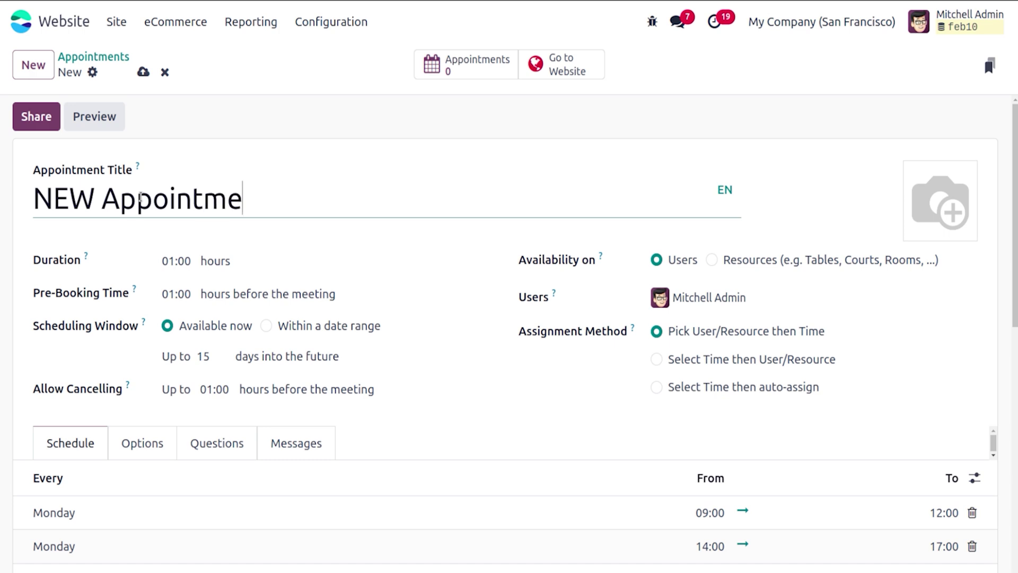
pyautogui.write('nt')
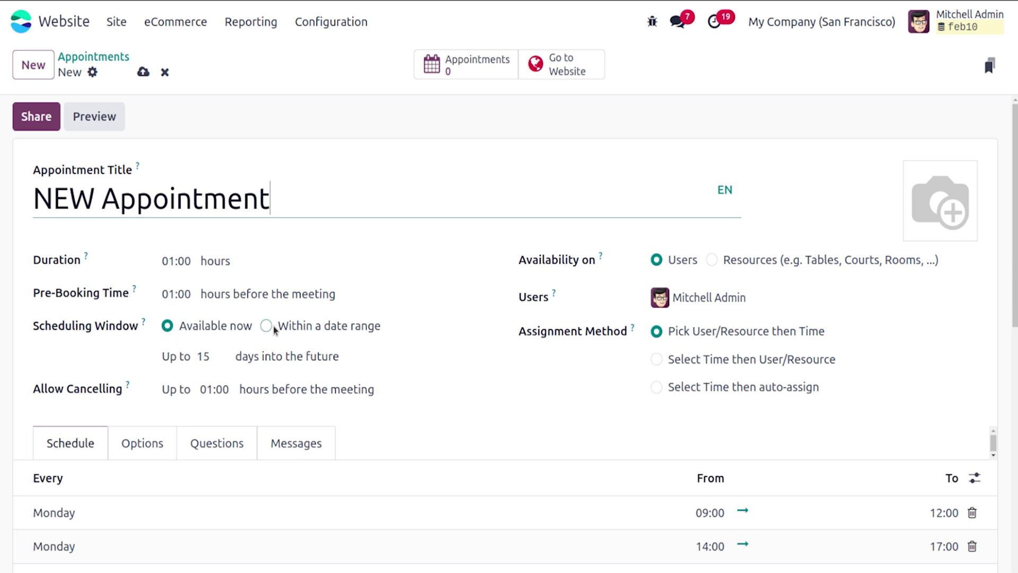
# Step: Try the date-range scheduling window and resource-based availability, then keep it available now and based on Users
pyautogui.click(268, 326)
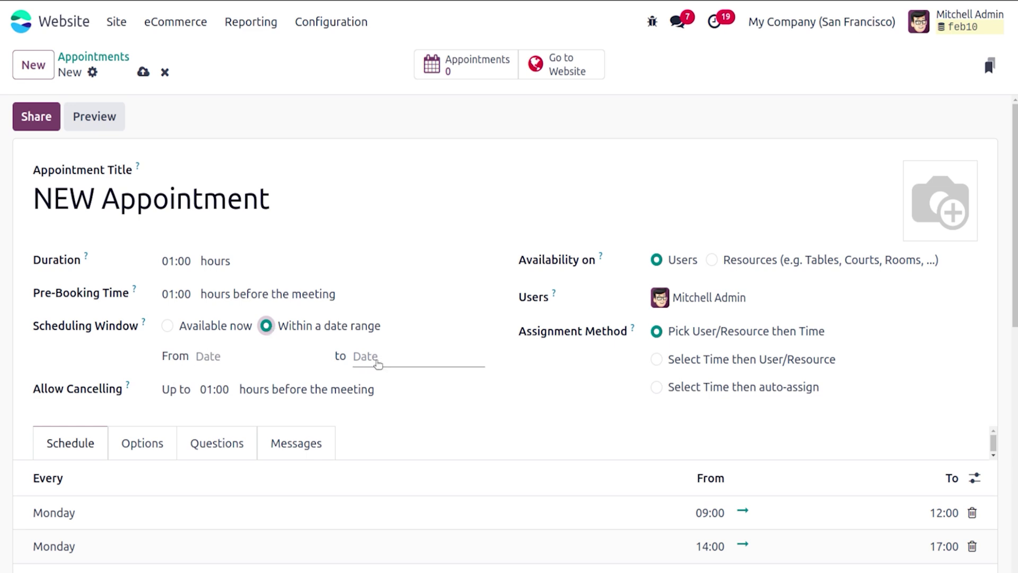
pyautogui.click(167, 325)
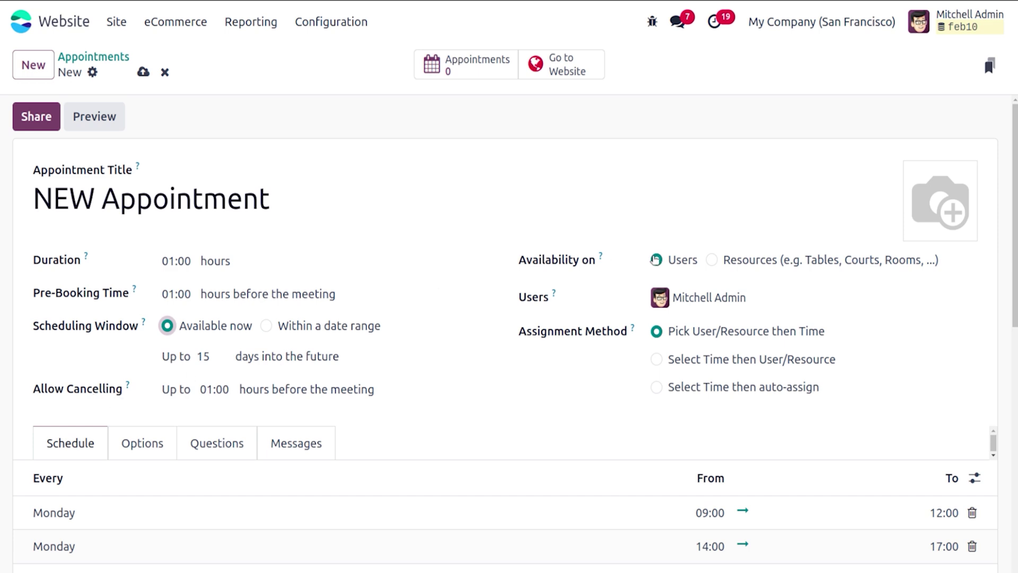
pyautogui.click(711, 261)
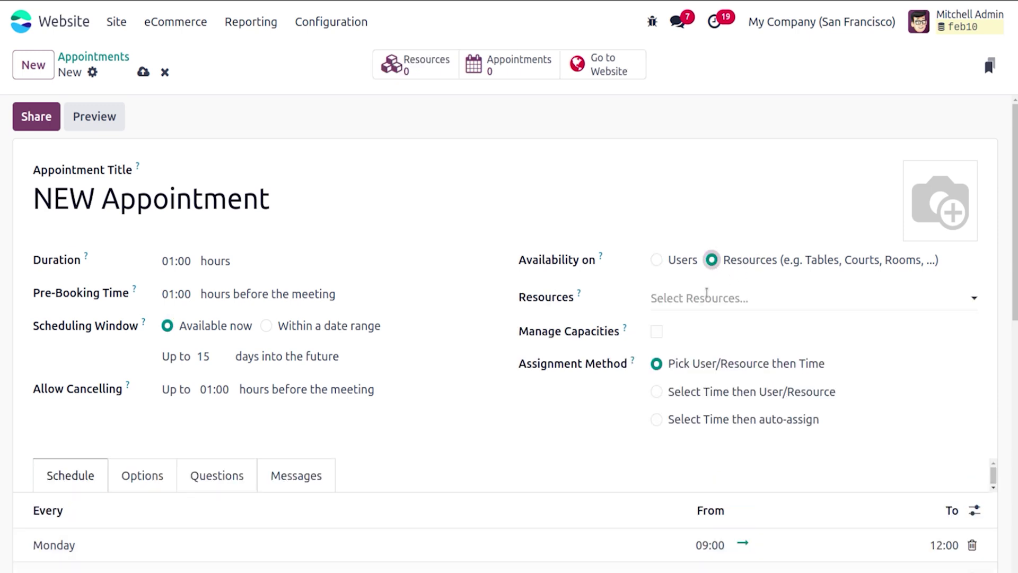
pyautogui.click(707, 294)
pyautogui.click(644, 262)
pyautogui.click(657, 260)
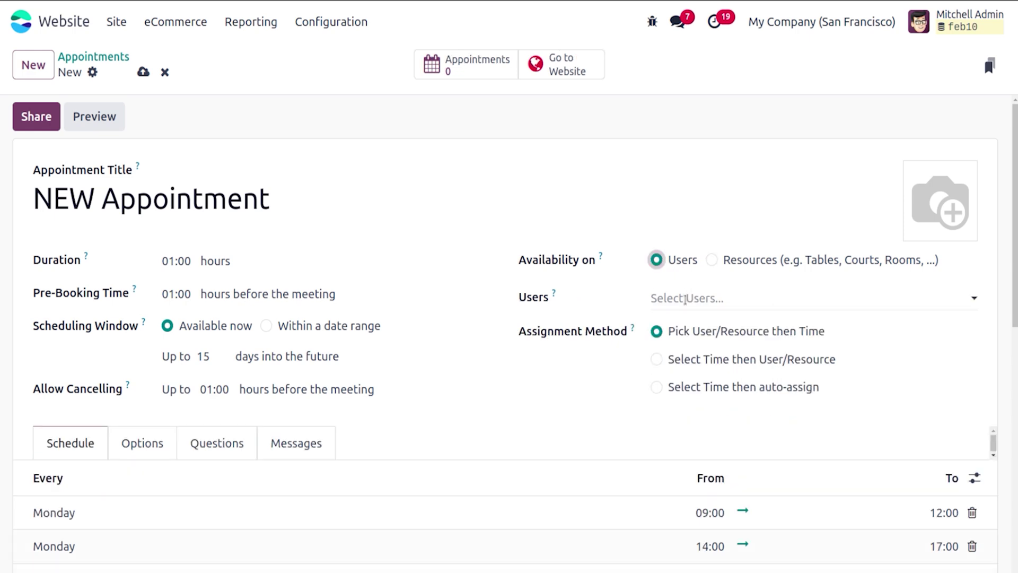
# Step: Add the admin user and a second demo user to the appointment's Users
pyautogui.click(685, 299)
pyautogui.click(693, 325)
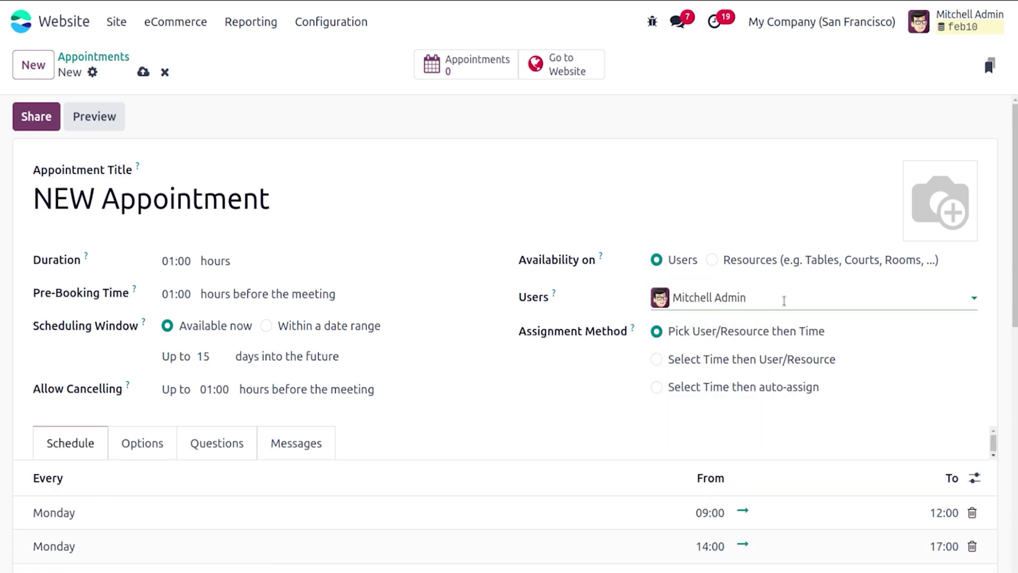
pyautogui.click(783, 301)
pyautogui.click(795, 356)
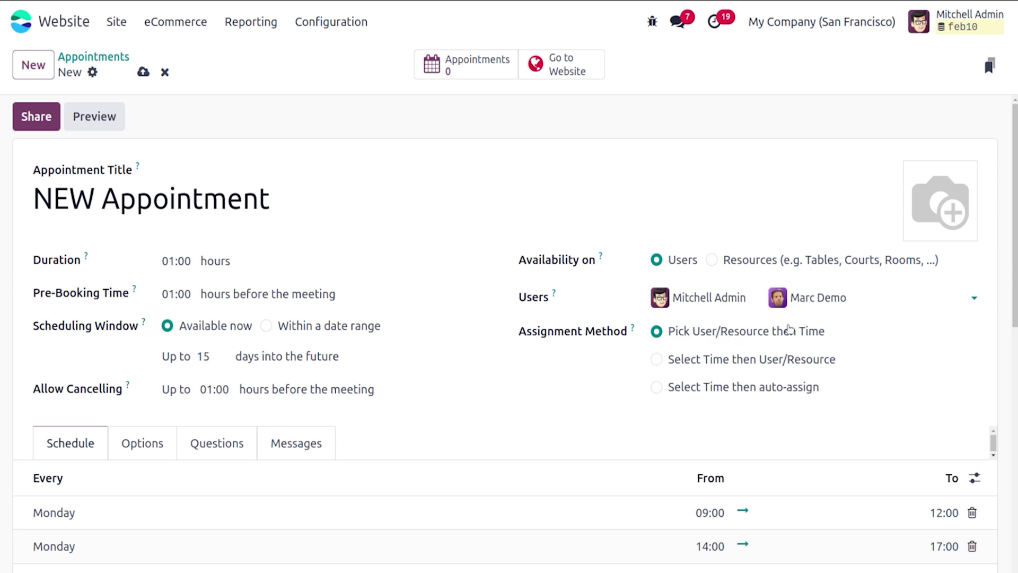
# Step: Try each assignment method, ending on Pick User/Resource then Time
pyautogui.click(658, 361)
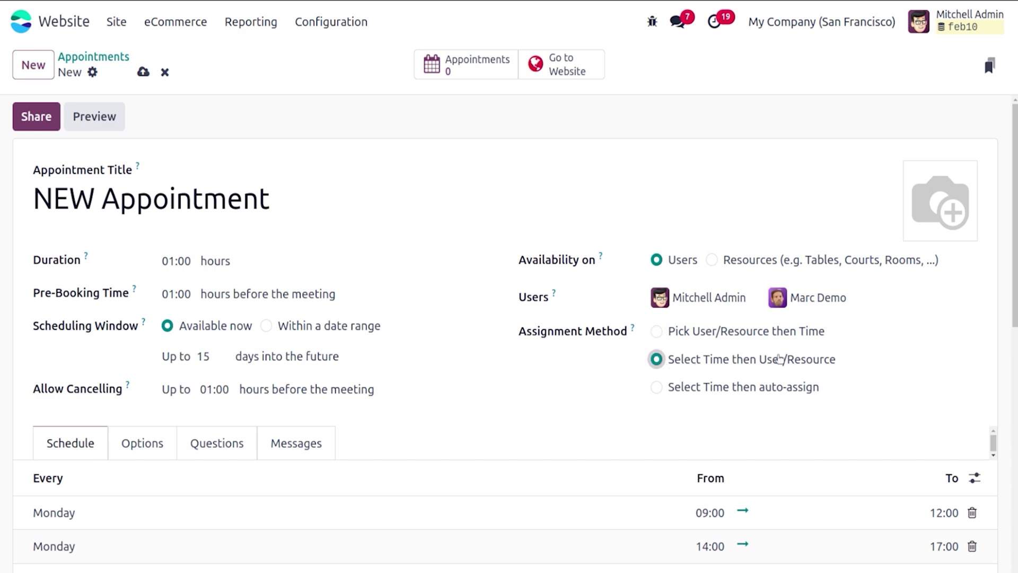
pyautogui.click(657, 387)
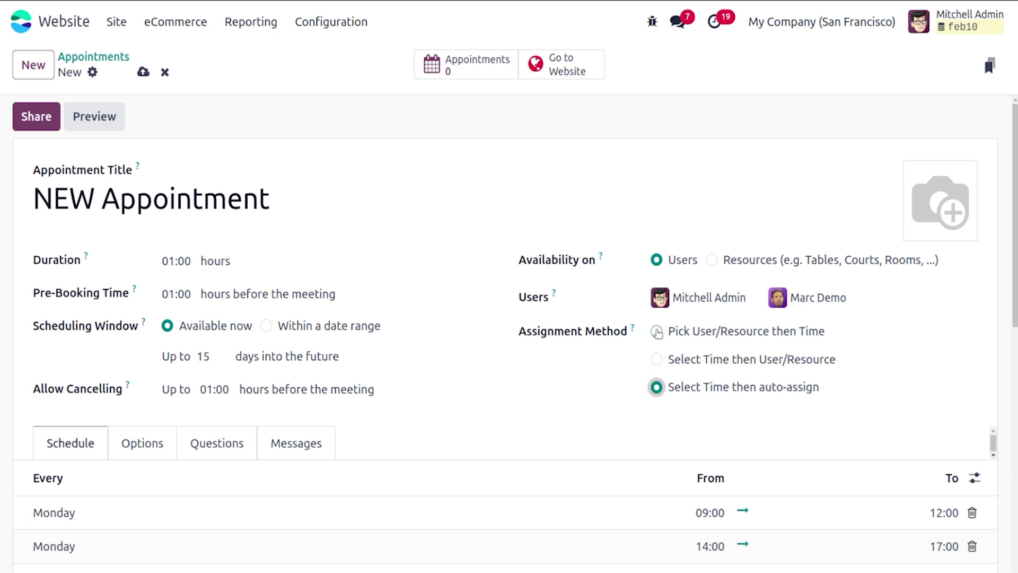
pyautogui.click(658, 332)
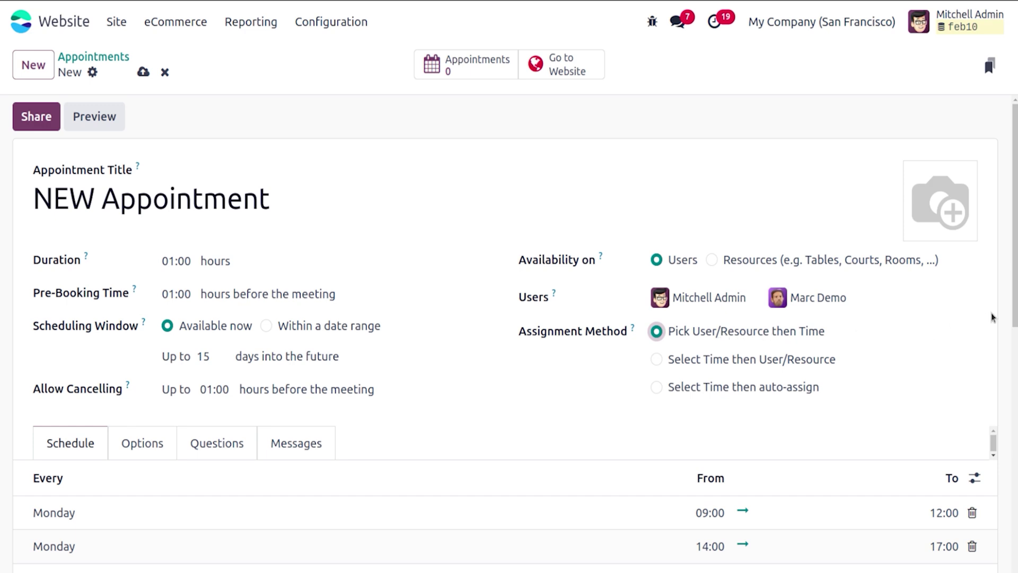
# Step: Scroll down the NEW Appointment form and switch to its Options tab
pyautogui.scroll(-5, 1016, 313)
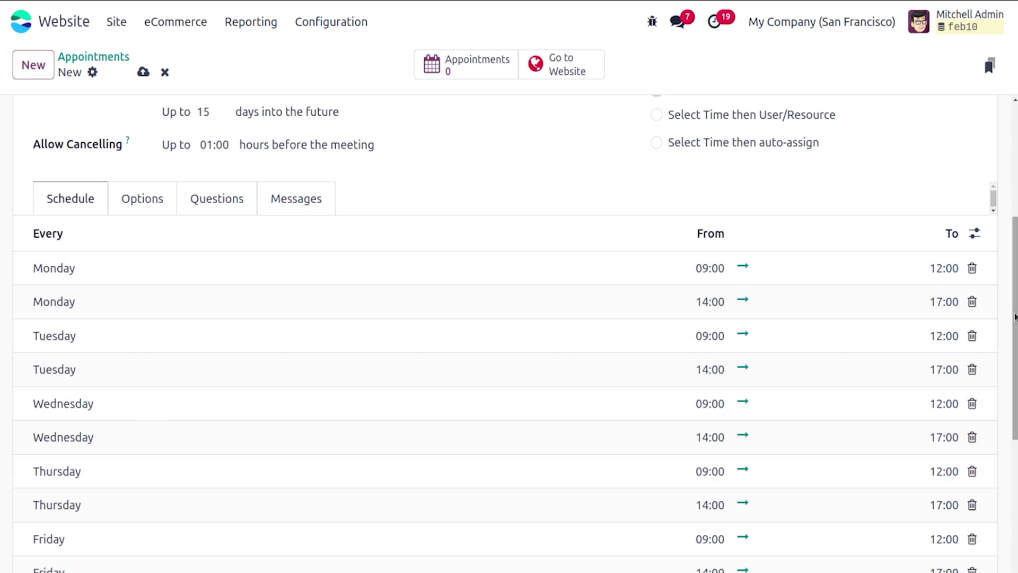
pyautogui.moveTo(1015, 315); pyautogui.dragTo(1015, 317)
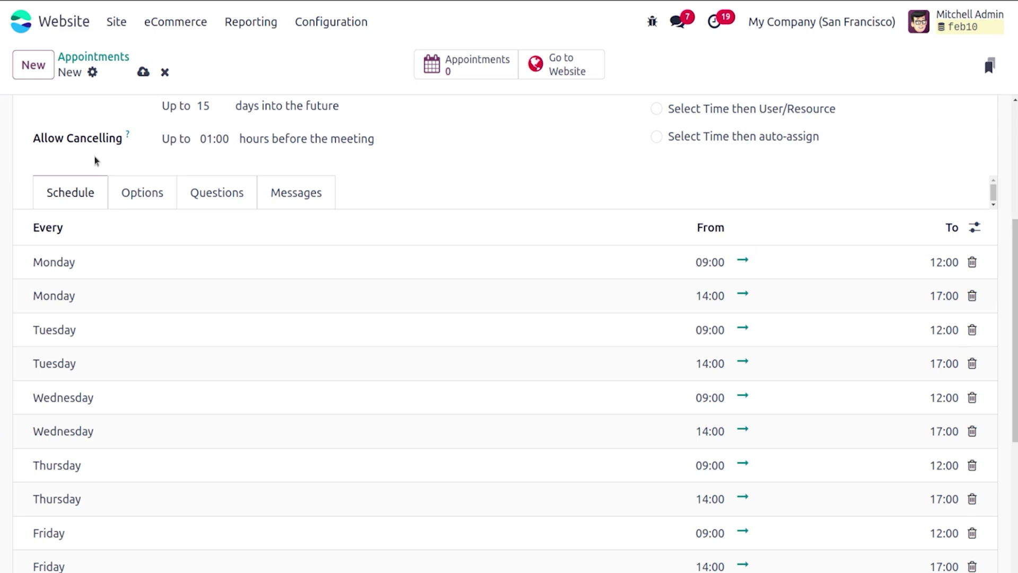
pyautogui.click(147, 197)
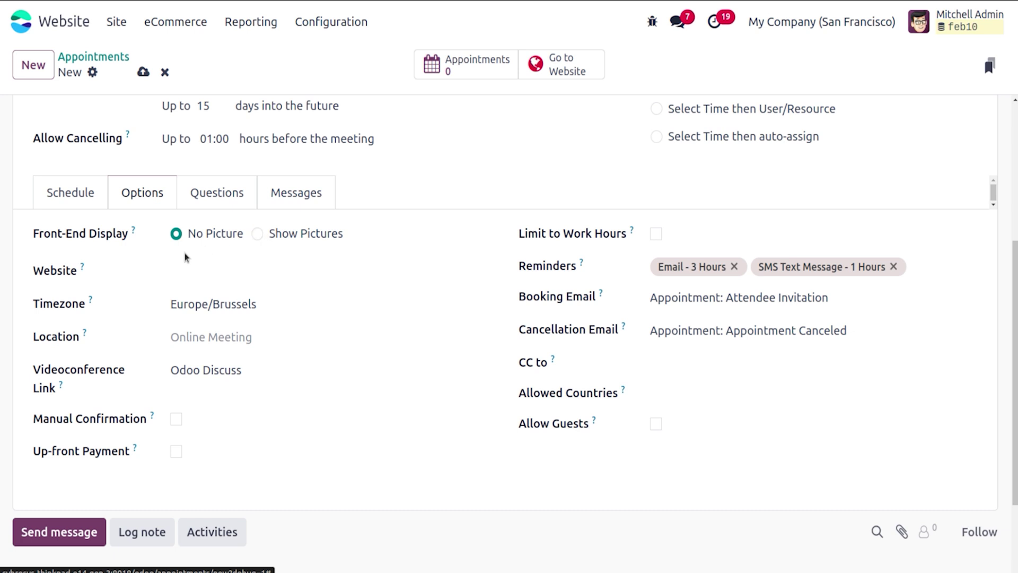
# Step: Review the website and location choices, then set the videoconference link to None
pyautogui.click(195, 274)
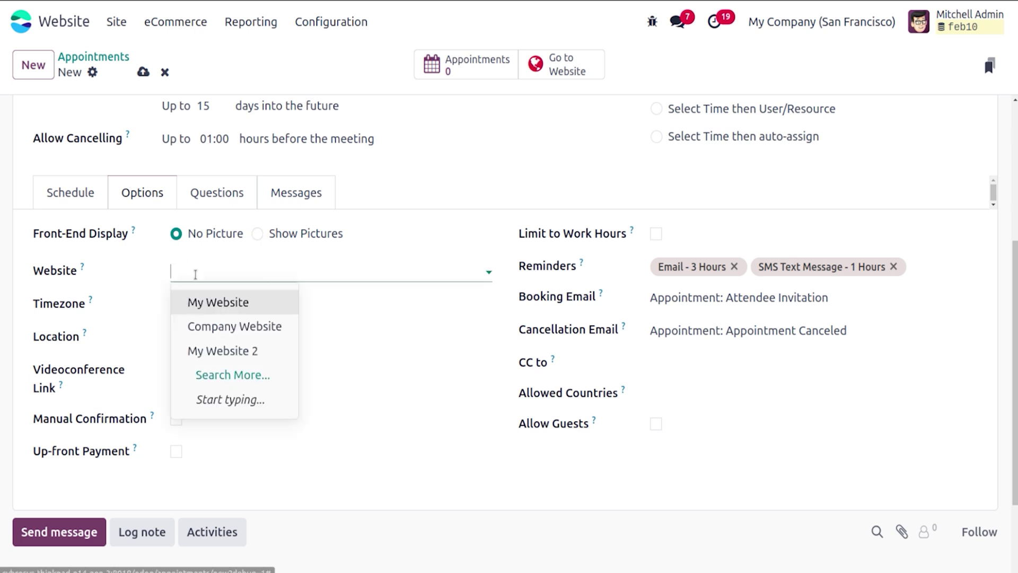
pyautogui.click(142, 273)
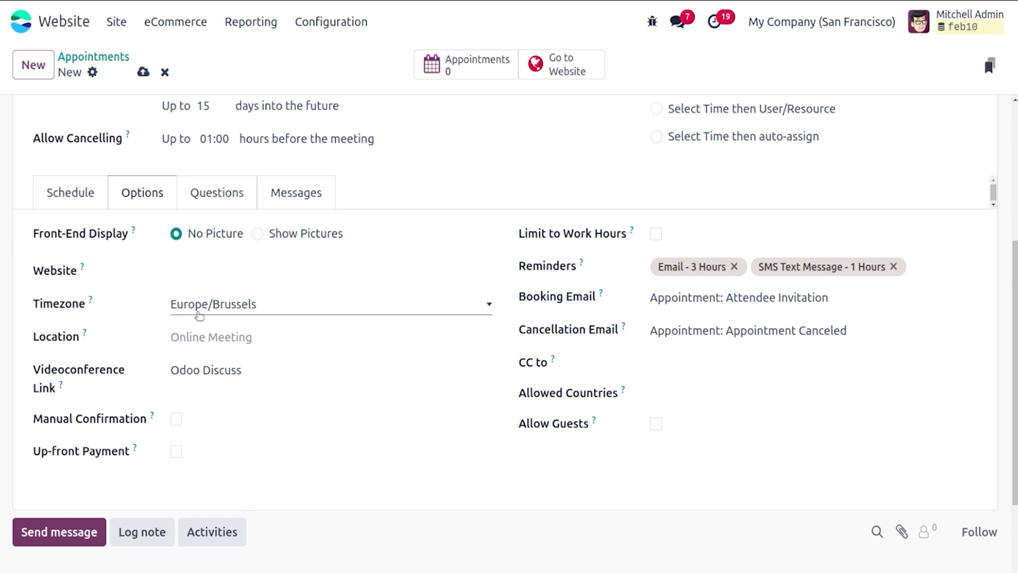
pyautogui.click(194, 337)
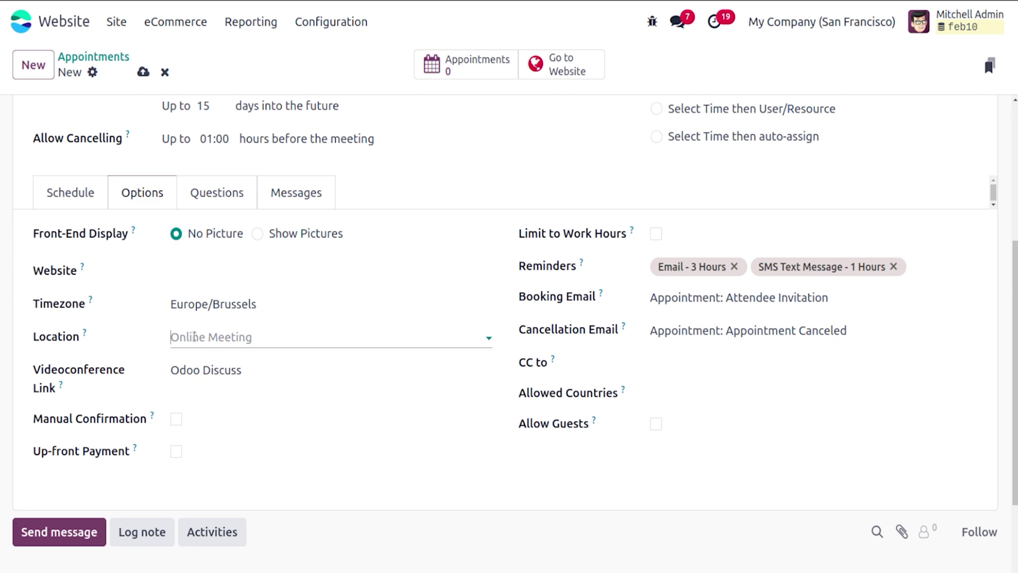
pyautogui.click(157, 331)
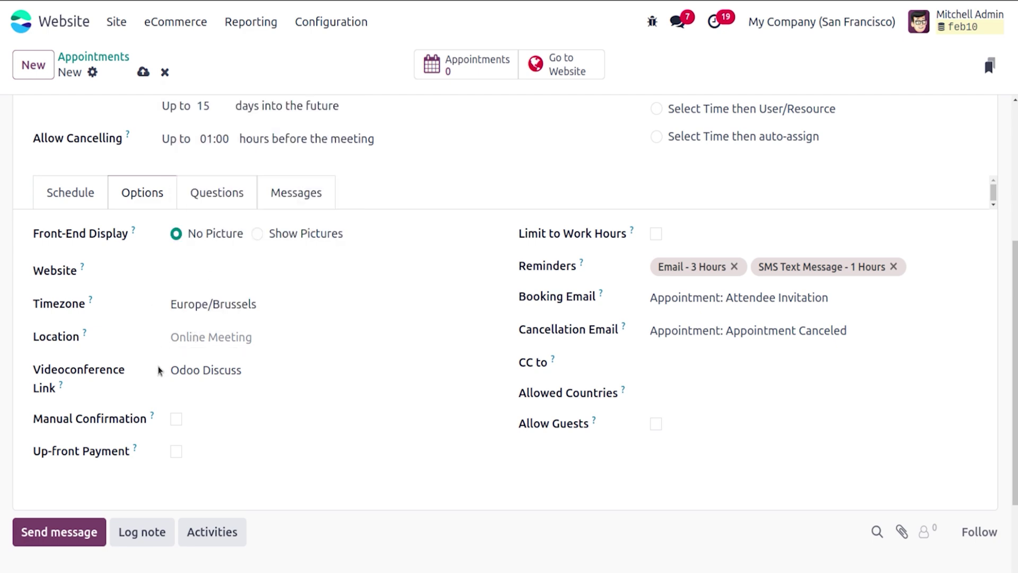
pyautogui.click(189, 376)
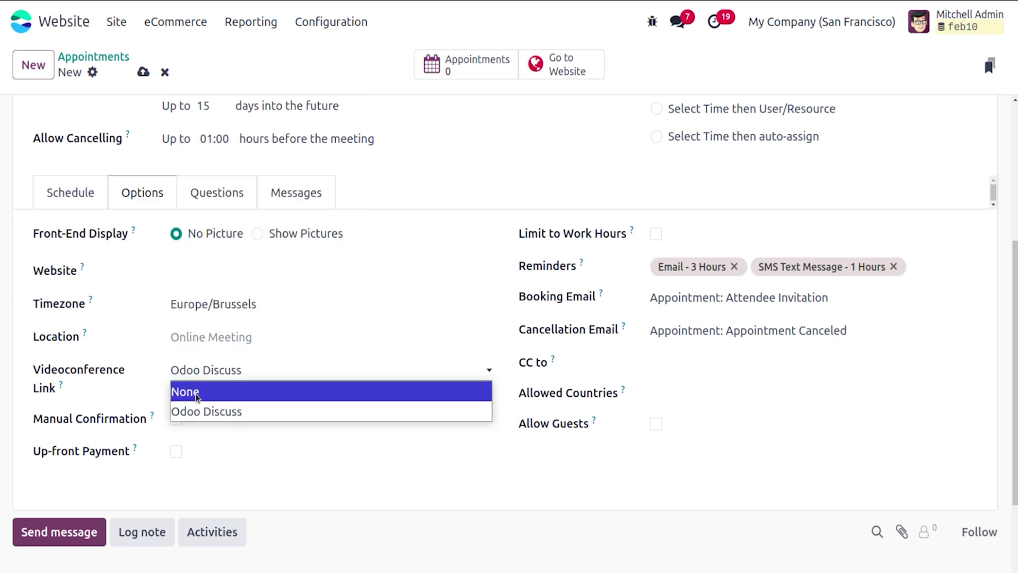
pyautogui.click(196, 393)
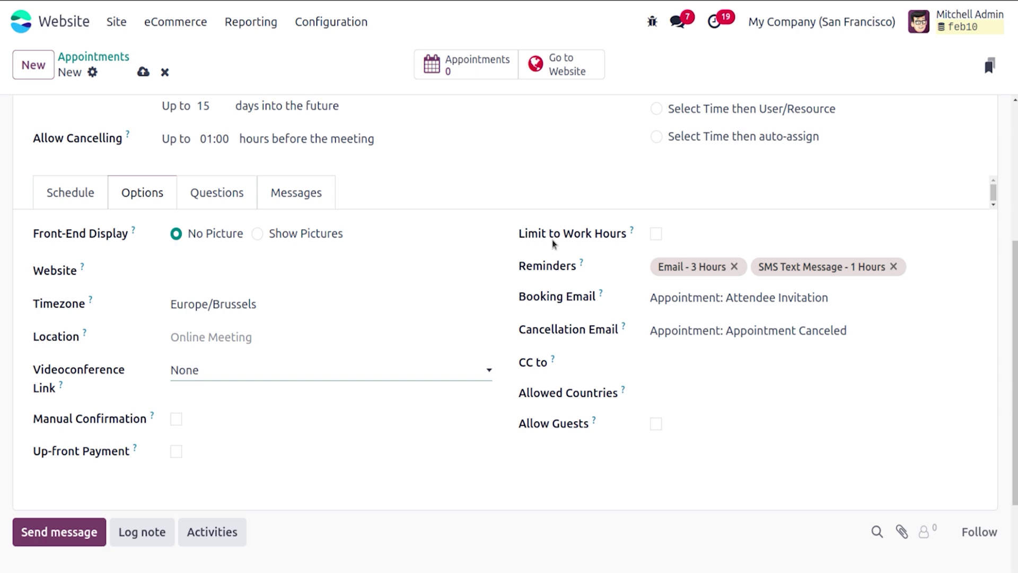
# Step: Turn Limit to Work Hours on and back off
pyautogui.click(658, 234)
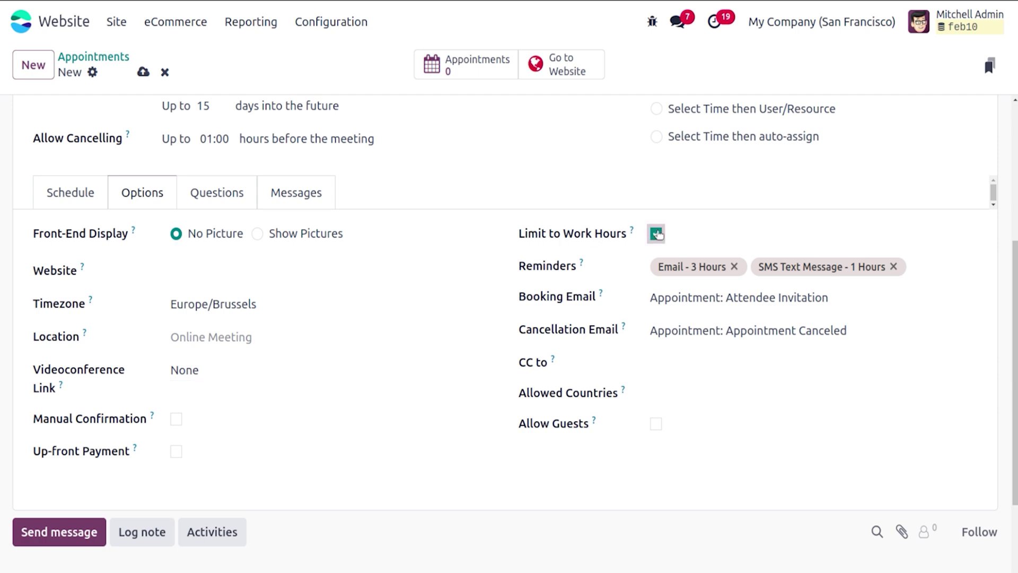
pyautogui.click(658, 235)
pyautogui.moveTo(602, 296)
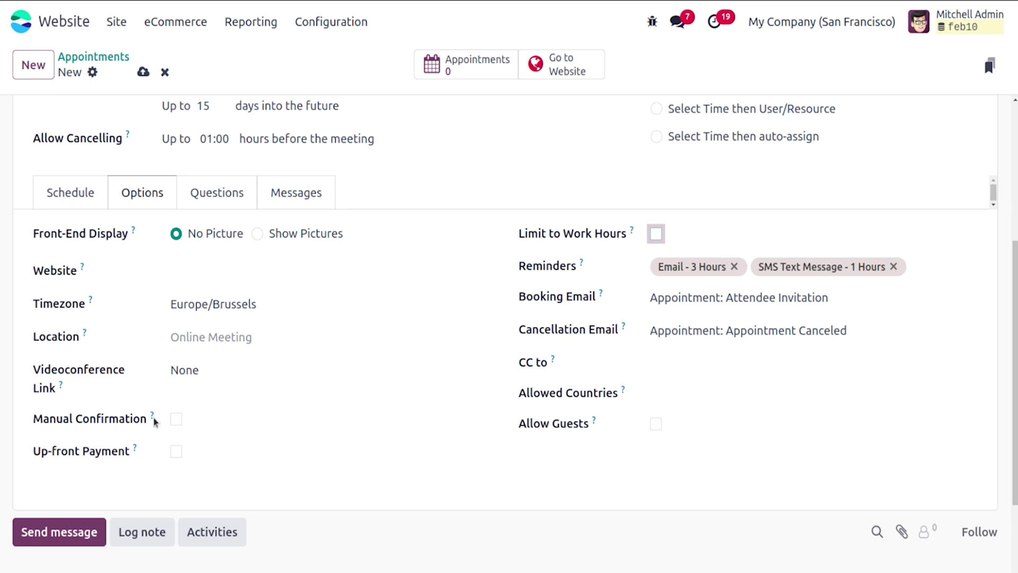
# Step: Turn on the up-front booking fee, check its amount field, then turn it off again
pyautogui.moveTo(156, 419)
pyautogui.click(175, 451)
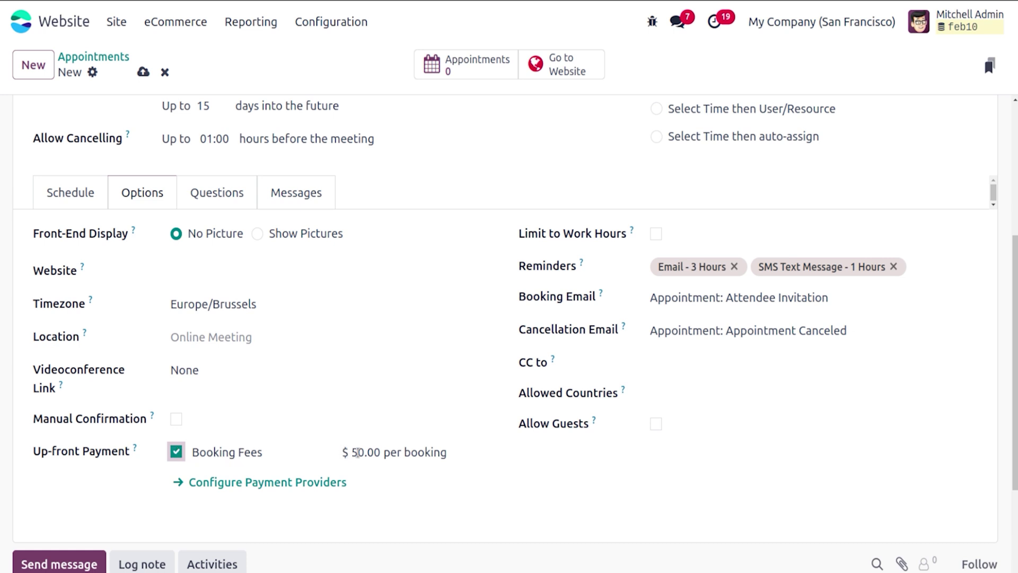
pyautogui.click(367, 451)
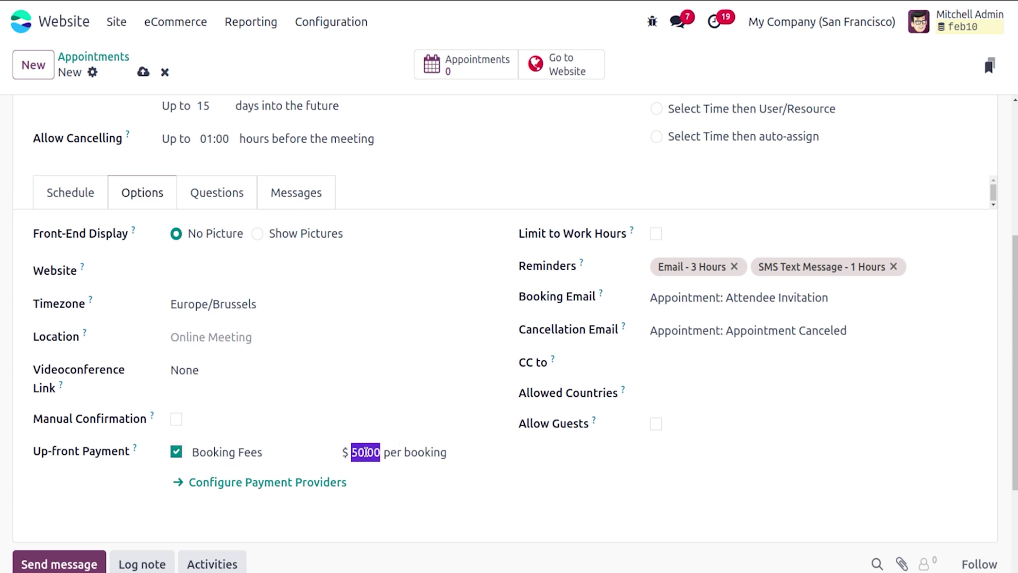
pyautogui.click(366, 452)
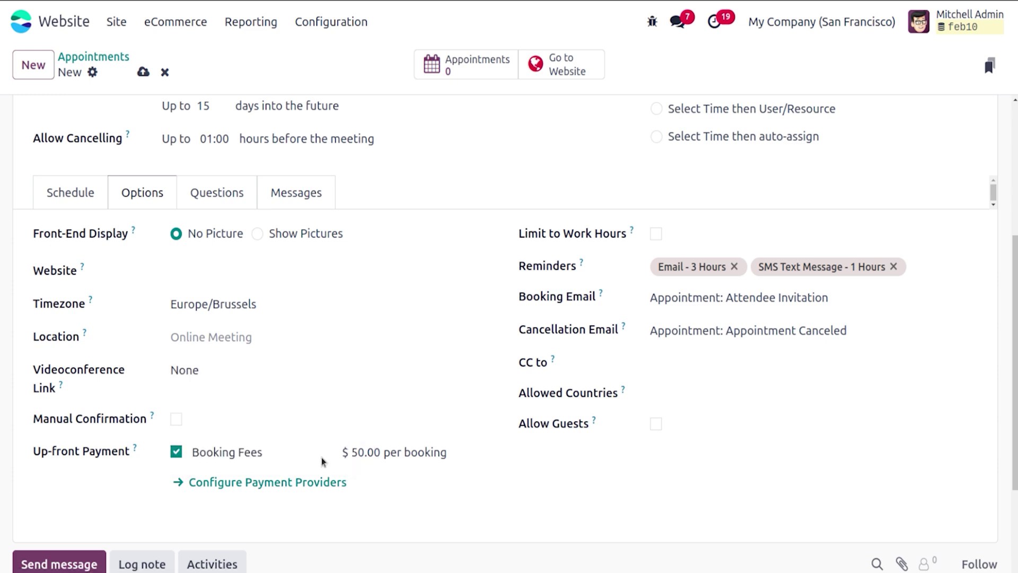
pyautogui.click(176, 451)
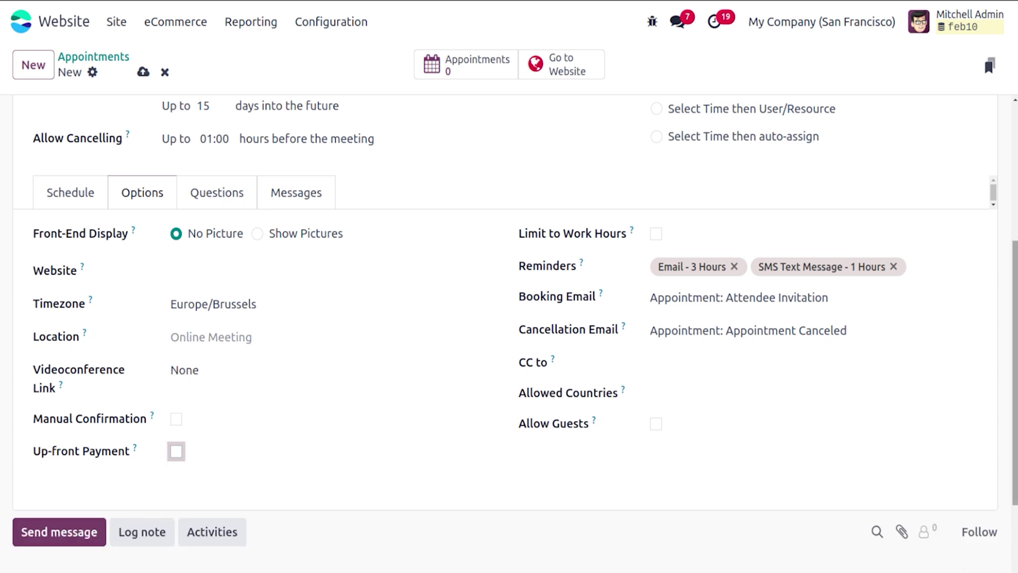
# Step: Review the Questions and Messages tabs, save the appointment type, and go to Site > Homepage
pyautogui.moveTo(1015, 395); pyautogui.dragTo(1015, 258)
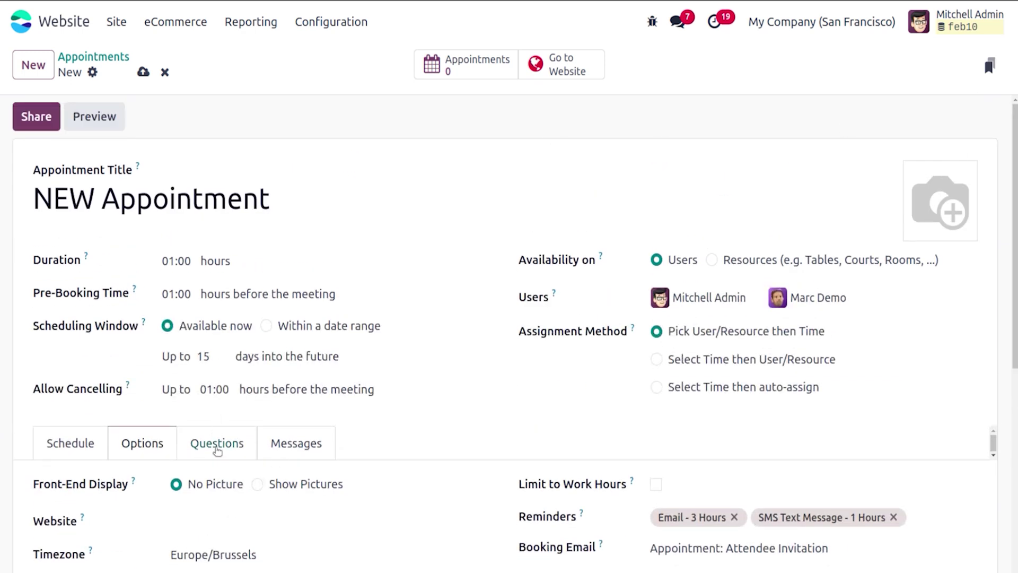
pyautogui.click(217, 448)
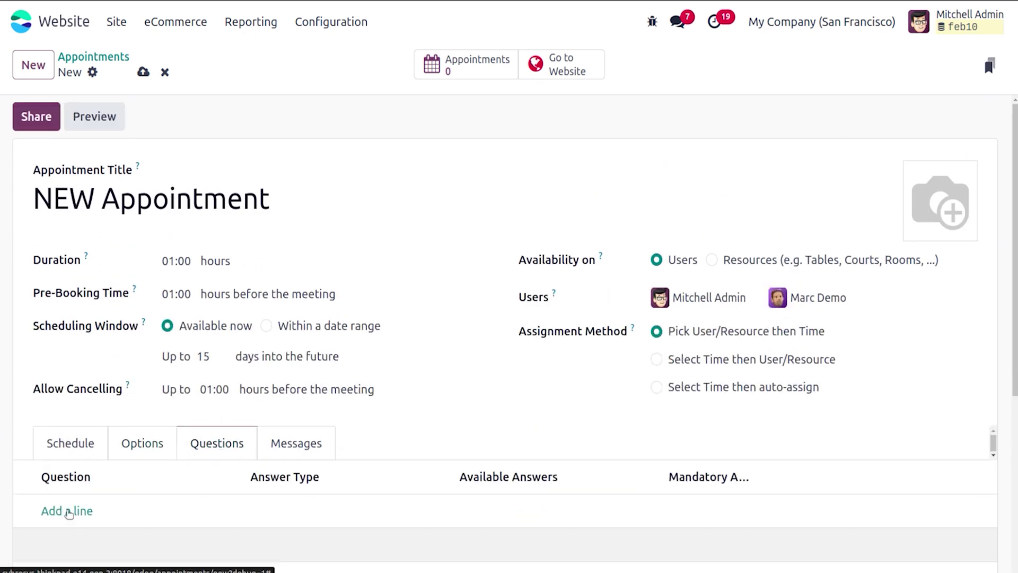
pyautogui.click(312, 457)
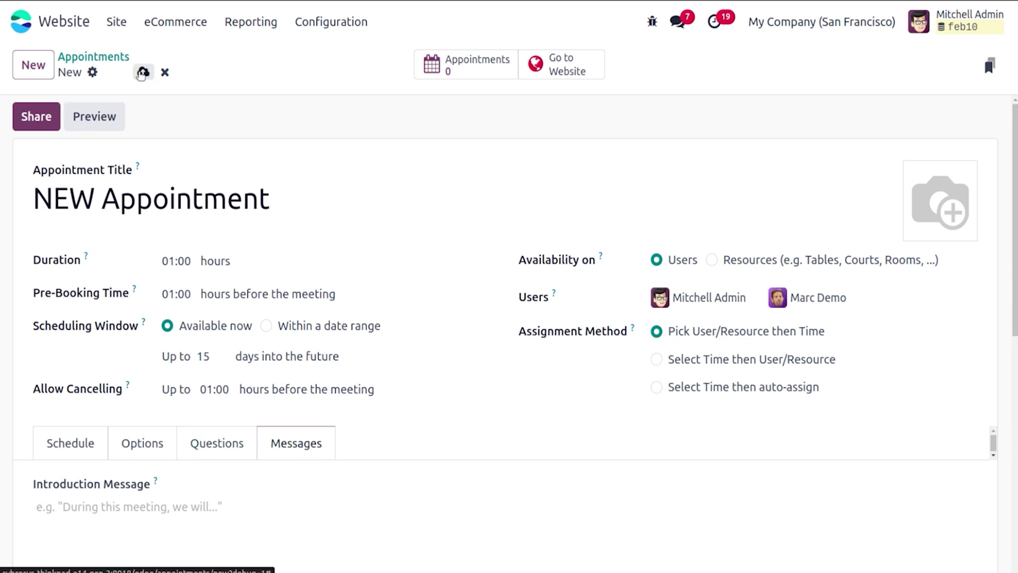
pyautogui.click(143, 71)
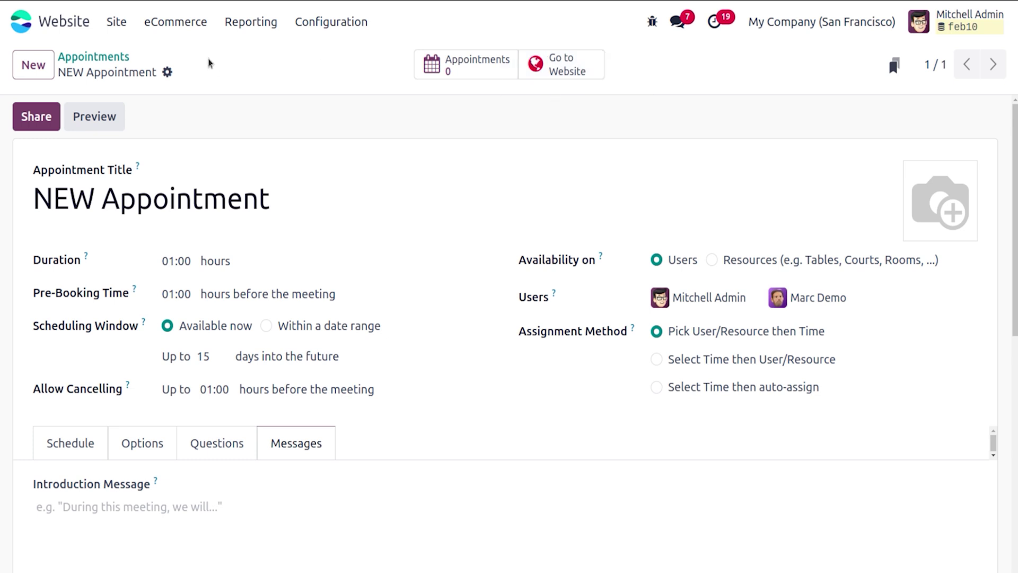
pyautogui.click(116, 21)
pyautogui.click(139, 62)
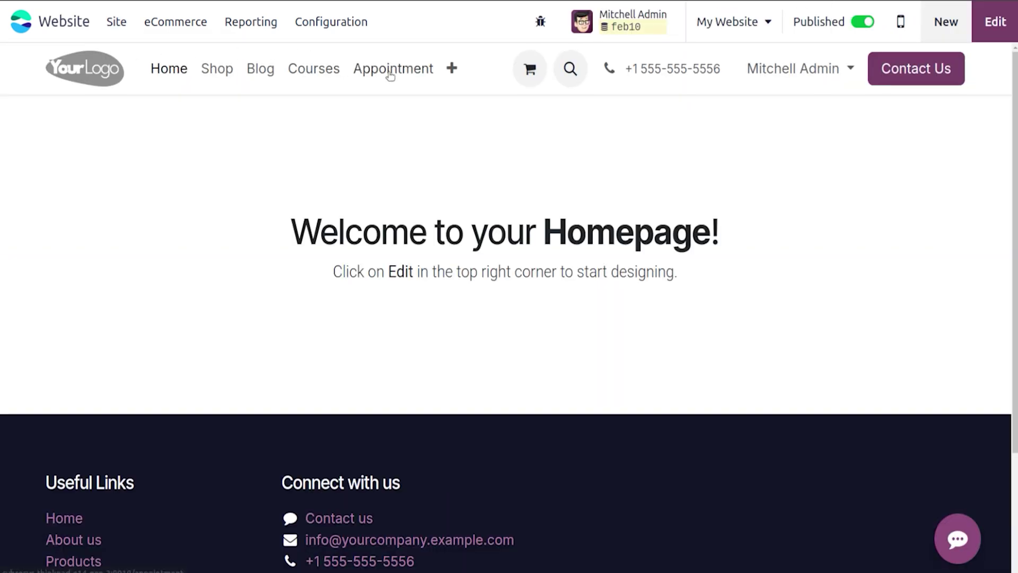
# Step: Open the NEW Appointment booking page from the Appointment page and publish it
pyautogui.click(389, 72)
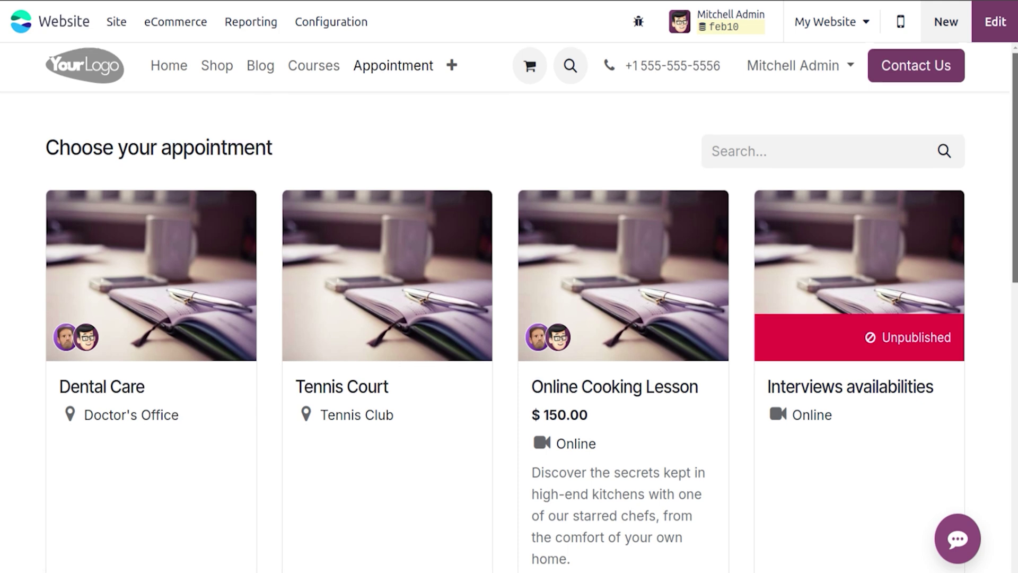
pyautogui.scroll(-7, 509, 308)
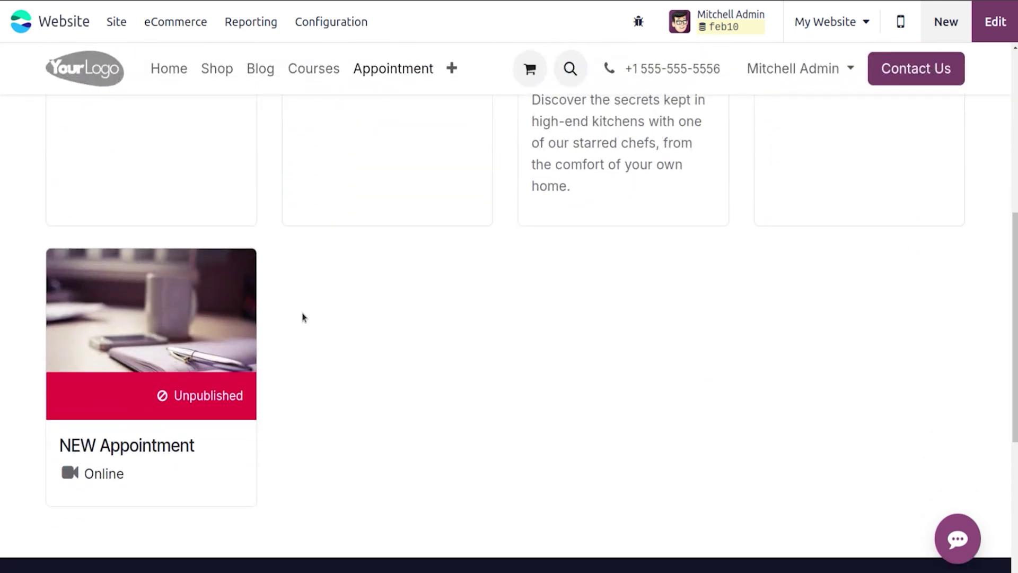
pyautogui.click(179, 359)
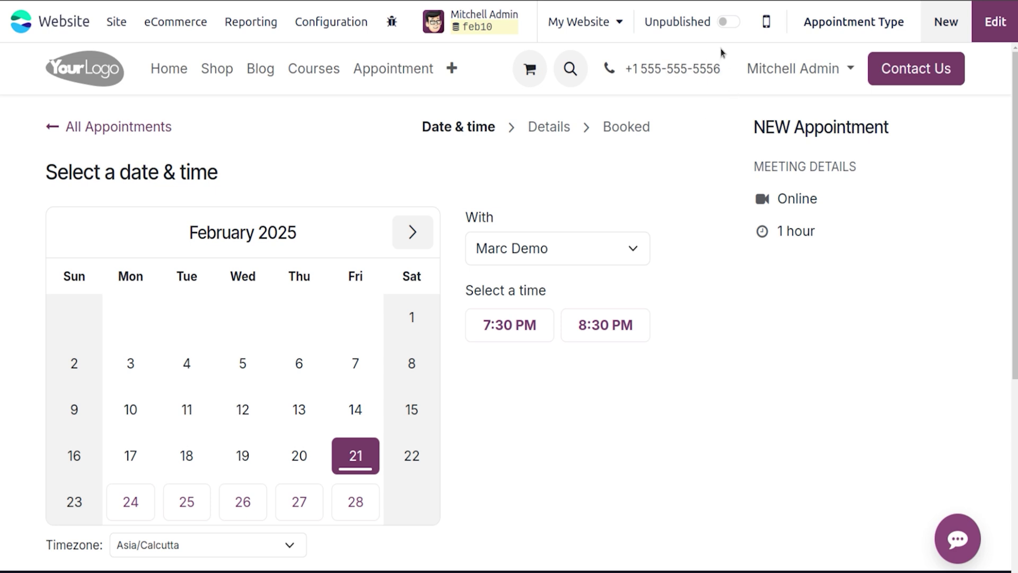
pyautogui.click(725, 23)
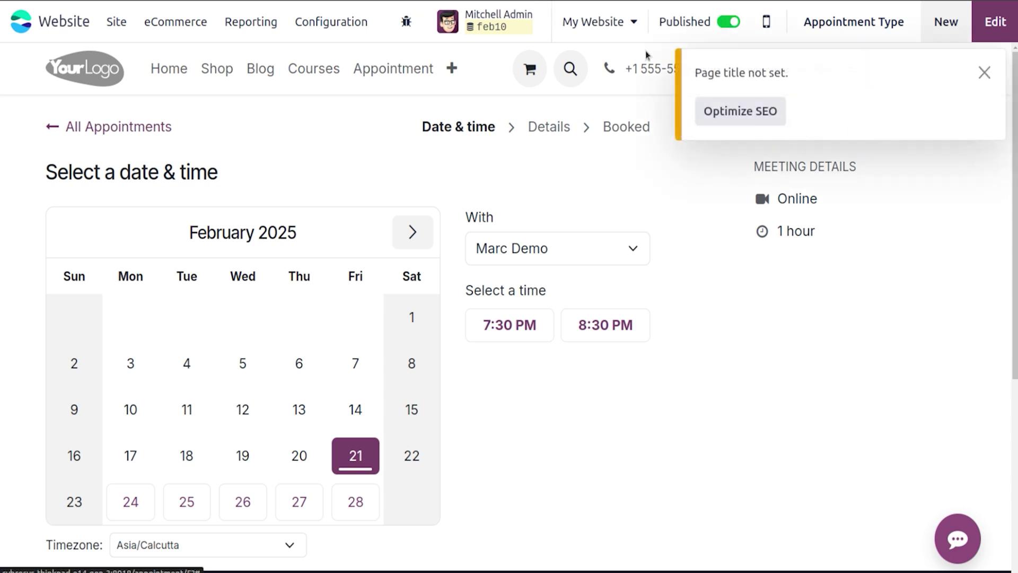
pyautogui.click(984, 72)
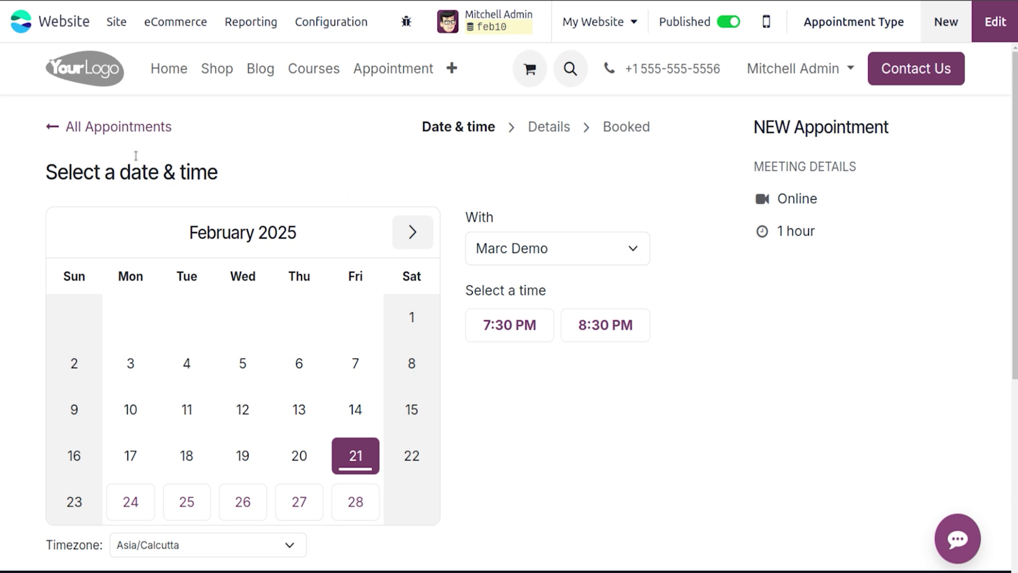
# Step: Choose the admin user as host and pick the 7:30 PM slot on Fri Feb 21, 2025
pyautogui.click(504, 250)
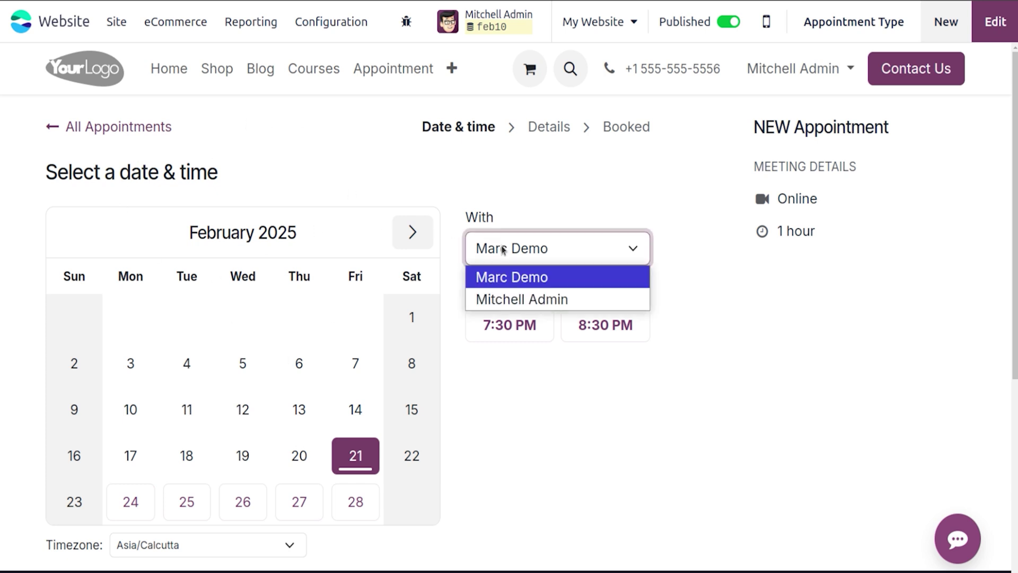
pyautogui.click(498, 299)
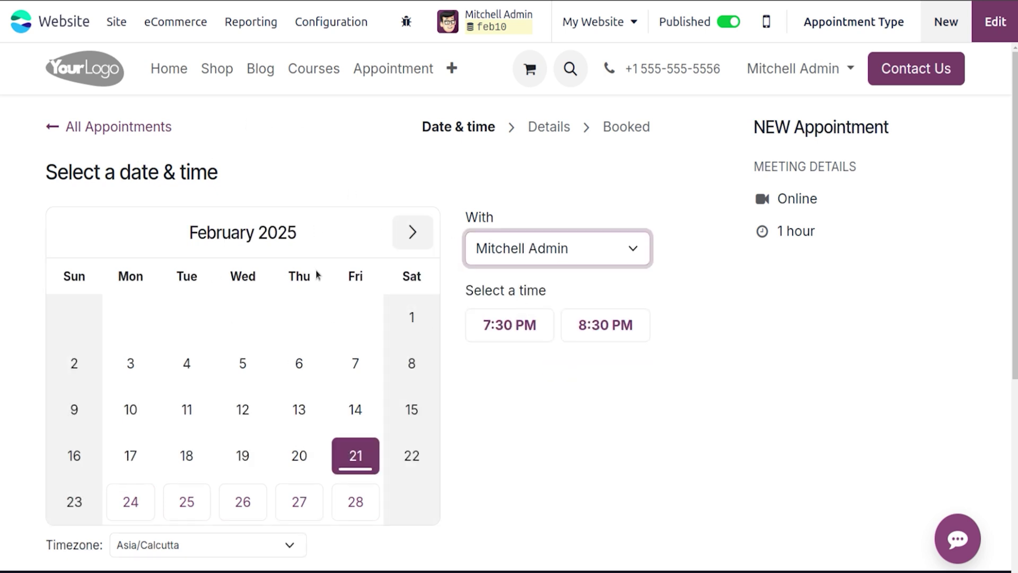
pyautogui.click(504, 326)
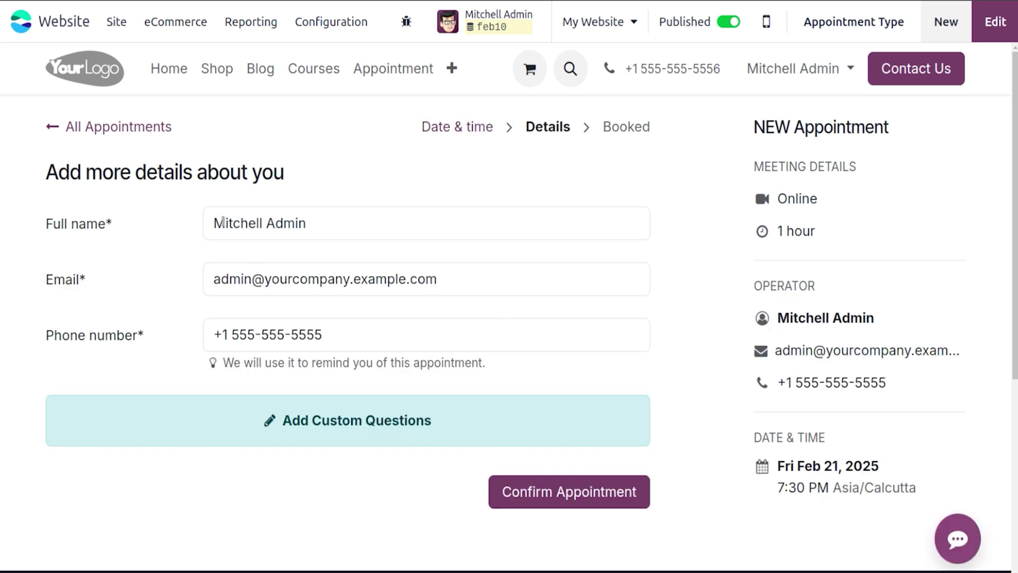
# Step: Replace the full name, email and phone number with the new customer's details and confirm the booking
pyautogui.tripleClick(223, 223)
pyautogui.write('Joel')
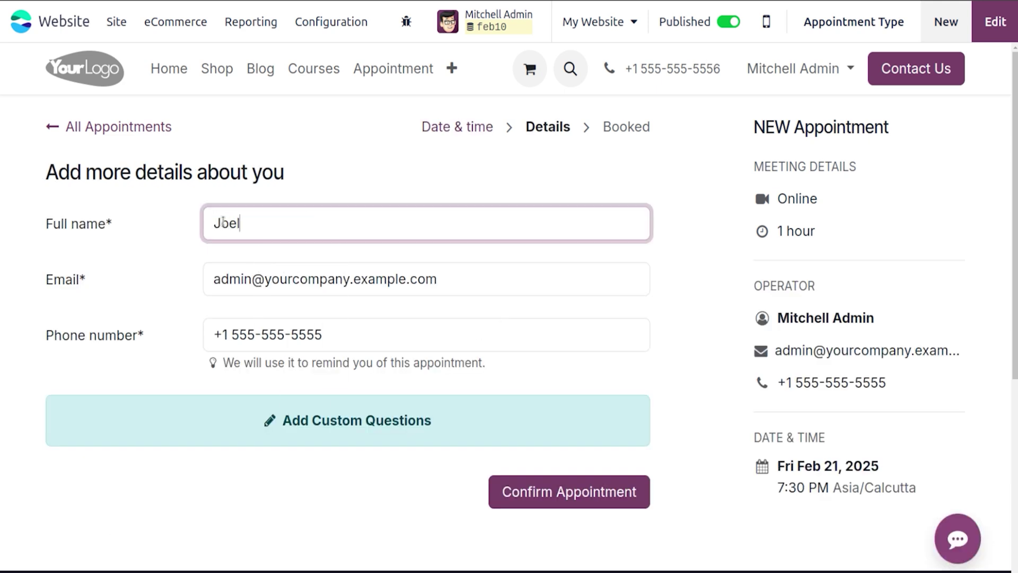
pyautogui.tripleClick(227, 276)
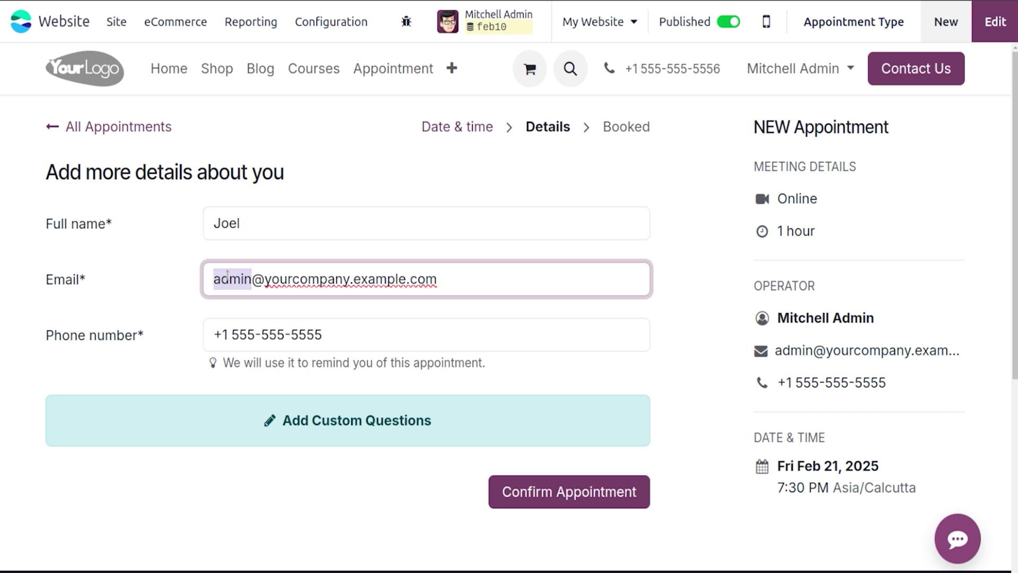
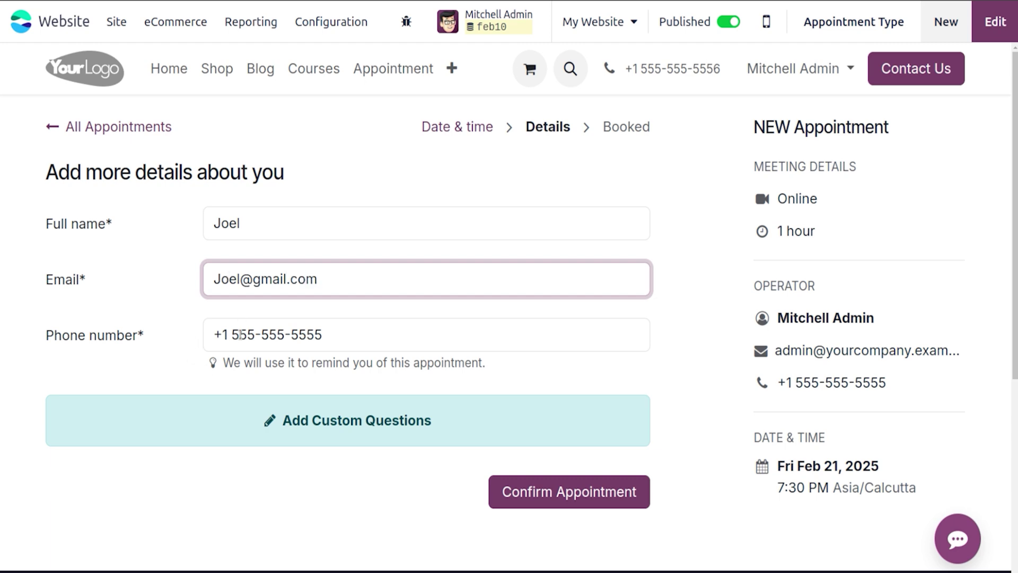
pyautogui.tripleClick(240, 334)
pyautogui.write('33333333')
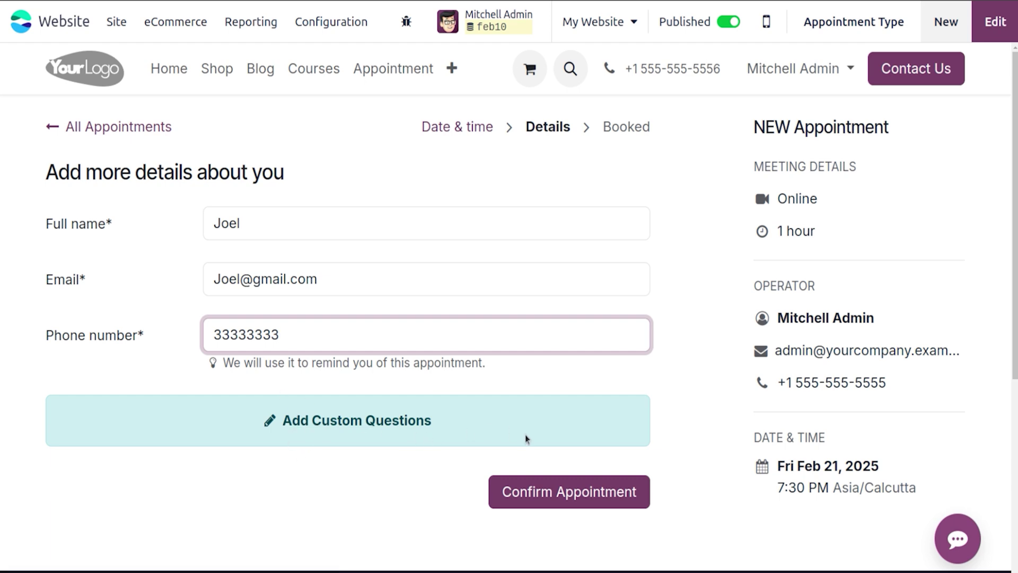
pyautogui.click(577, 493)
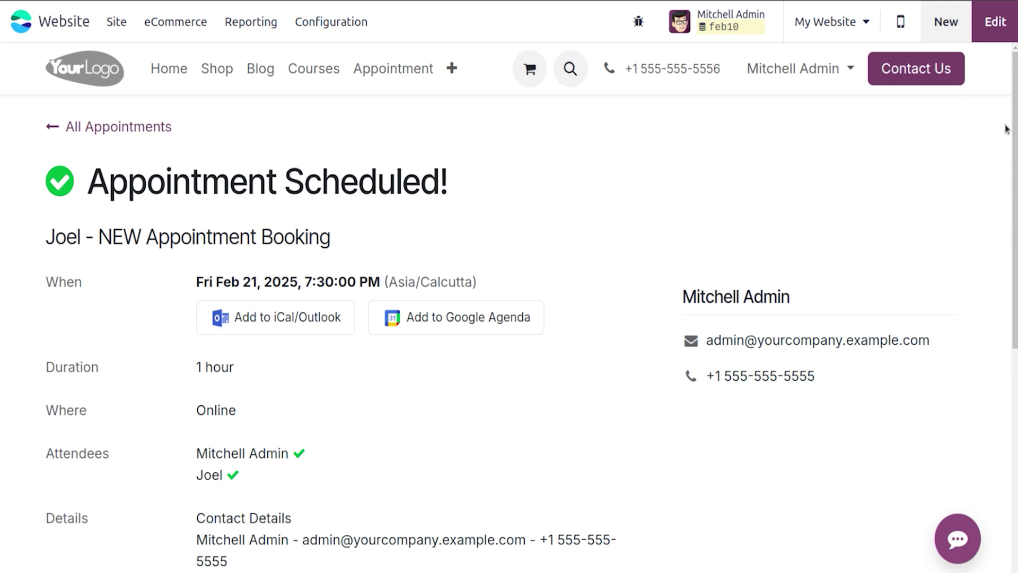
# Step: Review the confirmation page, then go to Configuration > Appointments to see NEW Appointment's meeting count
pyautogui.scroll(-3, 1006, 129)
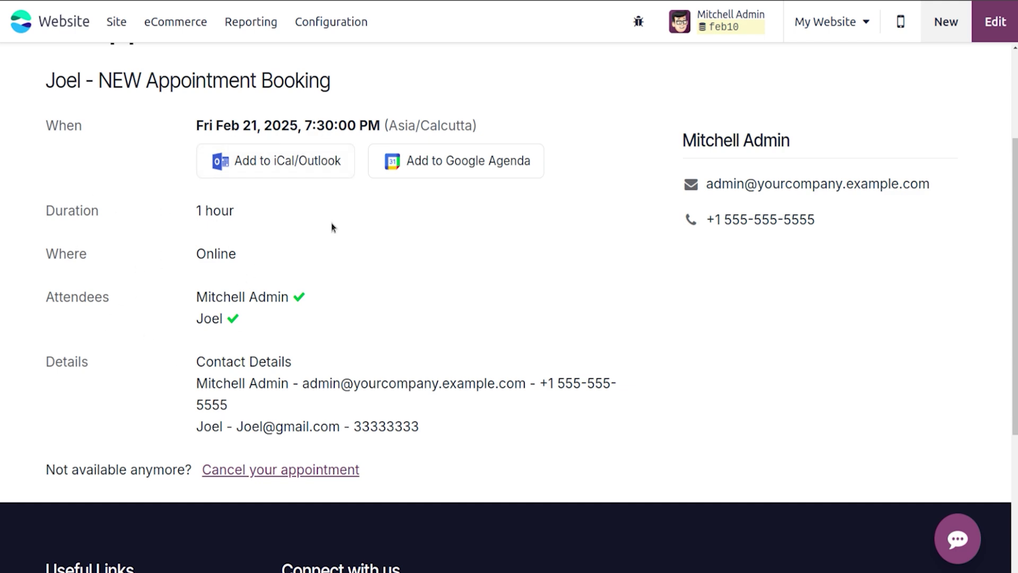
pyautogui.scroll(3, 990, 250)
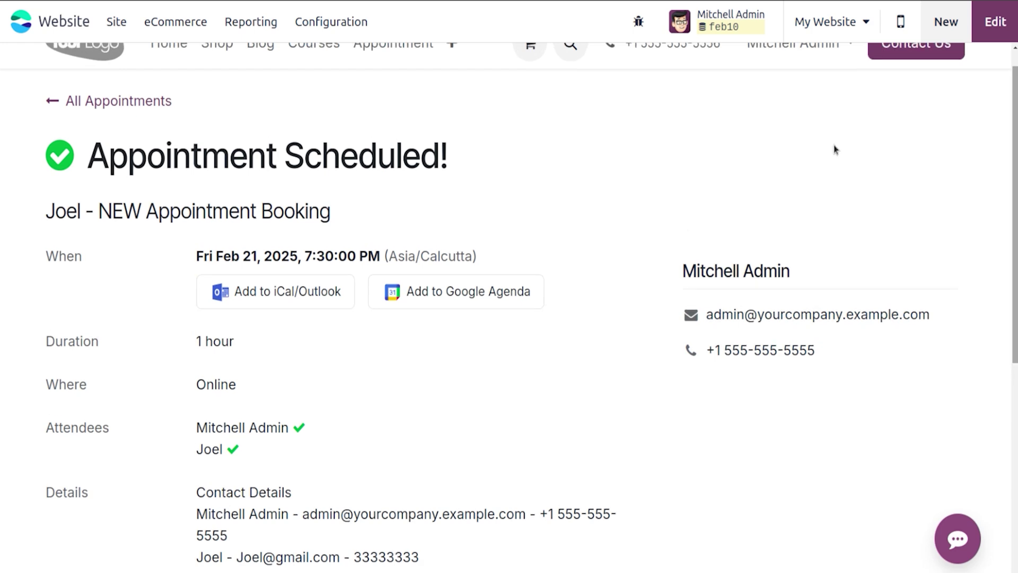
pyautogui.click(336, 22)
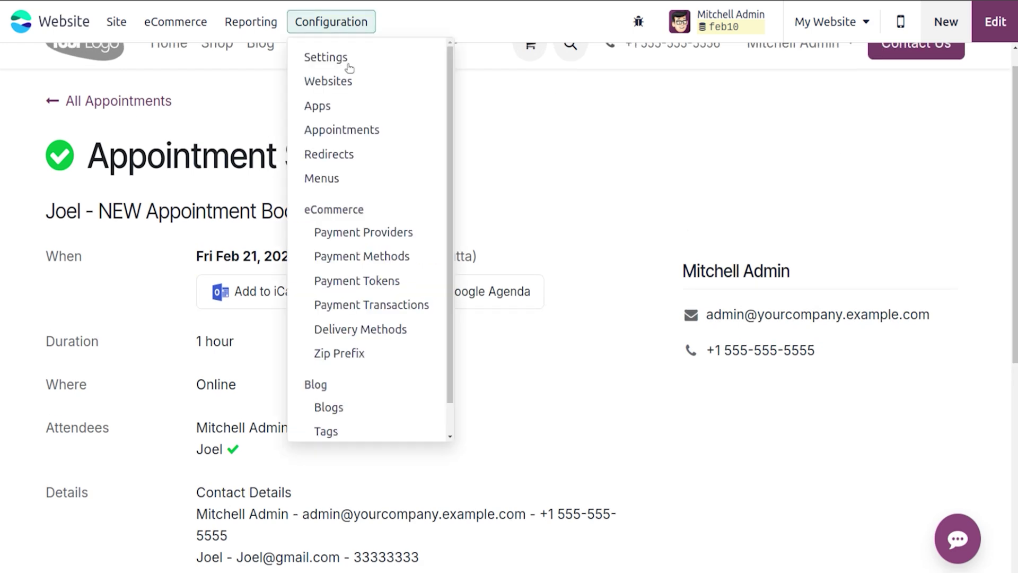
pyautogui.click(372, 130)
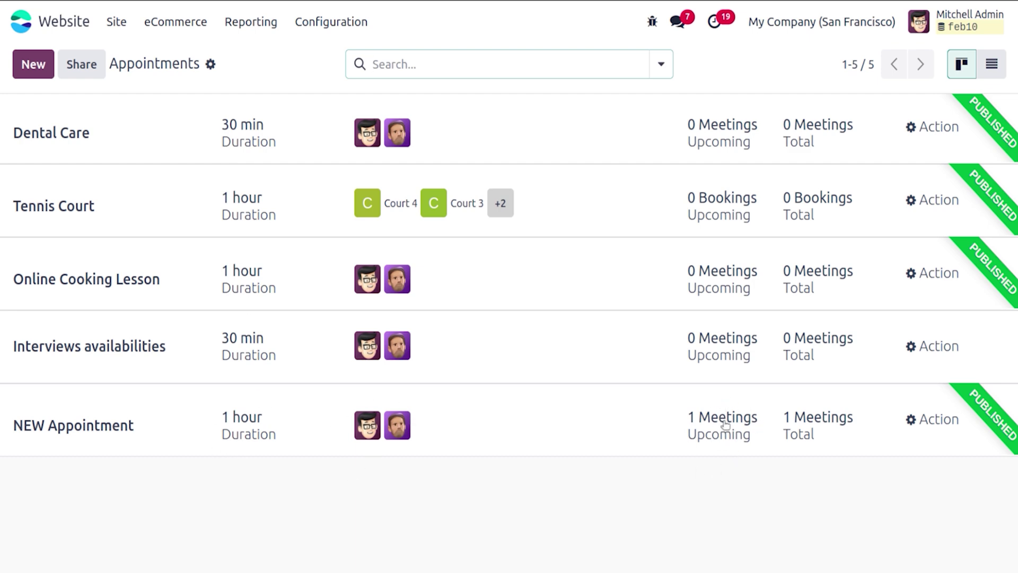
# Step: Open NEW Appointment's Staff Bookings and view the Feb 21, 7:30–8:30 PM booking details
pyautogui.click(590, 413)
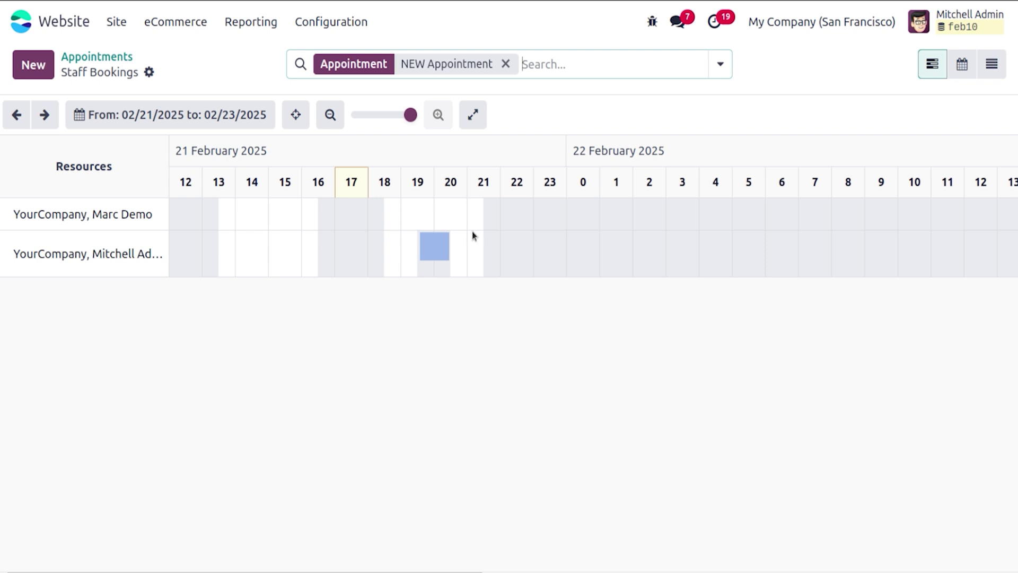
pyautogui.click(437, 255)
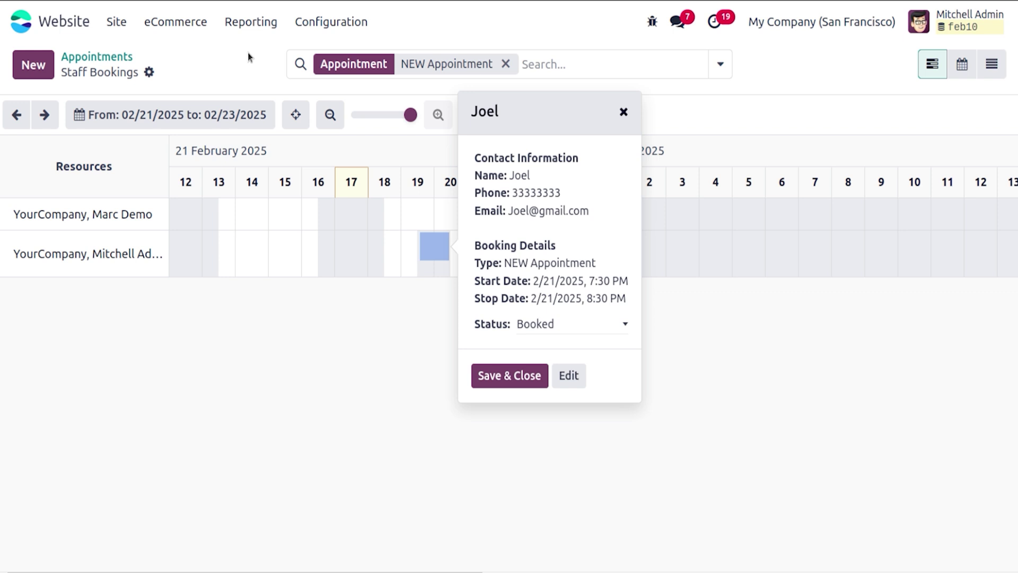
pyautogui.click(354, 24)
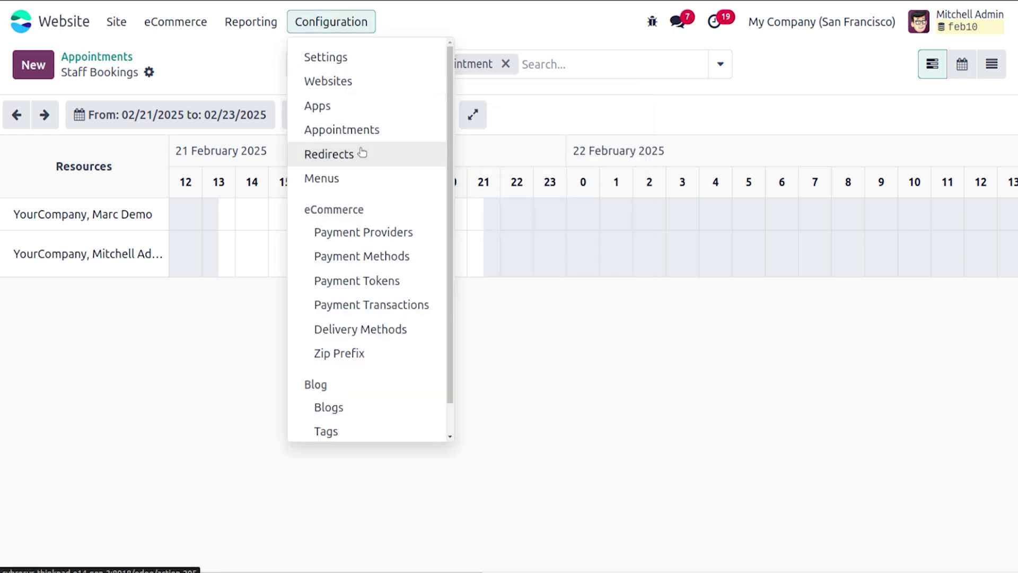
pyautogui.click(358, 153)
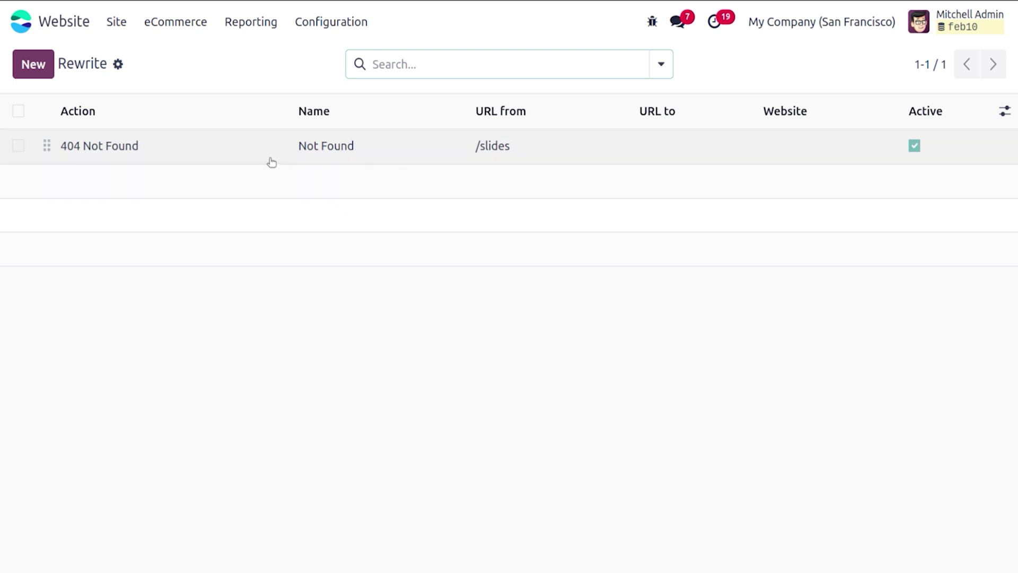
pyautogui.click(252, 162)
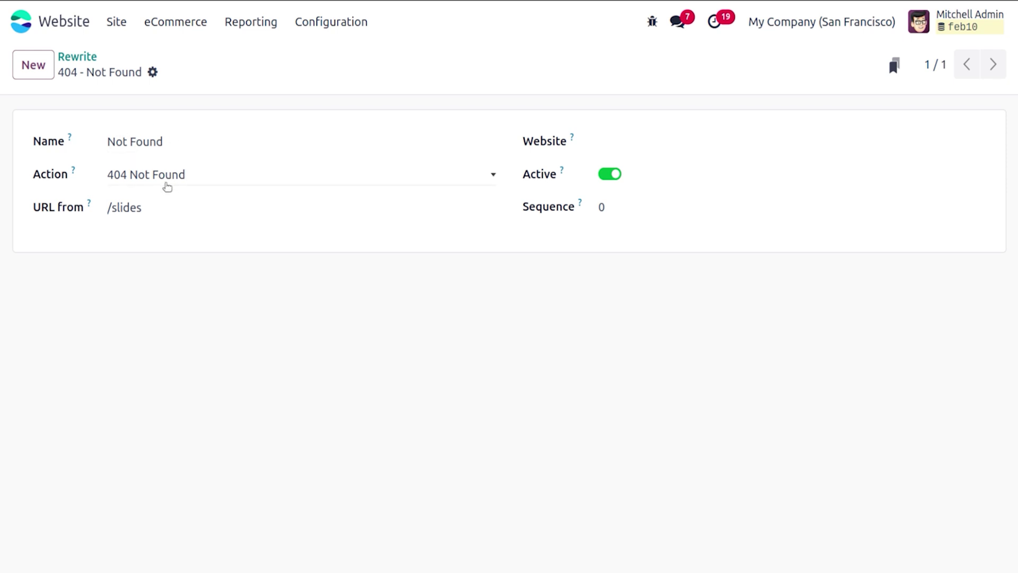
pyautogui.click(167, 186)
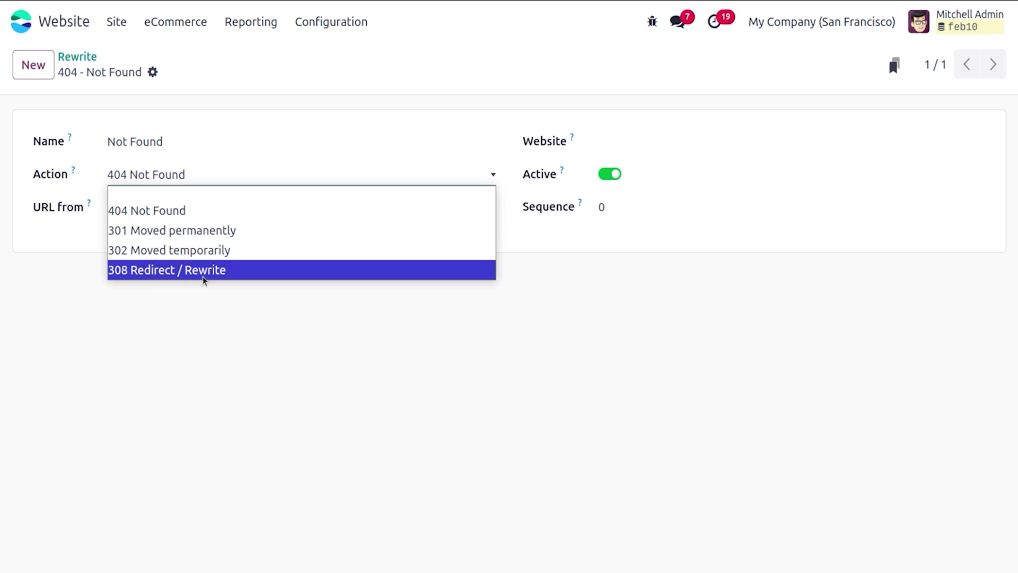
pyautogui.click(211, 297)
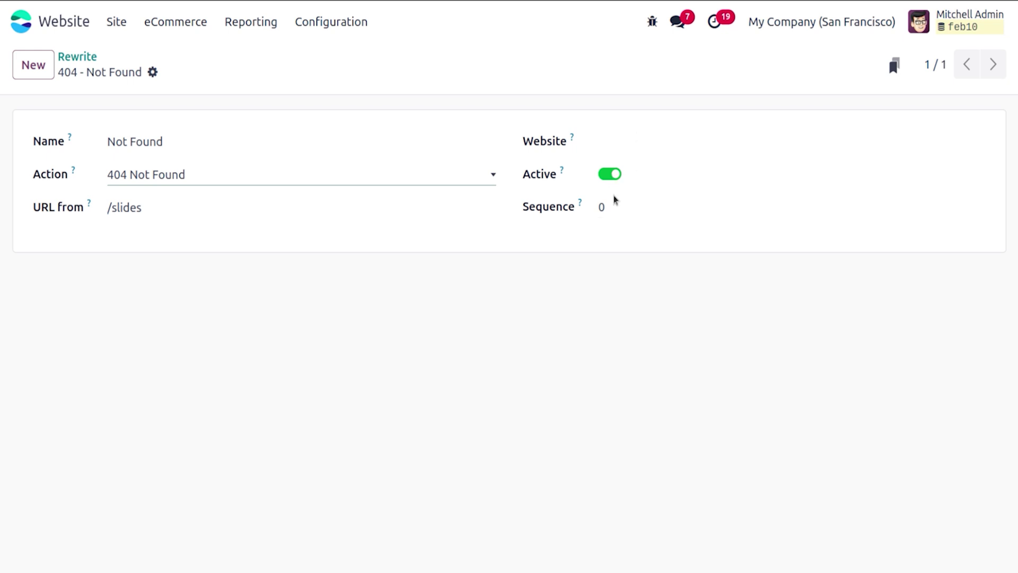
# Step: Go to the homepage, confirm the Courses page returns 404, then reopen Configuration > Redirects
pyautogui.click(94, 64)
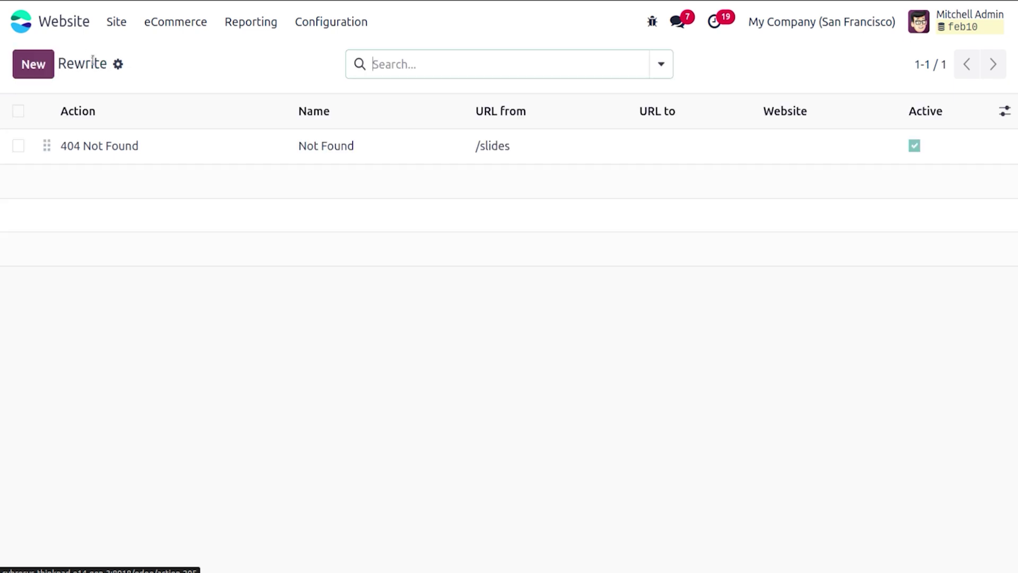
pyautogui.click(117, 26)
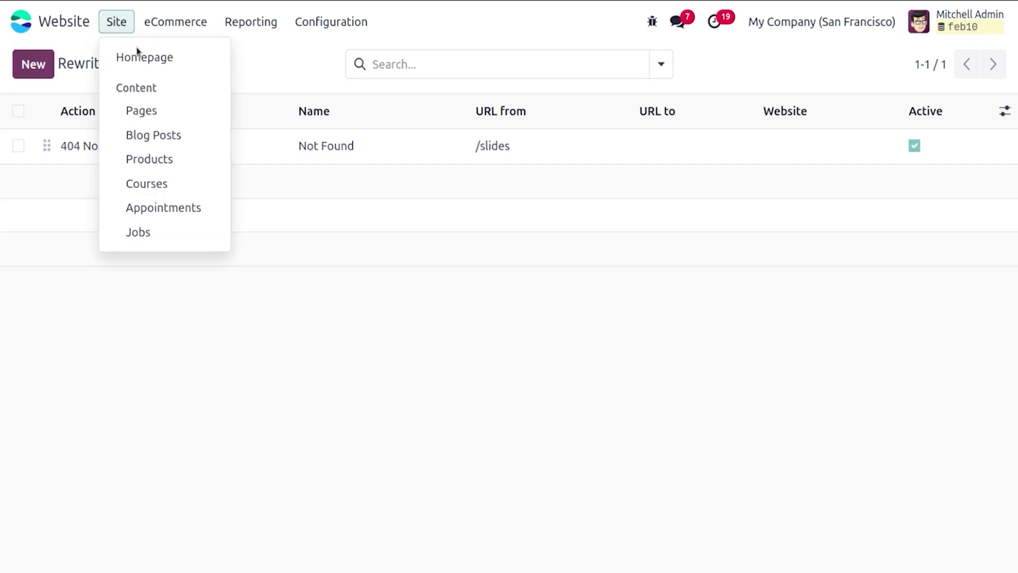
pyautogui.click(159, 64)
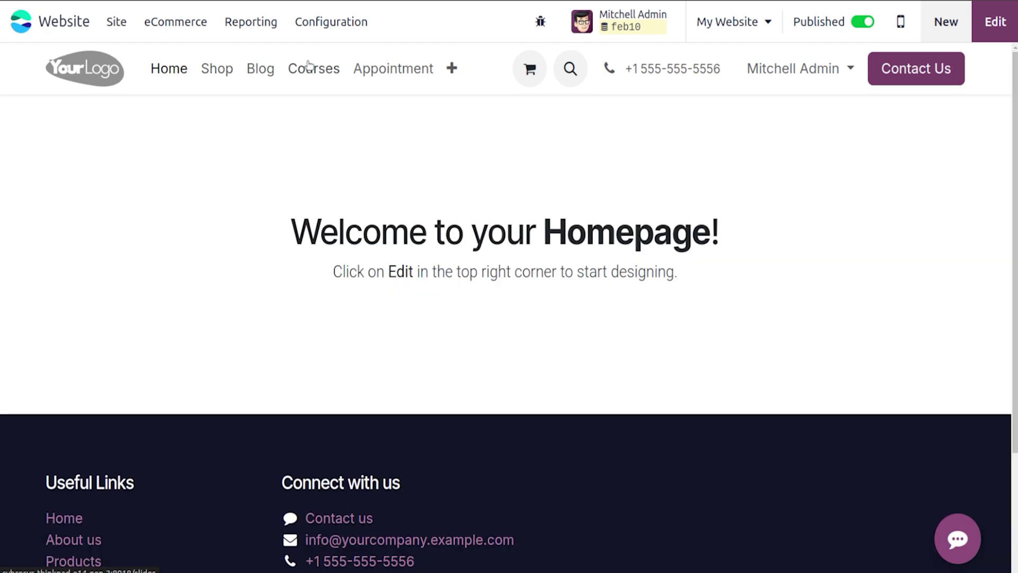
pyautogui.click(313, 70)
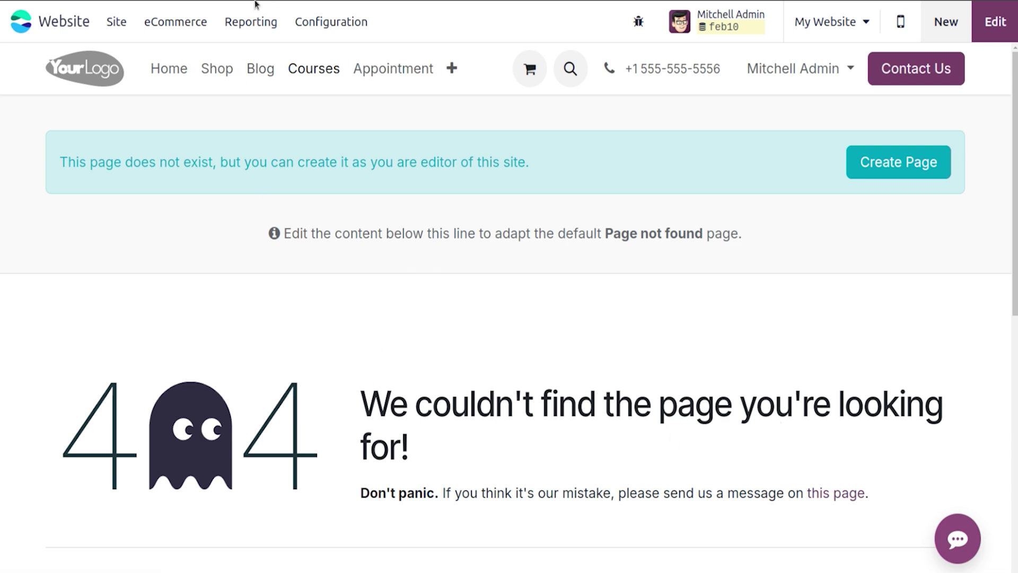
pyautogui.click(342, 32)
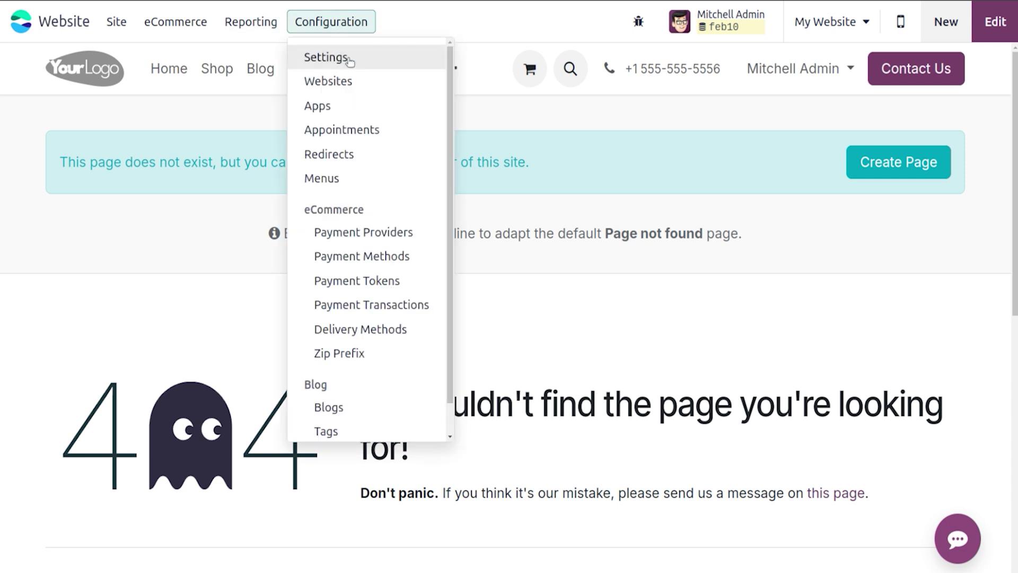
pyautogui.click(365, 154)
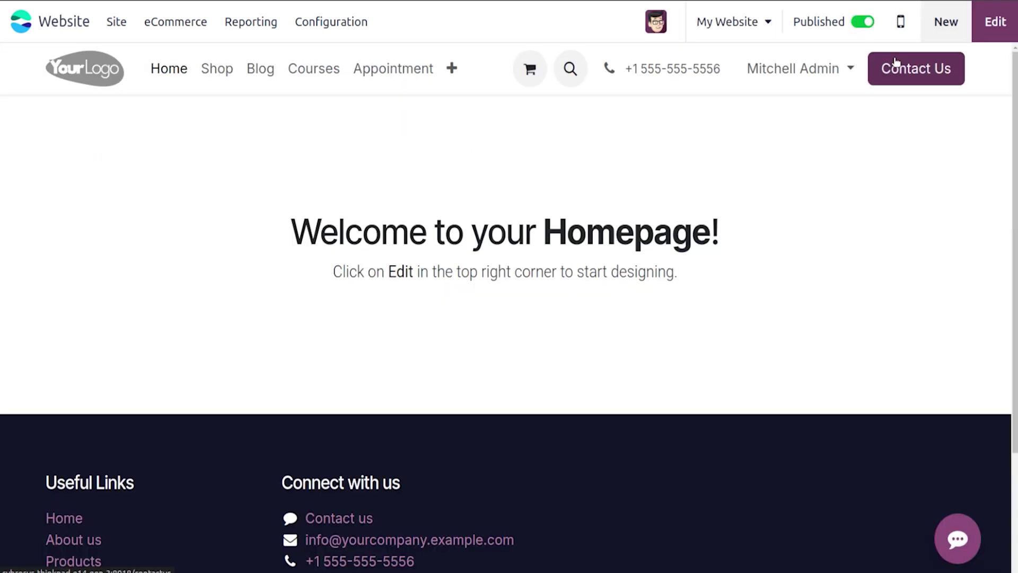
# Step: Browse the Shop product grid, return to Home, and bring up the eCommerce menu
pyautogui.click(223, 70)
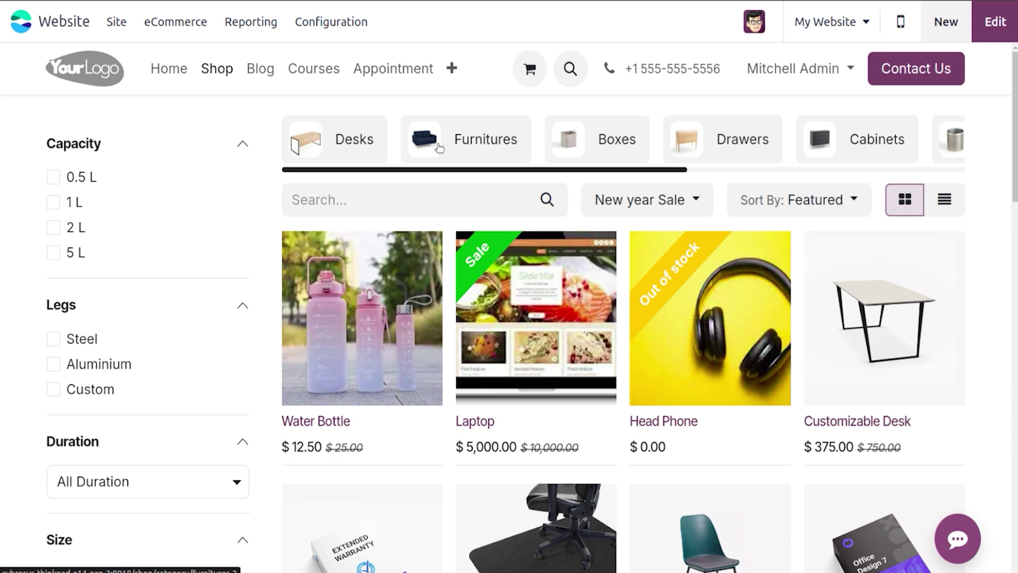
pyautogui.click(178, 65)
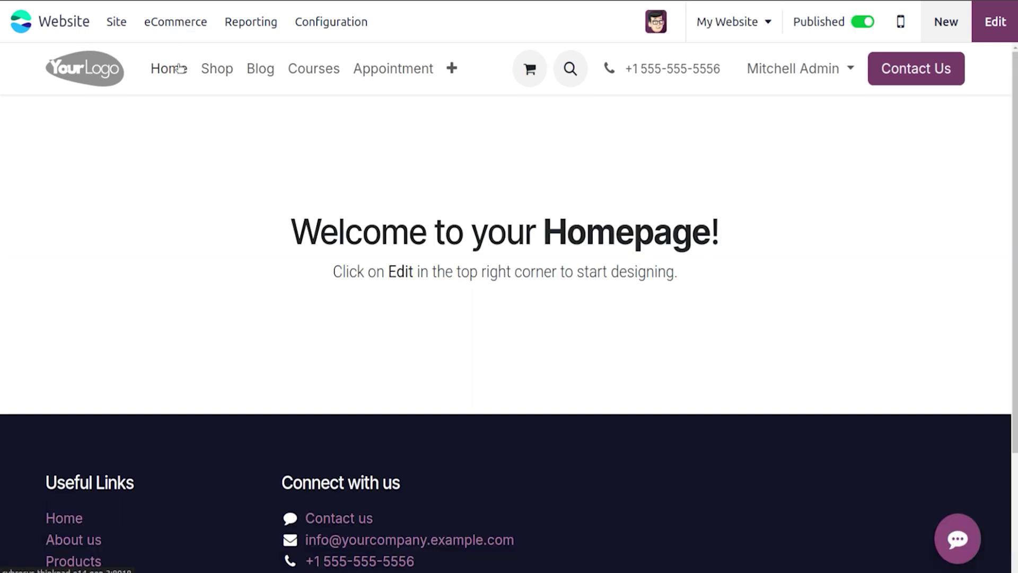
pyautogui.click(183, 22)
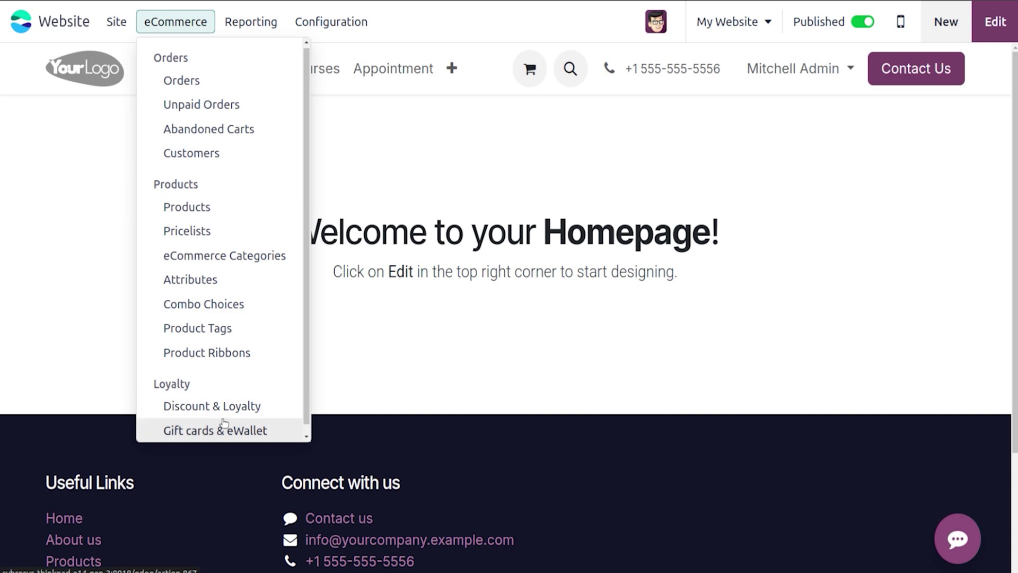
# Step: Open eCommerce > Products, try the List, Activity and search options, then return to Kanban view
pyautogui.click(210, 211)
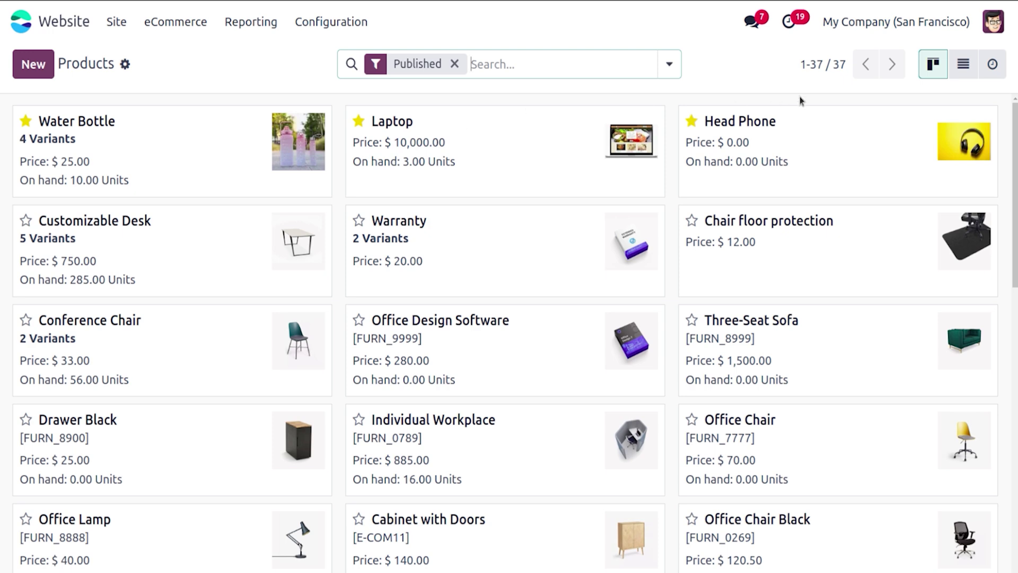
pyautogui.click(962, 64)
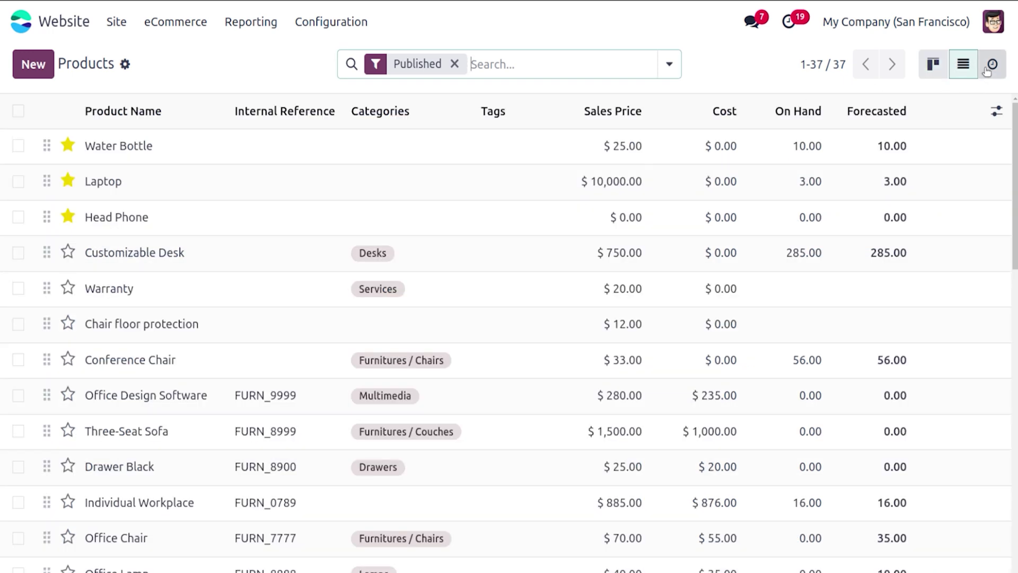
pyautogui.click(988, 69)
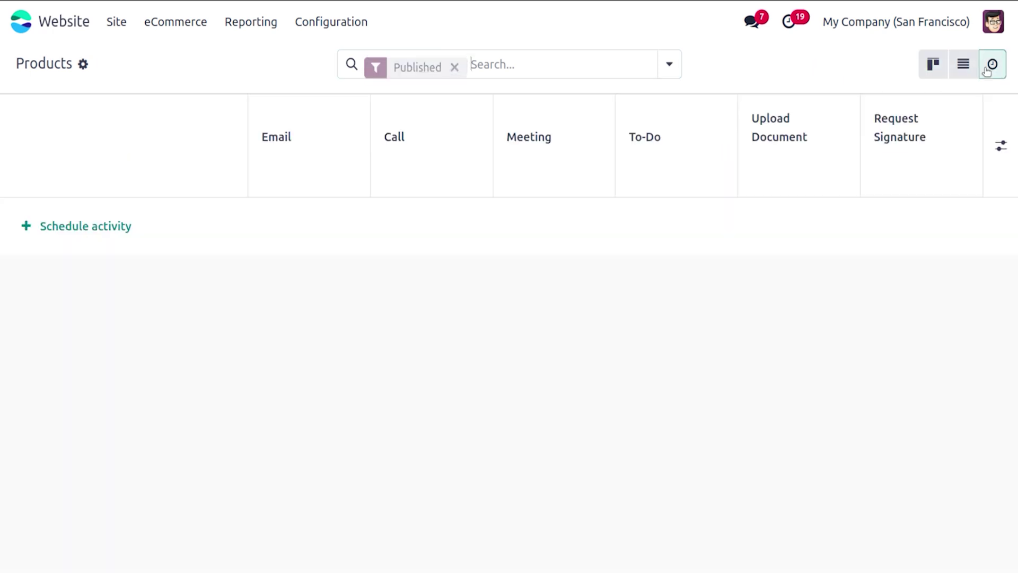
pyautogui.click(669, 62)
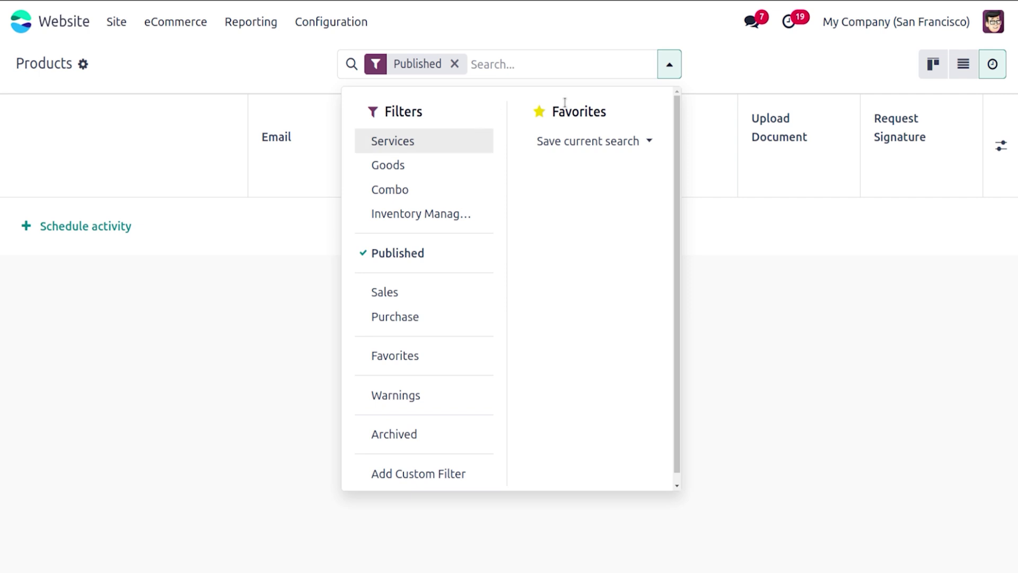
pyautogui.click(939, 75)
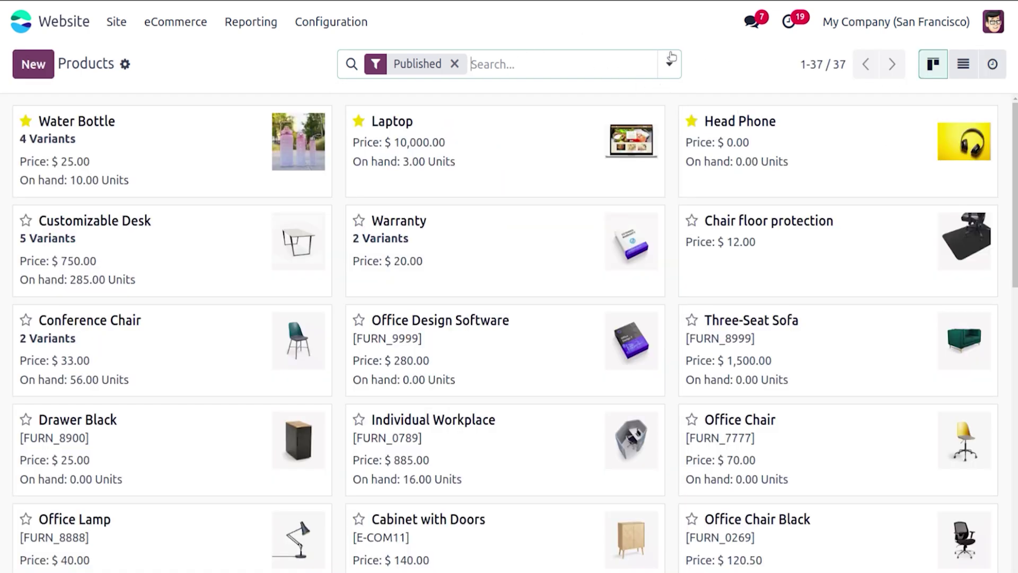
pyautogui.click(670, 59)
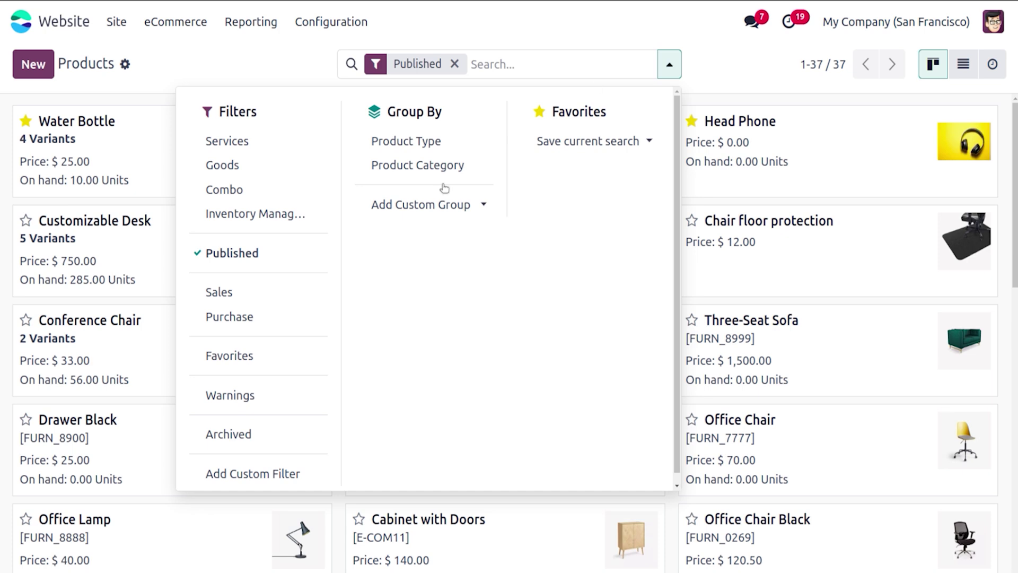
pyautogui.click(292, 77)
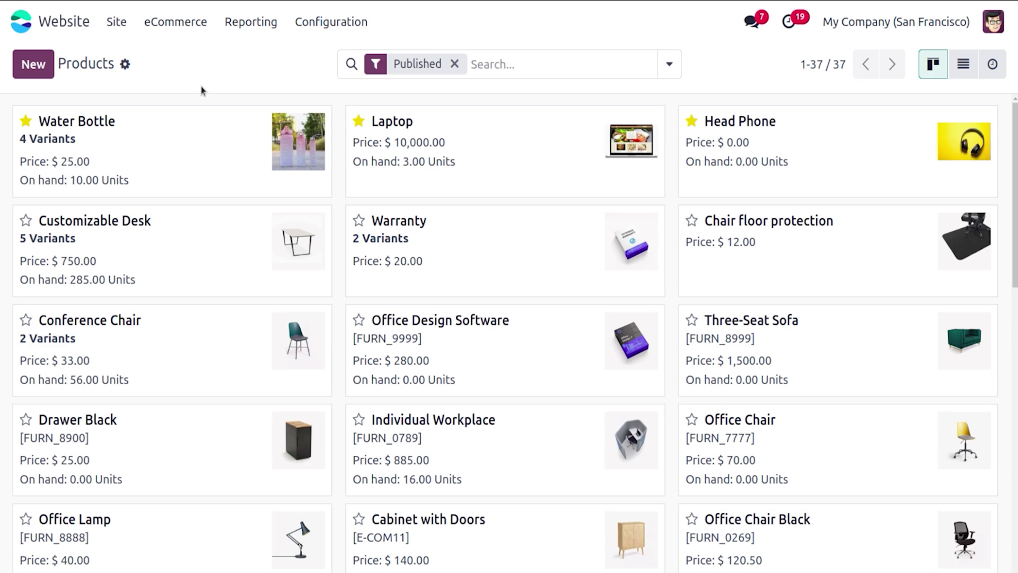
# Step: Inspect Water Bottle's Capacity values, checking the 5 L value's $5.00 extra price
pyautogui.click(206, 123)
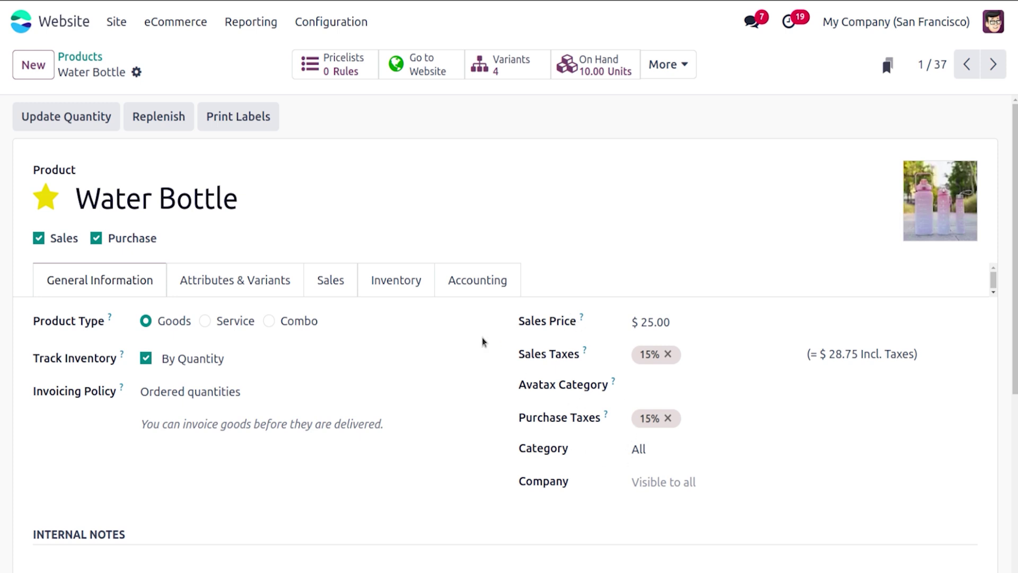
pyautogui.click(263, 292)
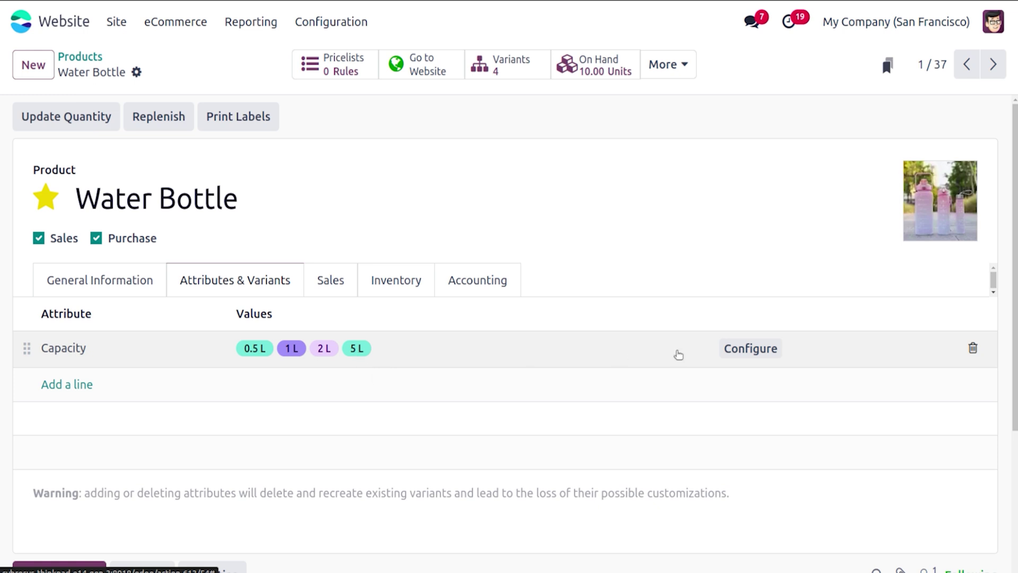
pyautogui.click(737, 352)
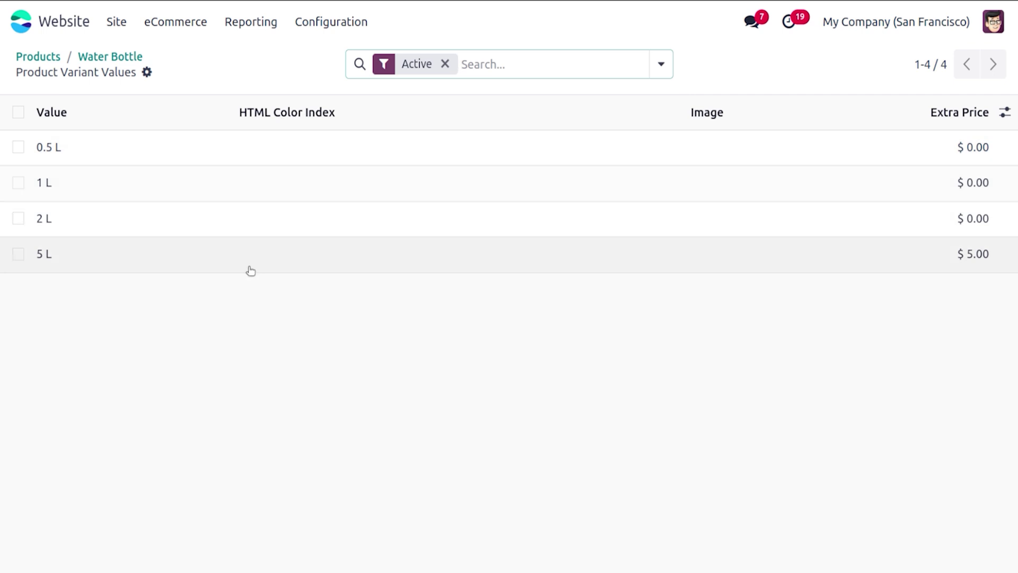
pyautogui.click(250, 269)
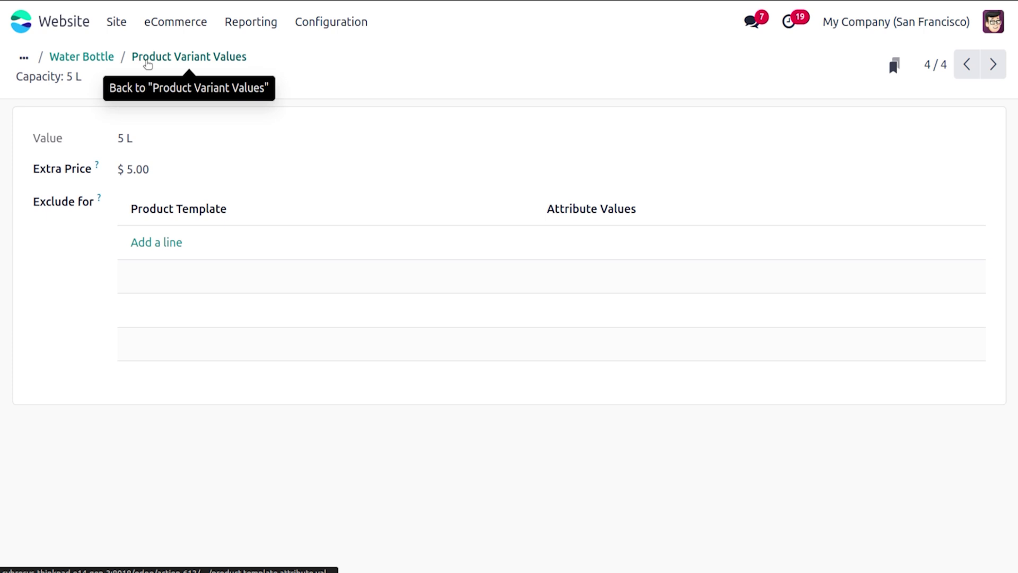
pyautogui.click(98, 57)
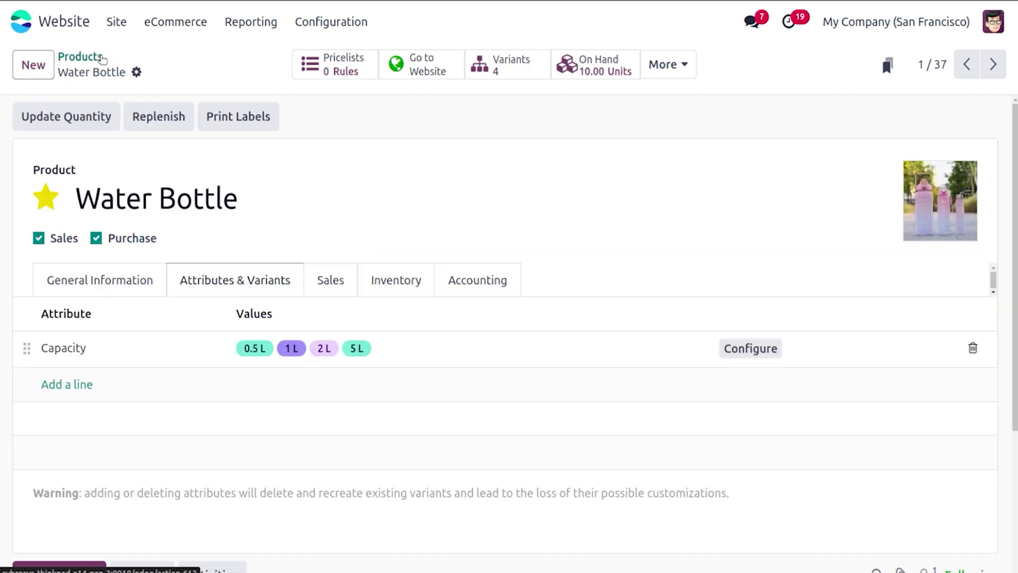
# Step: Review Water Bottle's Sales tab: eCommerce tags, website publishing and out-of-stock Continue Selling
pyautogui.click(344, 292)
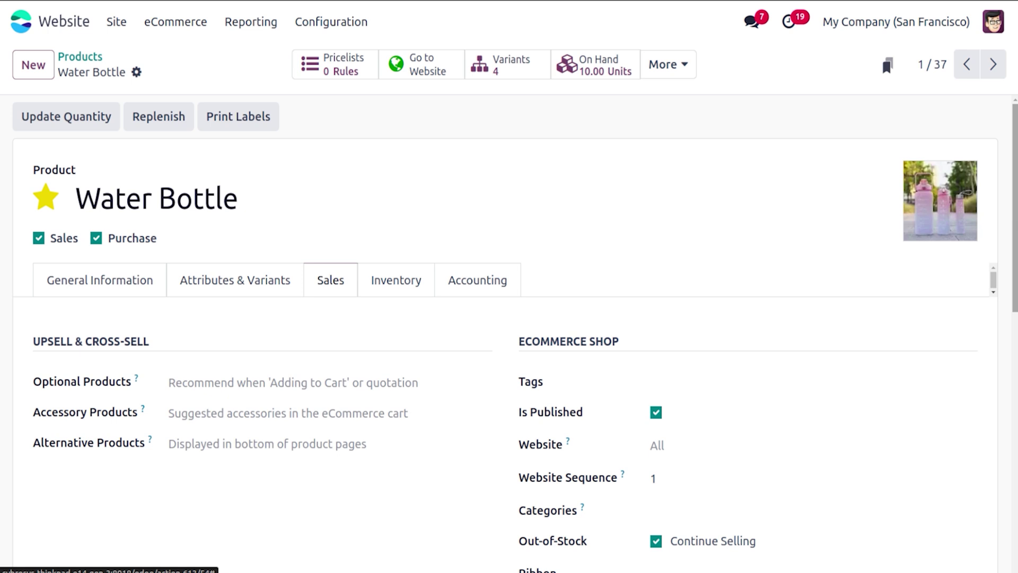
pyautogui.scroll(-3, 694, 211)
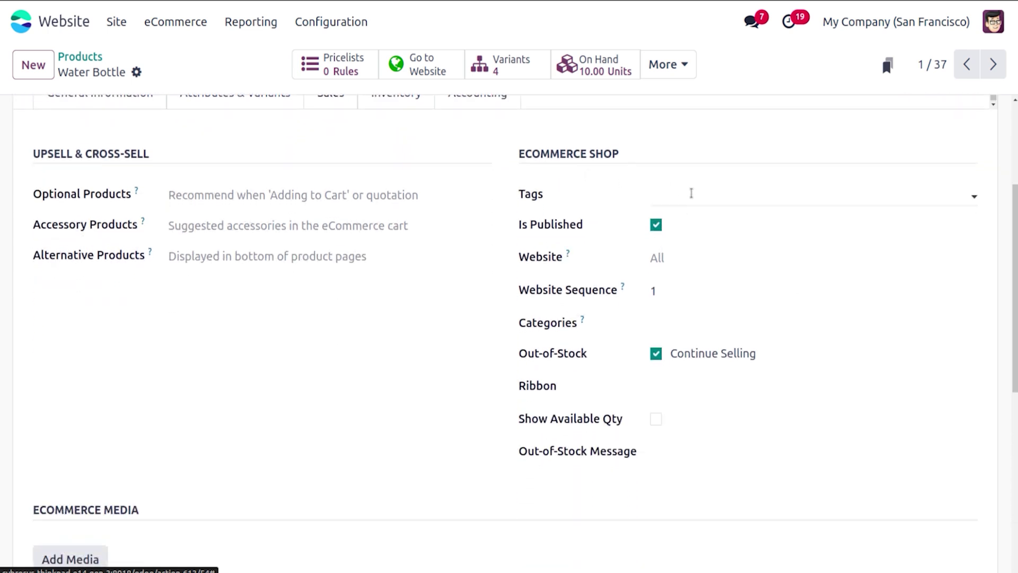
pyautogui.click(692, 193)
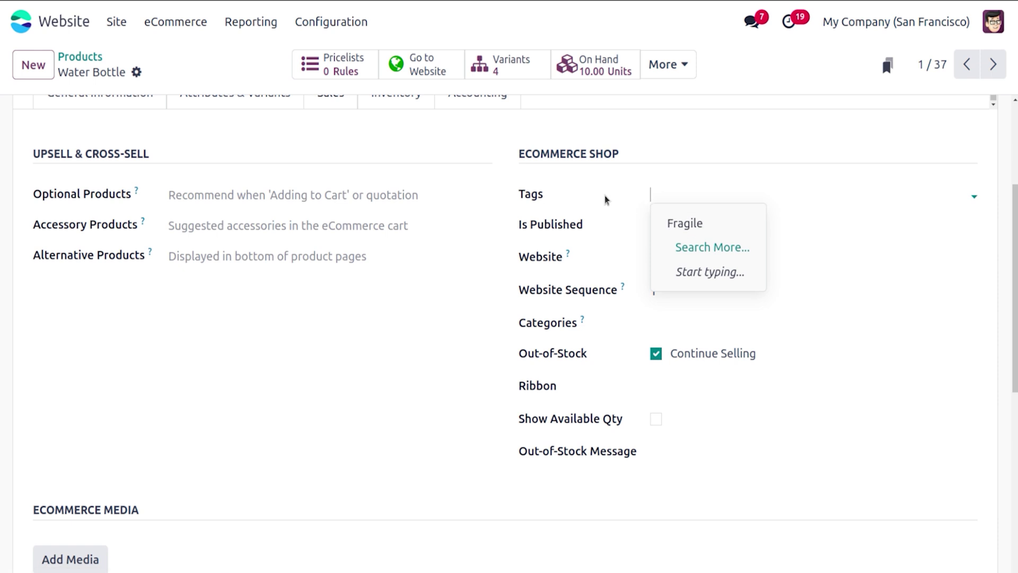
pyautogui.click(175, 21)
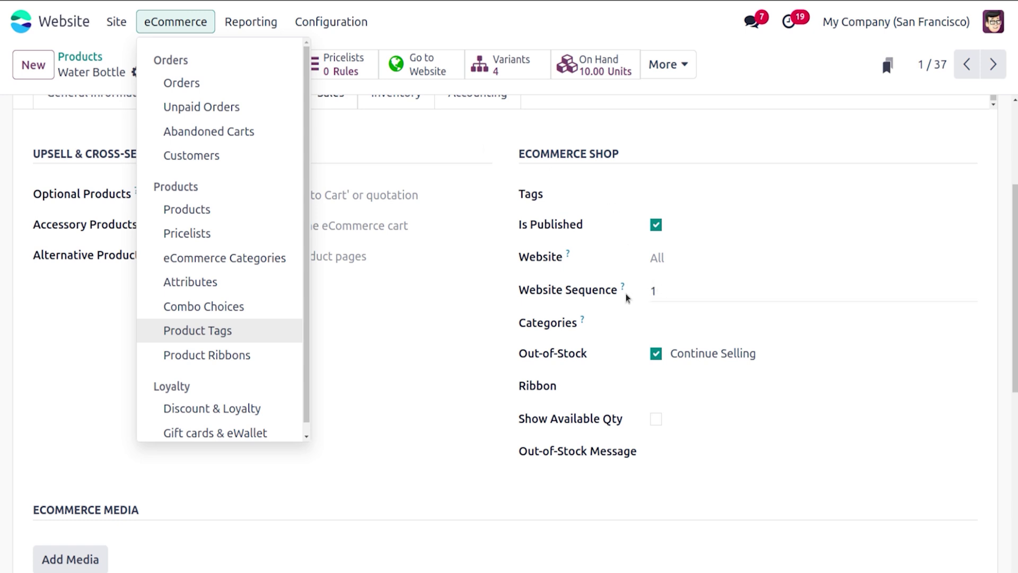
pyautogui.moveTo(624, 292)
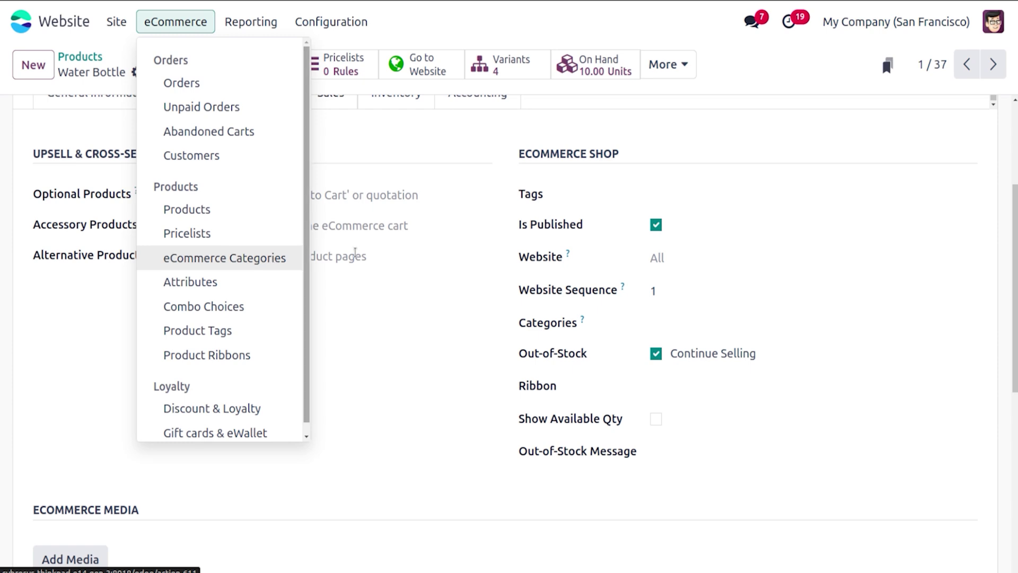
pyautogui.click(493, 307)
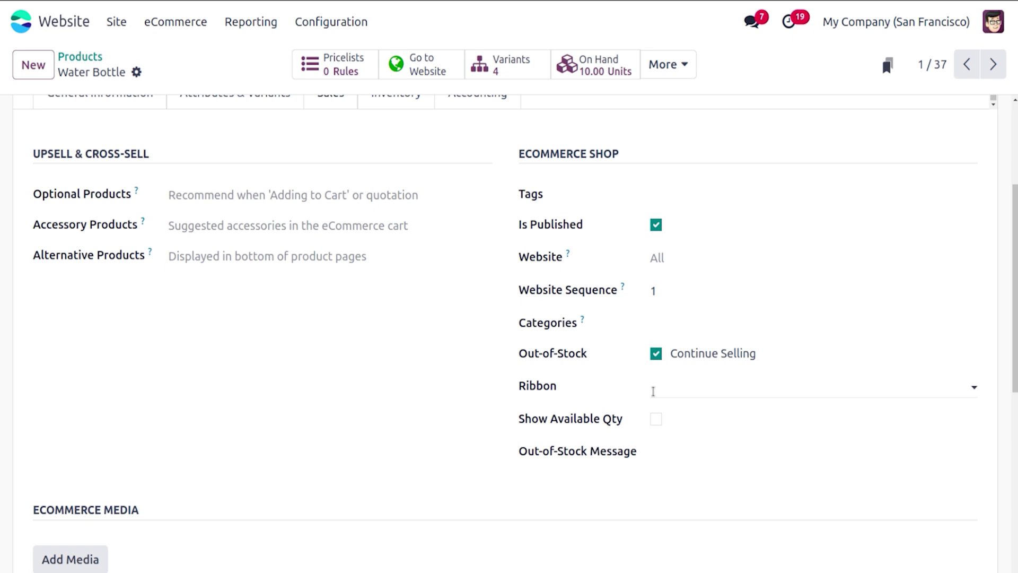
pyautogui.scroll(4, 509, 318)
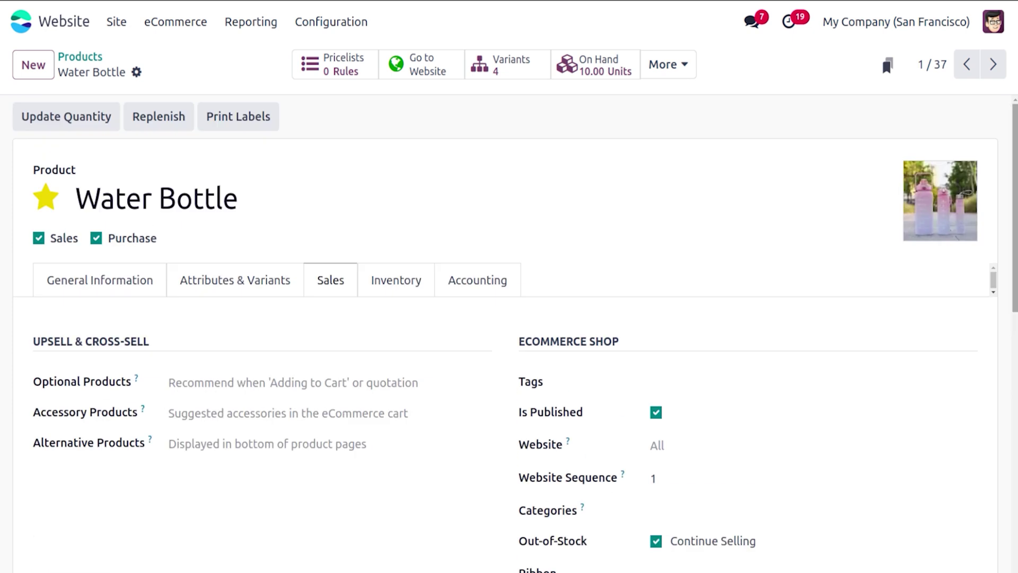
# Step: Set the 5 L Water Bottle variant's Variant Ribbon to New!, then return to the Water Bottle form
pyautogui.click(524, 59)
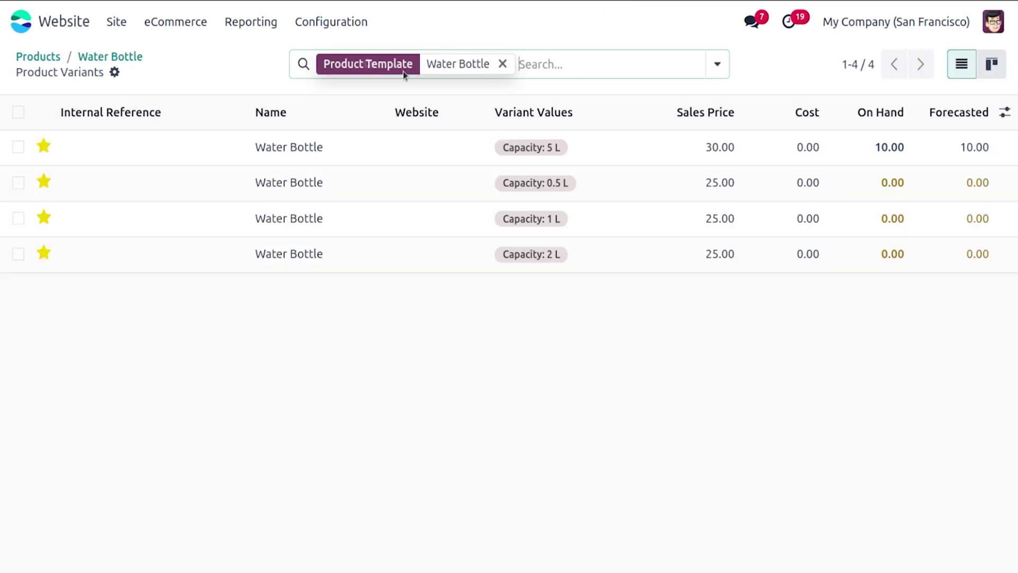
pyautogui.click(318, 149)
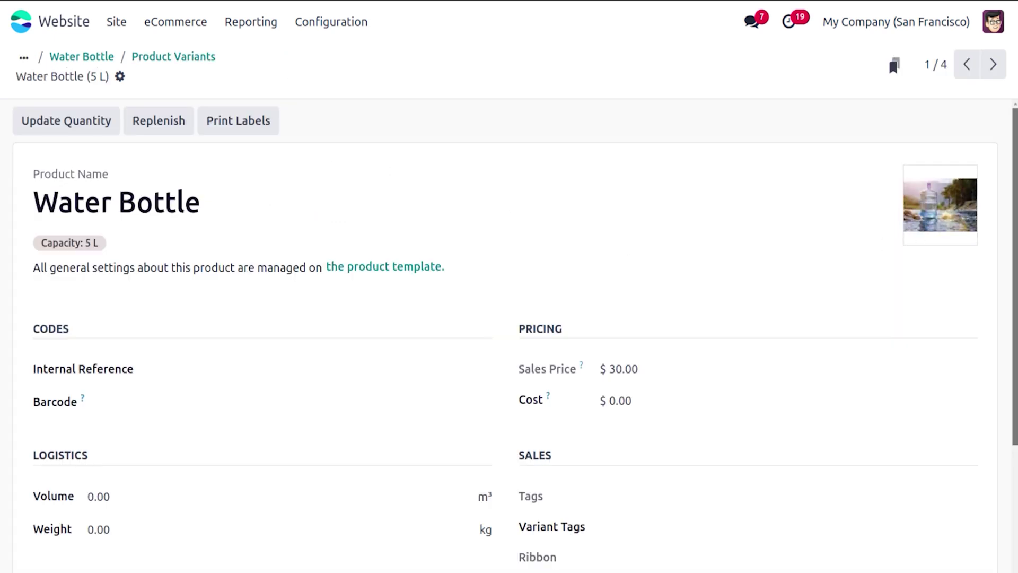
pyautogui.scroll(-3, 721, 347)
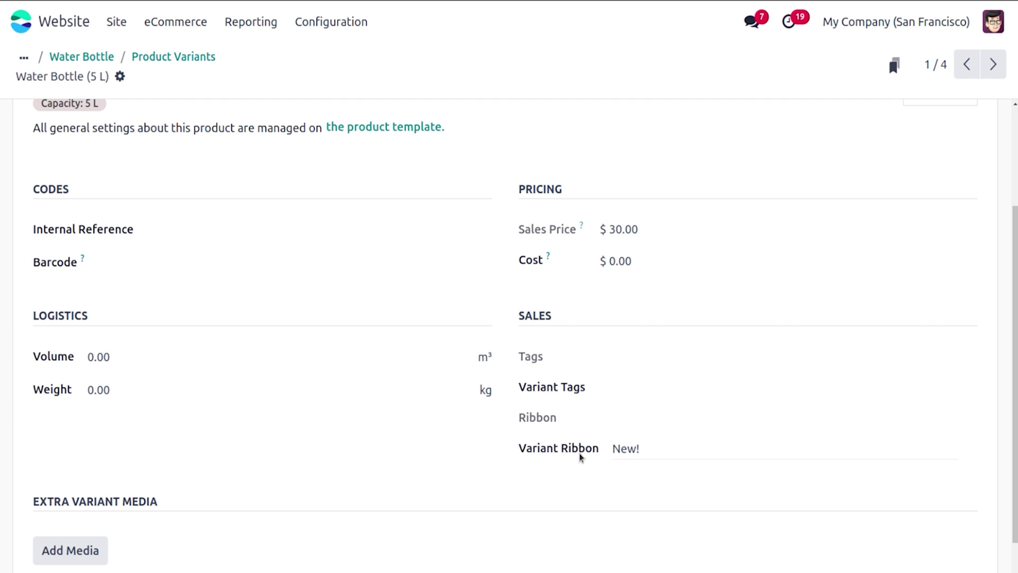
pyautogui.click(634, 451)
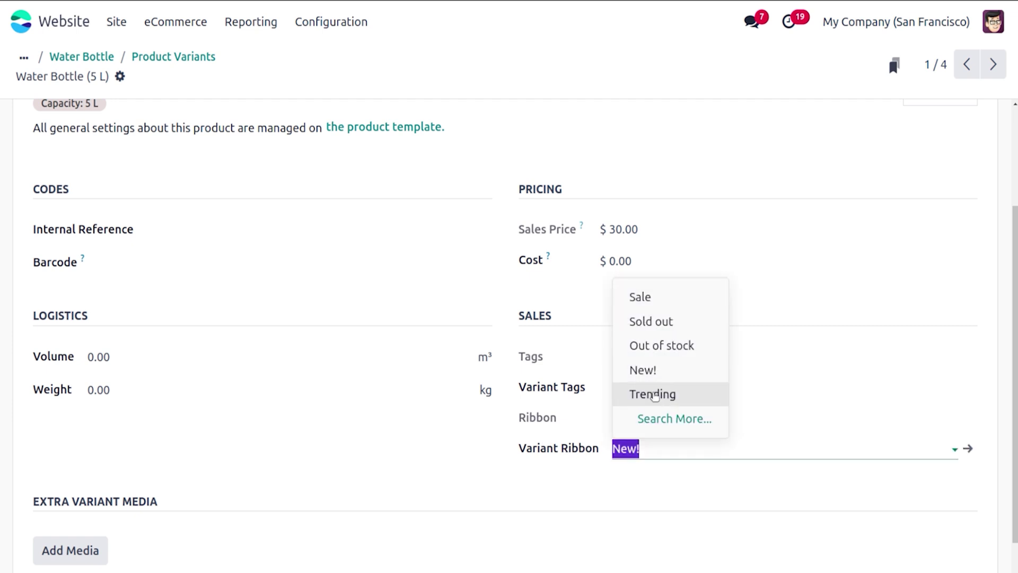
pyautogui.click(658, 374)
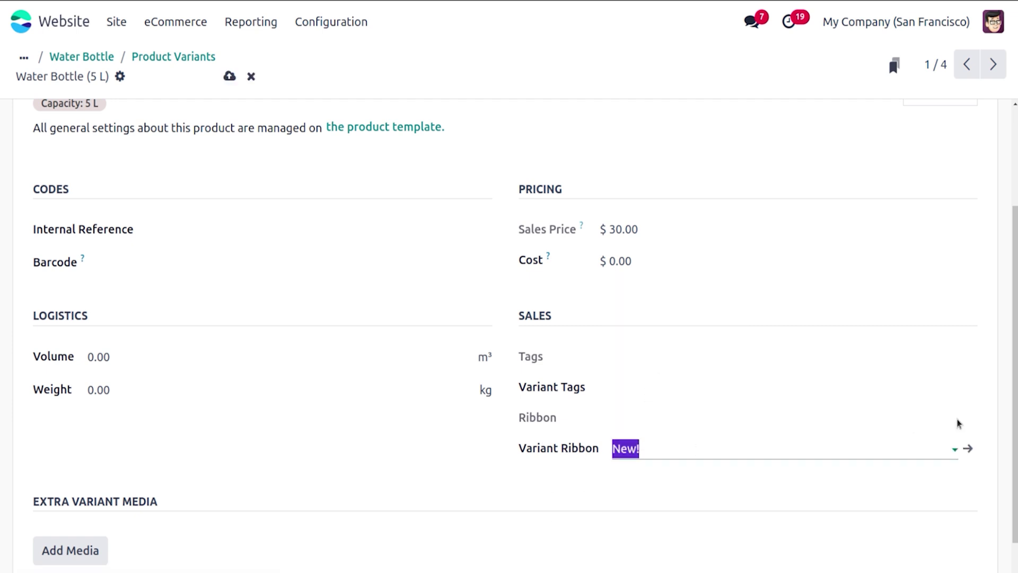
pyautogui.scroll(3, 1013, 300)
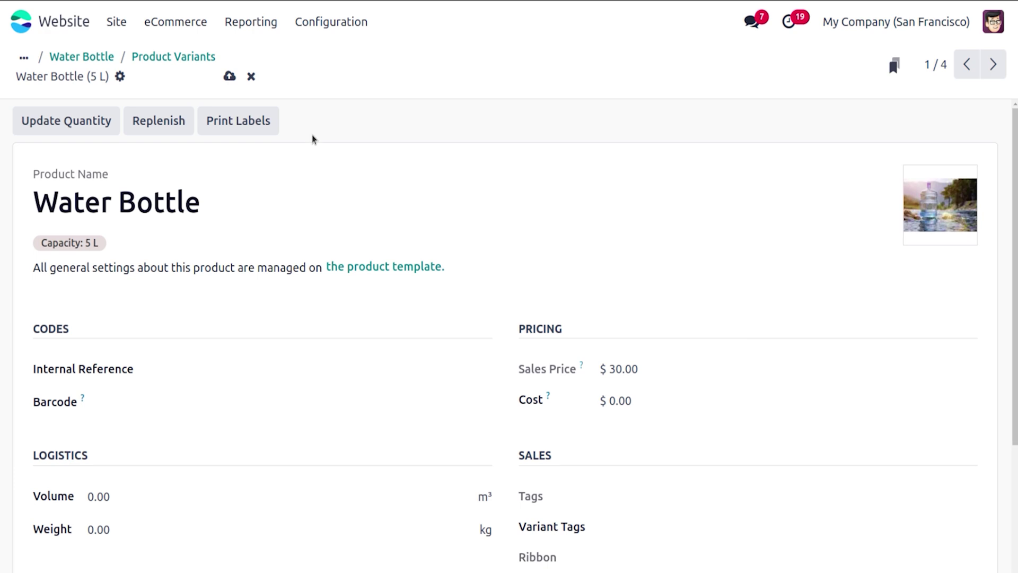
pyautogui.click(164, 59)
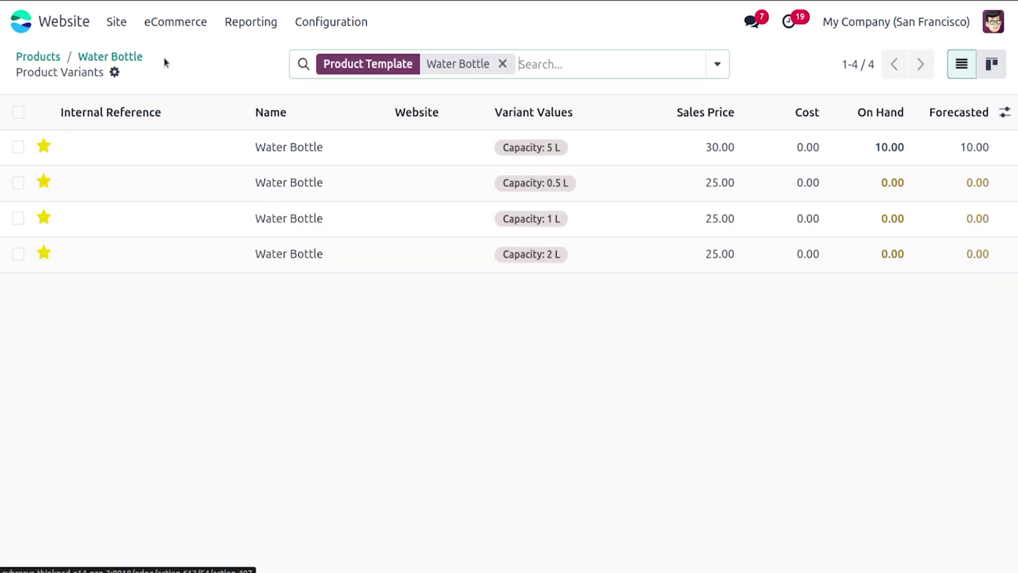
pyautogui.click(109, 57)
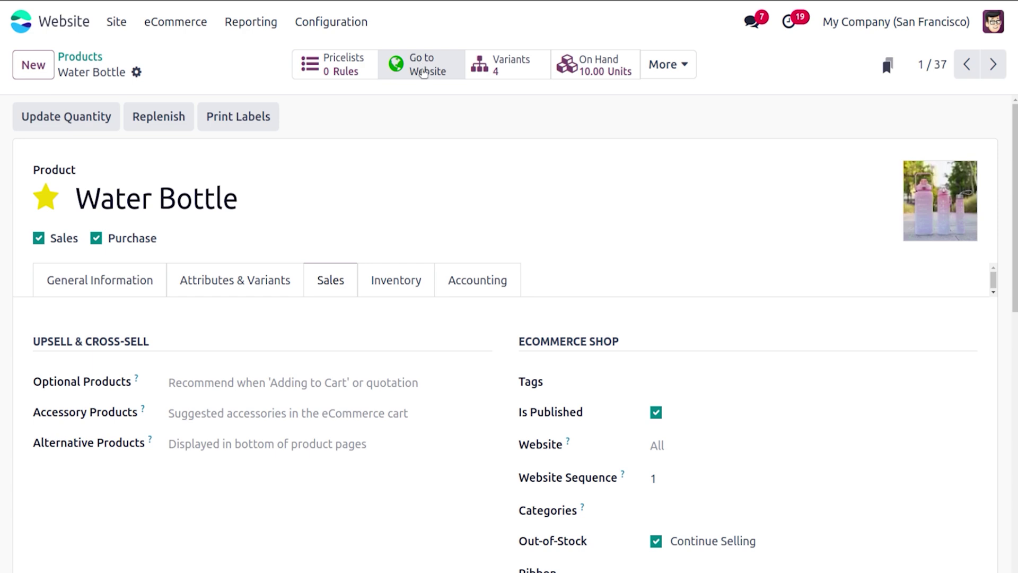
# Step: Go from the website homepage to the shop and open the Water Bottle product page
pyautogui.click(116, 21)
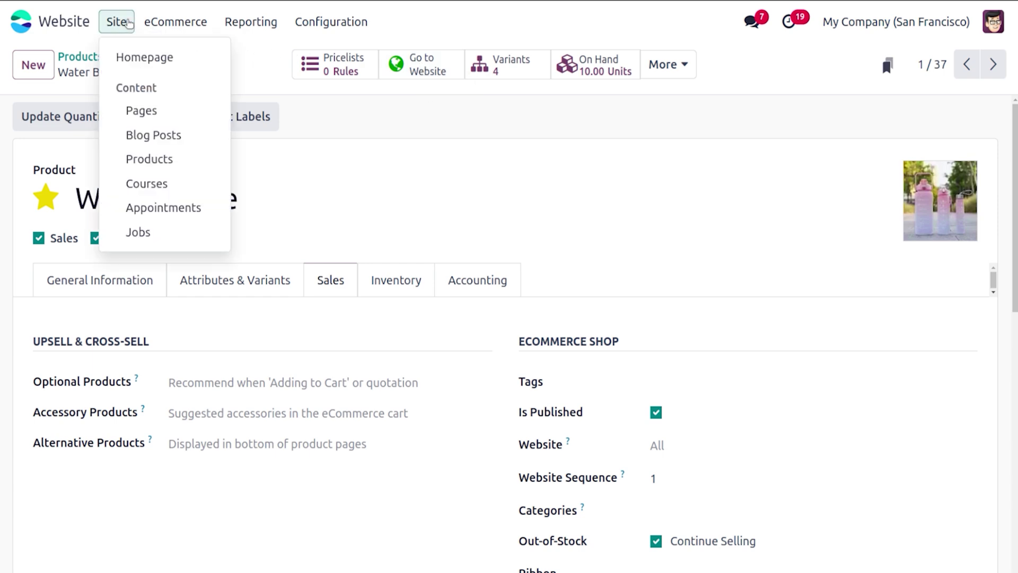
pyautogui.click(143, 56)
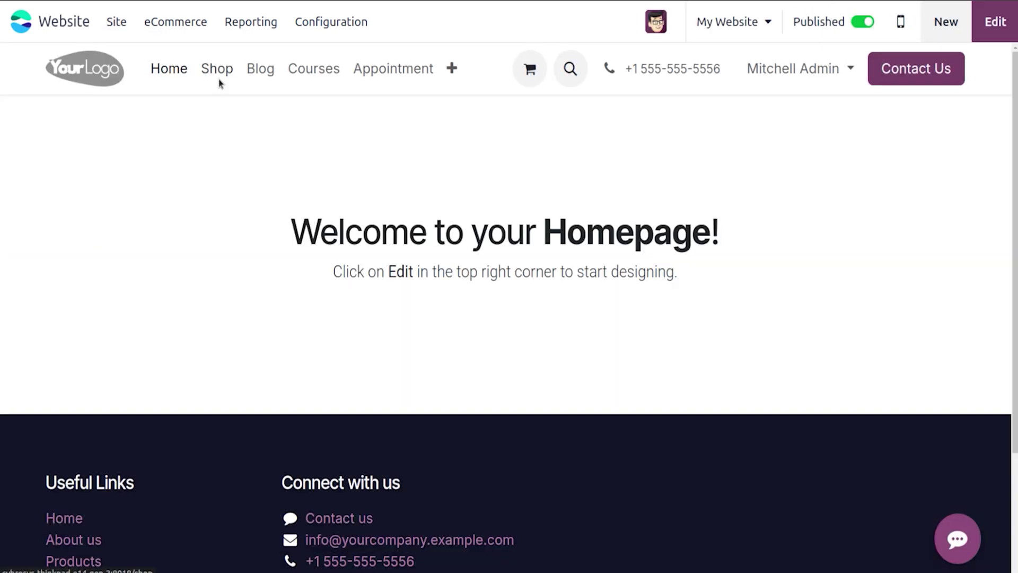
pyautogui.click(219, 78)
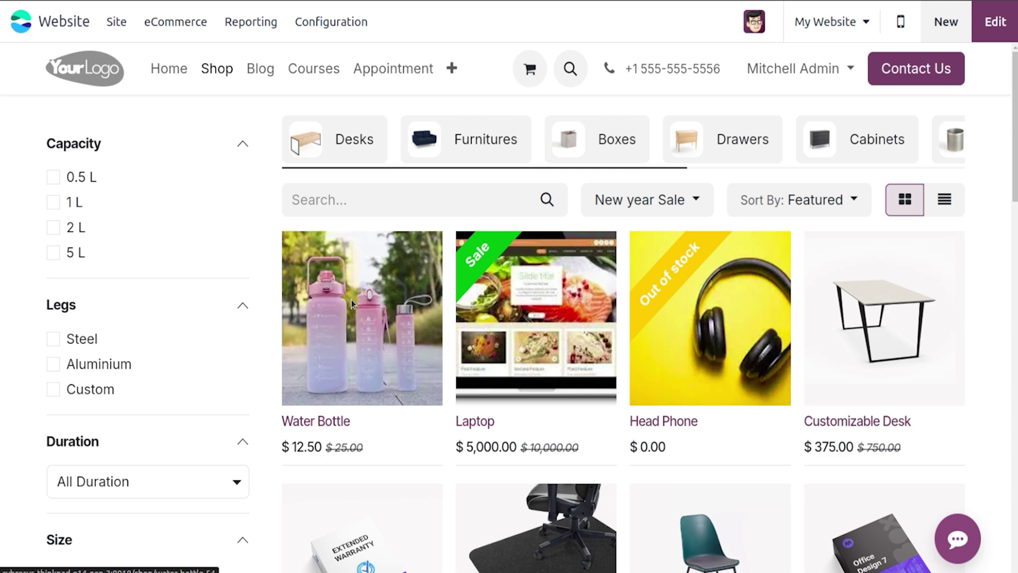
pyautogui.click(368, 307)
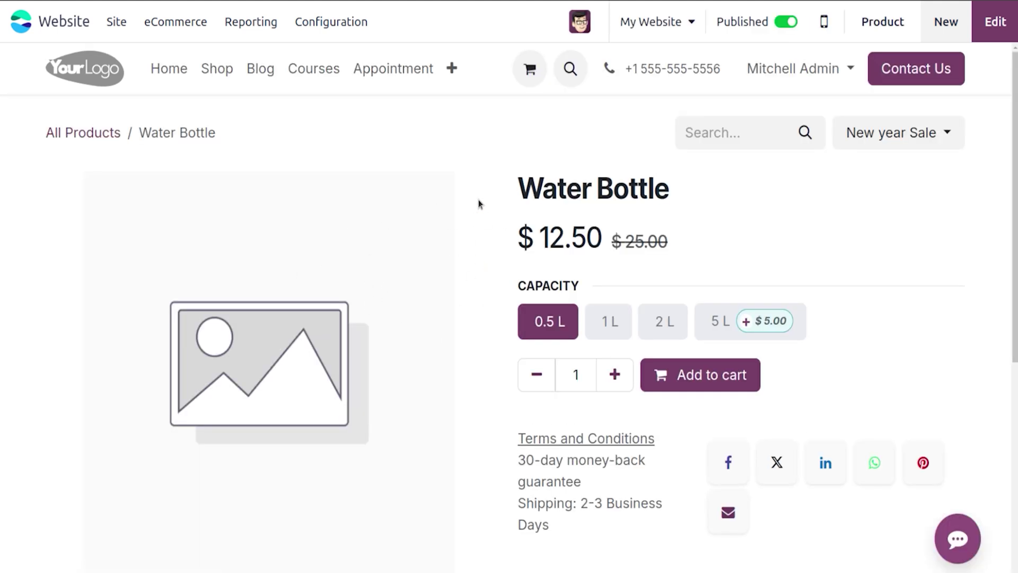
# Step: Compare the 1 L, 2 L and 5 L options under Normal Pricelist; 5 L shows New! at $30.00
pyautogui.click(609, 325)
pyautogui.click(645, 324)
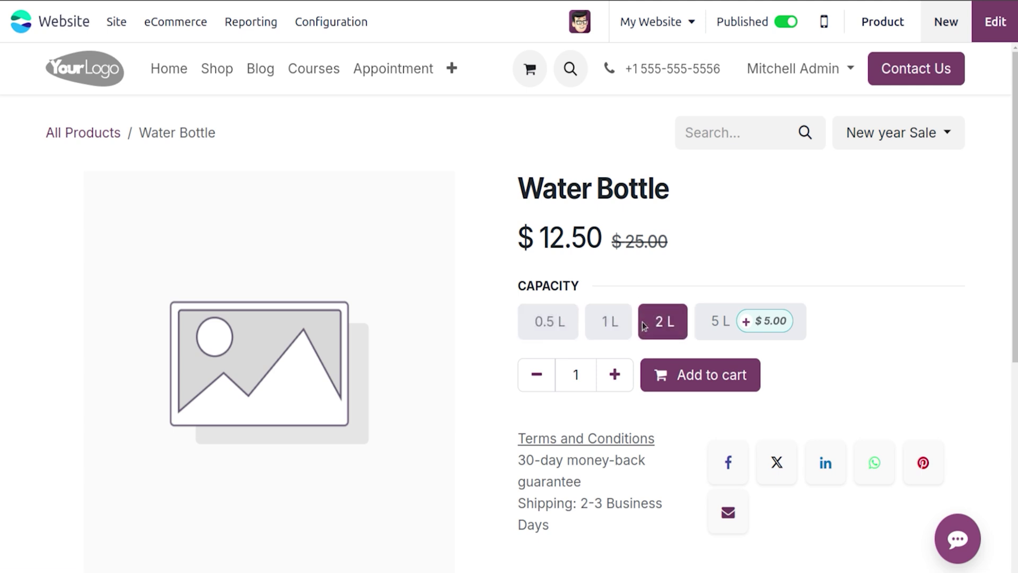
pyautogui.click(715, 320)
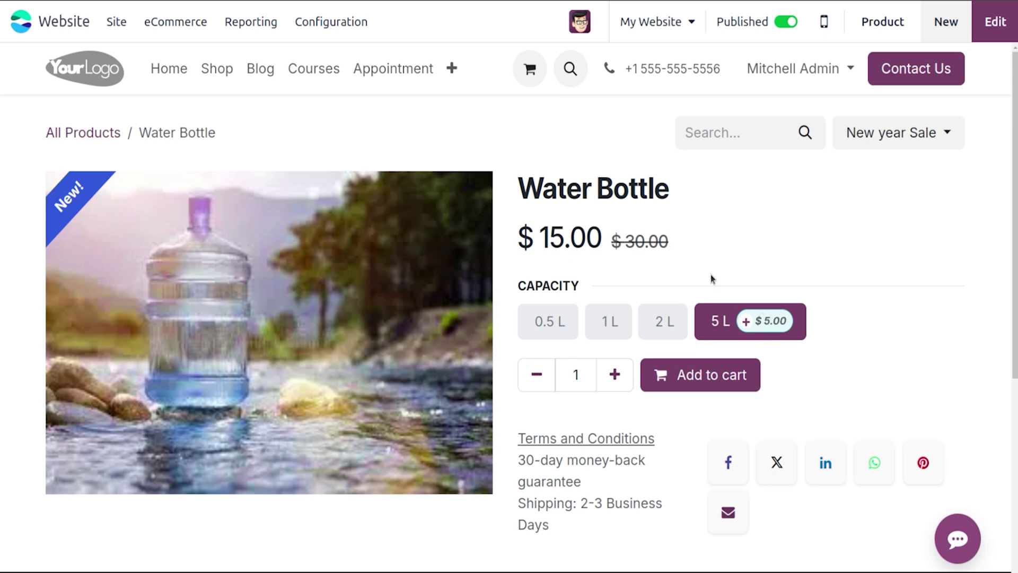
pyautogui.click(856, 142)
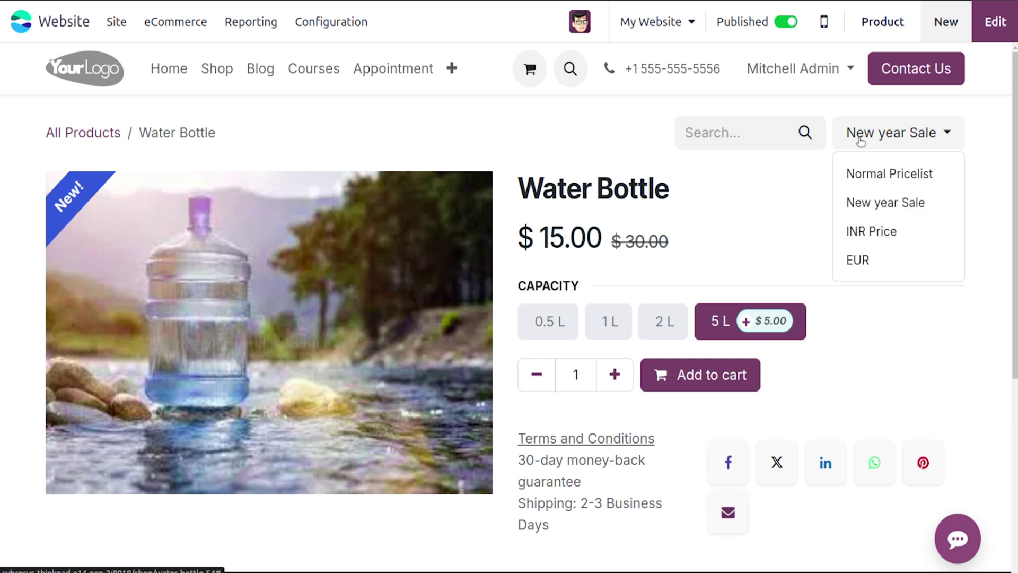
pyautogui.click(873, 175)
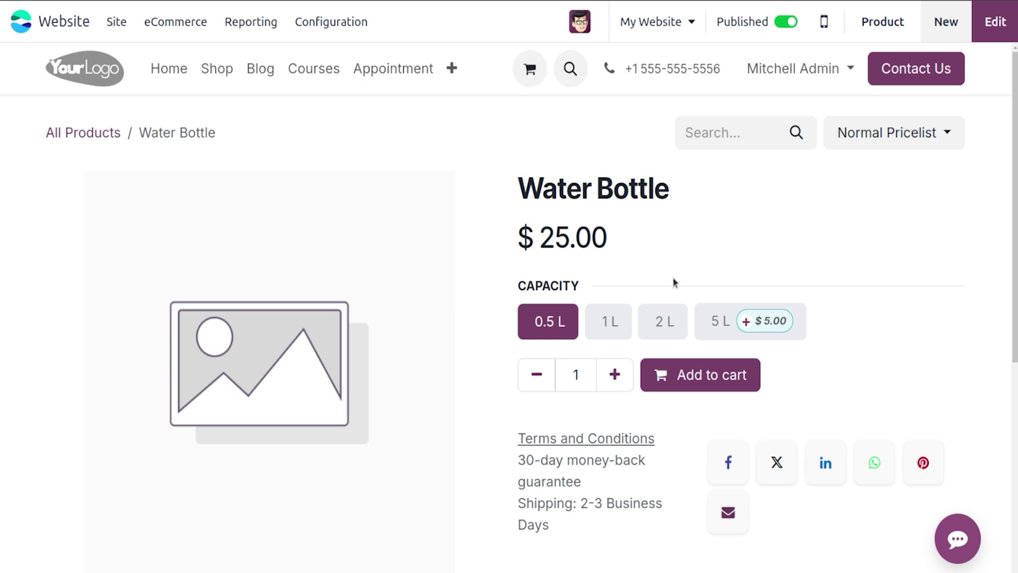
pyautogui.click(728, 329)
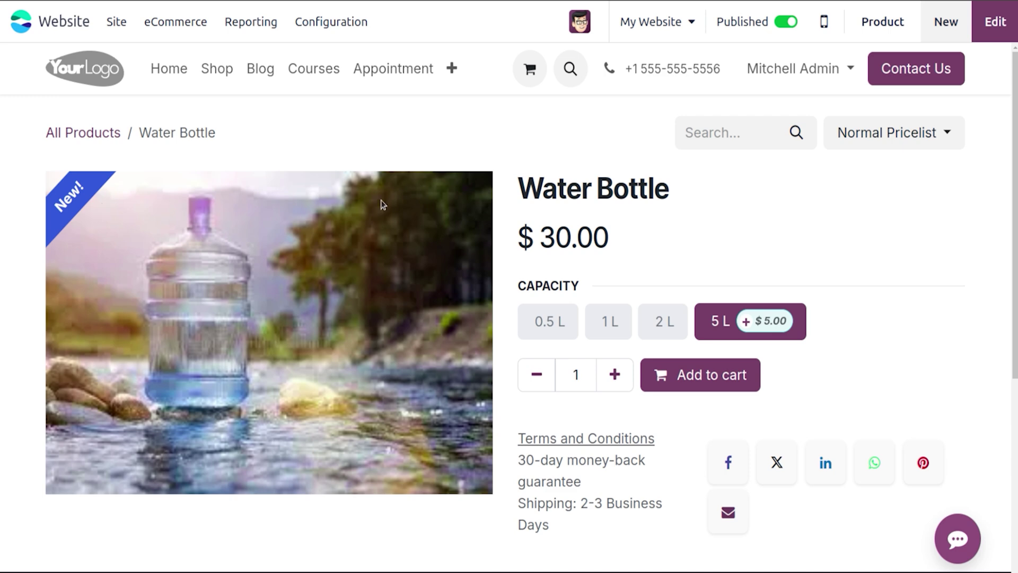
# Step: Review the Laptop's Sales tab, then view its live page with a Sale ribbon and 3 units left
pyautogui.click(174, 22)
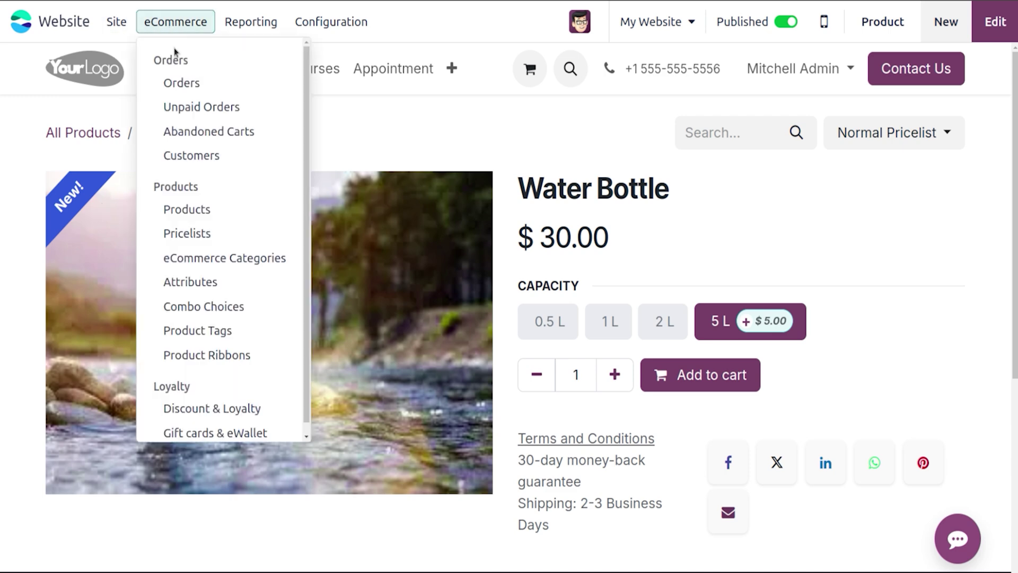
pyautogui.click(203, 206)
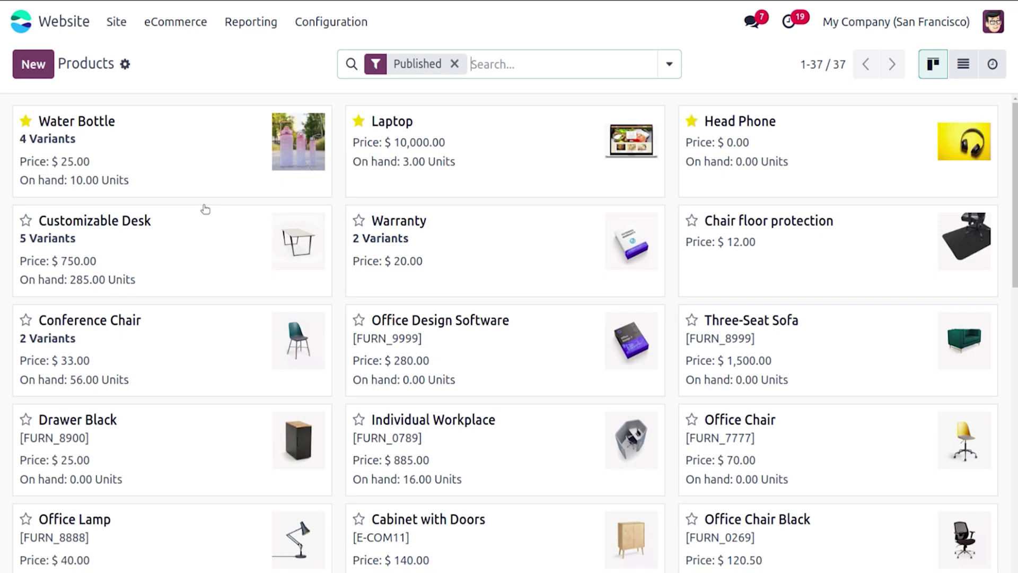
pyautogui.click(516, 150)
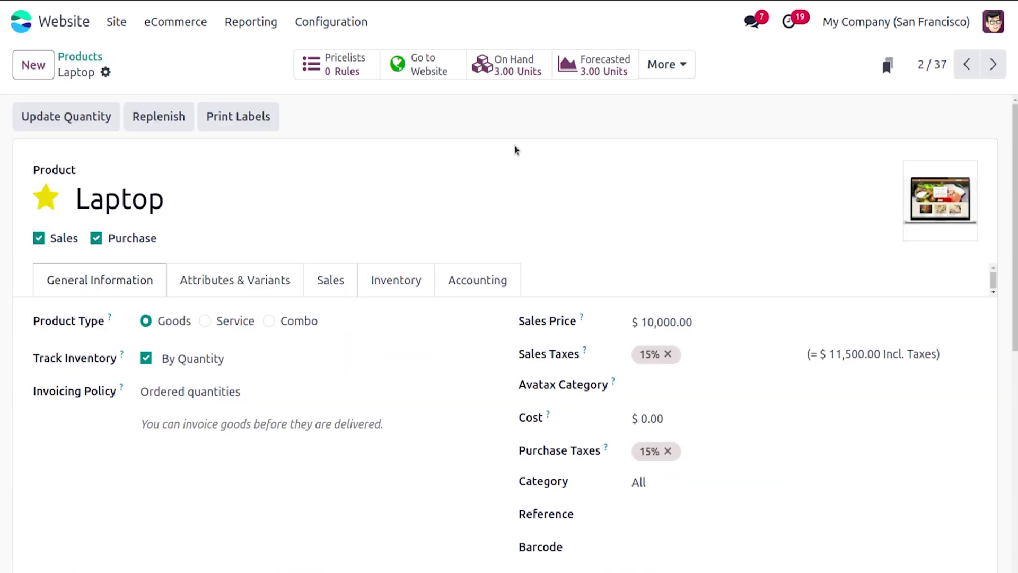
pyautogui.click(344, 285)
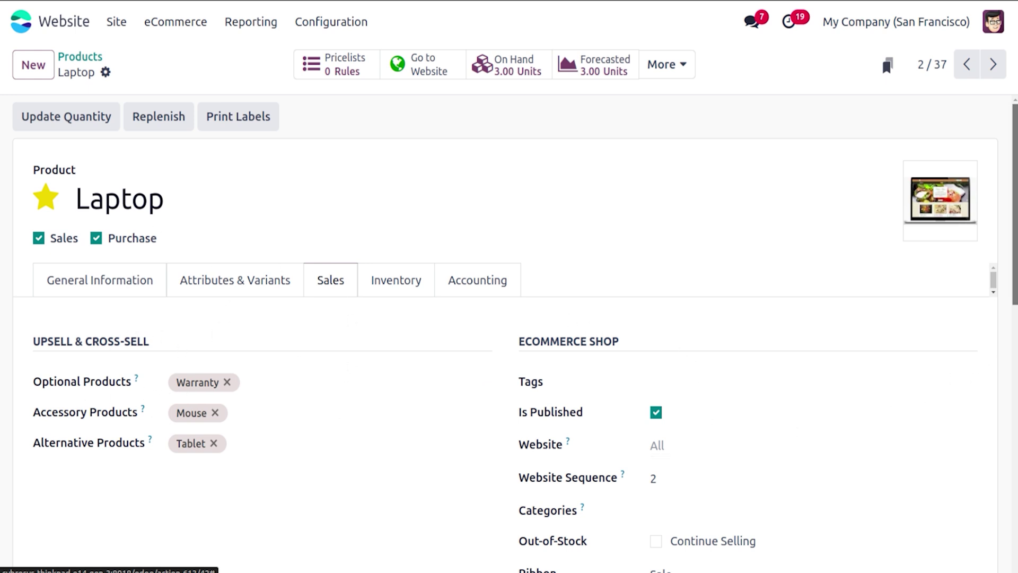
pyautogui.scroll(-3, 974, 384)
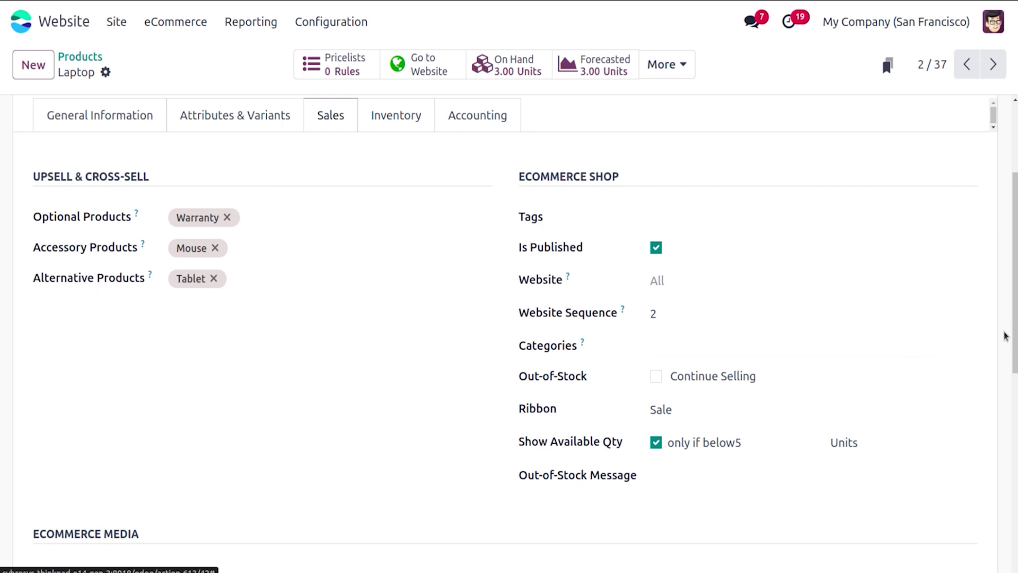
pyautogui.scroll(3, 1006, 336)
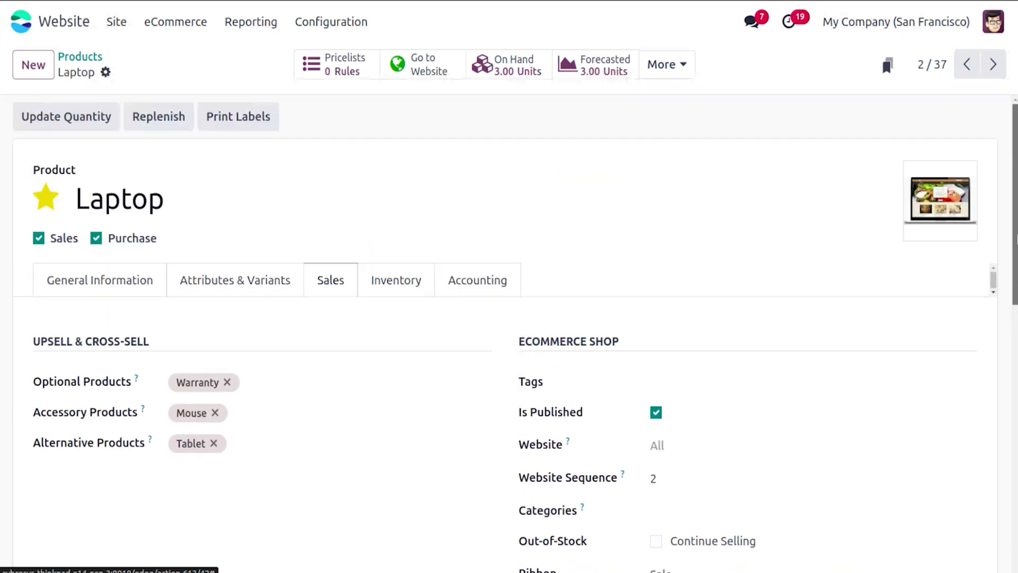
pyautogui.click(436, 76)
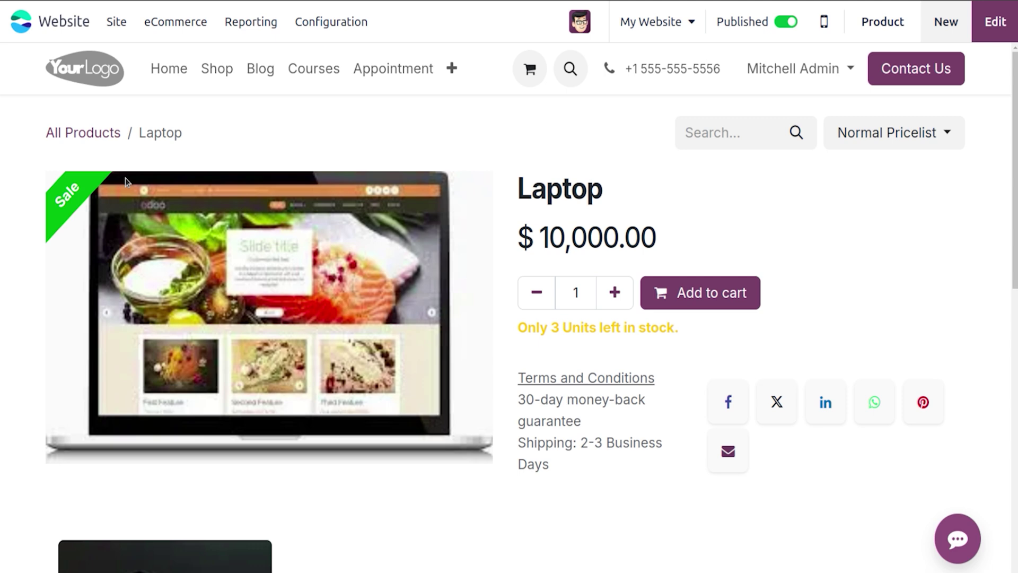
# Step: Add one Laptop to the cart, proceed to checkout, then bring up the Combo Choices list
pyautogui.scroll(-6, 348, 267)
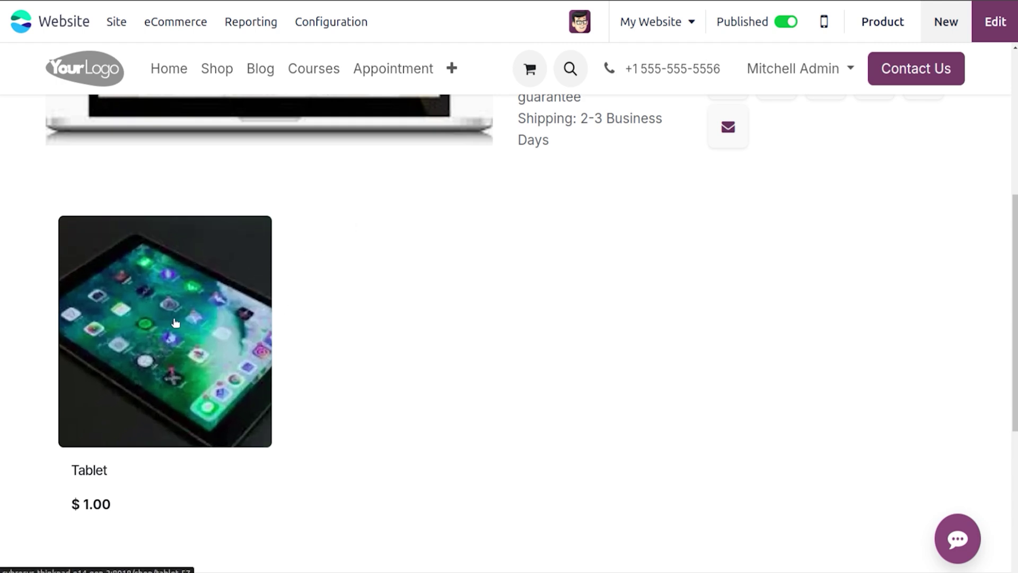
pyautogui.scroll(5, 1008, 111)
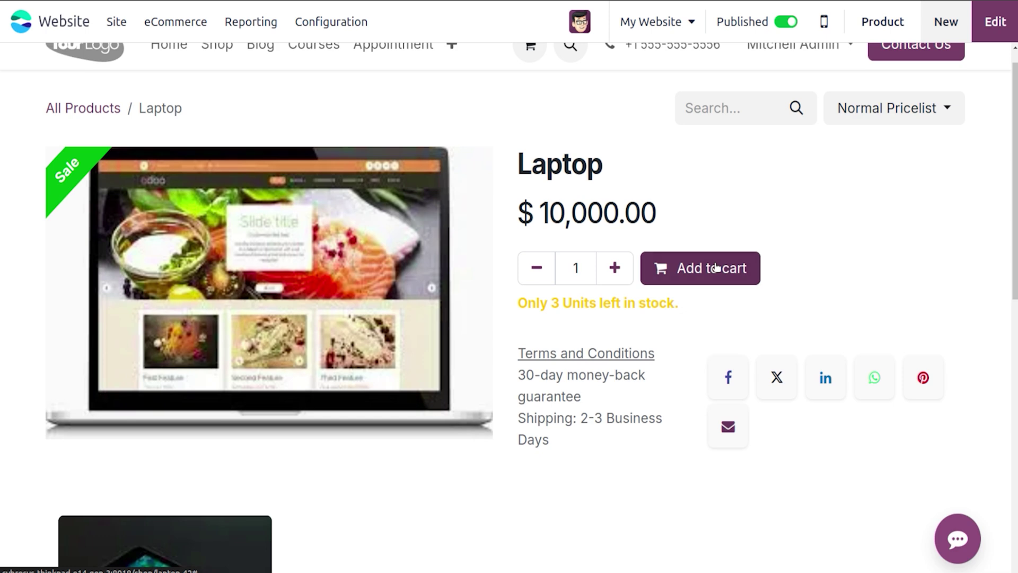
pyautogui.click(716, 267)
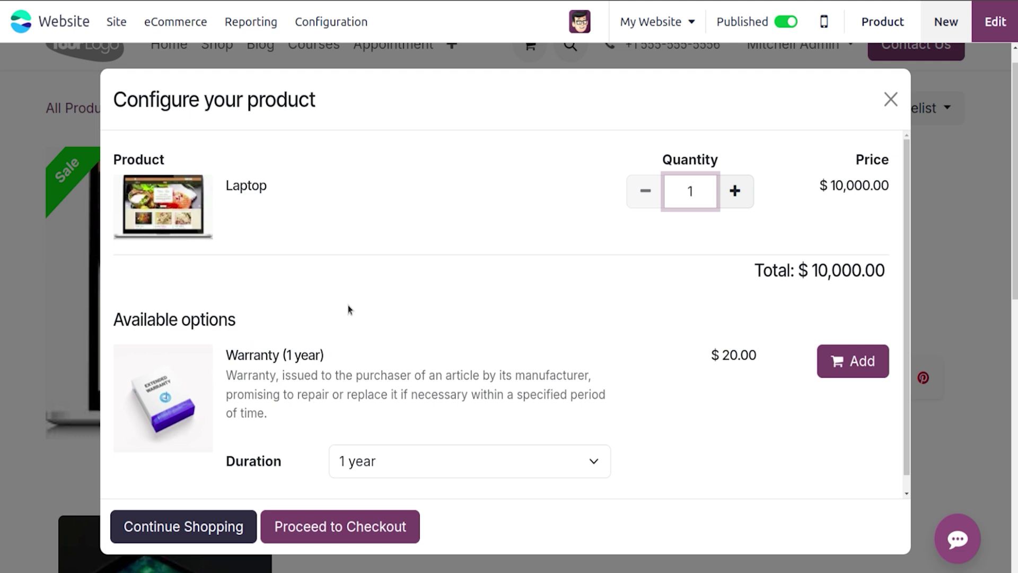
pyautogui.click(348, 529)
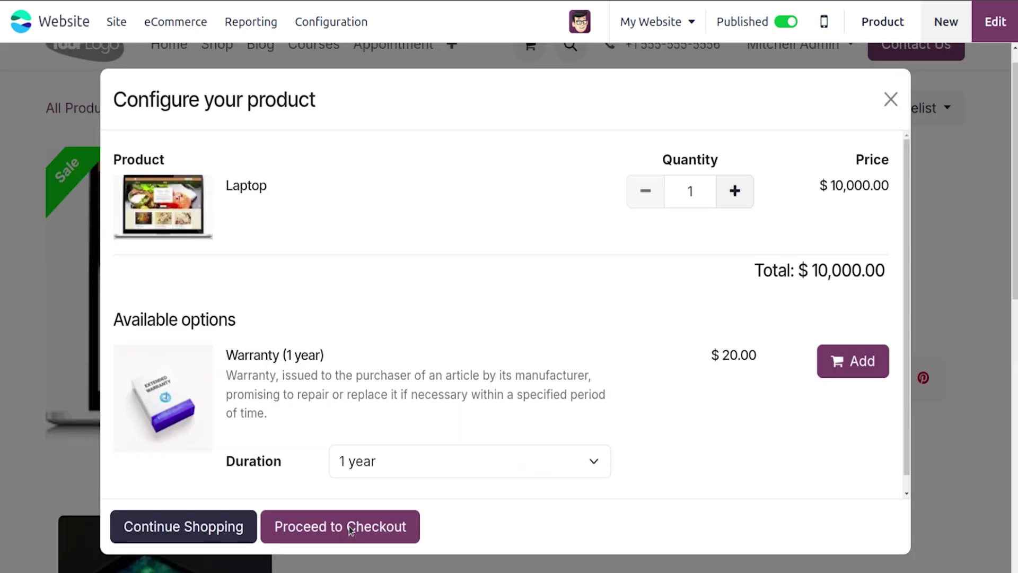
pyautogui.click(352, 527)
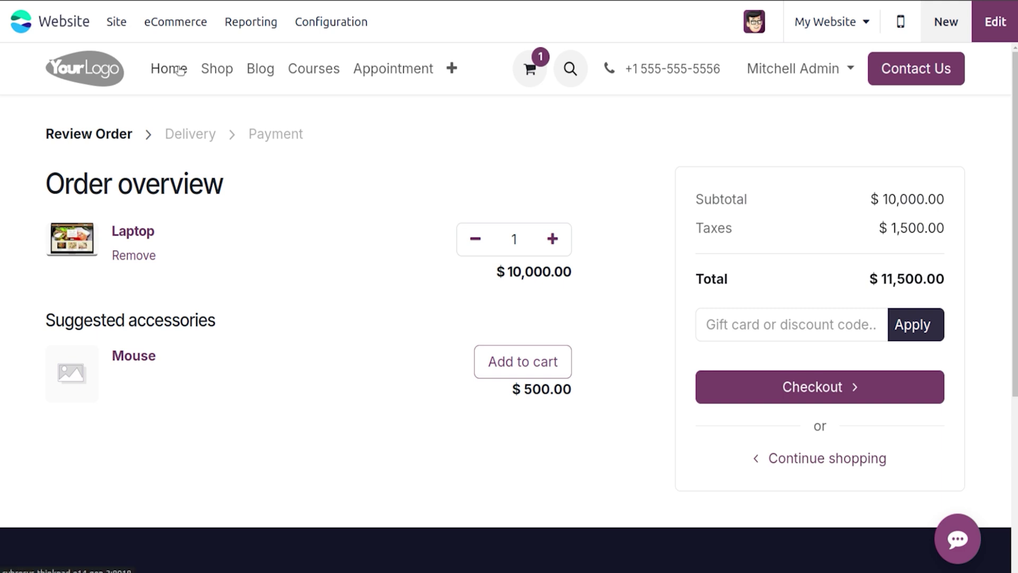
pyautogui.click(175, 31)
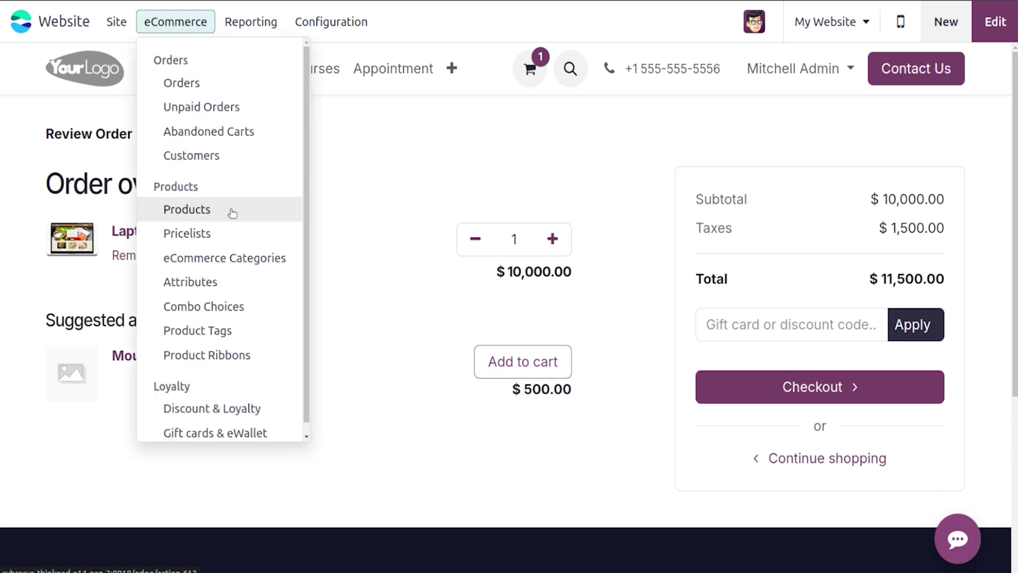
pyautogui.click(243, 306)
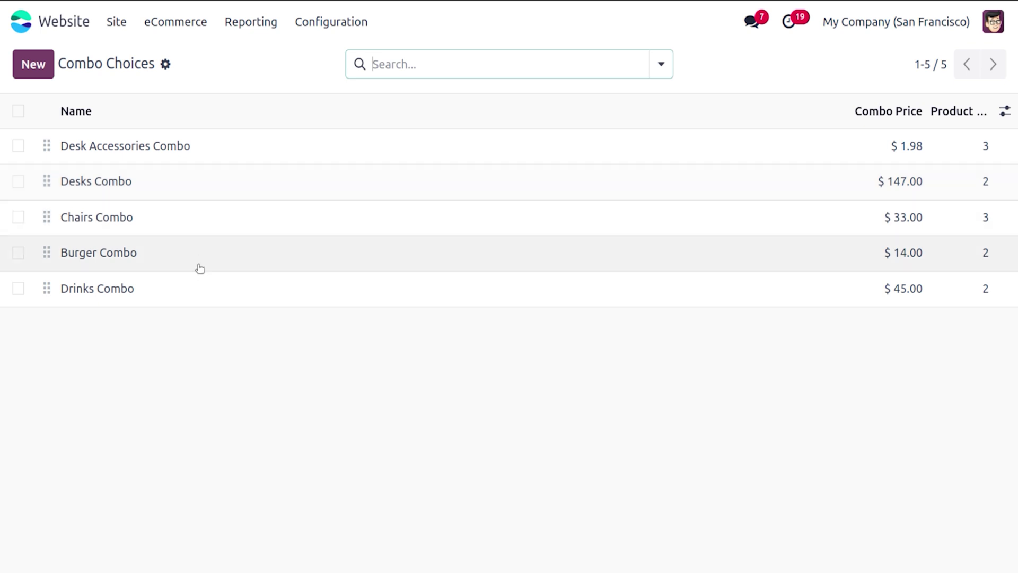
# Step: Look over the Burger Combo, then open the Drinks Combo with Juice $60.00 and Coco-cola $45.00
pyautogui.click(199, 270)
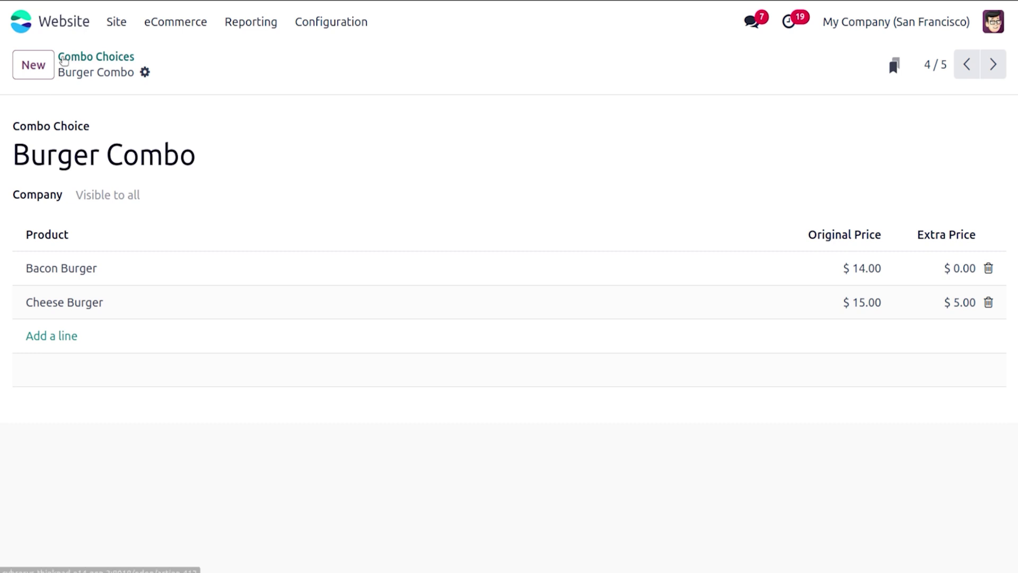
pyautogui.click(64, 58)
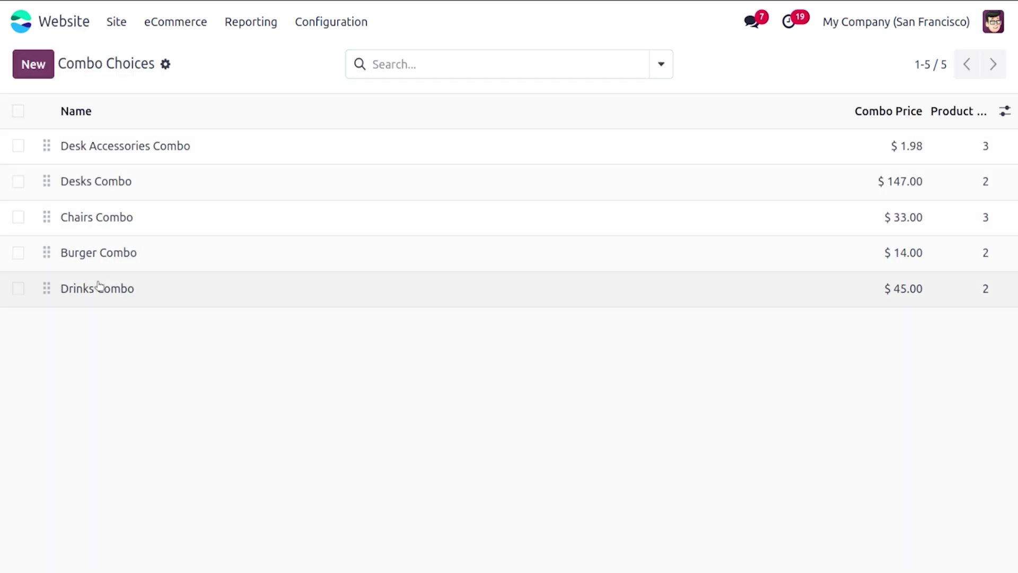
pyautogui.click(100, 287)
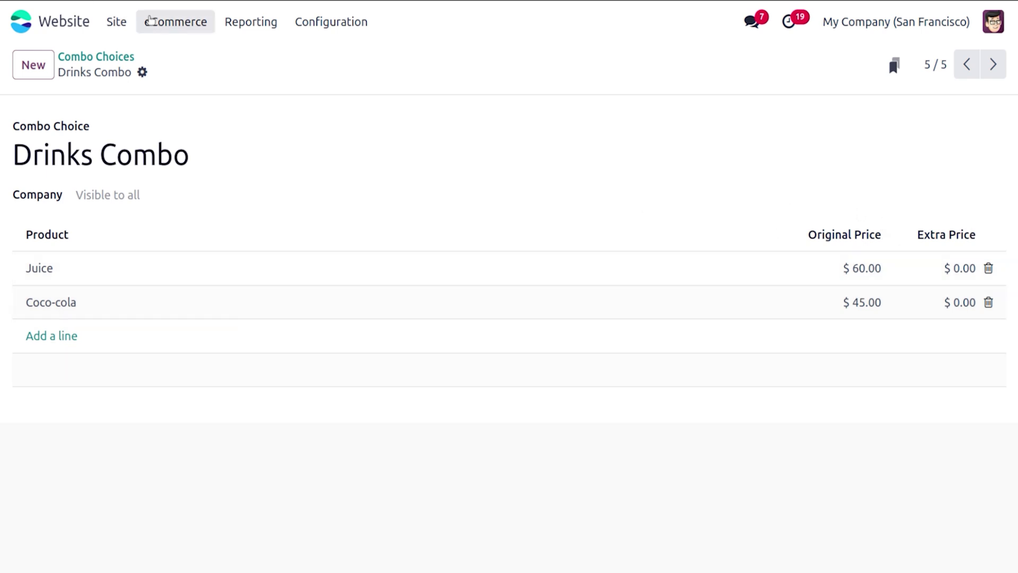
pyautogui.click(170, 23)
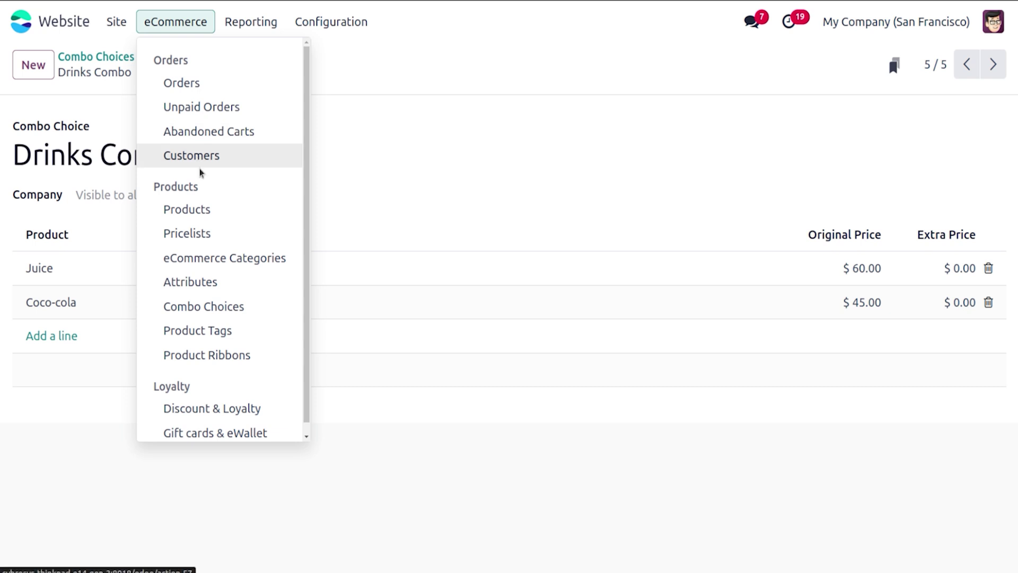
# Step: Start a new product named Snack
pyautogui.click(208, 213)
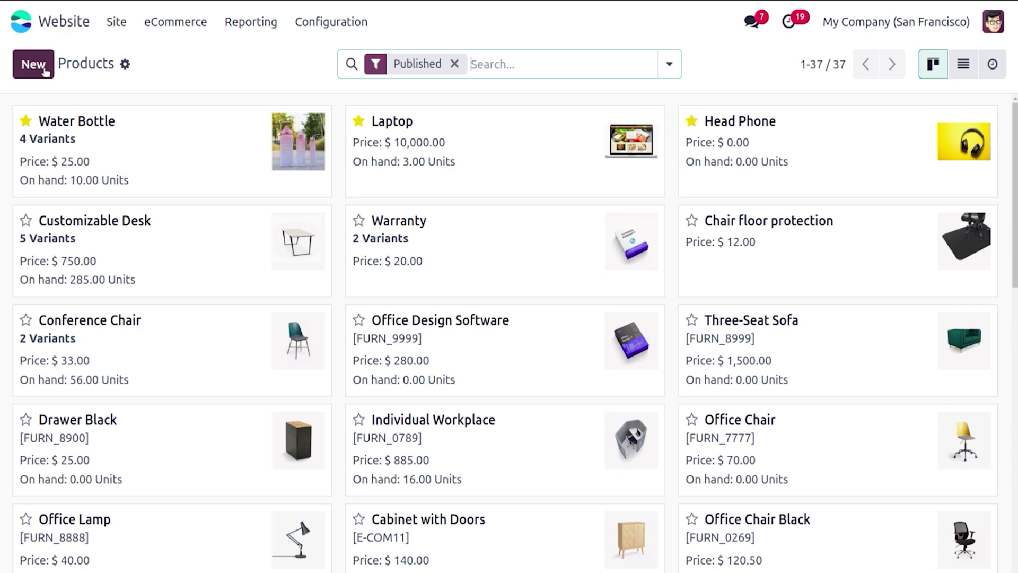
pyautogui.click(34, 65)
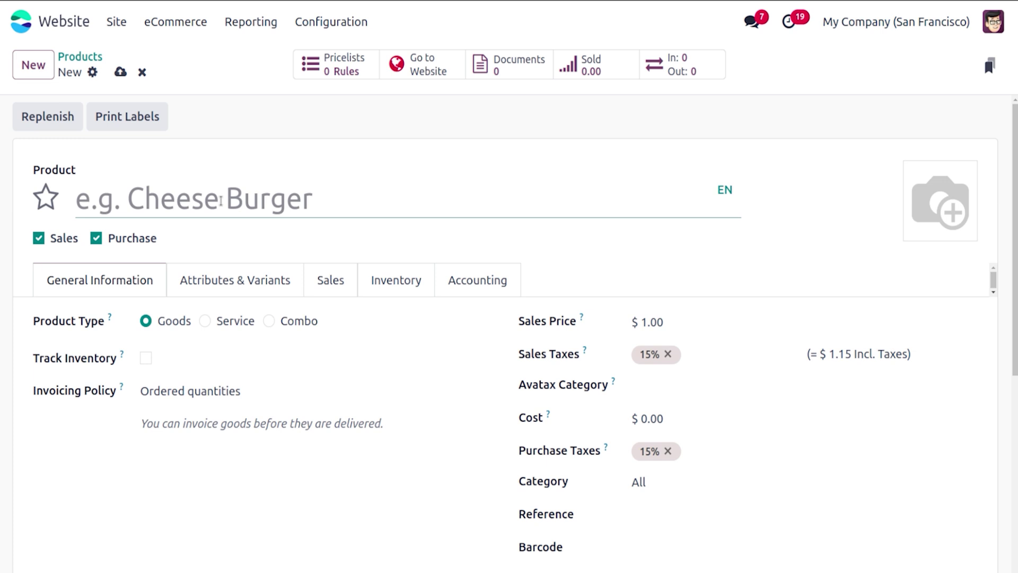
pyautogui.write('F')
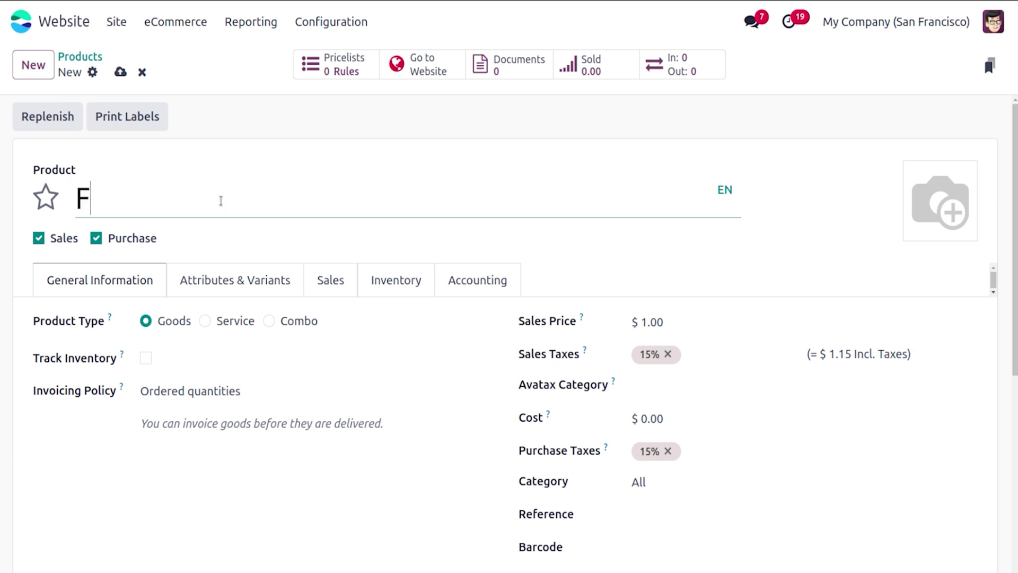
pyautogui.press('BackSpace')
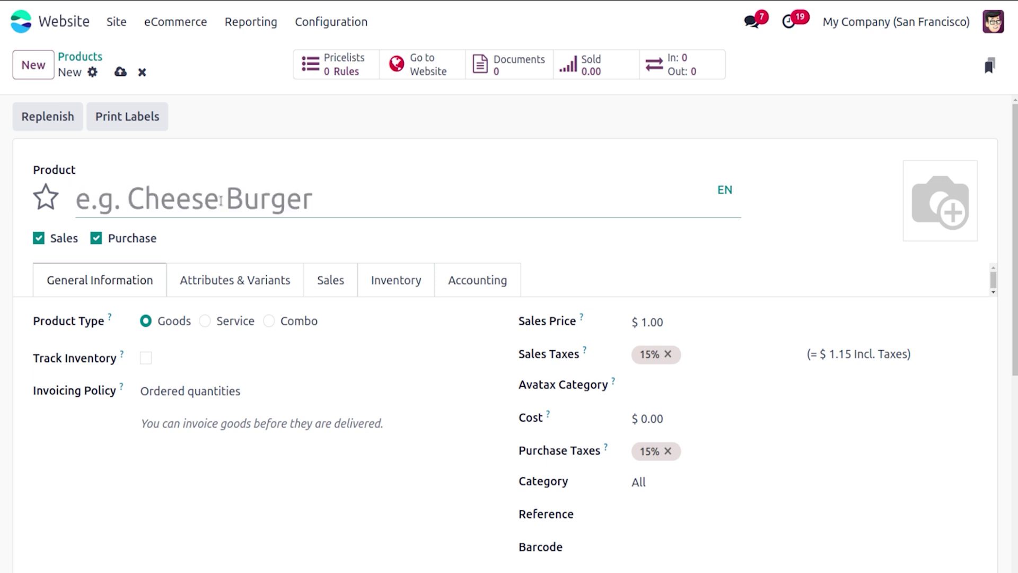
pyautogui.write('Snack')
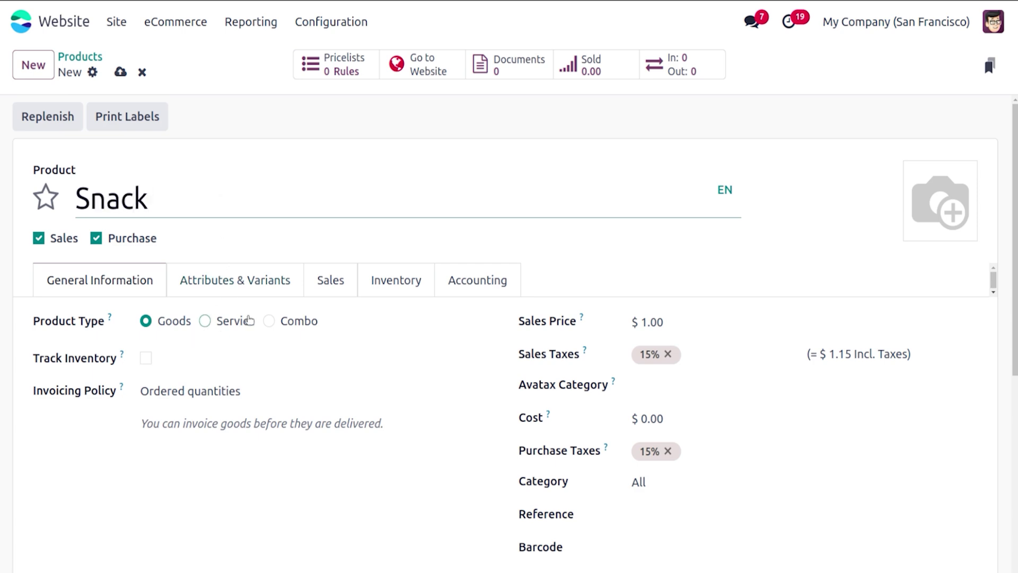
# Step: Make Snack a Combo product with Burger Combo and Drinks Combo as choices
pyautogui.click(266, 322)
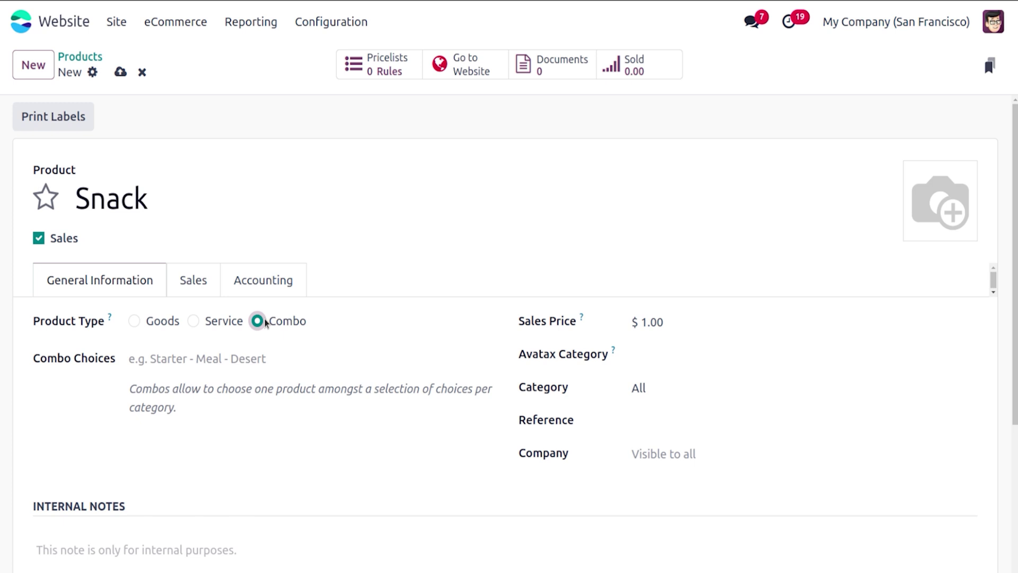
pyautogui.click(200, 356)
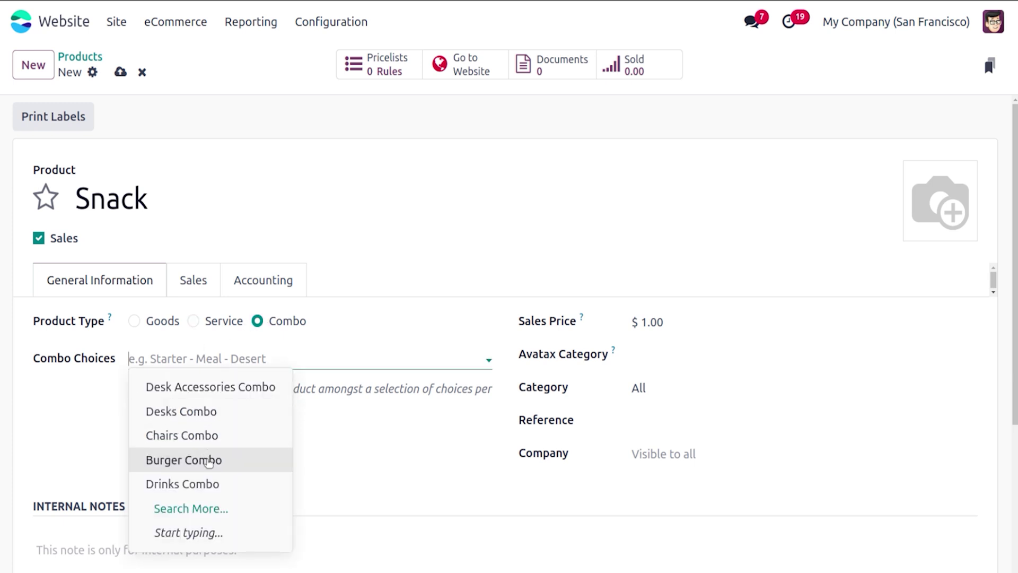
pyautogui.click(206, 460)
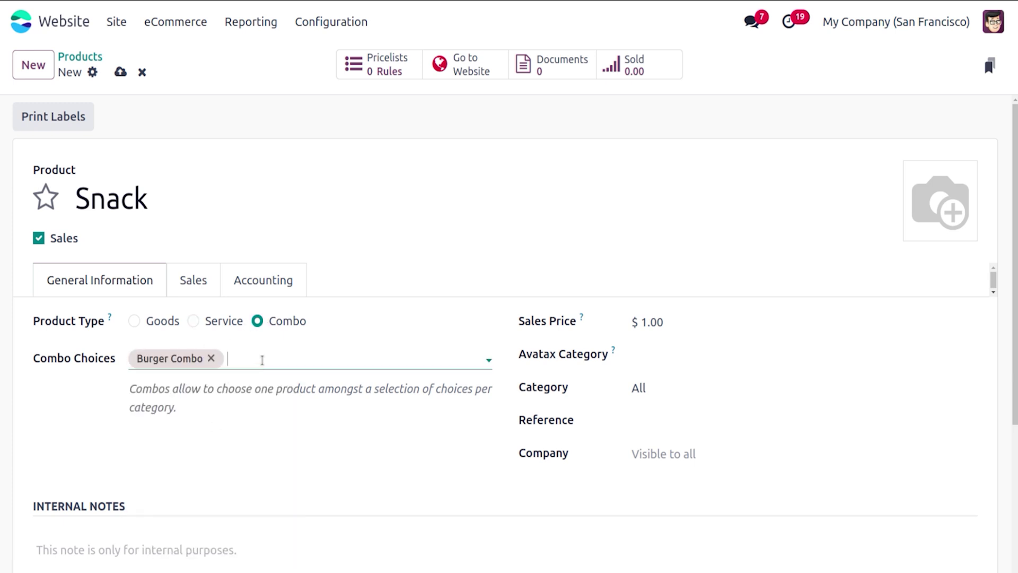
pyautogui.click(261, 358)
pyautogui.click(299, 484)
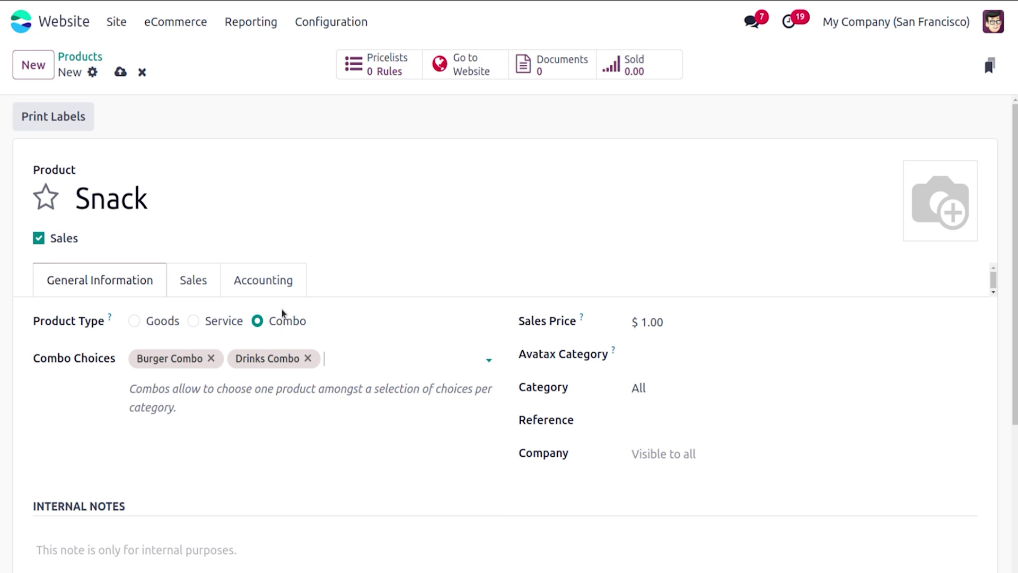
# Step: Publish Snack on the website from its Sales tab and save it
pyautogui.click(201, 279)
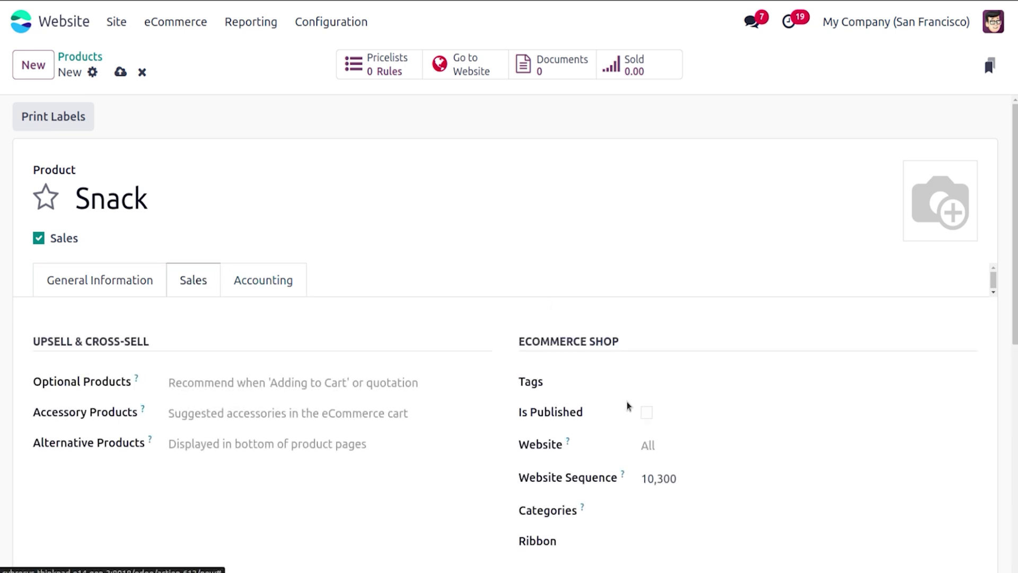
pyautogui.click(647, 413)
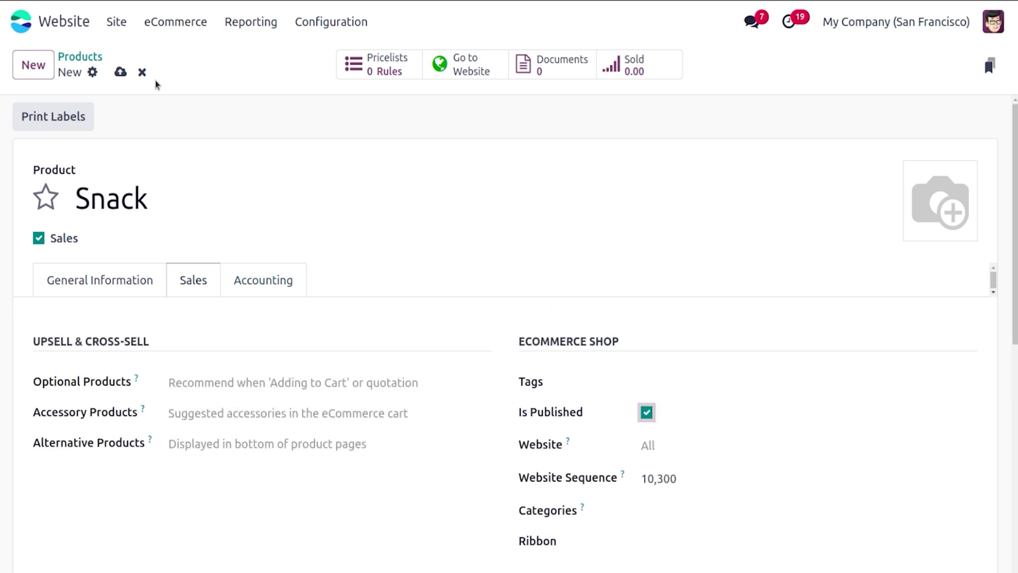
pyautogui.click(121, 72)
pyautogui.click(144, 280)
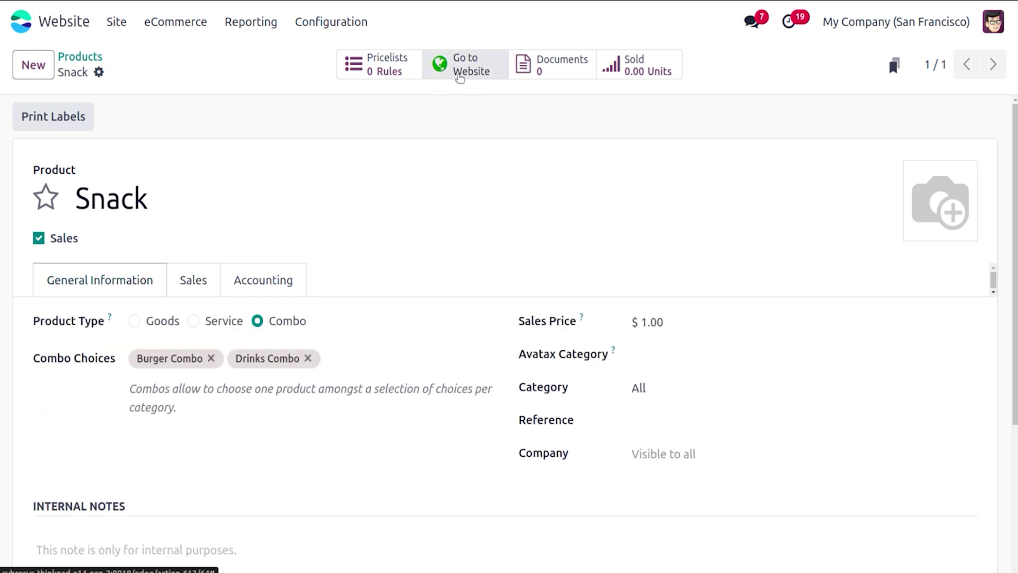
# Step: From Snack's website page, add it with Cheese Burger and Coco-cola, then proceed to checkout
pyautogui.click(462, 75)
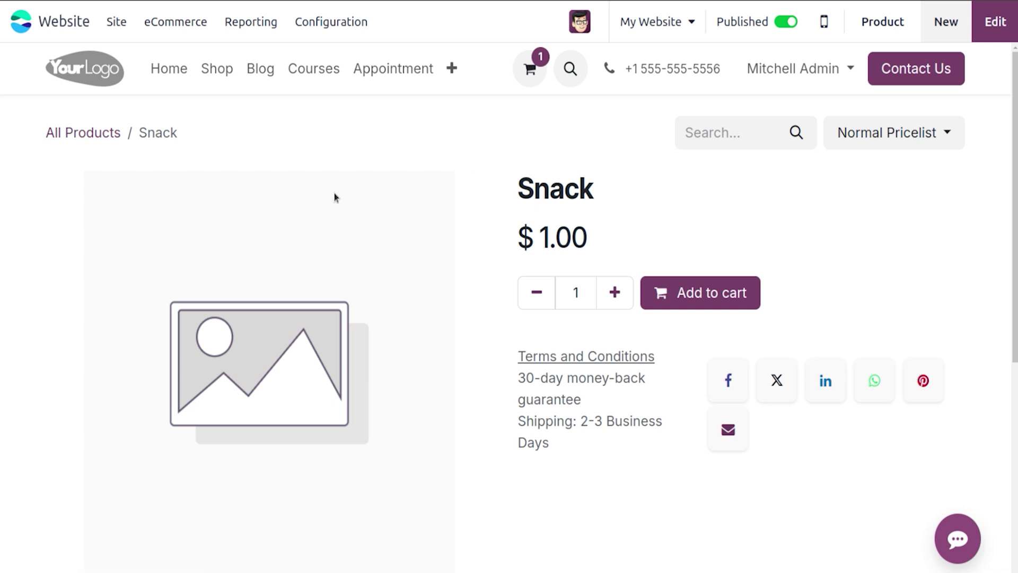
pyautogui.click(675, 293)
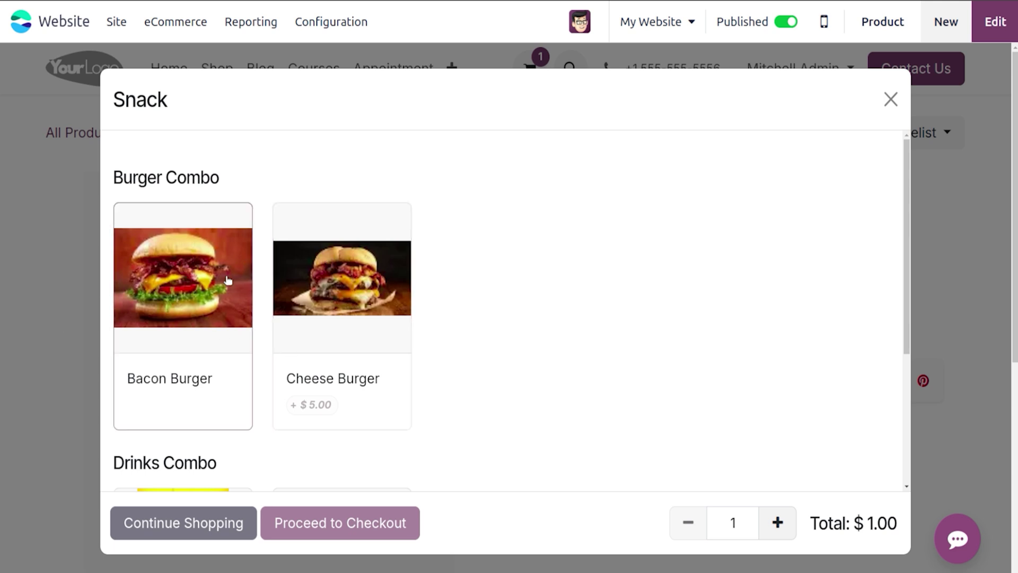
pyautogui.click(306, 295)
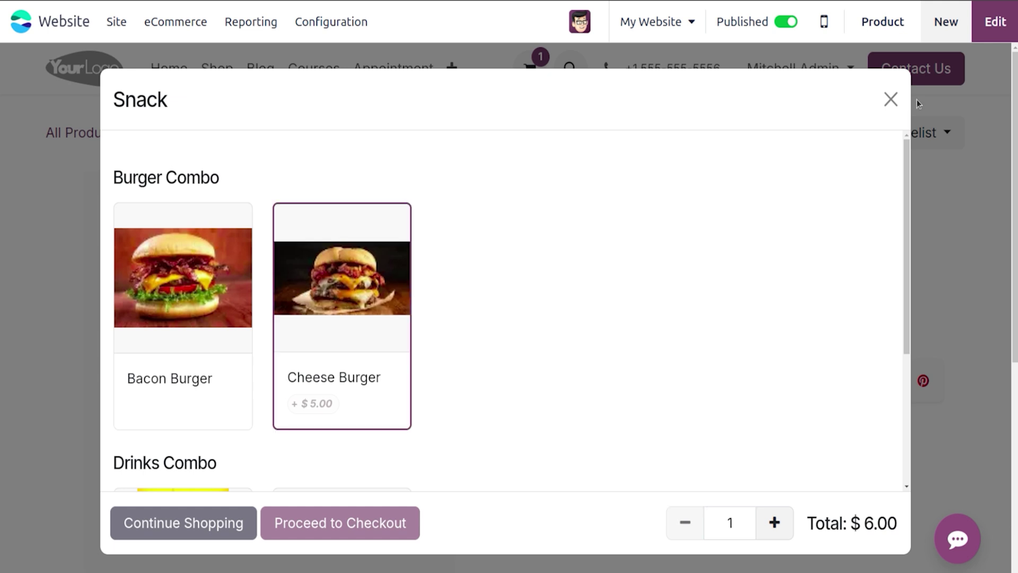
pyautogui.moveTo(908, 170); pyautogui.dragTo(926, 289)
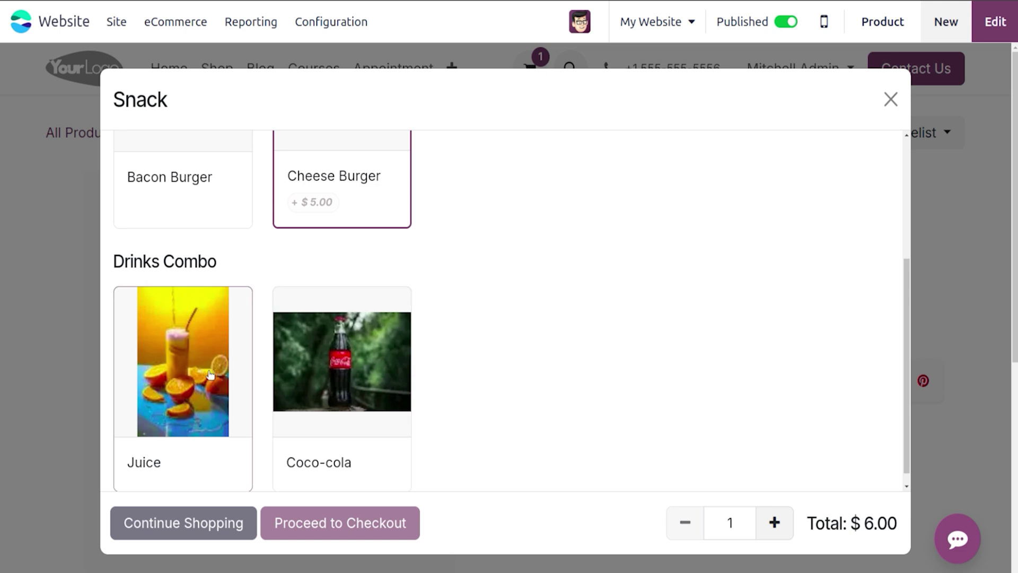
pyautogui.click(289, 380)
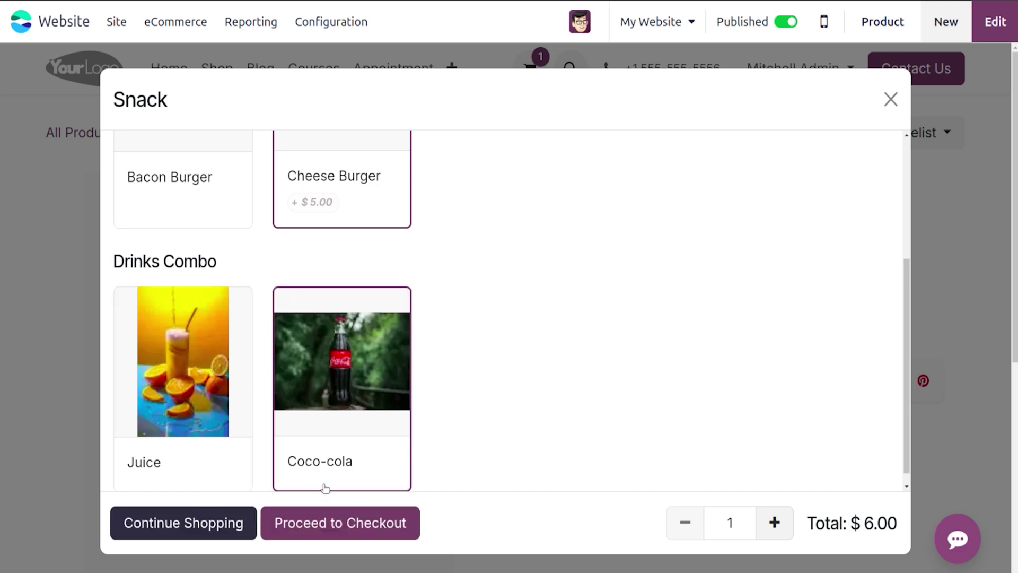
pyautogui.click(332, 524)
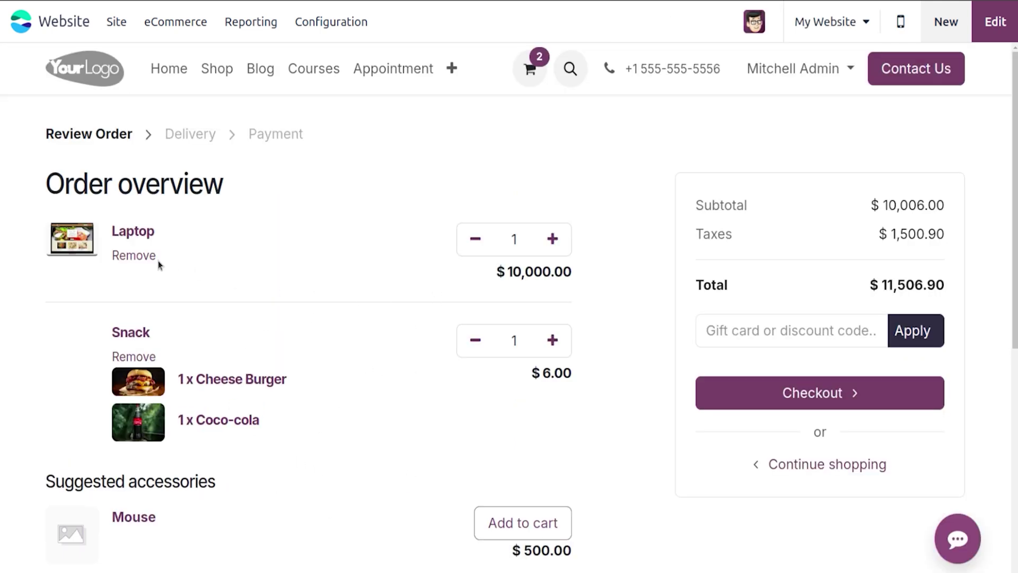
# Step: Remove the Laptop, raise the Snack quantity to 3, then remove the Snack combo too
pyautogui.click(152, 255)
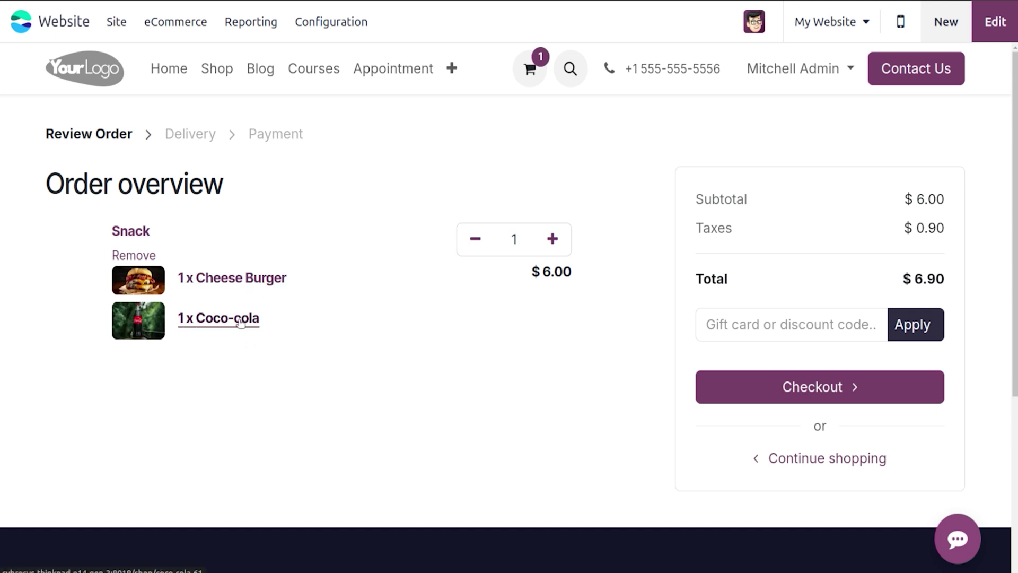
pyautogui.click(550, 238)
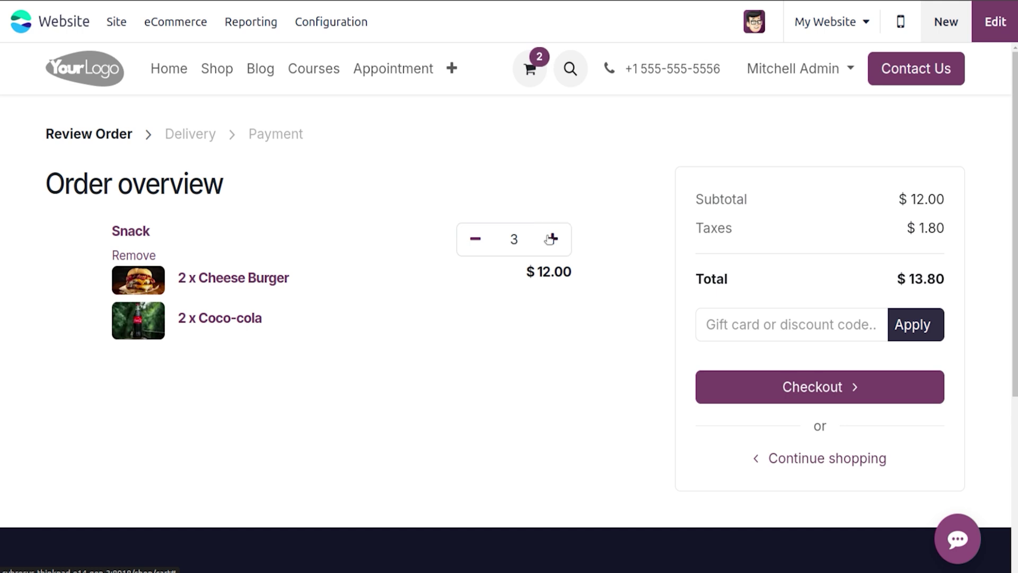
pyautogui.click(151, 255)
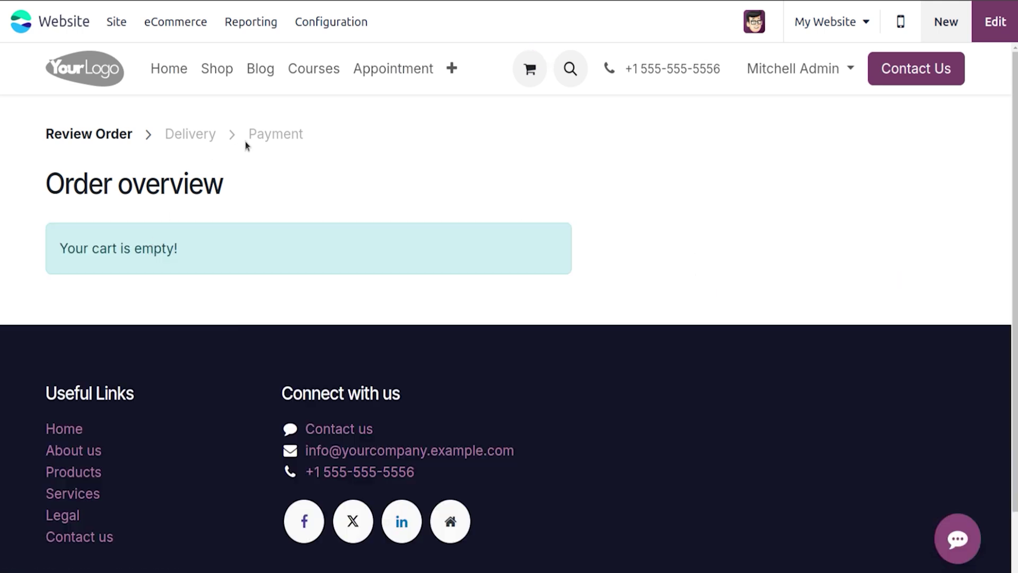
# Step: Open the Product Ribbons list and inspect the Trending ribbon's position and colours
pyautogui.click(177, 27)
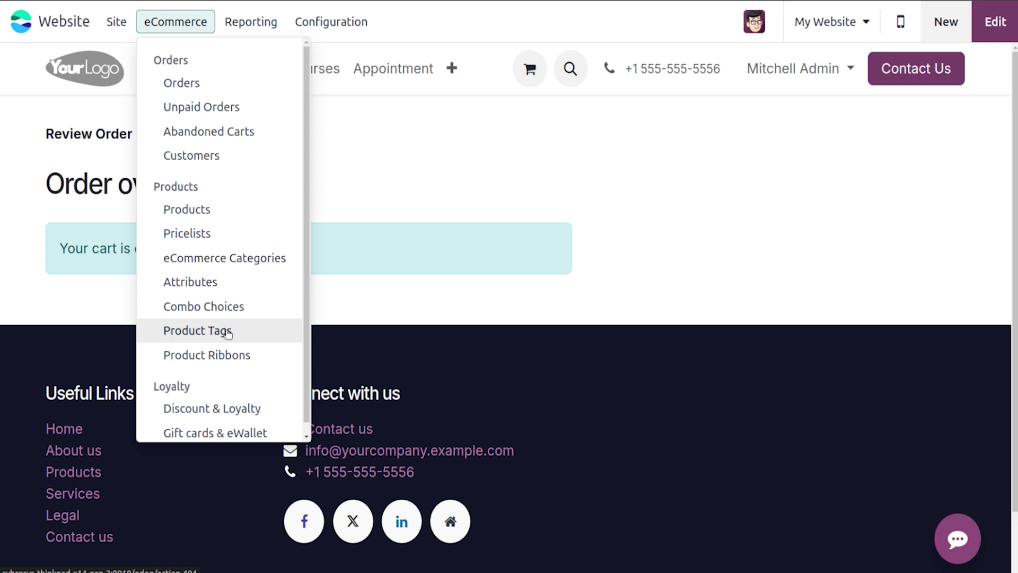
pyautogui.click(230, 357)
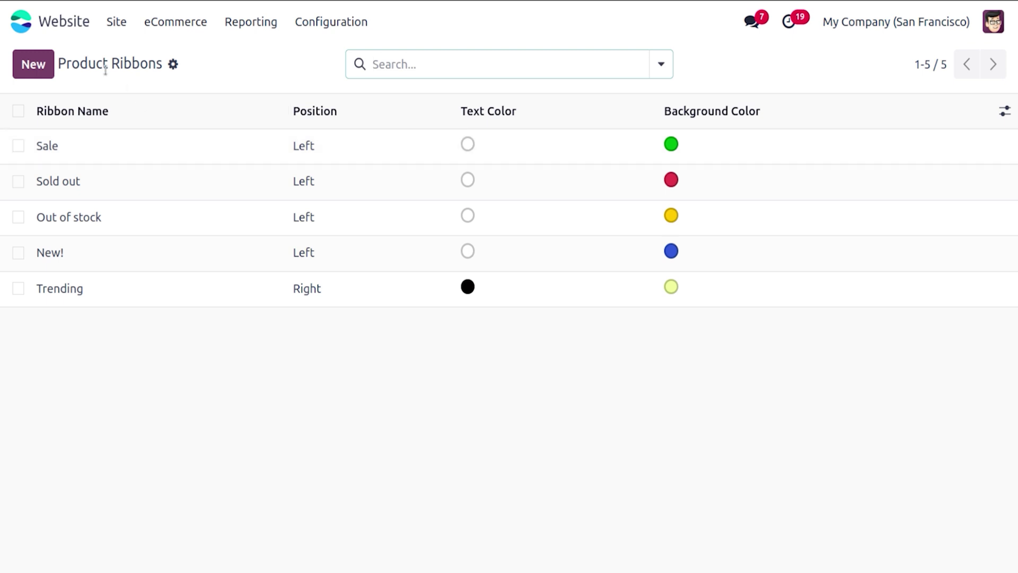
pyautogui.click(156, 302)
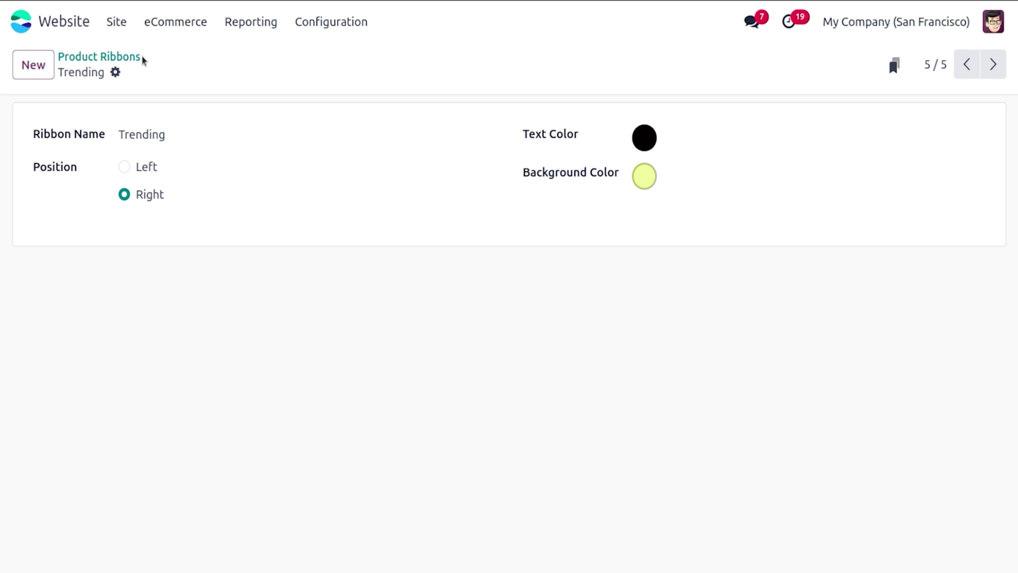
pyautogui.click(114, 57)
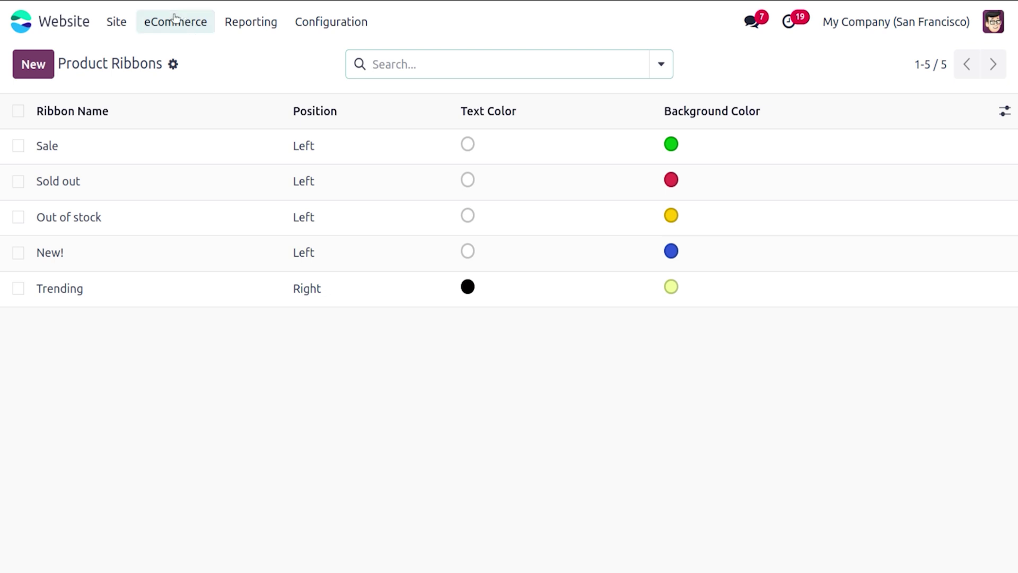
pyautogui.click(177, 21)
# Step: Open the pricelists list and look over the Normal Pricelist
pyautogui.click(226, 238)
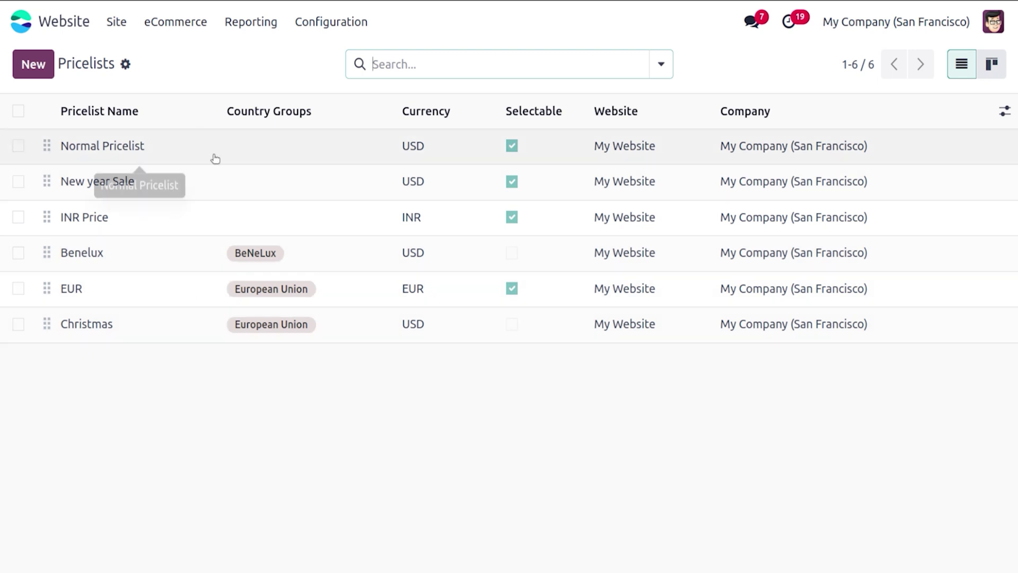
pyautogui.click(250, 147)
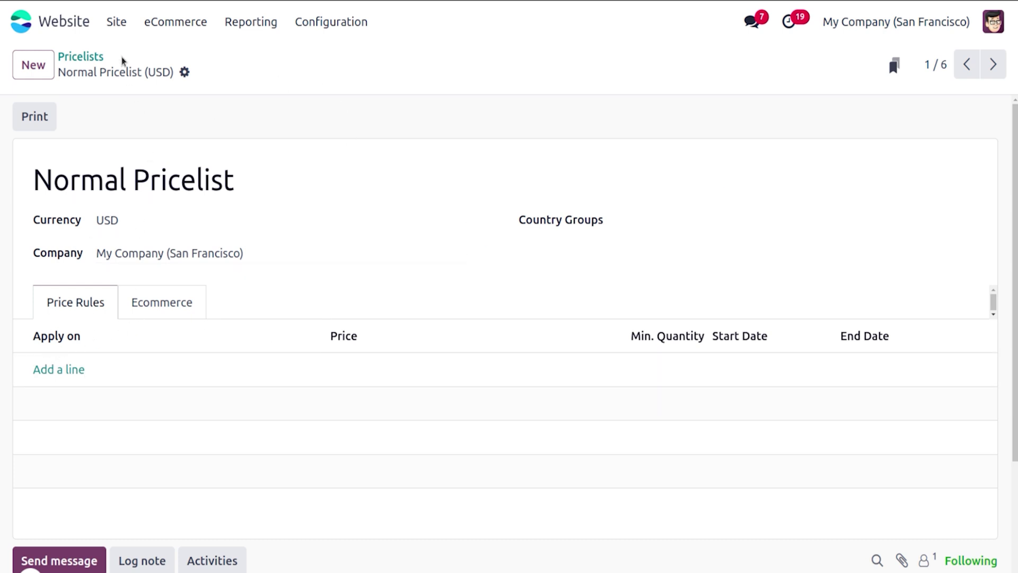
pyautogui.click(83, 56)
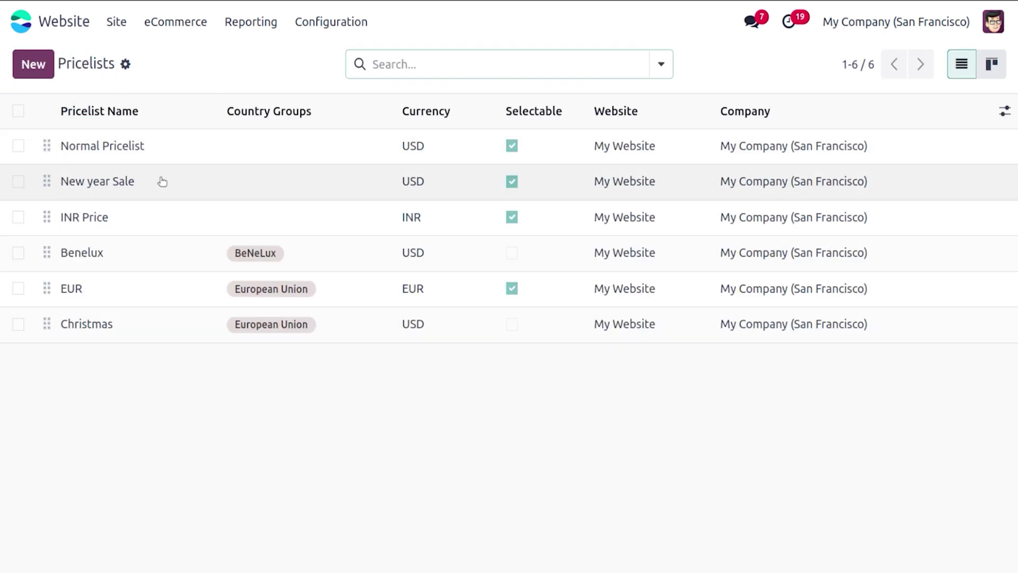
# Step: Save New year Sale's All Products rule at 50% off and check its eCommerce promo code
pyautogui.click(161, 179)
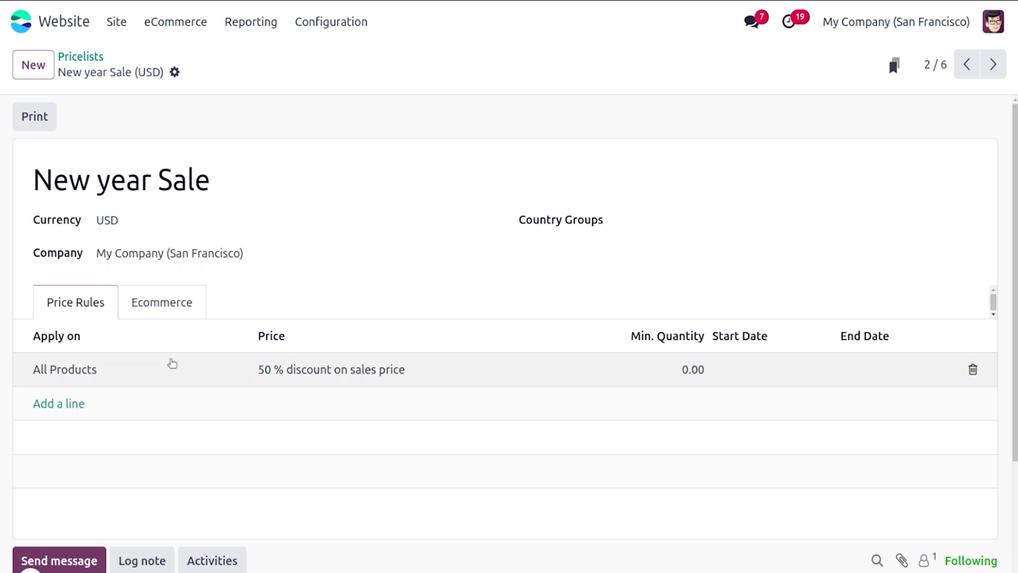
pyautogui.click(172, 365)
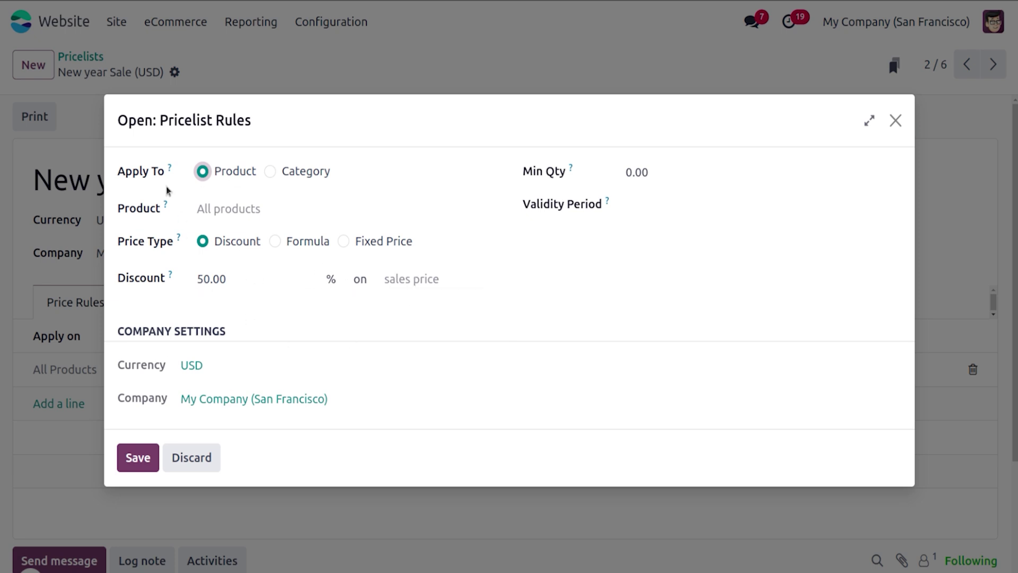
pyautogui.click(132, 456)
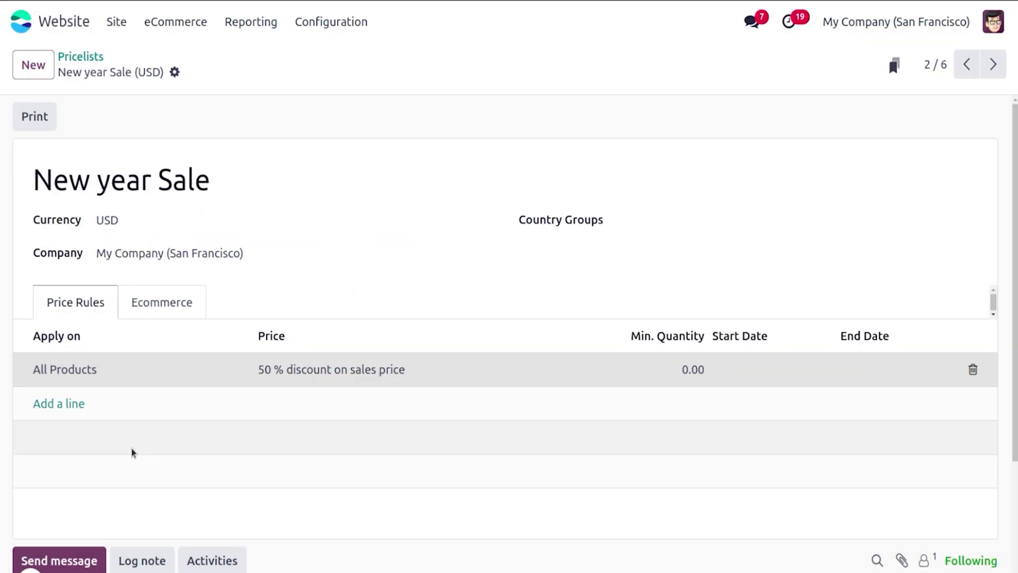
pyautogui.click(168, 305)
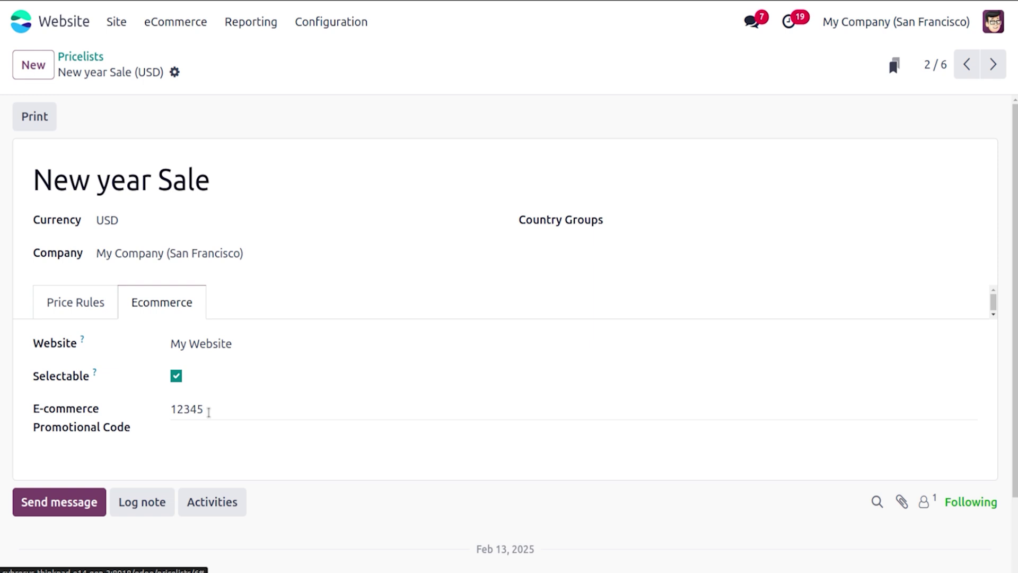
pyautogui.click(91, 57)
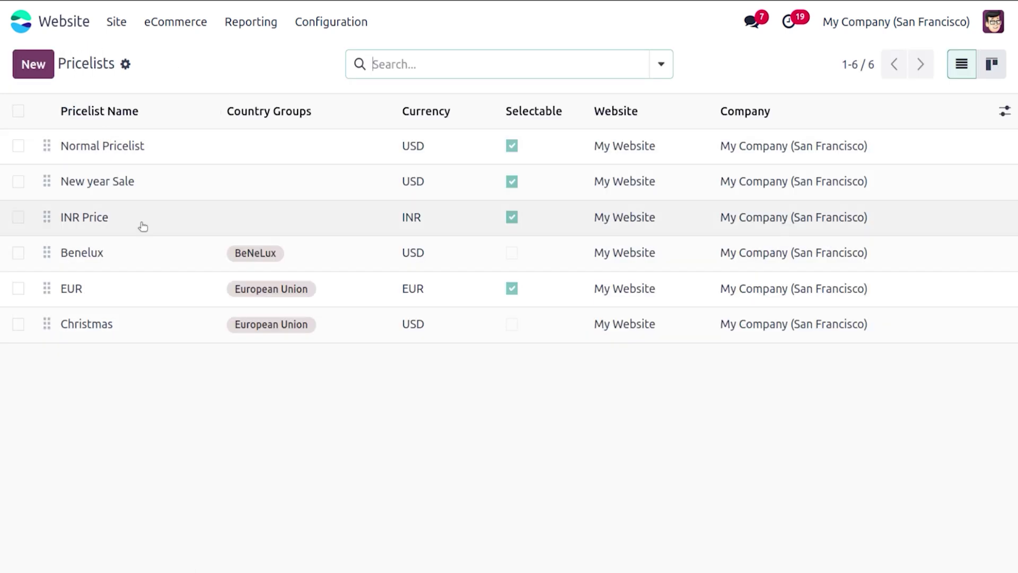
pyautogui.click(141, 222)
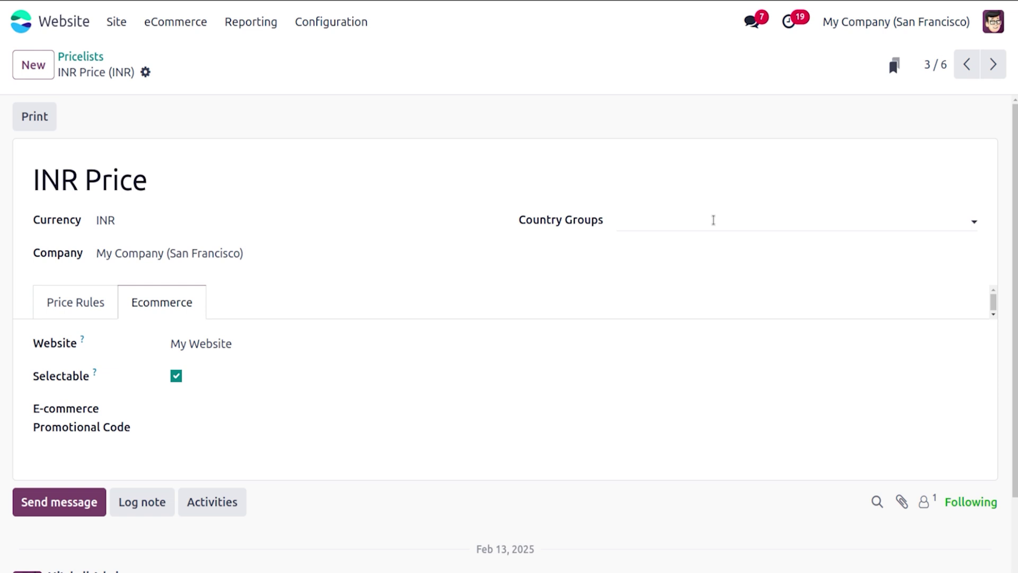
pyautogui.click(75, 314)
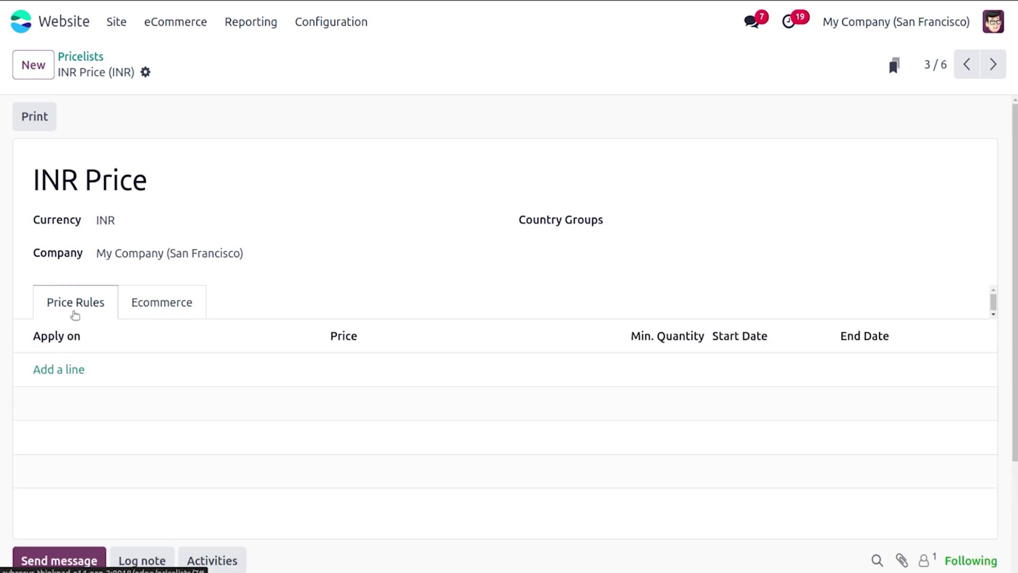
pyautogui.click(91, 56)
pyautogui.click(168, 30)
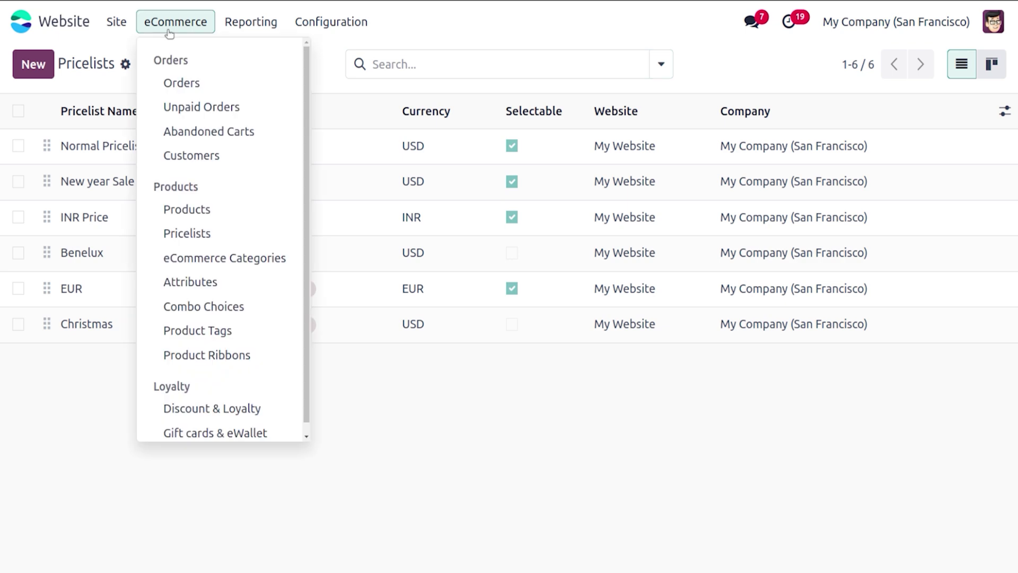
# Step: Open the Laptop product and go to its page on the website
pyautogui.click(202, 212)
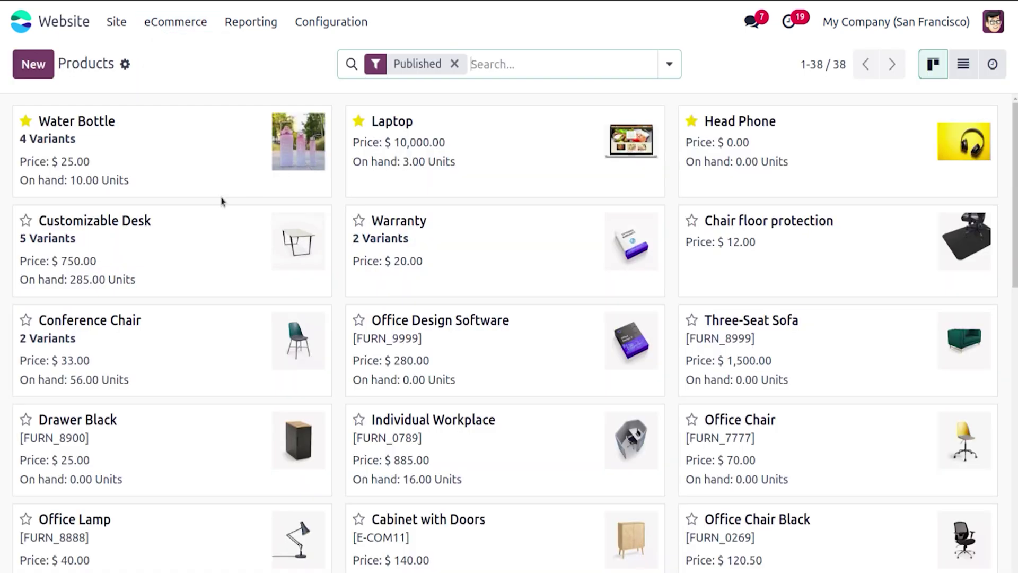
pyautogui.click(522, 166)
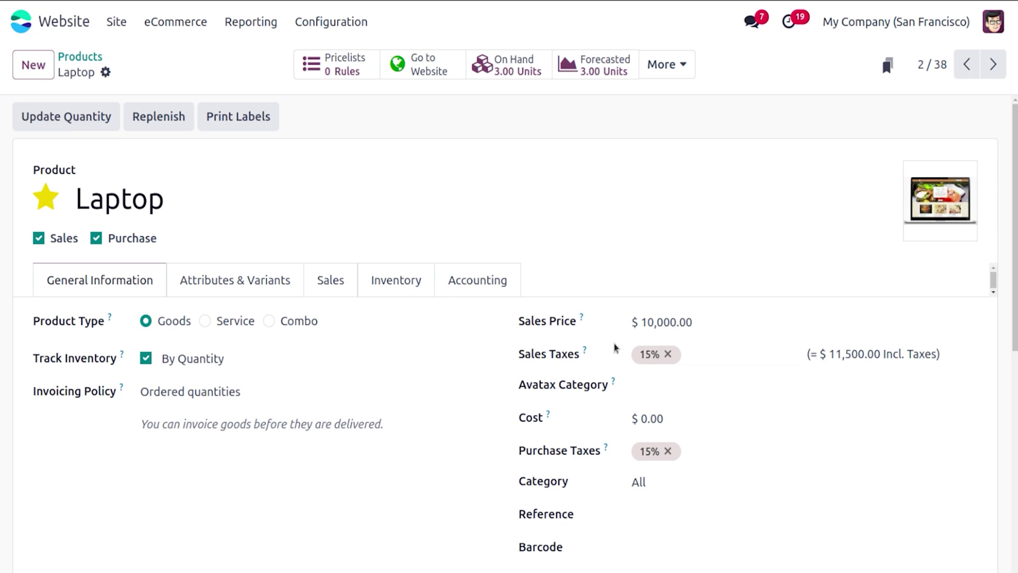
pyautogui.click(427, 65)
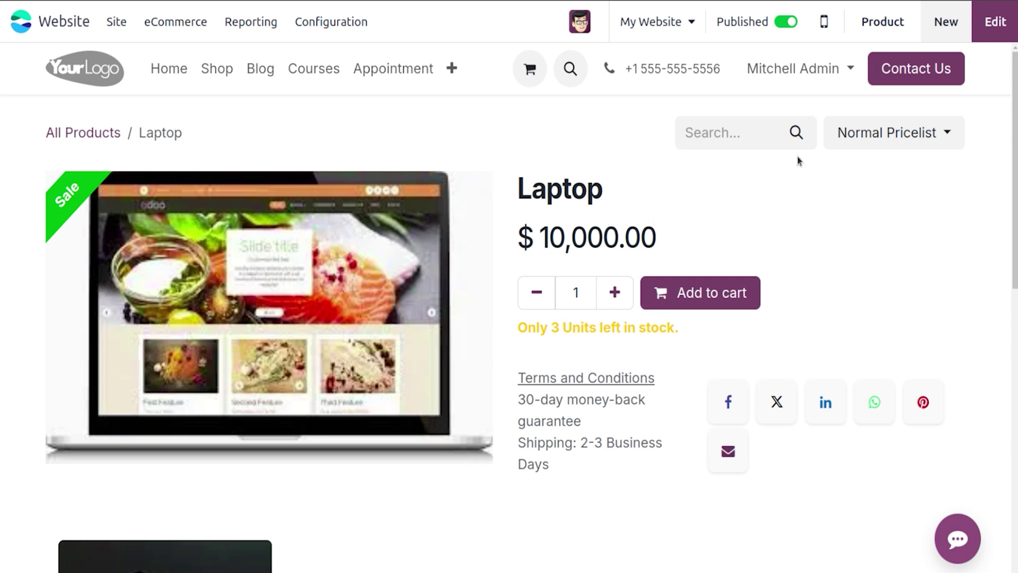
# Step: Compare the Laptop price under New year Sale and INR Price (₹599,739.00), then return to Normal Pricelist
pyautogui.click(851, 139)
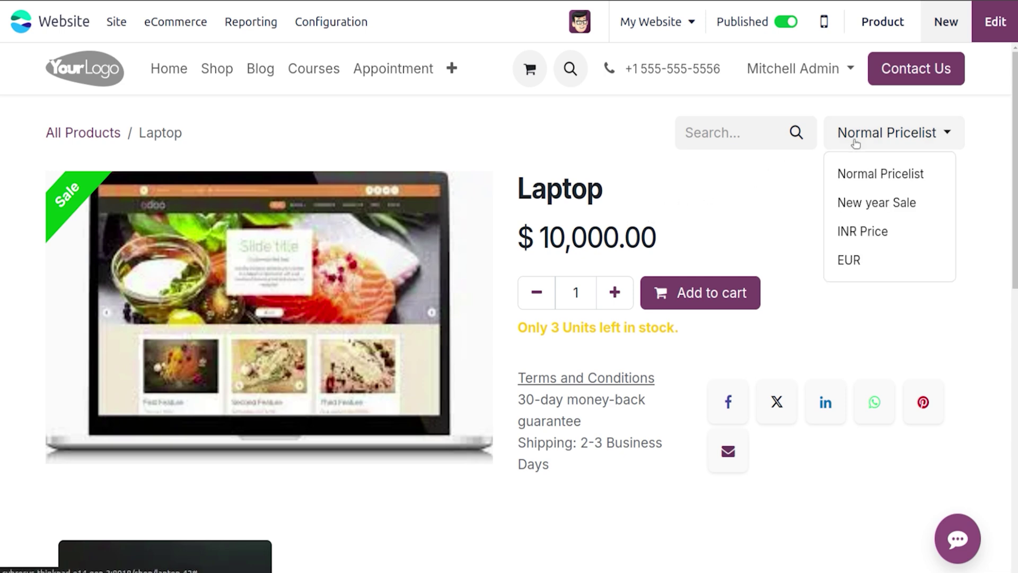
pyautogui.click(866, 202)
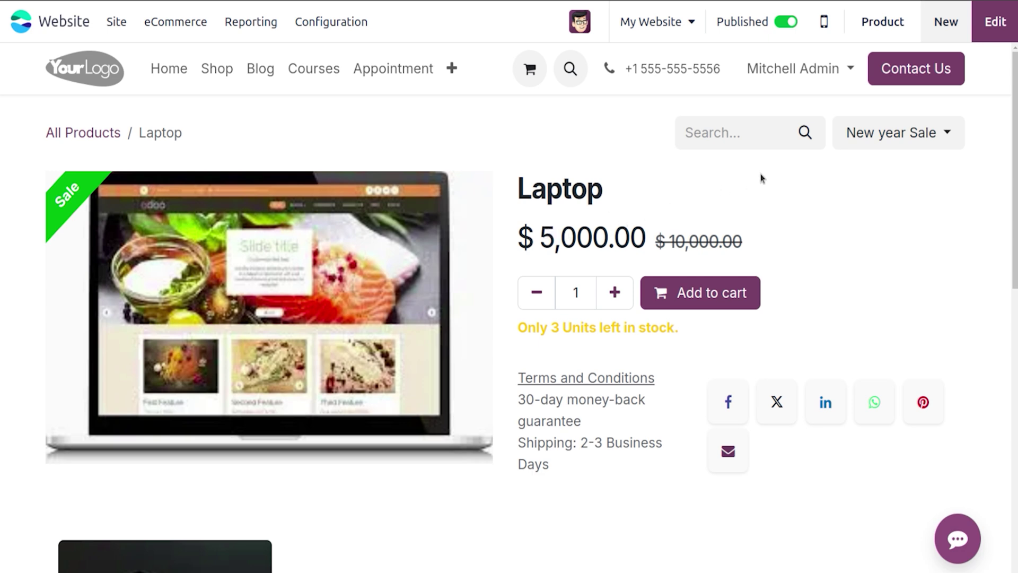
pyautogui.click(868, 142)
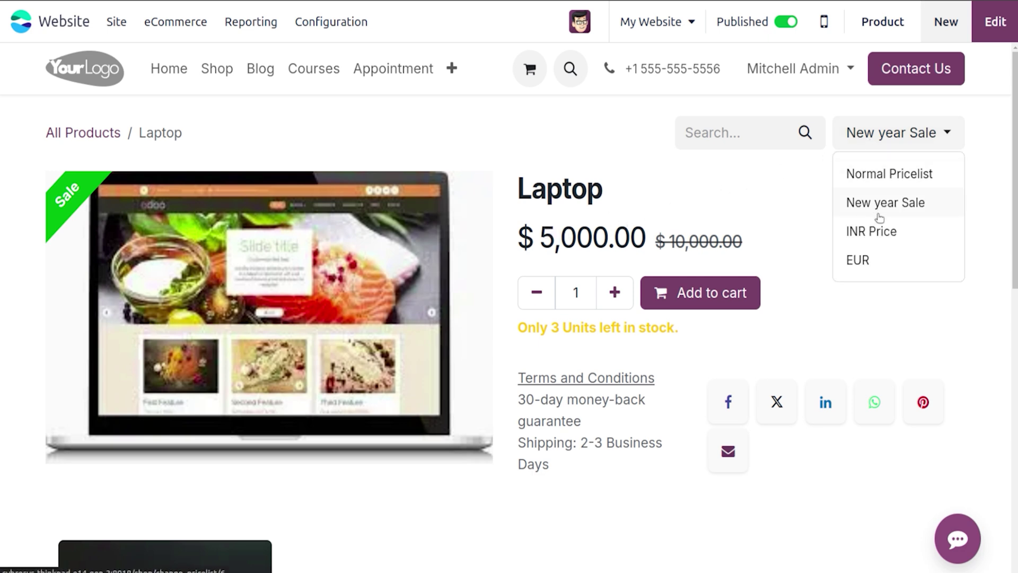
pyautogui.click(875, 231)
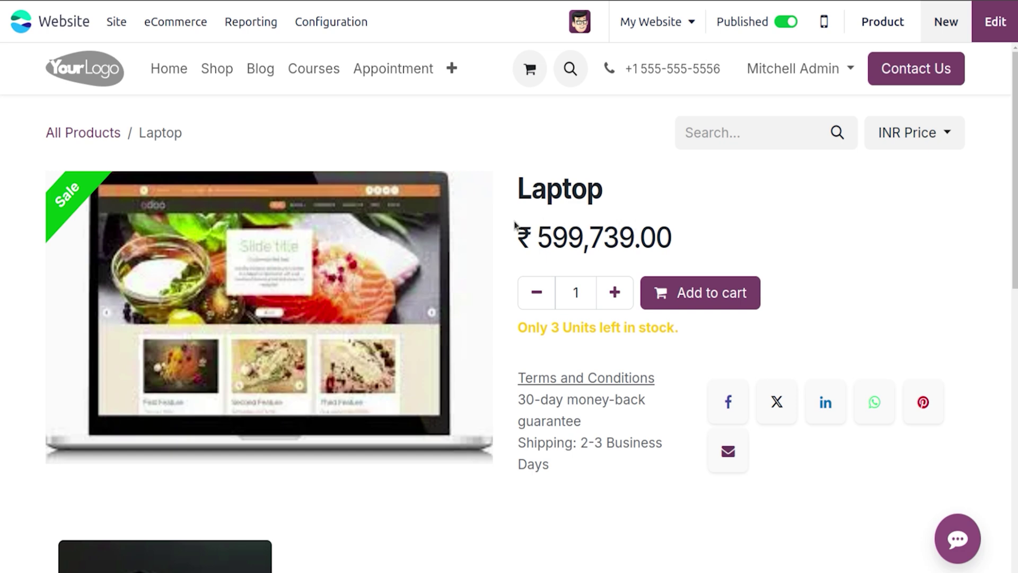
pyautogui.click(899, 141)
pyautogui.click(900, 175)
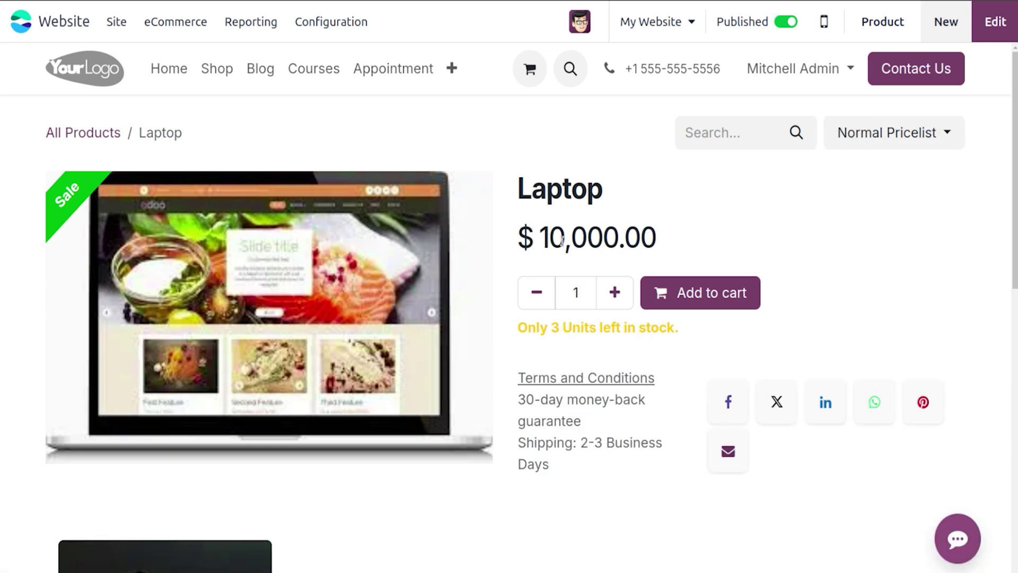
# Step: Add the Laptop to the cart and proceed to the order overview
pyautogui.click(695, 294)
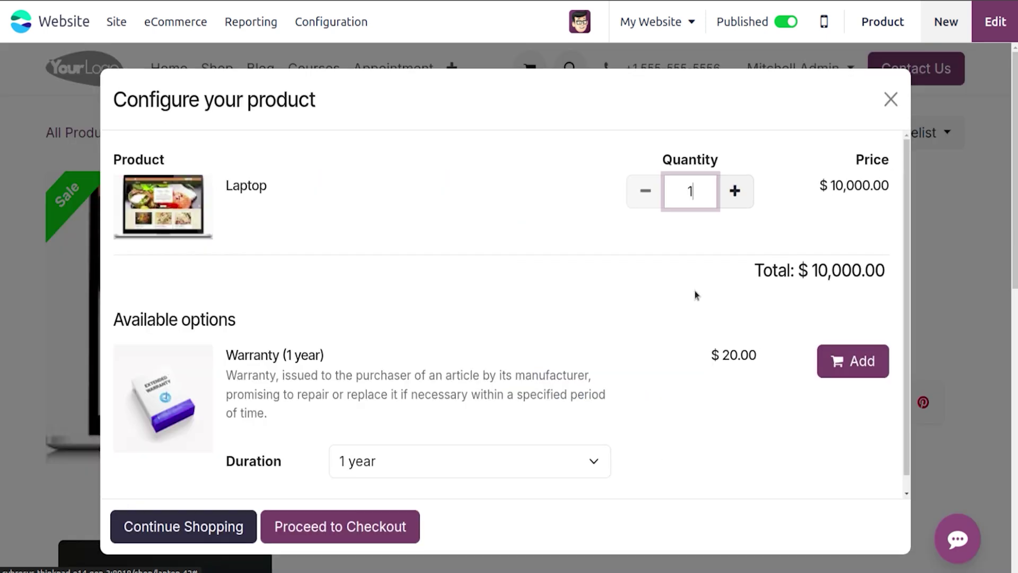
pyautogui.click(300, 537)
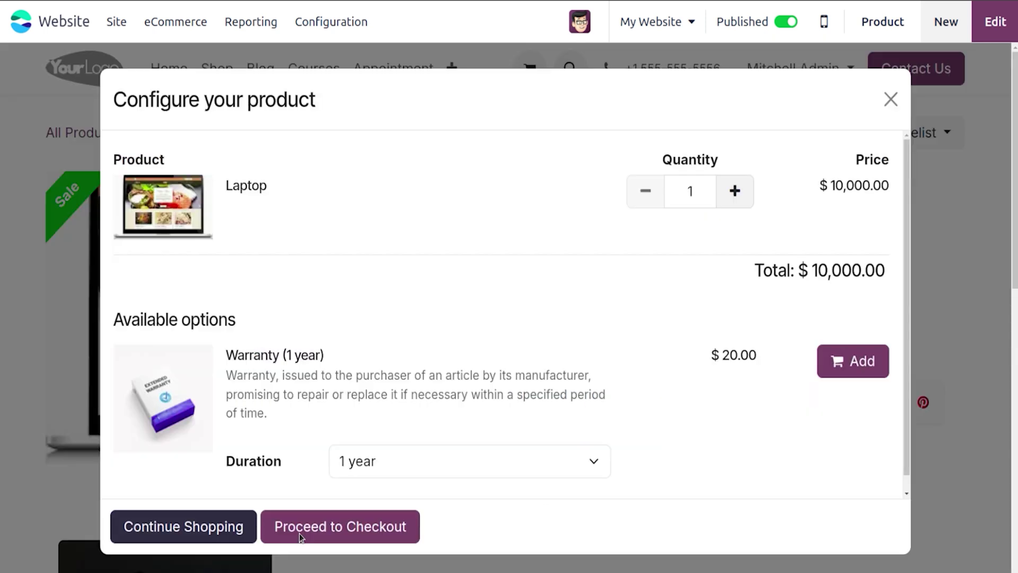
pyautogui.click(300, 537)
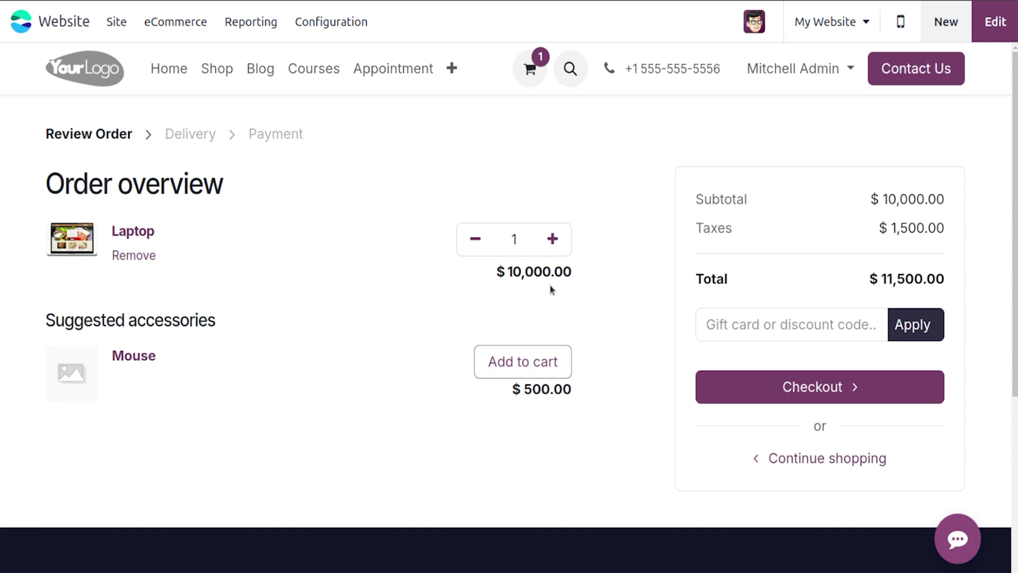
# Step: Apply promo code 12345, halving the Laptop to $5,000.00 for a $5,750.00 total
pyautogui.click(734, 325)
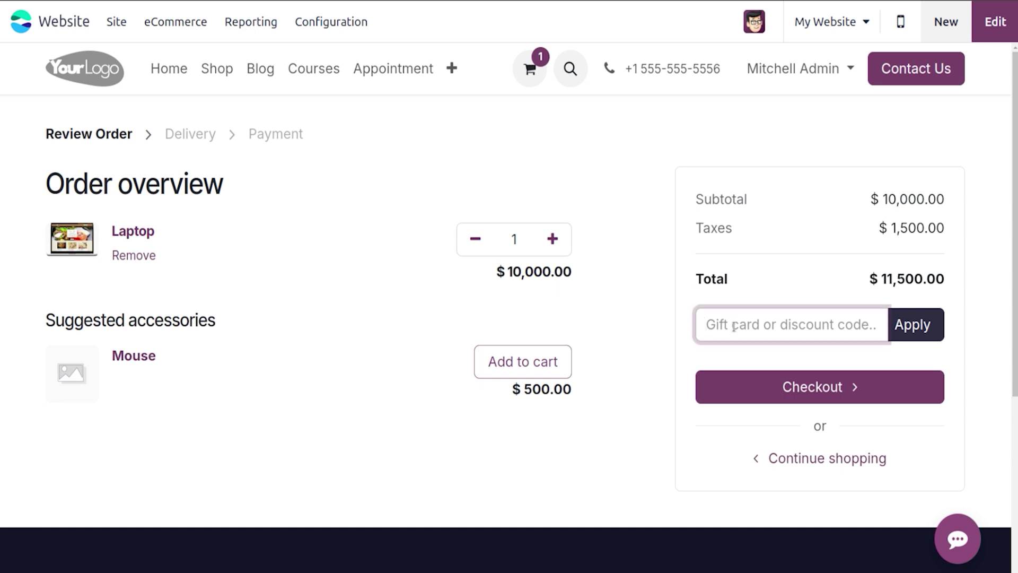
pyautogui.write('12345')
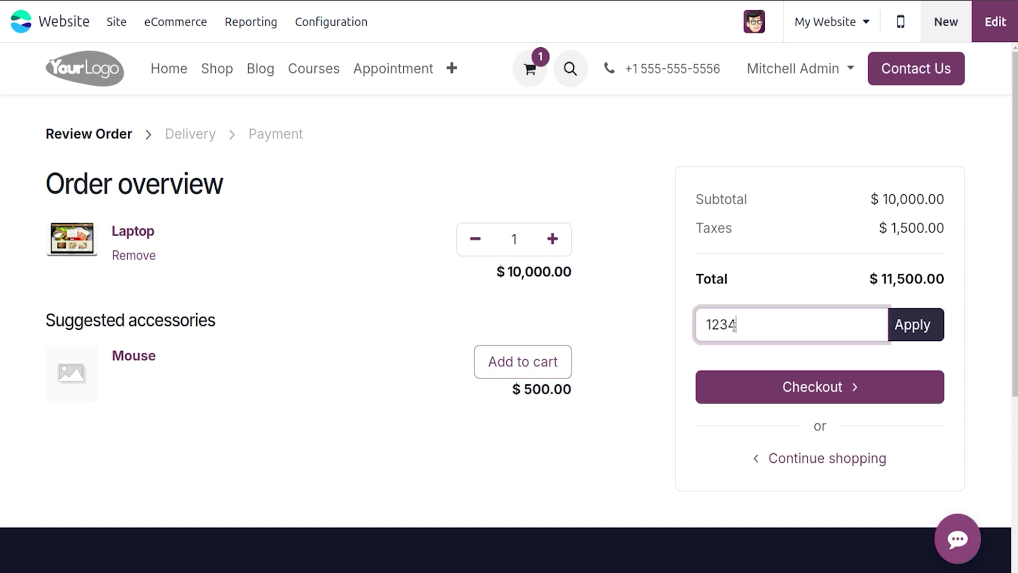
pyautogui.click(912, 325)
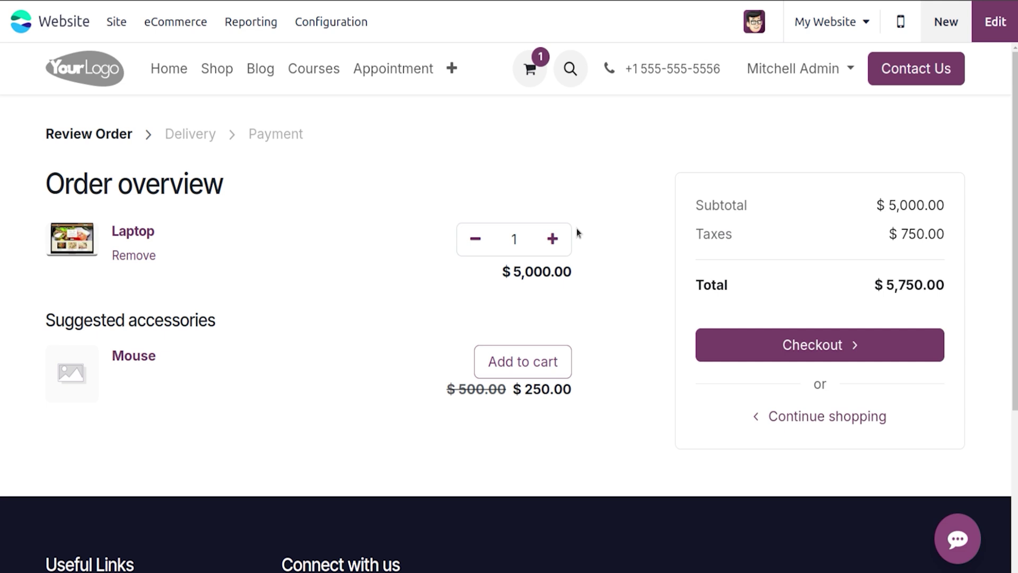
pyautogui.click(182, 22)
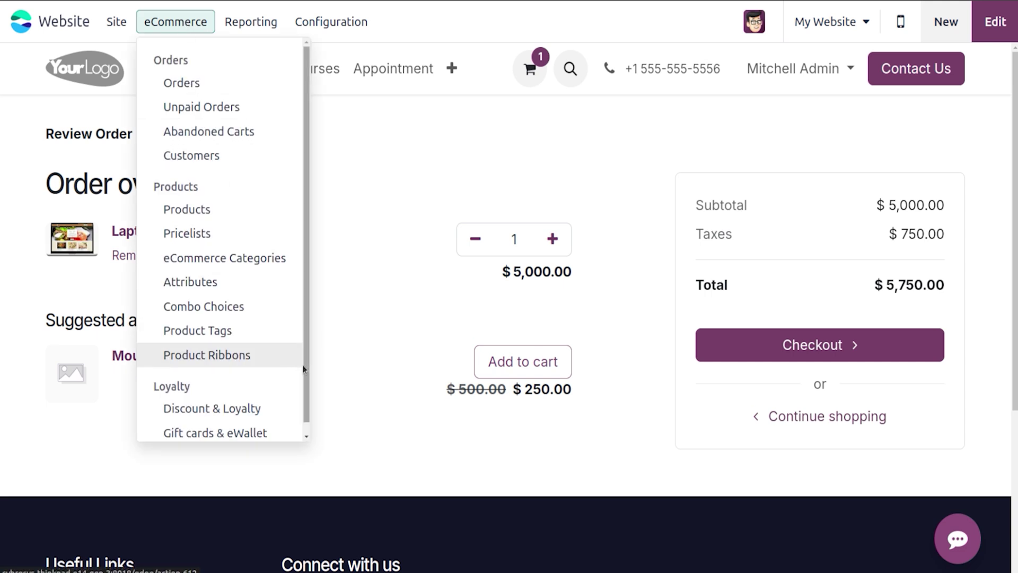
# Step: Open the 'Buy 3 large cabinets, get one for free' loyalty program
pyautogui.moveTo(304, 369); pyautogui.dragTo(303, 423)
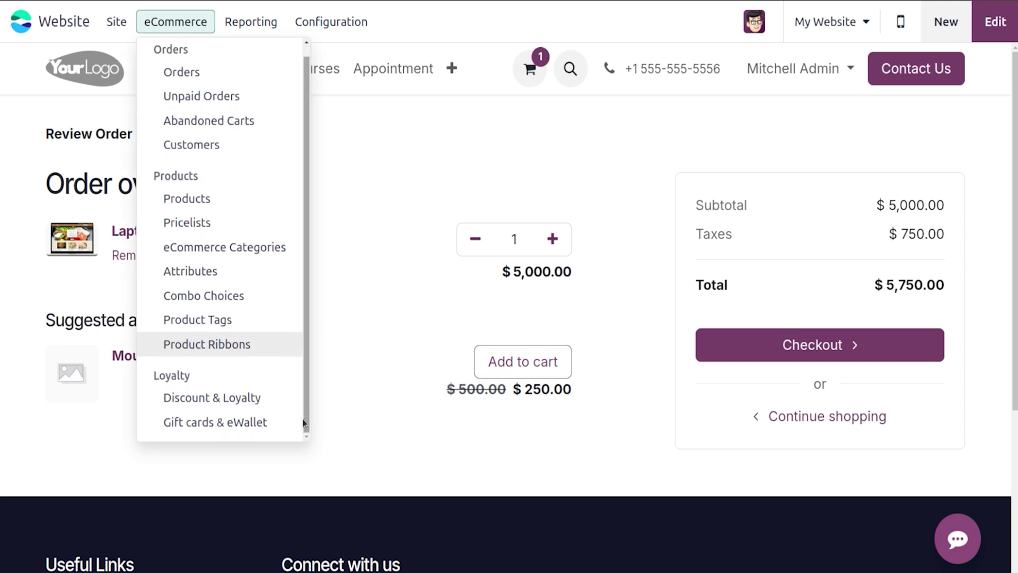
pyautogui.click(227, 399)
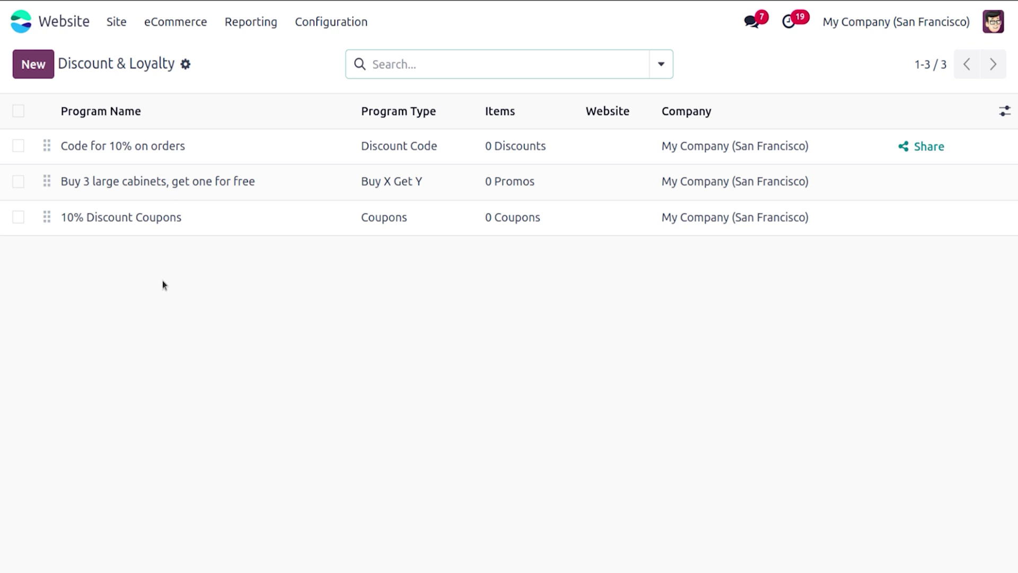
pyautogui.click(164, 190)
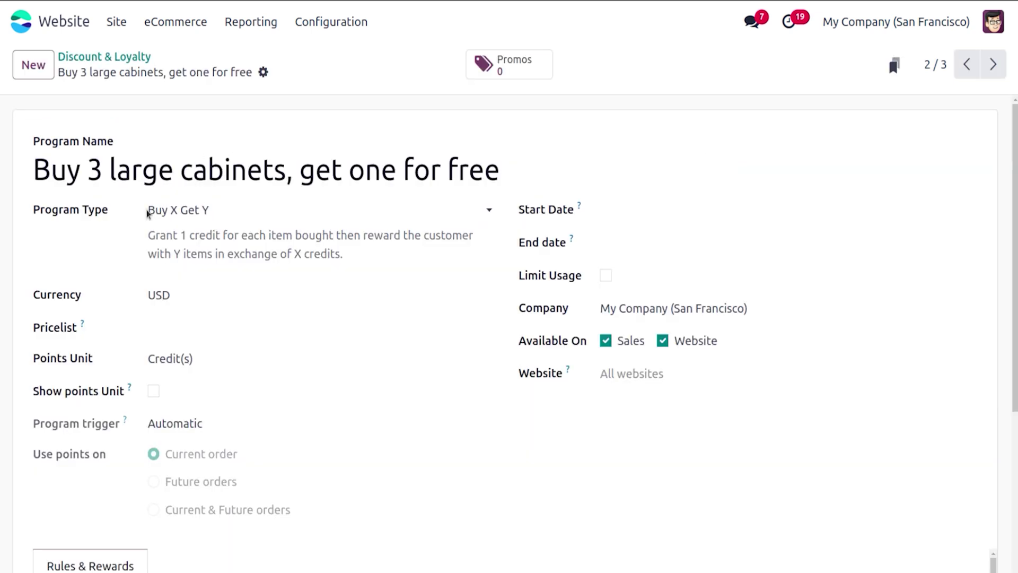
# Step: Keep Buy X Get Y as the program type and scroll to its Rules & Rewards
pyautogui.click(177, 216)
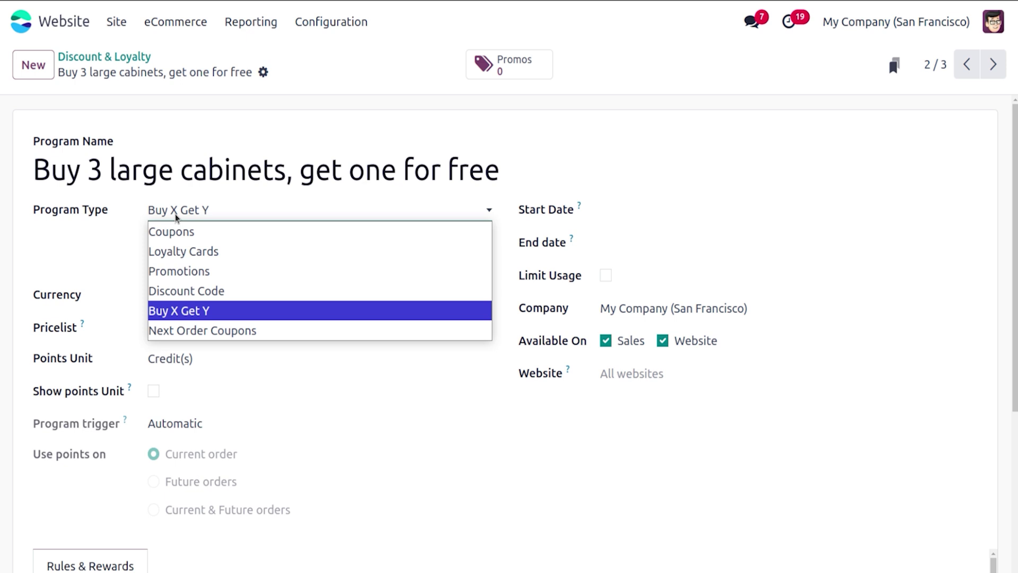
pyautogui.click(89, 266)
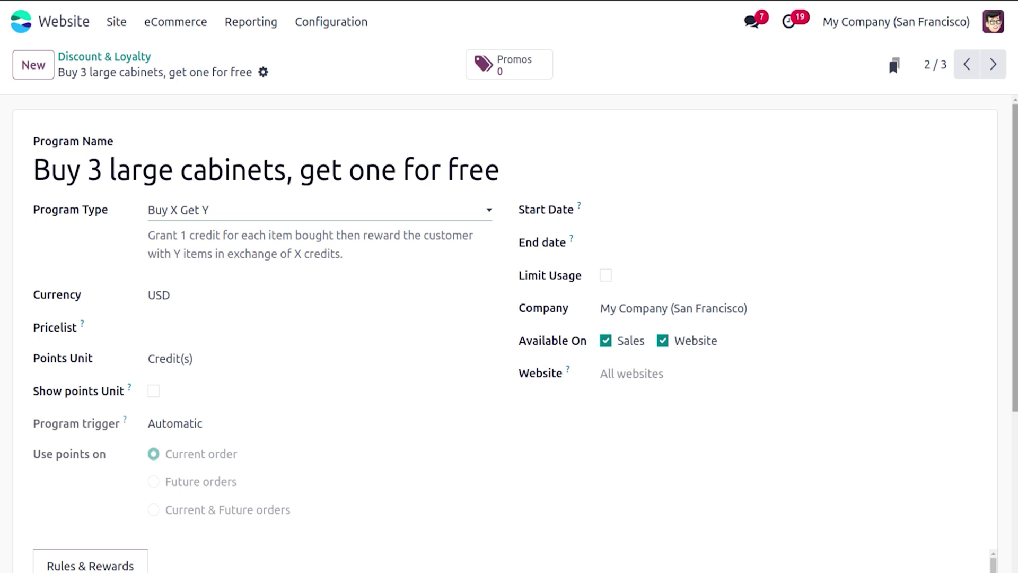
pyautogui.scroll(-3, 655, 189)
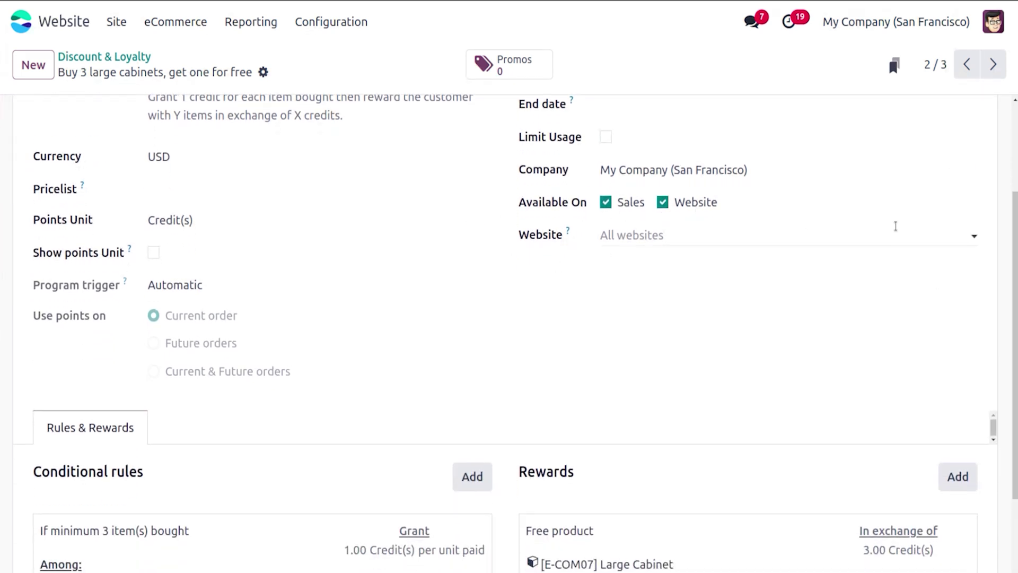
pyautogui.scroll(-2, 1014, 265)
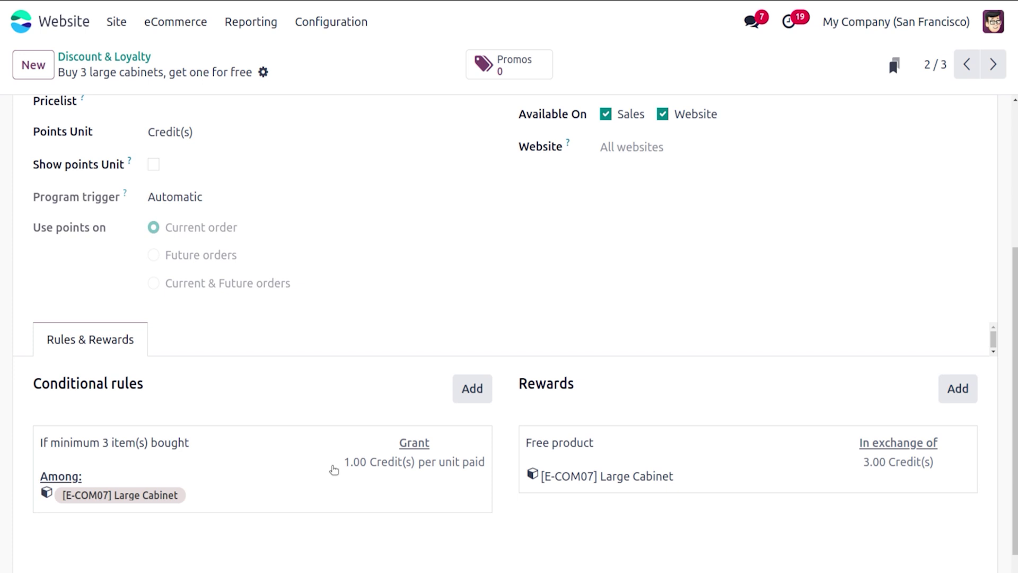
# Step: Review and save the program's conditional rule
pyautogui.click(302, 454)
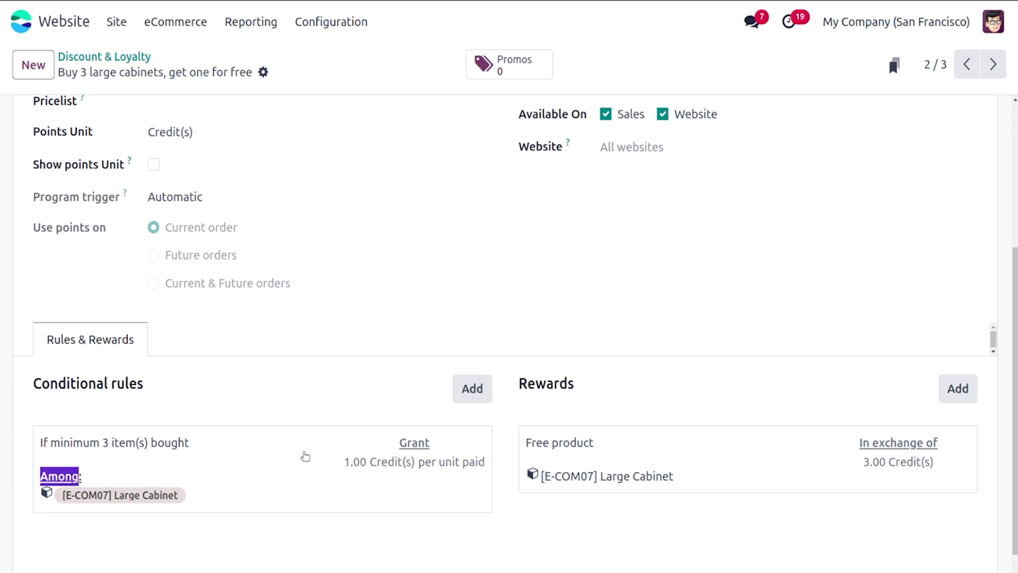
pyautogui.click(482, 261)
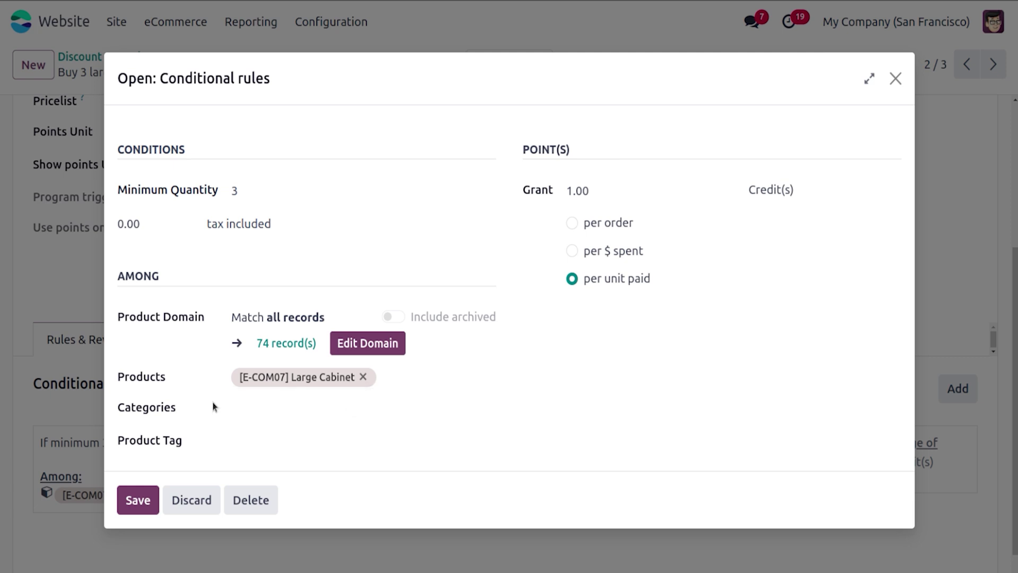
pyautogui.click(144, 506)
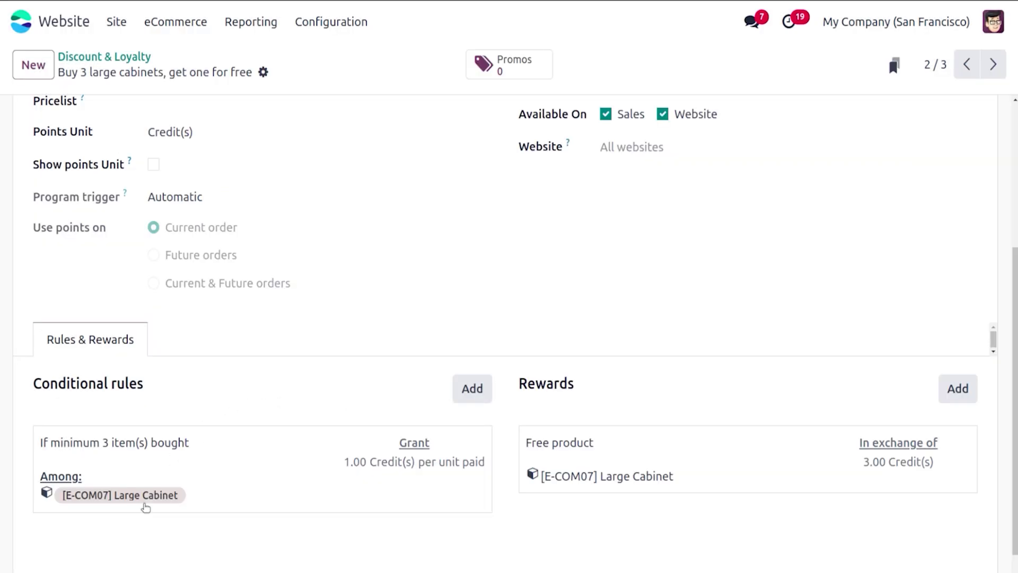
# Step: Save the free Large Cabinet reward at quantity 1, then open 'Code for 10% on orders'
pyautogui.click(637, 438)
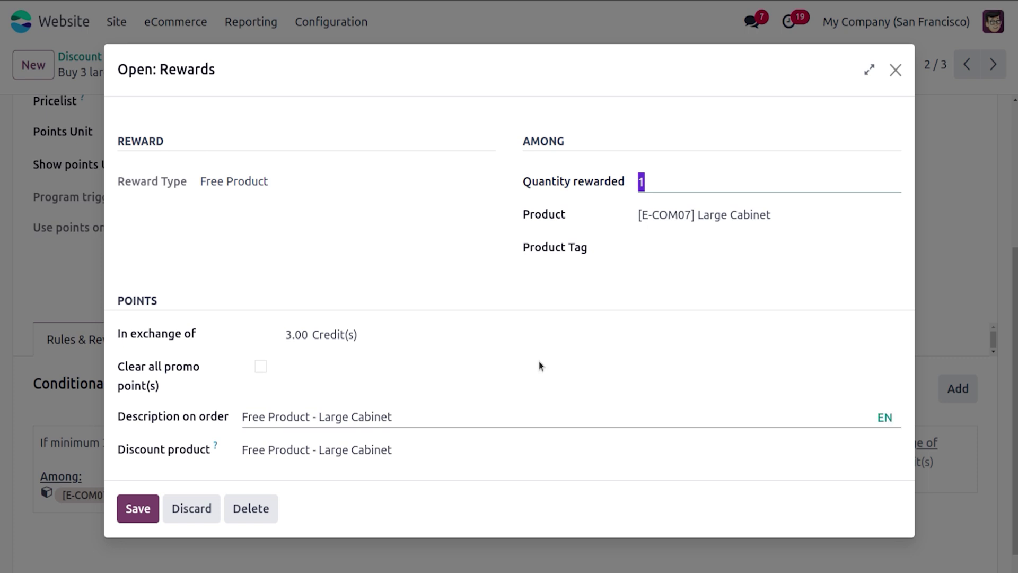
pyautogui.click(579, 352)
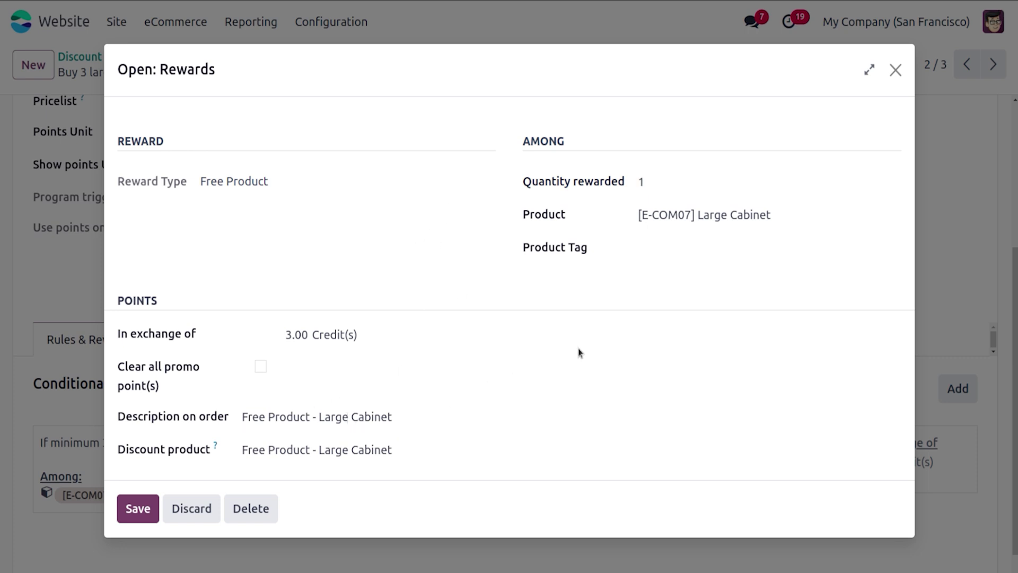
pyautogui.click(139, 517)
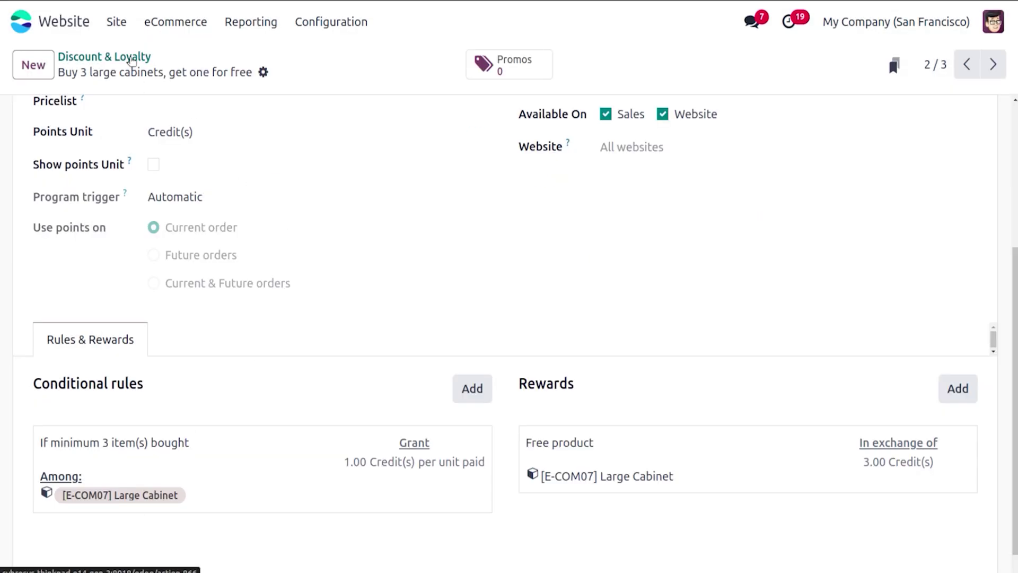
pyautogui.click(79, 57)
pyautogui.click(194, 151)
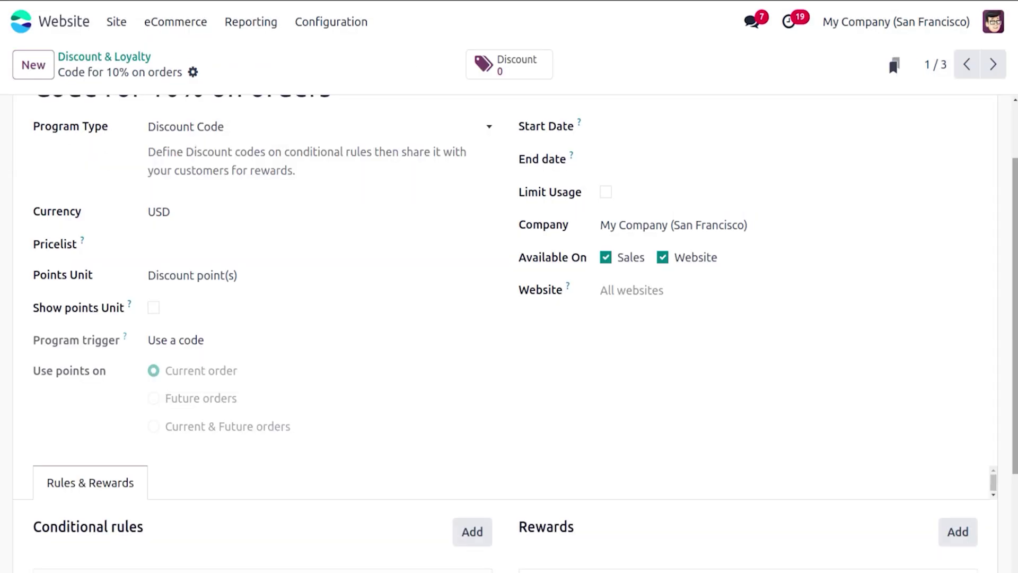
pyautogui.scroll(2, 288, 276)
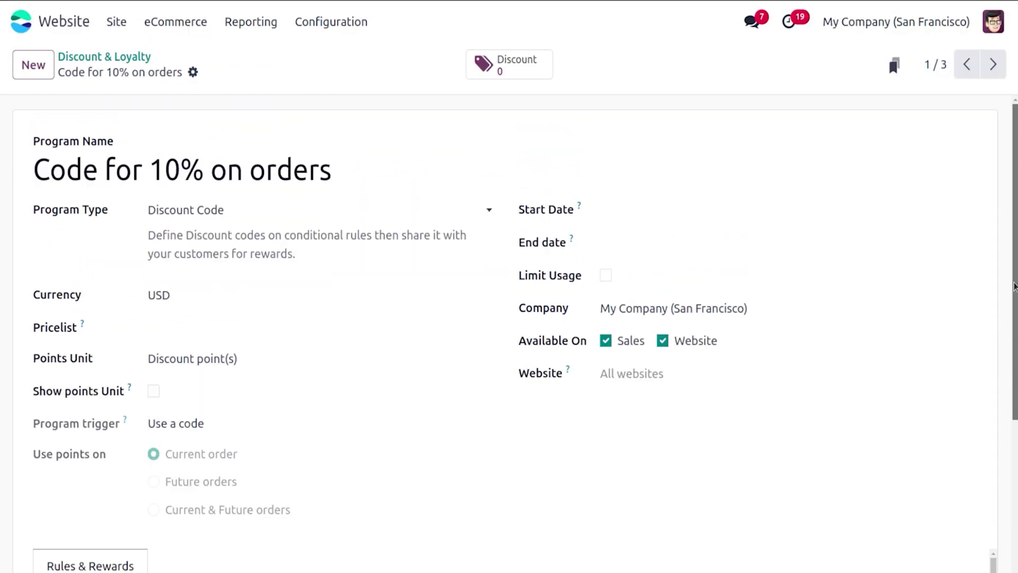
pyautogui.click(186, 209)
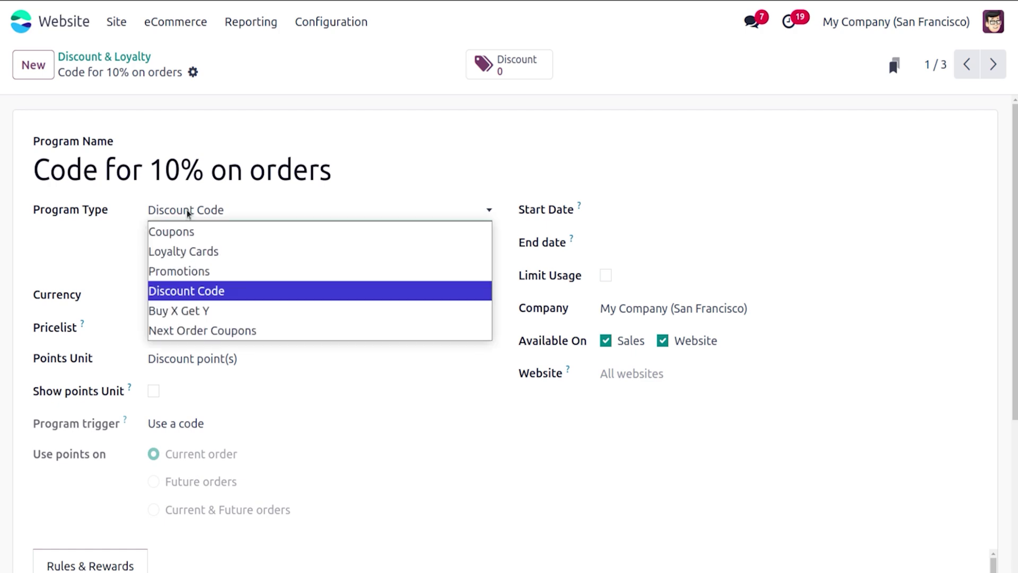
pyautogui.click(191, 290)
pyautogui.scroll(-4, 191, 290)
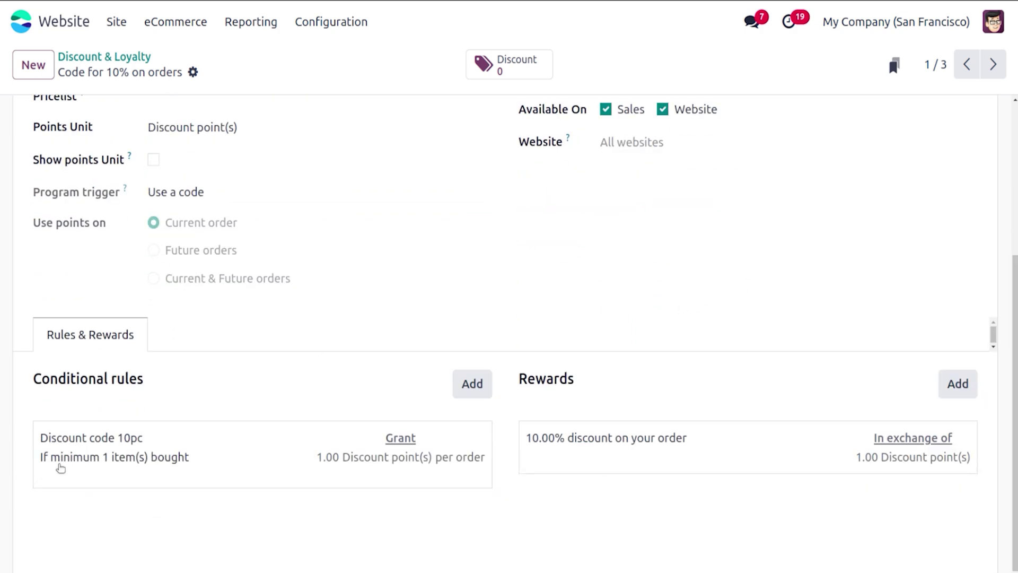
pyautogui.click(226, 459)
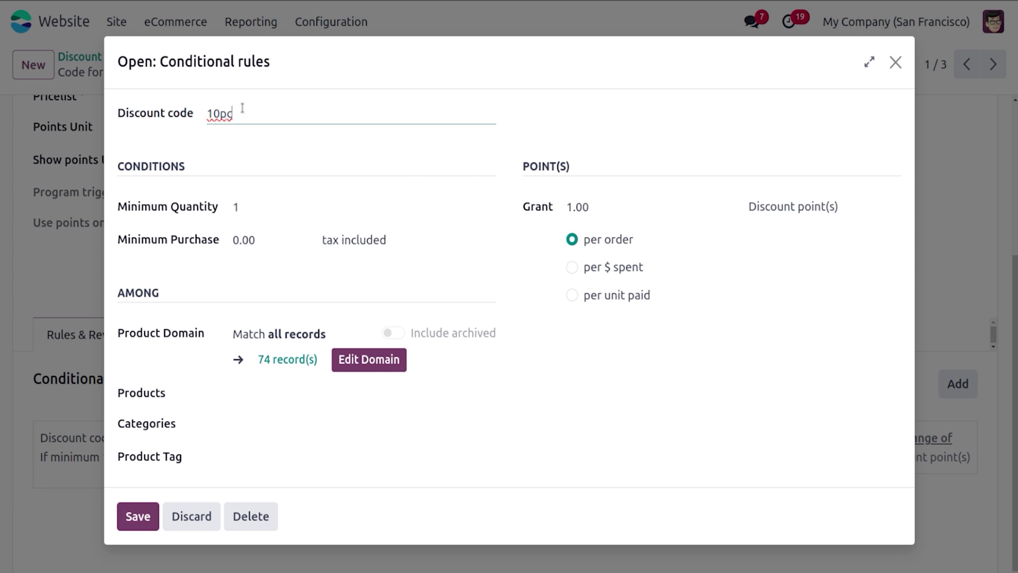
pyautogui.moveTo(242, 108); pyautogui.dragTo(200, 114)
pyautogui.click(316, 169)
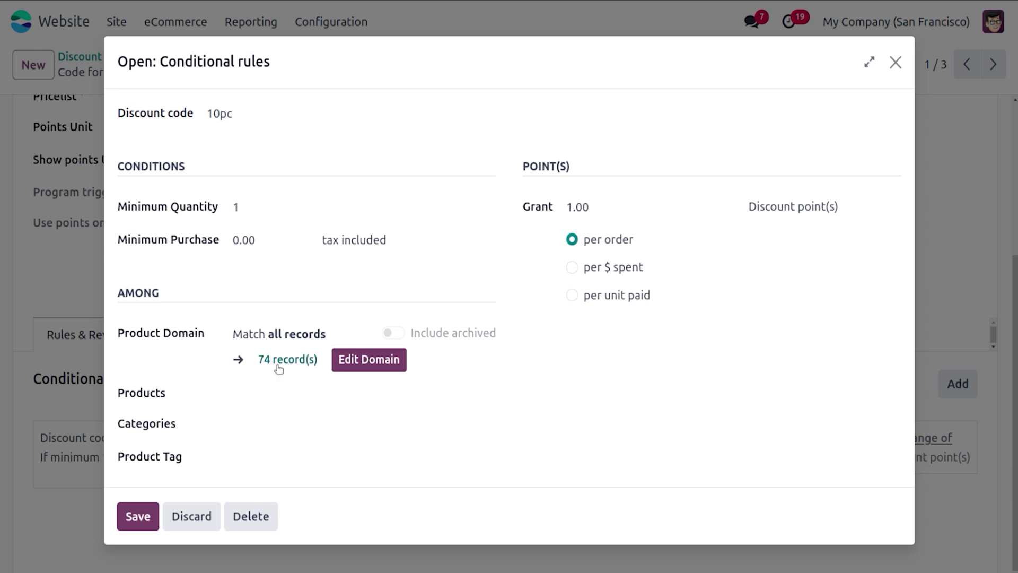
pyautogui.click(138, 516)
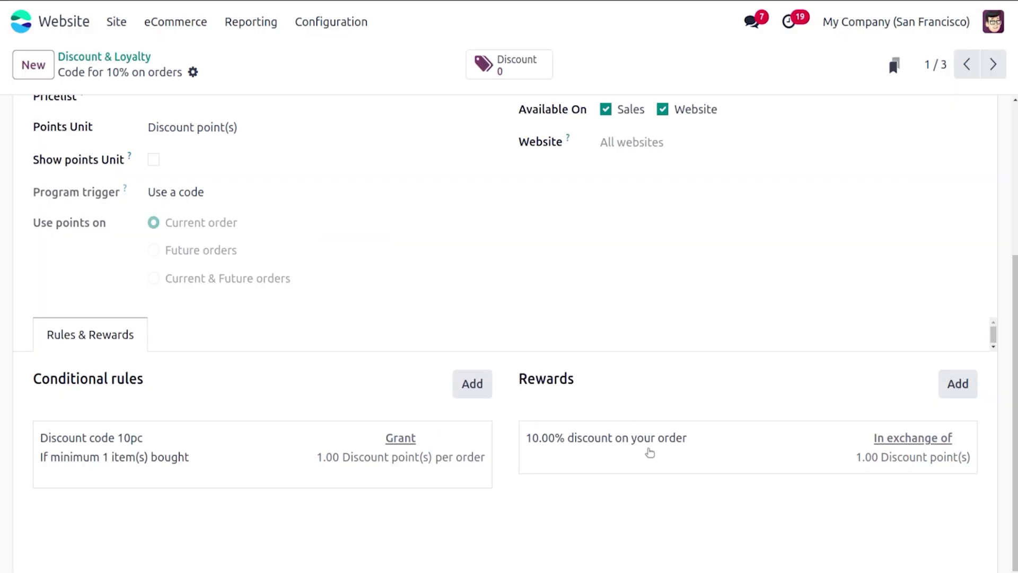
pyautogui.click(644, 452)
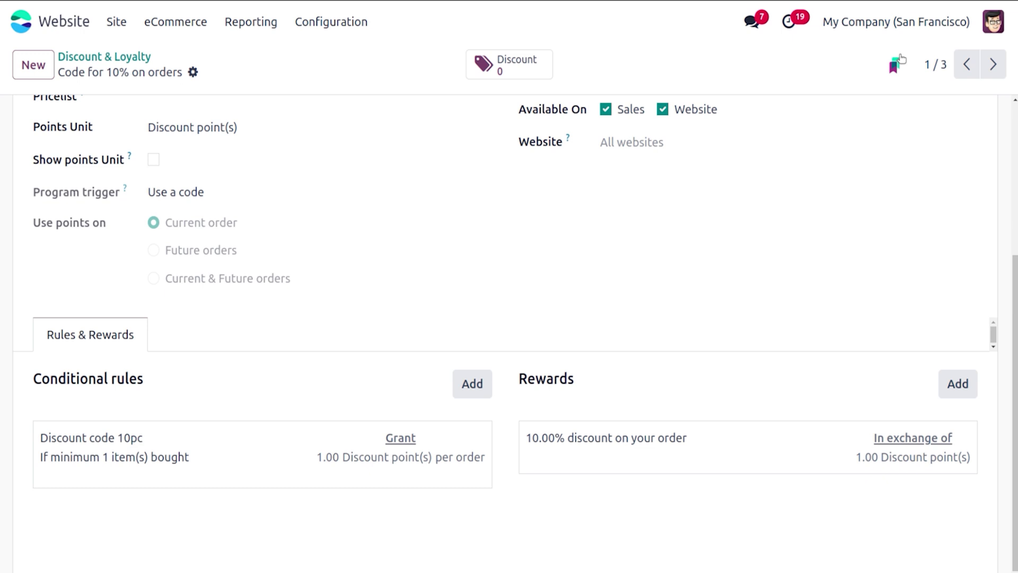
pyautogui.click(897, 55)
pyautogui.click(230, 453)
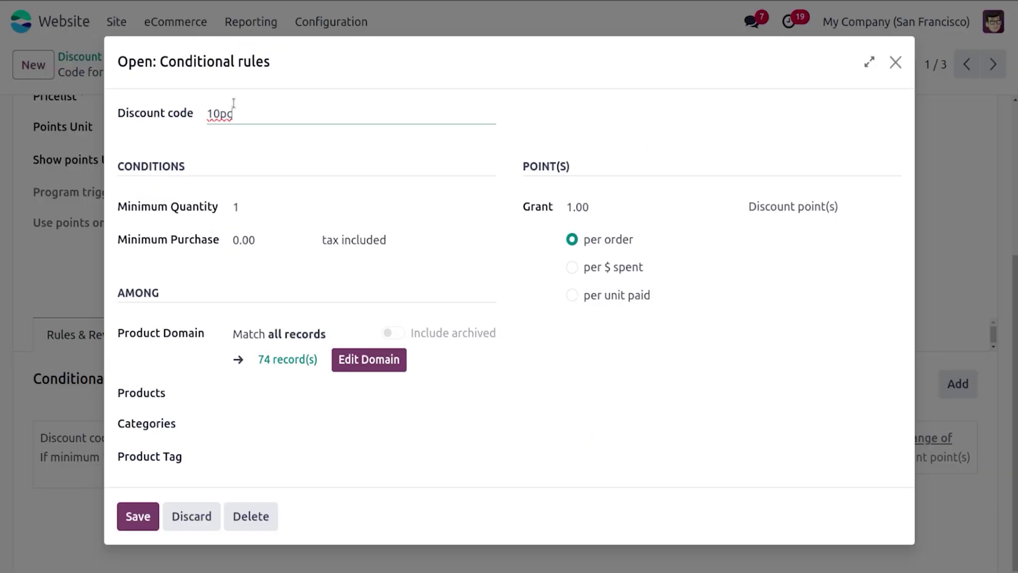
pyautogui.click(132, 517)
pyautogui.scroll(4, 509, 329)
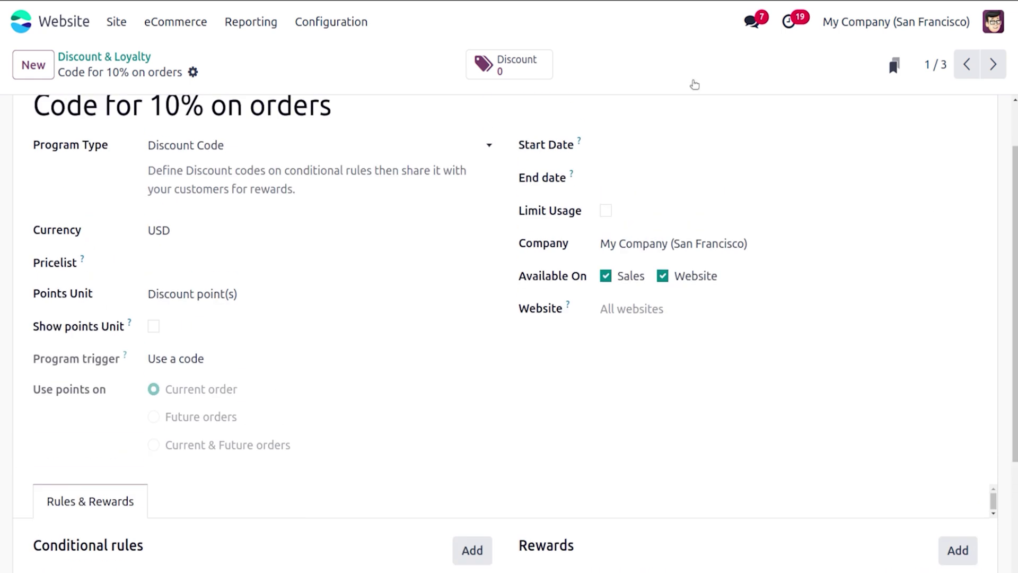
pyautogui.click(162, 25)
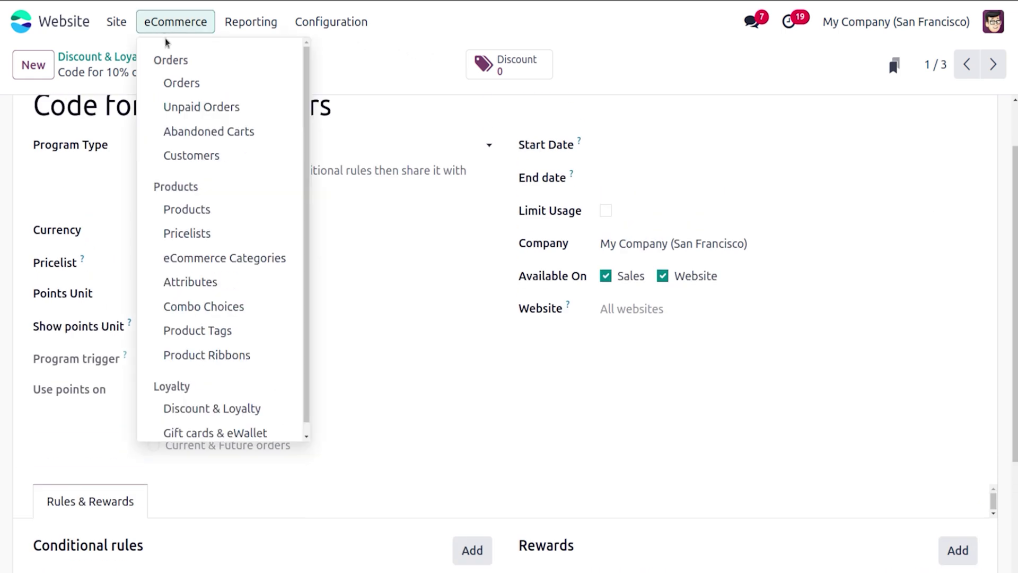
# Step: Go from the homepage to the Shop and search for 'large'
pyautogui.click(117, 22)
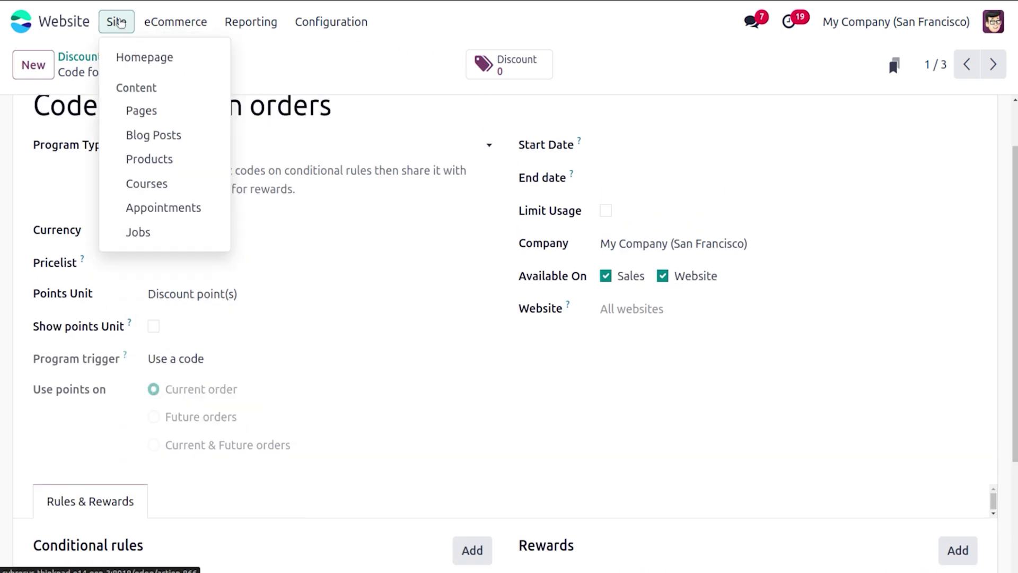
pyautogui.click(132, 58)
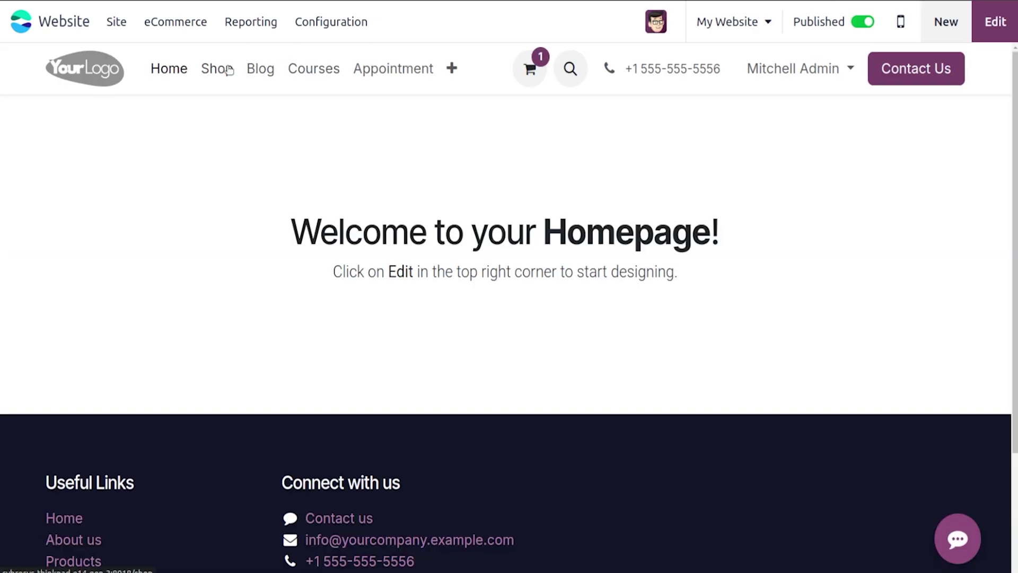
pyautogui.click(228, 71)
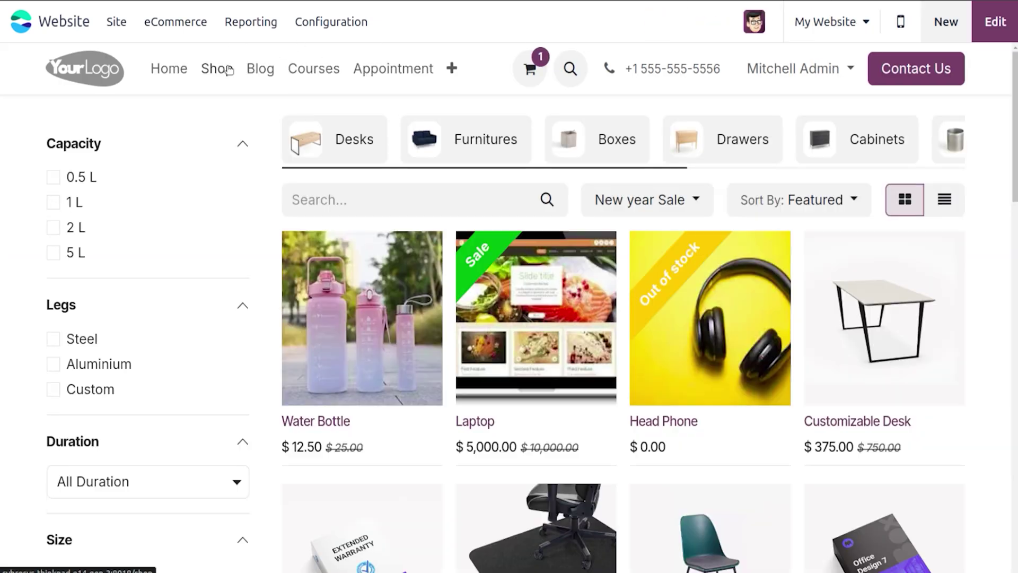
pyautogui.click(569, 71)
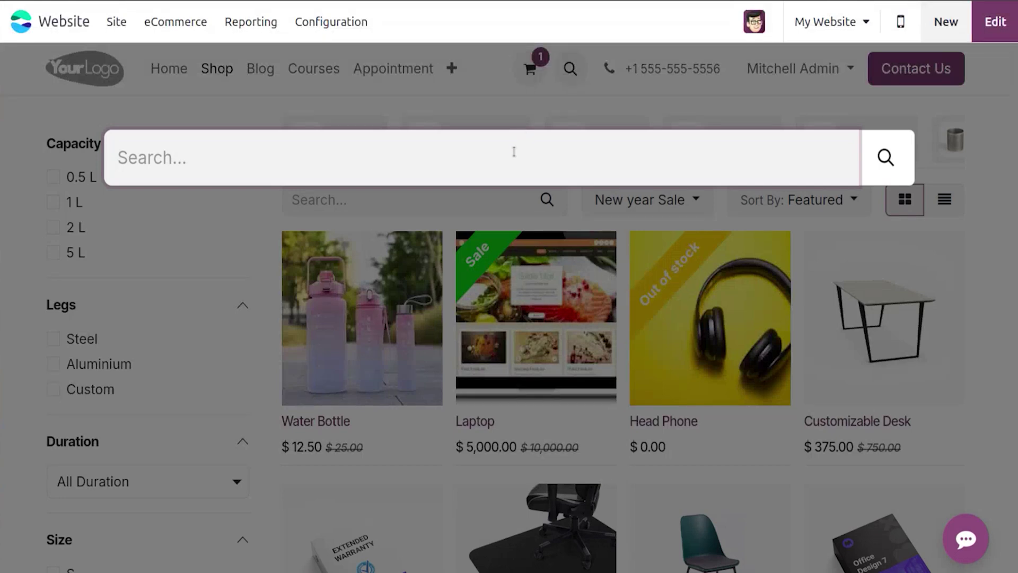
pyautogui.write('large')
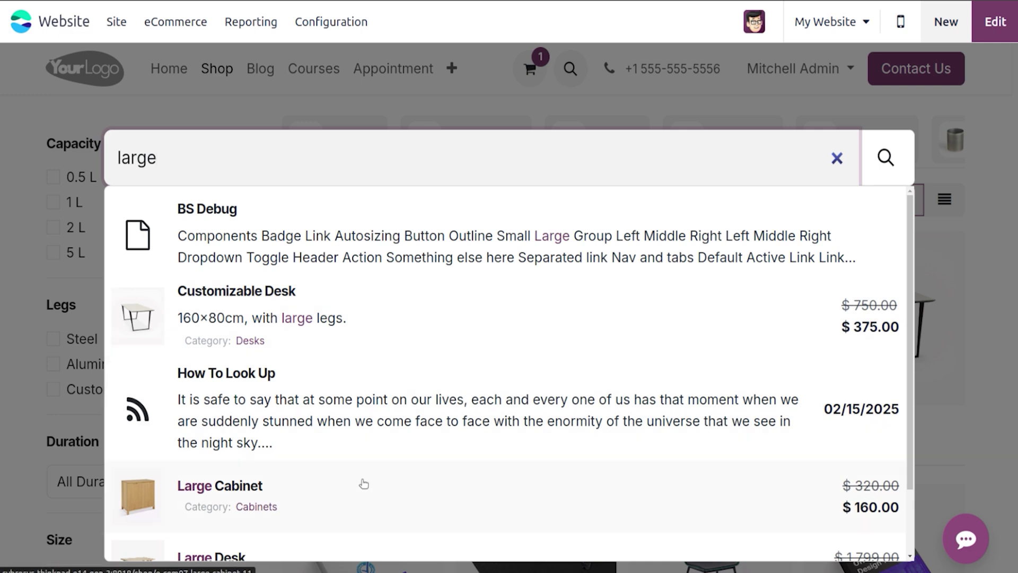
# Step: Add 3 Large Cabinets to the cart and view the order with its free cabinet
pyautogui.click(360, 495)
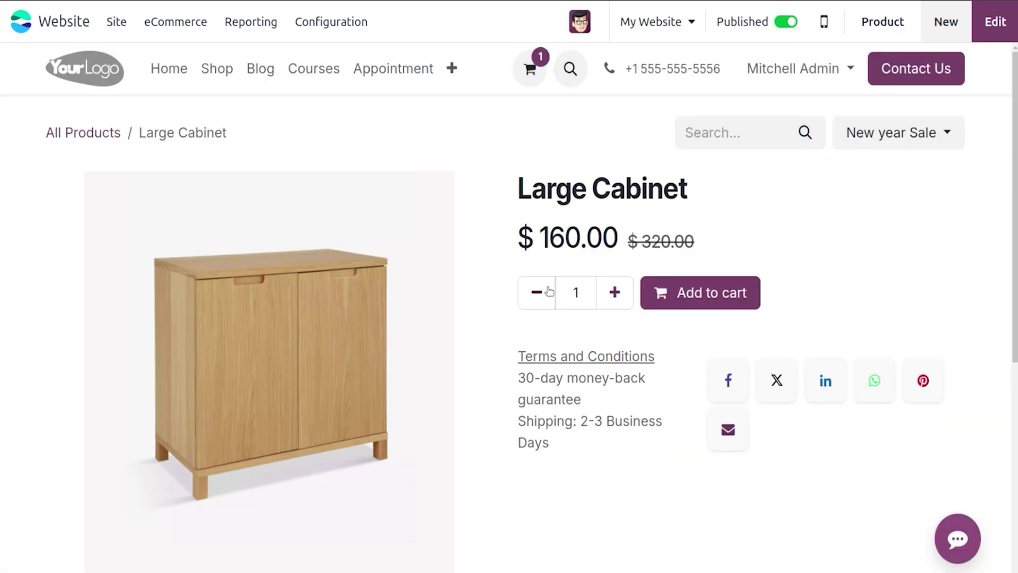
pyautogui.click(615, 292)
pyautogui.click(615, 292)
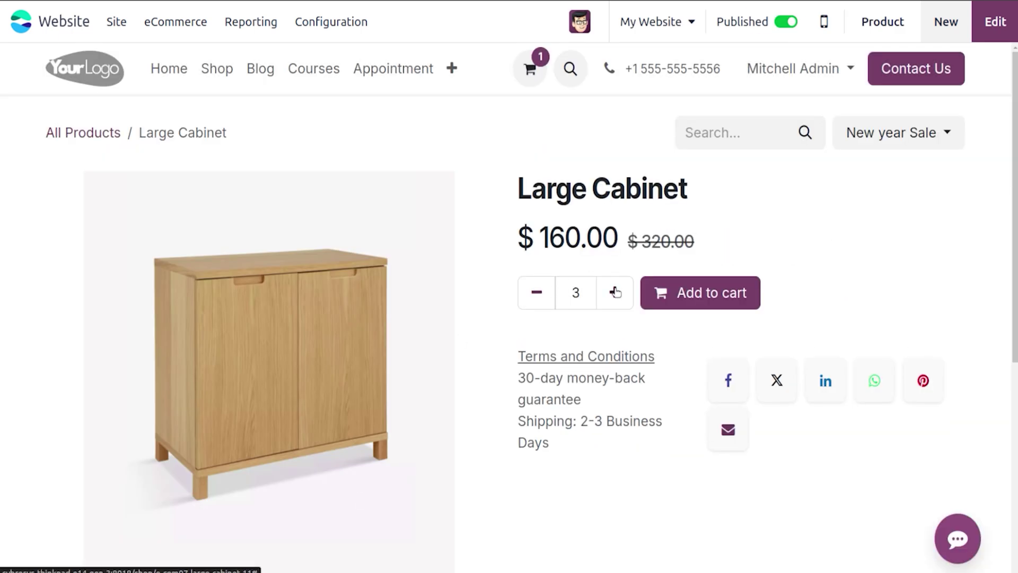
pyautogui.click(675, 300)
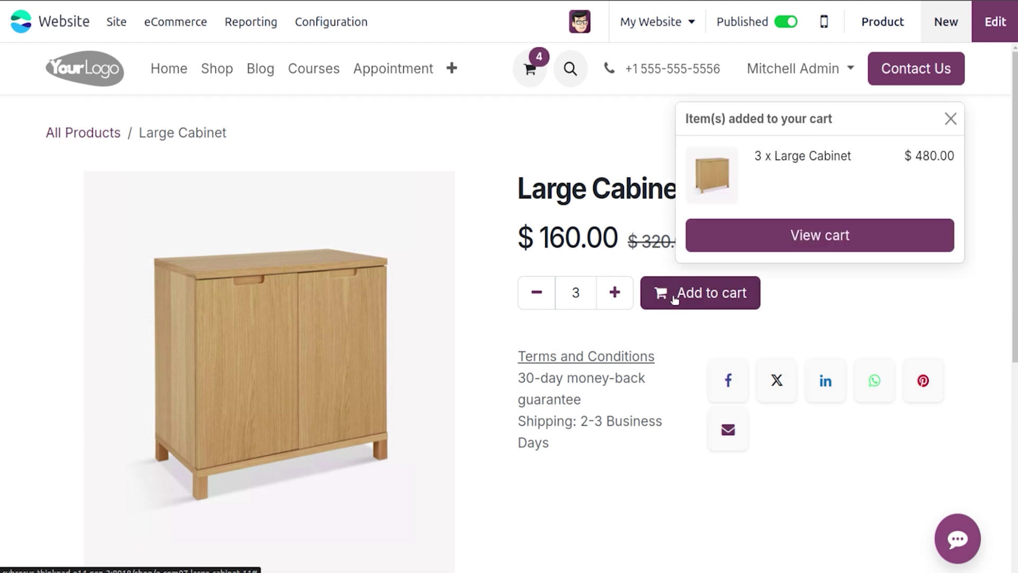
pyautogui.click(753, 246)
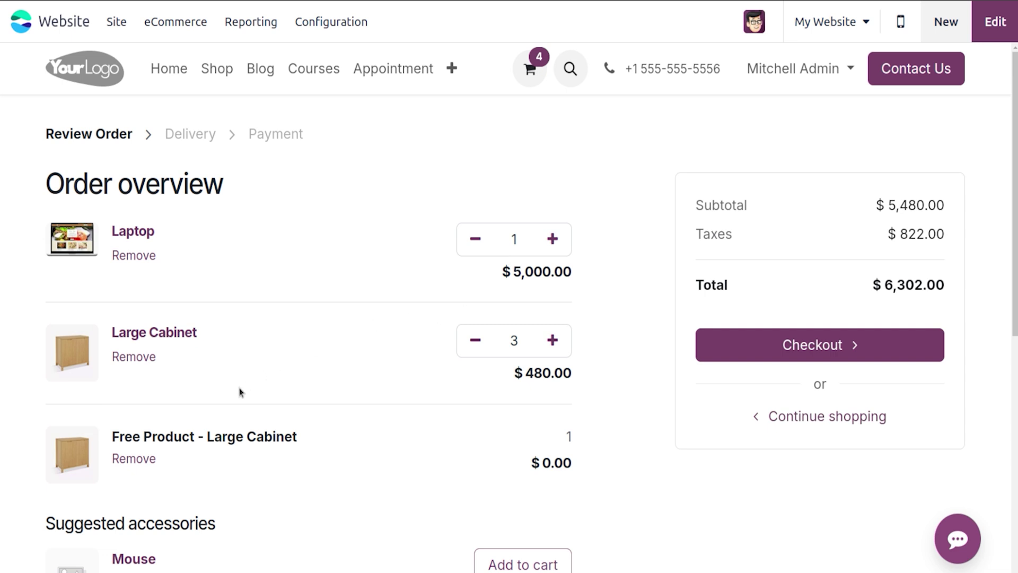
# Step: Remove the Laptop, apply discount code 10pc, then remove the Large Cabinets to empty the cart
pyautogui.scroll(-3, 240, 392)
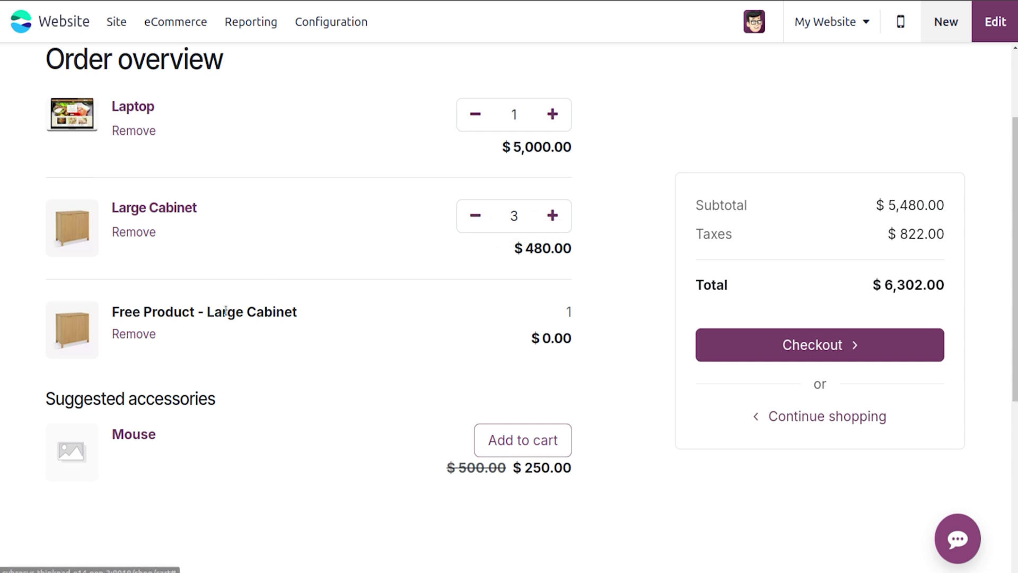
pyautogui.click(133, 131)
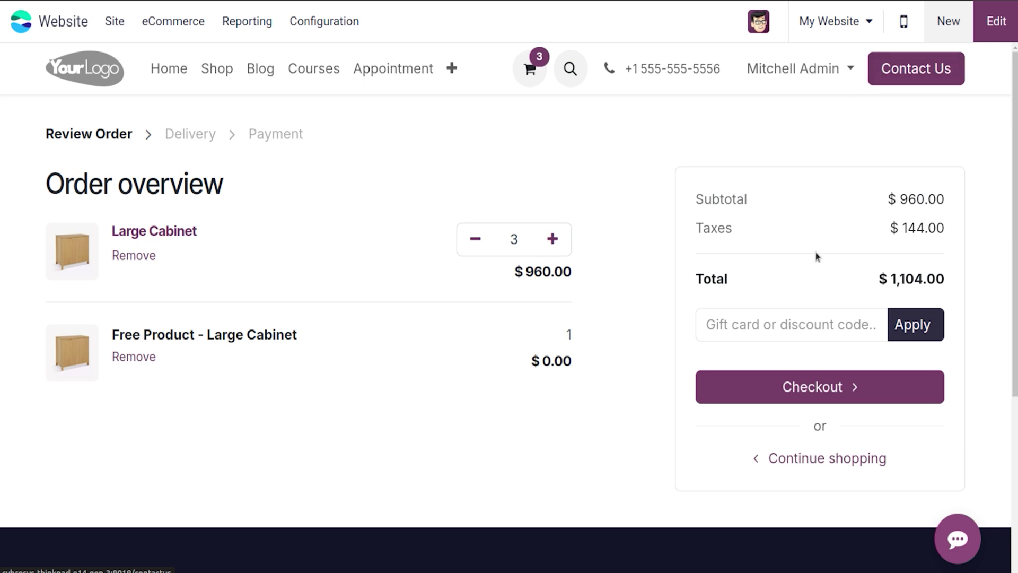
pyautogui.click(777, 325)
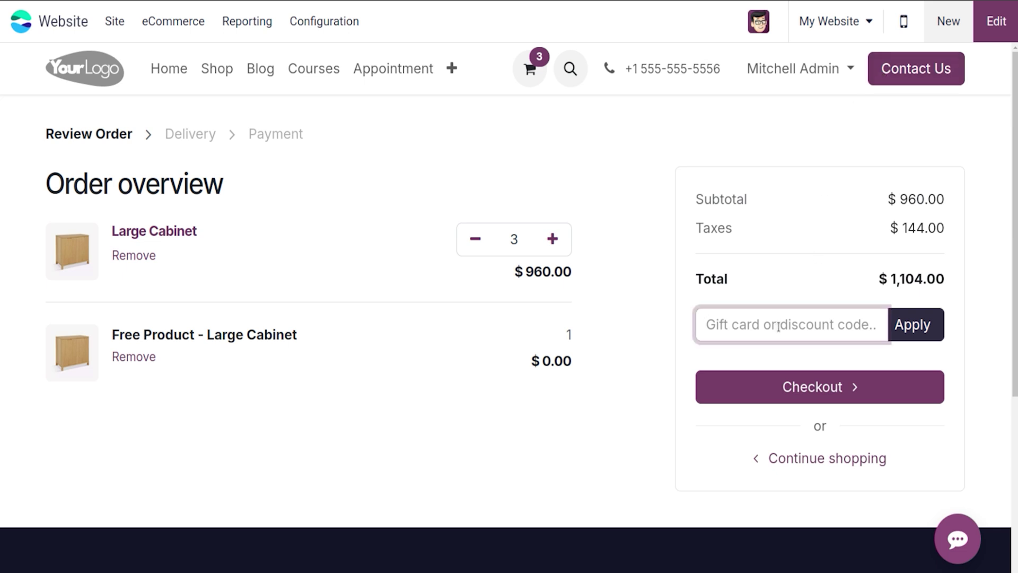
pyautogui.write('0447-ce99-4a45')
pyautogui.hotkey('ctrl', 'a')
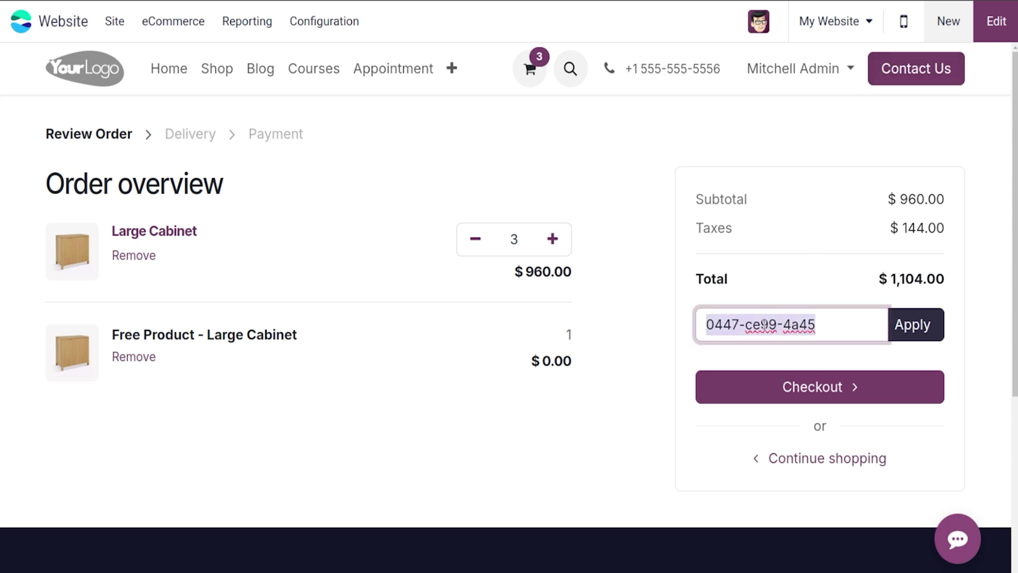
pyautogui.press('BackSpace')
pyautogui.write('10')
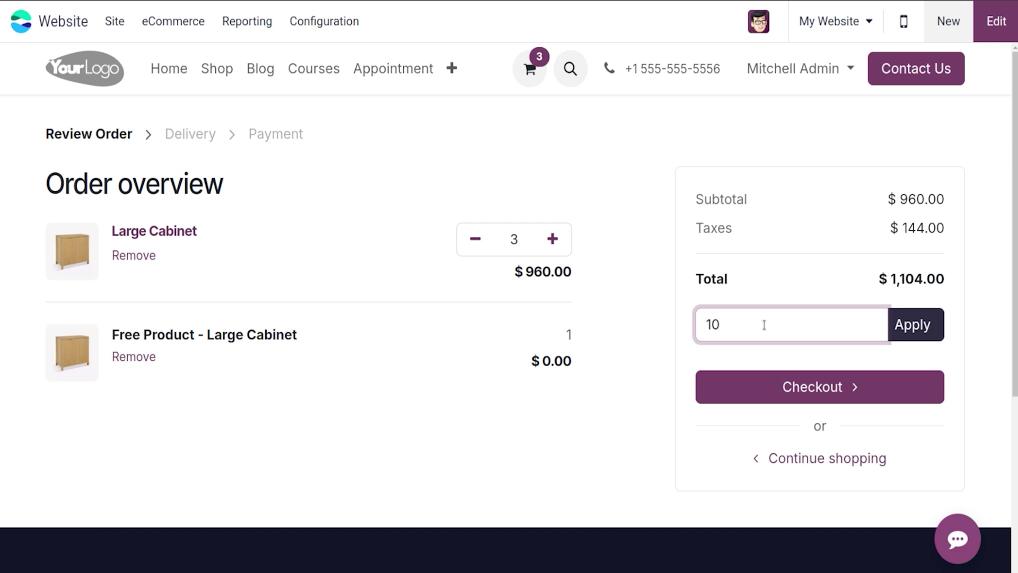
pyautogui.write('pc')
pyautogui.click(908, 323)
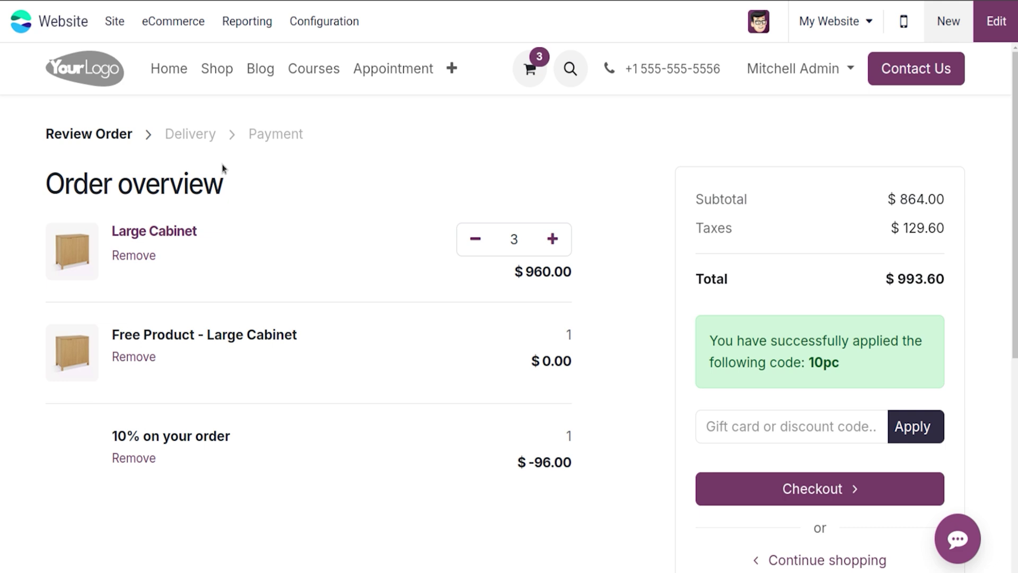
pyautogui.click(128, 257)
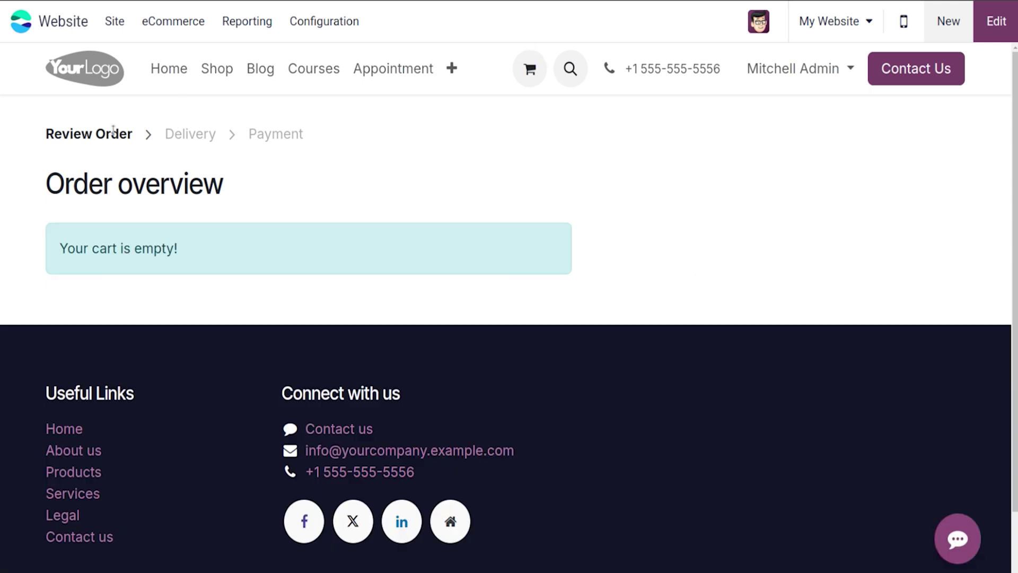
# Step: Leave the shop and open the Website app by searching 'we' from the home menu
pyautogui.click(51, 2)
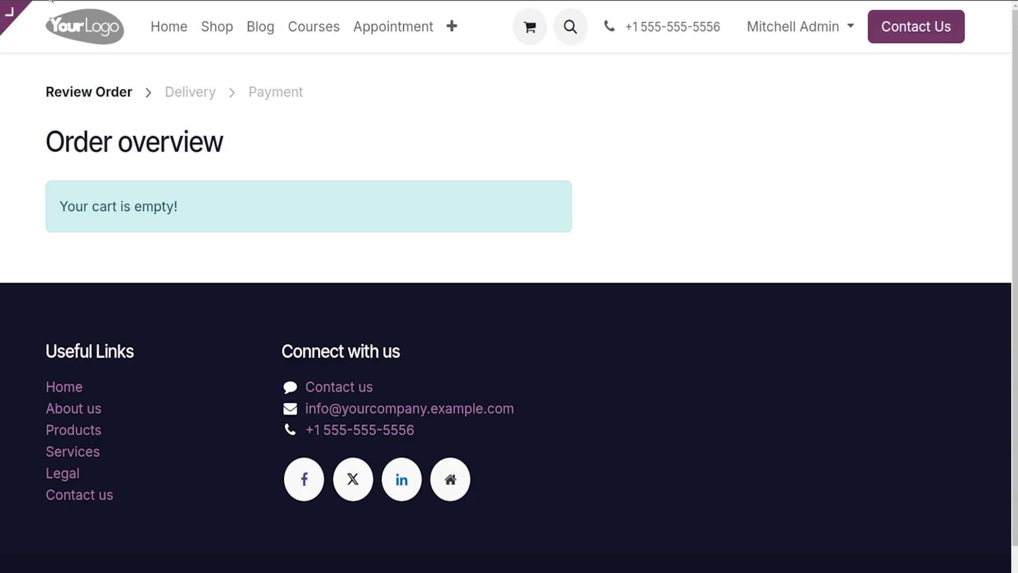
pyautogui.click(219, 29)
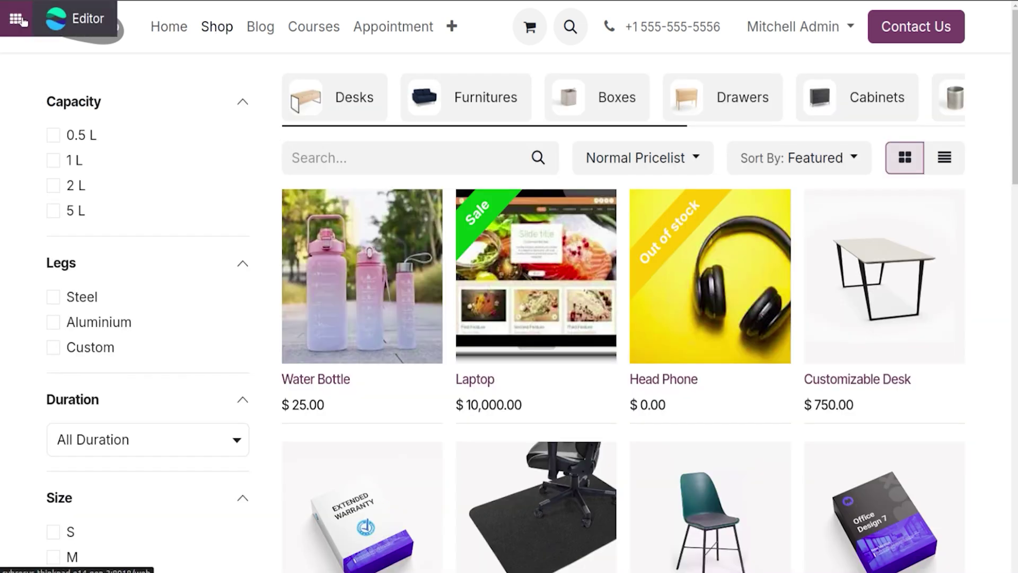
pyautogui.click(21, 19)
pyautogui.write('we')
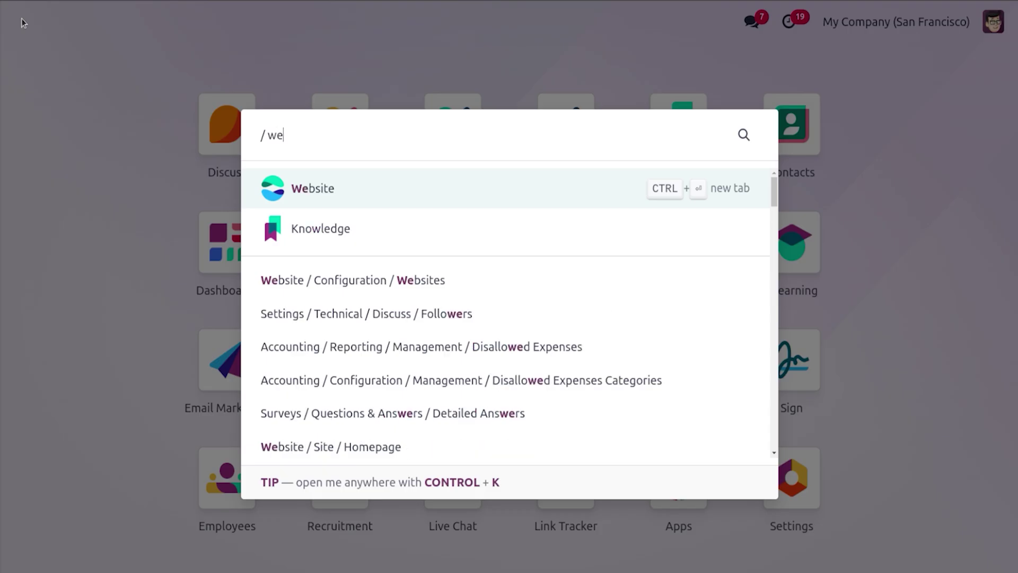
pyautogui.press('Return')
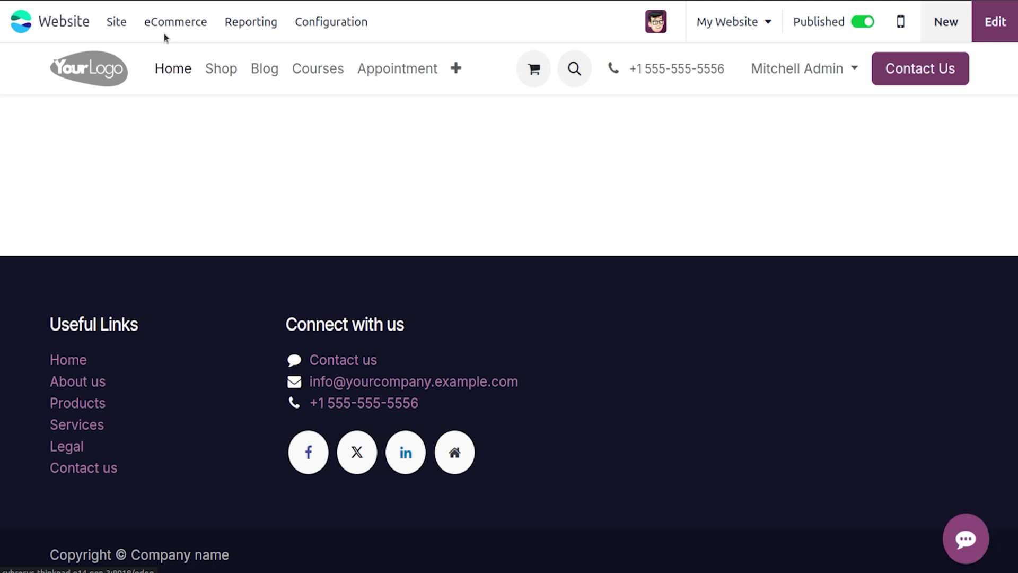
# Step: Create a new gift card program named 'Gift Card 10' and save it
pyautogui.click(169, 24)
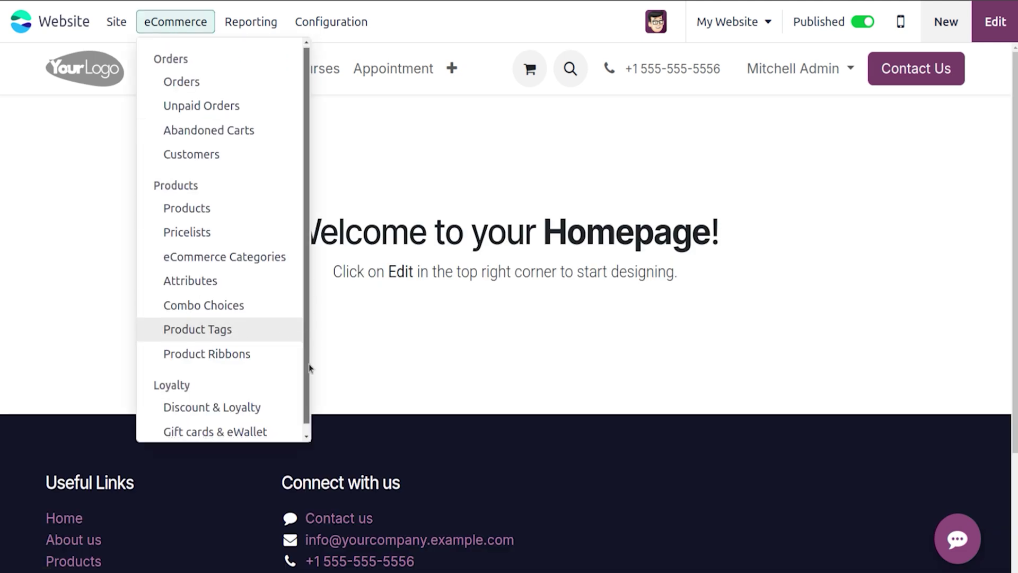
pyautogui.scroll(-1, 308, 371)
pyautogui.click(249, 422)
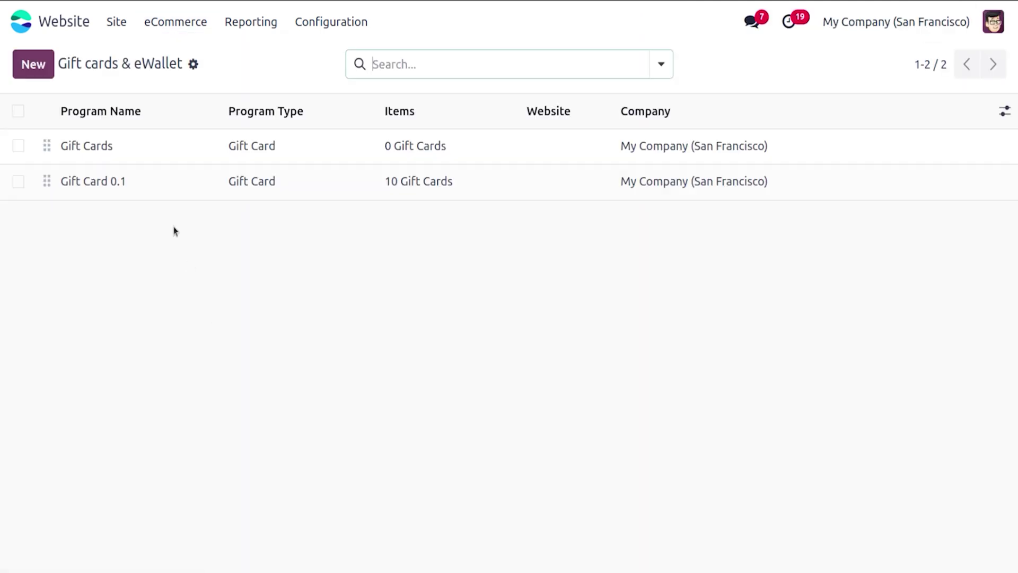
pyautogui.click(41, 69)
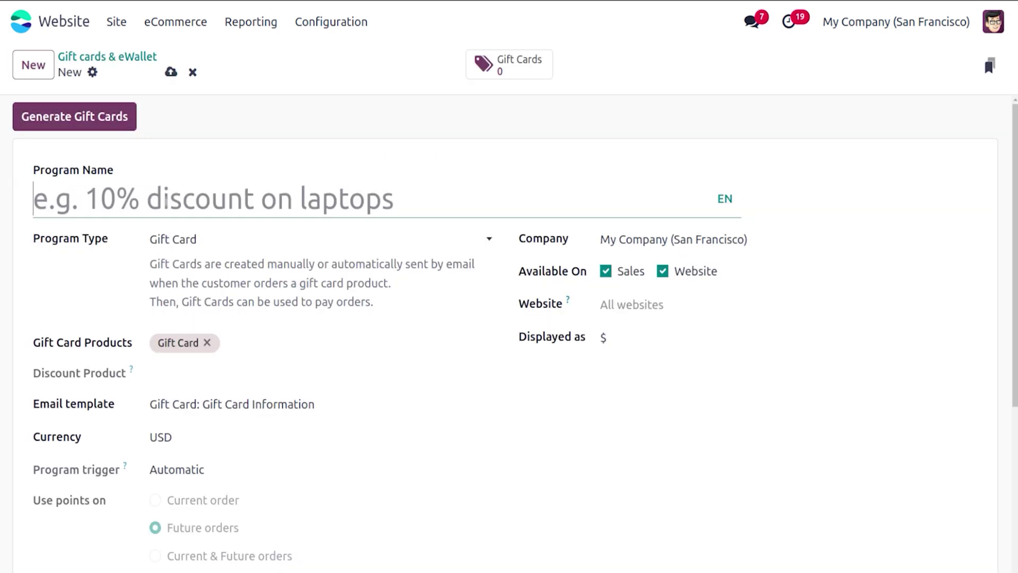
pyautogui.write('Gift ')
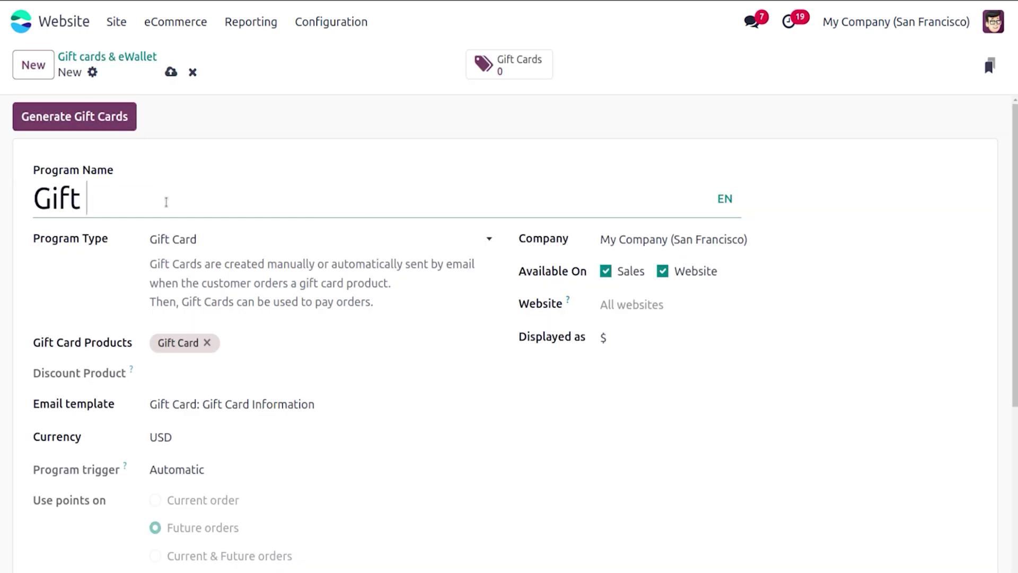
pyautogui.write('Card')
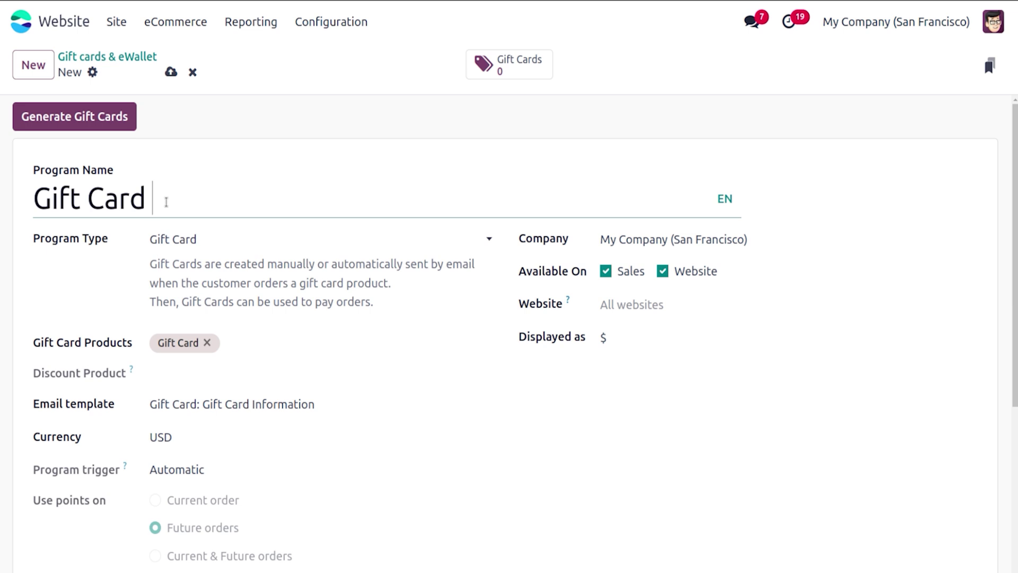
pyautogui.write(' 10')
pyautogui.click(170, 73)
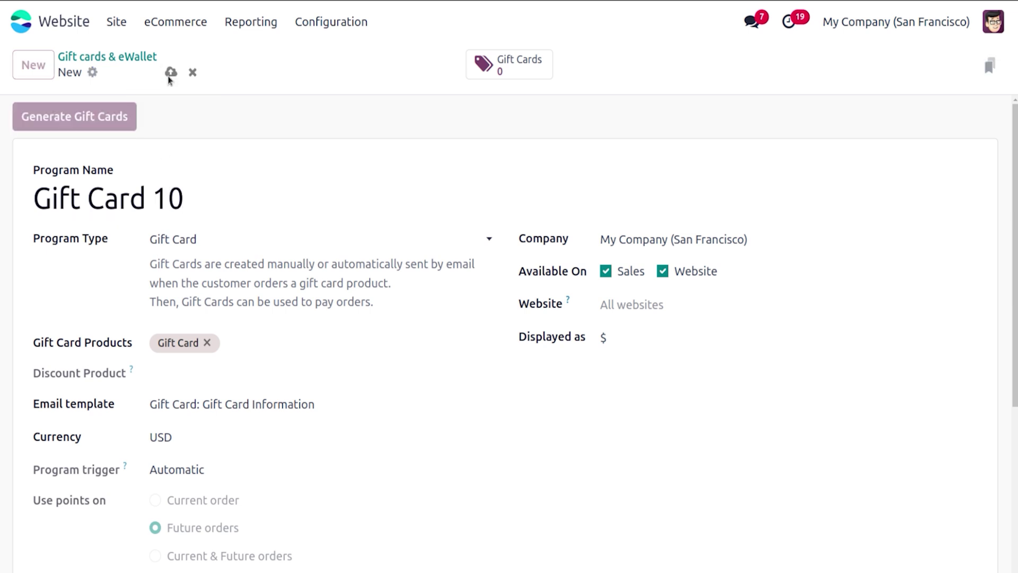
pyautogui.scroll(-4, 509, 329)
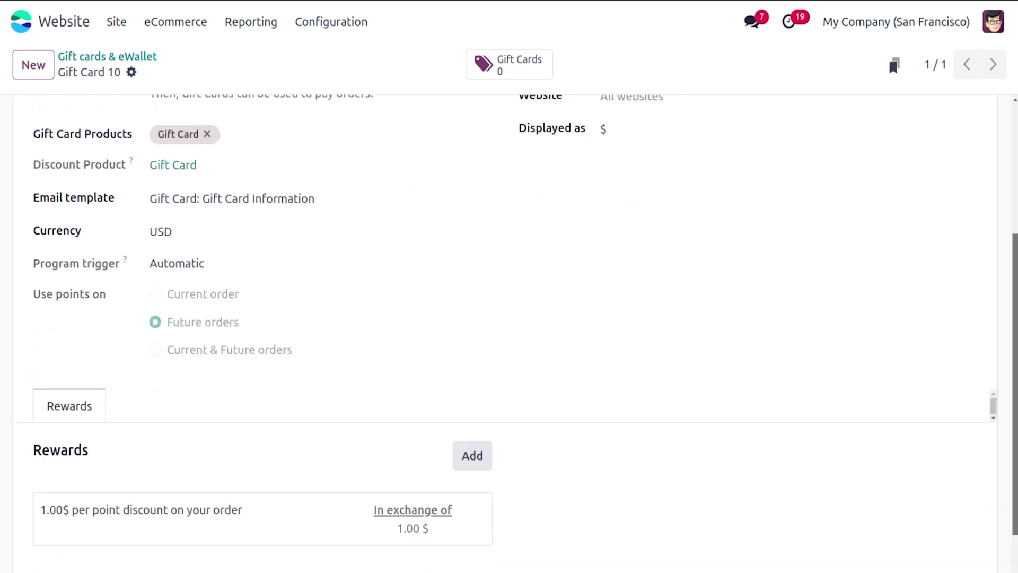
pyautogui.scroll(3, 448, 239)
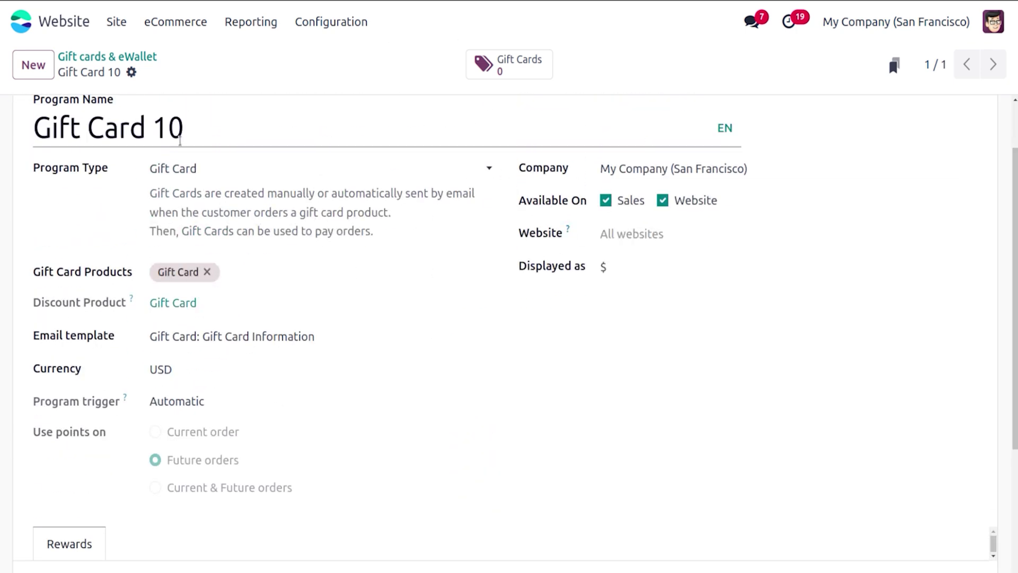
pyautogui.scroll(2, 90, 127)
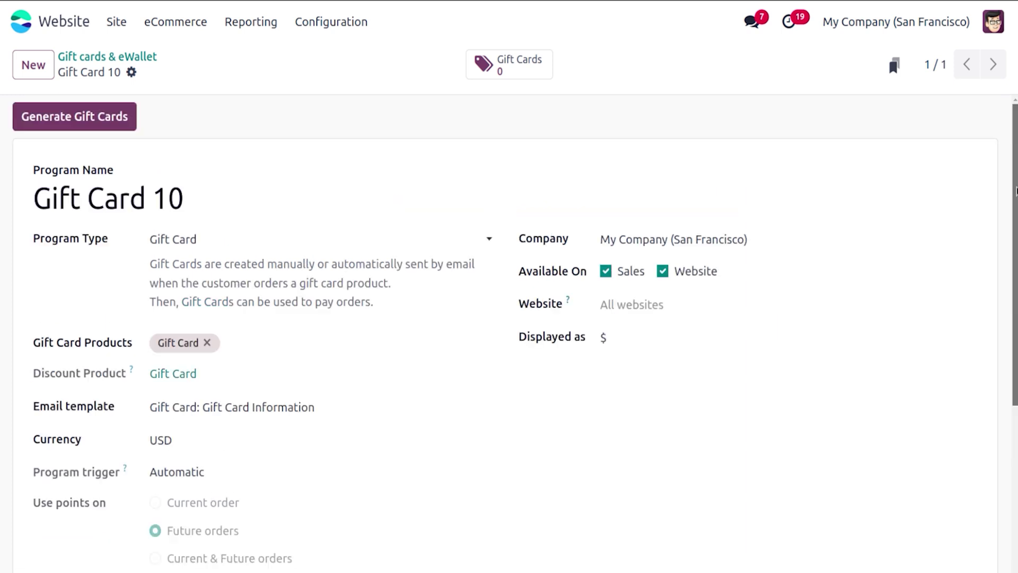
# Step: Generate 5 gift cards worth $100.00, valid until 02/28/2025, with description 'Gift'
pyautogui.click(90, 123)
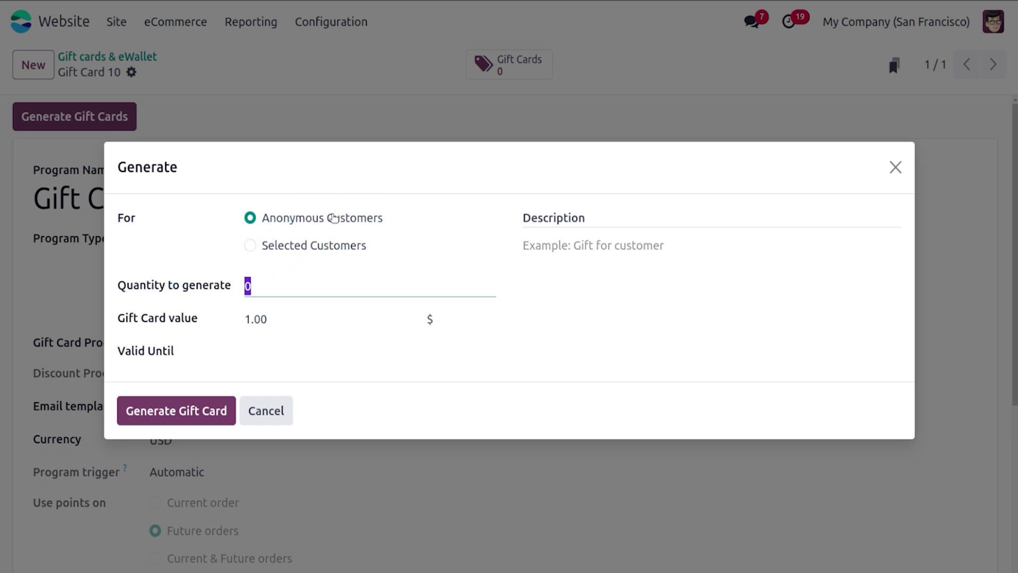
pyautogui.write('1')
pyautogui.click(245, 318)
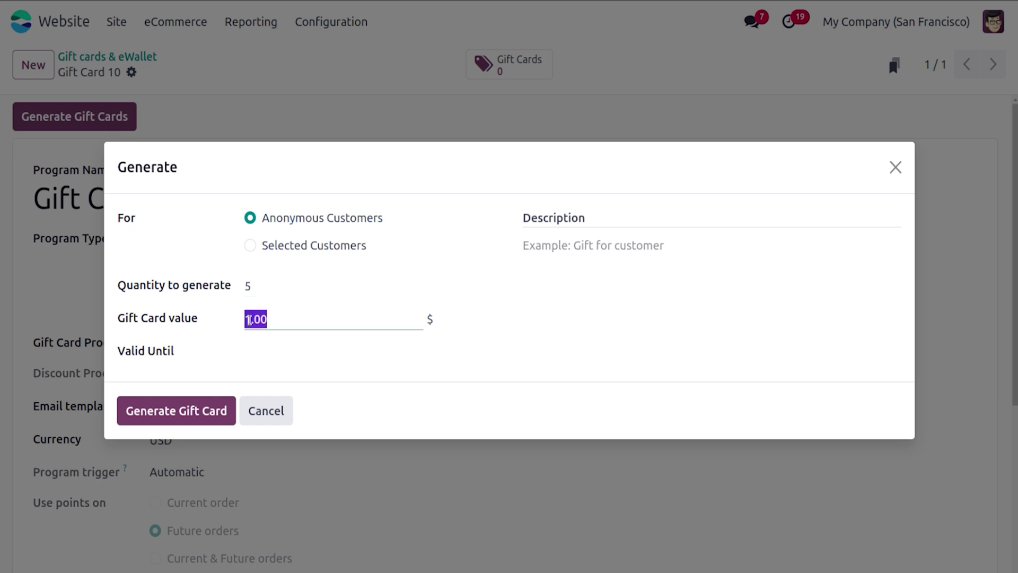
pyautogui.write('1')
pyautogui.click(279, 351)
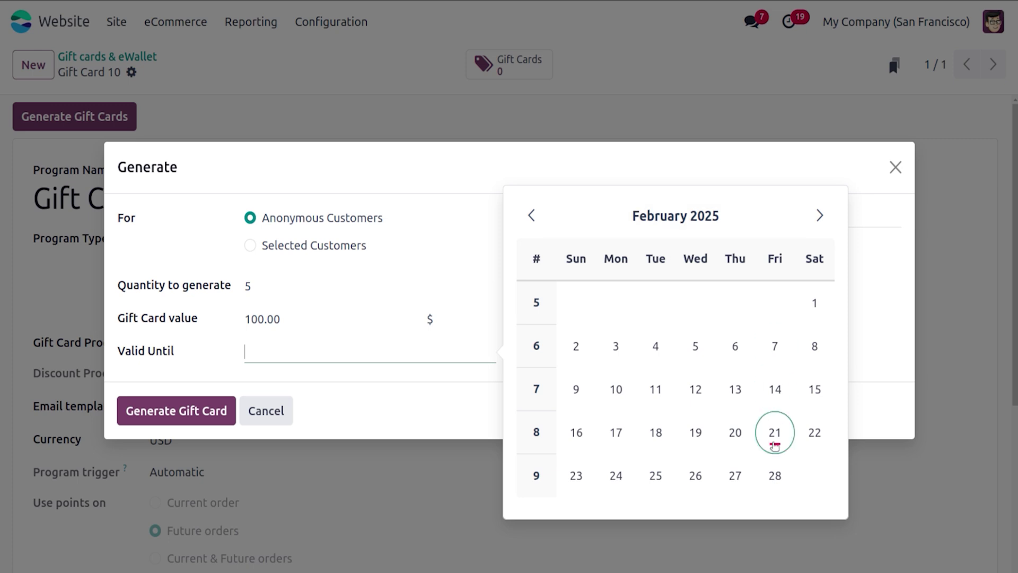
pyautogui.click(775, 471)
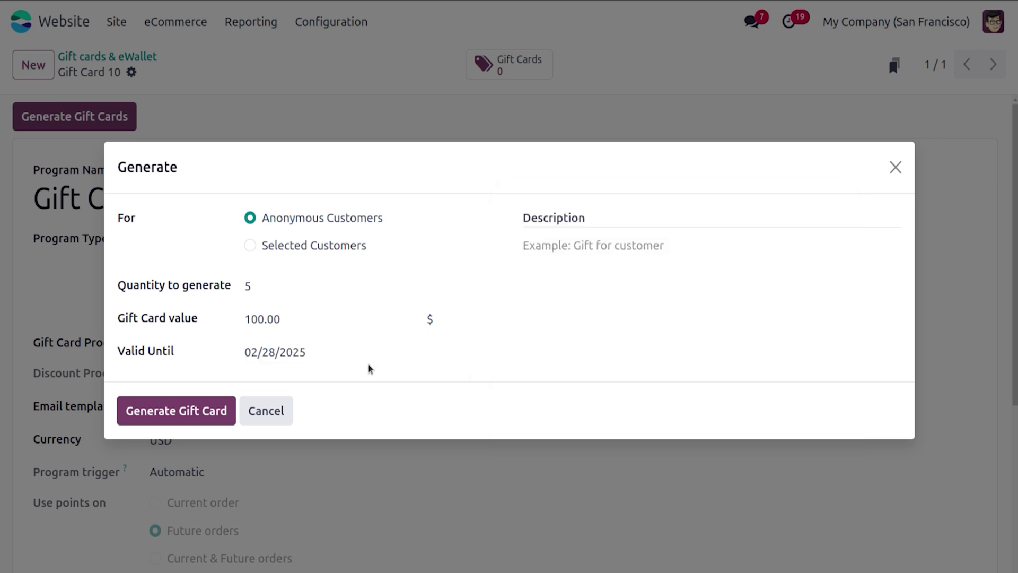
pyautogui.click(604, 253)
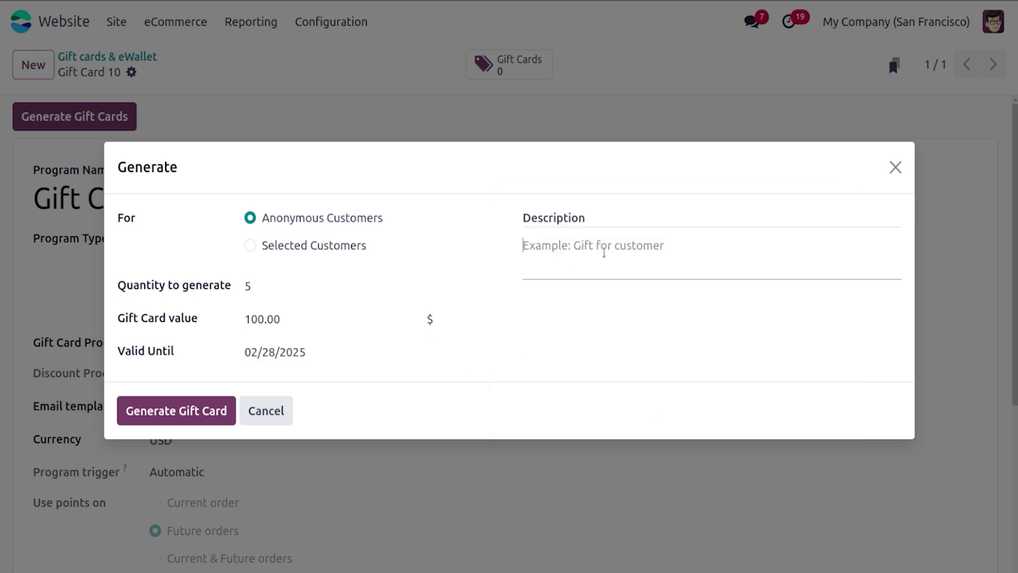
pyautogui.write('Gift')
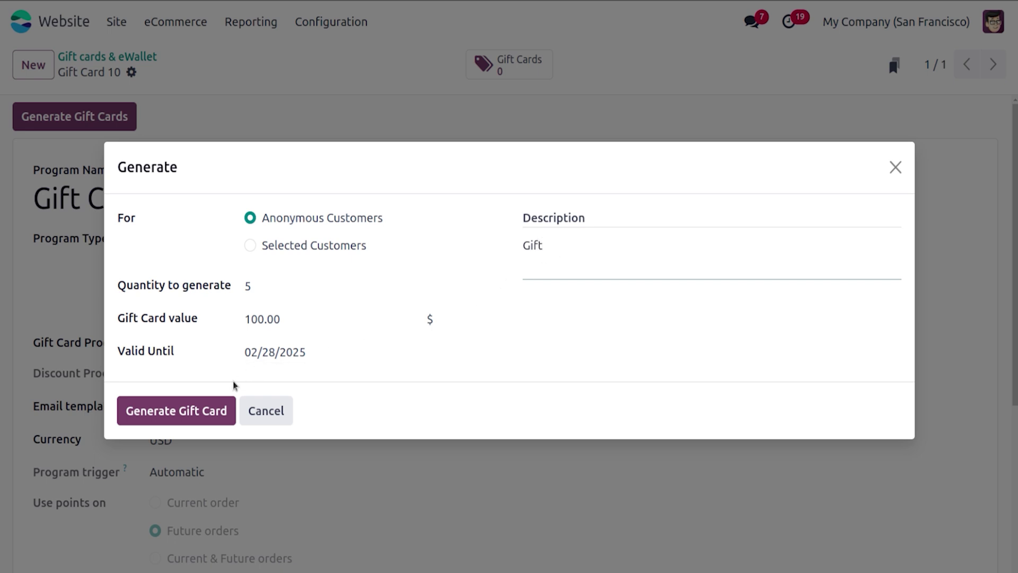
pyautogui.click(208, 419)
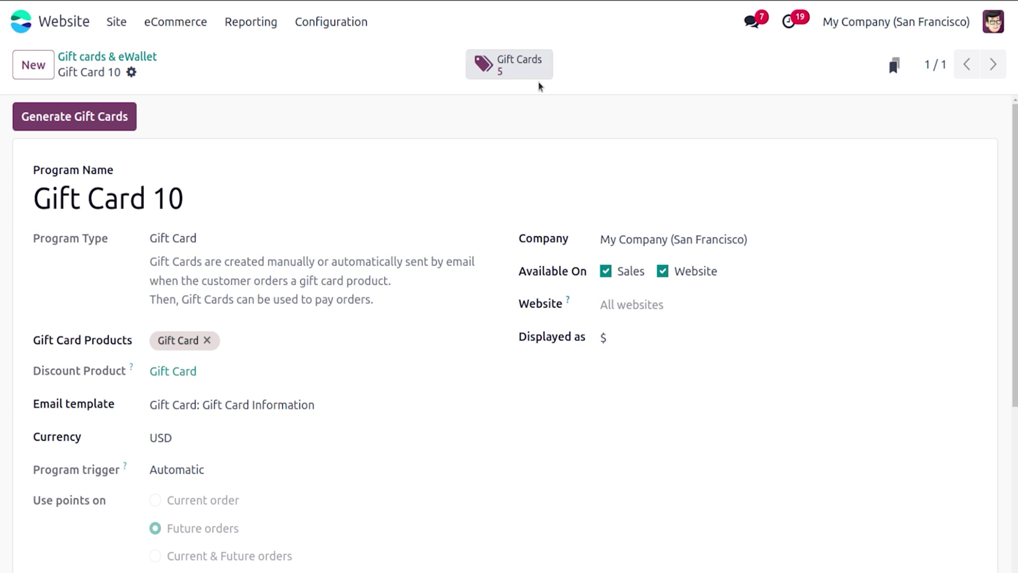
# Step: Open the first generated gift card and select its code for copying
pyautogui.click(530, 61)
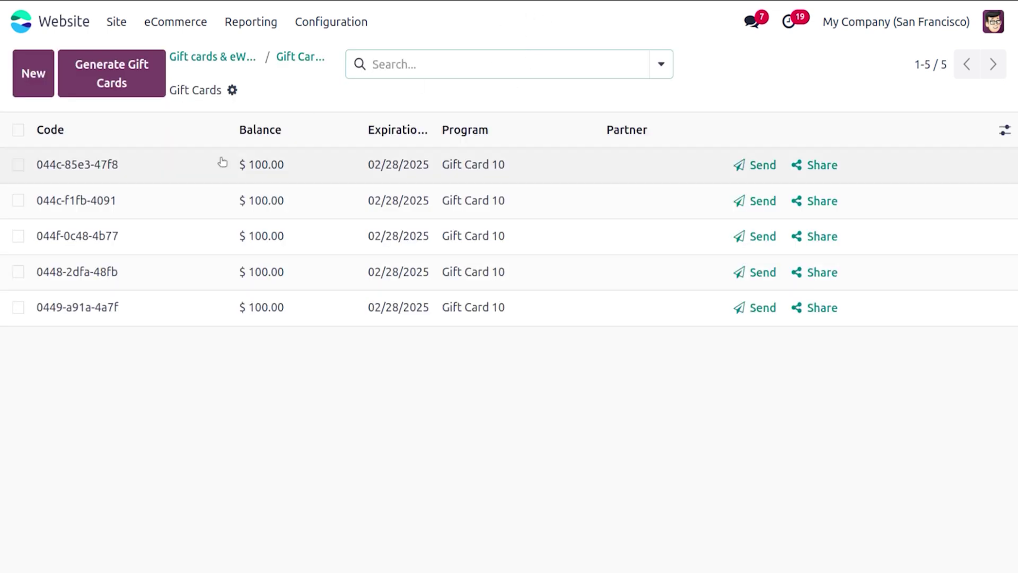
pyautogui.click(191, 173)
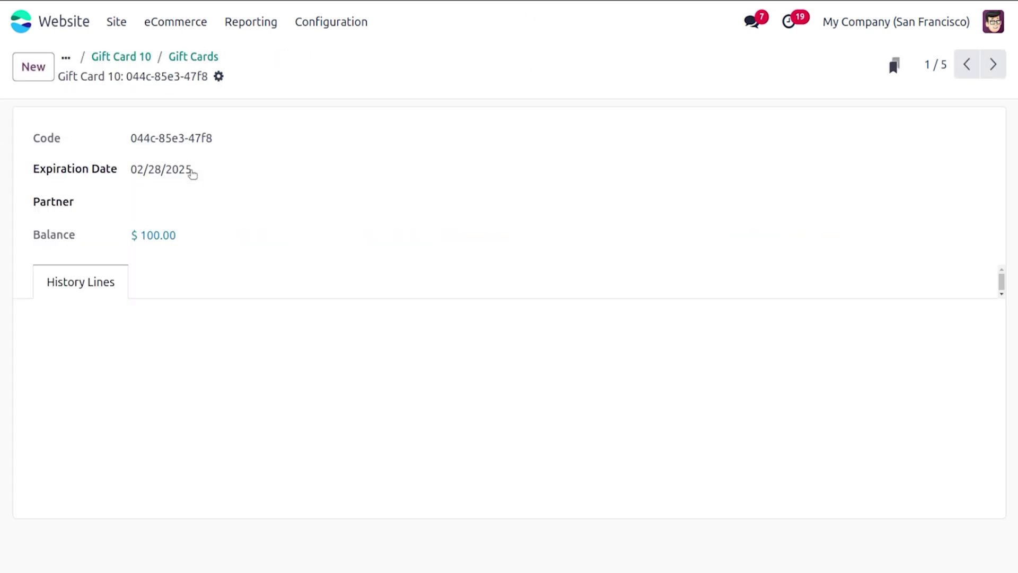
pyautogui.moveTo(130, 137); pyautogui.dragTo(230, 155)
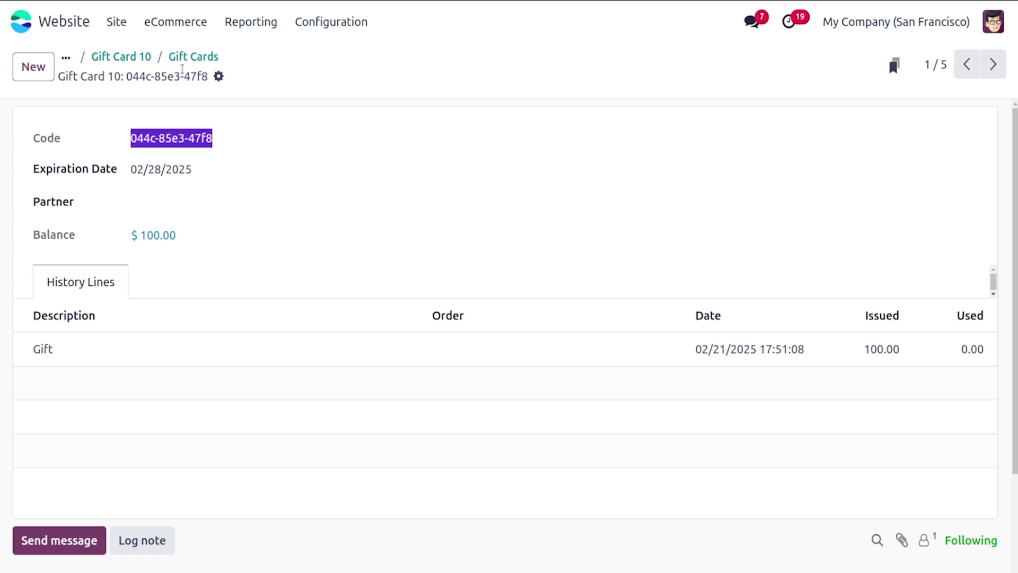
# Step: Go to the website Shop and open the Water Bottle product
pyautogui.click(141, 57)
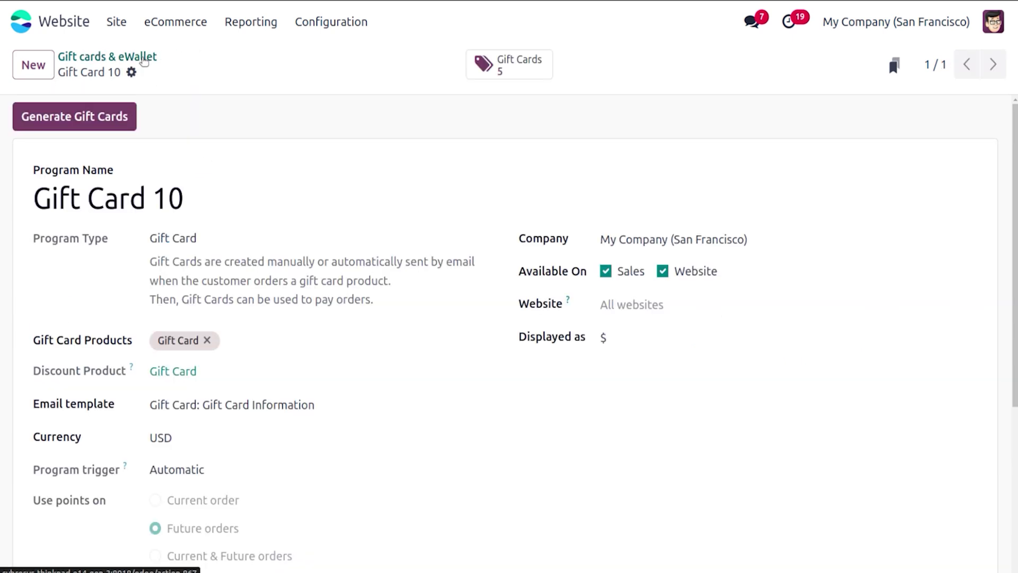
pyautogui.click(116, 21)
pyautogui.click(135, 59)
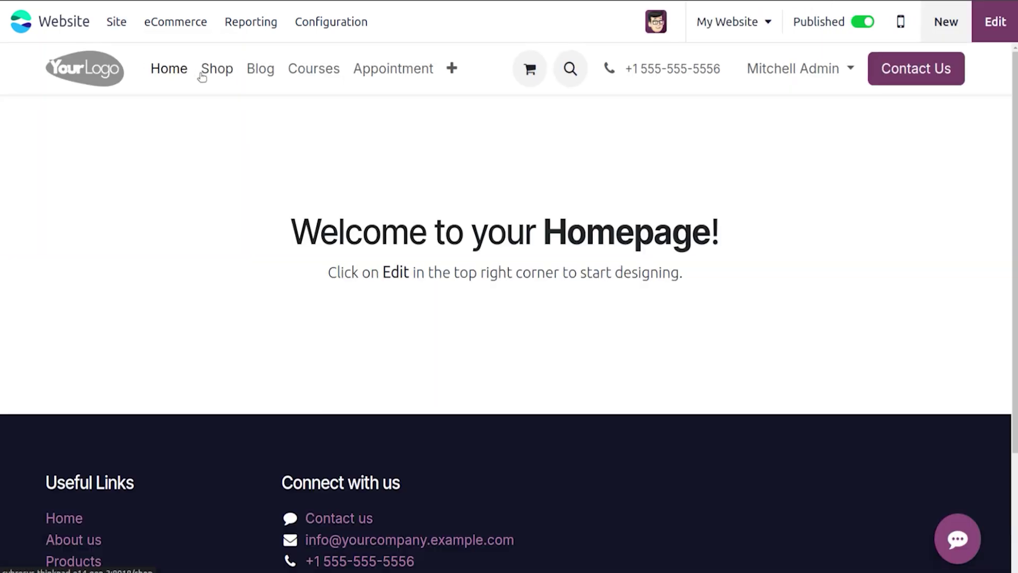
pyautogui.click(202, 75)
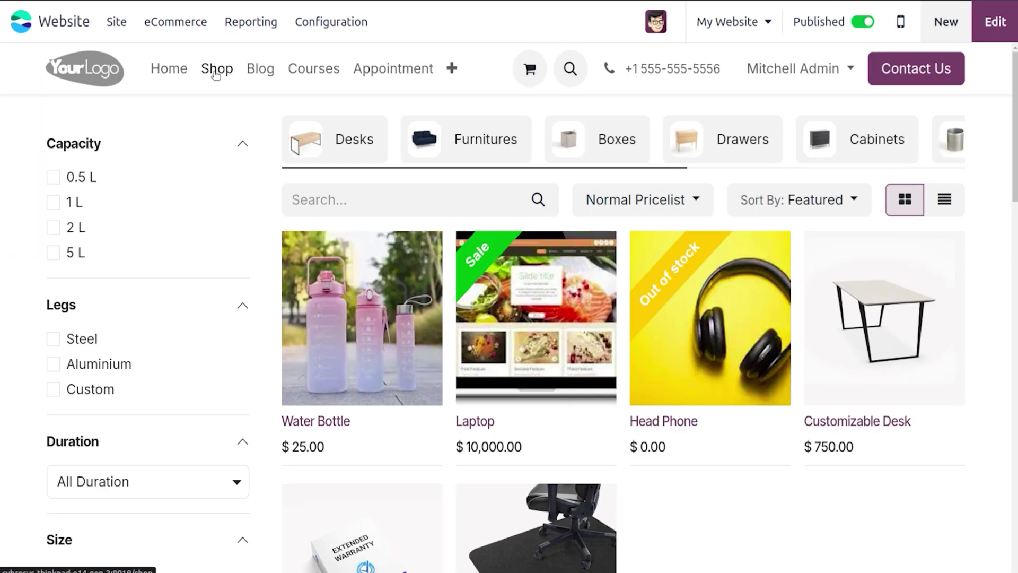
pyautogui.click(327, 266)
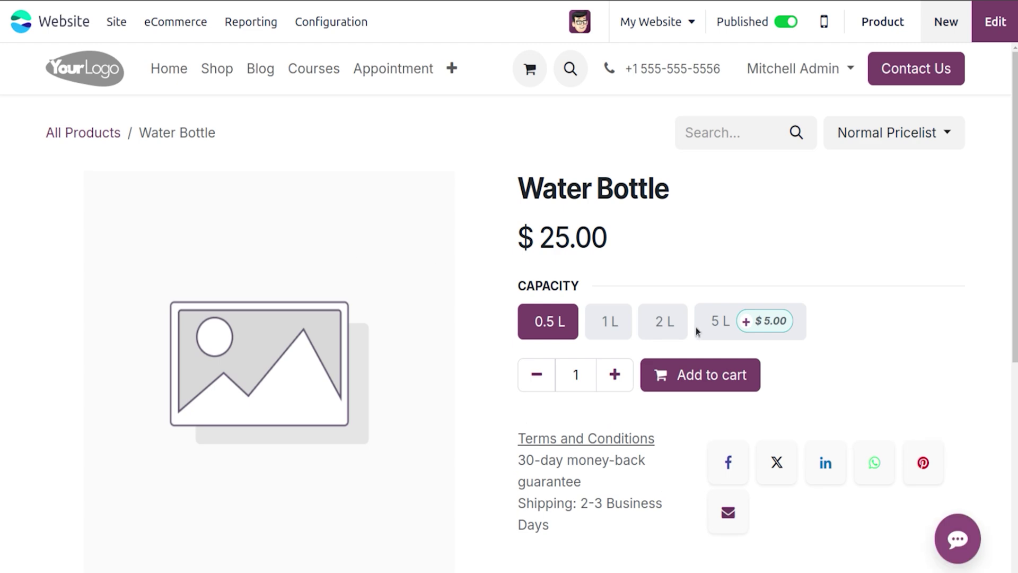
# Step: Add 20 Water Bottles in 5 L to the cart and view the $690.00 order
pyautogui.click(733, 321)
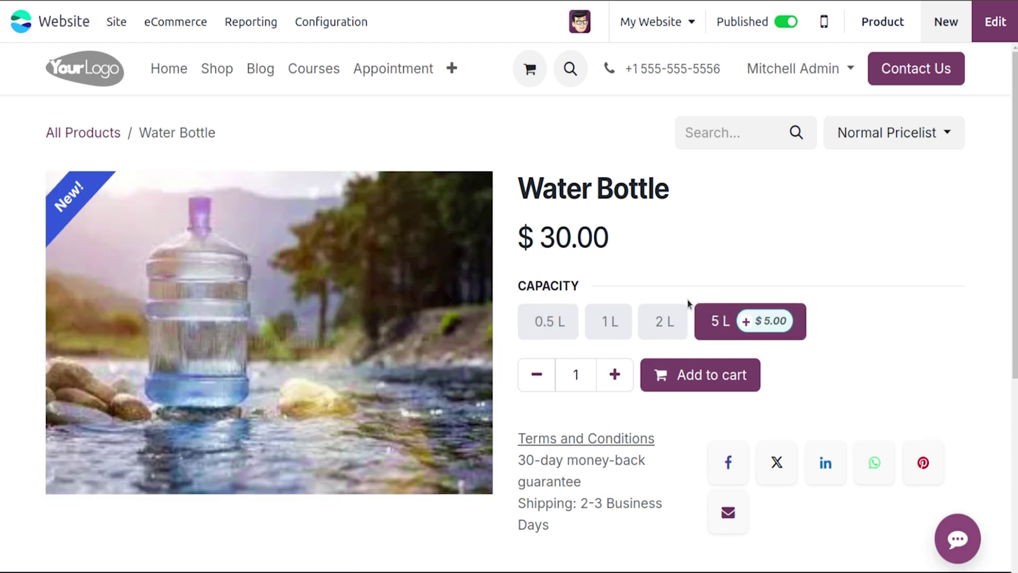
pyautogui.click(614, 375)
pyautogui.click(615, 374)
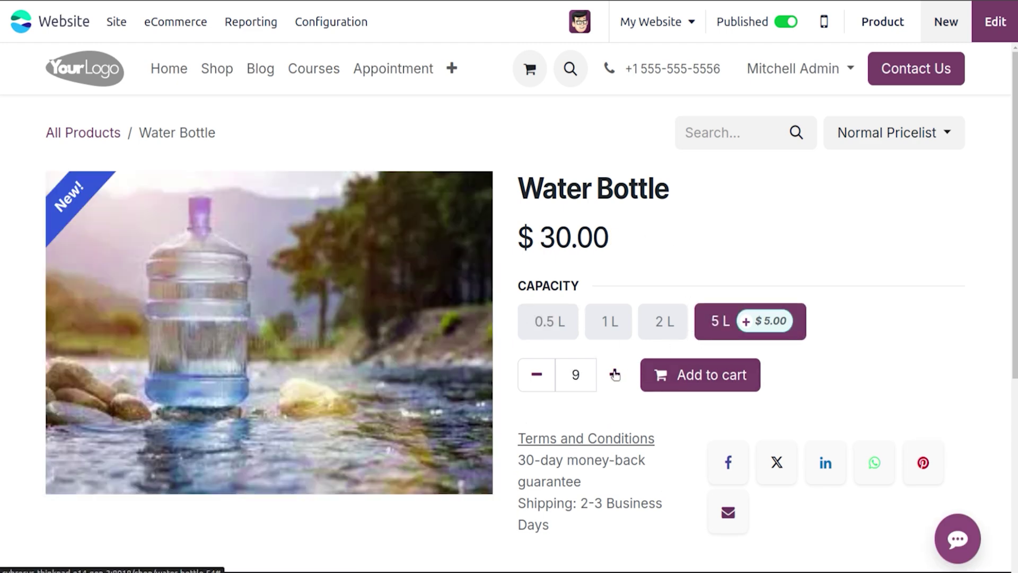
pyautogui.click(614, 375)
pyautogui.click(615, 374)
pyautogui.click(615, 374)
pyautogui.click(615, 374)
pyautogui.click(614, 374)
pyautogui.click(614, 374)
pyautogui.click(537, 374)
pyautogui.click(668, 380)
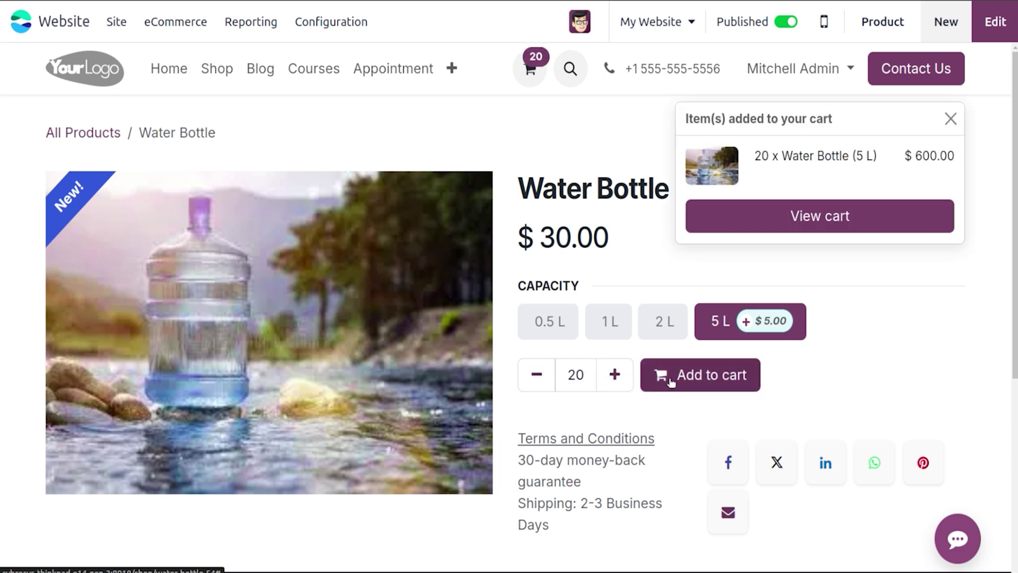
pyautogui.click(773, 222)
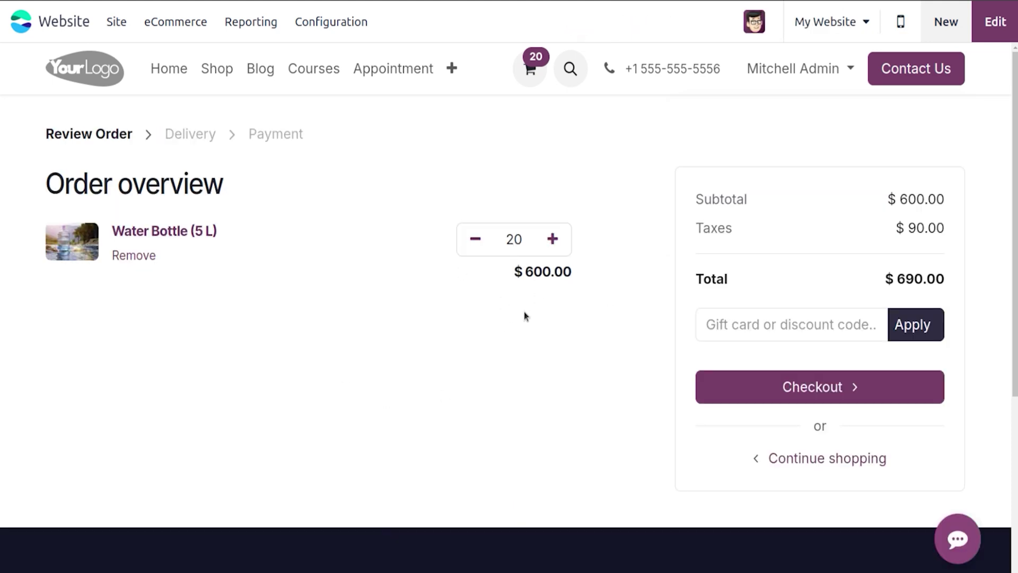
# Step: Paste the copied gift card code and apply it, bringing the total down to $590.00
pyautogui.click(739, 331)
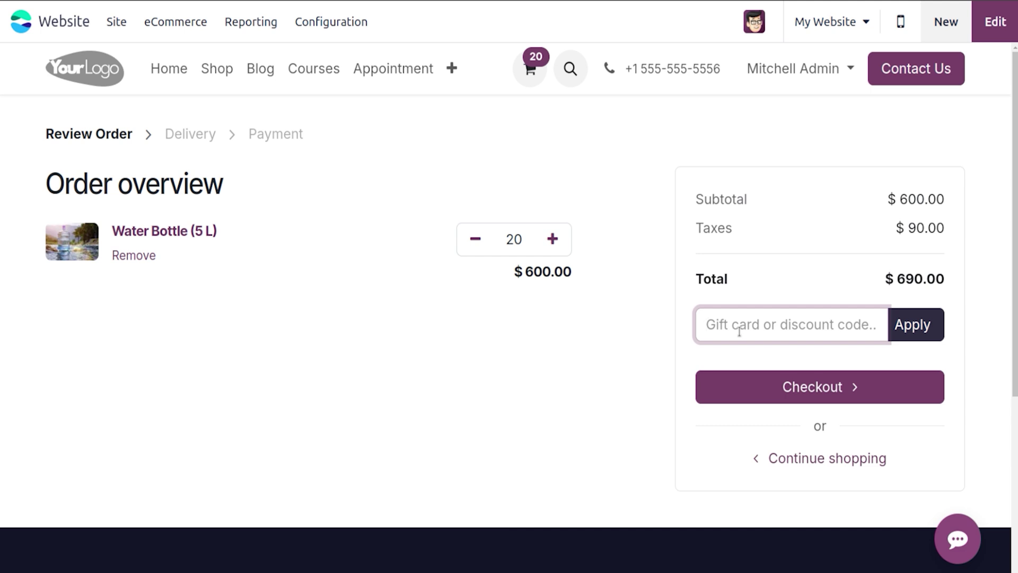
pyautogui.write('044c-85e3-47f8')
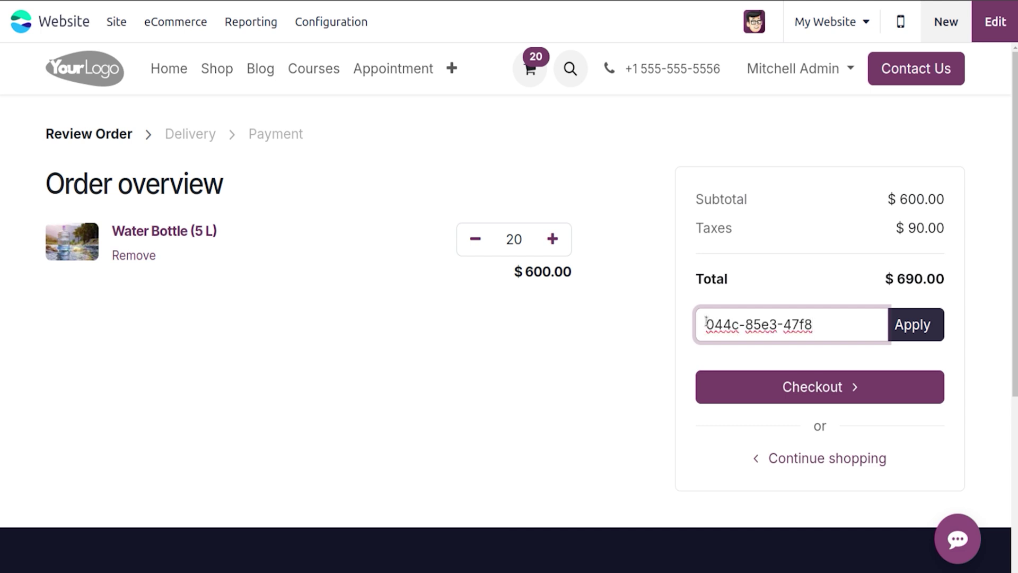
pyautogui.click(931, 329)
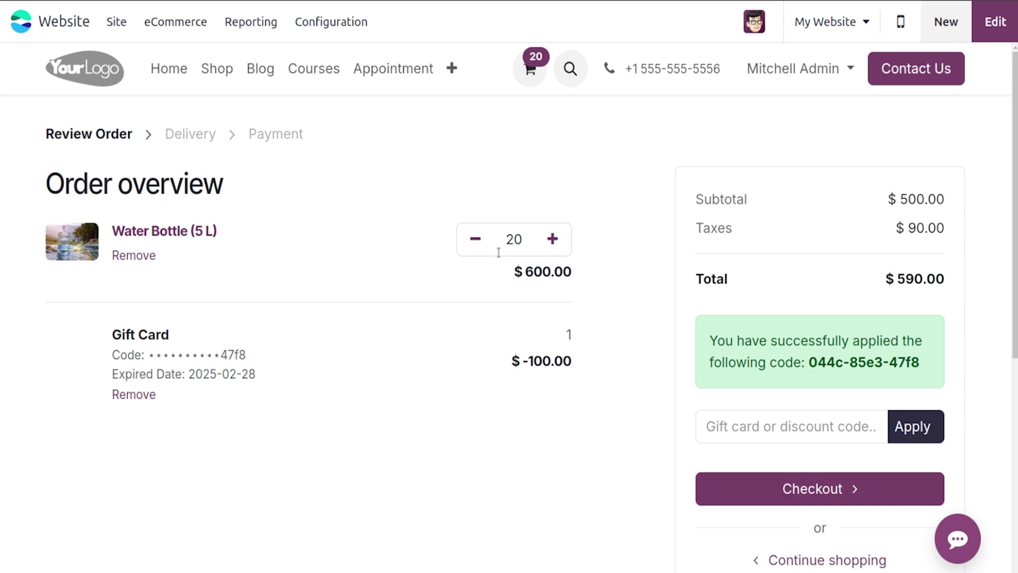
# Step: Create a new Gift cards & eWallet program named 'e-Wallet' with type eWallet
pyautogui.click(176, 22)
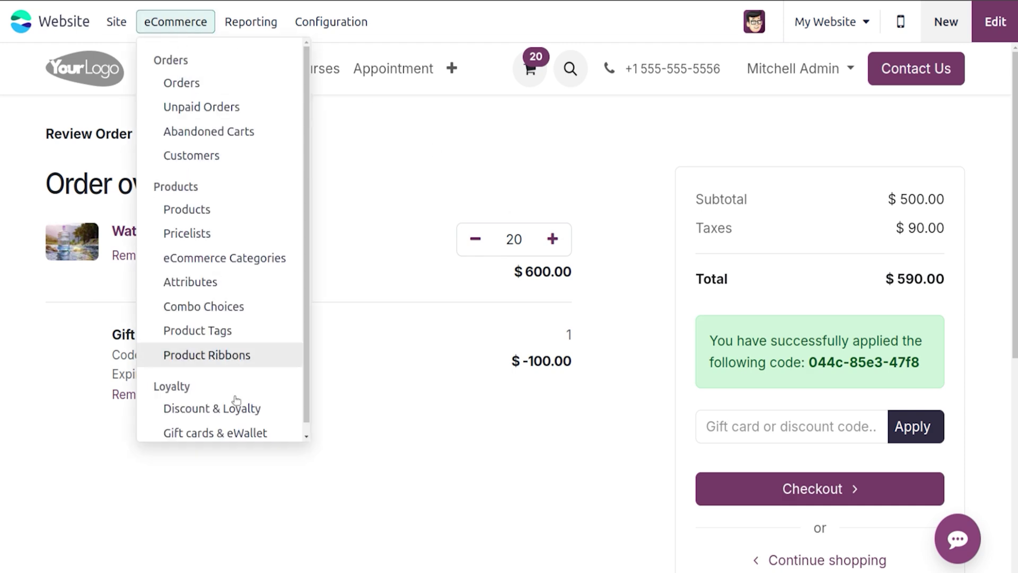
pyautogui.click(233, 432)
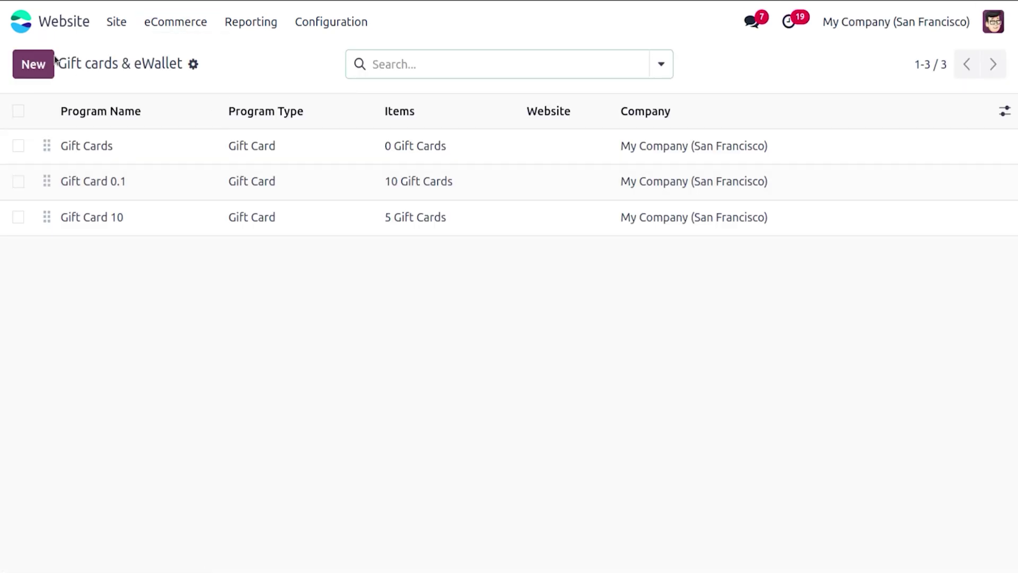
pyautogui.click(34, 65)
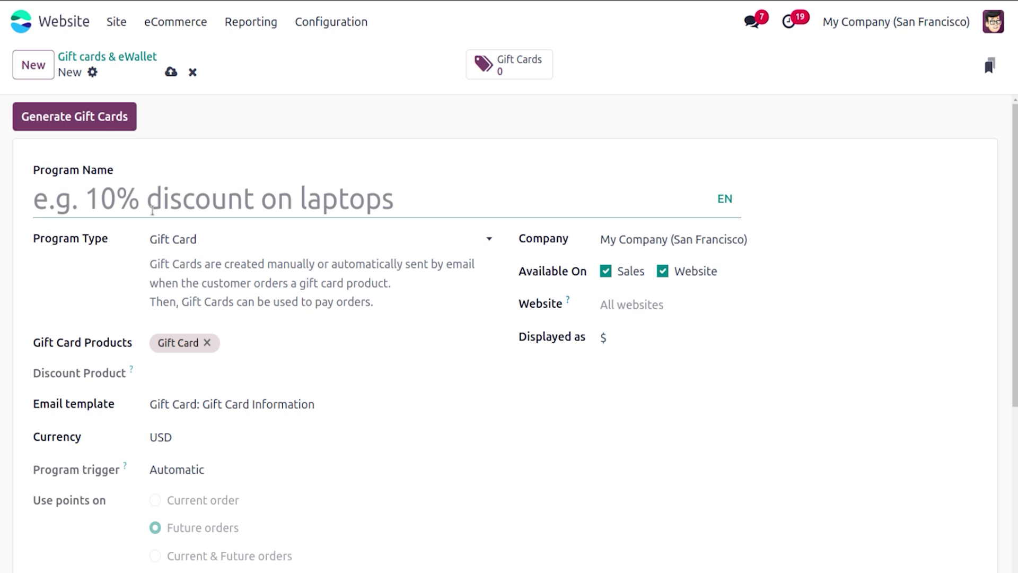
pyautogui.write('e')
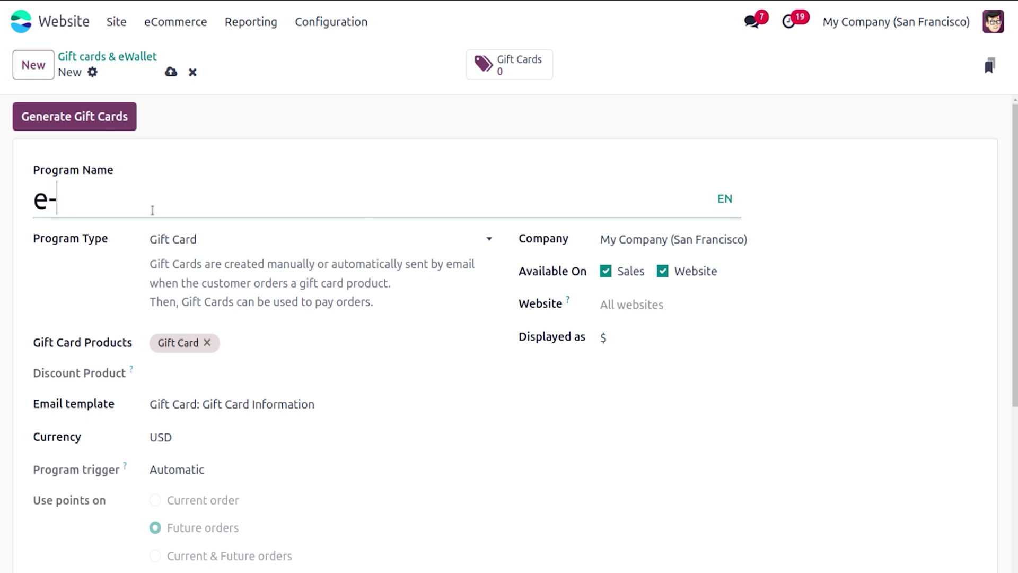
pyautogui.write('-Wallet')
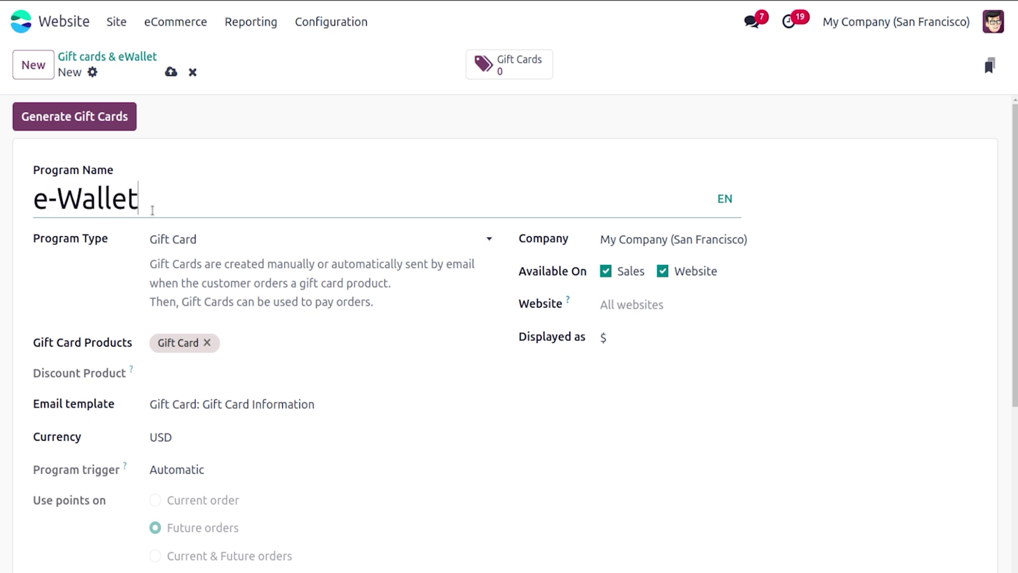
pyautogui.click(180, 239)
pyautogui.click(201, 279)
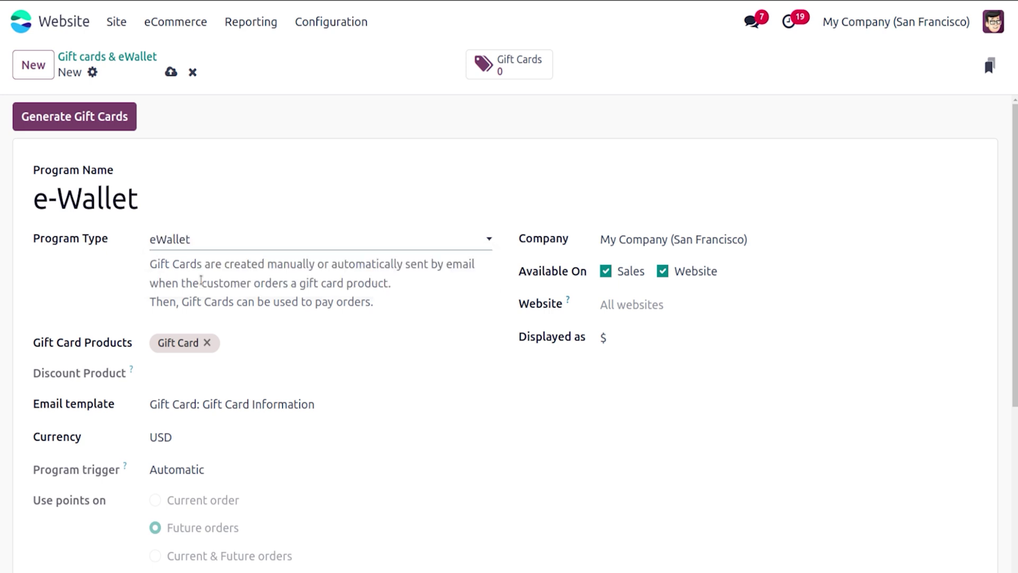
pyautogui.scroll(-3, 509, 333)
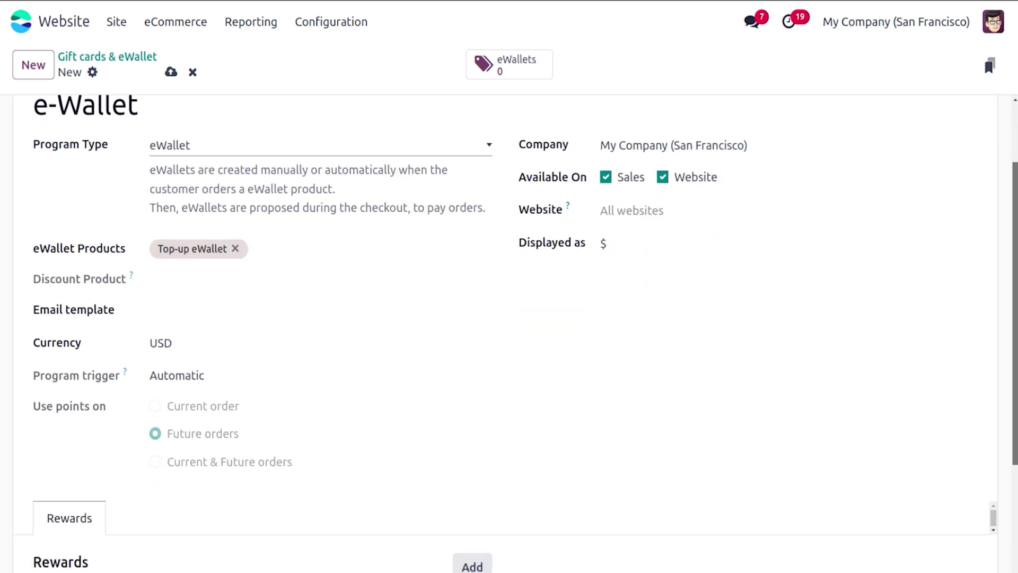
pyautogui.scroll(3, 509, 333)
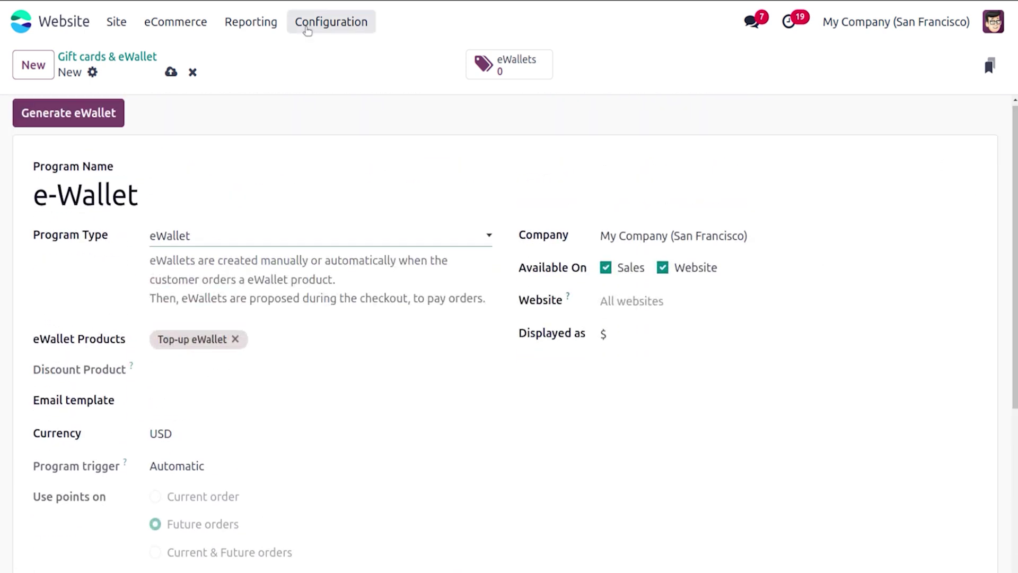
# Step: Generate one $500 eWallet for the admin customer, valid until 02/28/2025, with a 'For you' note
pyautogui.click(103, 115)
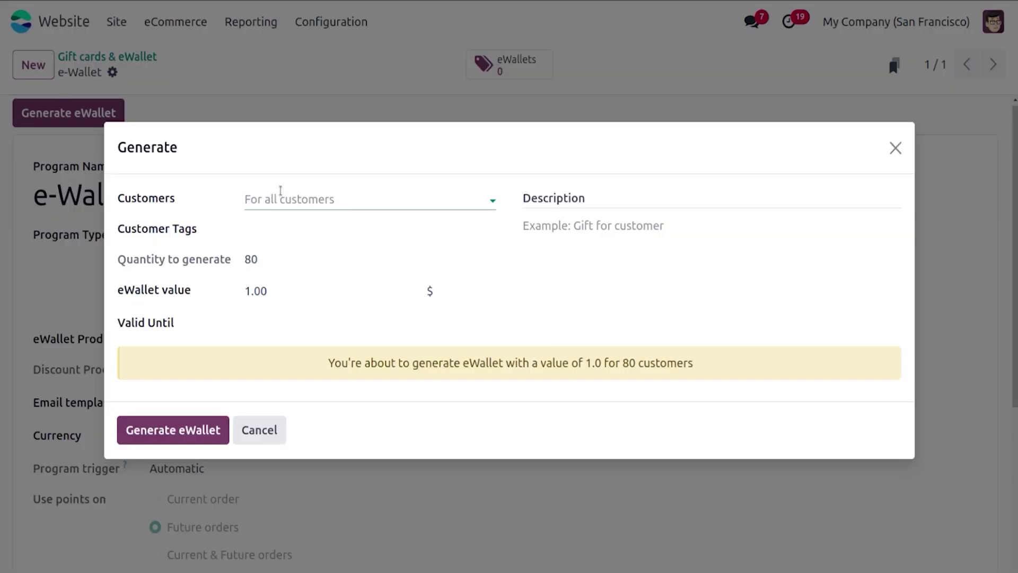
pyautogui.click(280, 192)
pyautogui.write('adm')
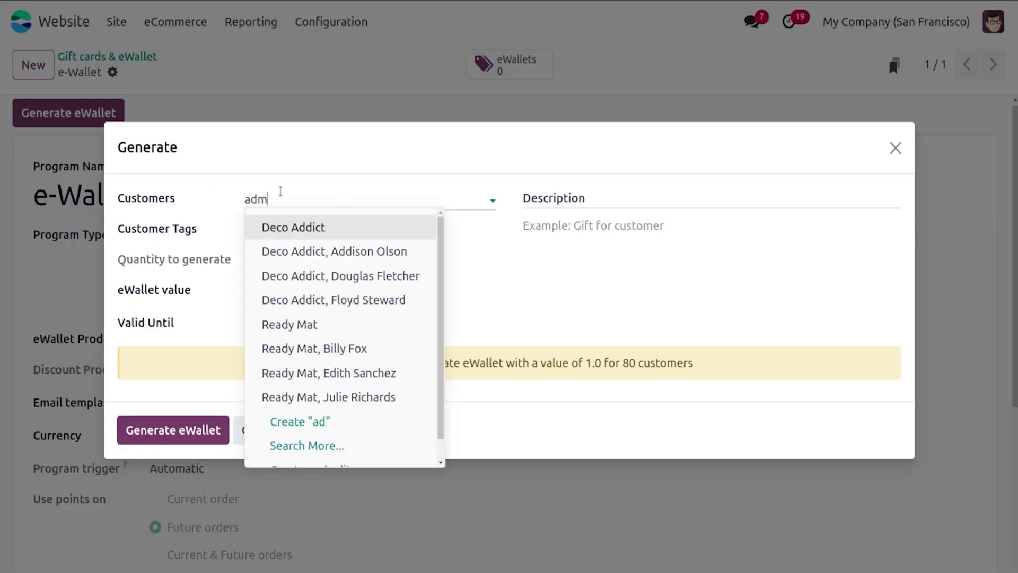
pyautogui.click(297, 228)
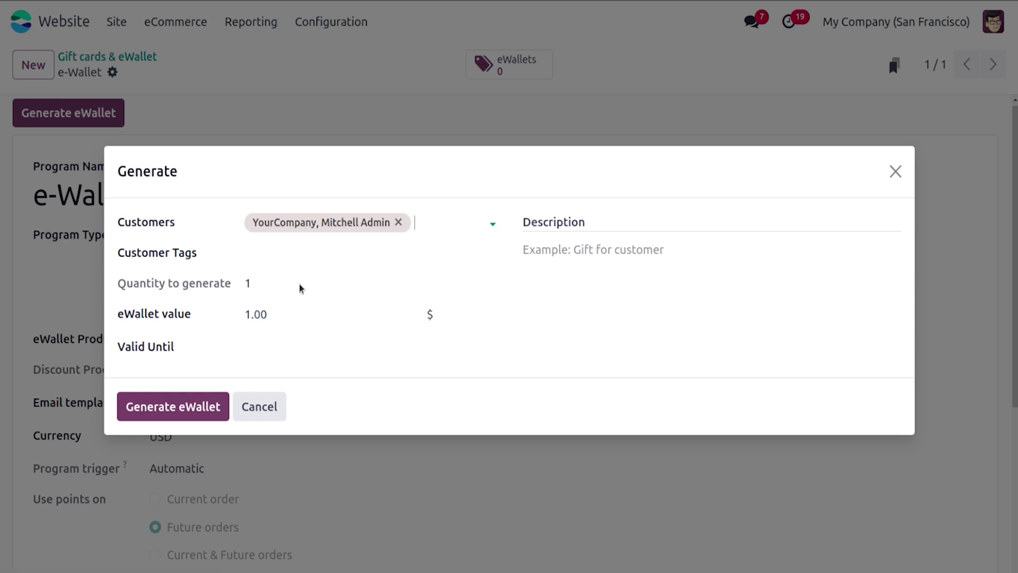
pyautogui.click(292, 310)
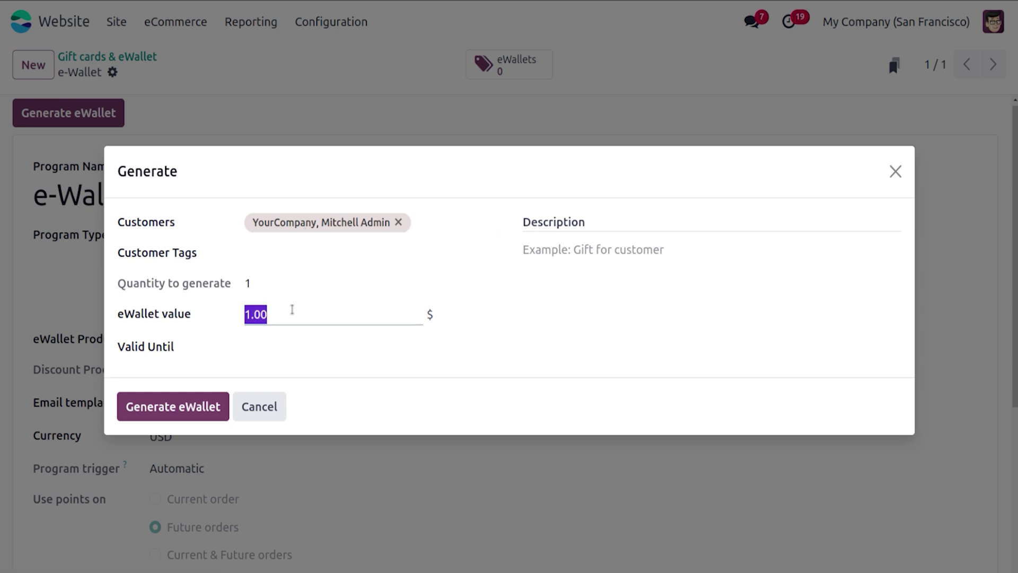
pyautogui.write('5')
pyautogui.click(295, 342)
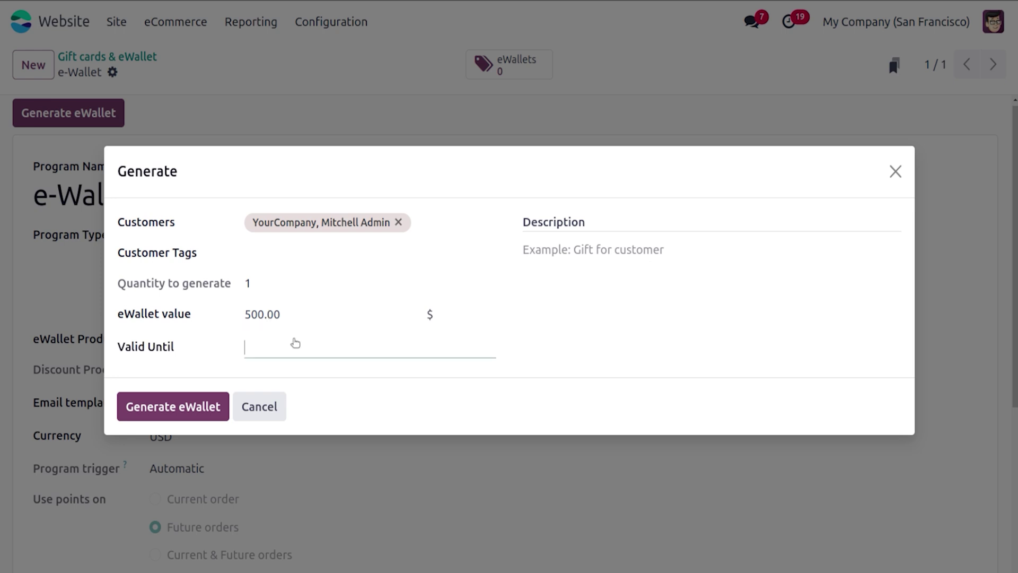
pyautogui.click(775, 471)
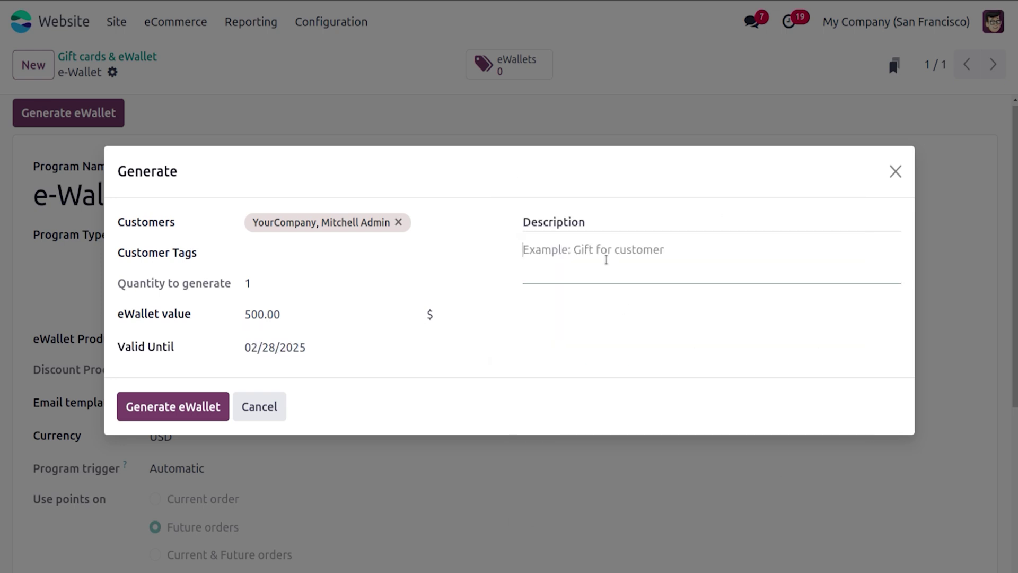
pyautogui.write('For yo')
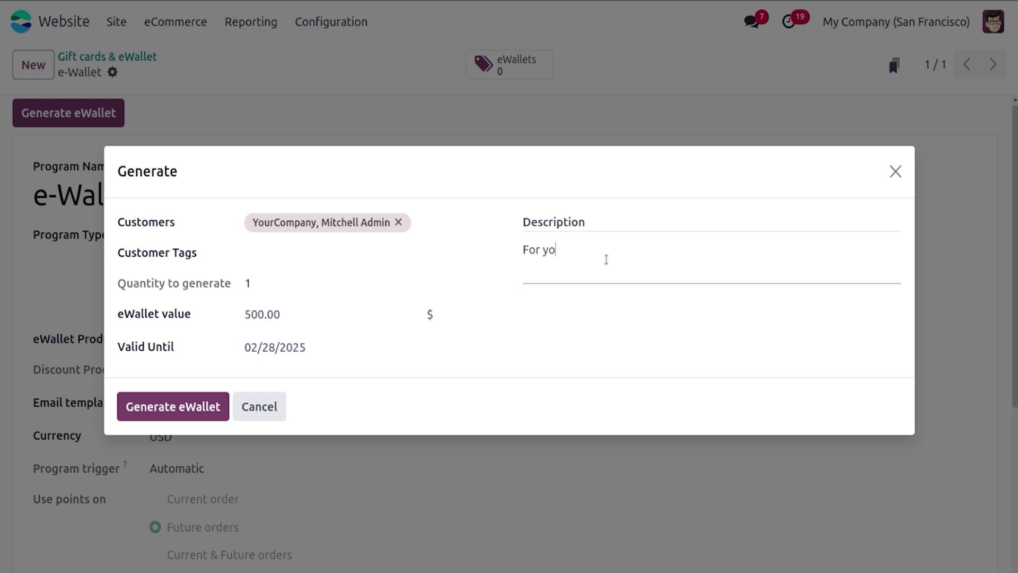
pyautogui.write('u Admin')
pyautogui.click(218, 406)
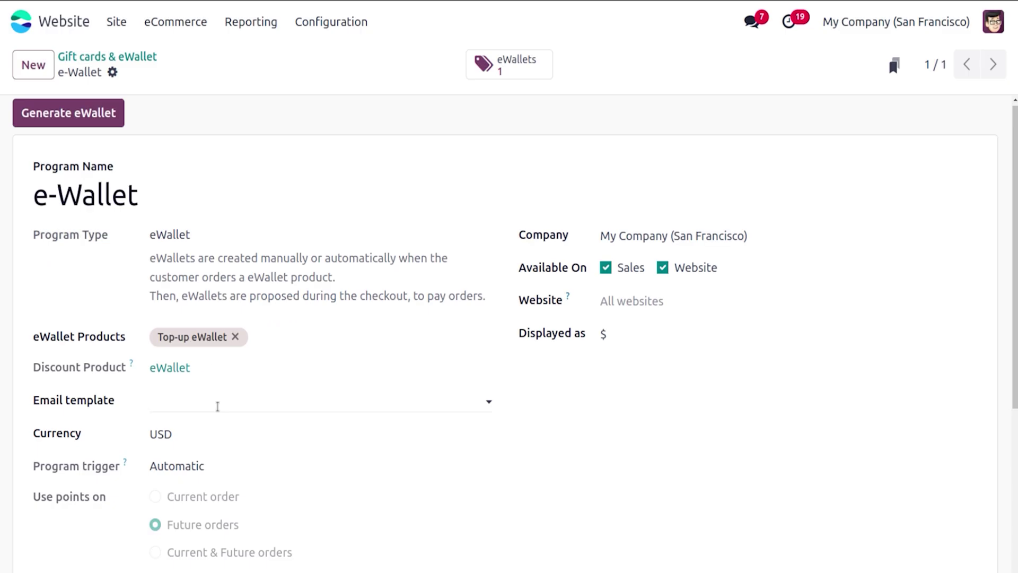
# Step: View the program's issued eWallets, then browse to the website homepage and shop
pyautogui.click(503, 72)
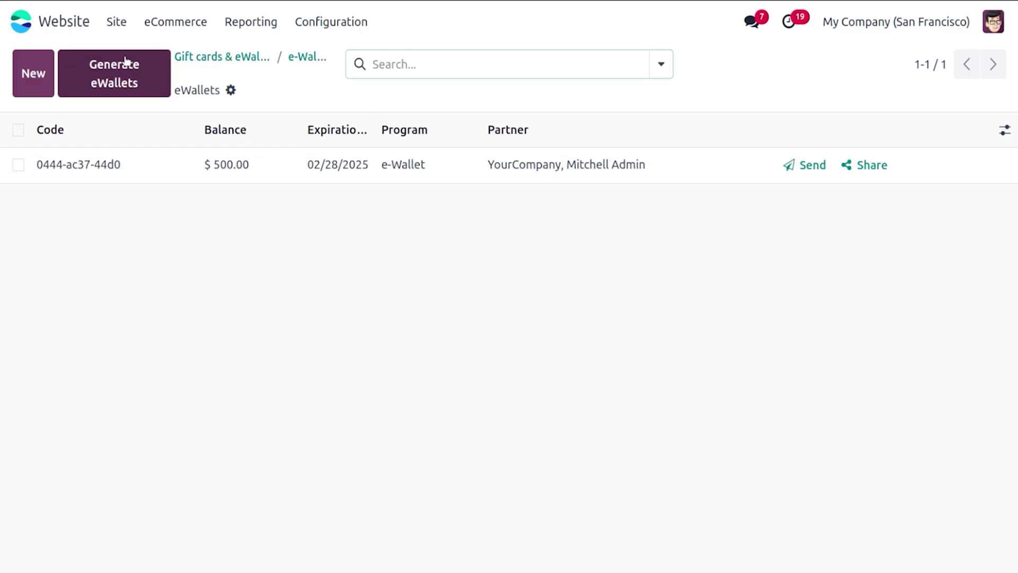
pyautogui.click(121, 25)
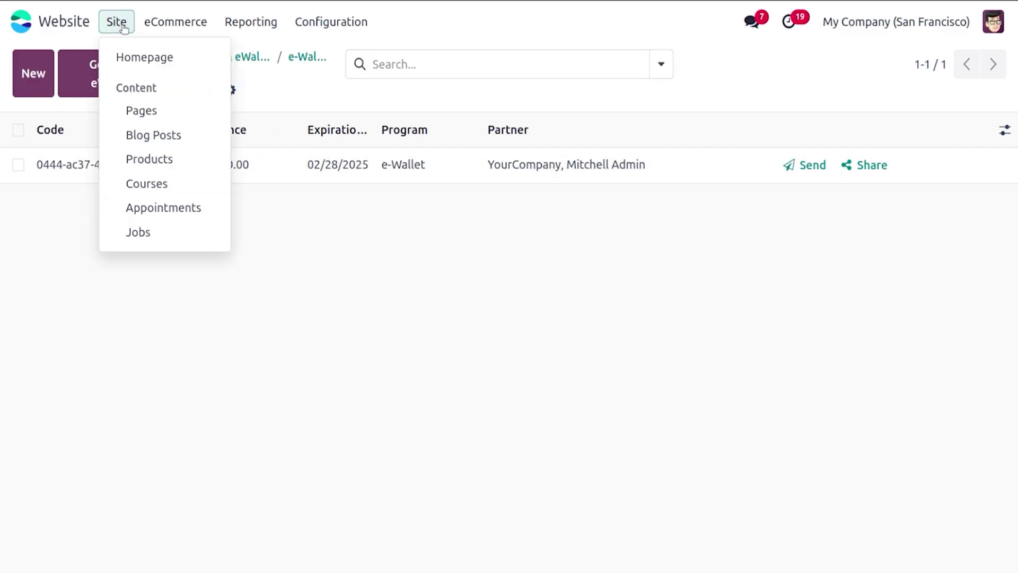
pyautogui.click(140, 60)
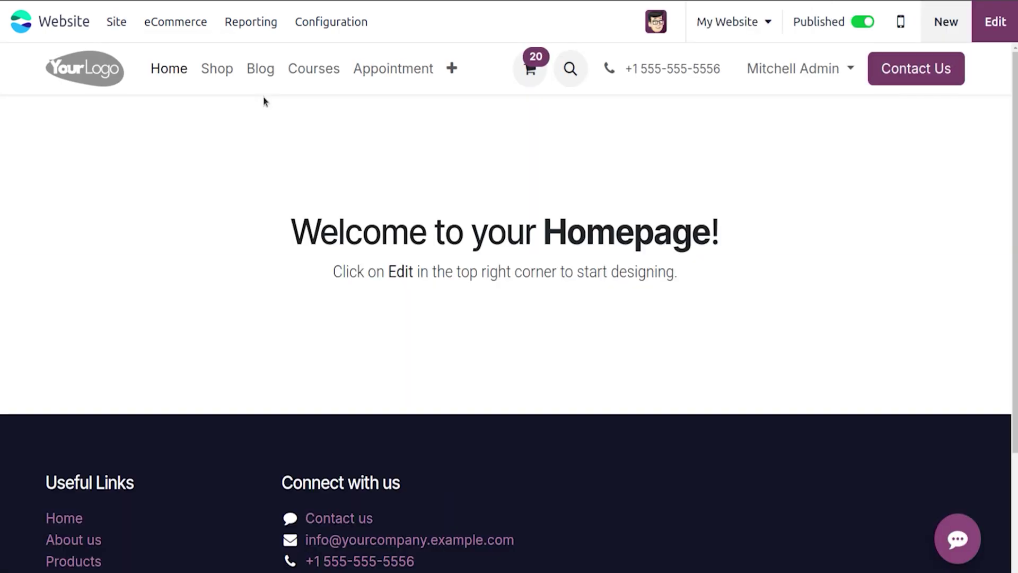
pyautogui.click(217, 74)
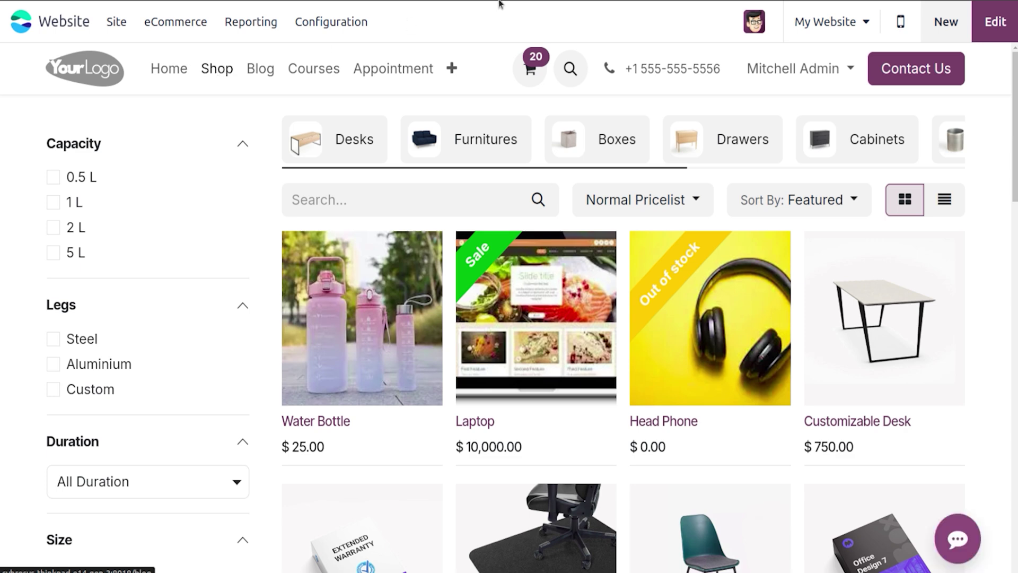
# Step: Check the user's profile and the storefront customer account portal page
pyautogui.click(754, 23)
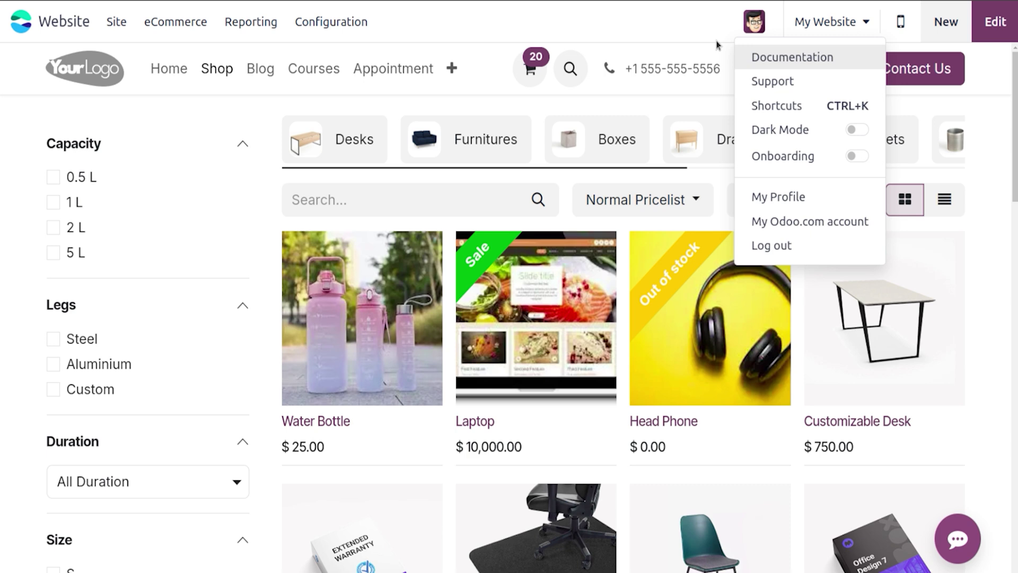
pyautogui.click(780, 195)
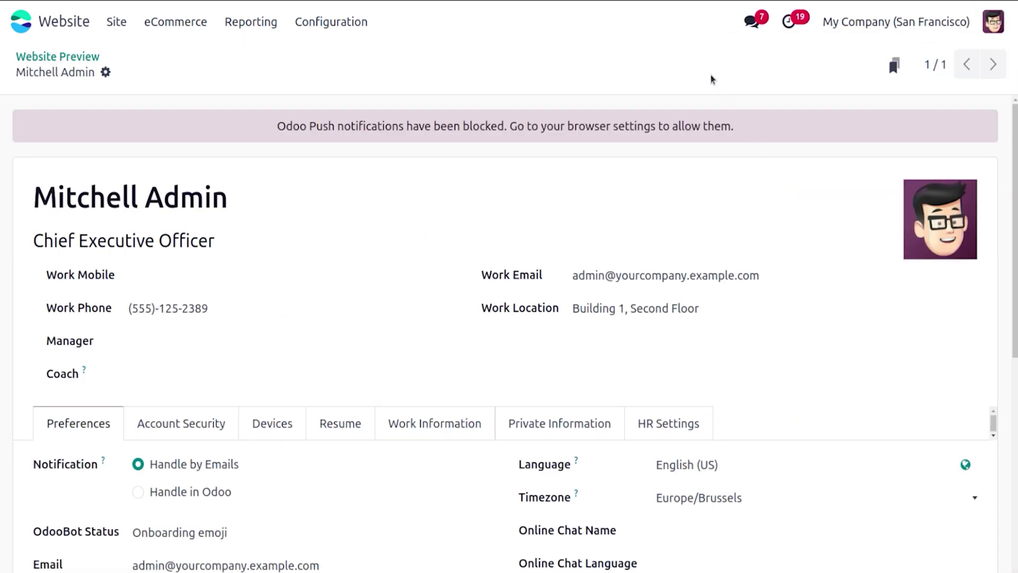
pyautogui.click(85, 57)
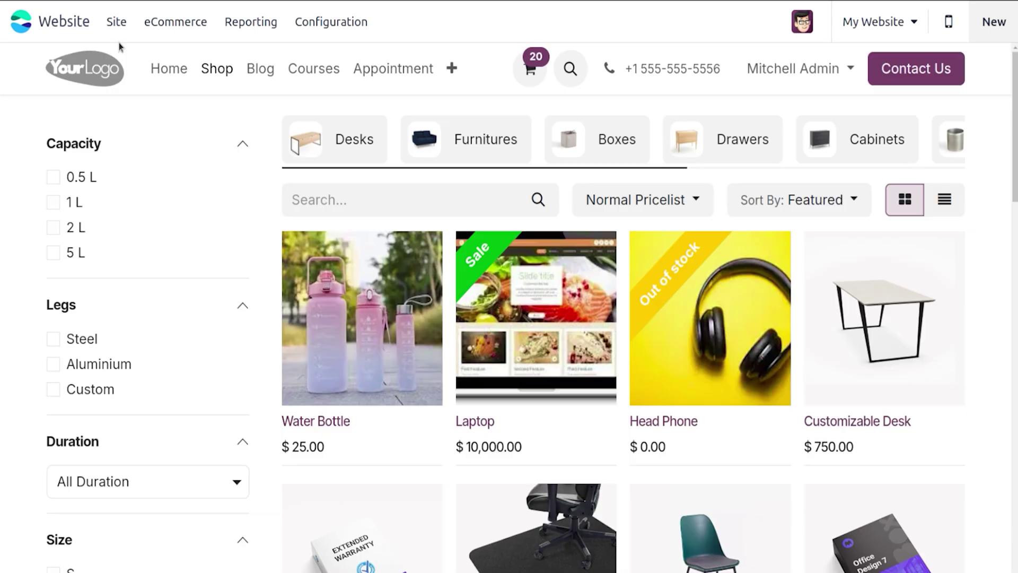
pyautogui.click(754, 22)
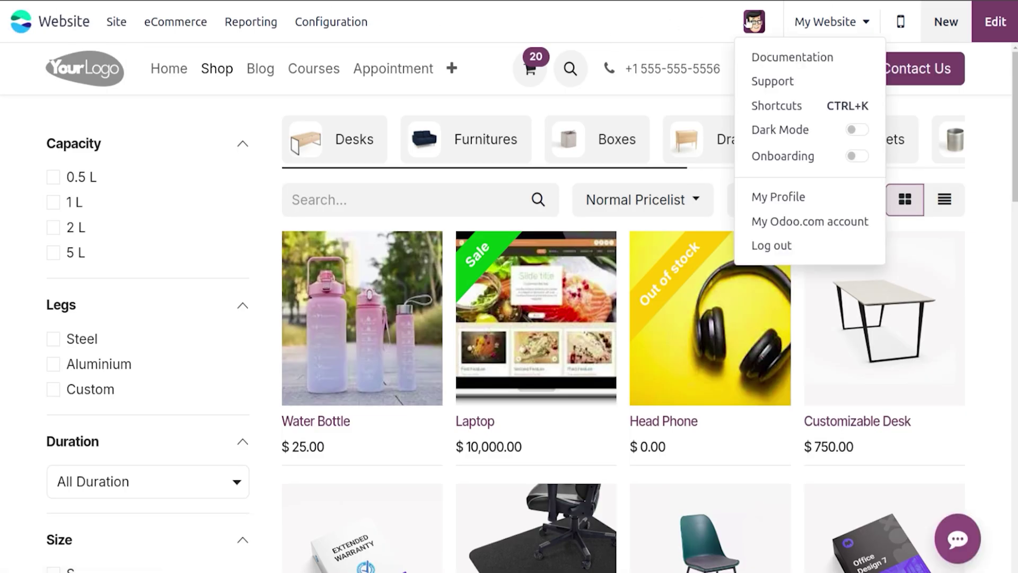
pyautogui.click(758, 74)
pyautogui.click(764, 74)
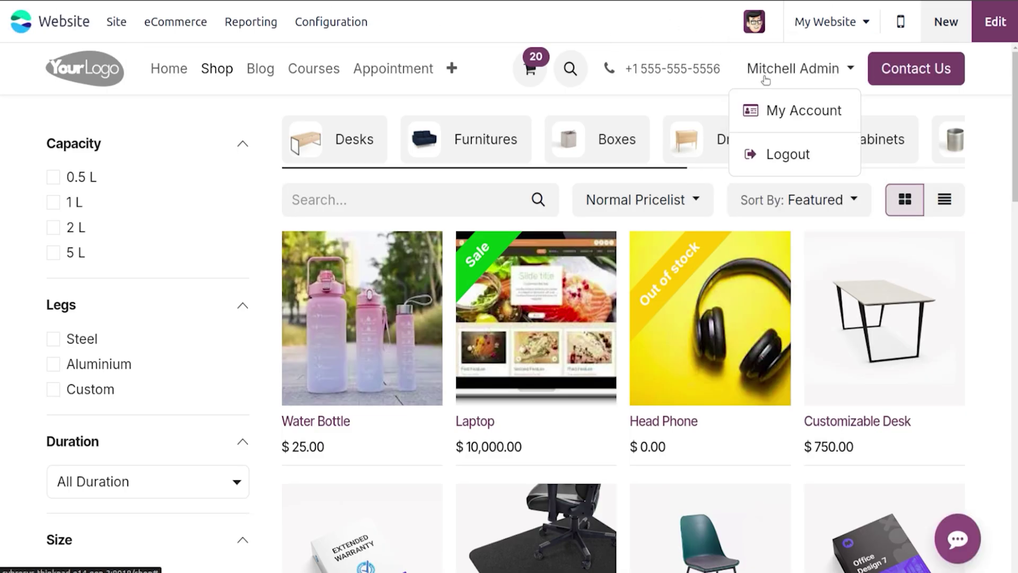
pyautogui.click(776, 111)
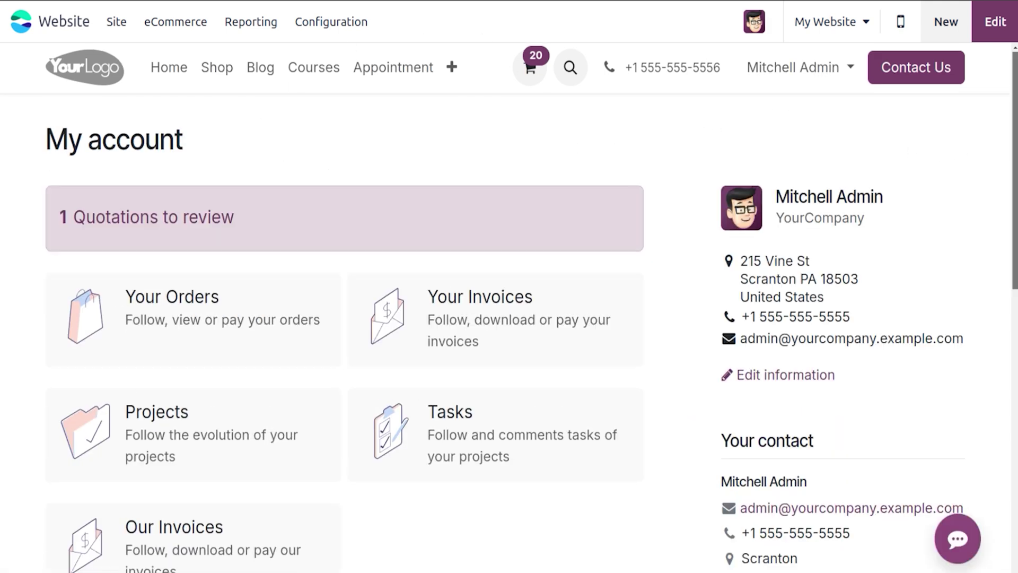
pyautogui.scroll(-5, 702, 315)
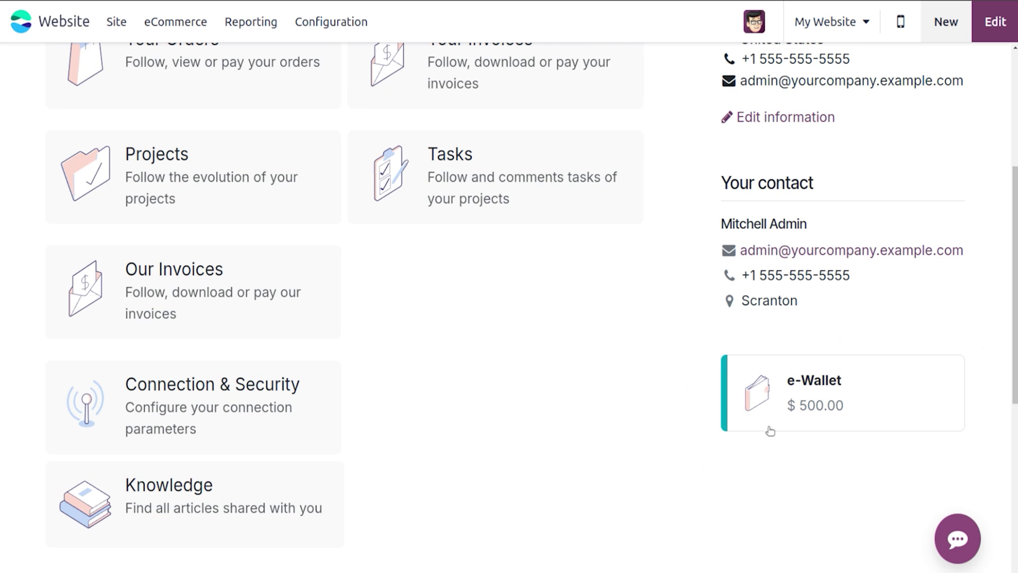
pyautogui.scroll(5, 990, 231)
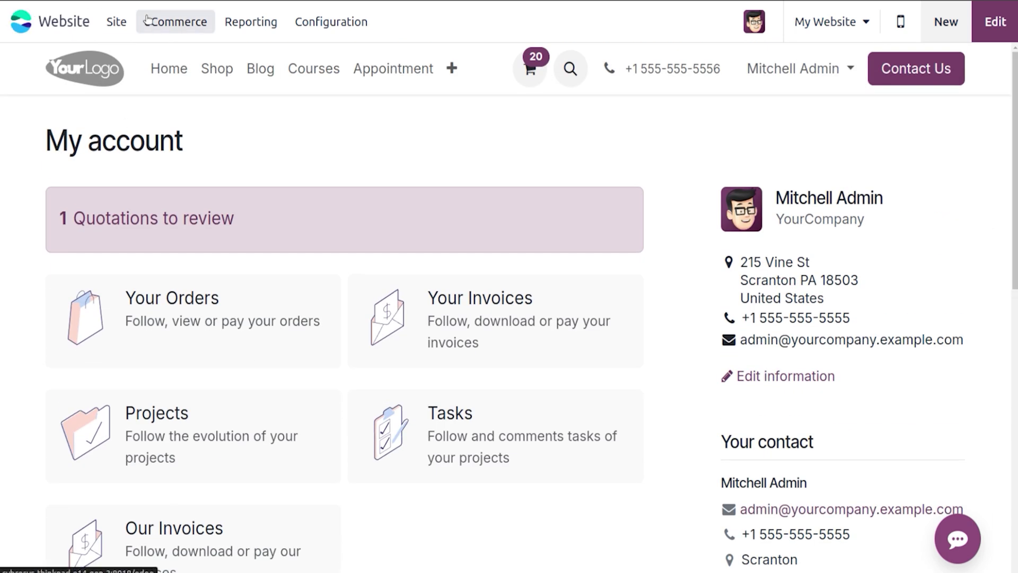
# Step: Open the e-Wallet program's single issued eWallet and select its code
pyautogui.click(175, 22)
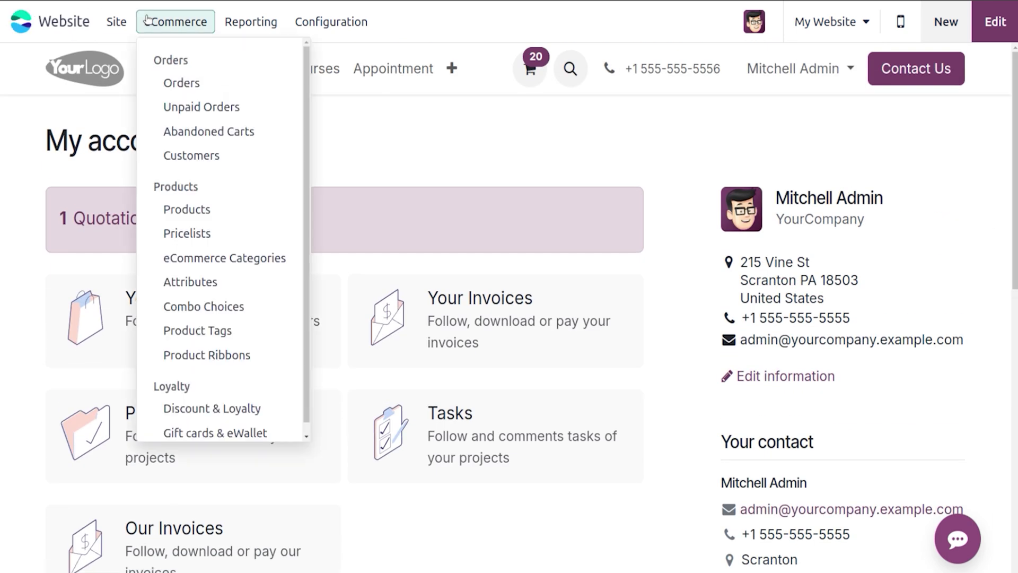
pyautogui.click(191, 430)
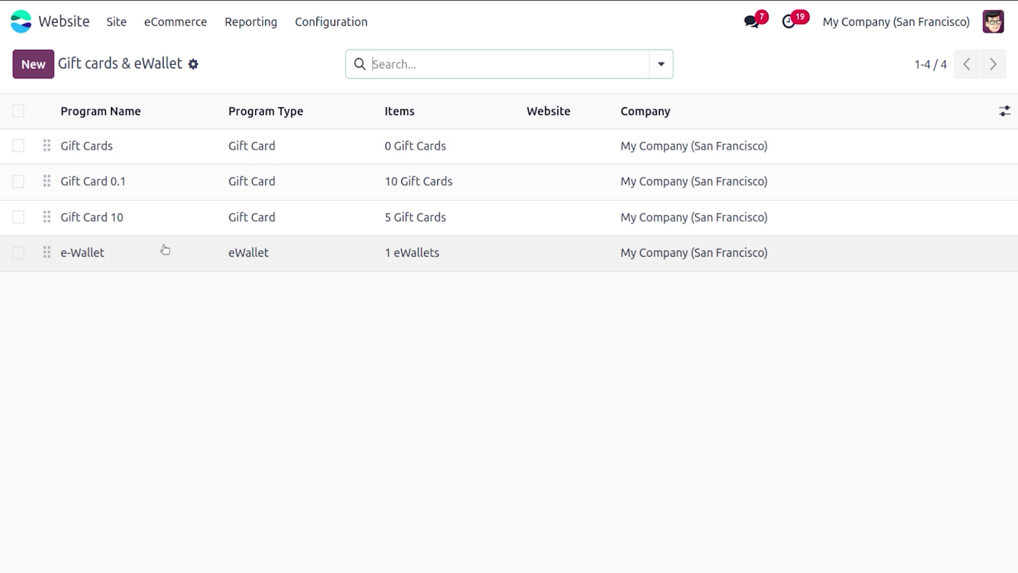
pyautogui.click(164, 250)
pyautogui.click(480, 63)
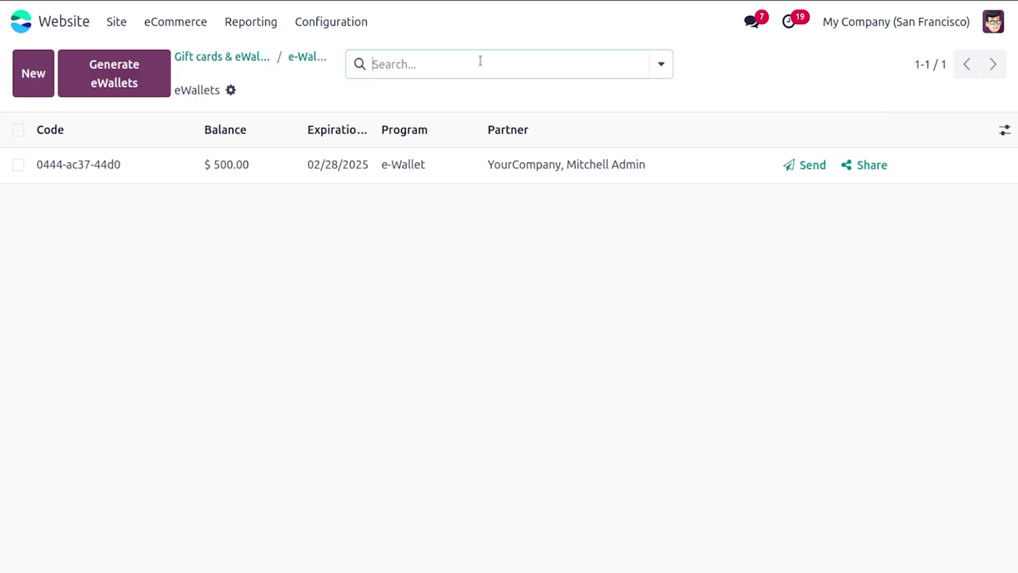
pyautogui.click(297, 164)
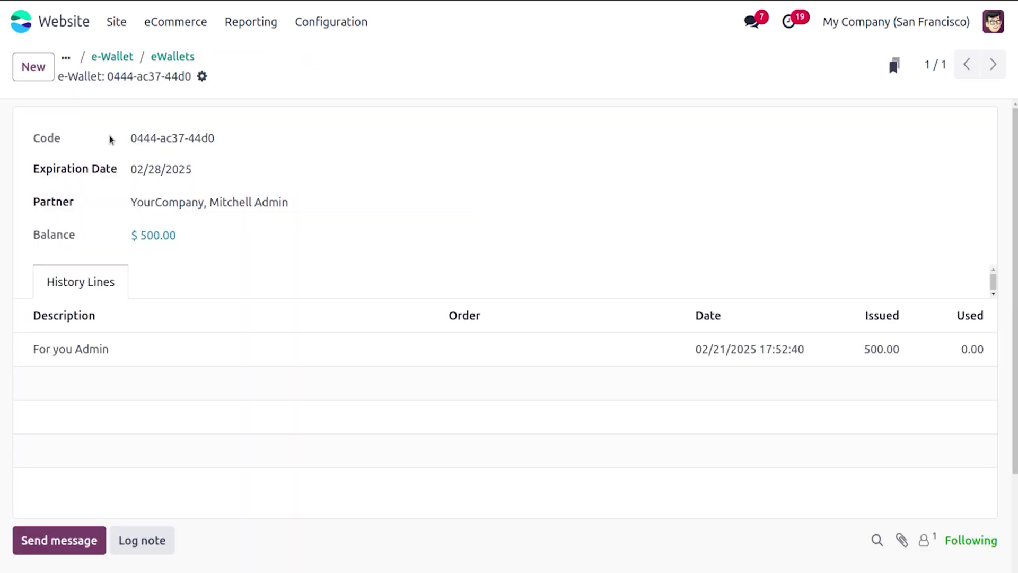
pyautogui.moveTo(129, 138); pyautogui.dragTo(244, 140)
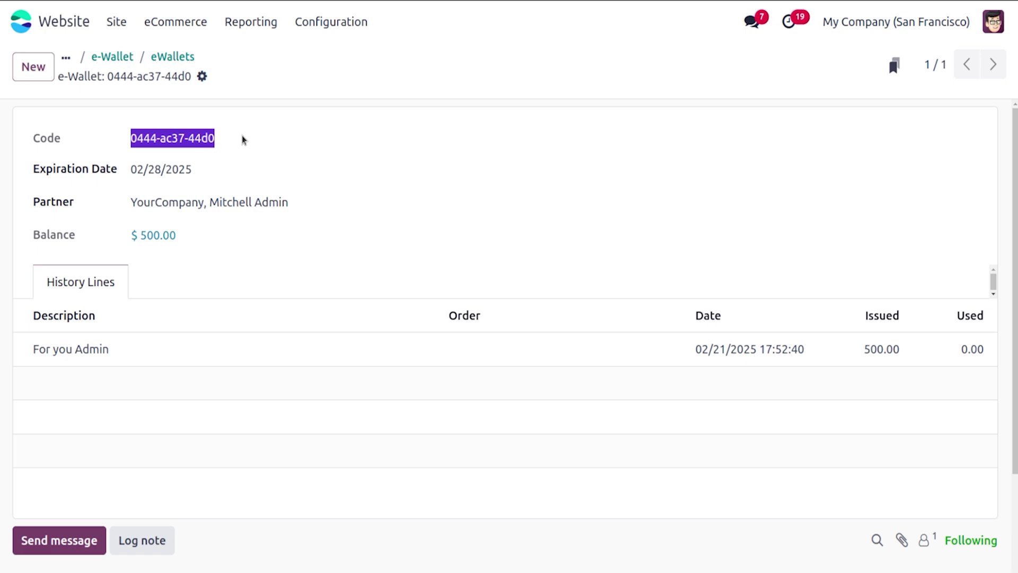
pyautogui.click(116, 21)
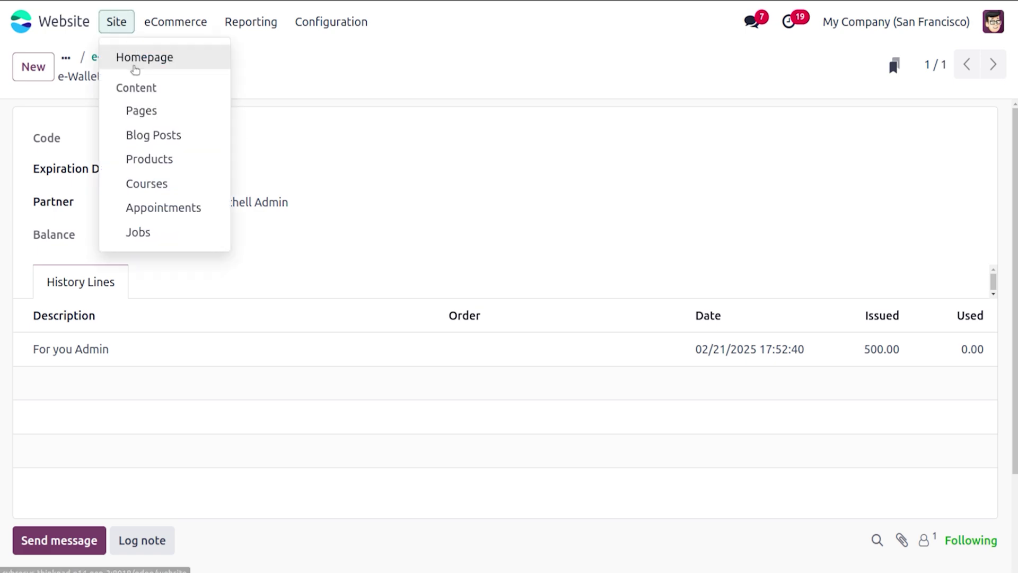
# Step: Add 5 L Water Bottles to the cart with the quantity raised to 5
pyautogui.click(134, 69)
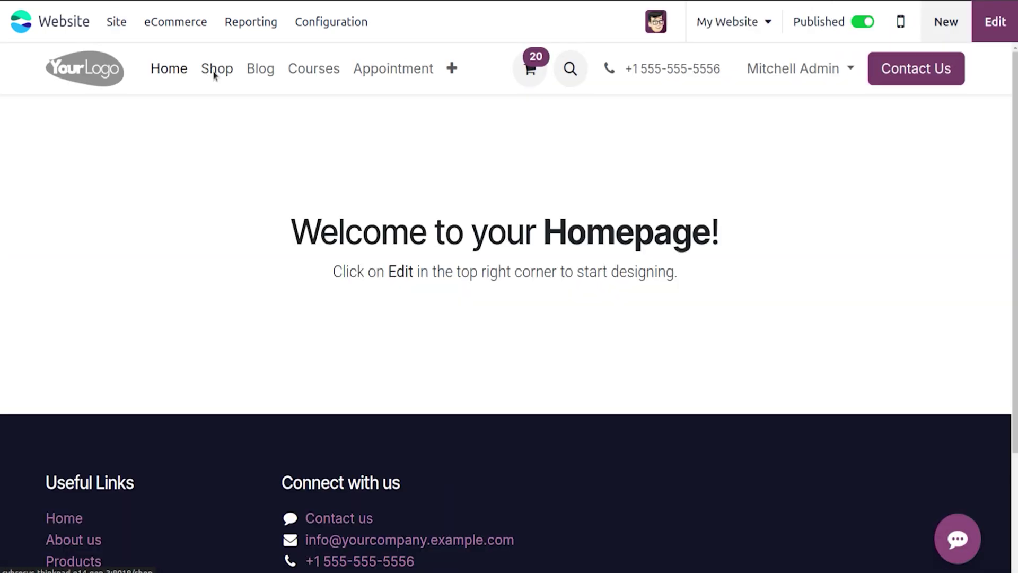
pyautogui.click(215, 74)
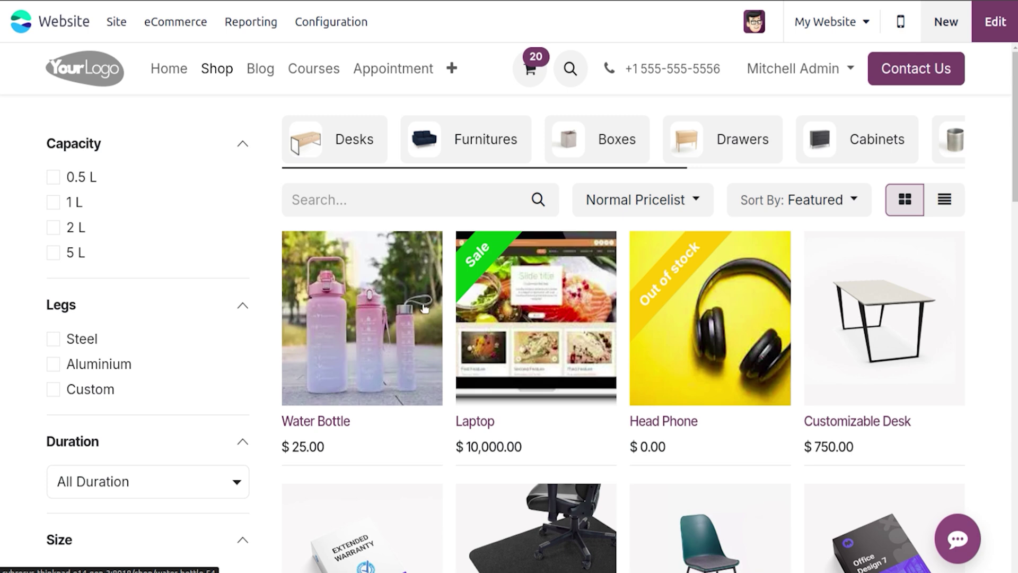
pyautogui.click(330, 324)
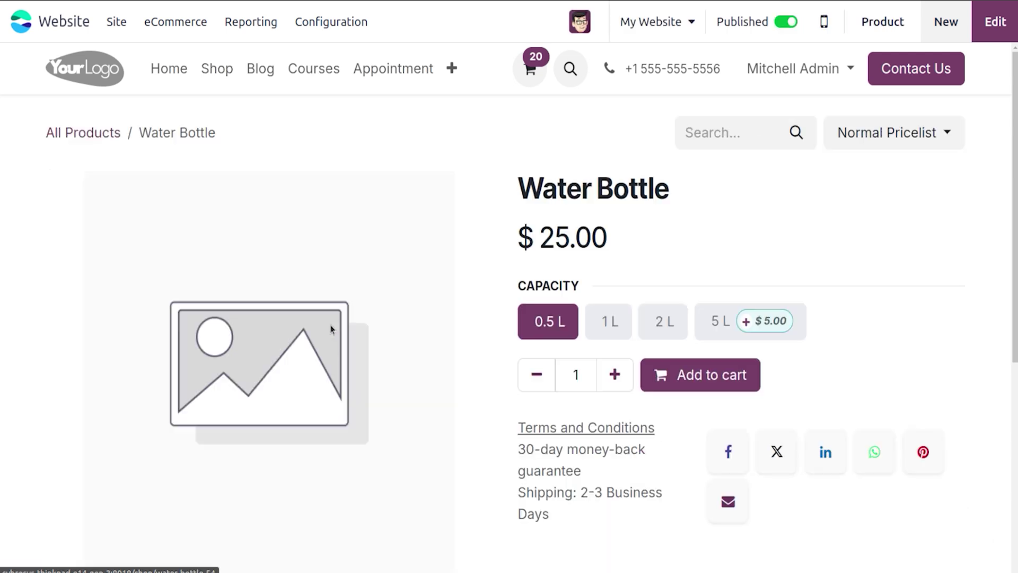
pyautogui.click(707, 324)
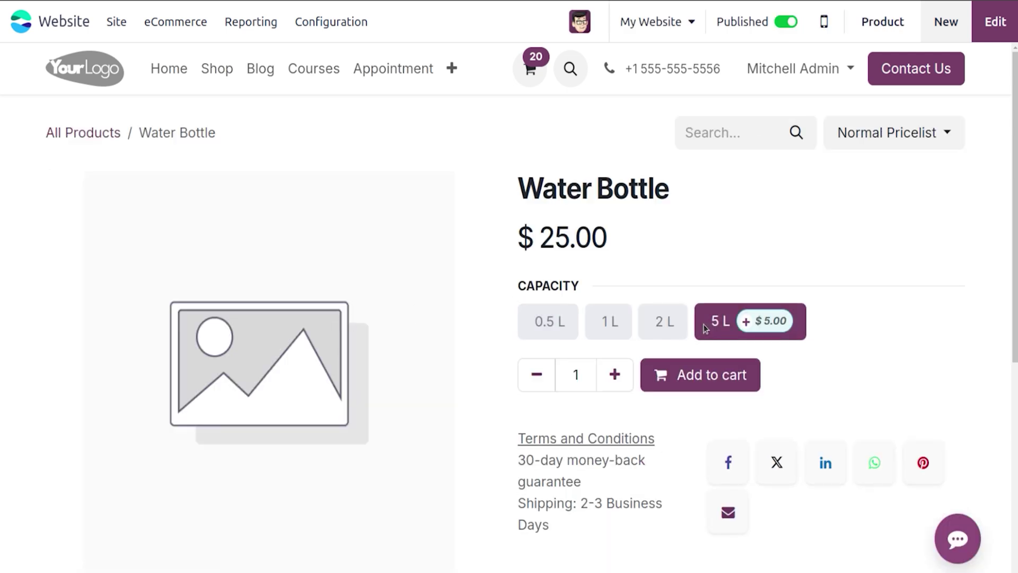
pyautogui.click(627, 375)
pyautogui.click(627, 375)
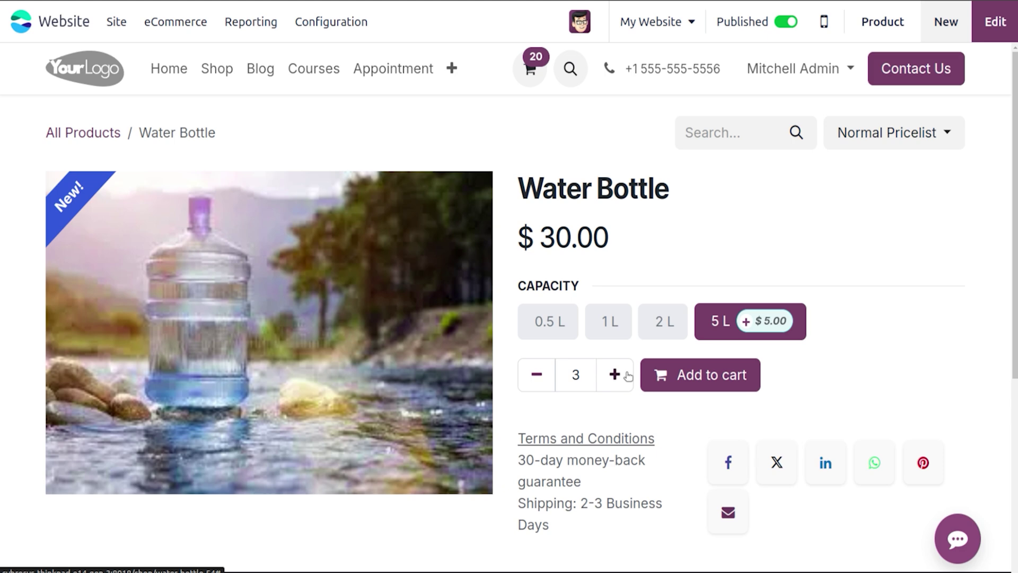
pyautogui.click(616, 374)
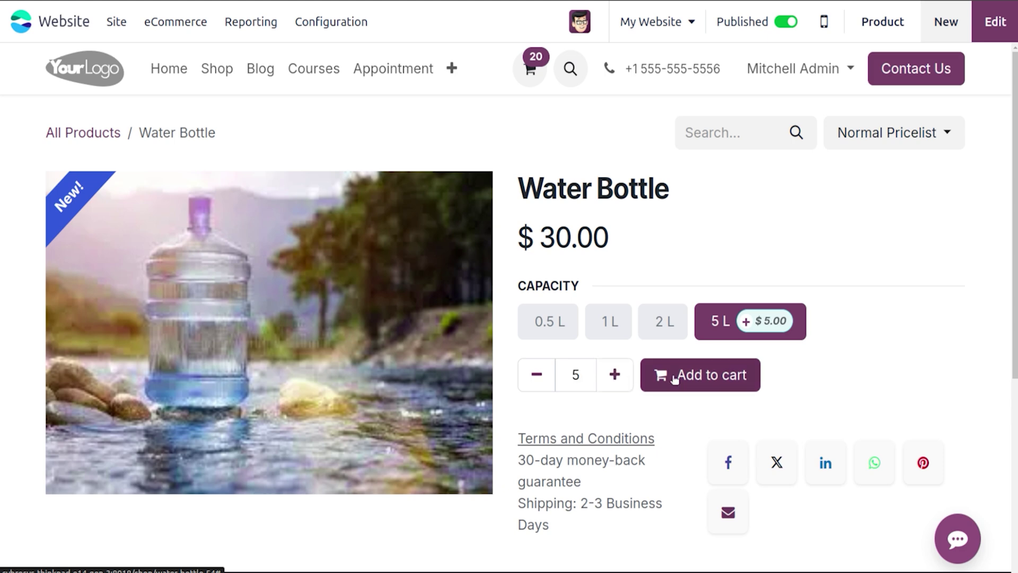
pyautogui.click(674, 378)
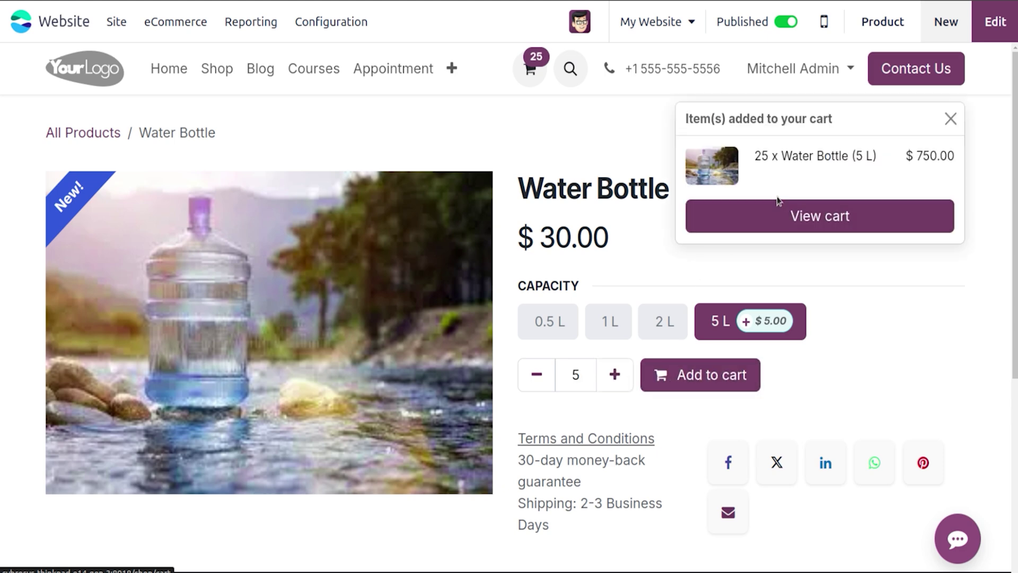
# Step: In the cart, pay $500.00 with the eWallet and remove the gift card
pyautogui.click(773, 221)
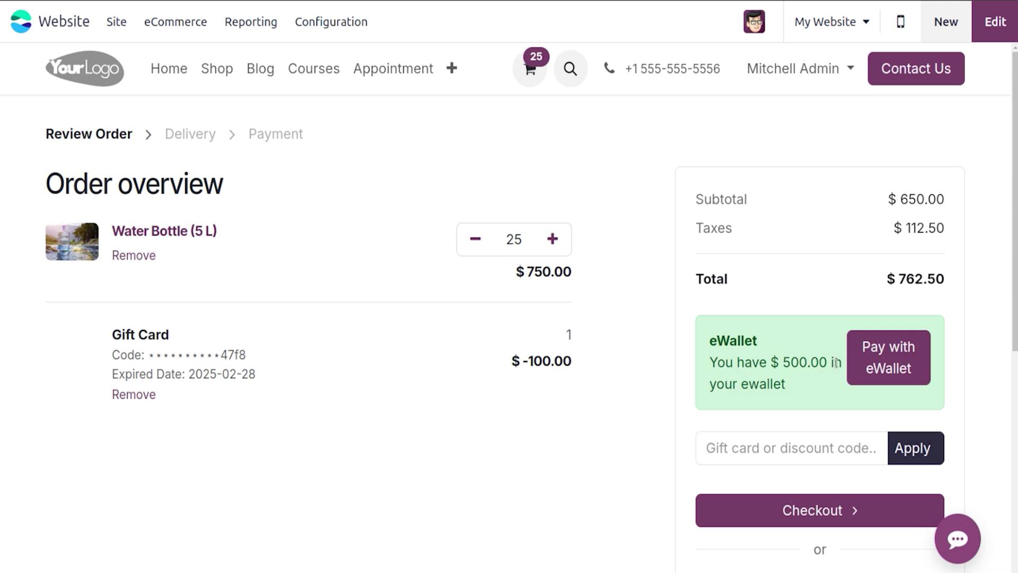
pyautogui.click(895, 350)
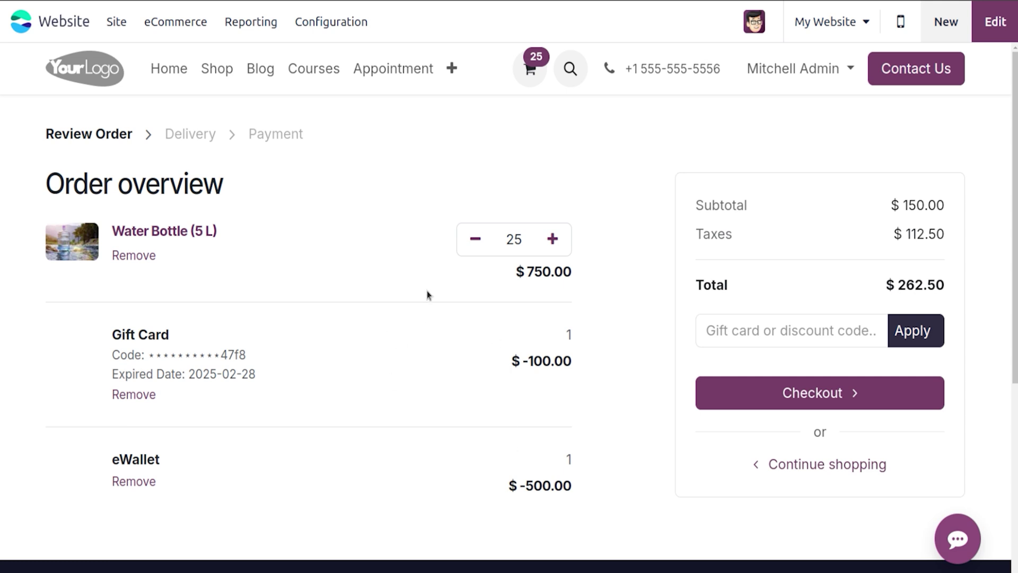
pyautogui.click(127, 398)
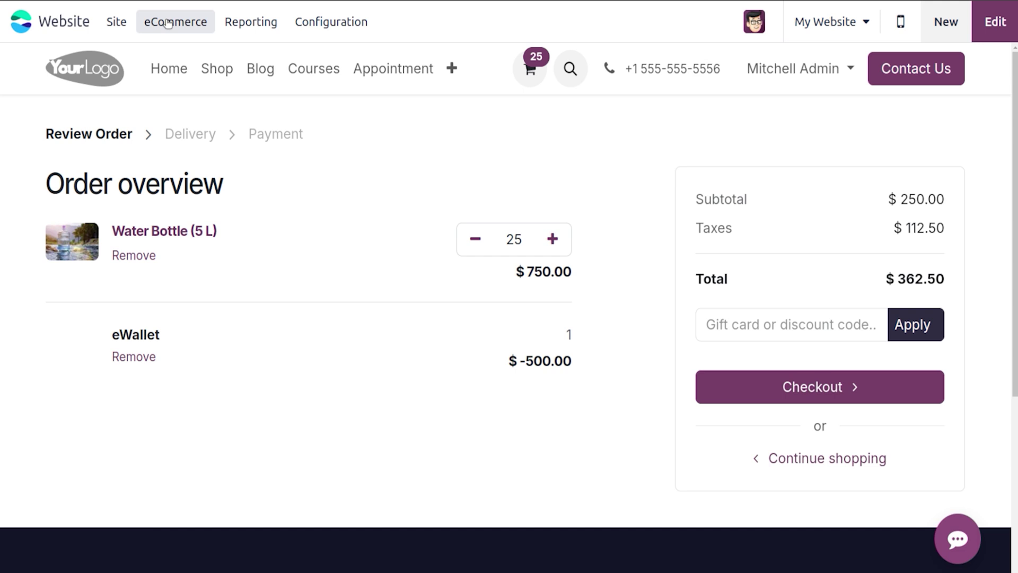
# Step: Open the website settings and keep Shop - Products prices tax-excluded
pyautogui.click(168, 23)
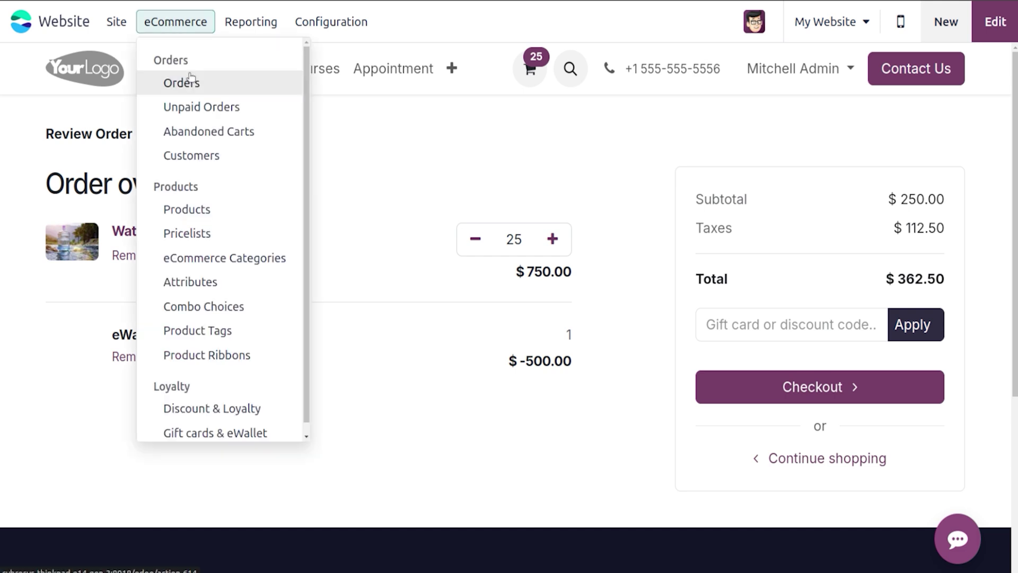
pyautogui.click(267, 22)
pyautogui.click(328, 24)
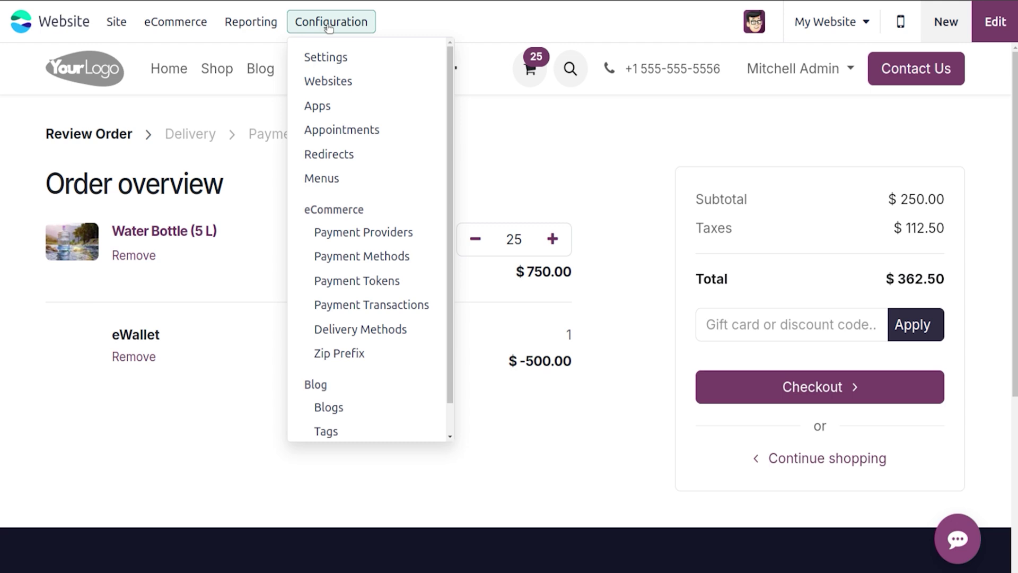
pyautogui.click(336, 55)
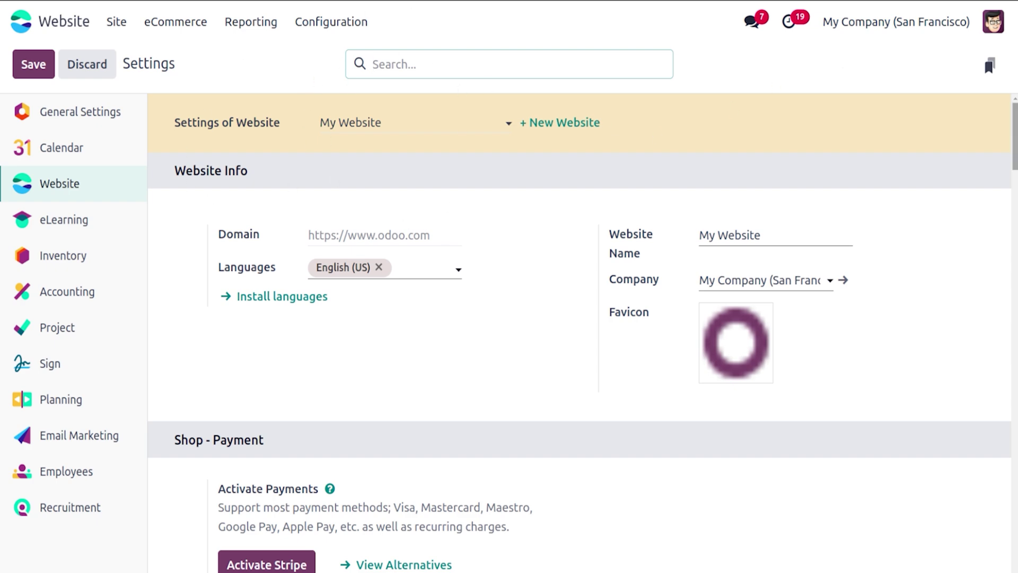
pyautogui.scroll(-7, 579, 332)
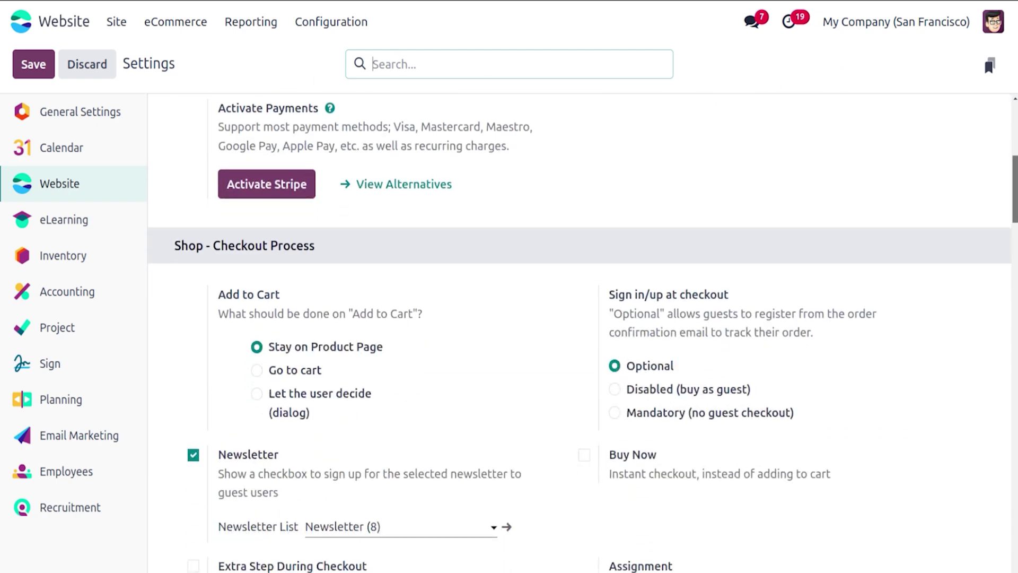
pyautogui.scroll(-3, 583, 333)
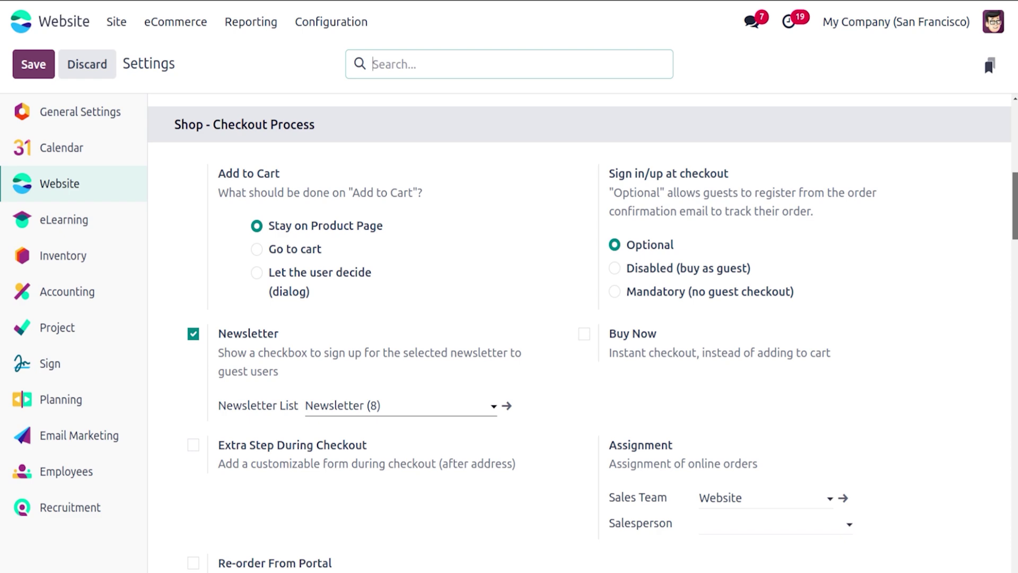
pyautogui.scroll(-10, 580, 333)
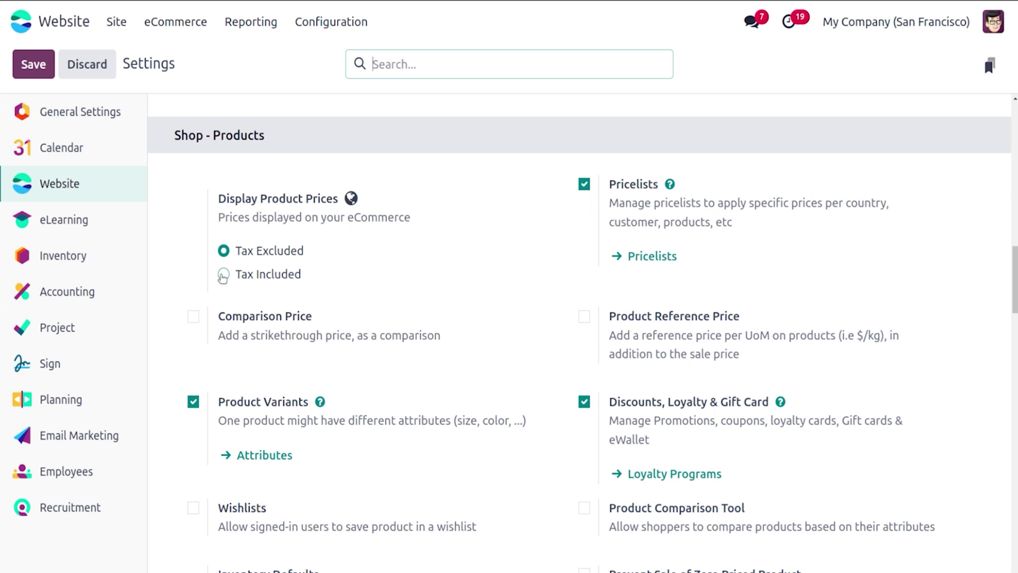
pyautogui.click(223, 275)
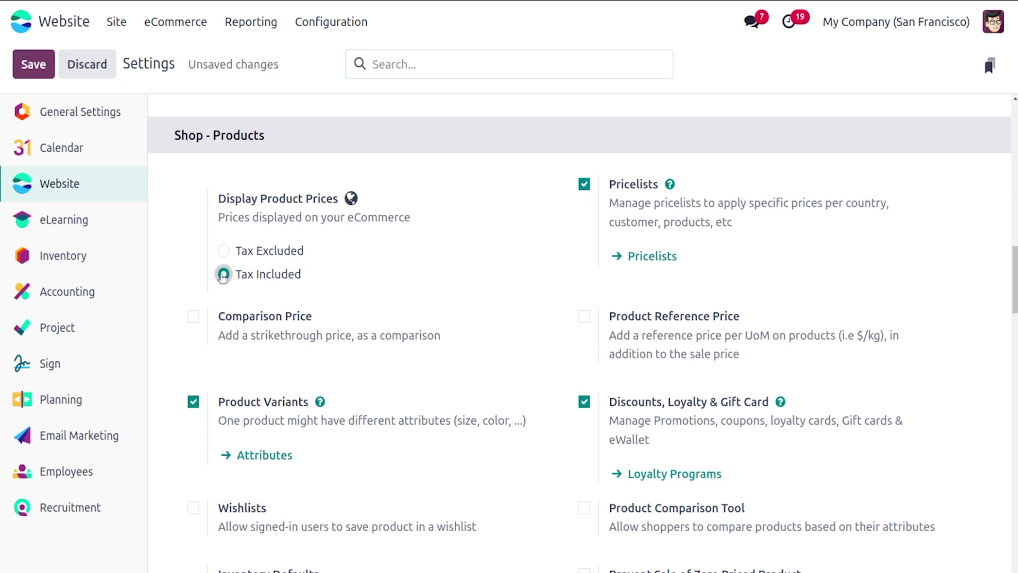
pyautogui.click(223, 250)
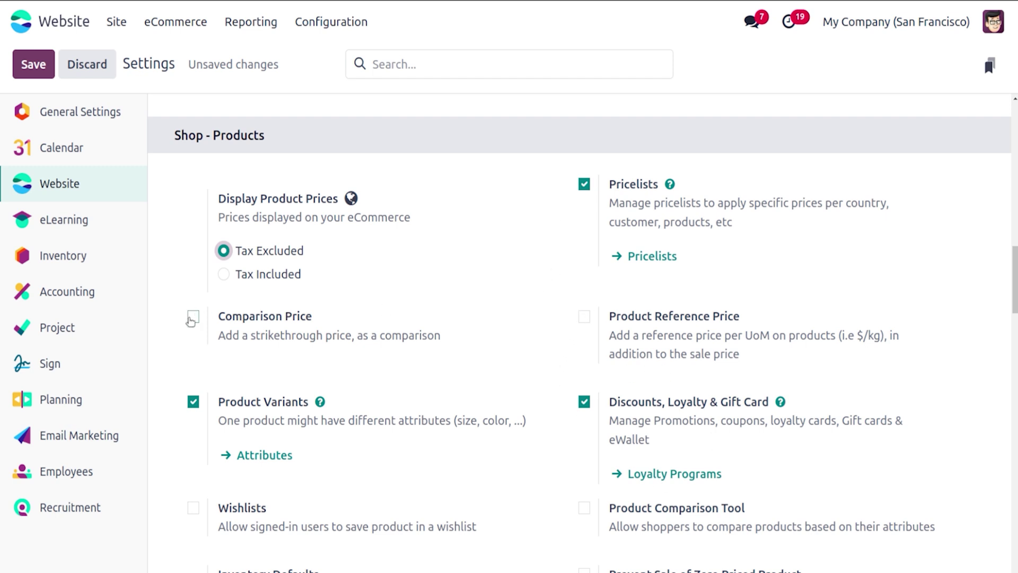
# Step: Enable Comparison Price, Product Reference Price, Wishlists and the Product Comparison Tool
pyautogui.click(192, 318)
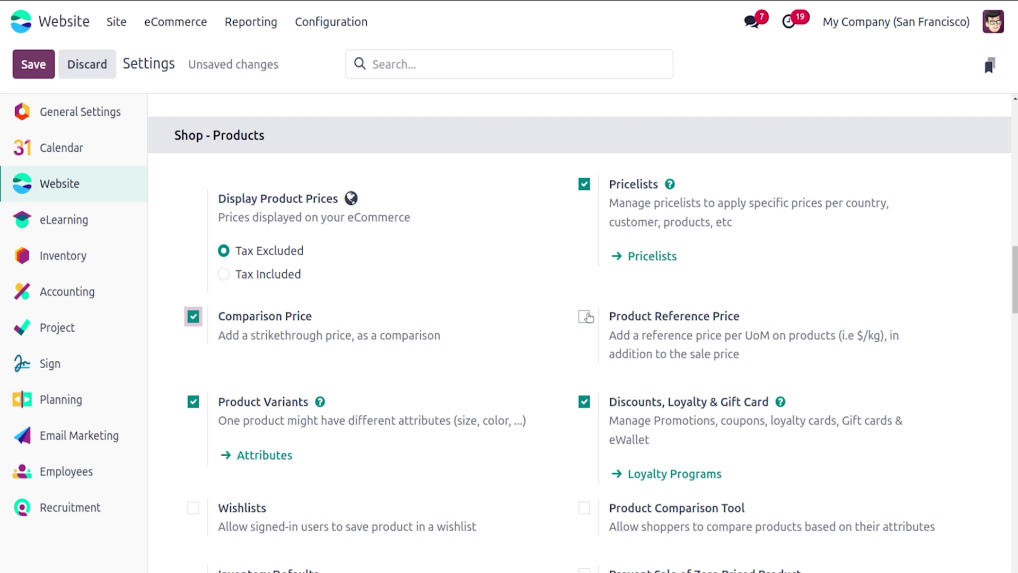
pyautogui.click(586, 317)
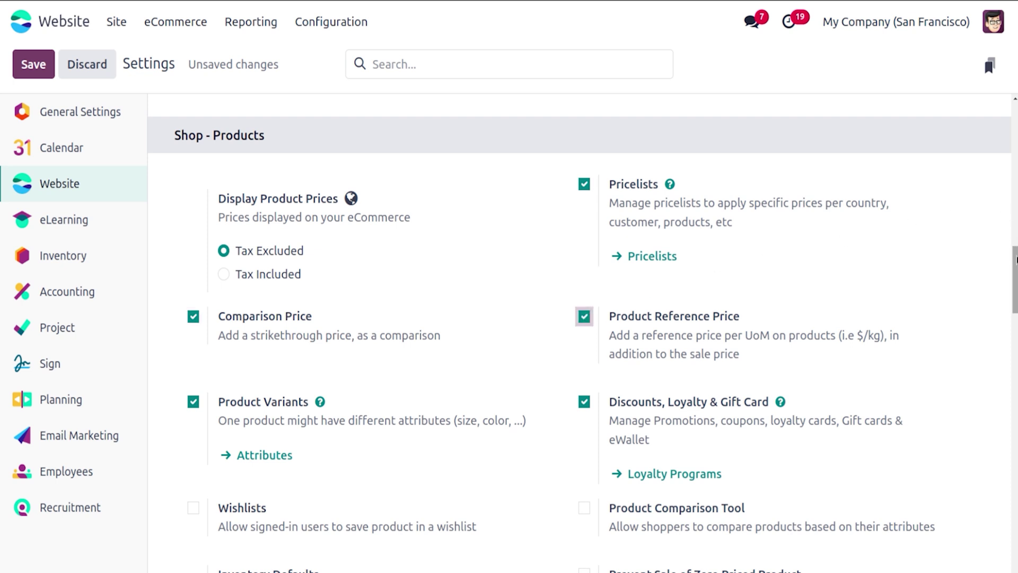
pyautogui.moveTo(1015, 279); pyautogui.dragTo(1015, 303)
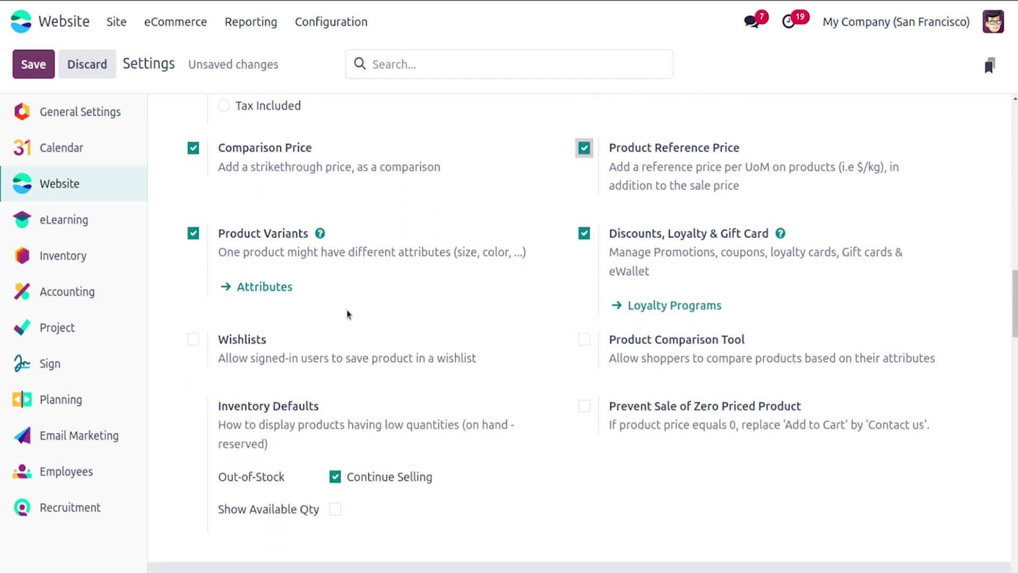
pyautogui.click(194, 340)
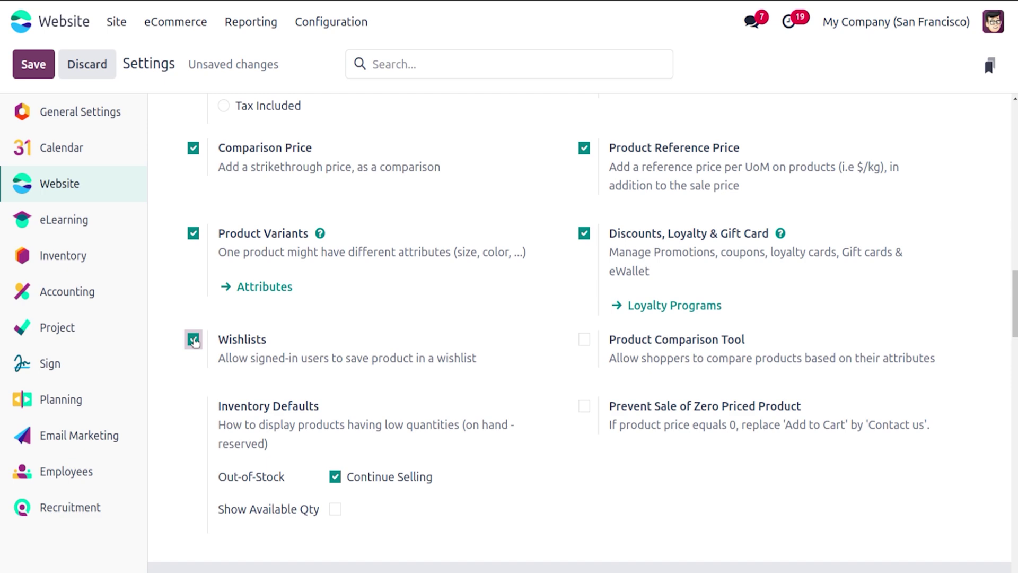
pyautogui.click(589, 340)
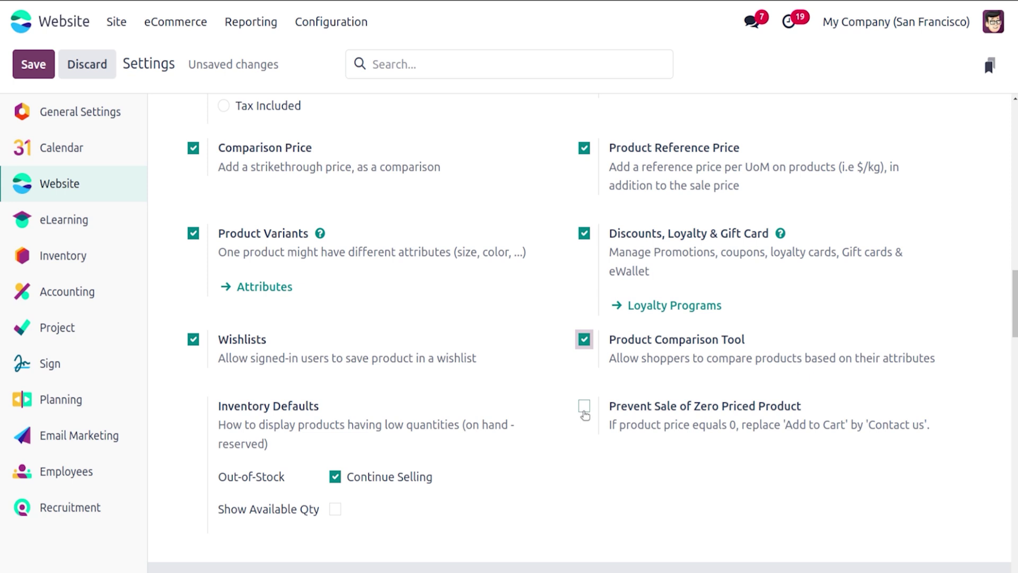
# Step: Enable Prevent Sale of Zero Priced Product, keeping the /contactus button URL, and save the settings
pyautogui.click(584, 413)
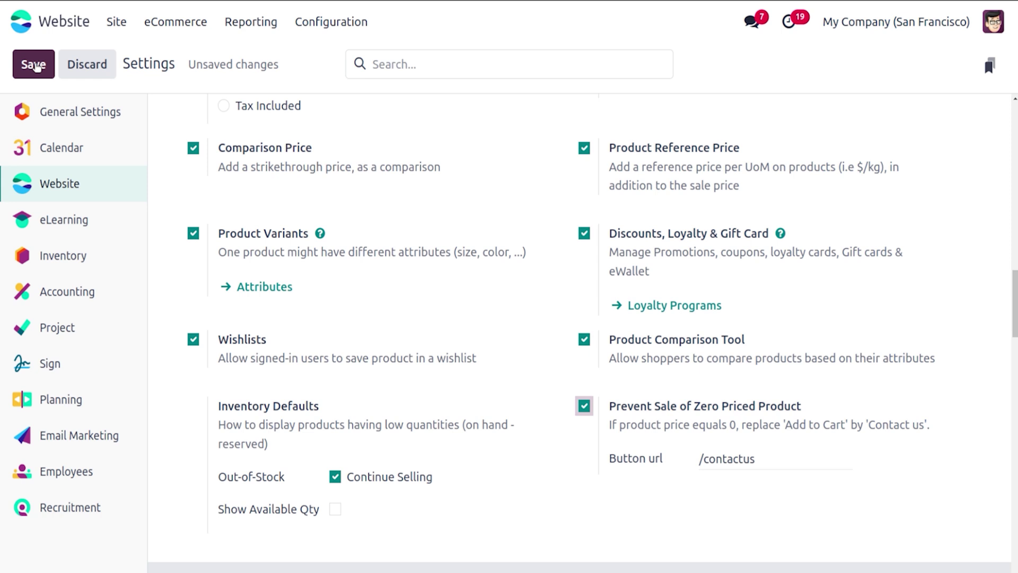
pyautogui.click(34, 65)
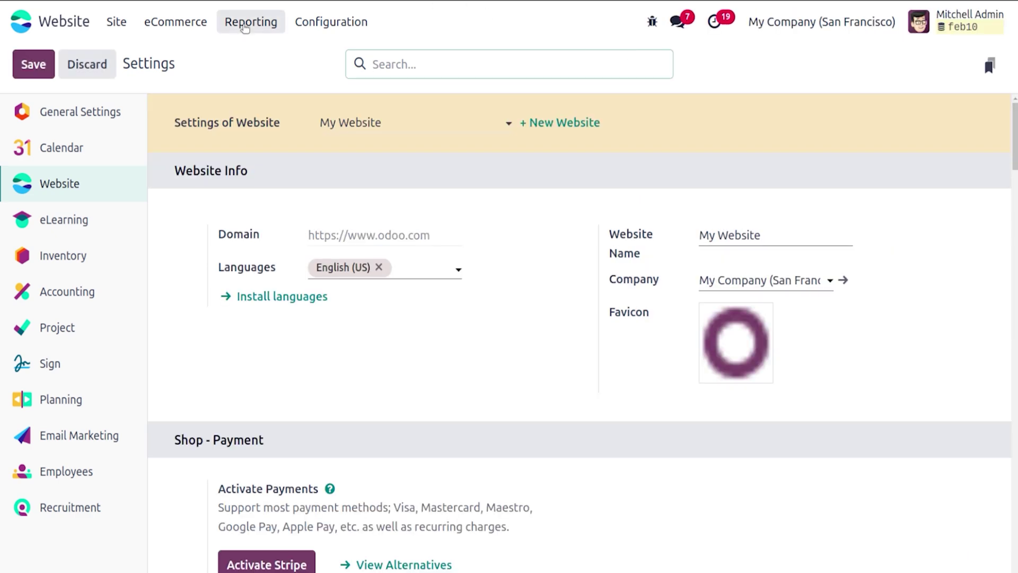
pyautogui.click(199, 30)
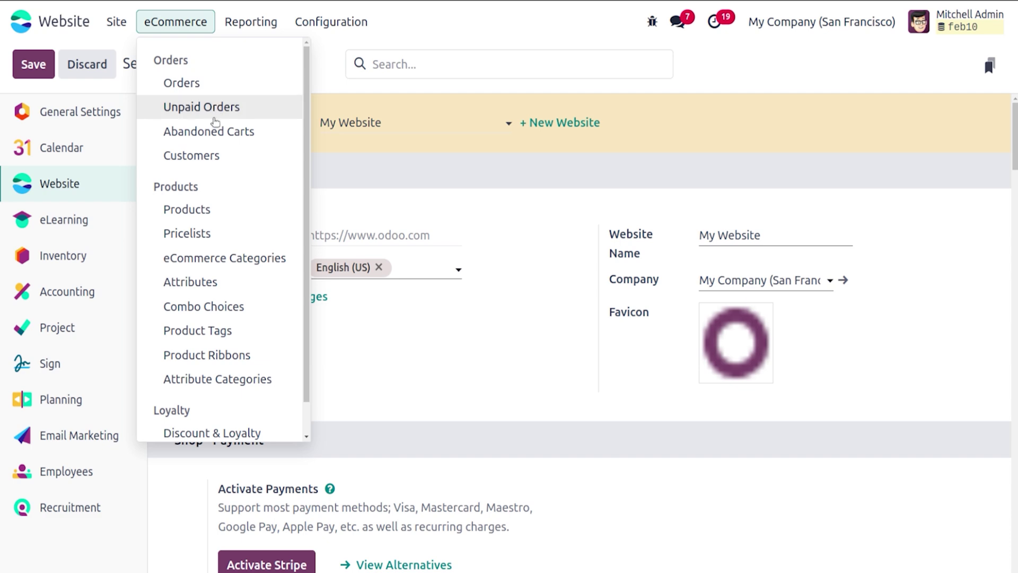
# Step: Check the Head Phone product, then give the Laptop a base unit count of 10
pyautogui.click(213, 208)
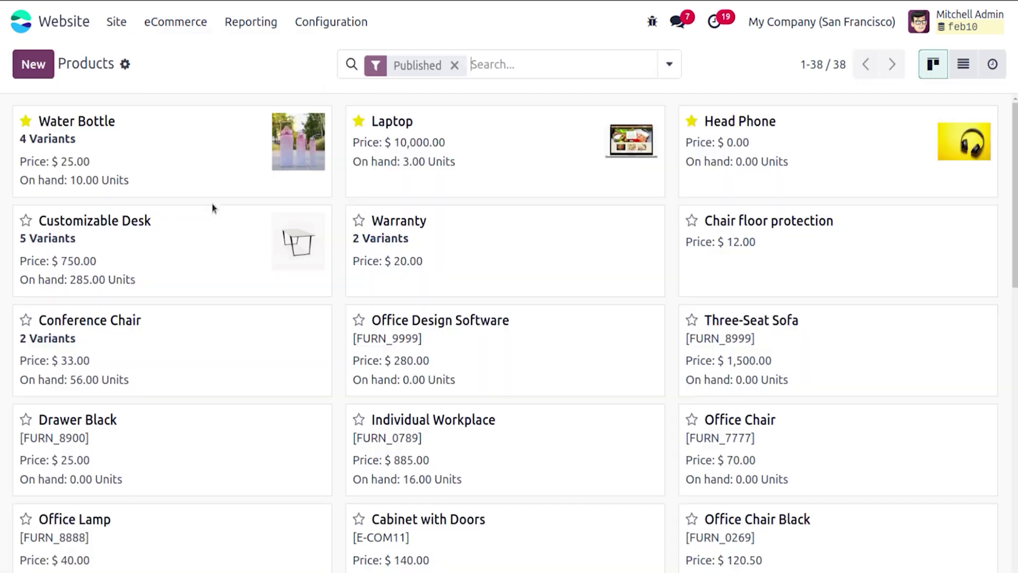
pyautogui.click(806, 148)
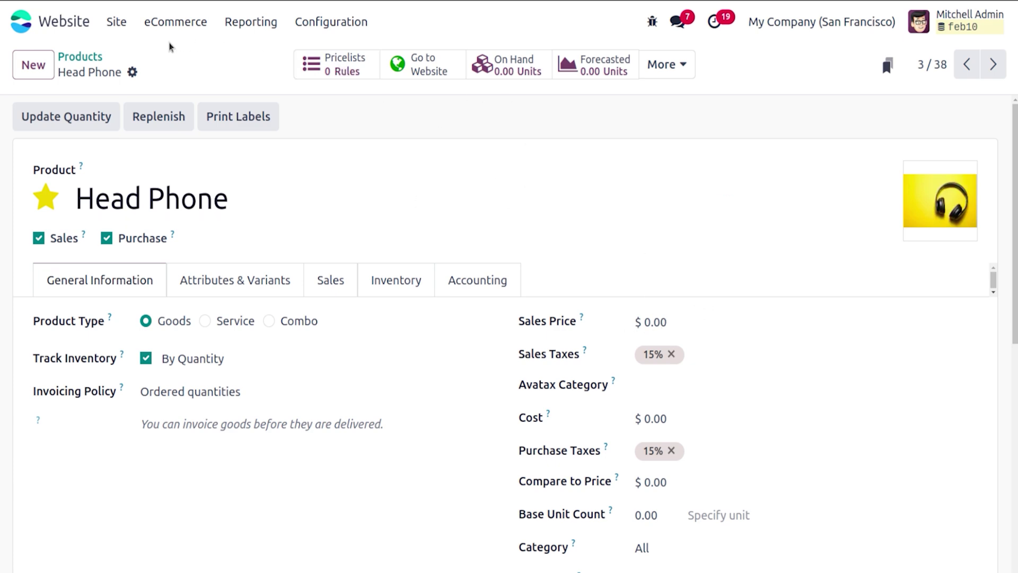
pyautogui.click(82, 56)
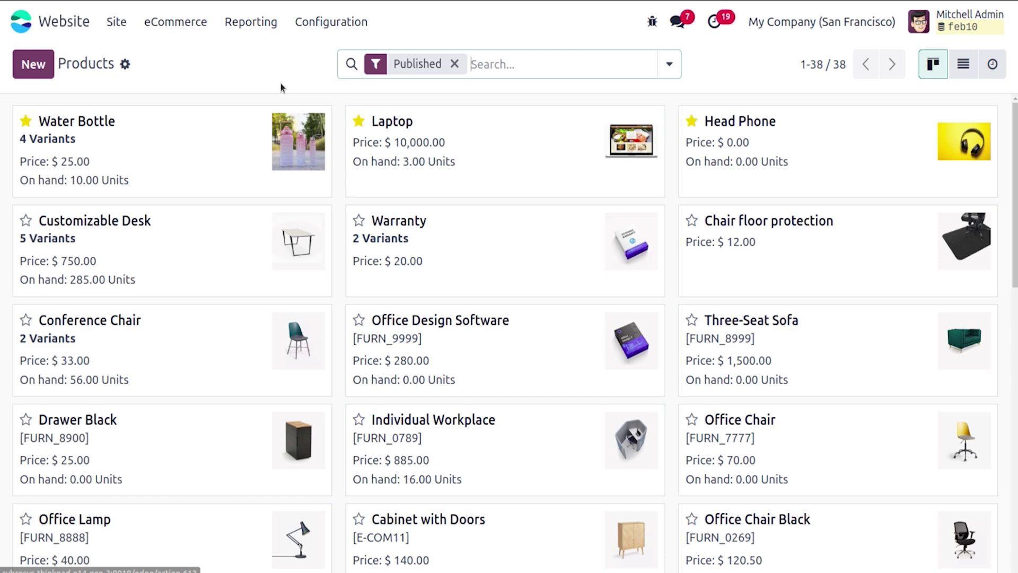
pyautogui.click(509, 155)
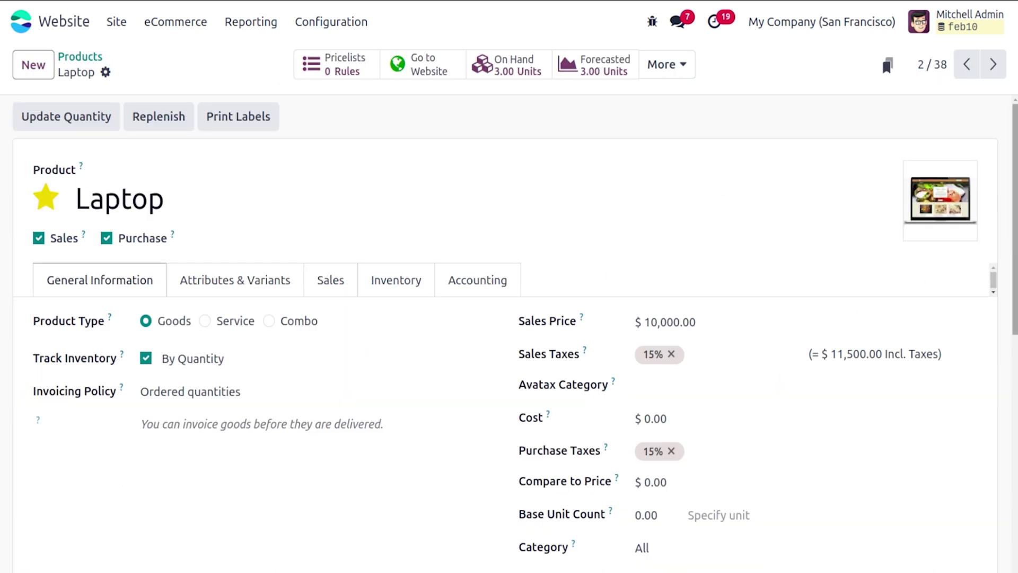
pyautogui.scroll(-5, 695, 258)
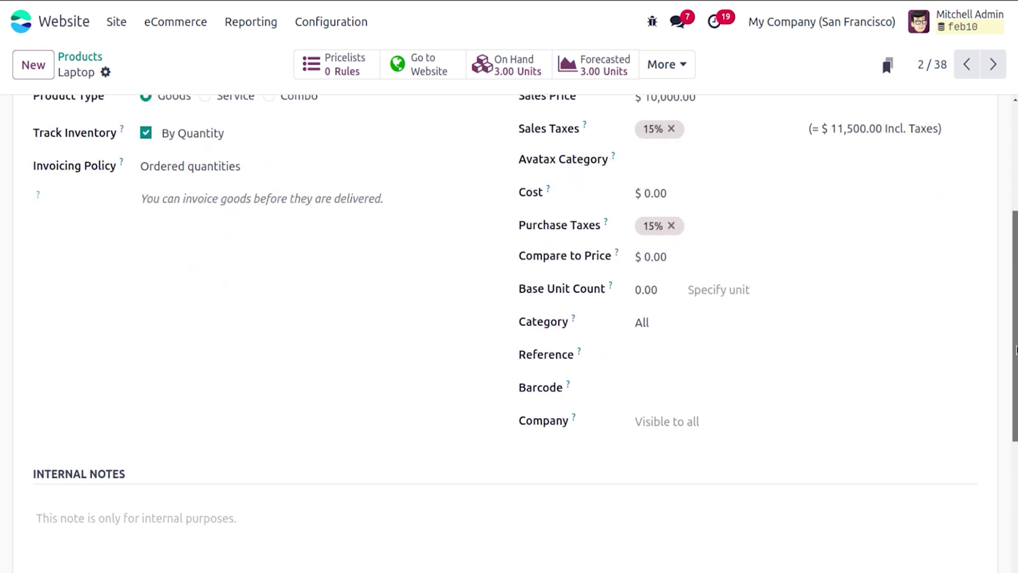
pyautogui.click(658, 281)
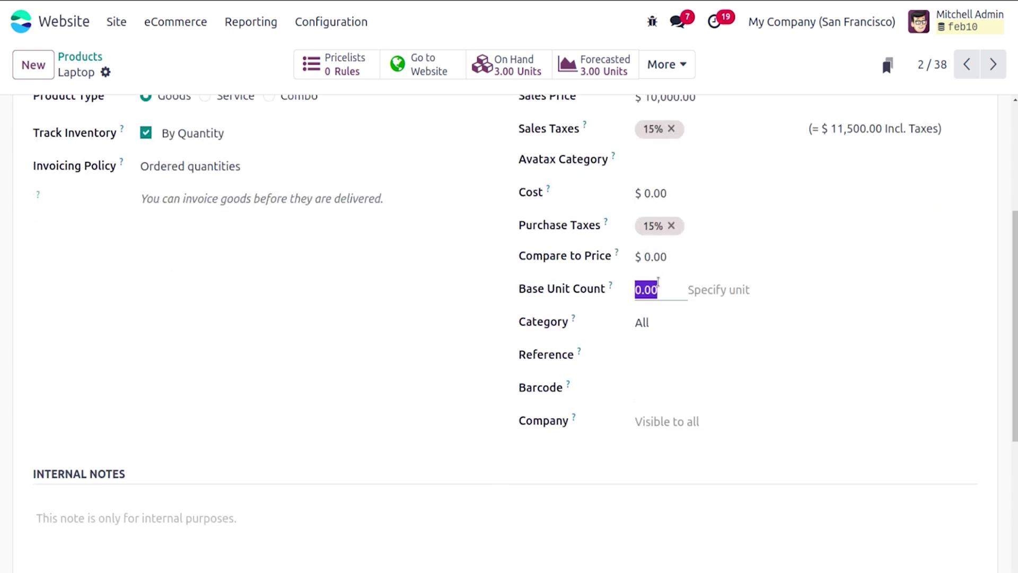
pyautogui.write('10')
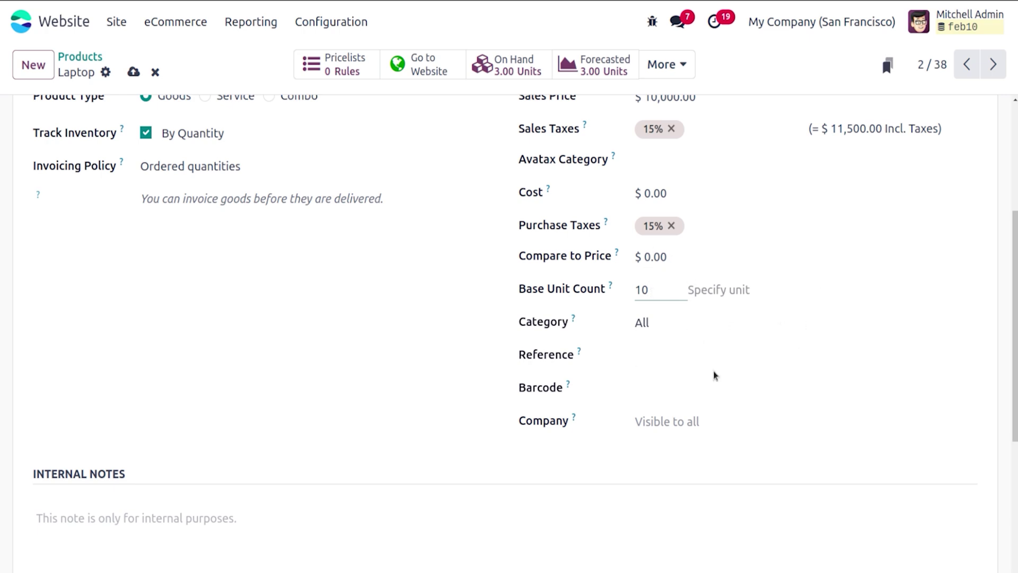
pyautogui.click(704, 354)
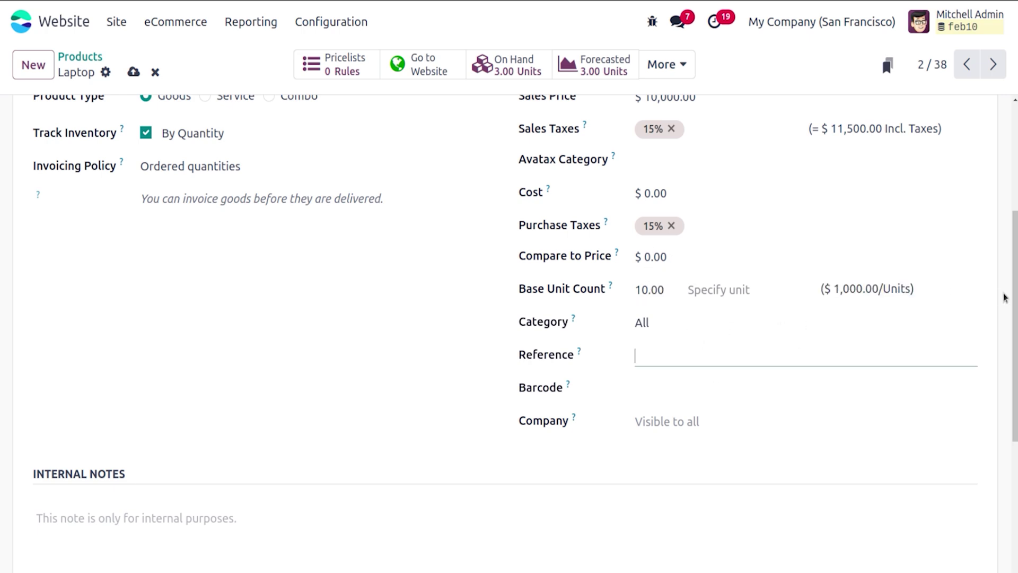
# Step: Set the Laptop's Compare to Price to 150000 and save the product
pyautogui.moveTo(1016, 302); pyautogui.dragTo(1017, 243)
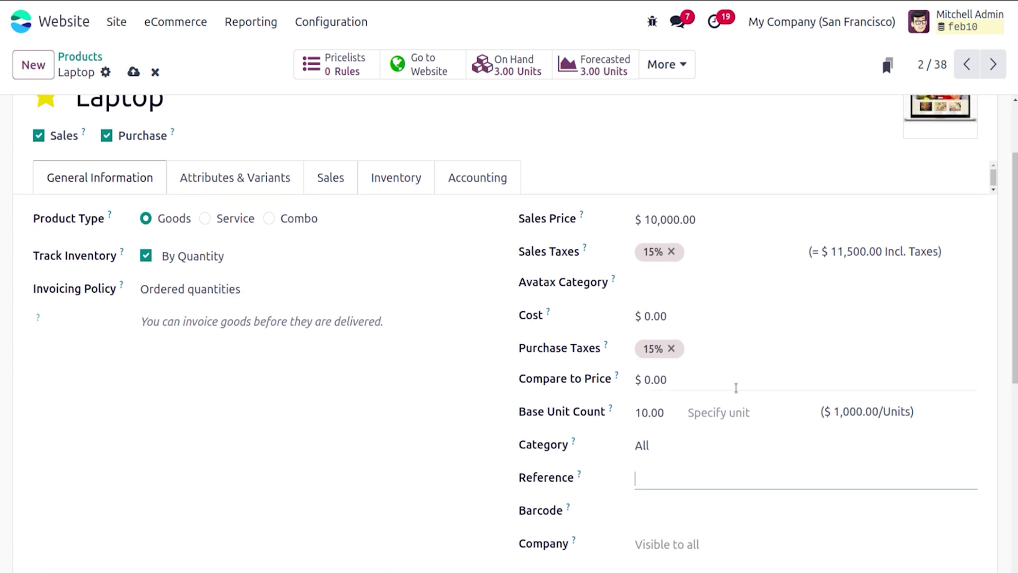
pyautogui.click(736, 388)
pyautogui.write('15')
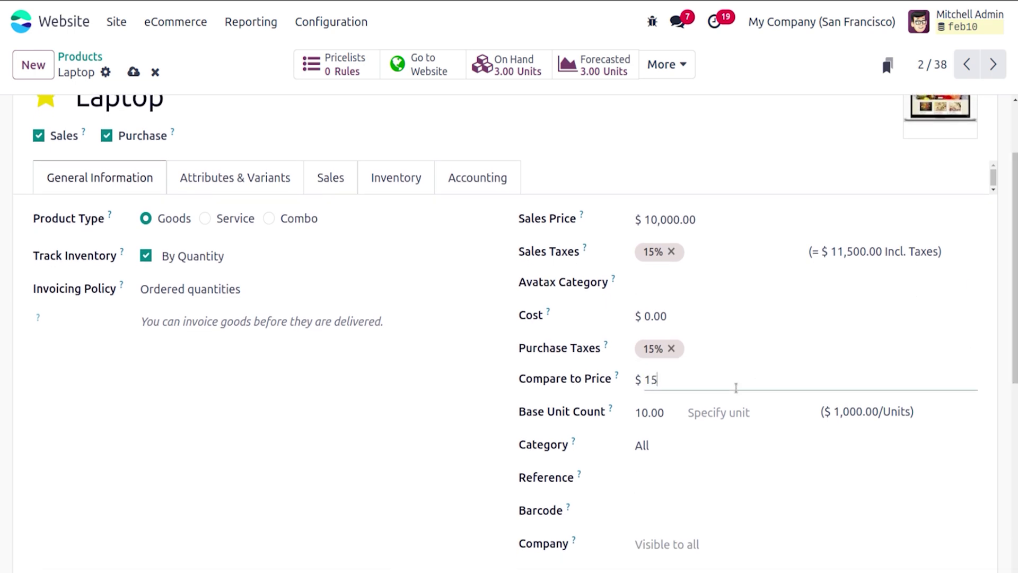
pyautogui.write('00000')
pyautogui.press('BackSpace')
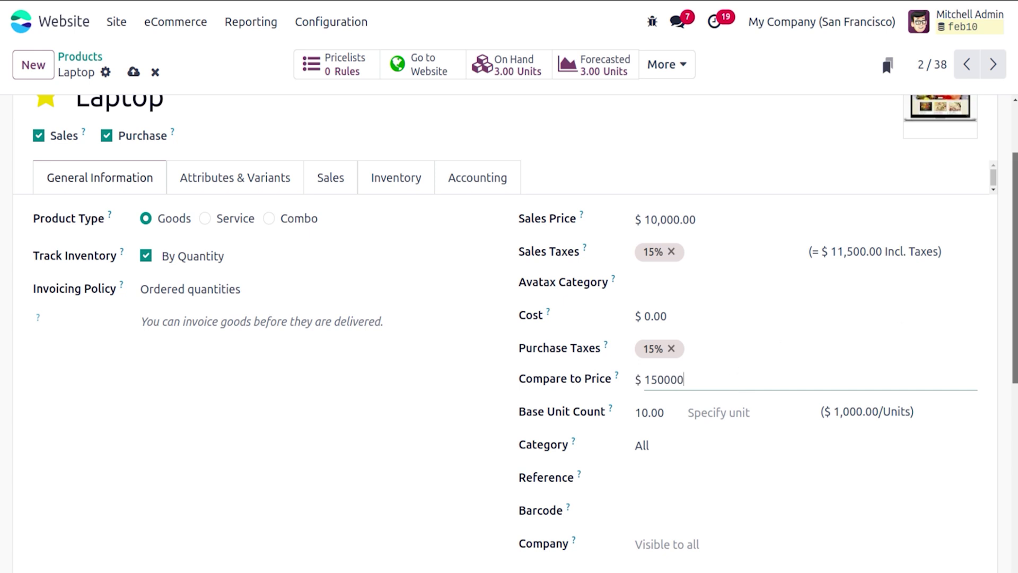
pyautogui.scroll(2, 1012, 239)
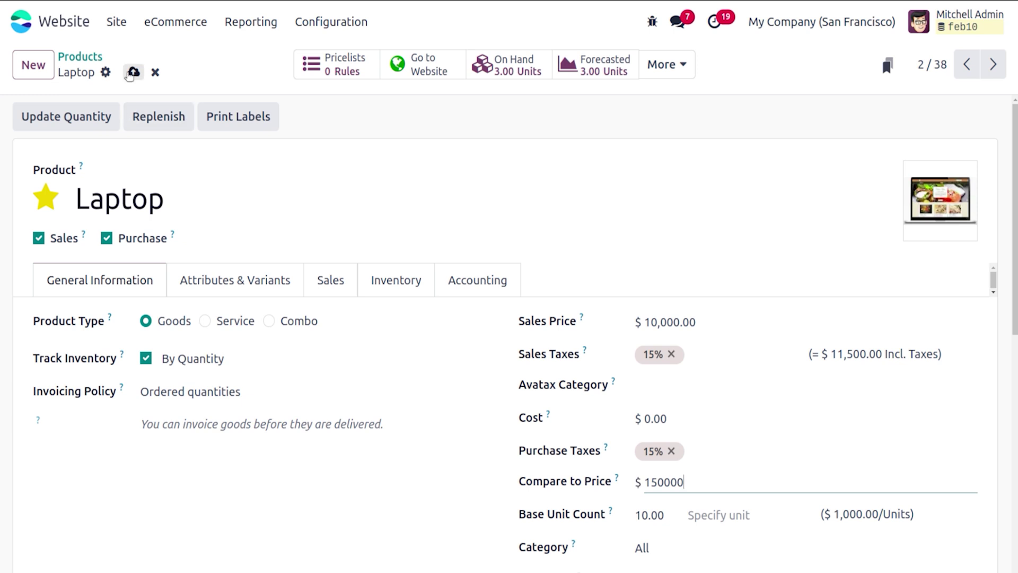
pyautogui.click(133, 72)
# Step: From the homepage, go to the Shop and add the Laptop to the wishlist
pyautogui.click(127, 30)
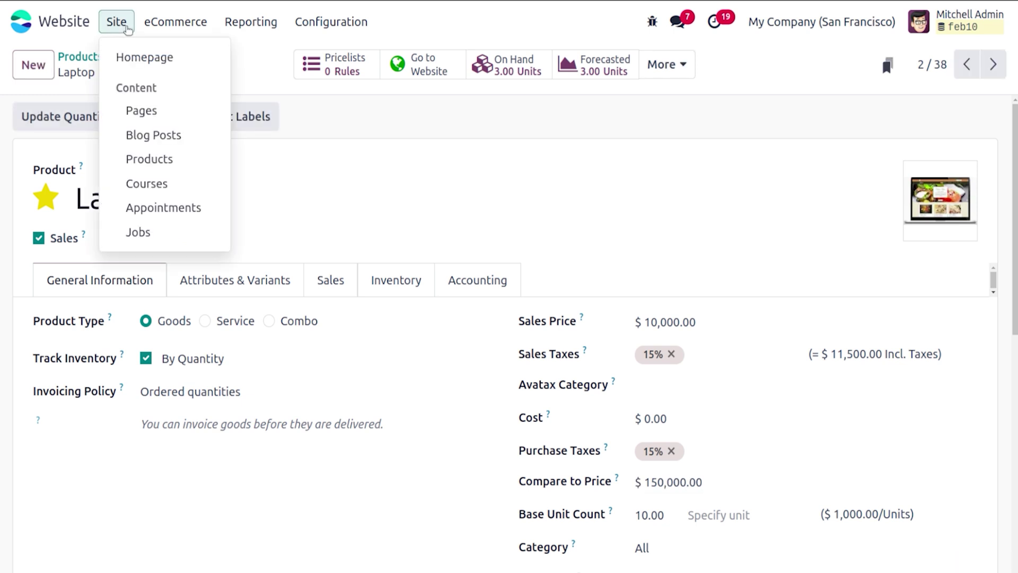
pyautogui.click(176, 59)
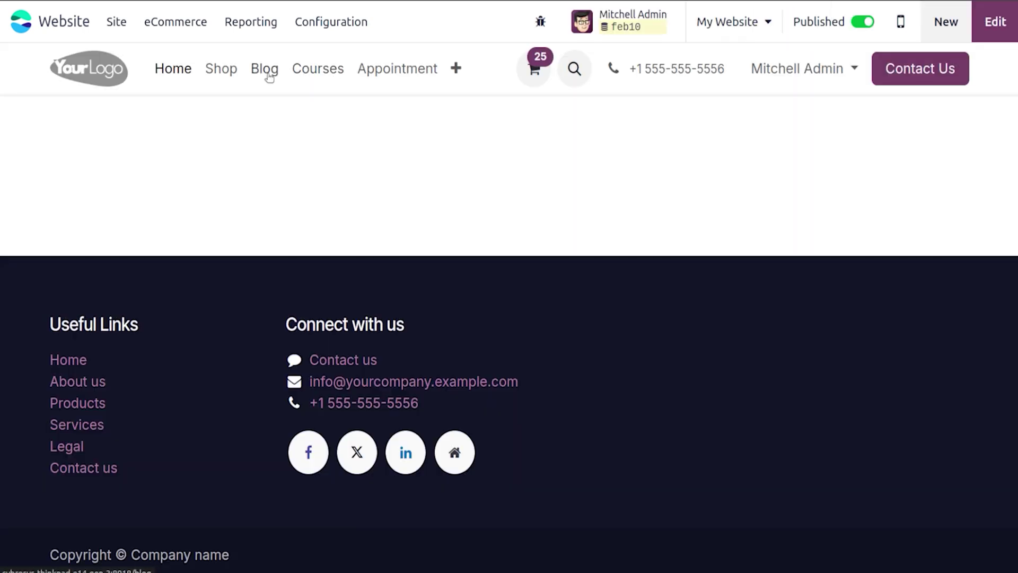
pyautogui.click(217, 71)
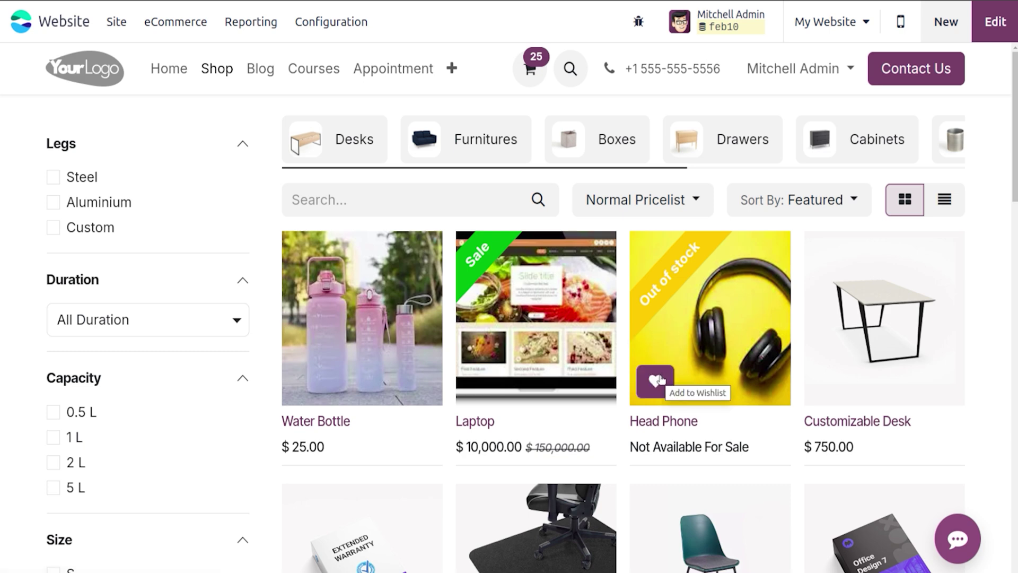
pyautogui.click(488, 381)
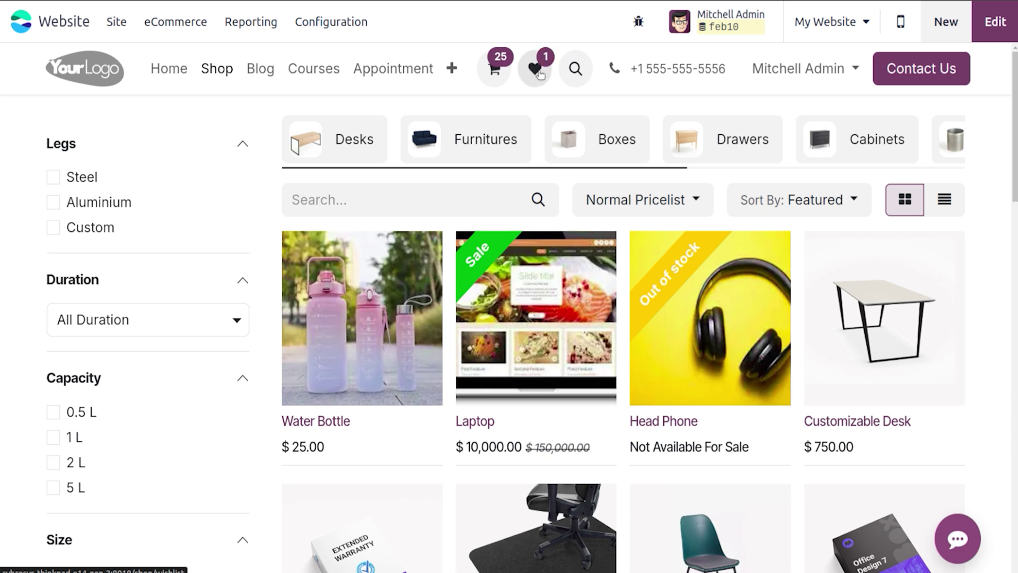
# Step: View the Laptop and Head Phone product pages in the shop
pyautogui.click(528, 288)
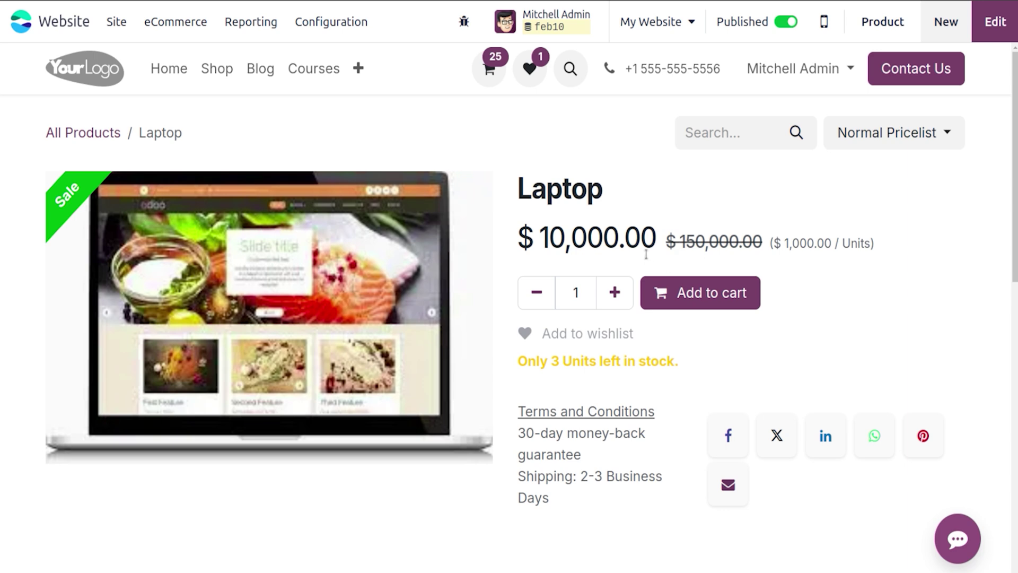
pyautogui.click(227, 69)
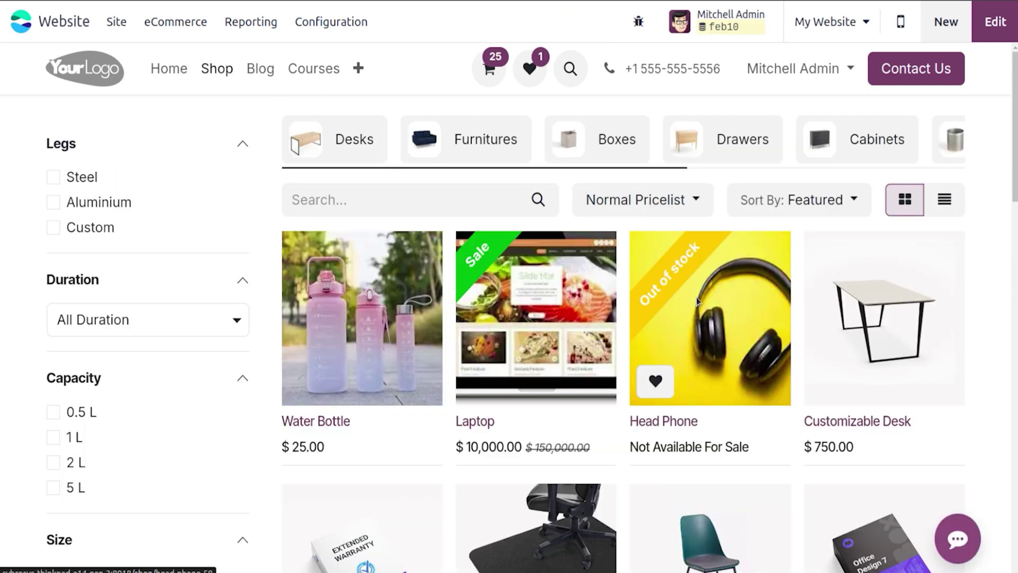
pyautogui.click(722, 293)
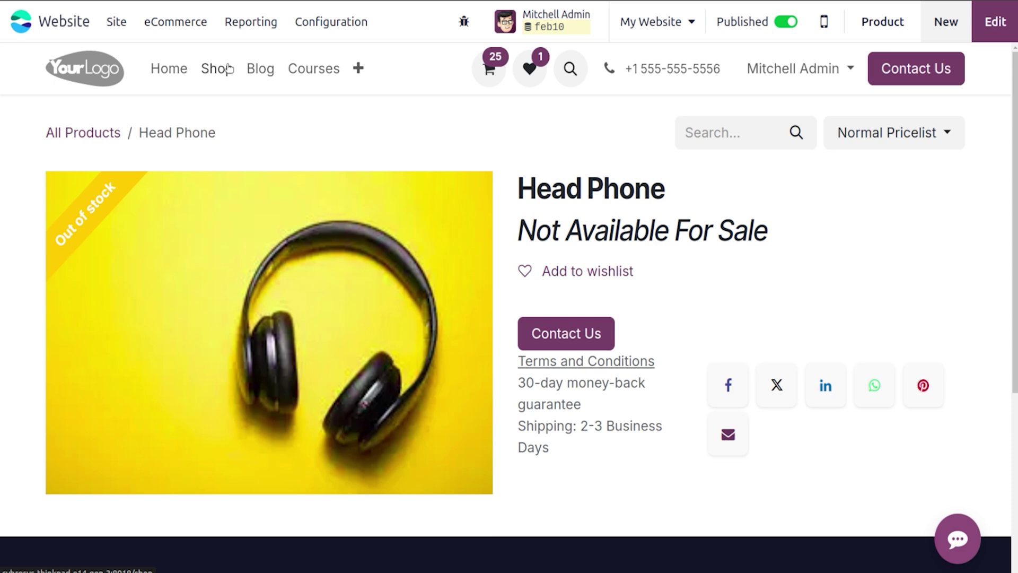
pyautogui.click(228, 68)
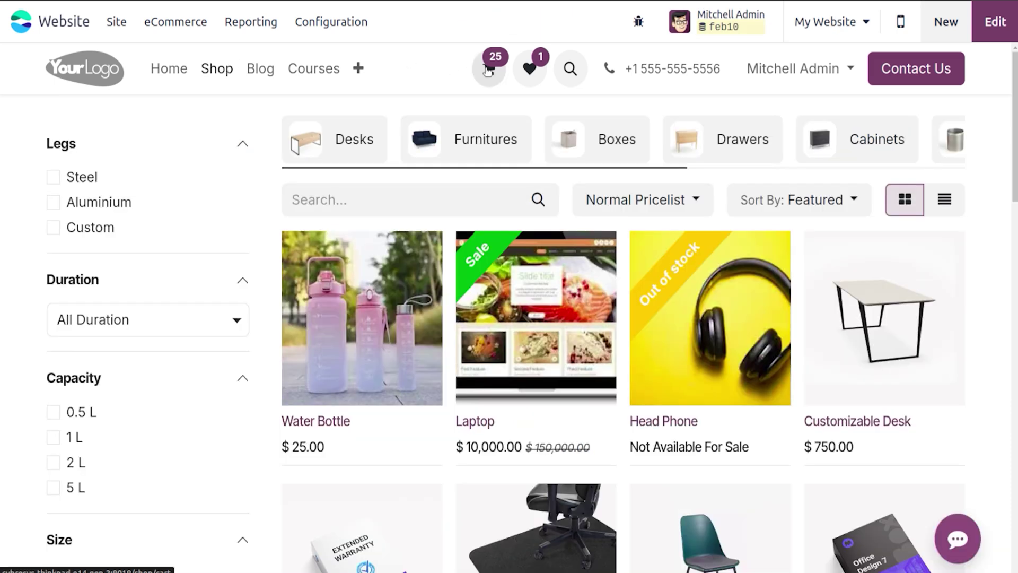
# Step: Remove the Water Bottle from the shopping cart and return to the shop
pyautogui.click(489, 70)
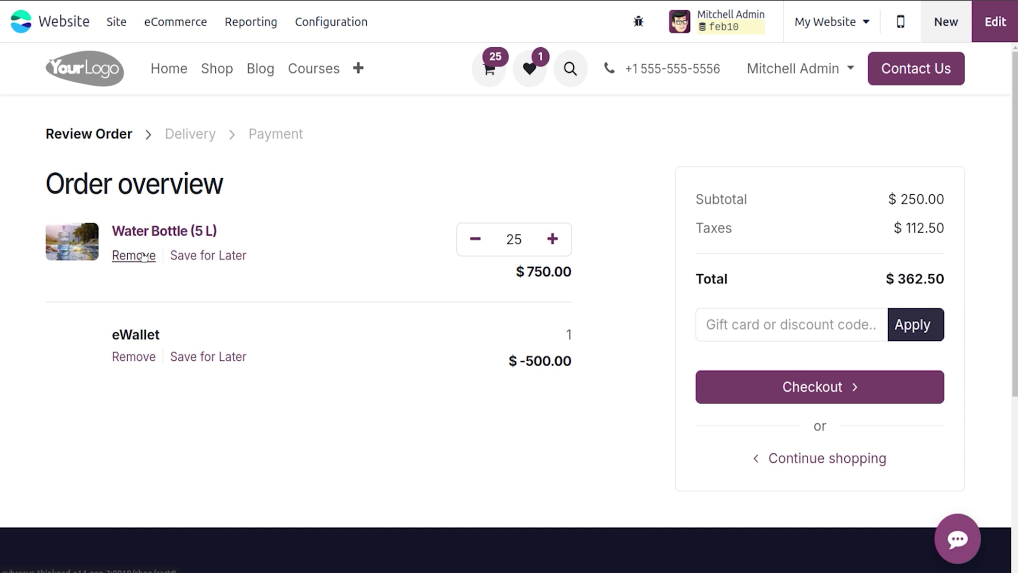
pyautogui.click(144, 257)
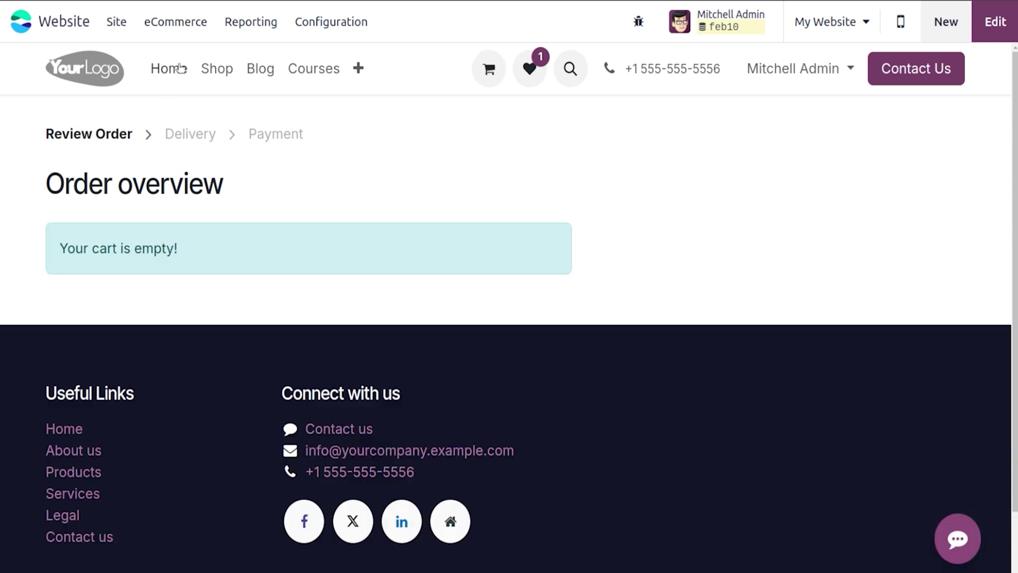
pyautogui.click(233, 73)
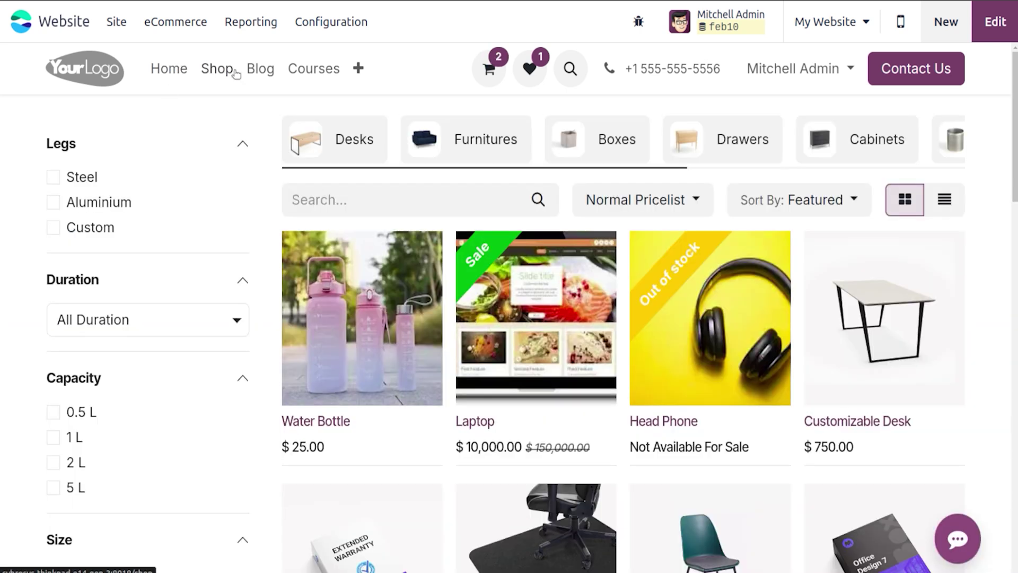
pyautogui.click(318, 27)
# Step: In Website Settings, set Add to Cart to go straight to the cart
pyautogui.click(330, 57)
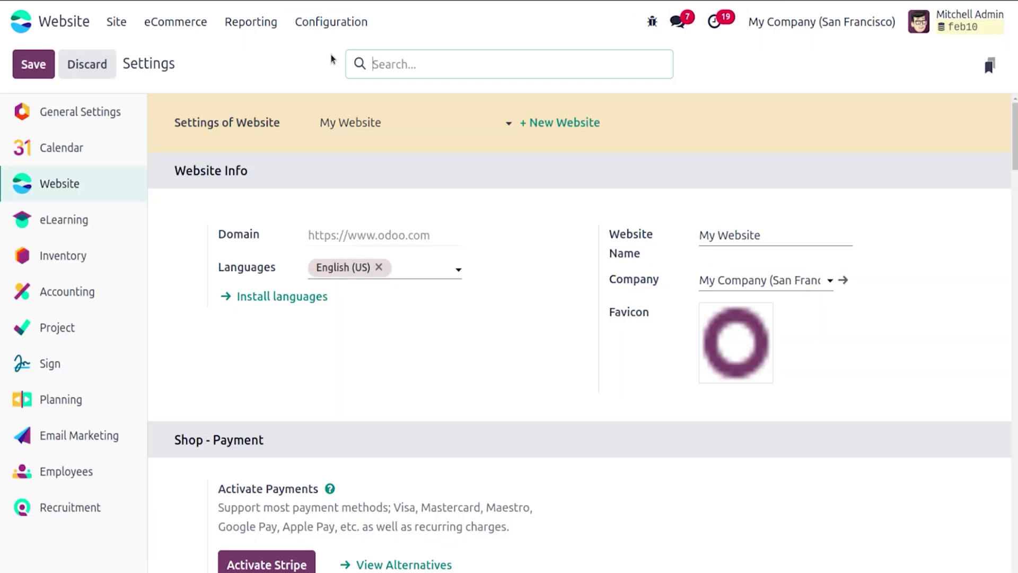
pyautogui.scroll(-8, 583, 318)
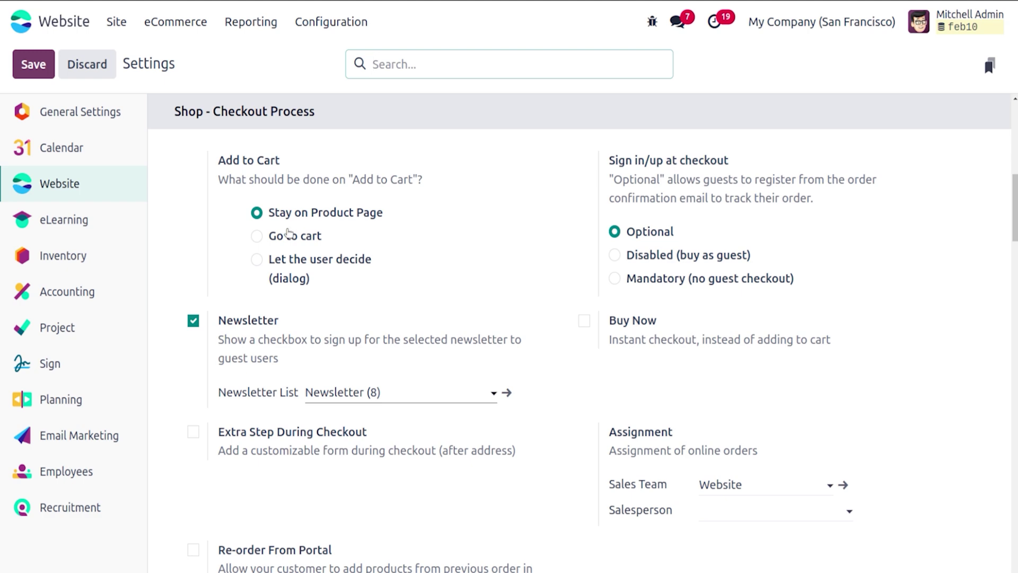
pyautogui.click(257, 237)
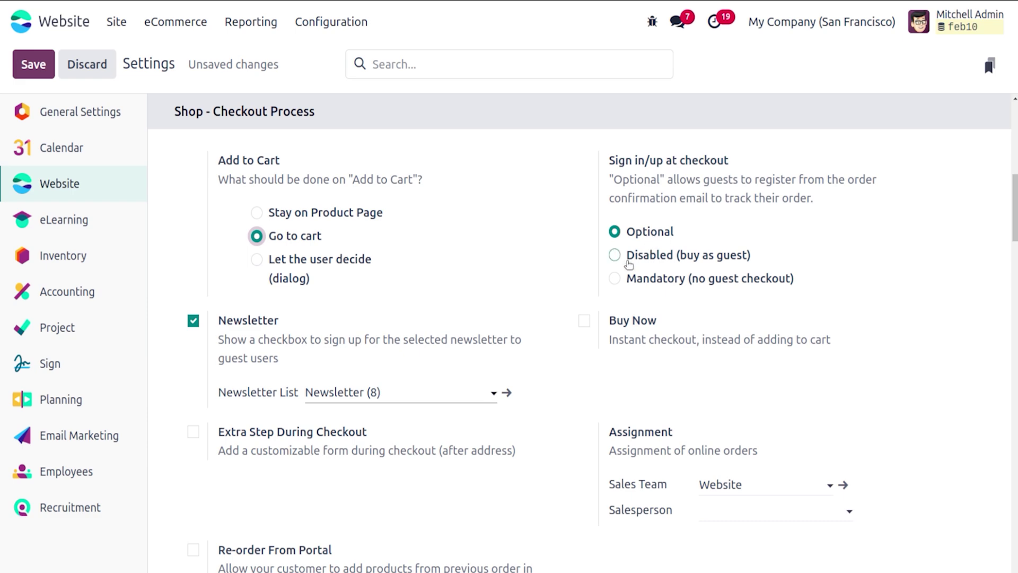
# Step: Try Mandatory sign-in, revert to Disabled (buy as guest), and save the settings
pyautogui.click(617, 258)
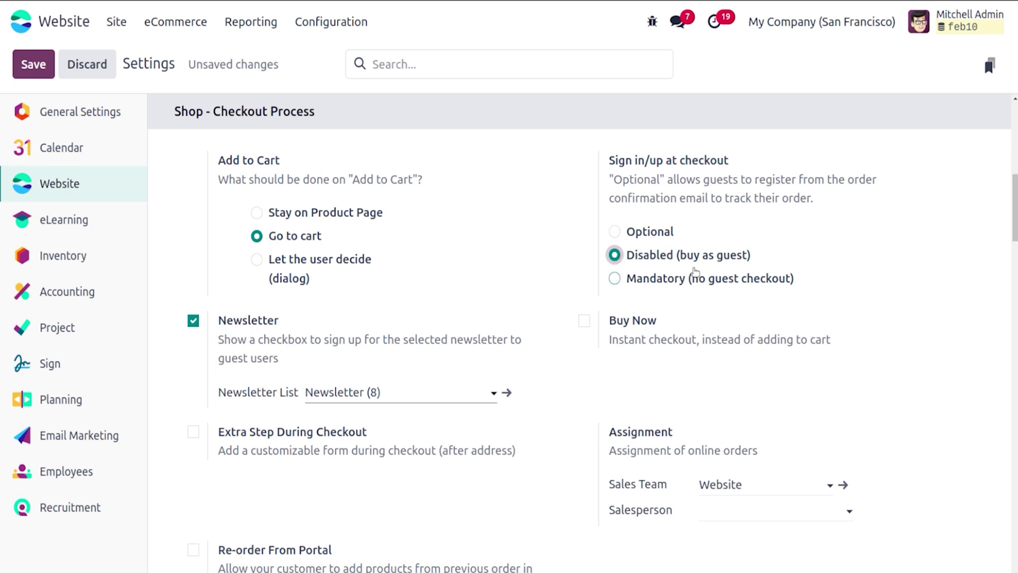
pyautogui.moveTo(696, 272)
pyautogui.click(615, 278)
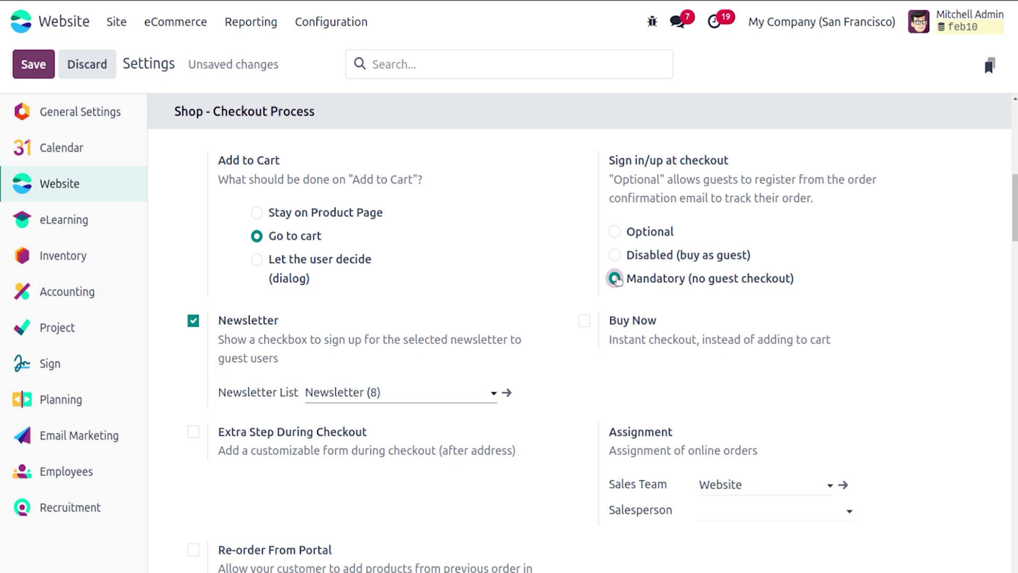
pyautogui.click(615, 255)
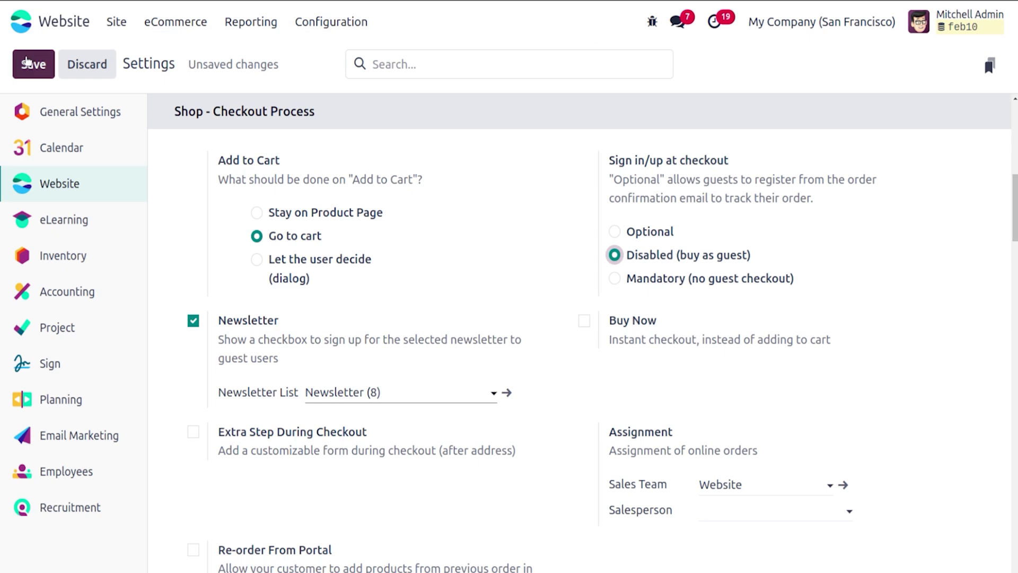
pyautogui.click(27, 62)
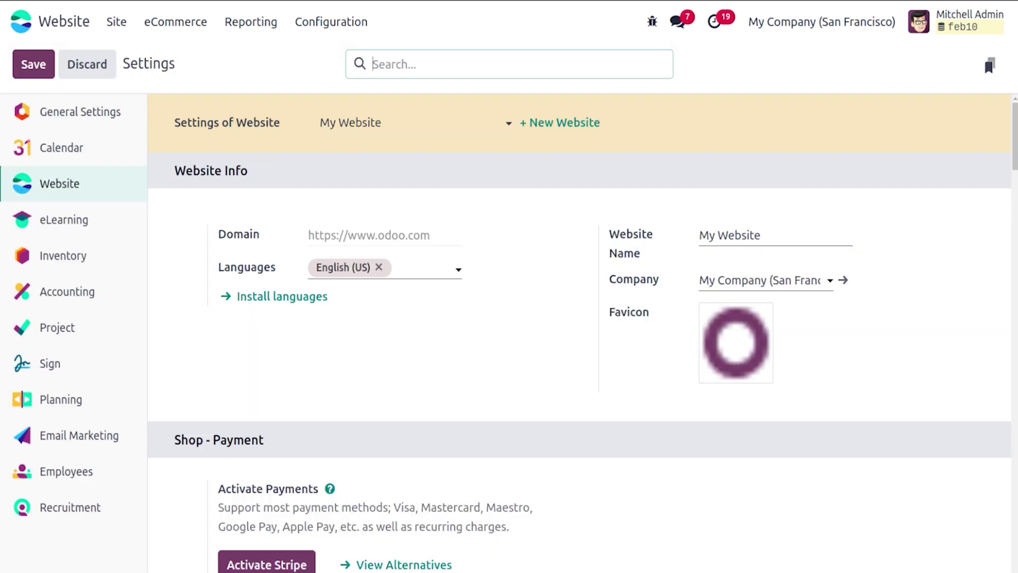
pyautogui.scroll(-5, 449, 243)
pyautogui.scroll(3, 782, 172)
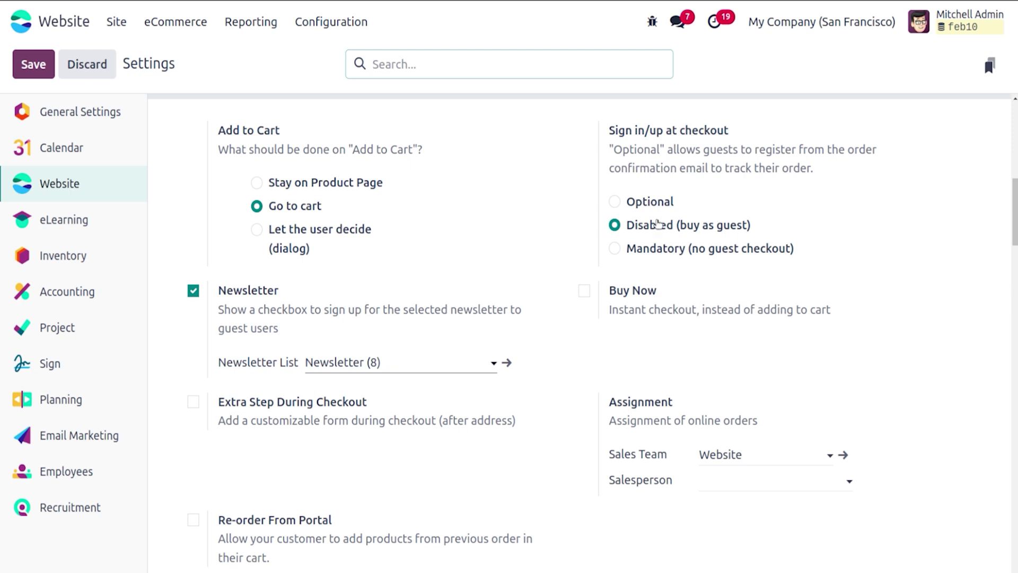
# Step: Log out, add the Water Bottle to the cart as a guest, and reach checkout
pyautogui.click(919, 23)
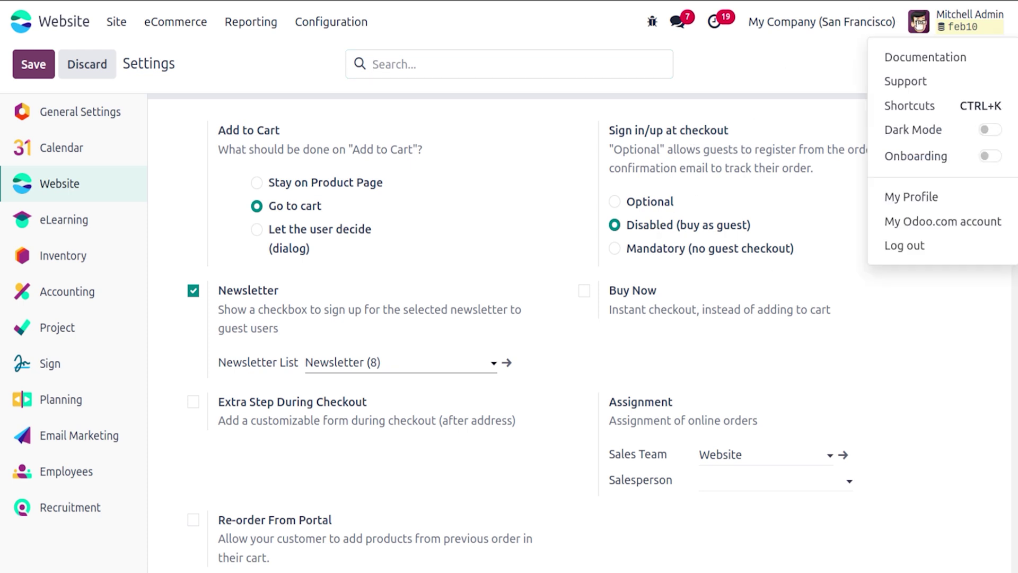
pyautogui.click(921, 246)
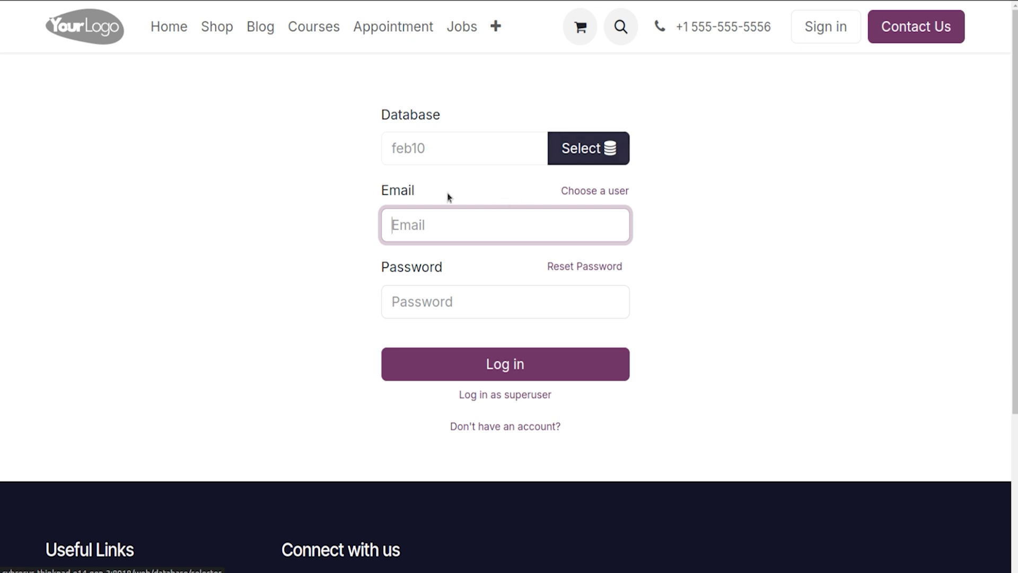
pyautogui.click(313, 132)
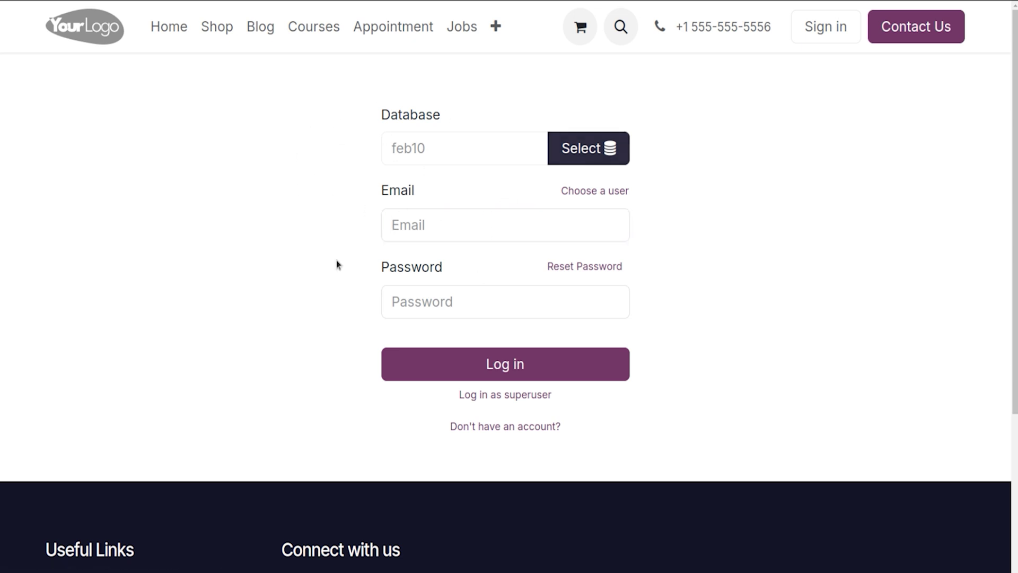
pyautogui.click(220, 36)
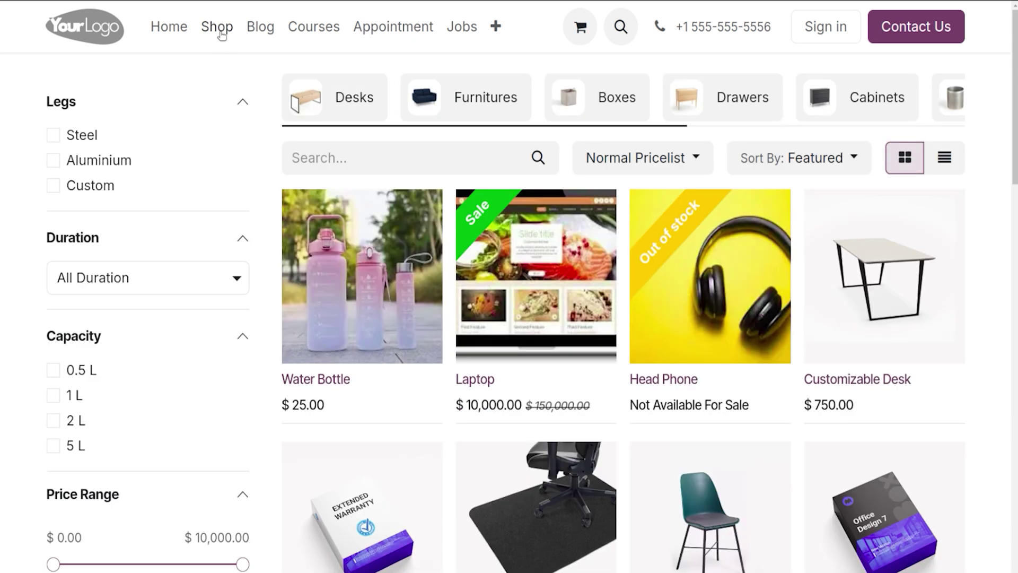
pyautogui.click(383, 269)
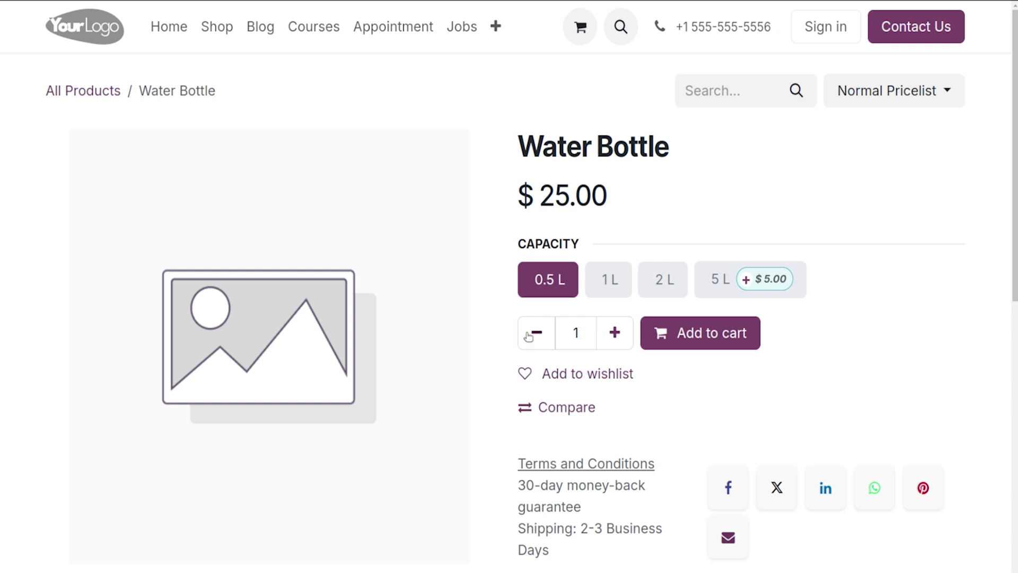
pyautogui.click(681, 333)
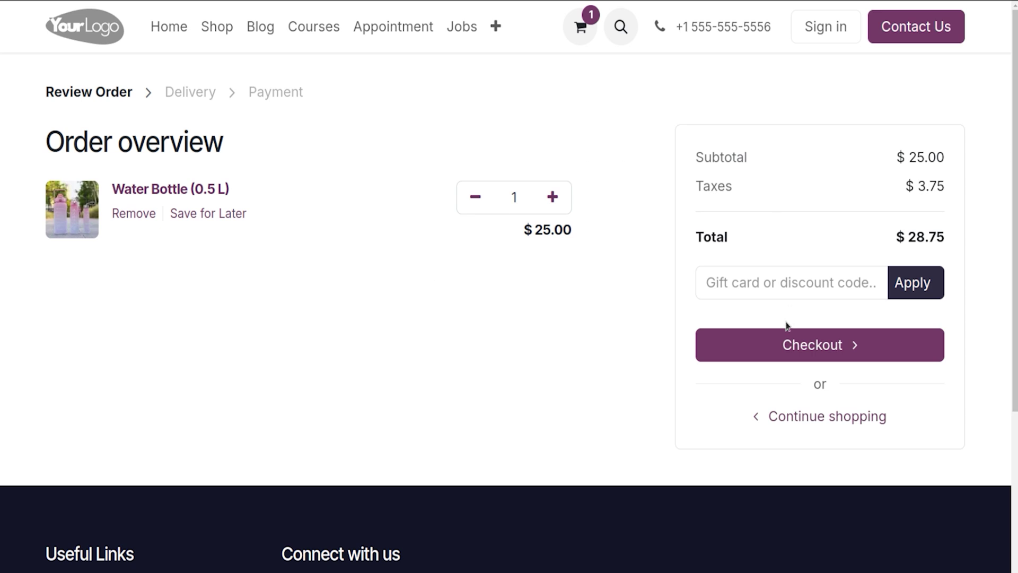
pyautogui.click(792, 347)
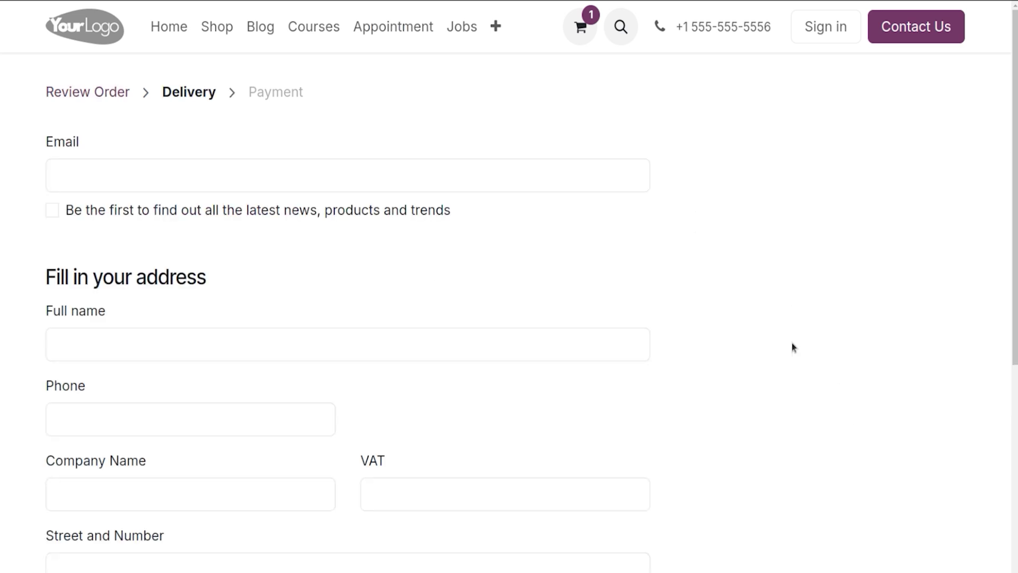
pyautogui.click(91, 96)
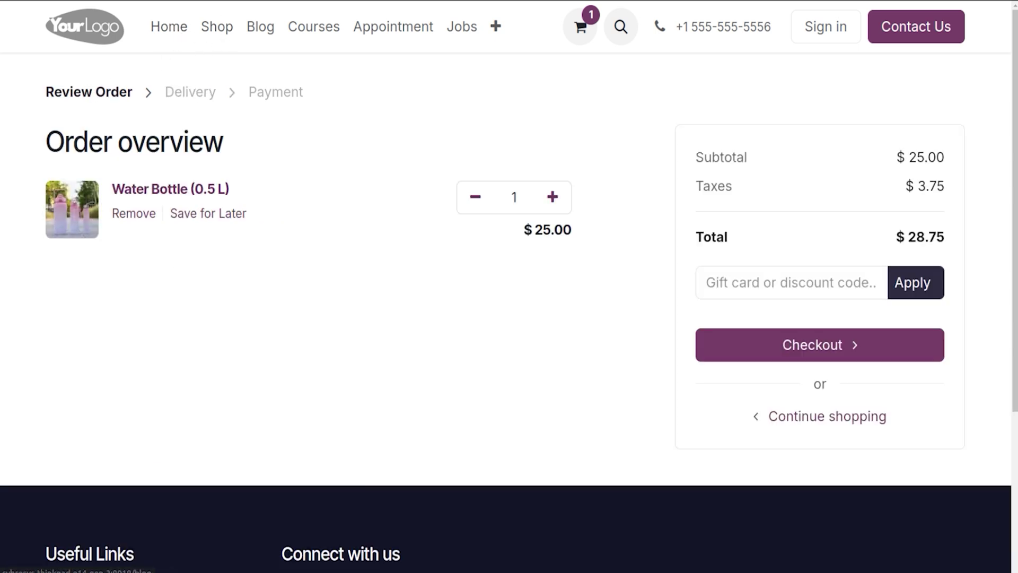
# Step: Sign back in using the saved administrator login
pyautogui.click(819, 26)
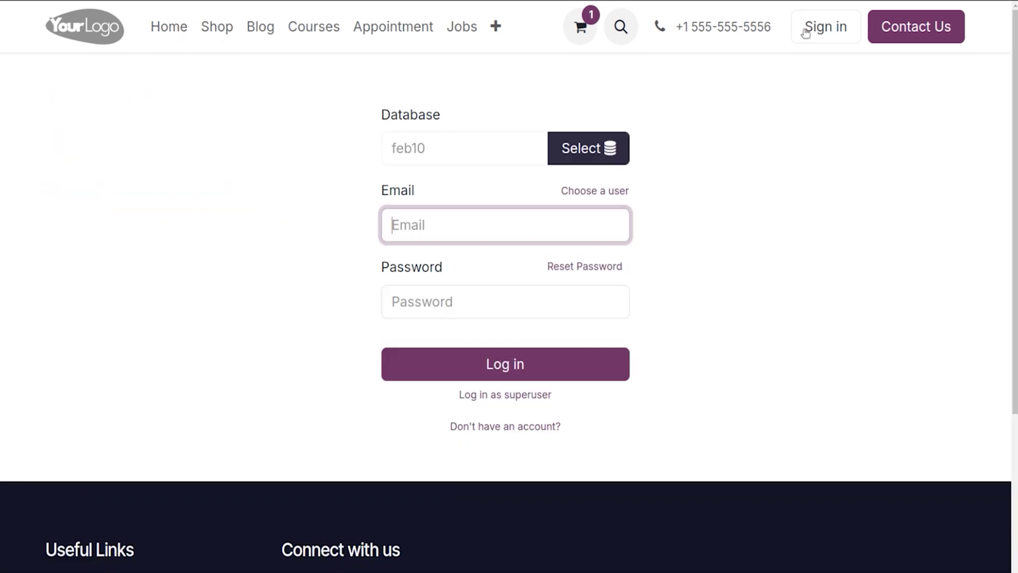
pyautogui.click(493, 221)
pyautogui.click(491, 261)
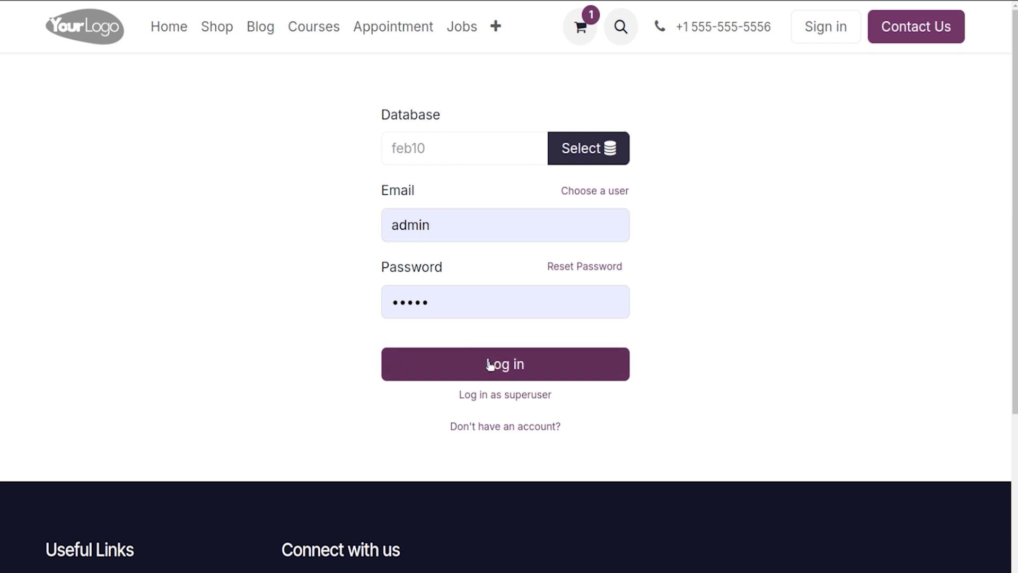
pyautogui.click(489, 365)
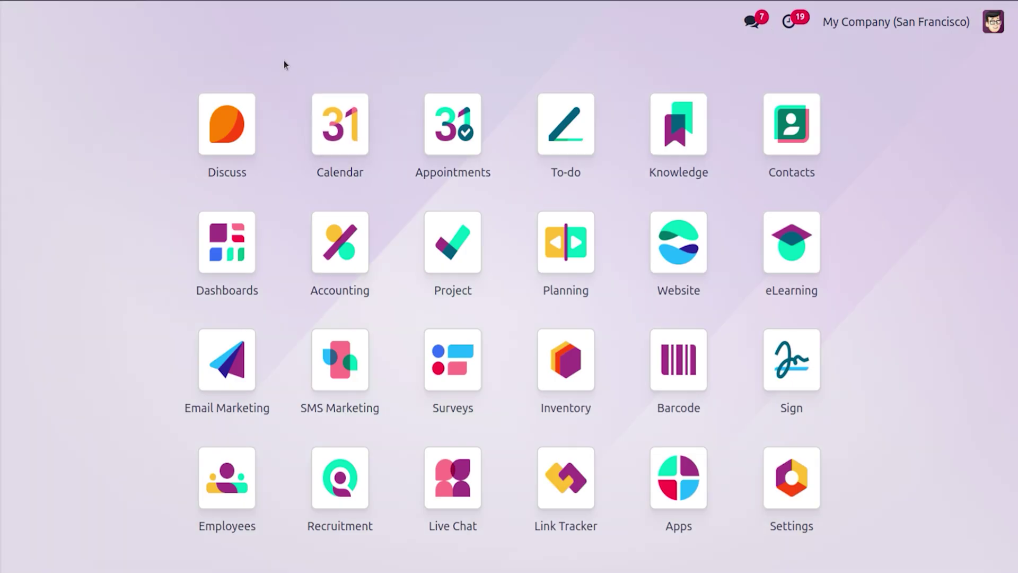
# Step: Set Add to Cart to 'Let the user decide (dialog)' and sign-in to 'Mandatory (no guest checkout)', then save
pyautogui.write('we')
pyautogui.press('Return')
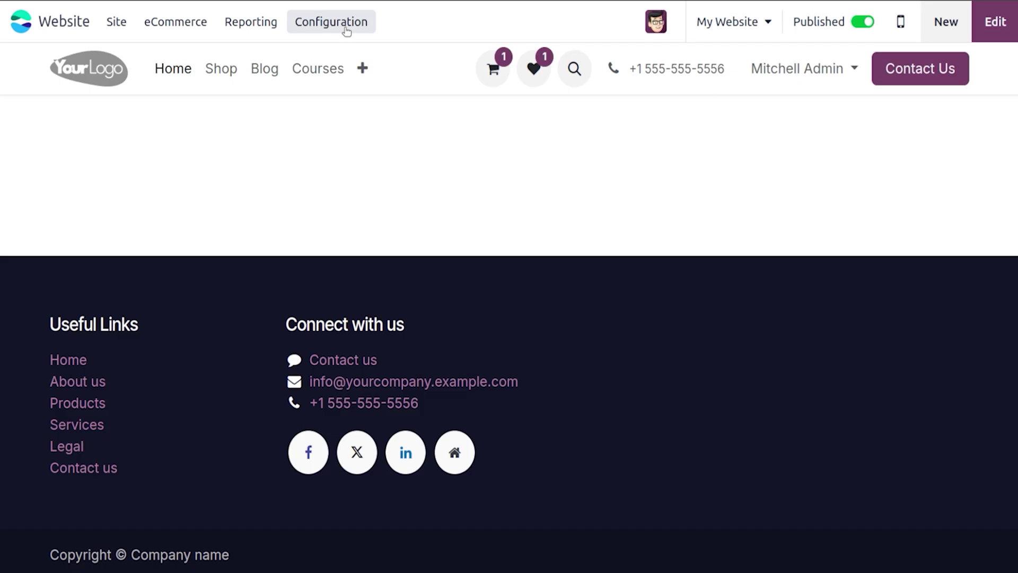
pyautogui.click(344, 25)
pyautogui.click(342, 59)
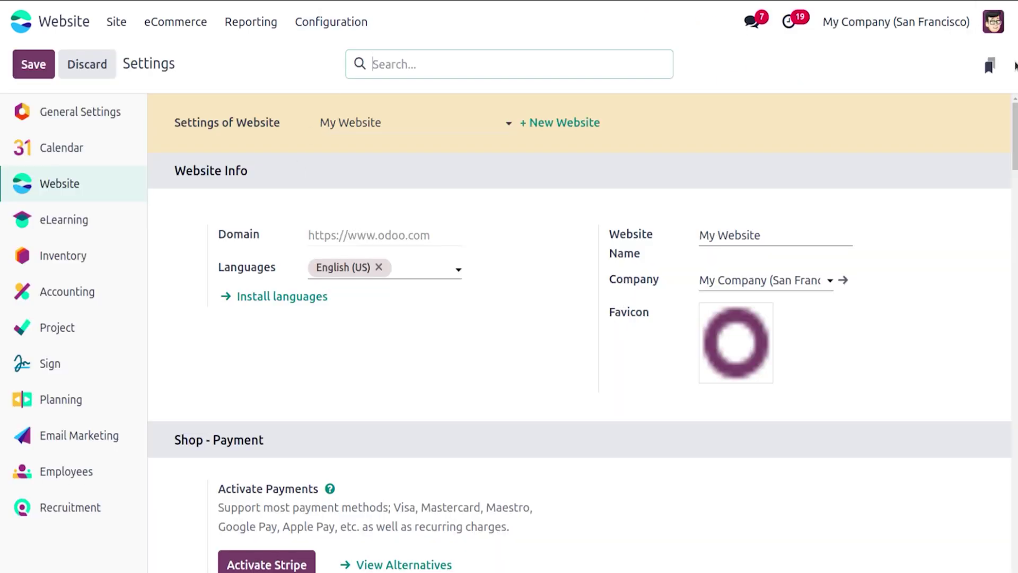
pyautogui.scroll(-10, 1015, 138)
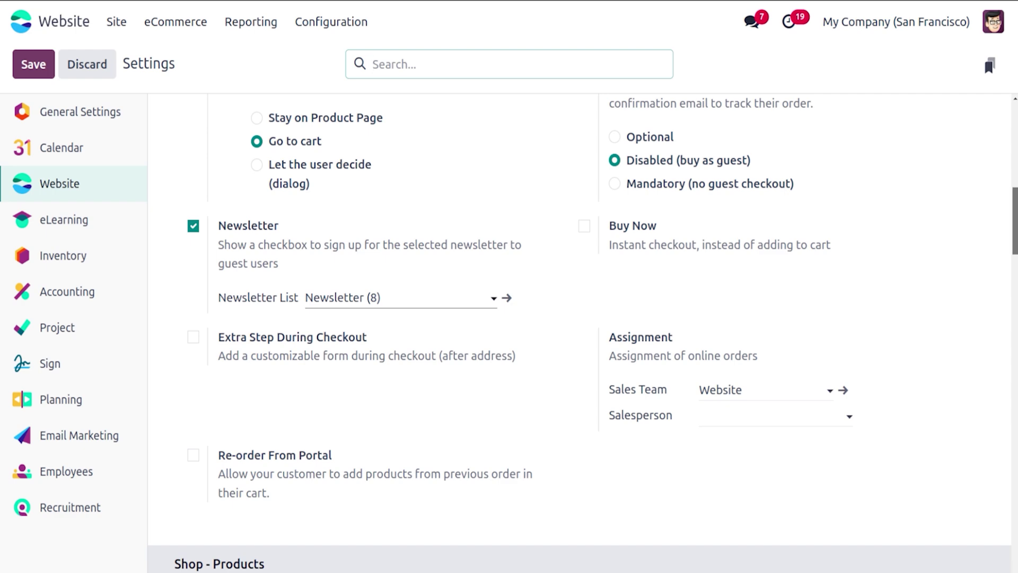
pyautogui.click(256, 165)
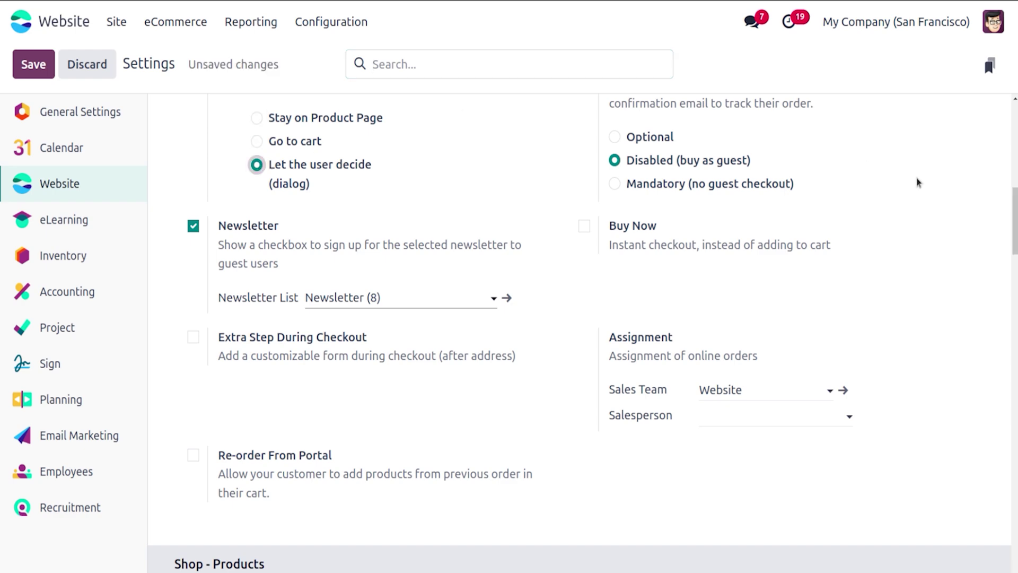
pyautogui.scroll(3, 1002, 211)
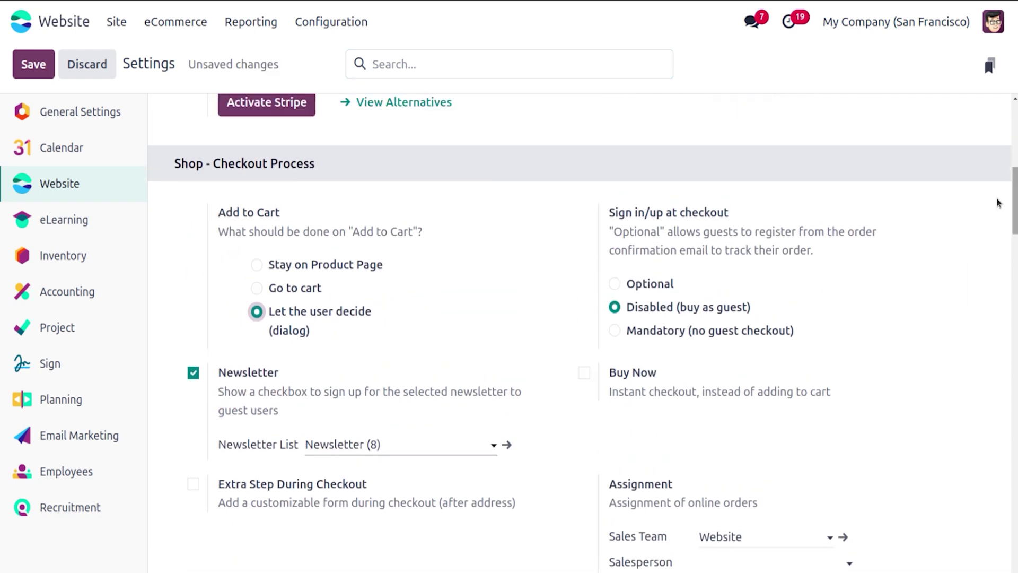
pyautogui.click(614, 330)
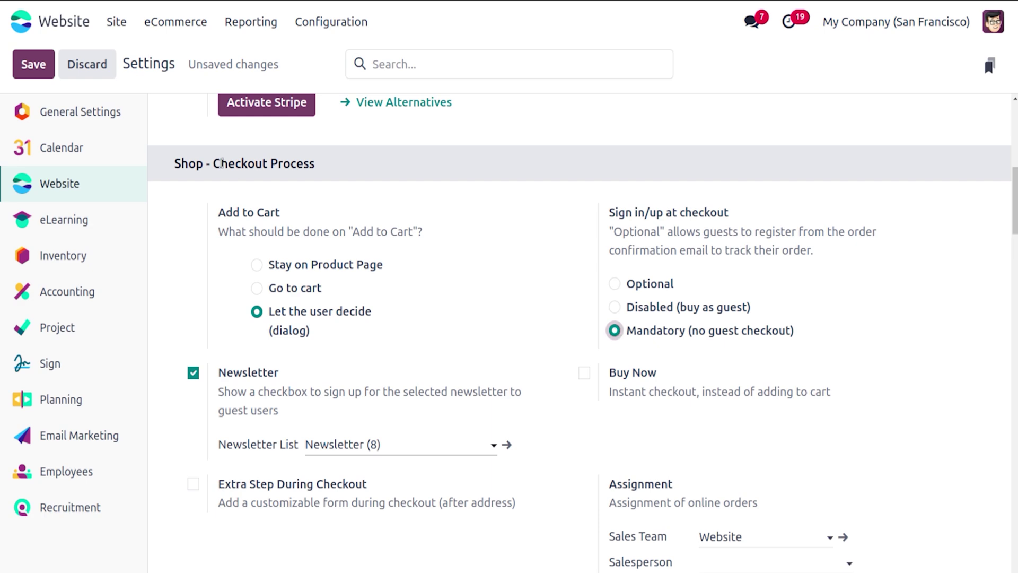
pyautogui.click(51, 76)
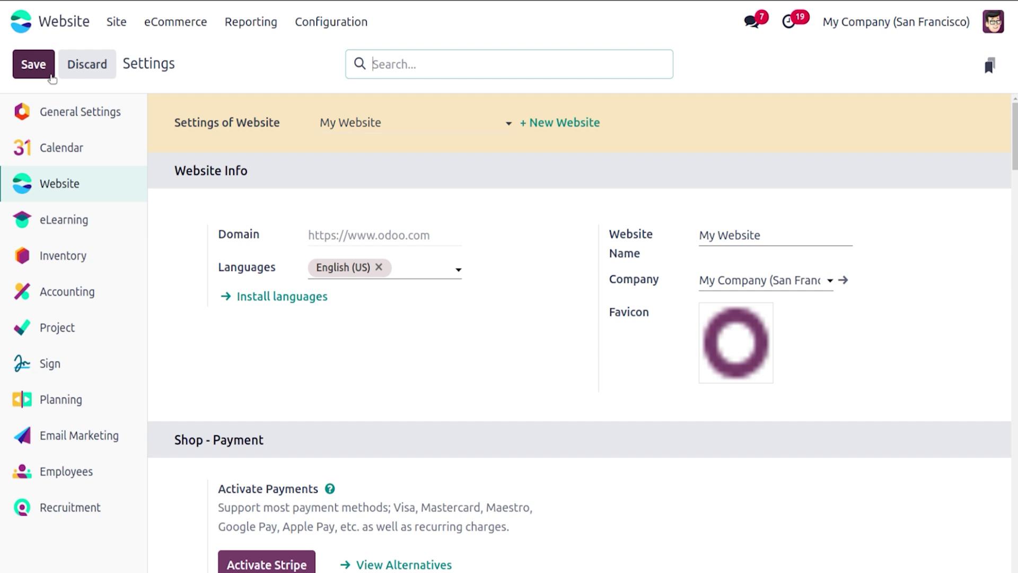
# Step: Log out, add the Water Bottle to the cart, and proceed to checkout from the dialog
pyautogui.click(998, 23)
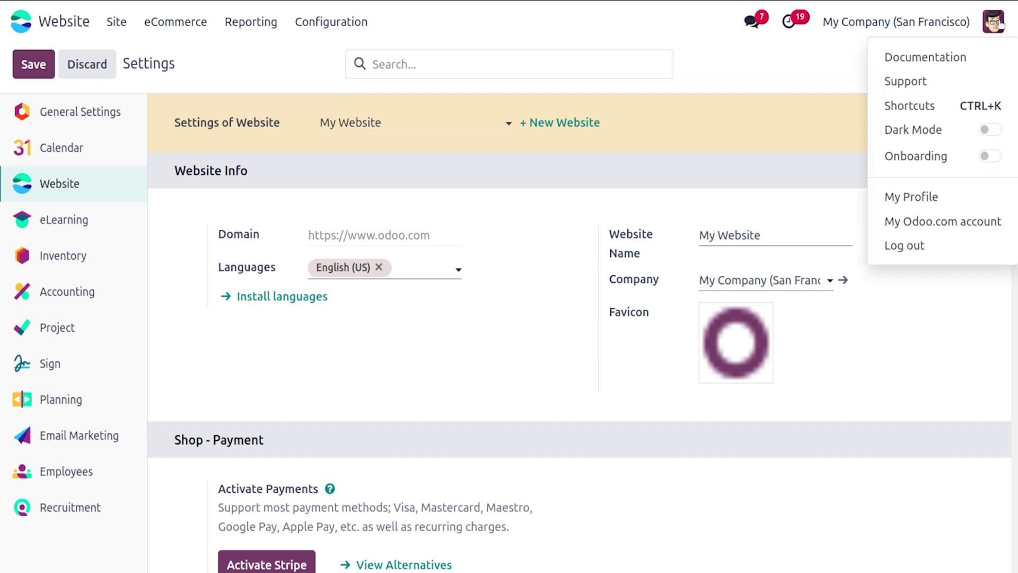
pyautogui.click(909, 253)
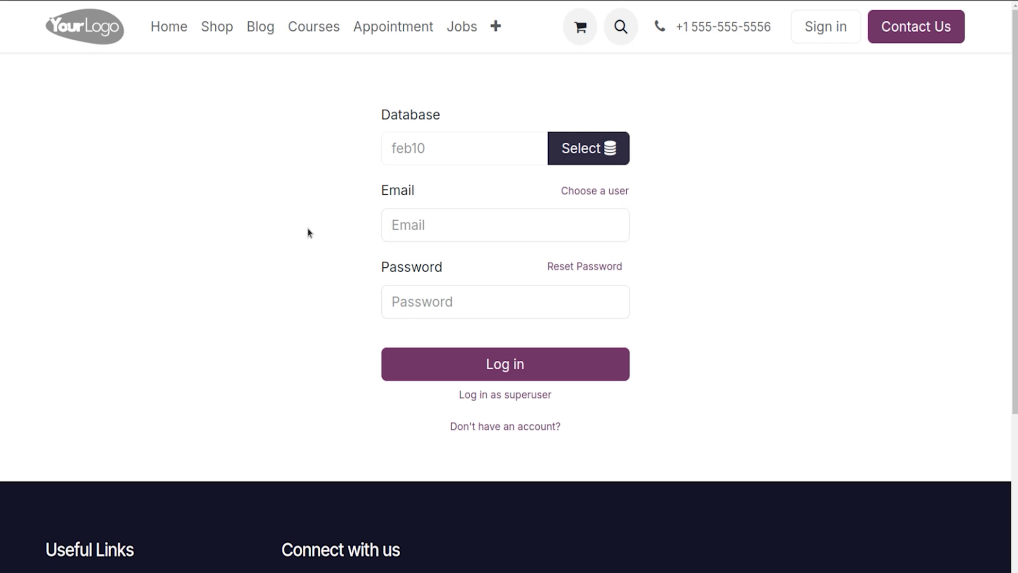
pyautogui.click(207, 33)
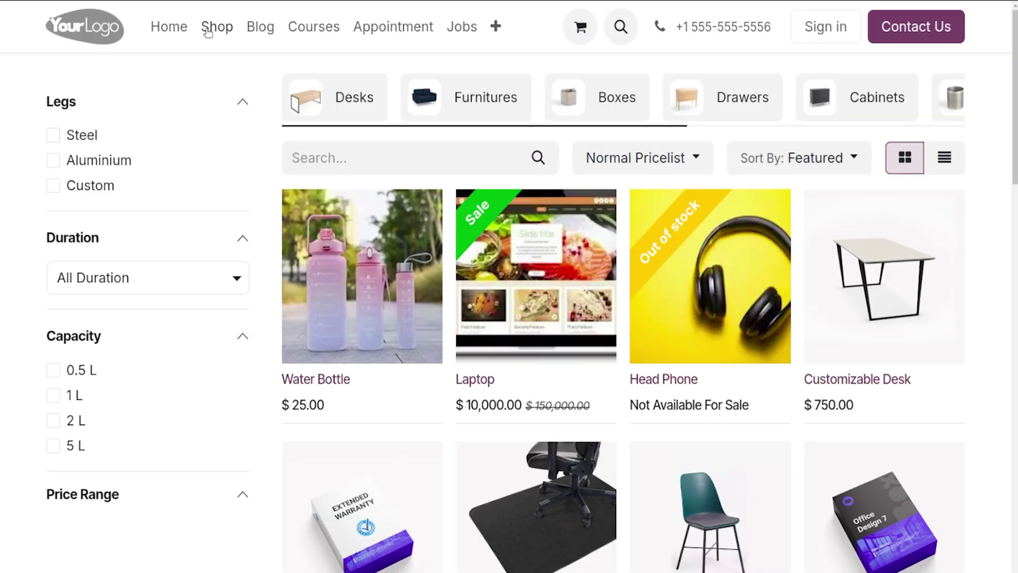
pyautogui.click(377, 295)
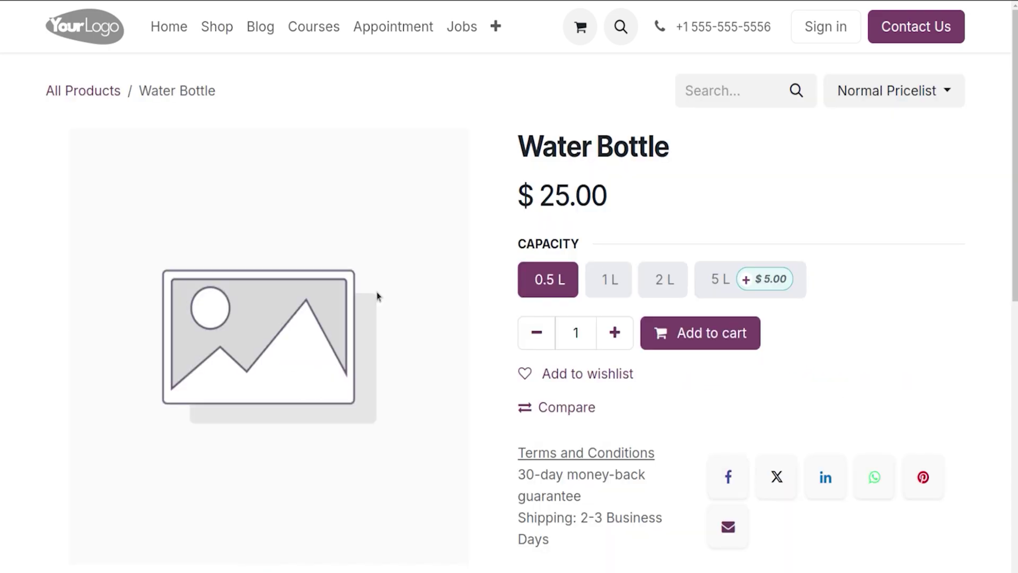
pyautogui.click(708, 335)
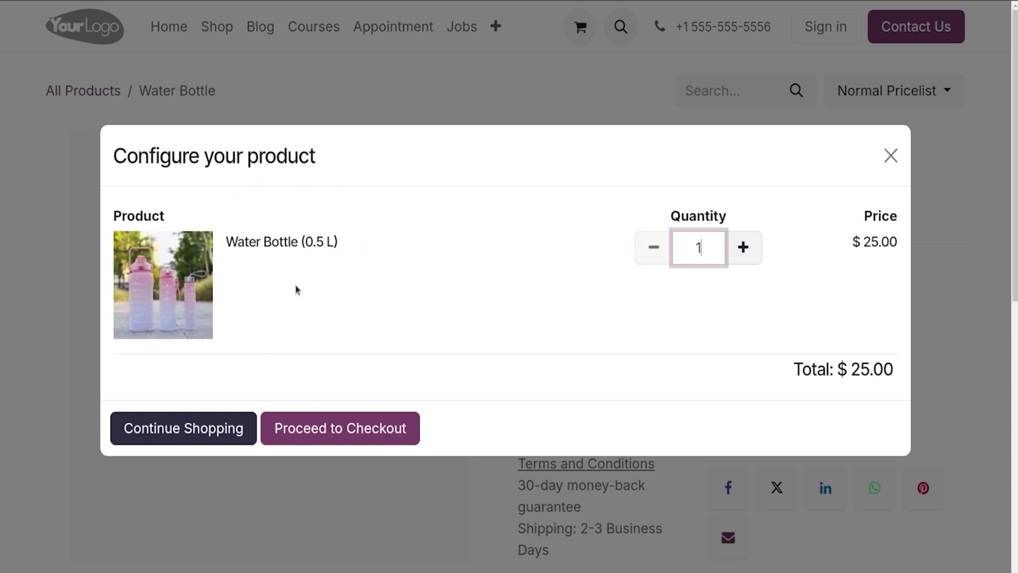
pyautogui.click(326, 432)
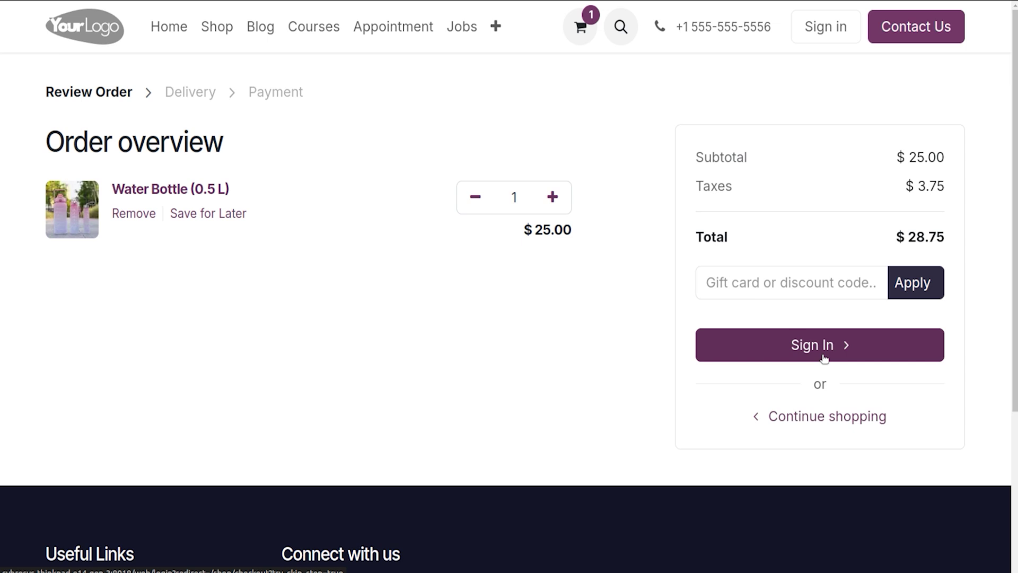
# Step: Sign in with the saved administrator login to reach the apps dashboard
pyautogui.click(833, 27)
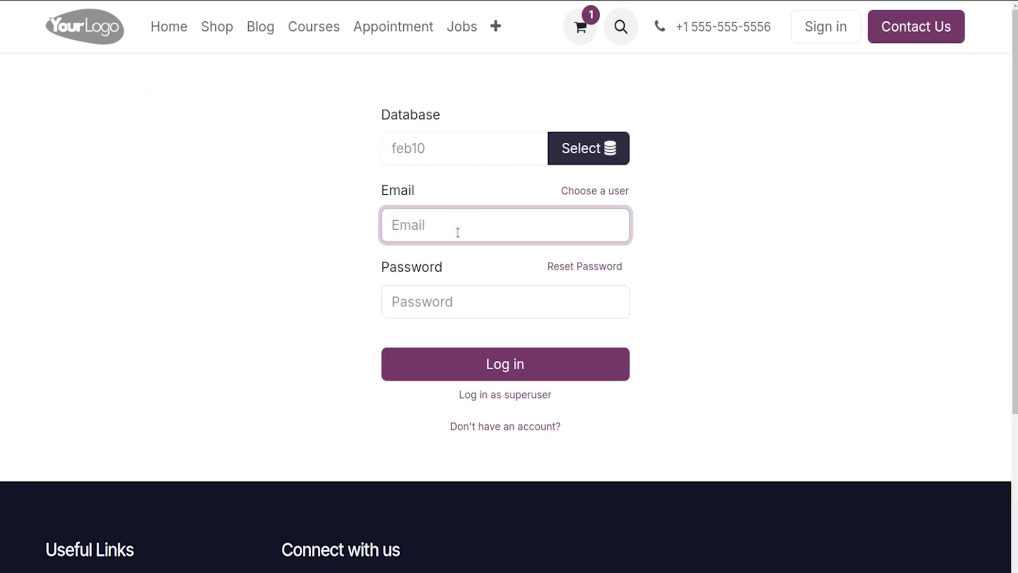
pyautogui.click(457, 233)
pyautogui.click(469, 261)
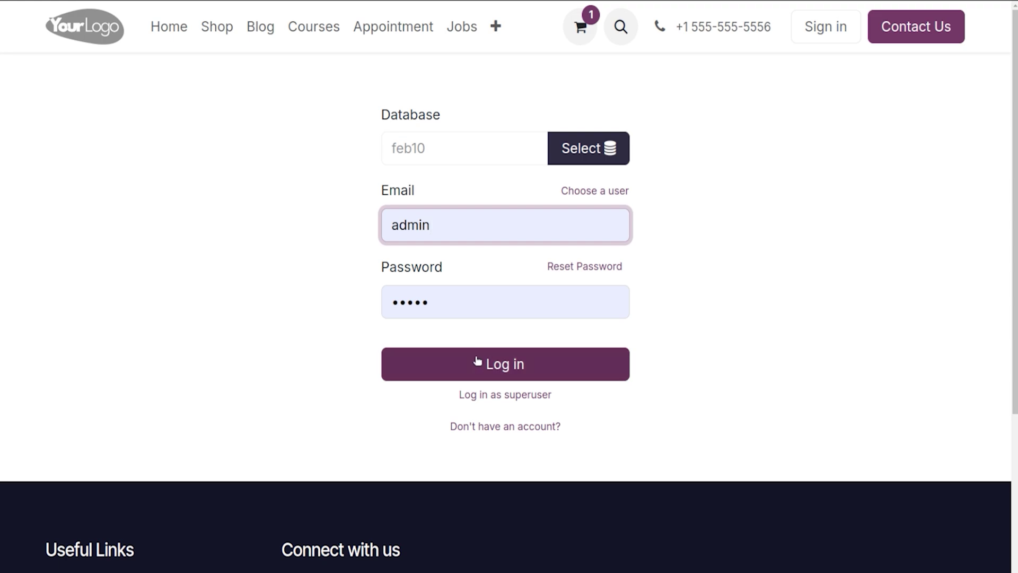
pyautogui.click(477, 362)
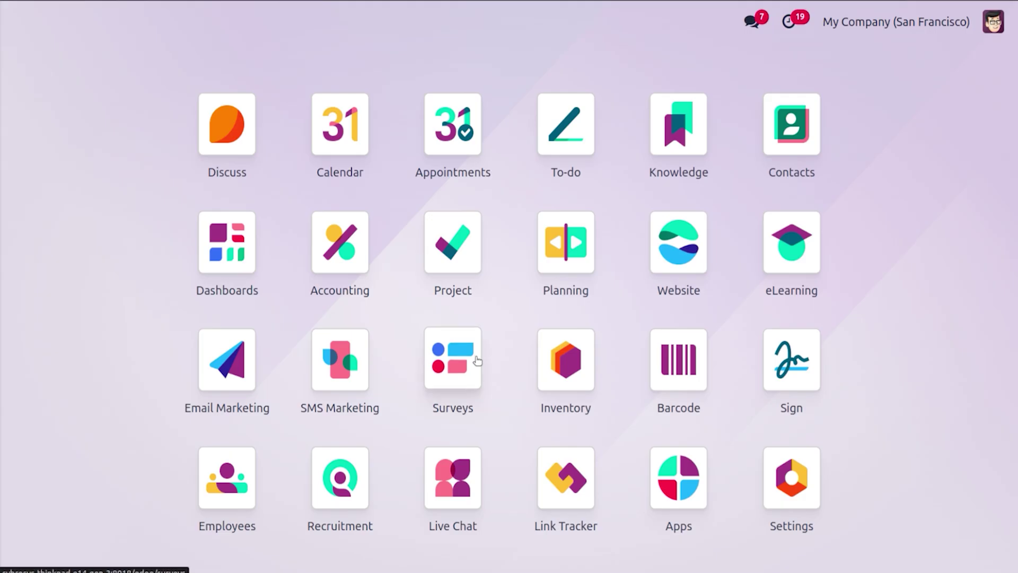
# Step: Set Ecommerce Access under Privacy to 'Logged in users' and save the website settings
pyautogui.write('we')
pyautogui.press('Return')
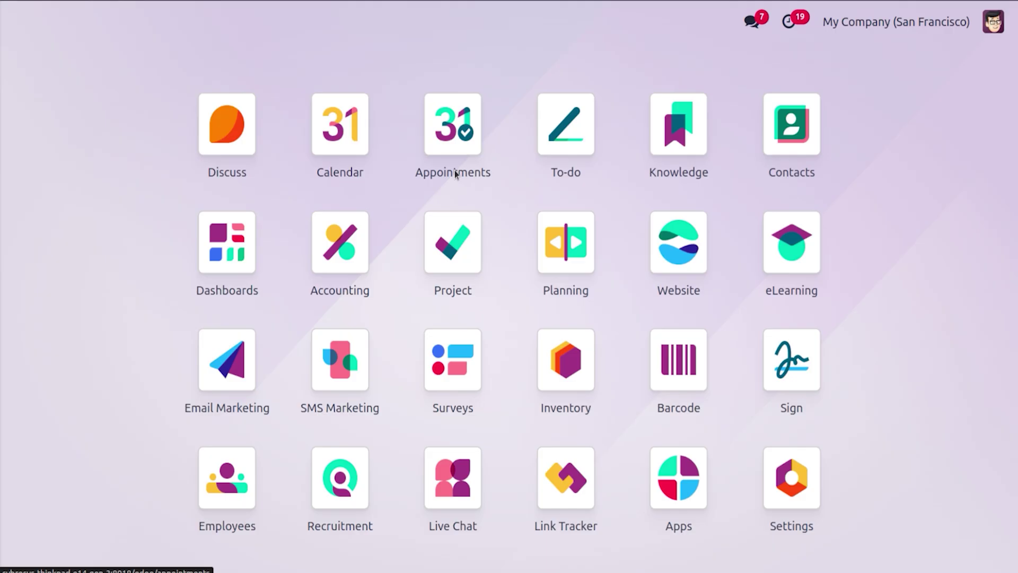
pyautogui.click(357, 25)
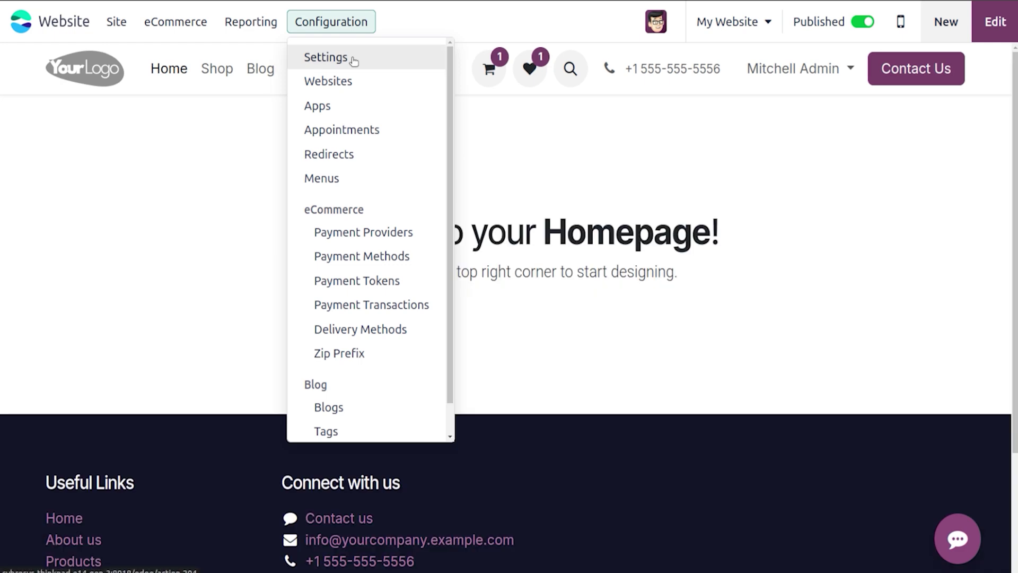
pyautogui.click(352, 62)
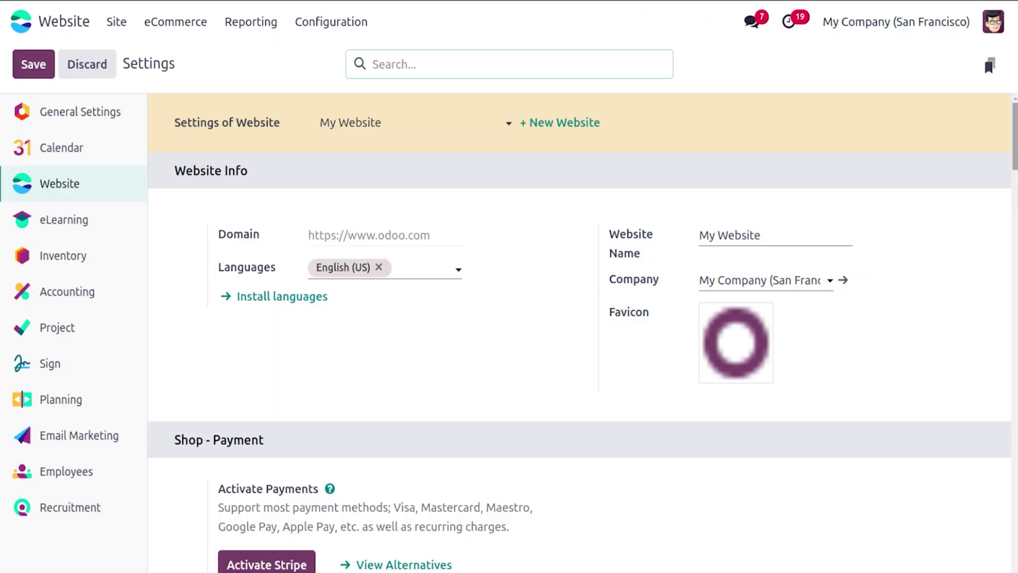
pyautogui.scroll(-2, 583, 334)
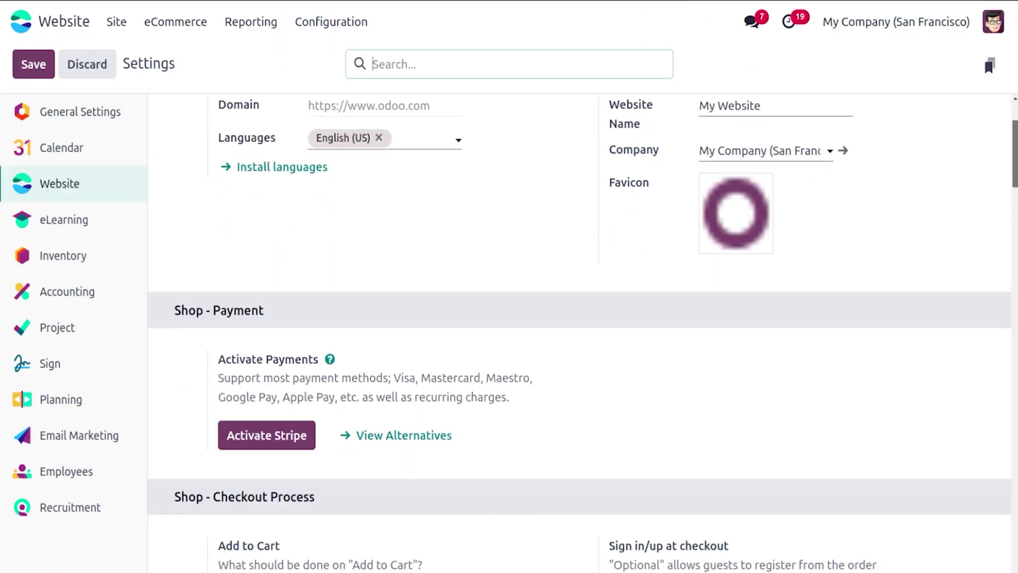
pyautogui.scroll(-8, 583, 334)
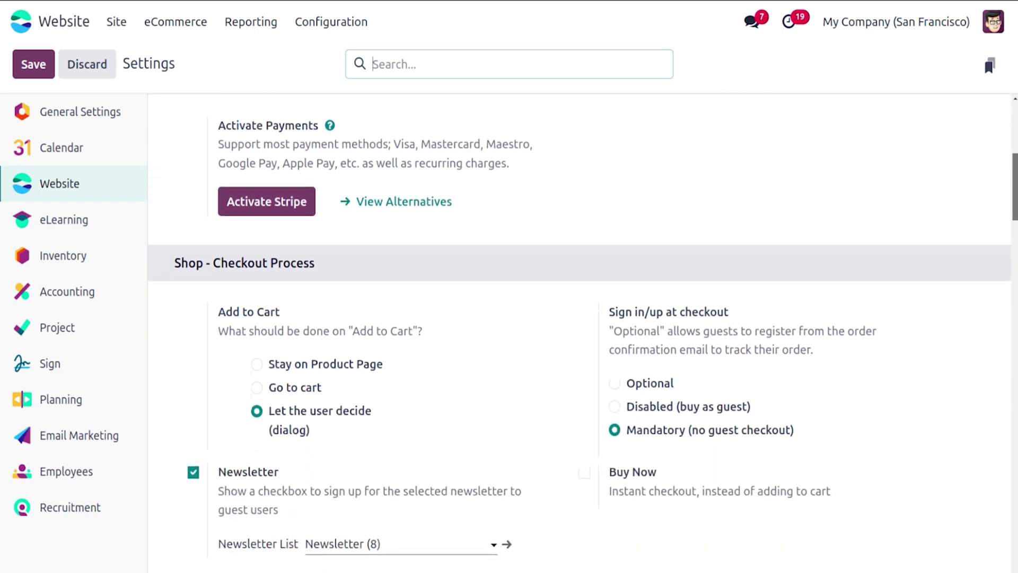
pyautogui.scroll(-15, 583, 334)
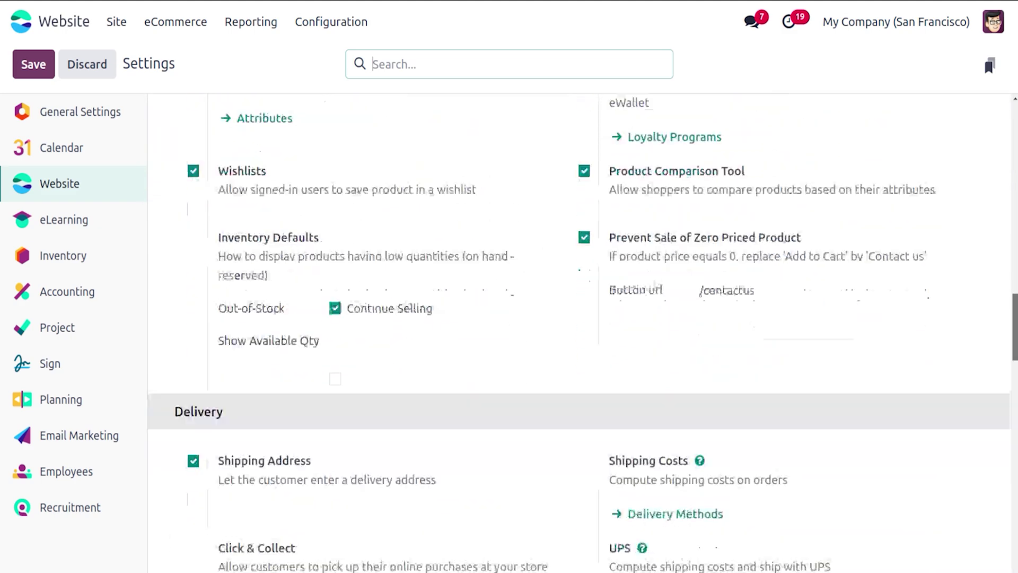
pyautogui.scroll(-15, 583, 334)
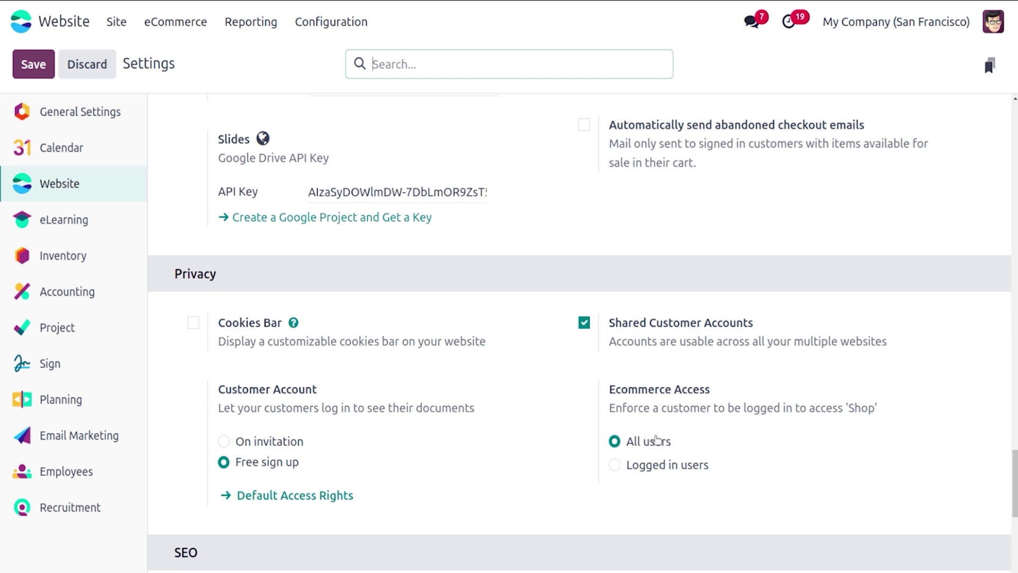
pyautogui.click(615, 466)
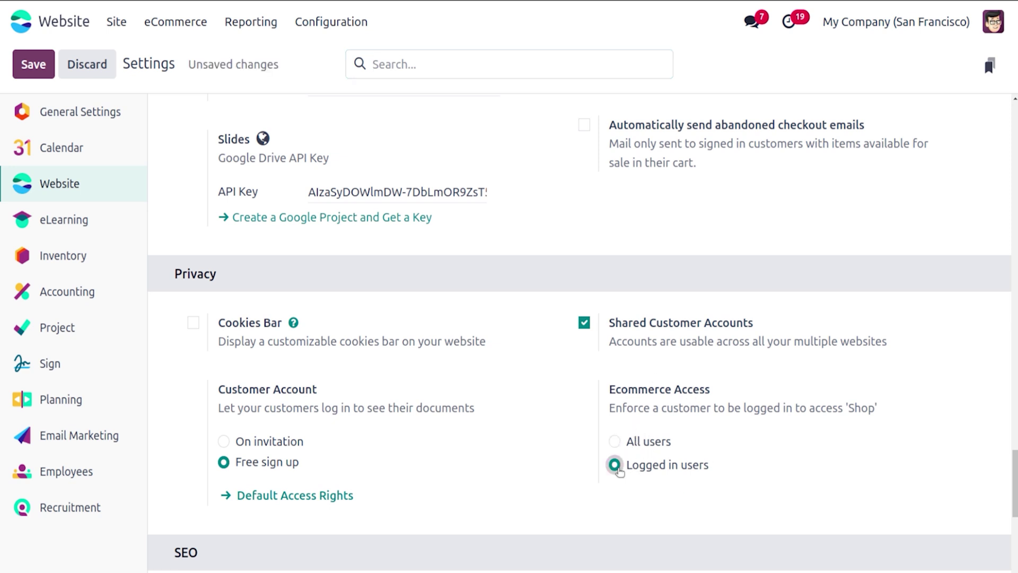
pyautogui.click(46, 68)
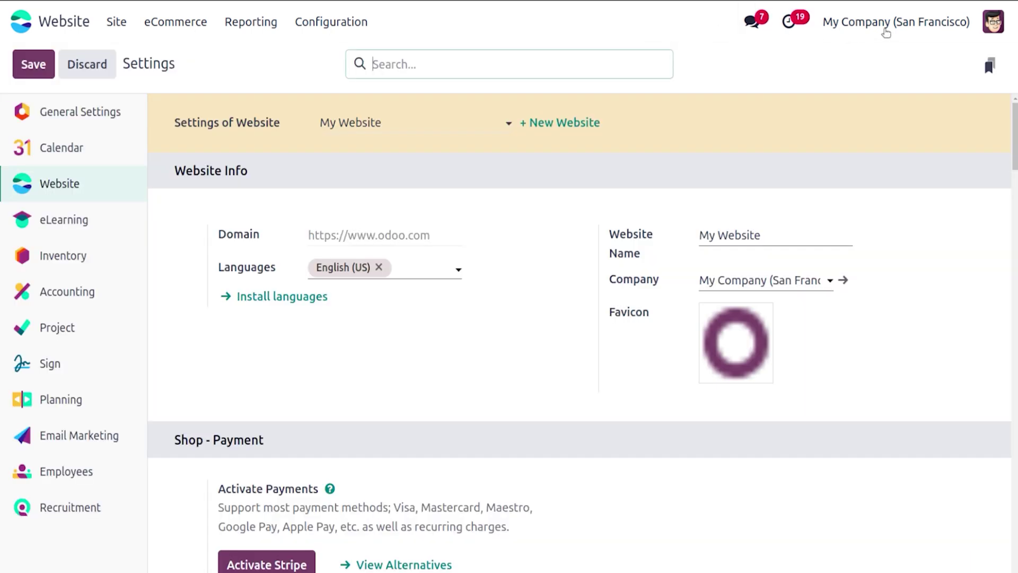
pyautogui.click(992, 21)
# Step: Log out, sign back in with the saved admin login, and open Website via 'web'
pyautogui.click(910, 248)
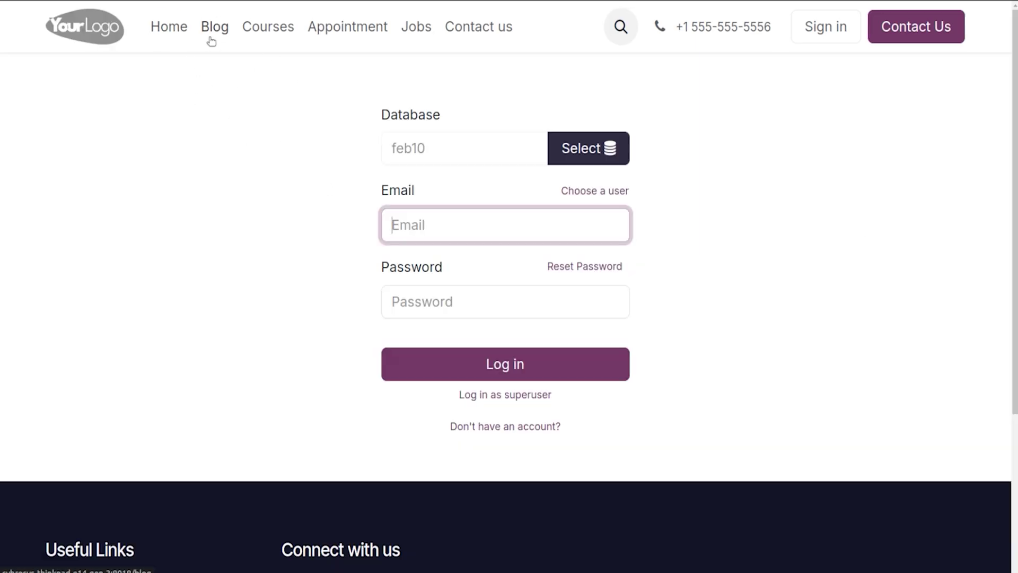
pyautogui.click(493, 220)
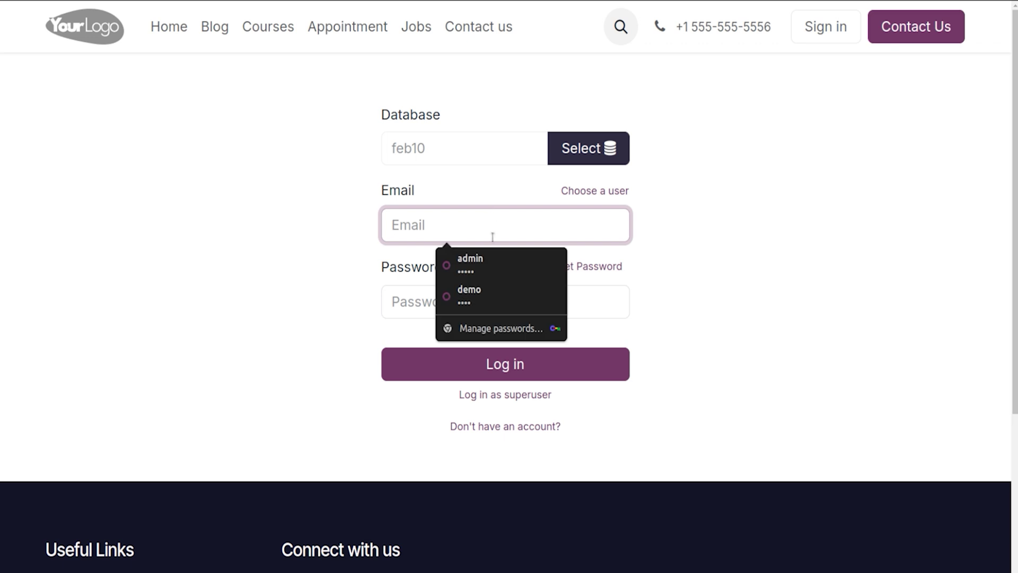
pyautogui.click(493, 260)
pyautogui.click(500, 363)
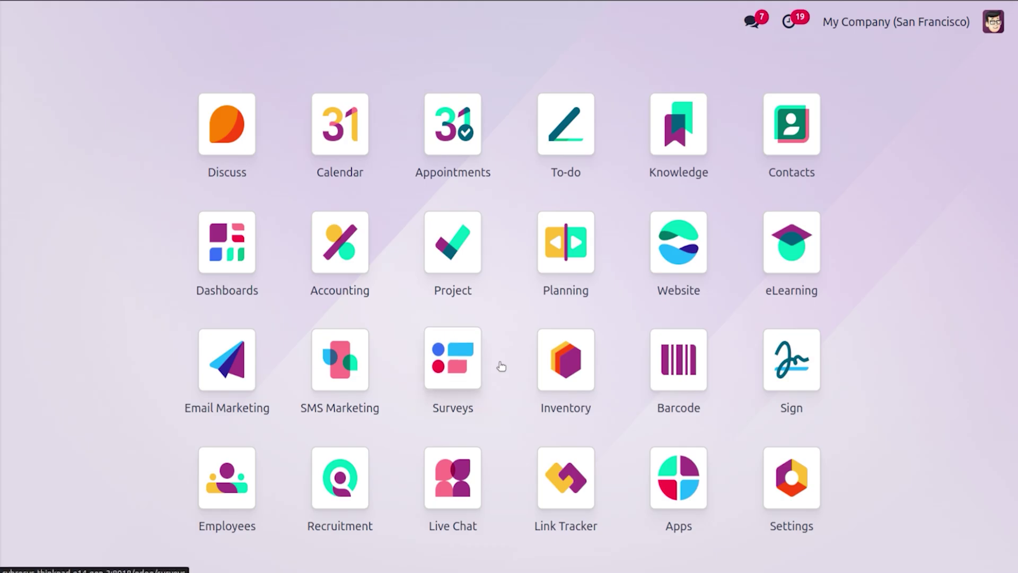
pyautogui.write('web')
pyautogui.press('Return')
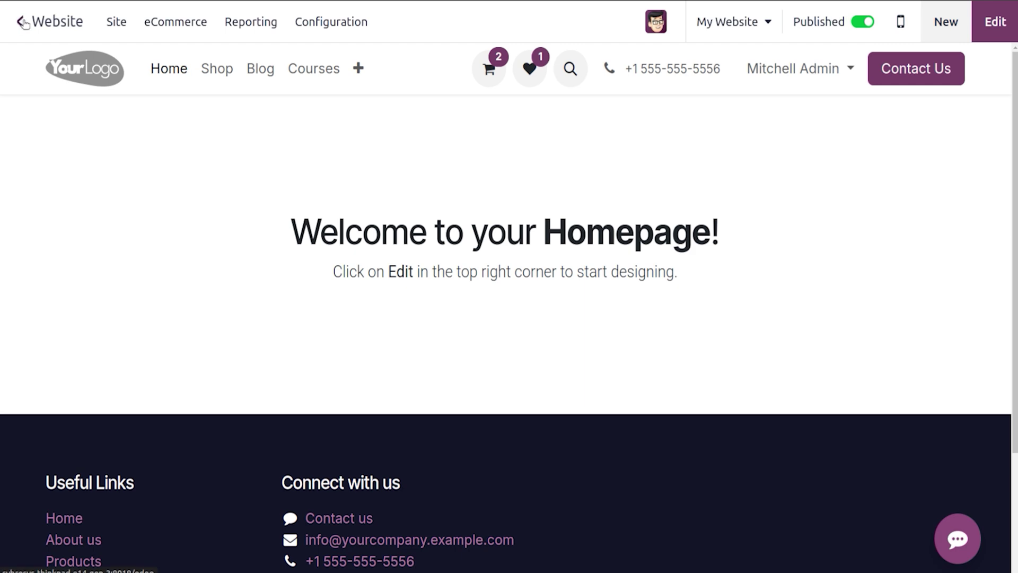
# Step: Set Add to Cart to 'Go to cart' and enable the checkout Extra Step
pyautogui.click(331, 22)
pyautogui.click(318, 56)
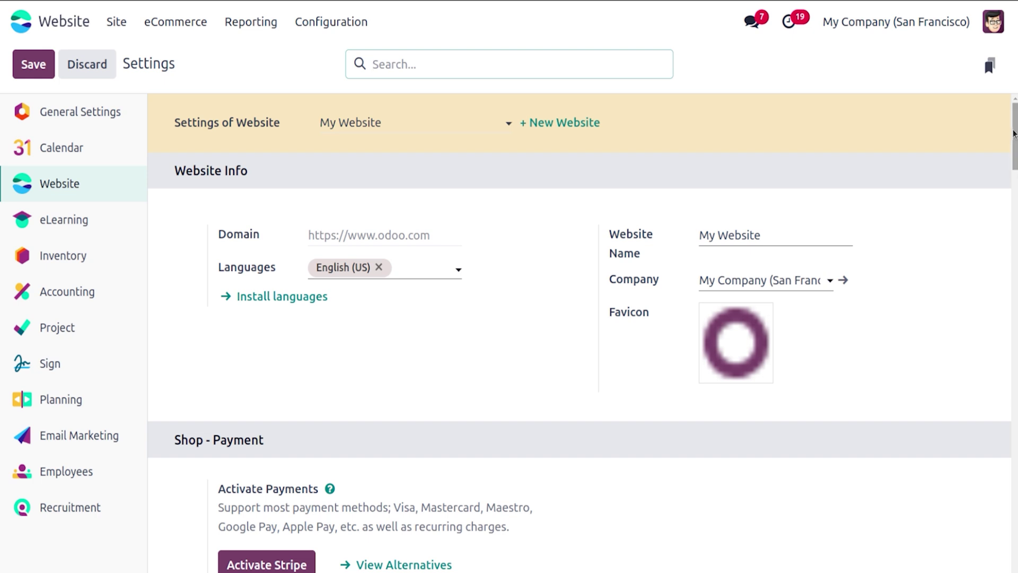
pyautogui.moveTo(1015, 134); pyautogui.dragTo(1015, 204)
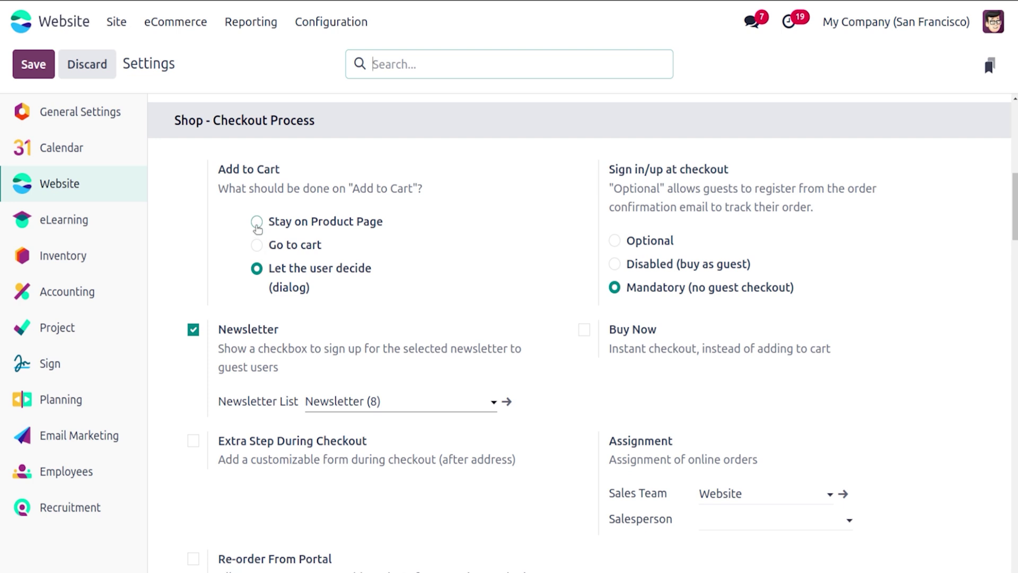
pyautogui.click(257, 244)
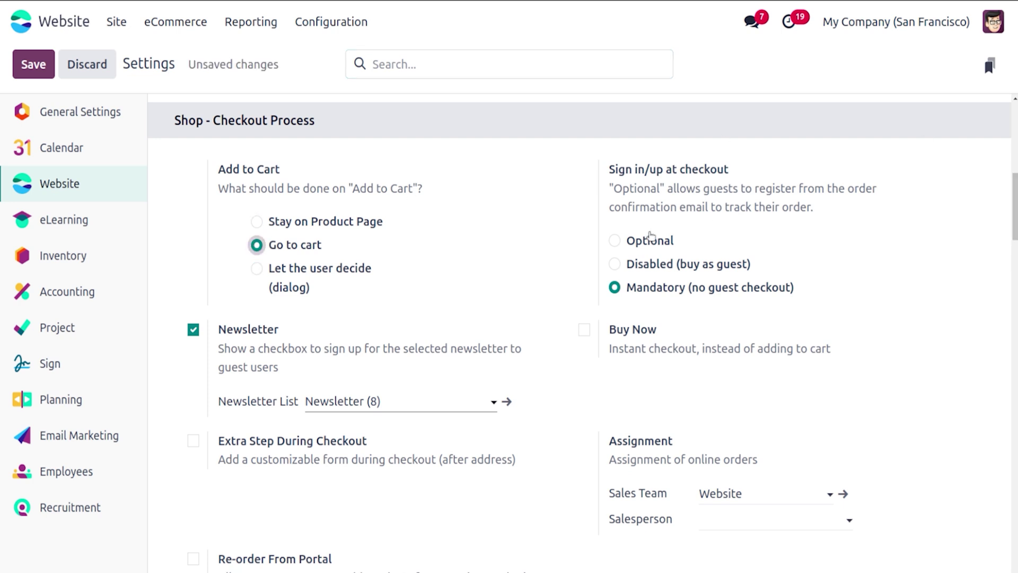
pyautogui.scroll(-3, 428, 282)
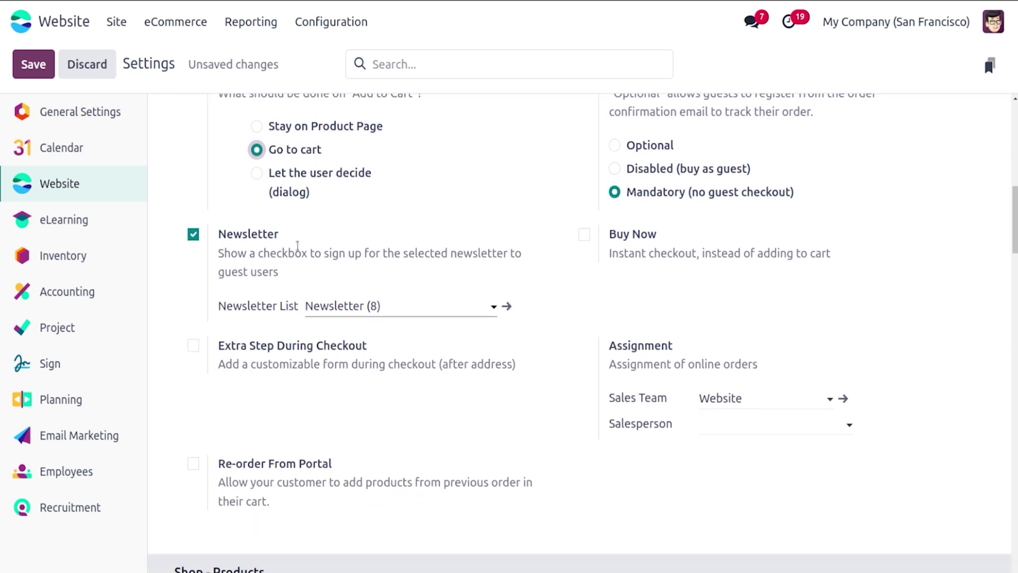
pyautogui.click(194, 344)
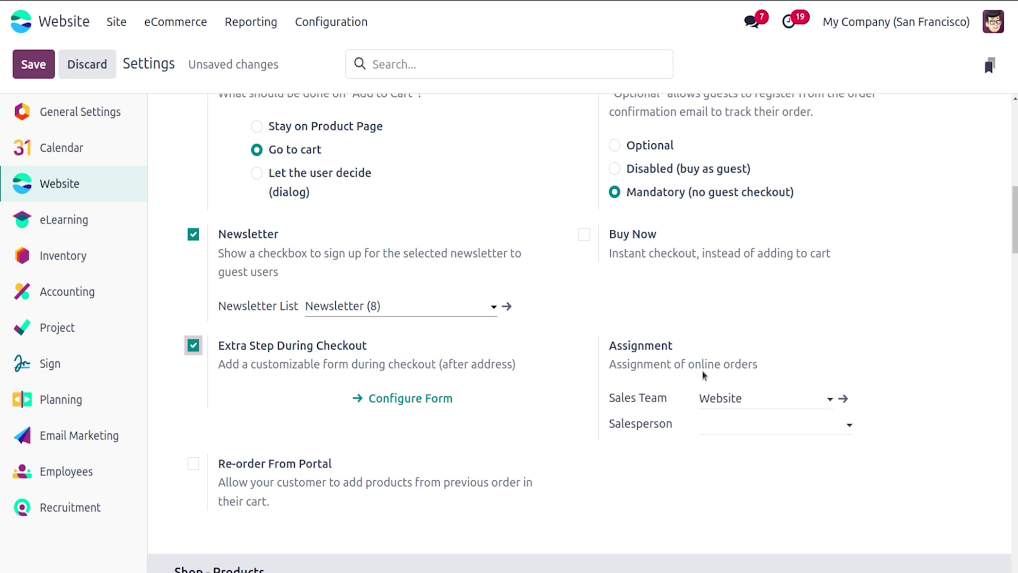
# Step: Assign the admin salesperson, enable Re-order From Portal and Buy Now, then save
pyautogui.click(765, 432)
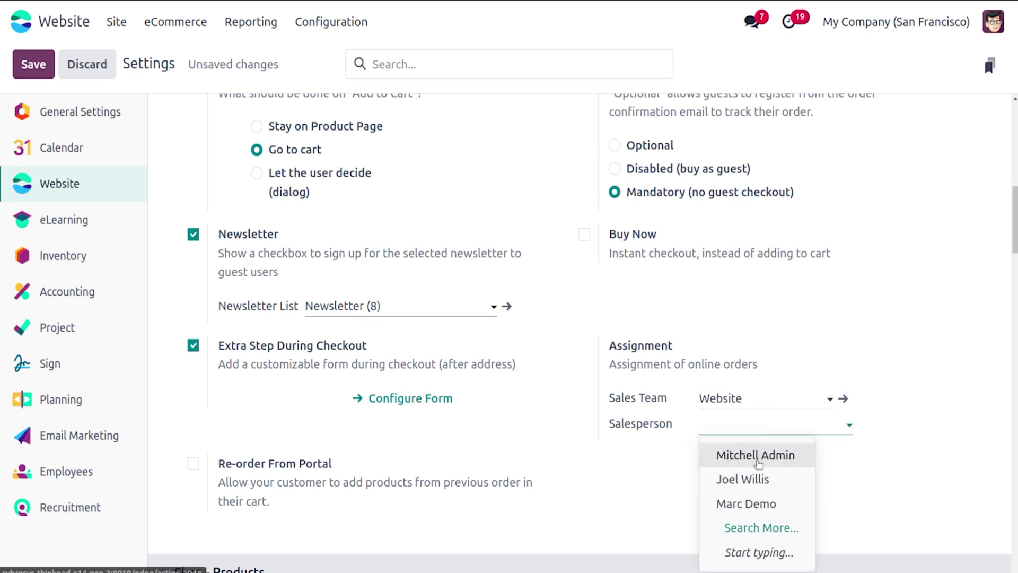
pyautogui.click(757, 463)
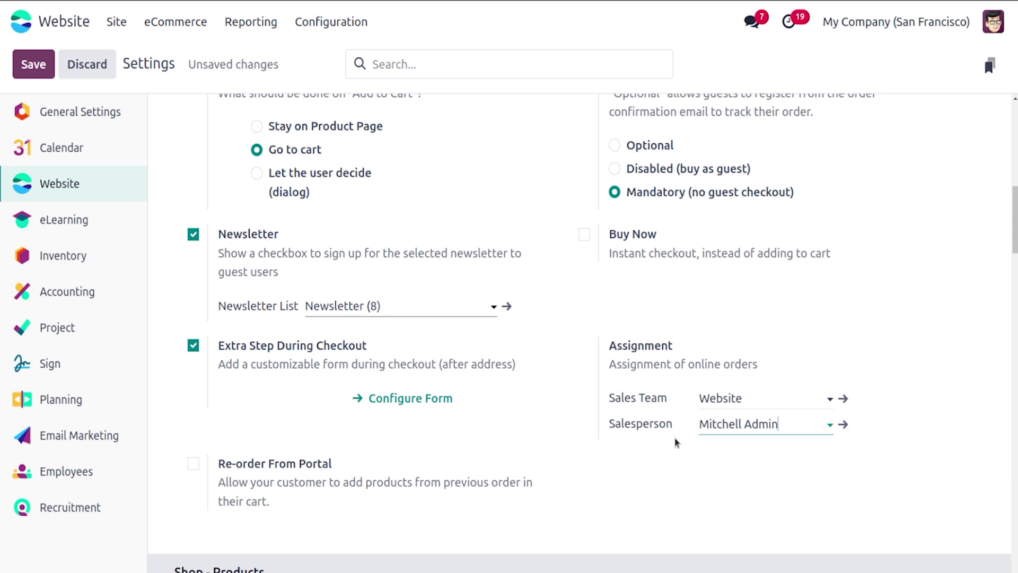
pyautogui.click(192, 465)
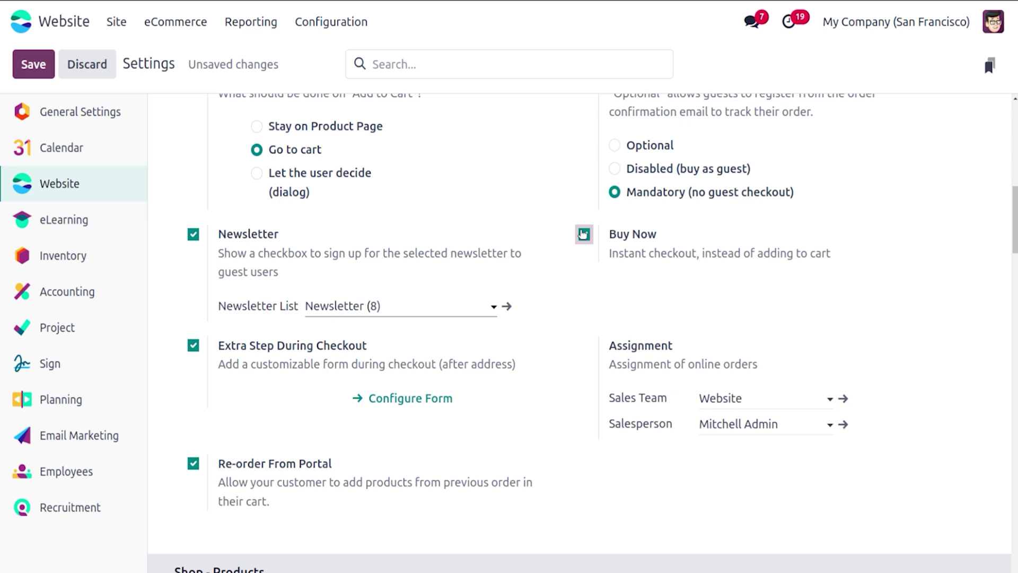
pyautogui.click(584, 233)
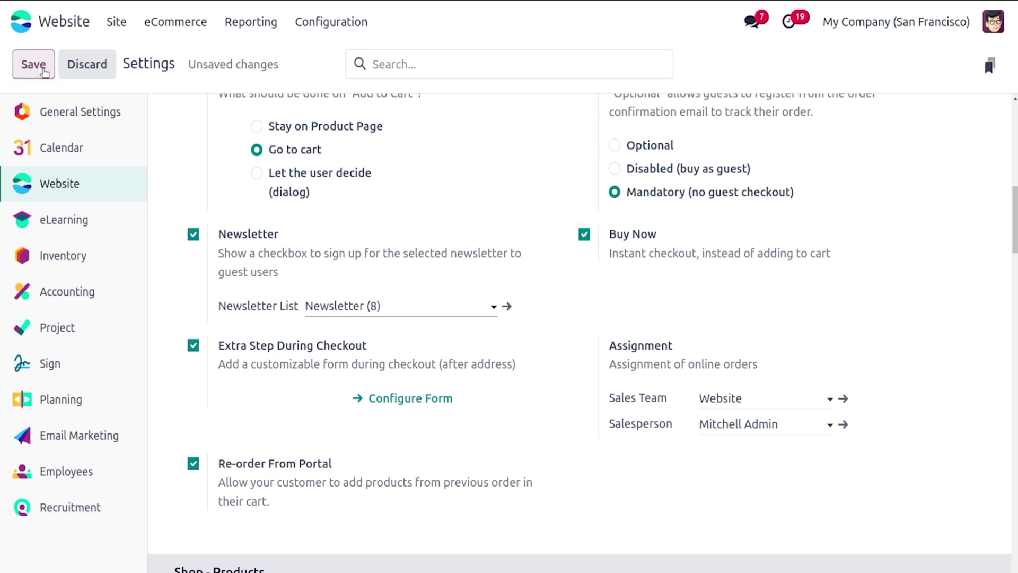
pyautogui.click(43, 71)
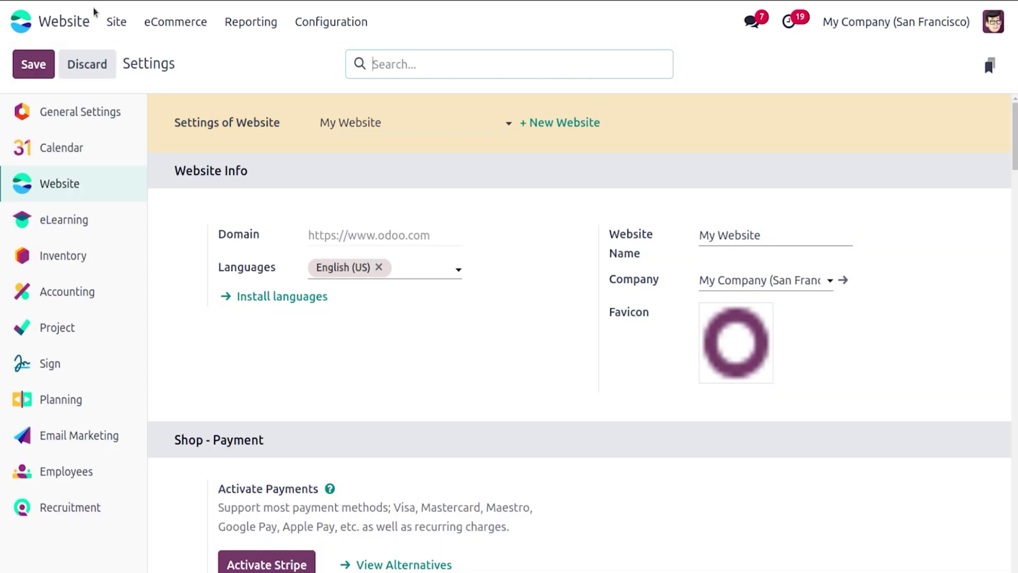
# Step: Go to the Shop and buy the Laptop immediately
pyautogui.click(117, 22)
pyautogui.click(142, 57)
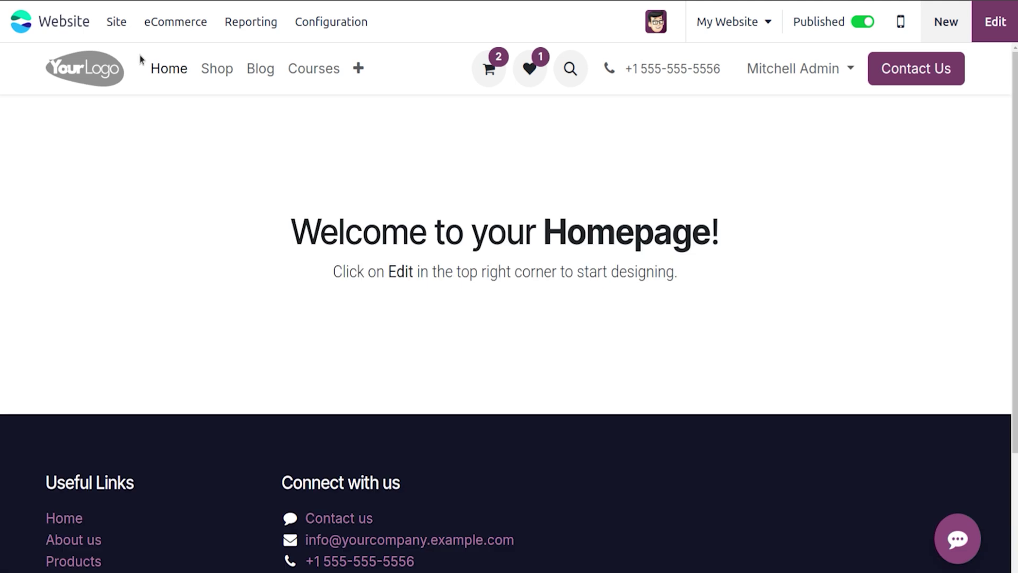
pyautogui.click(210, 72)
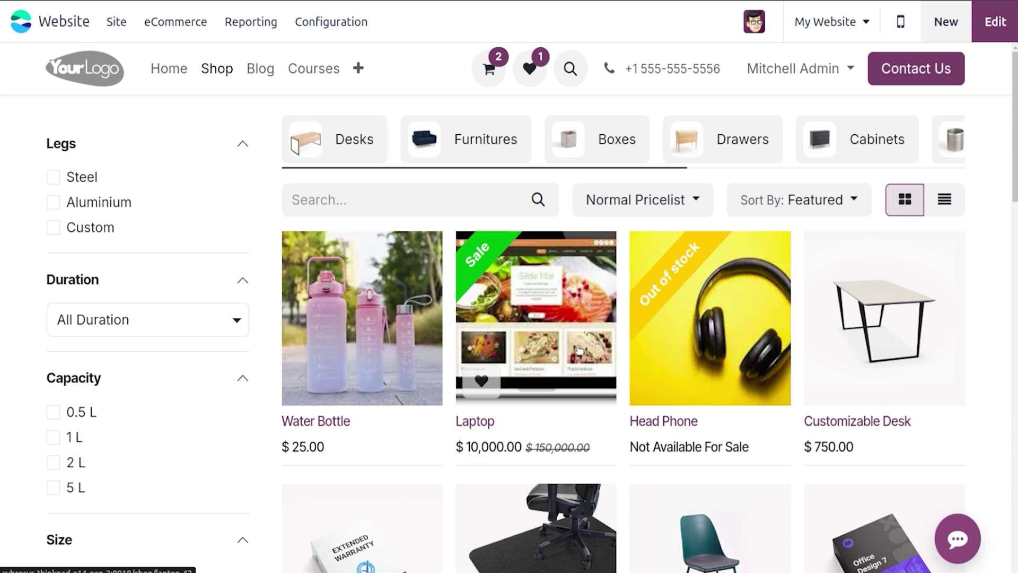
pyautogui.click(546, 328)
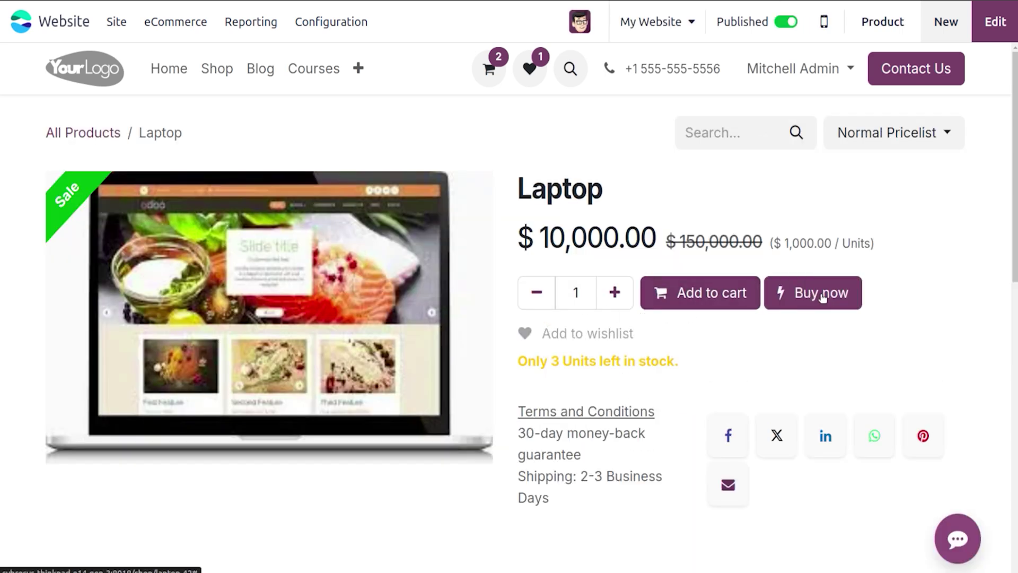
pyautogui.click(822, 296)
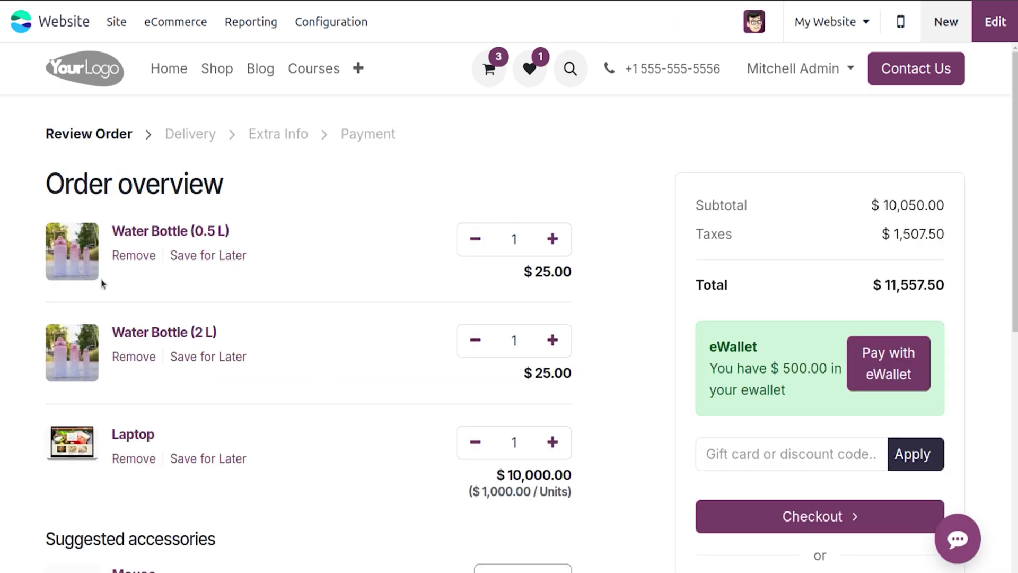
# Step: Remove the Water Bottle (0.5 L) from the cart and confirm the delivery step
pyautogui.click(128, 258)
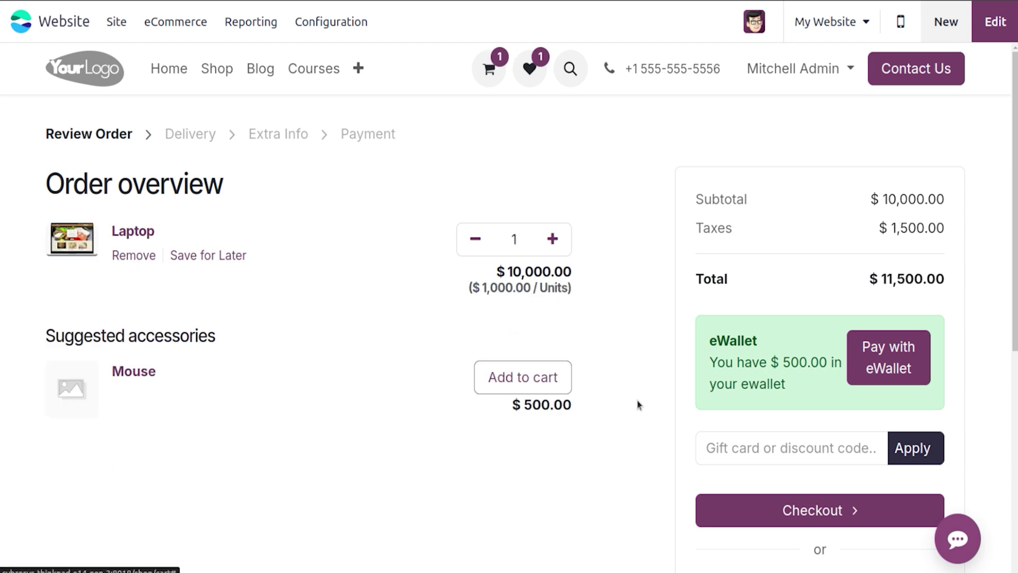
pyautogui.click(792, 512)
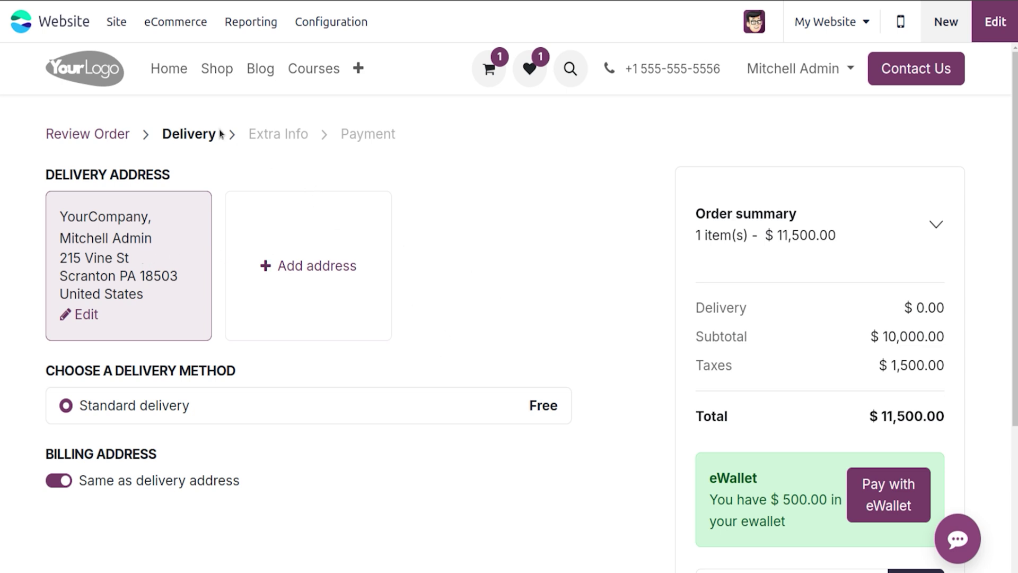
pyautogui.scroll(-3, 504, 214)
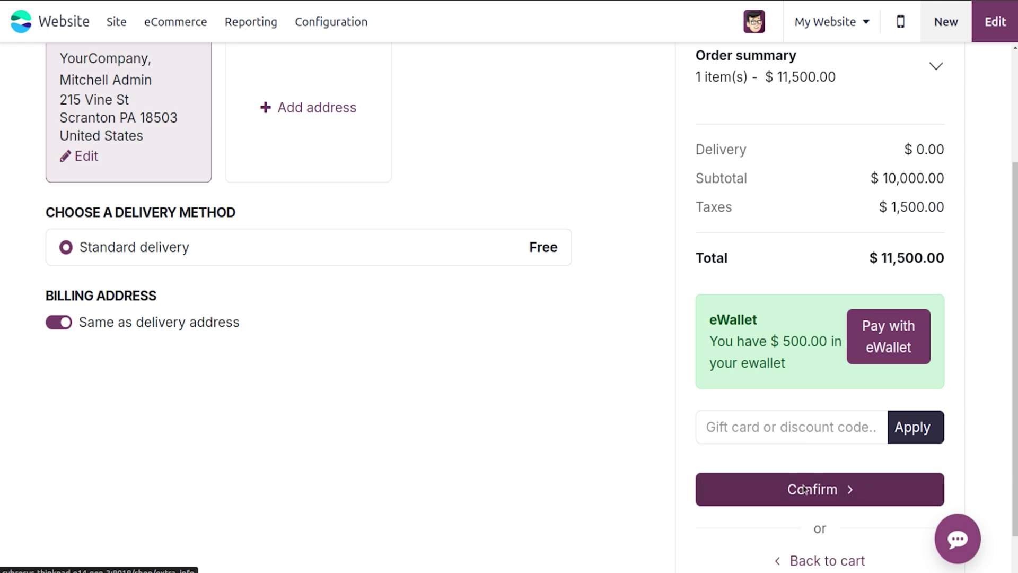
pyautogui.click(803, 488)
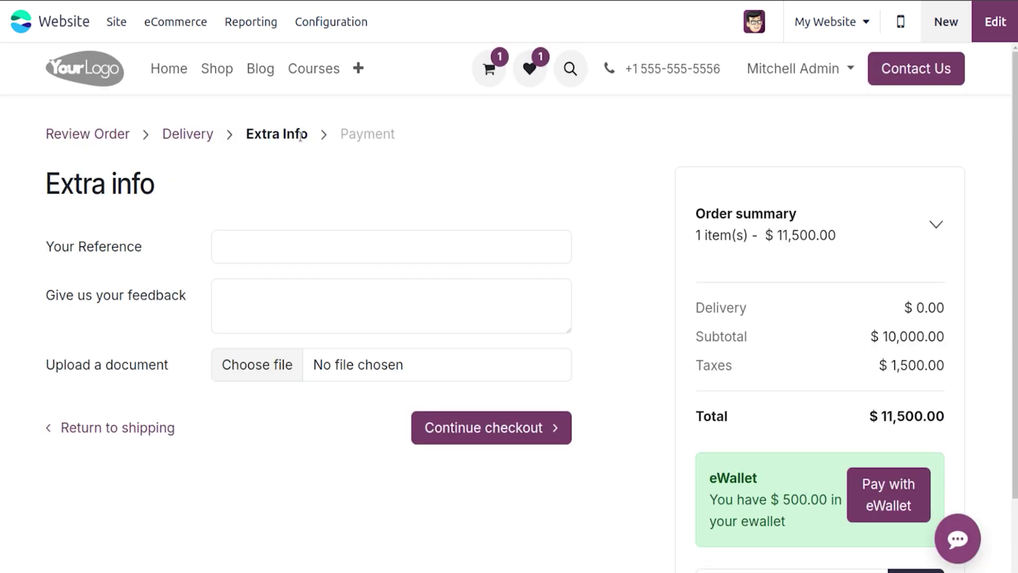
# Step: Set Your Reference to 'Order', give 'Ok' feedback, and continue to Payment
pyautogui.click(274, 244)
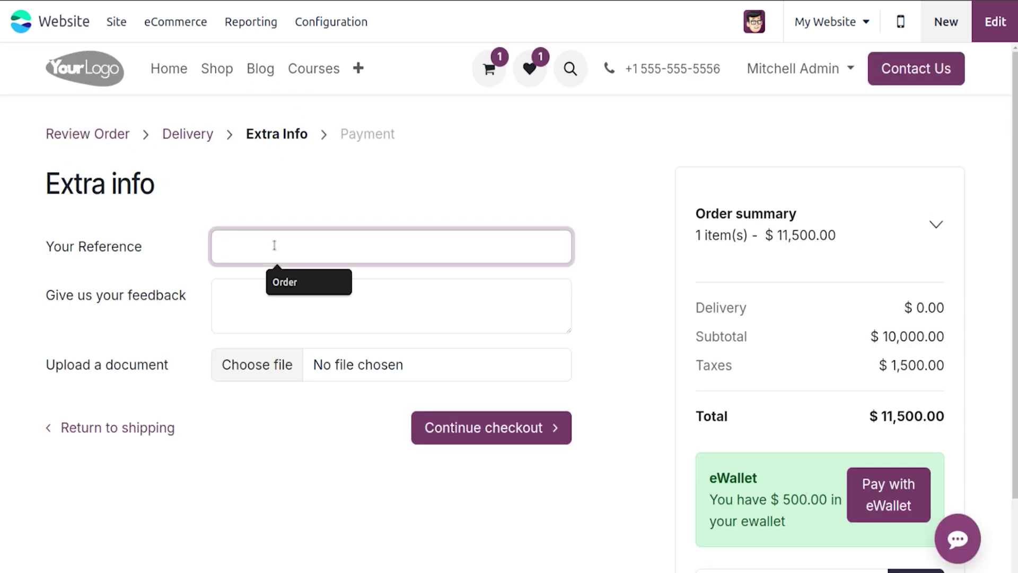
pyautogui.click(294, 281)
pyautogui.click(275, 292)
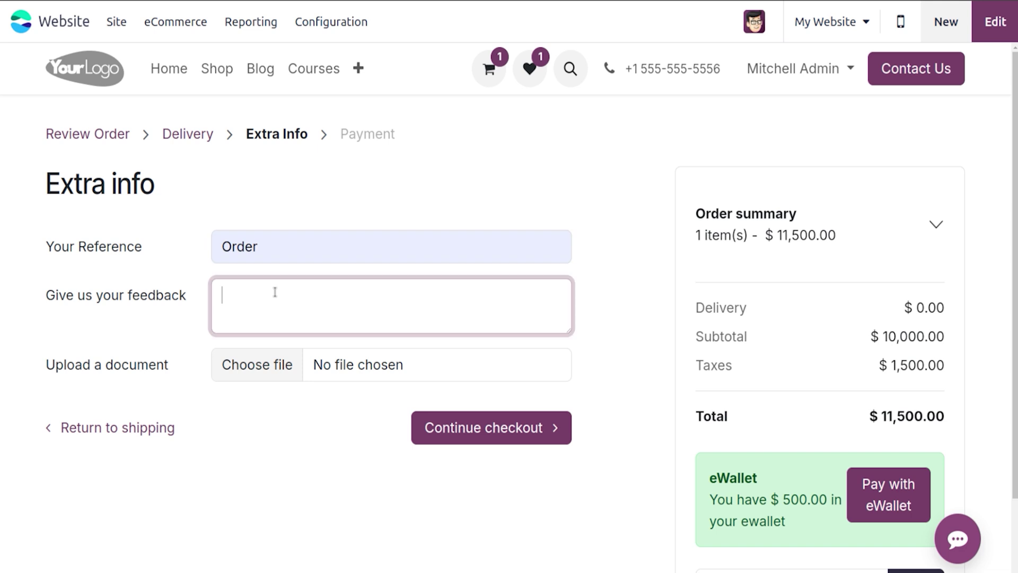
pyautogui.write('Ok')
pyautogui.click(498, 425)
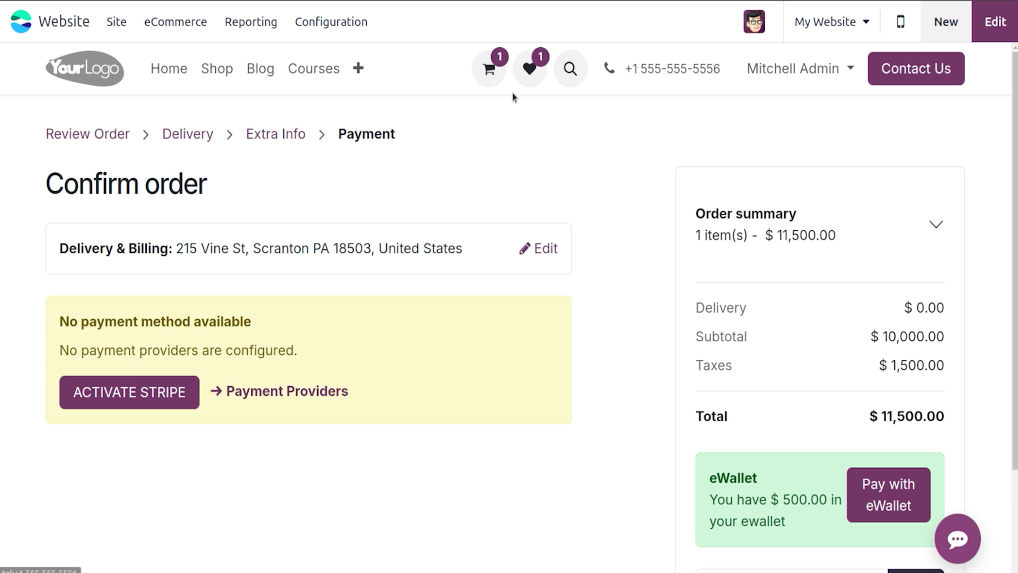
# Step: Open sales order S00006 from the customer account's orders list
pyautogui.click(817, 66)
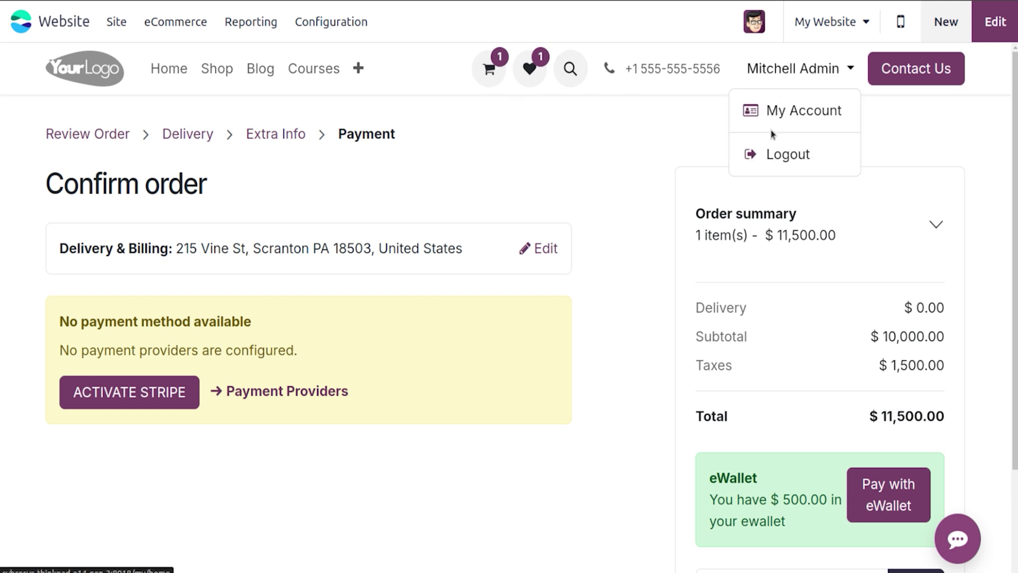
pyautogui.click(795, 121)
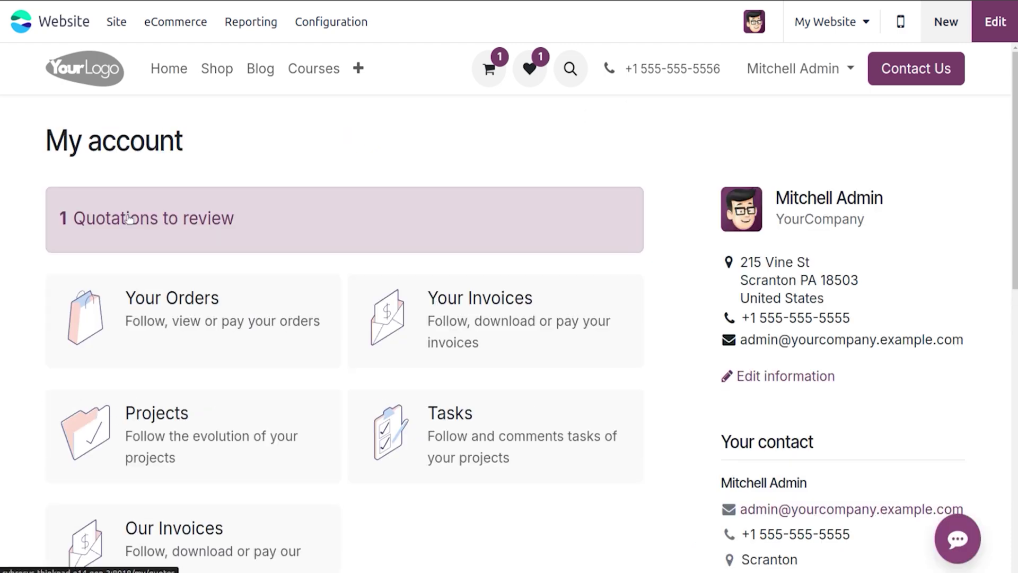
pyautogui.click(129, 218)
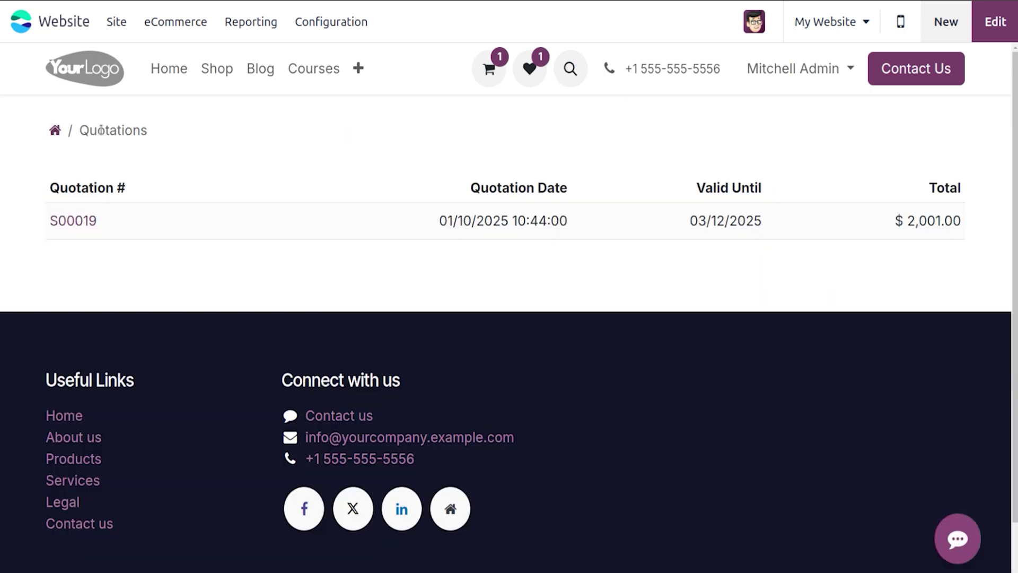
pyautogui.click(55, 130)
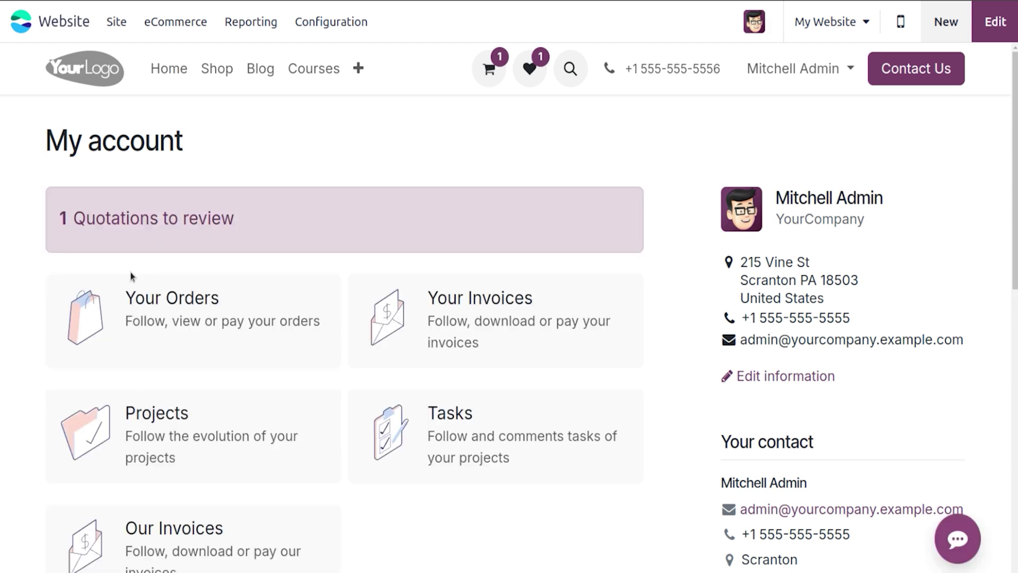
pyautogui.click(171, 307)
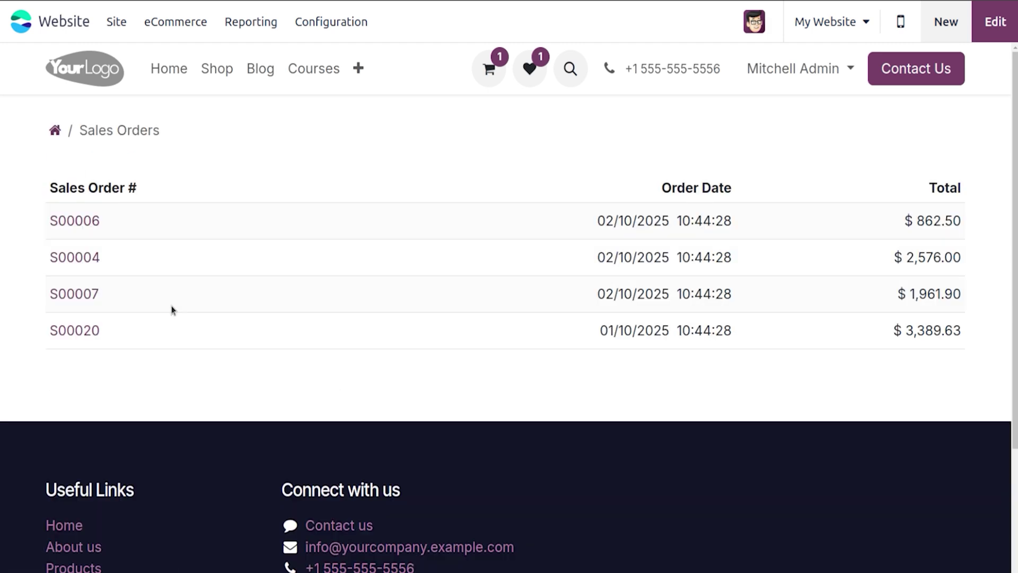
pyautogui.click(90, 227)
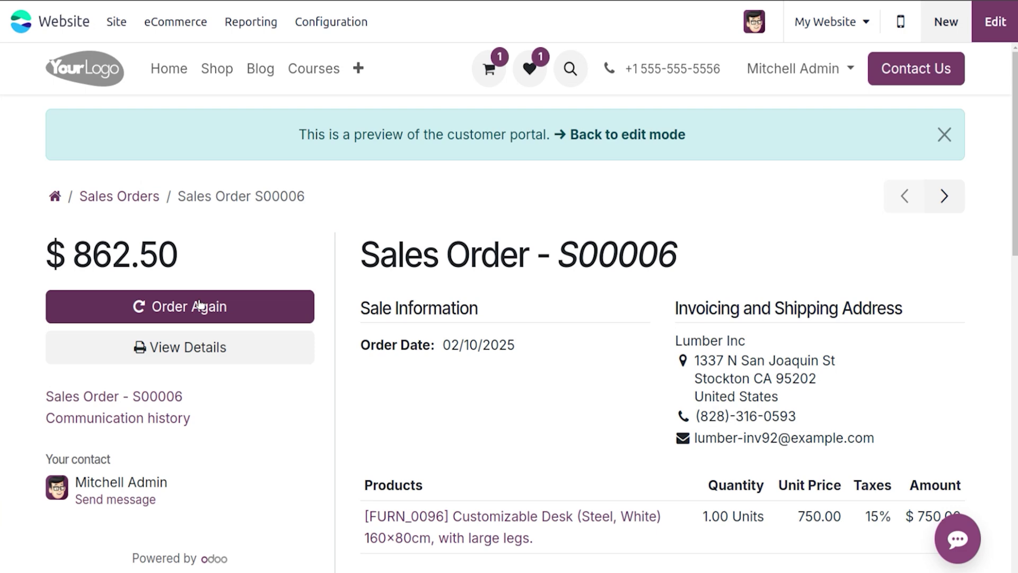
# Step: Reorder the Customizable Desk (Steel, White) from S00006, clearing the existing cart
pyautogui.click(199, 304)
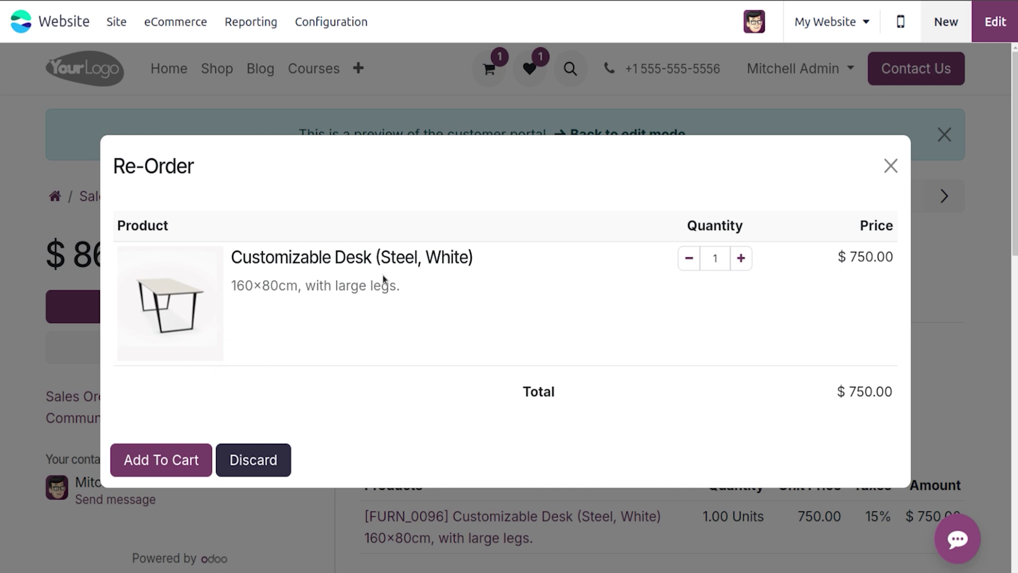
pyautogui.click(154, 475)
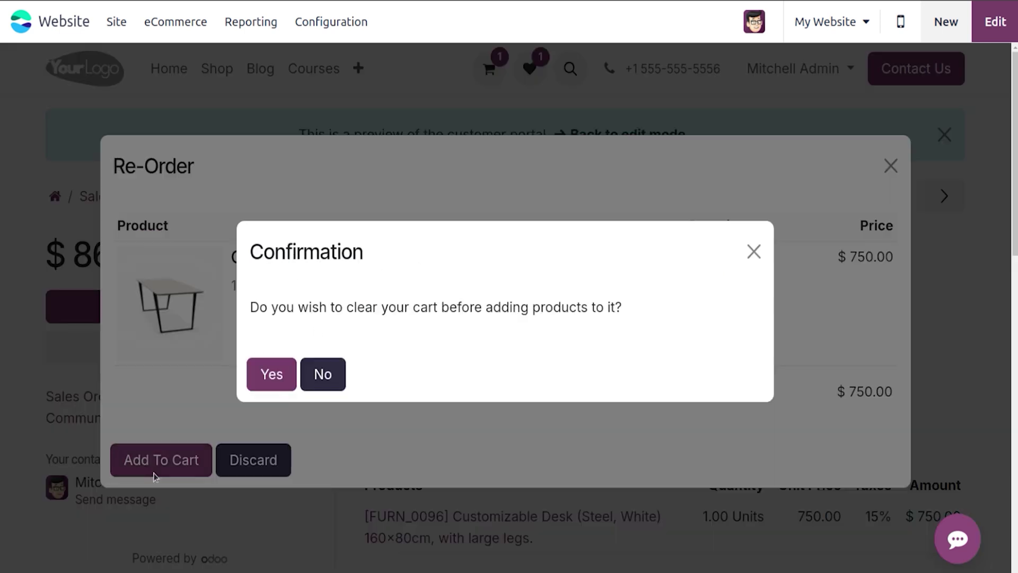
pyautogui.click(282, 371)
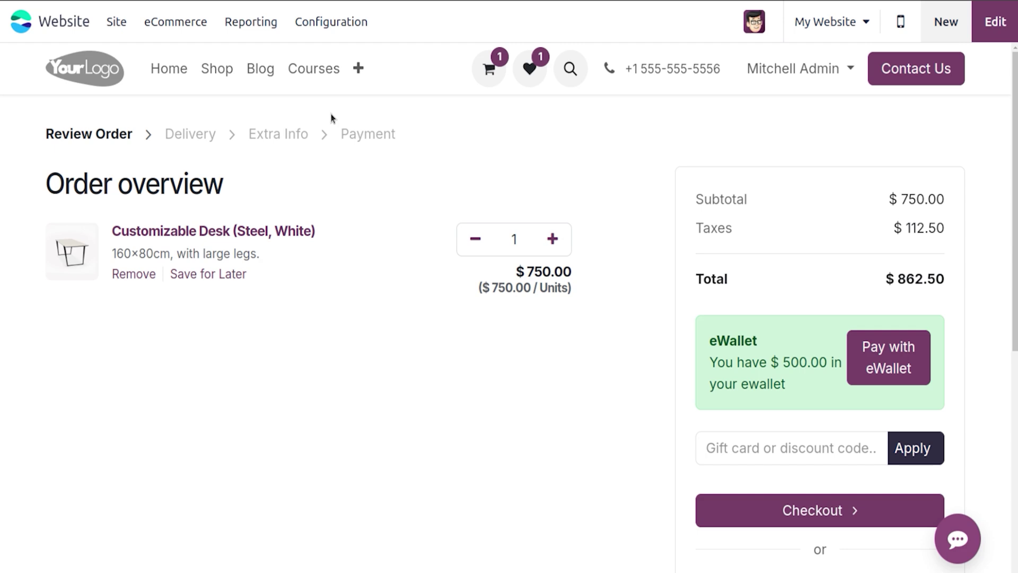
# Step: Go from the website settings to Payment Providers and install the Demo provider
pyautogui.click(327, 22)
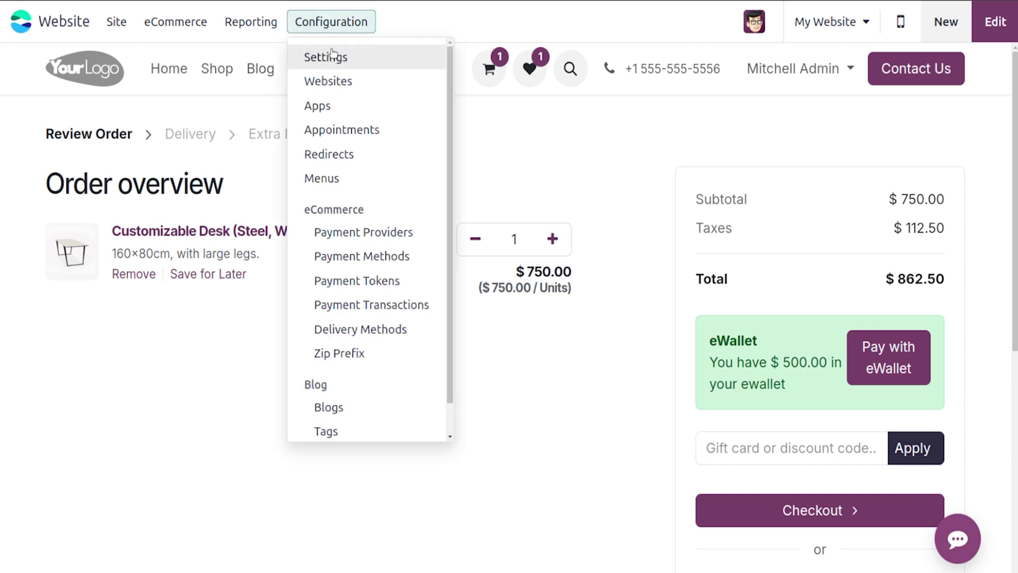
pyautogui.click(331, 55)
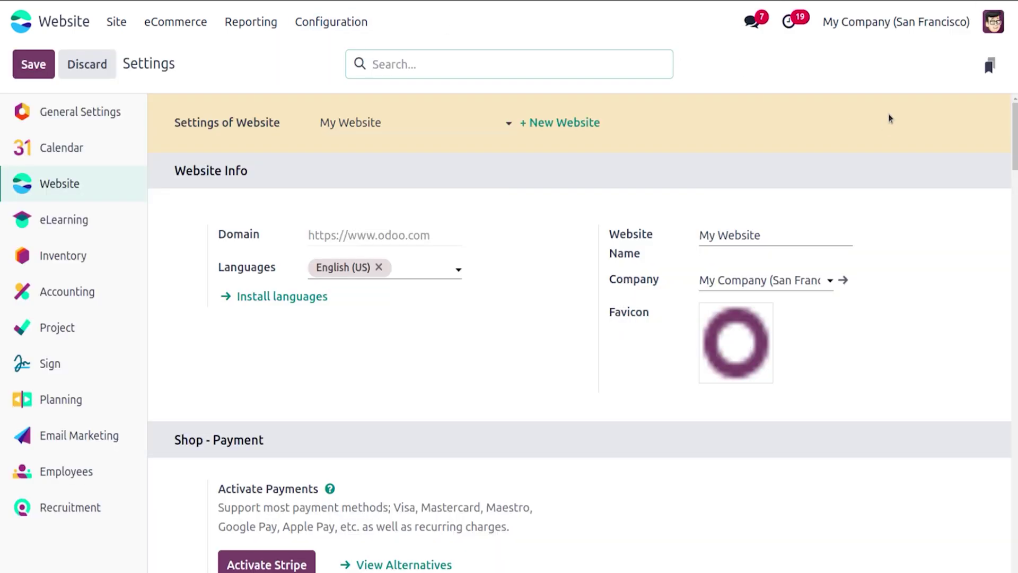
pyautogui.moveTo(1015, 139); pyautogui.dragTo(1015, 223)
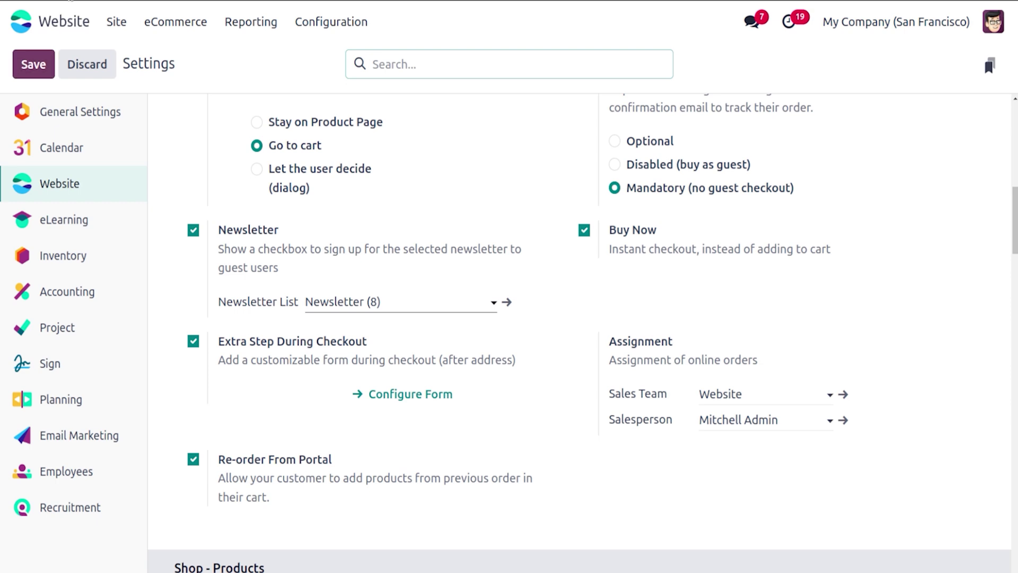
pyautogui.click(329, 21)
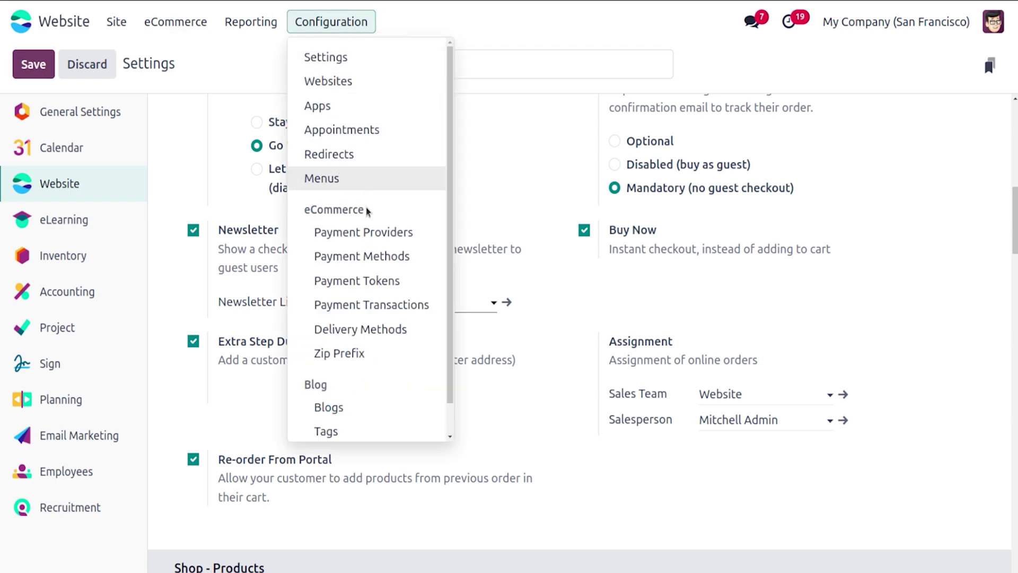
pyautogui.click(371, 231)
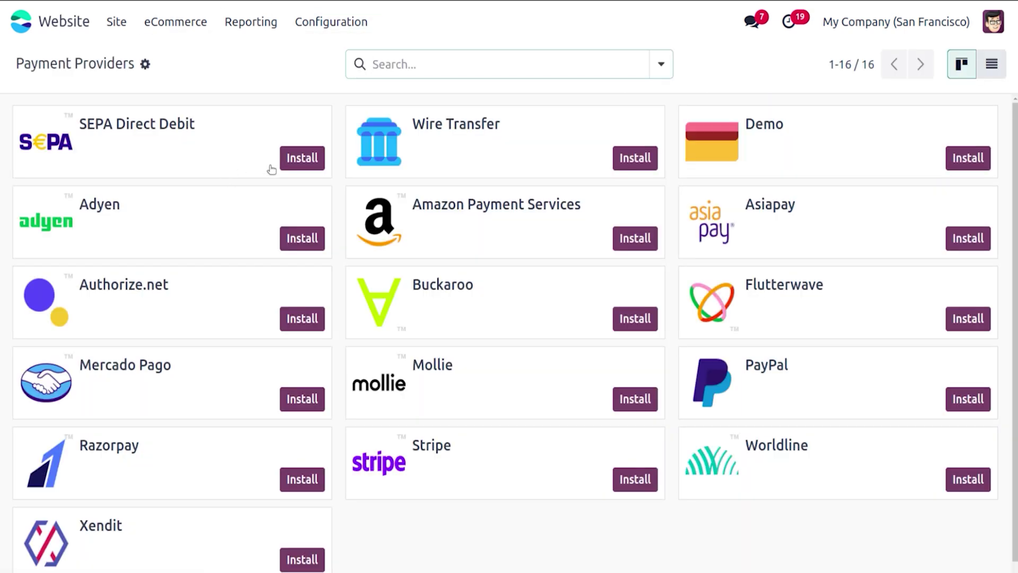
pyautogui.click(964, 156)
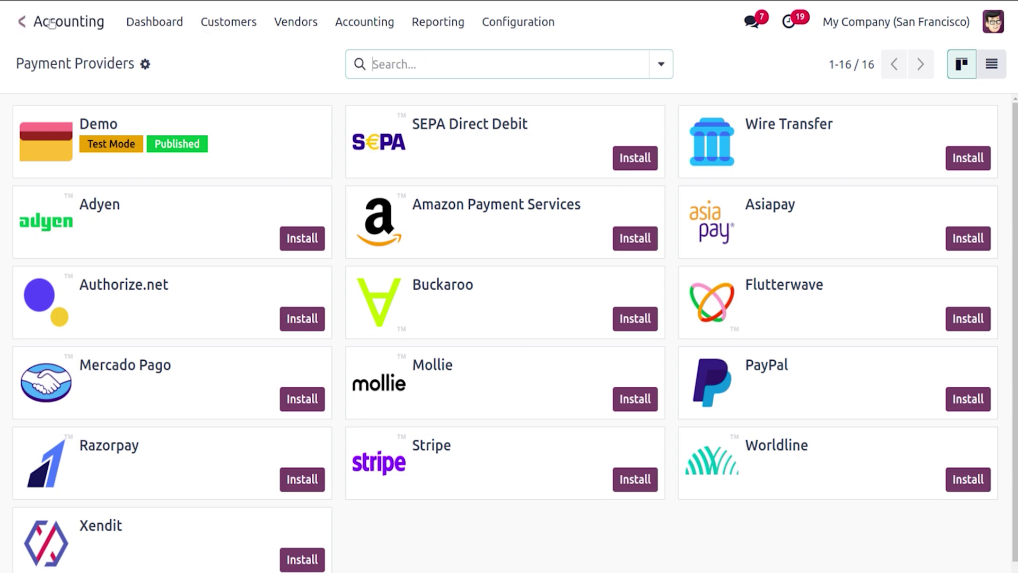
# Step: Open the Website app from the apps search and go to the Shop page
pyautogui.click(22, 21)
pyautogui.write('wre')
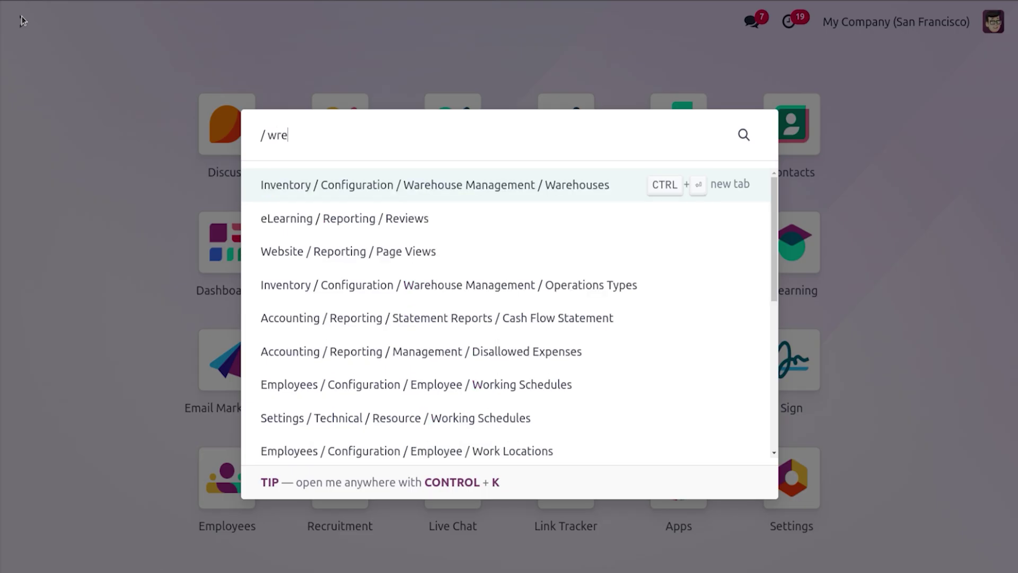
pyautogui.press('BackSpace')
pyautogui.write('e')
pyautogui.press('BackSpace')
pyautogui.press('BackSpace')
pyautogui.write('e')
pyautogui.press('Return')
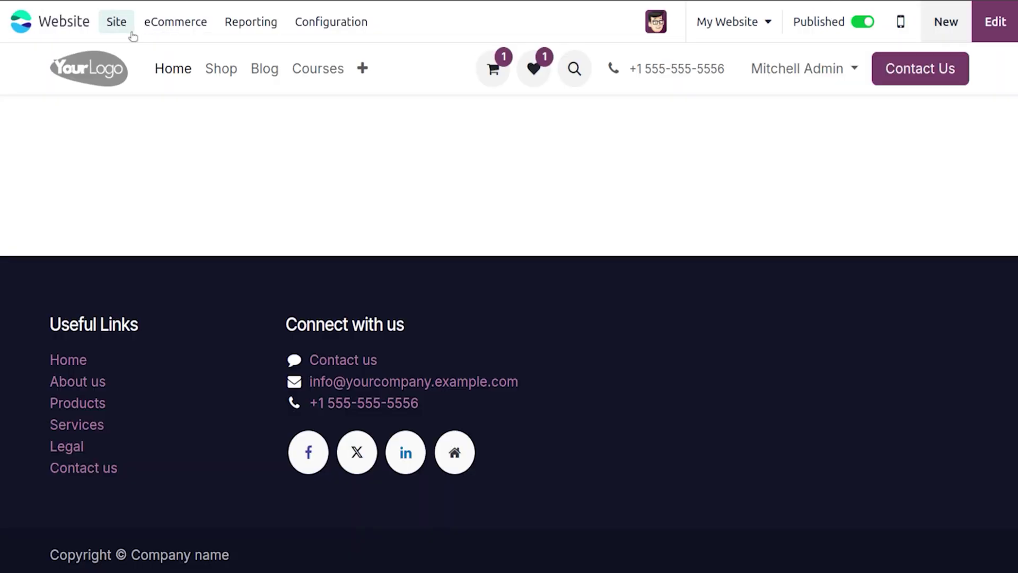
pyautogui.click(131, 33)
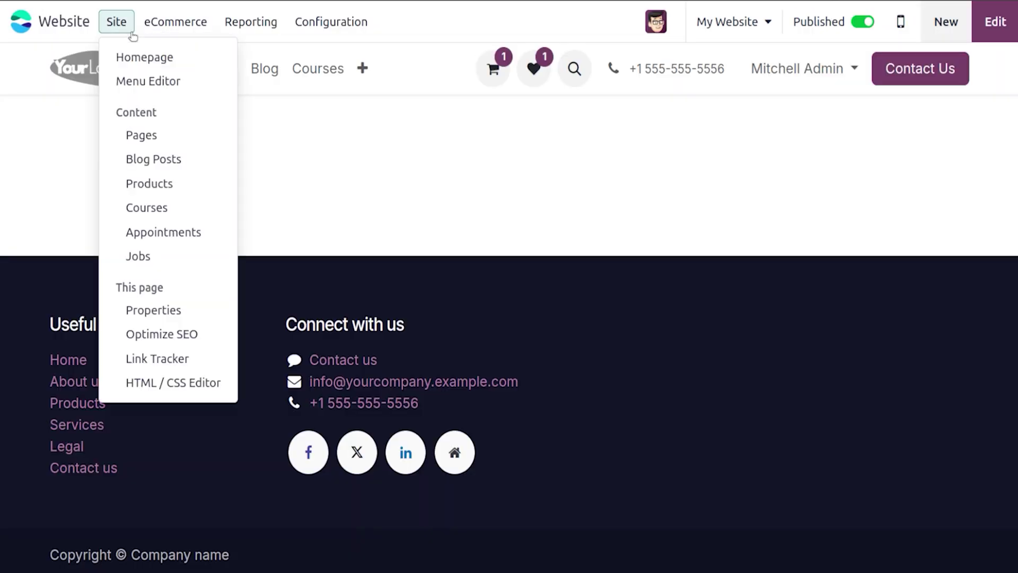
pyautogui.click(144, 59)
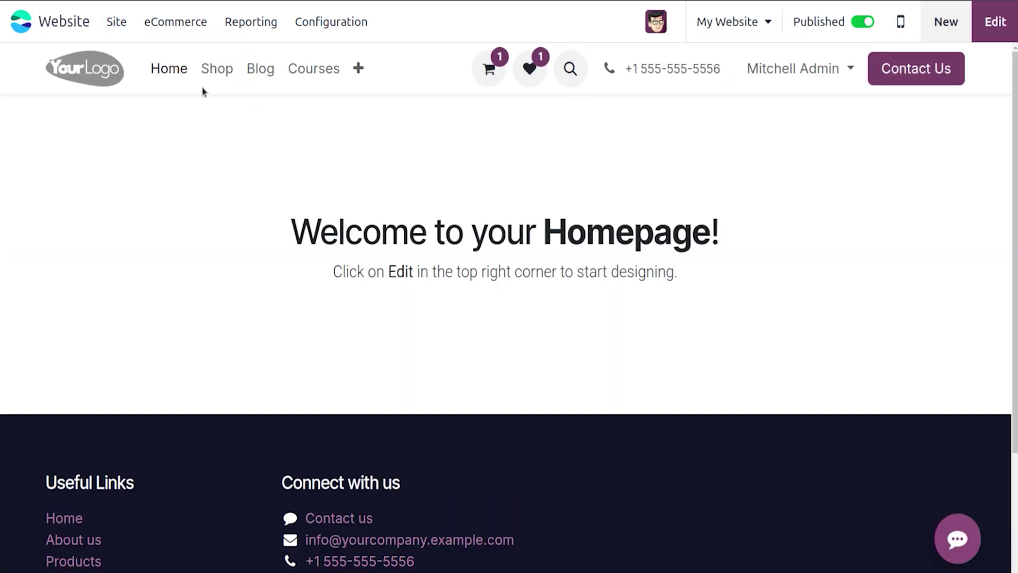
pyautogui.click(213, 75)
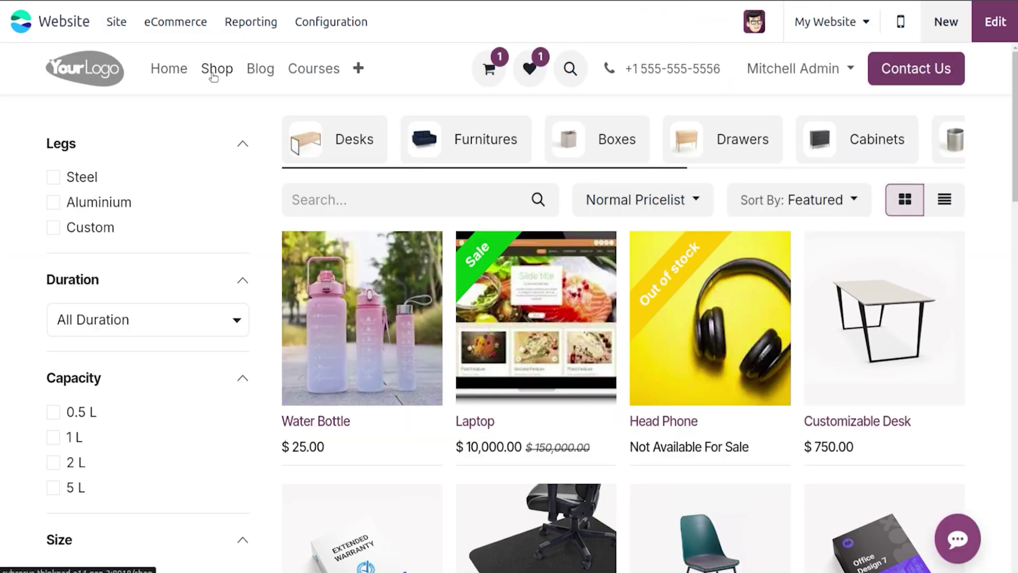
# Step: Edit the Shop page, browse Intro blocks for 'new', then close the dialog and save
pyautogui.click(995, 31)
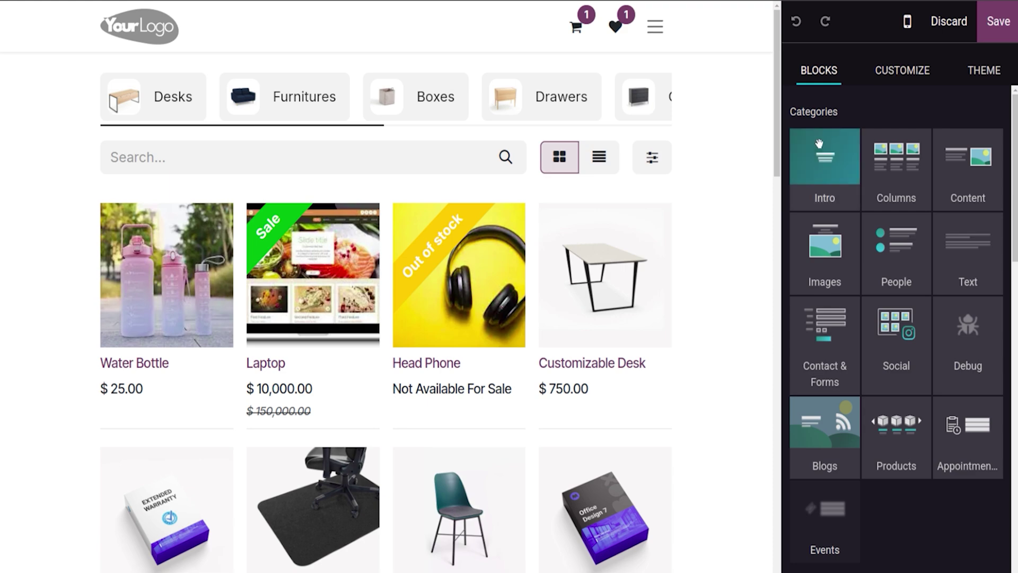
pyautogui.click(819, 150)
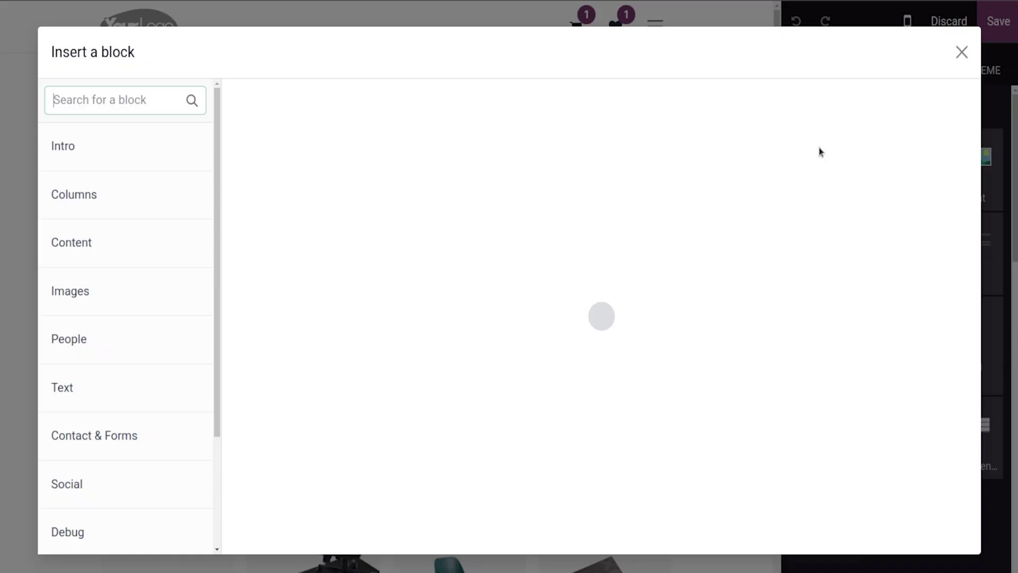
pyautogui.write('new')
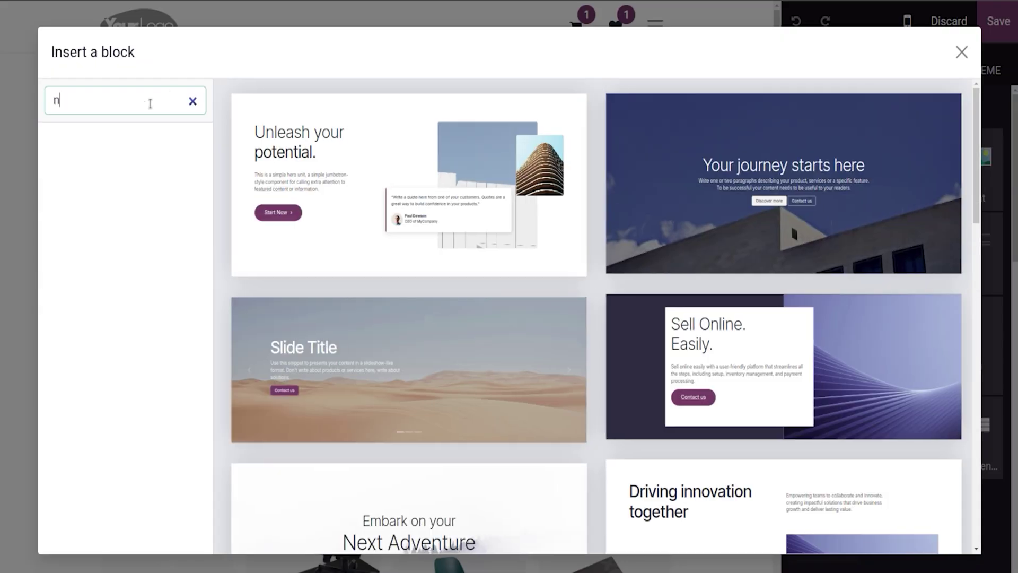
pyautogui.press('BackSpace')
pyautogui.press('BackSpace')
pyautogui.press('BackSpace')
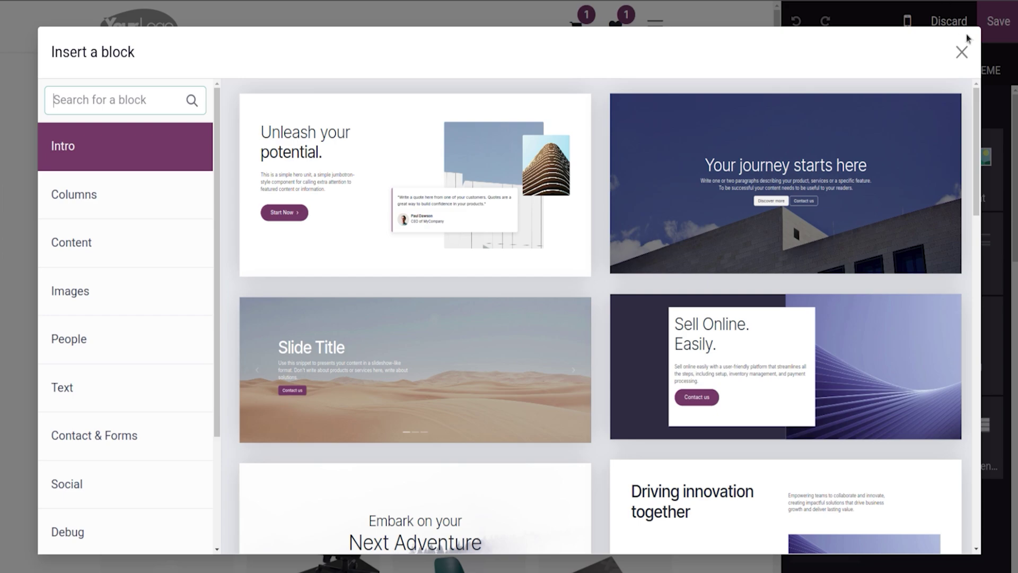
pyautogui.click(961, 52)
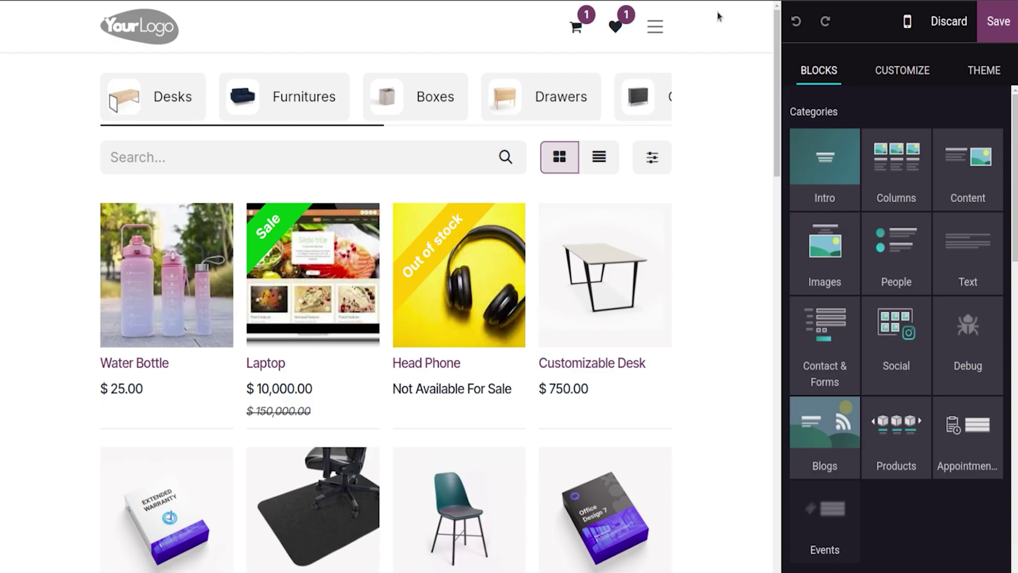
pyautogui.click(1012, 38)
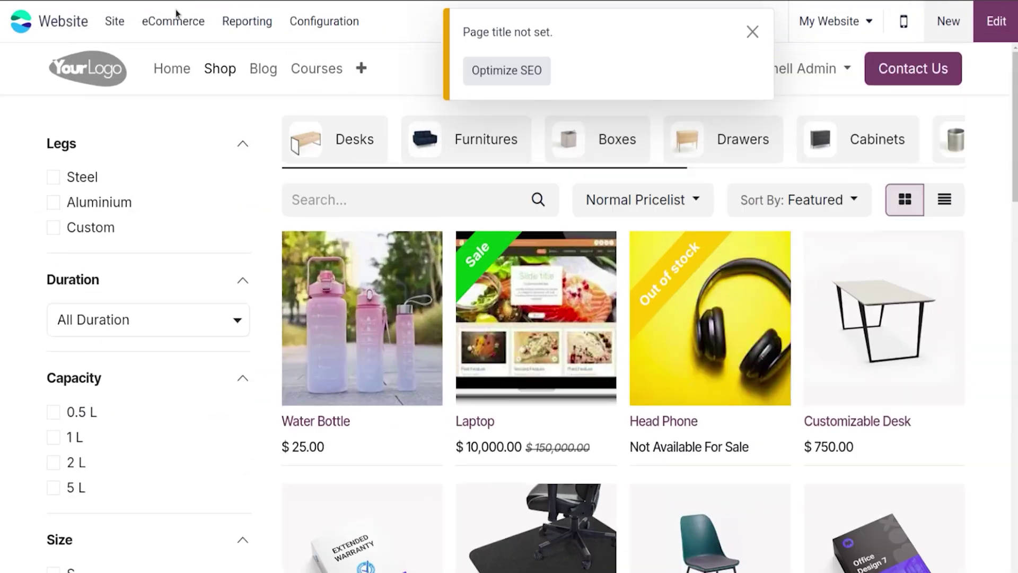
pyautogui.click(321, 22)
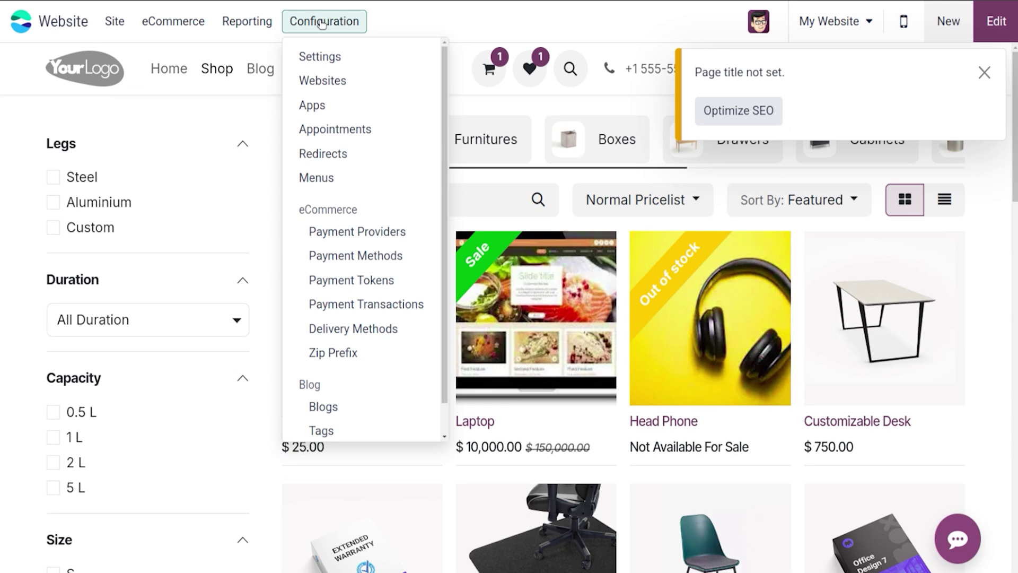
# Step: Under Shop - Checkout Process, pick Interested in List Promotions as Newsletter List and save
pyautogui.click(321, 54)
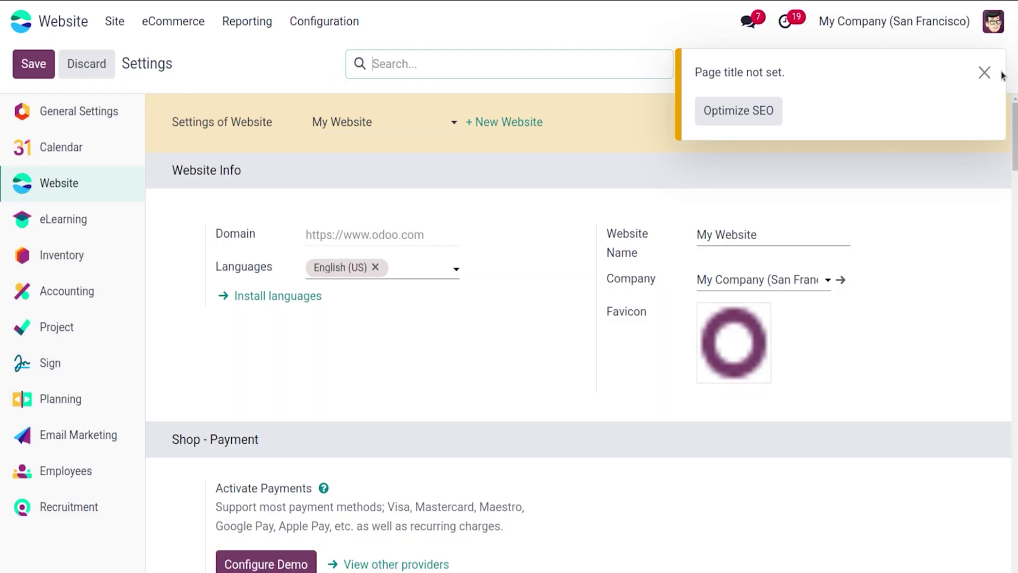
pyautogui.click(984, 72)
pyautogui.scroll(-8, 990, 64)
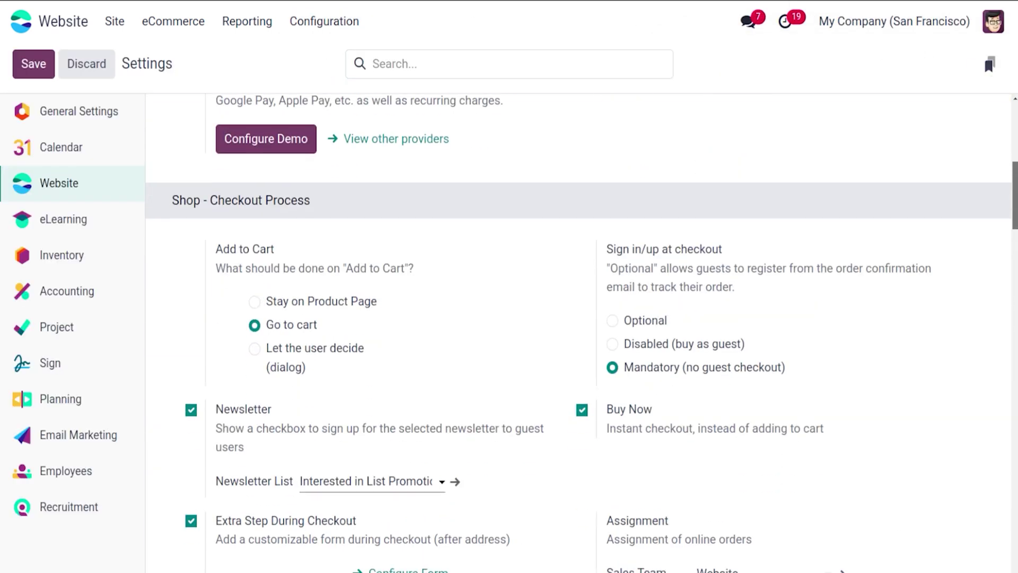
pyautogui.moveTo(1016, 195); pyautogui.dragTo(1016, 218)
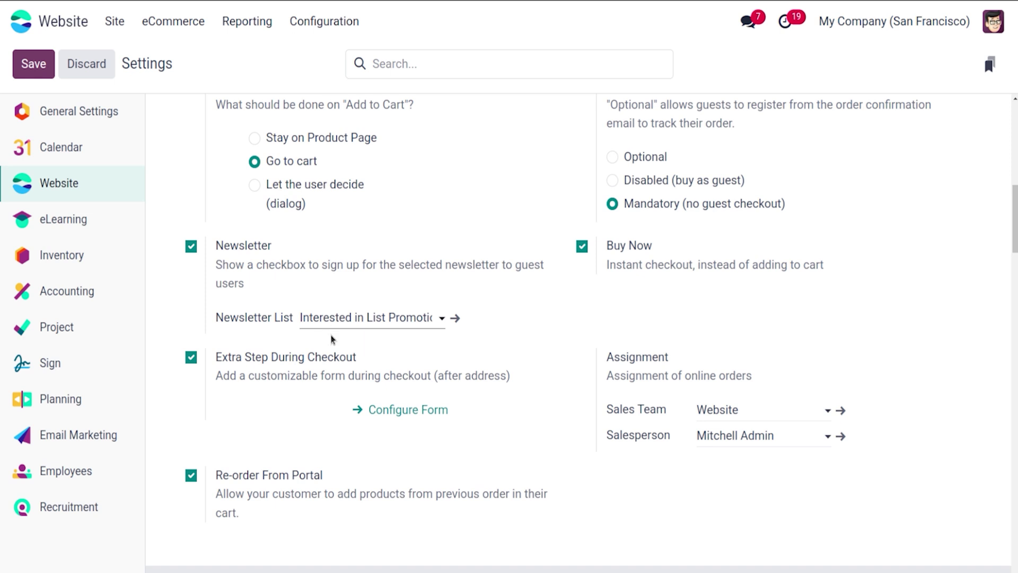
pyautogui.click(343, 322)
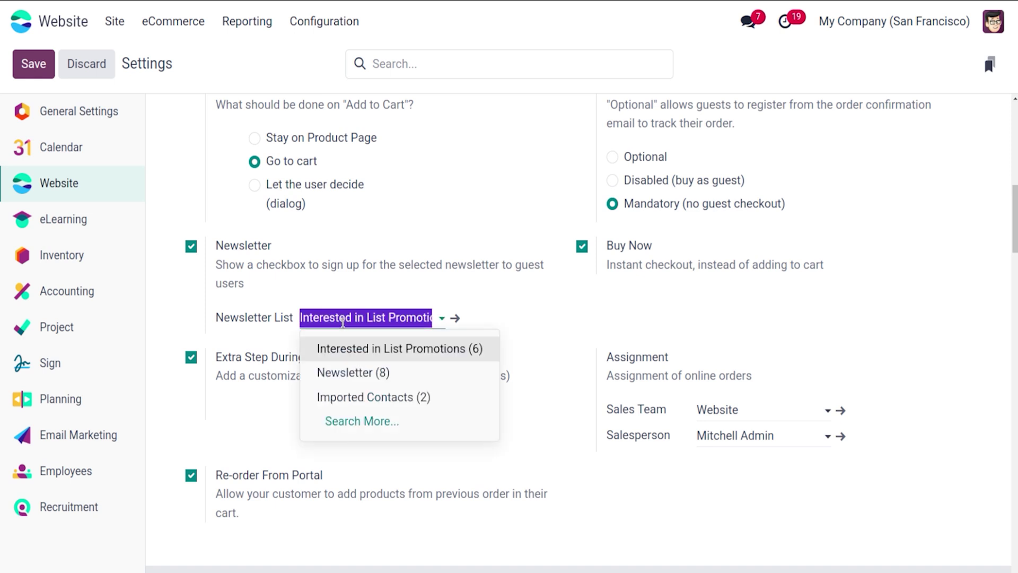
pyautogui.click(373, 354)
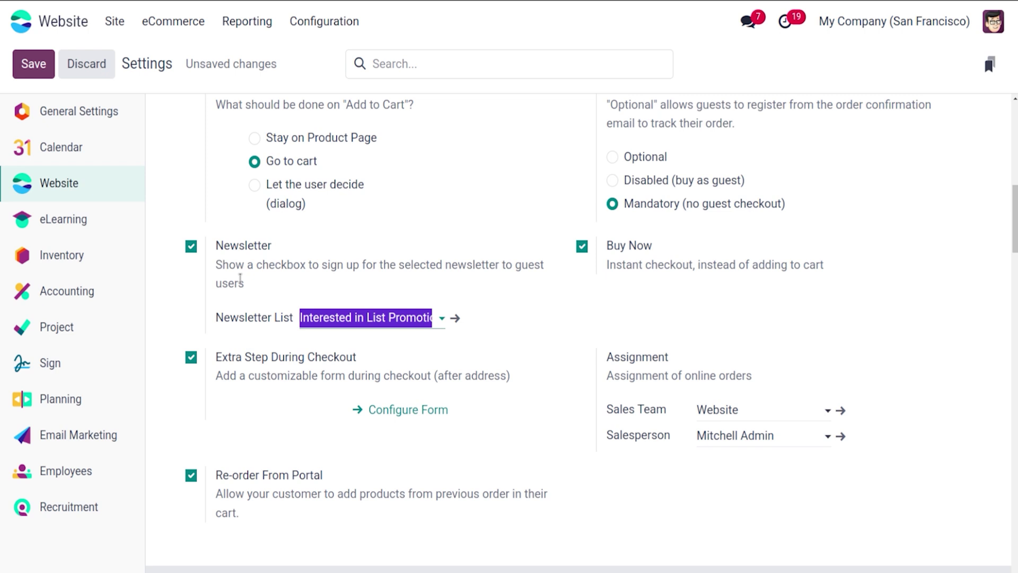
pyautogui.click(36, 64)
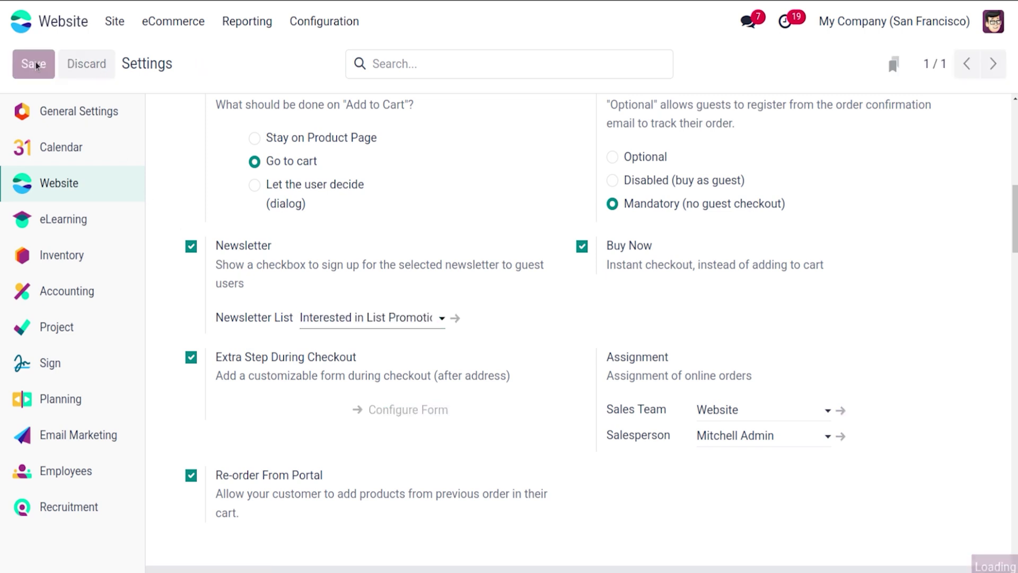
pyautogui.click(114, 32)
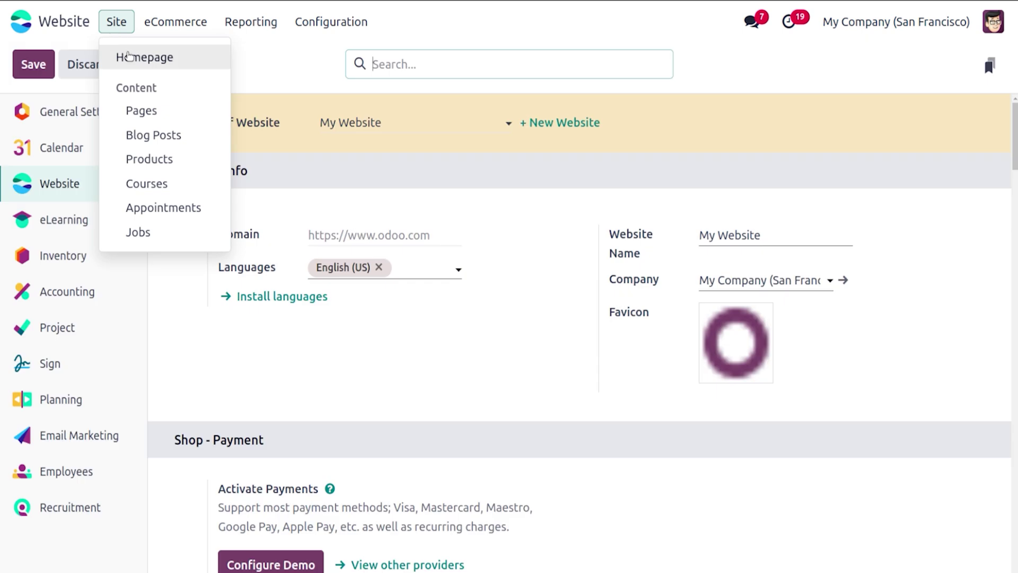
# Step: Edit the homepage and insert the newsletter block found by searching Intro blocks for 'new'
pyautogui.click(129, 55)
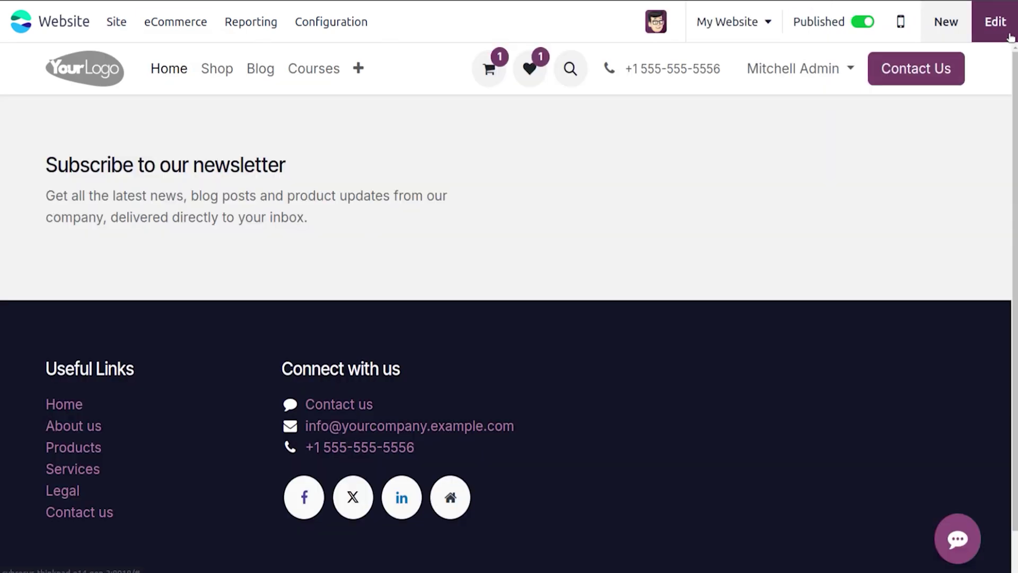
pyautogui.click(1009, 35)
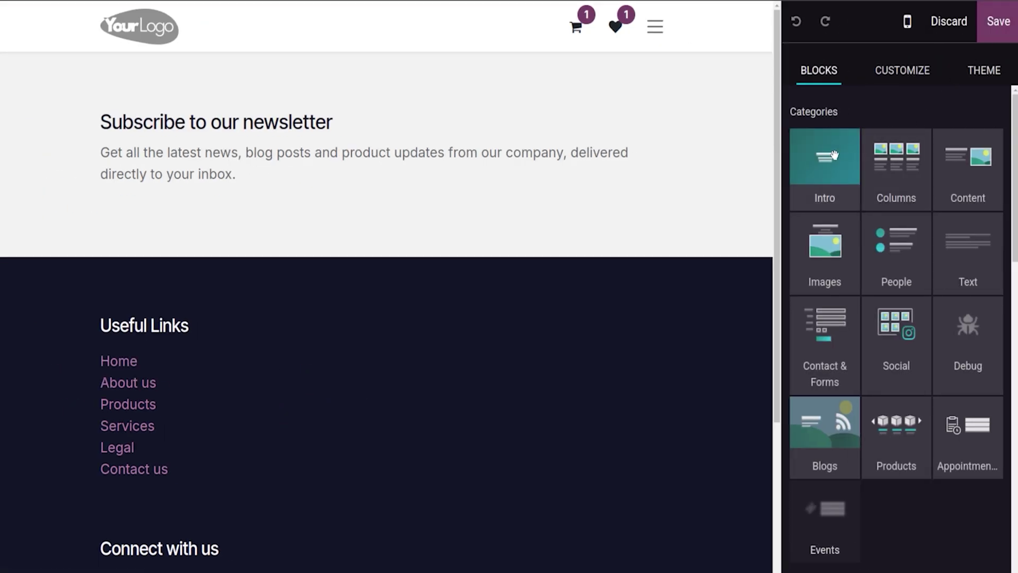
pyautogui.click(834, 155)
pyautogui.write('new')
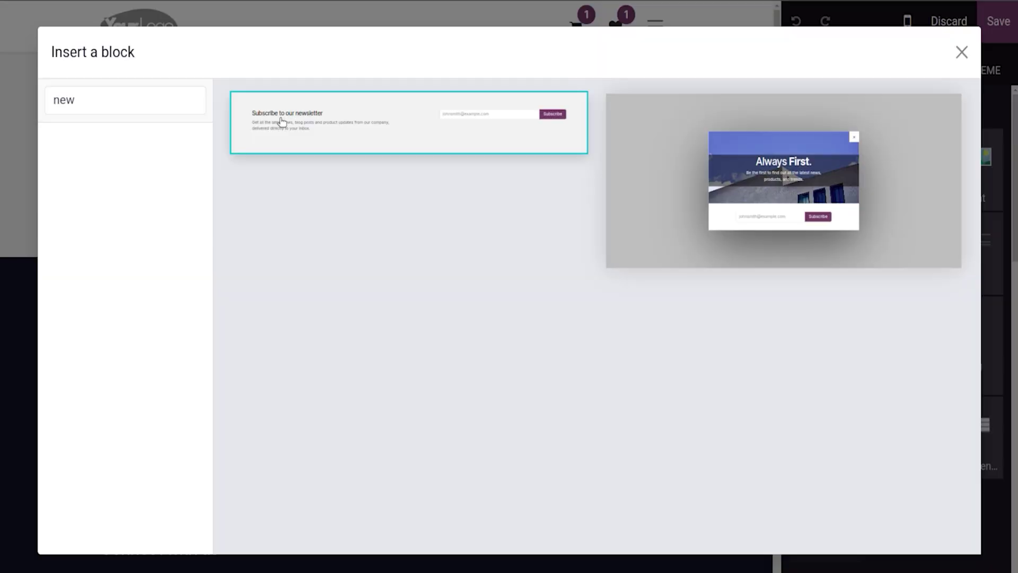
pyautogui.click(282, 122)
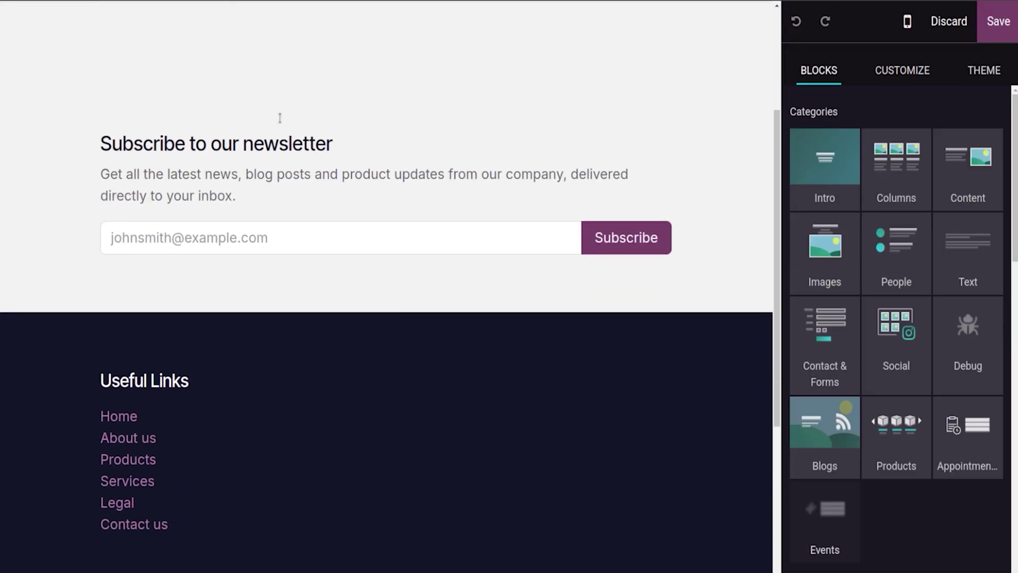
# Step: Set the block's Newsletter to Interested in List Promotions and save the homepage
pyautogui.doubleClick(612, 210)
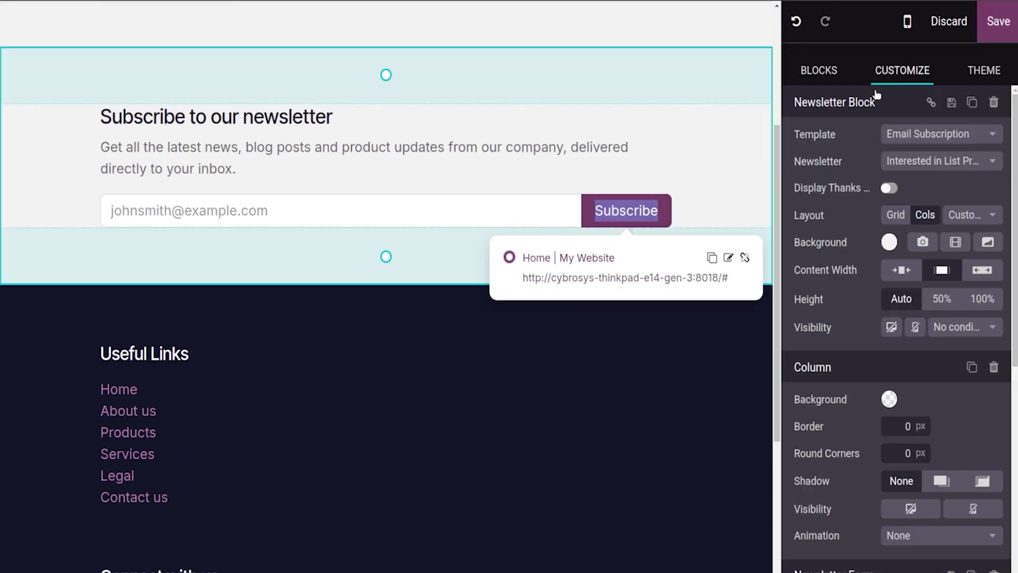
pyautogui.click(922, 157)
pyautogui.click(914, 189)
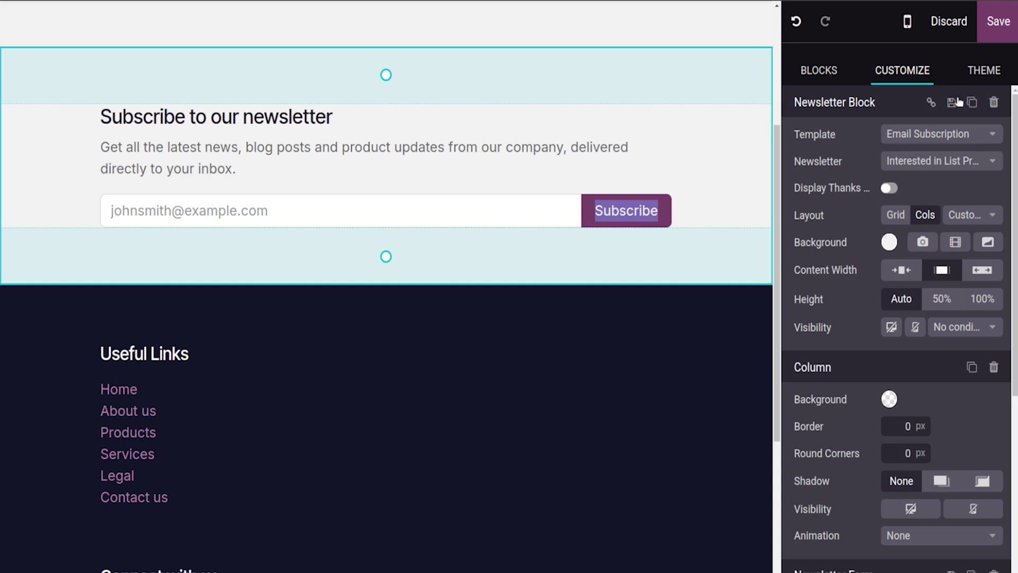
pyautogui.click(996, 22)
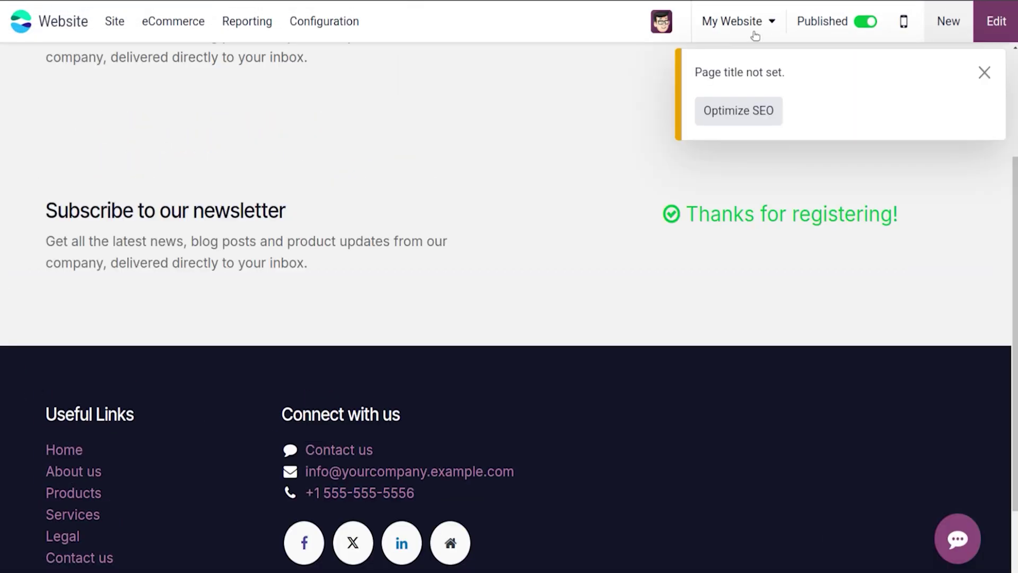
pyautogui.click(984, 73)
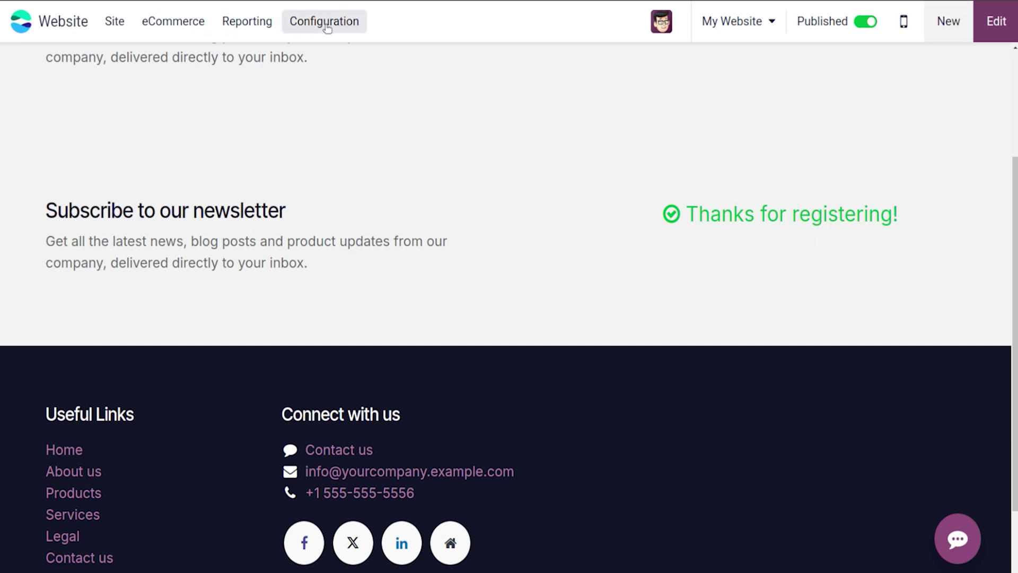
# Step: Go to the Shop, open the Water Bottle page, then view the cart's order overview
pyautogui.click(115, 21)
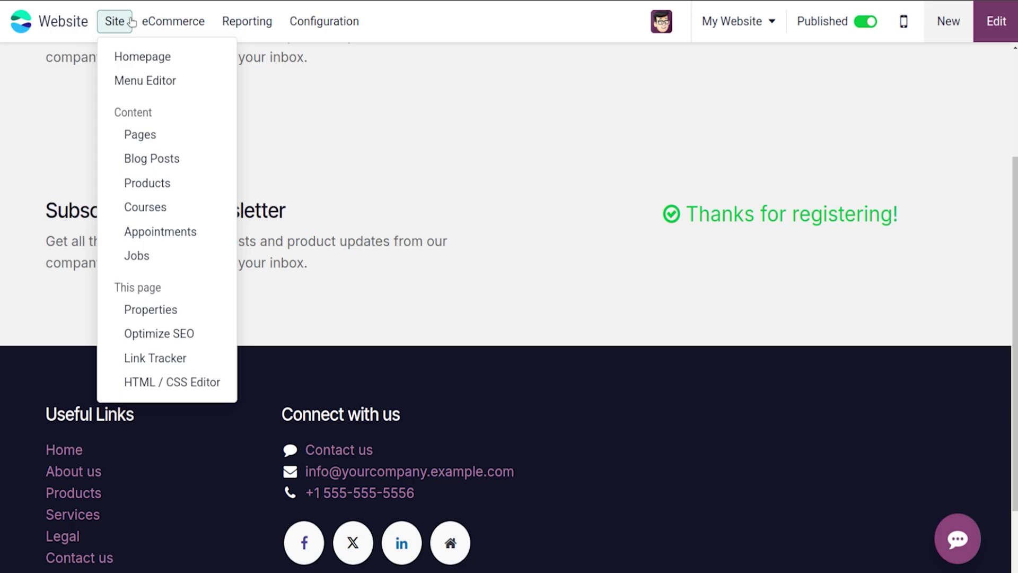
pyautogui.click(142, 58)
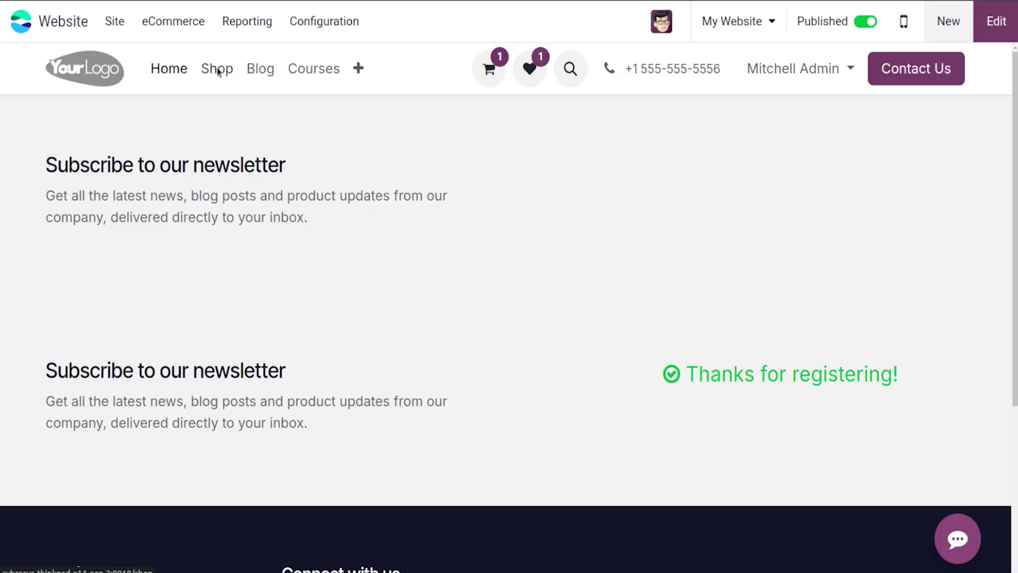
pyautogui.click(218, 70)
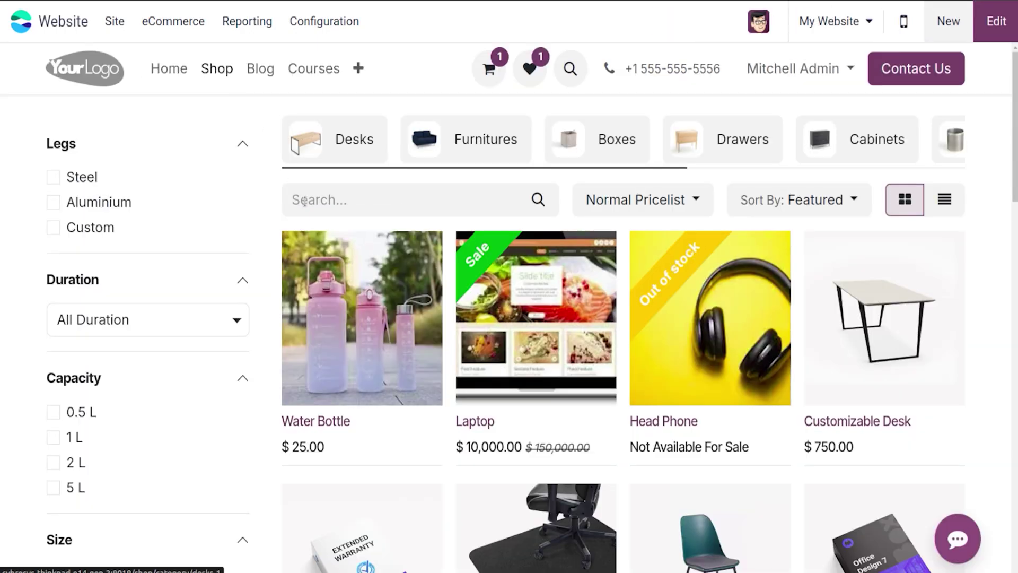
pyautogui.click(334, 256)
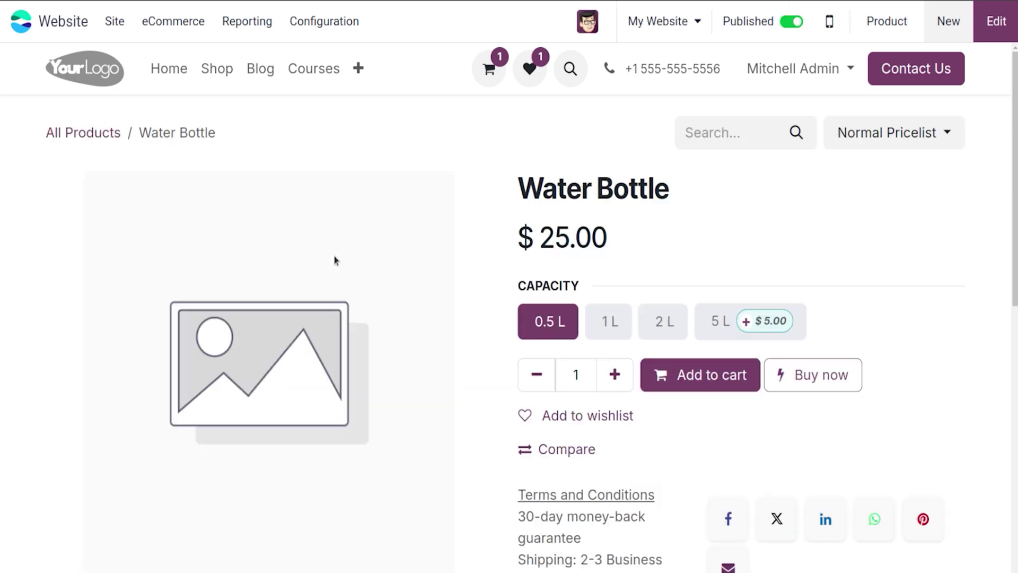
pyautogui.click(498, 78)
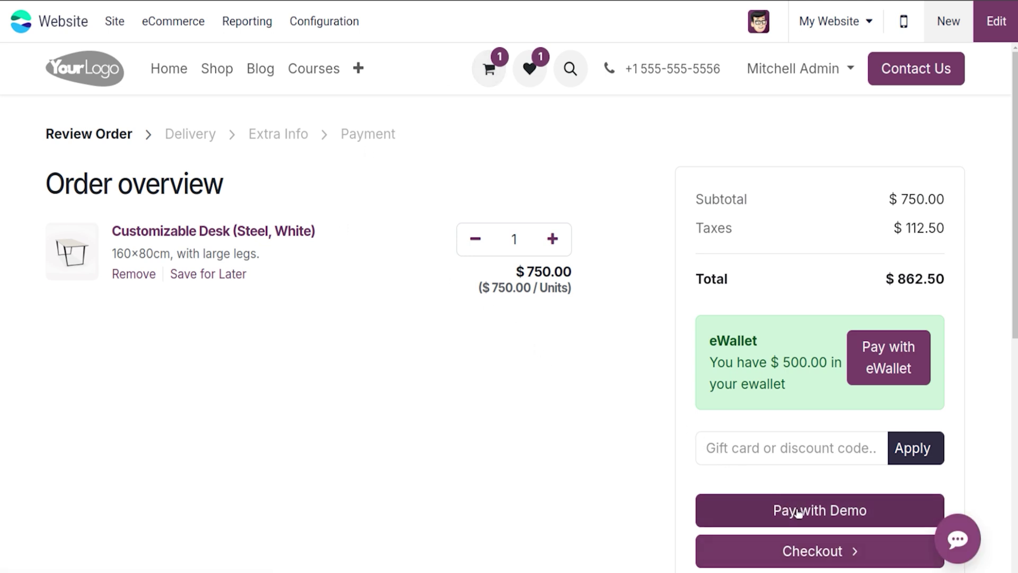
# Step: Confirm delivery, set Your Reference to 'Order', fill in the feedback, and continue to payment
pyautogui.click(796, 551)
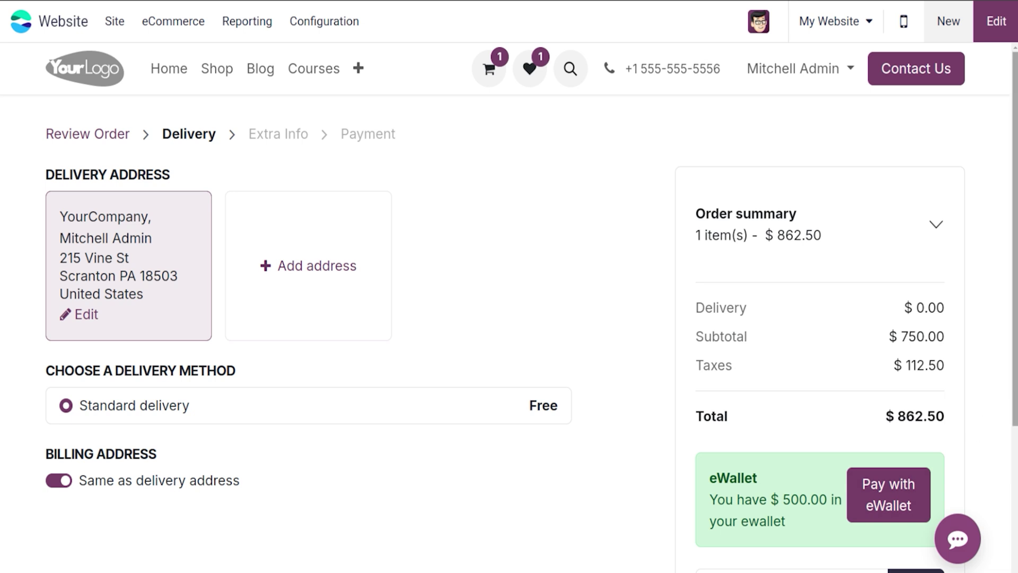
pyautogui.moveTo(1015, 222); pyautogui.dragTo(1015, 281)
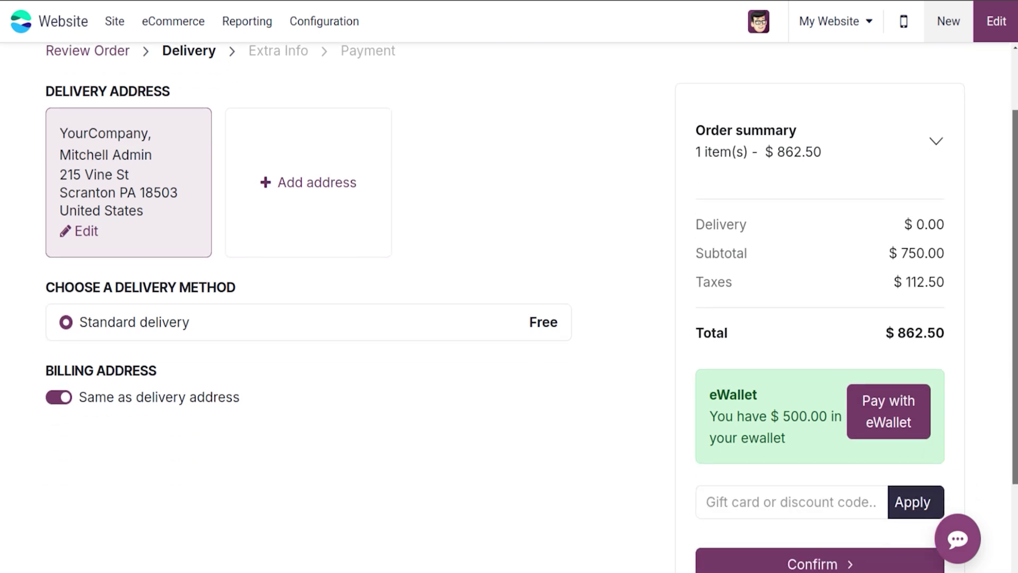
pyautogui.click(854, 555)
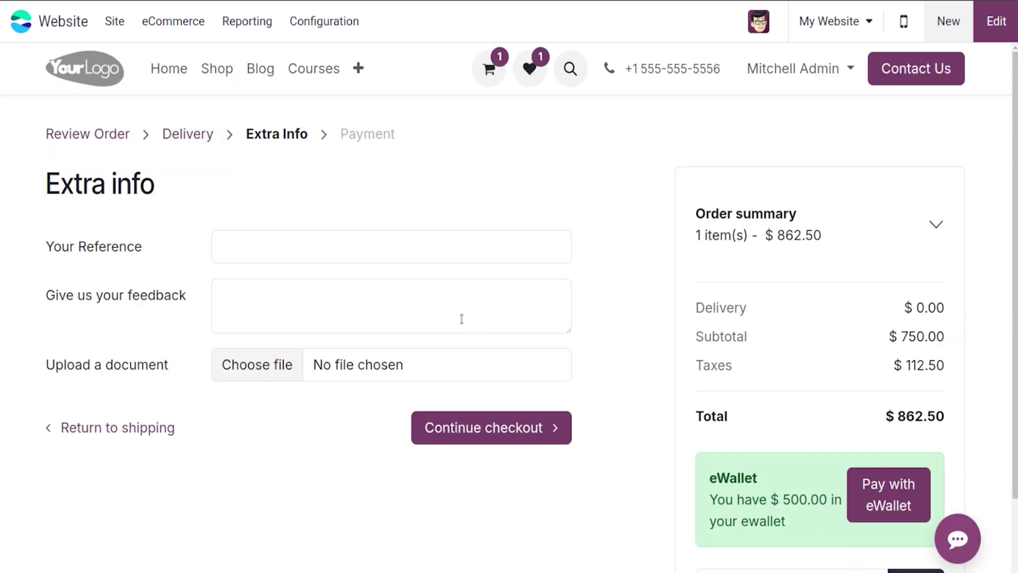
pyautogui.click(292, 246)
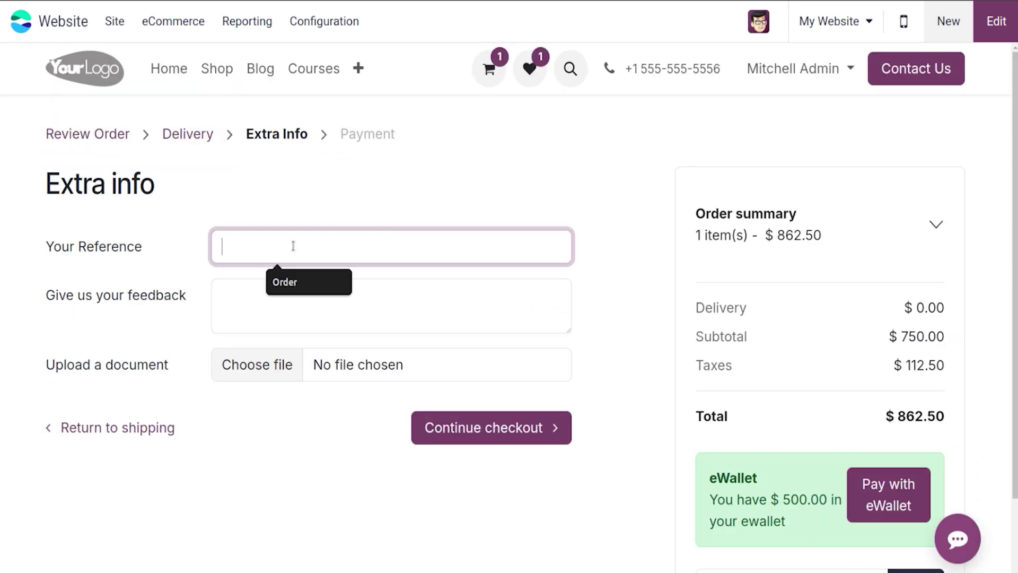
pyautogui.click(301, 281)
pyautogui.click(298, 317)
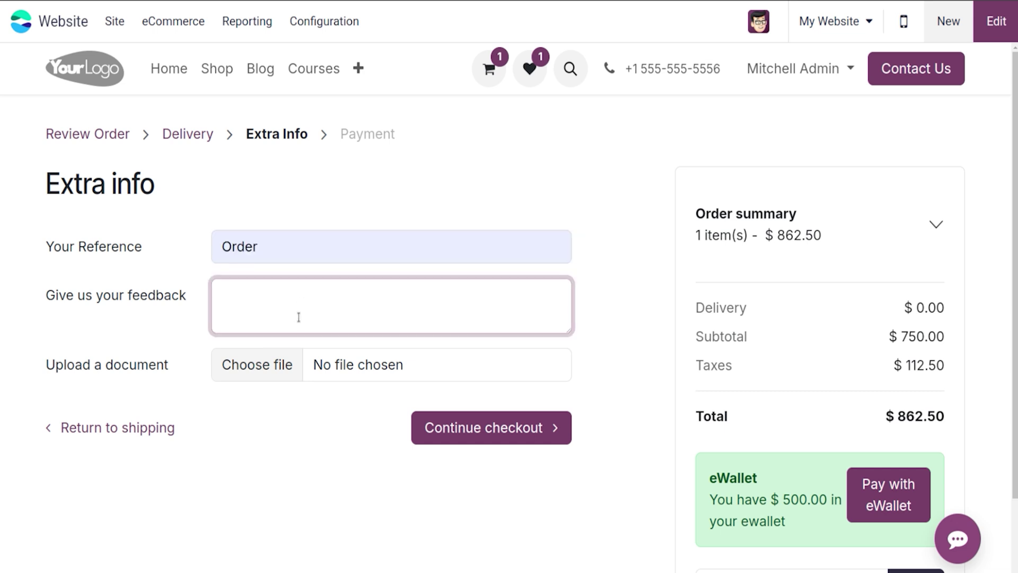
pyautogui.write('gid')
pyautogui.press('BackSpace')
pyautogui.press('BackSpace')
pyautogui.write('ood')
pyautogui.click(434, 430)
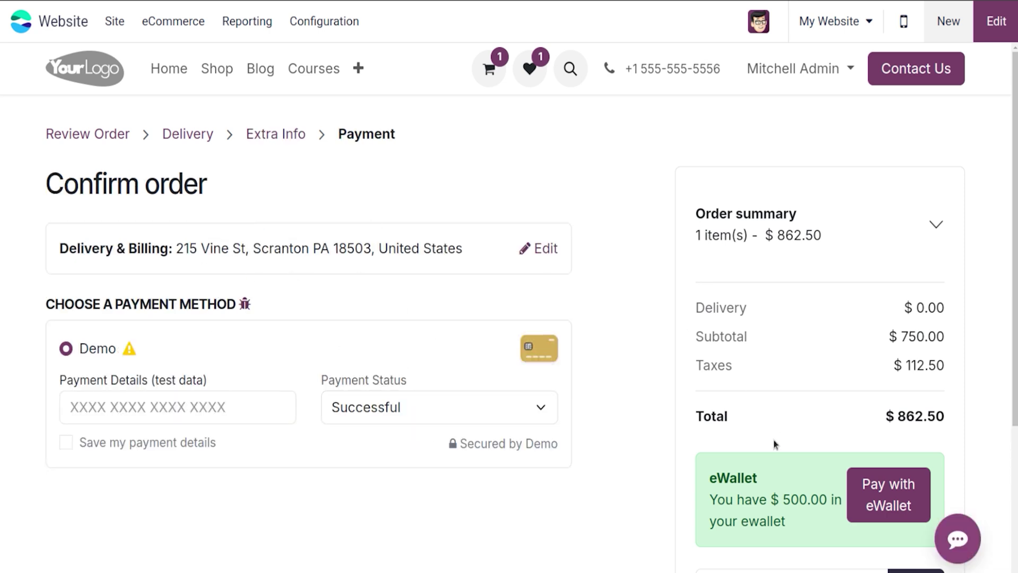
# Step: Pay for the $862.50 order and select order number S00042 on the confirmation page
pyautogui.scroll(-2, 997, 427)
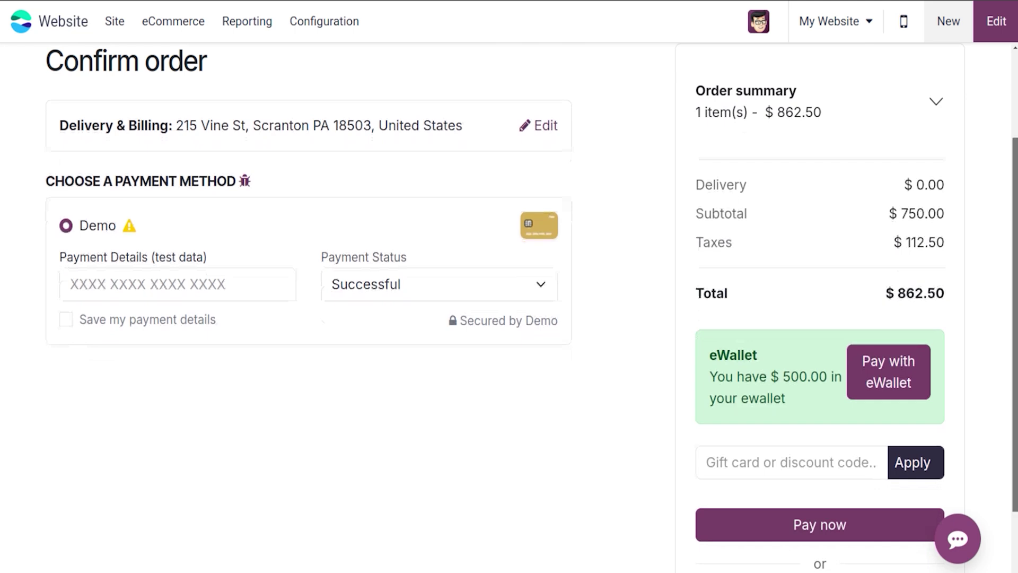
pyautogui.click(842, 535)
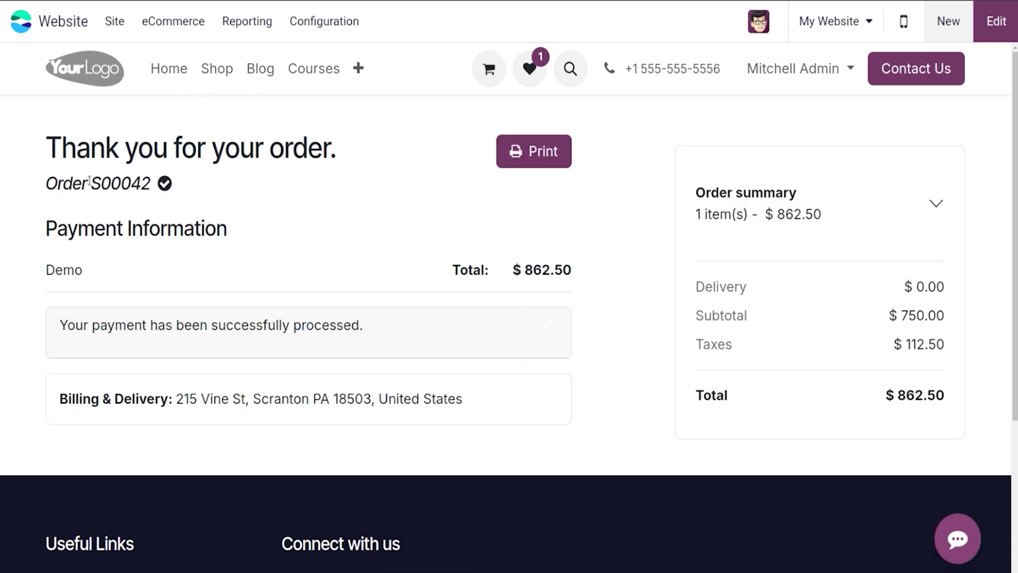
pyautogui.moveTo(91, 183); pyautogui.dragTo(154, 184)
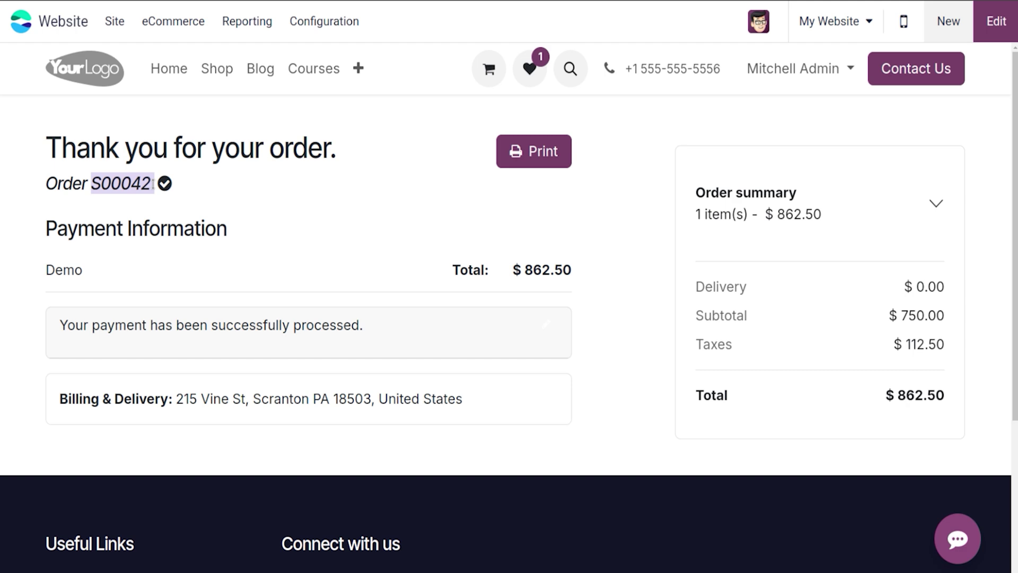
# Step: Open the eCommerce Orders list and dismiss the activity popup for S00042
pyautogui.click(175, 22)
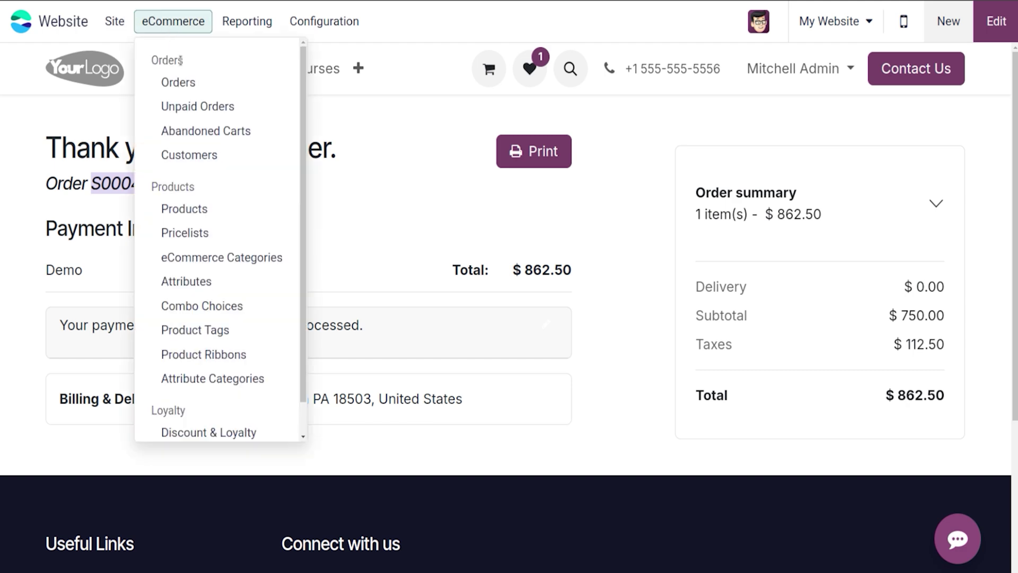
pyautogui.click(185, 83)
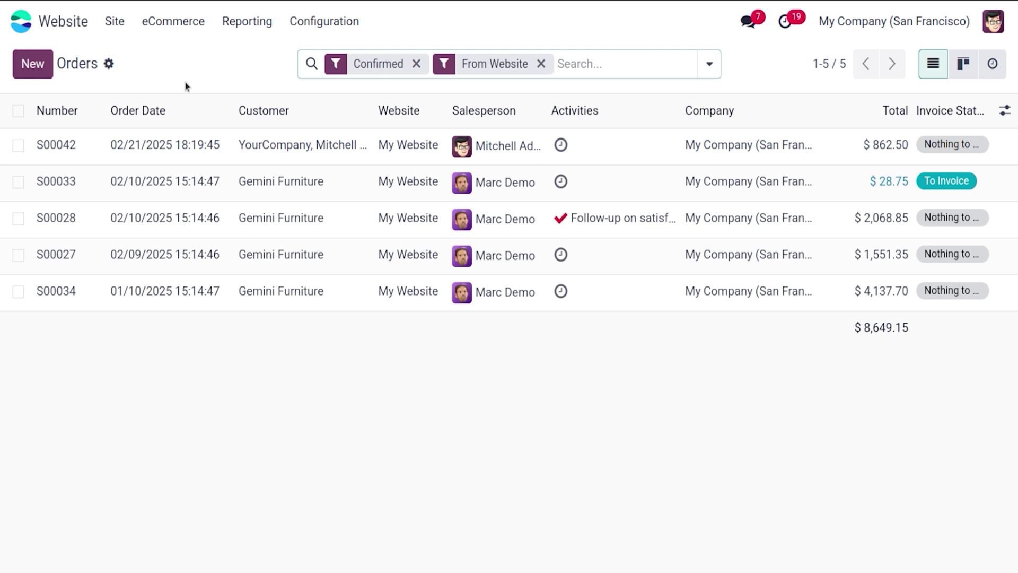
pyautogui.click(560, 145)
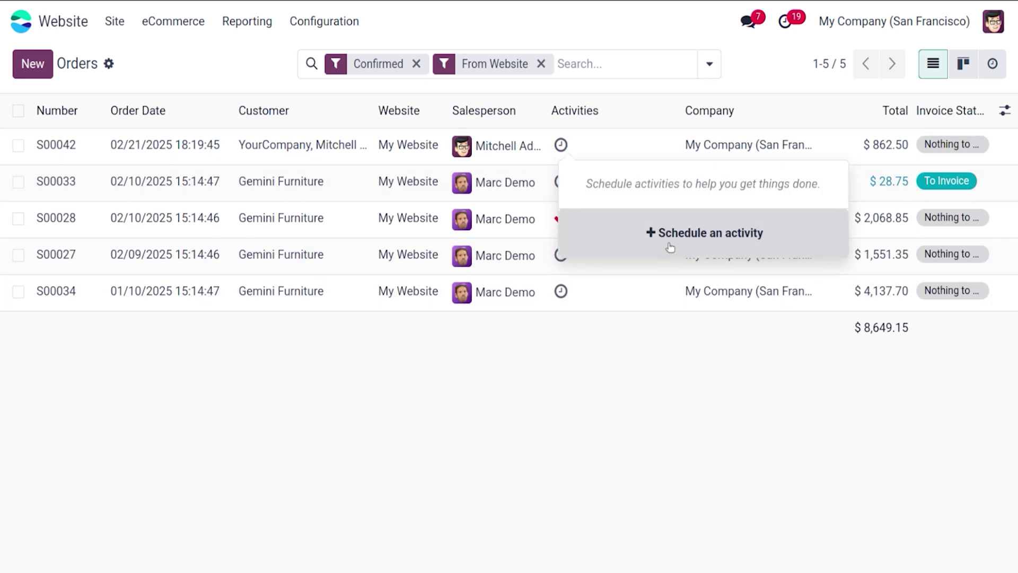
pyautogui.click(667, 406)
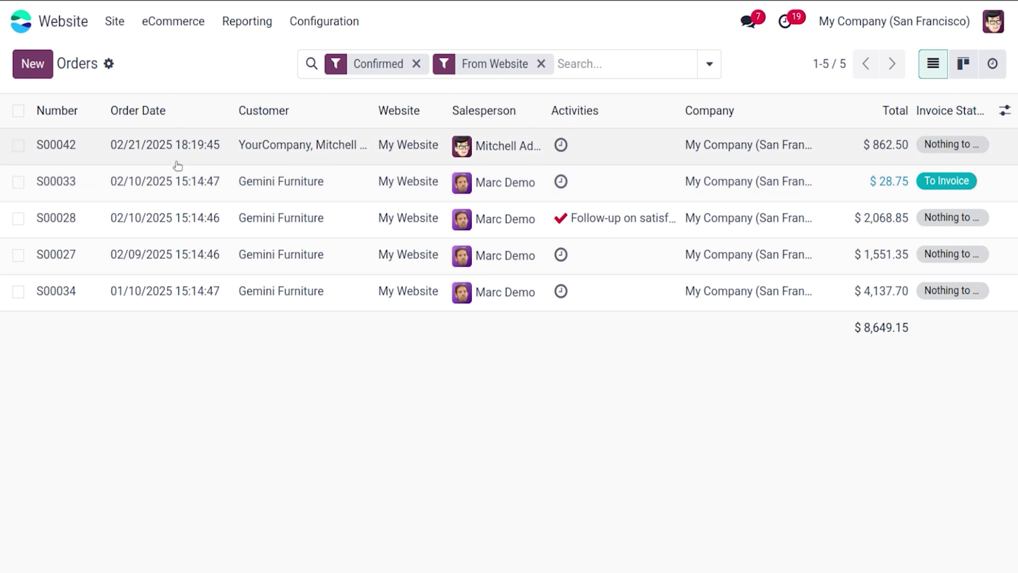
# Step: Open order S00042, review its Other Info tab, and return to the Orders list
pyautogui.click(177, 166)
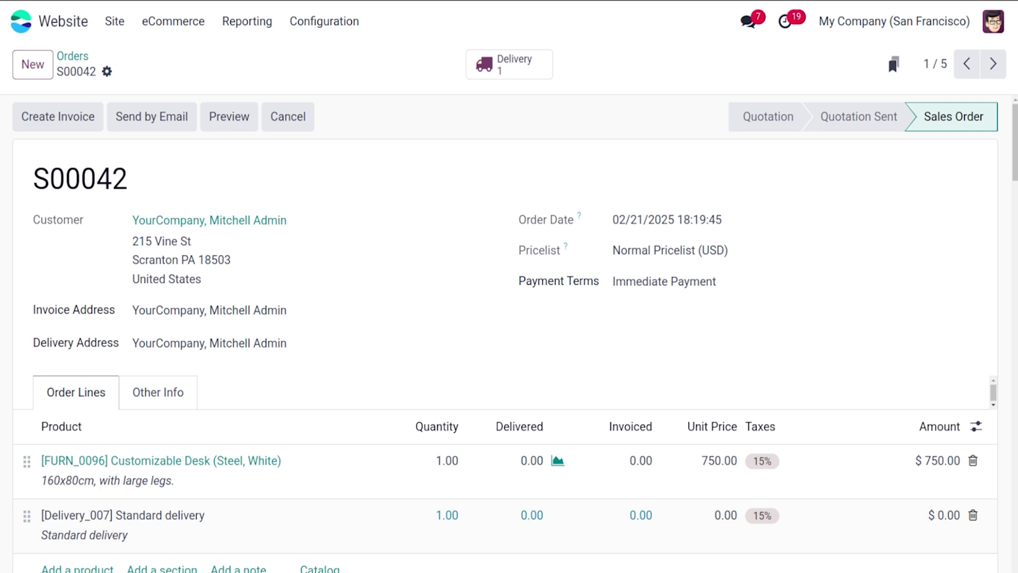
pyautogui.moveTo(1015, 159)
pyautogui.mouseDown()
pyautogui.moveTo(1016, 205)
pyautogui.moveTo(1015, 154)
pyautogui.mouseUp()
pyautogui.click(143, 392)
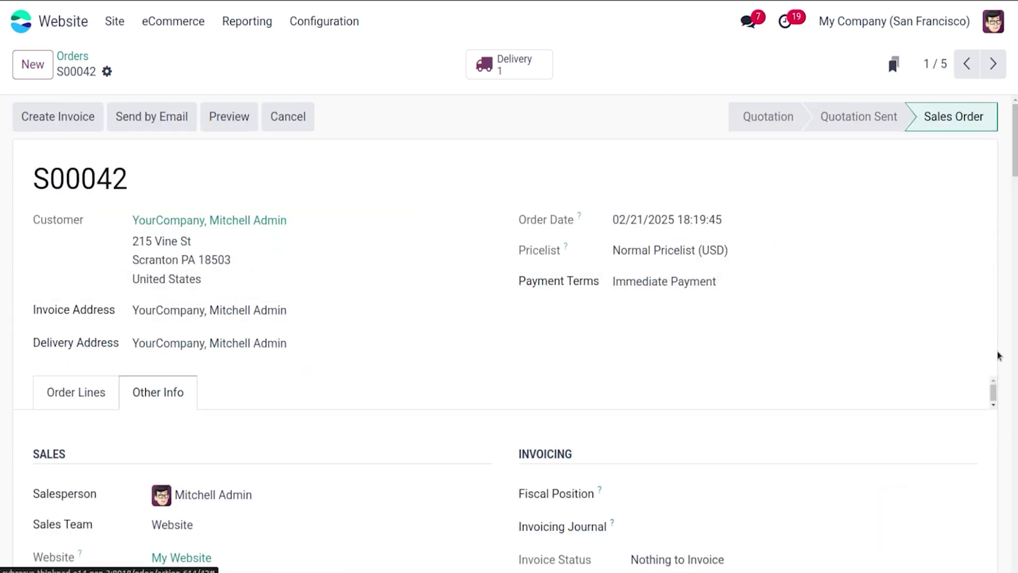
pyautogui.moveTo(1010, 164); pyautogui.dragTo(1010, 191)
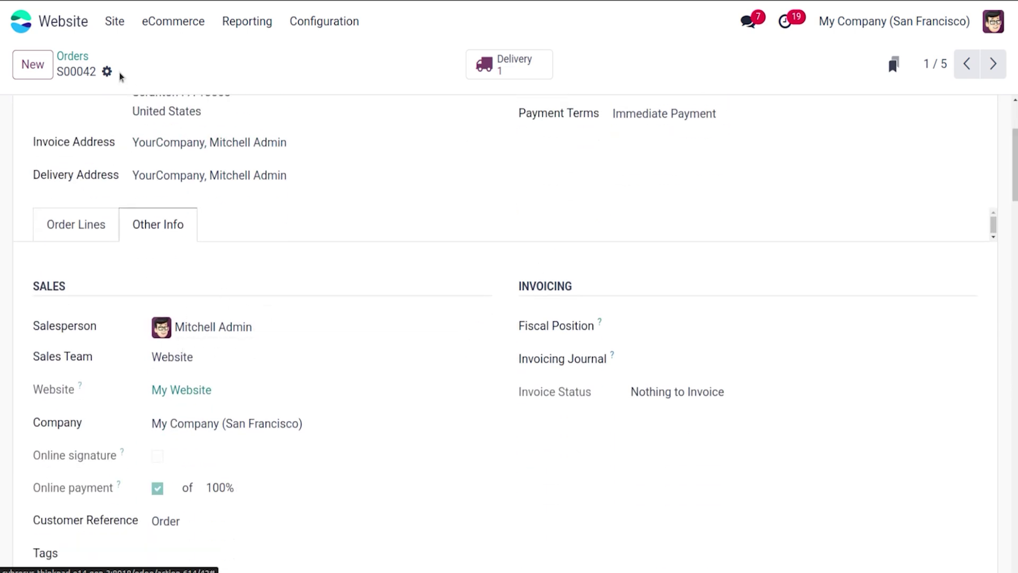
pyautogui.click(73, 56)
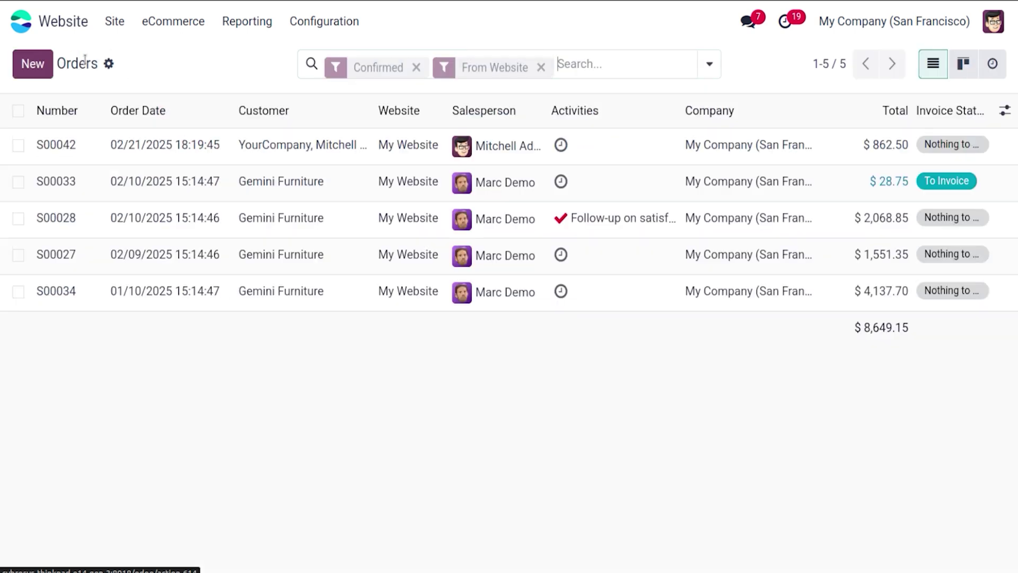
# Step: In the website settings' Delivery section, enable Click & Collect and Mondial Relay, then save
pyautogui.click(321, 31)
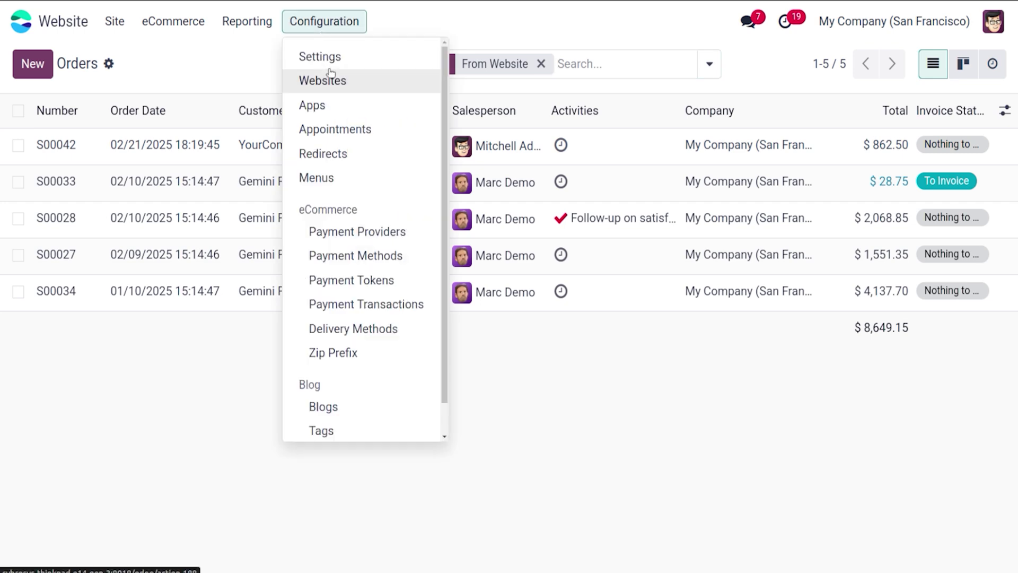
pyautogui.click(324, 57)
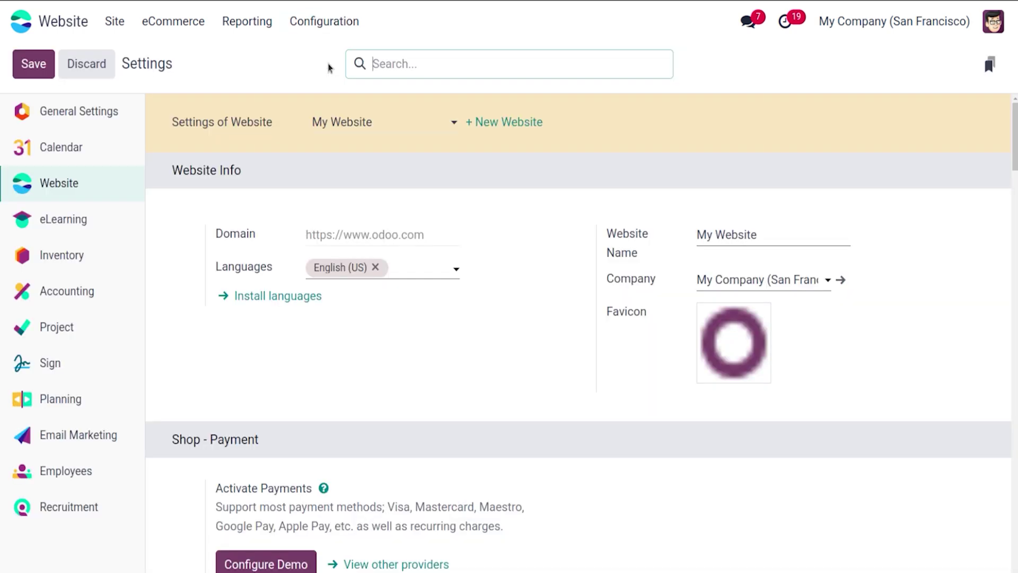
pyautogui.scroll(-8, 1015, 133)
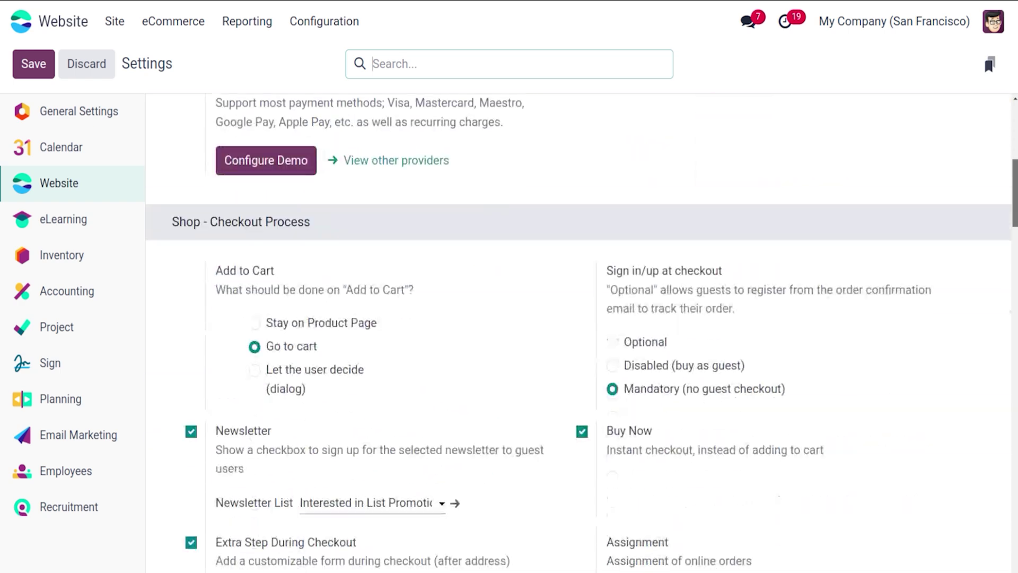
pyautogui.scroll(-1, 578, 329)
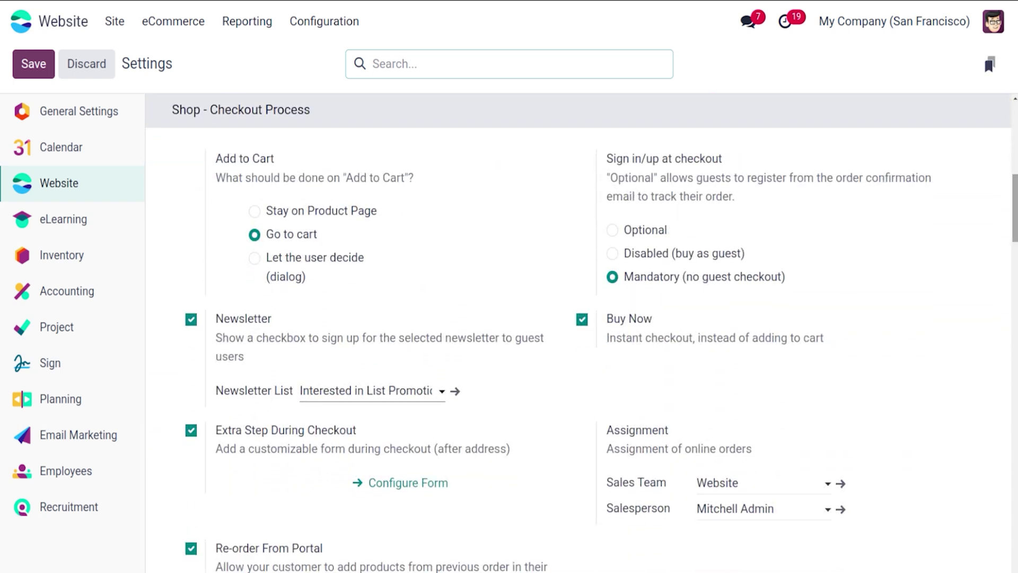
pyautogui.scroll(-9, 578, 328)
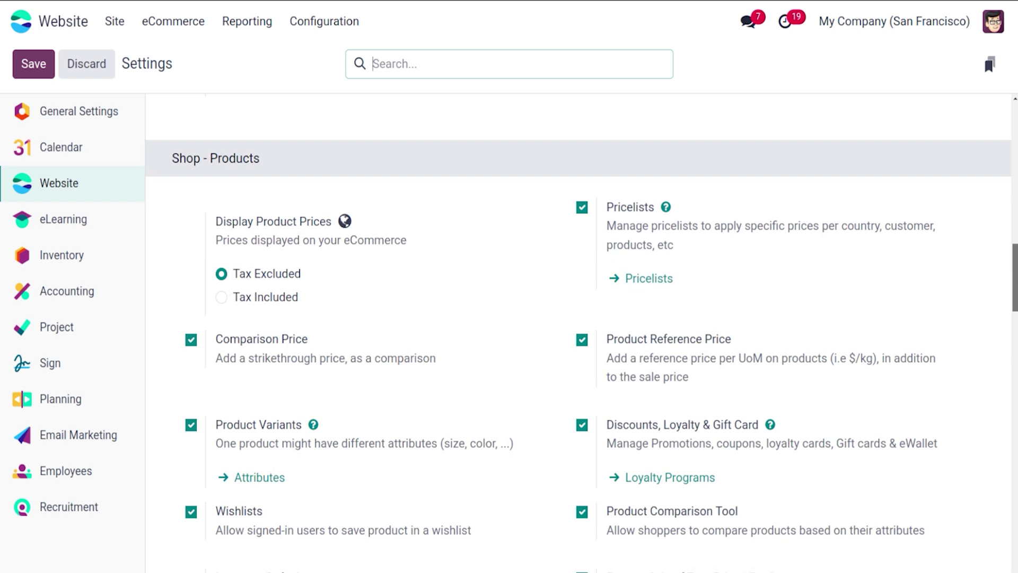
pyautogui.scroll(-10, 578, 329)
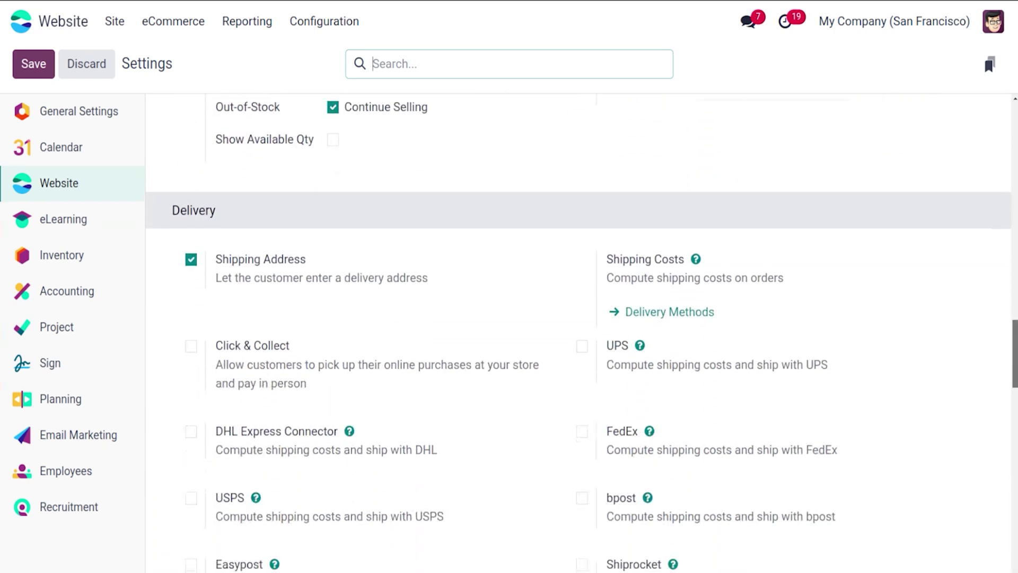
pyautogui.scroll(-1, 578, 329)
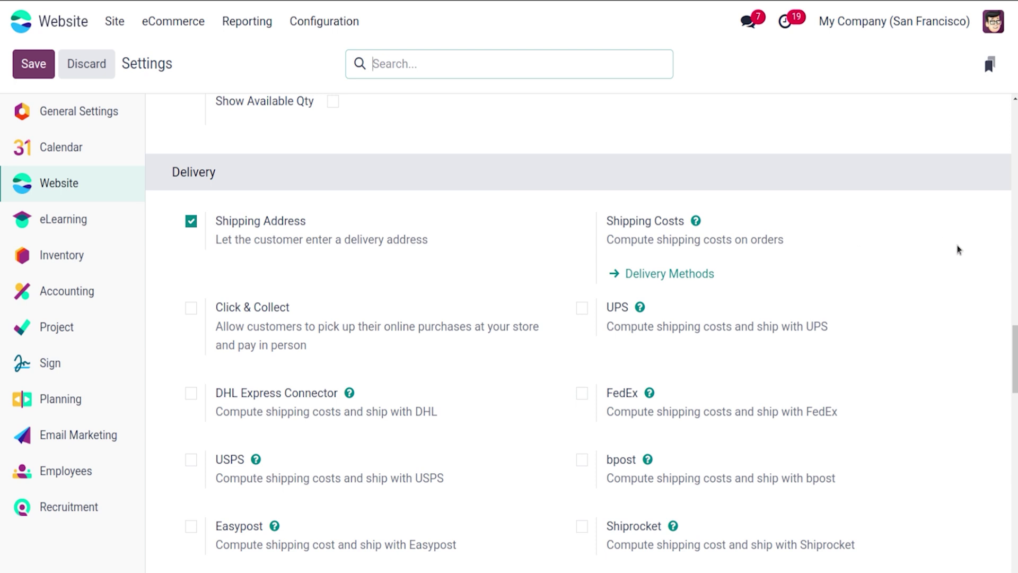
pyautogui.scroll(-1, 1016, 353)
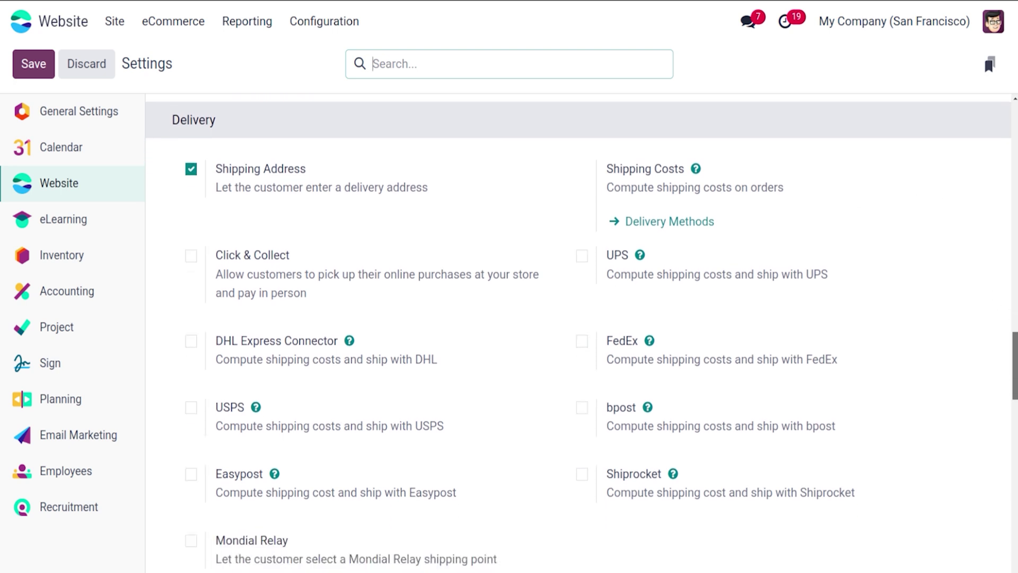
pyautogui.click(189, 254)
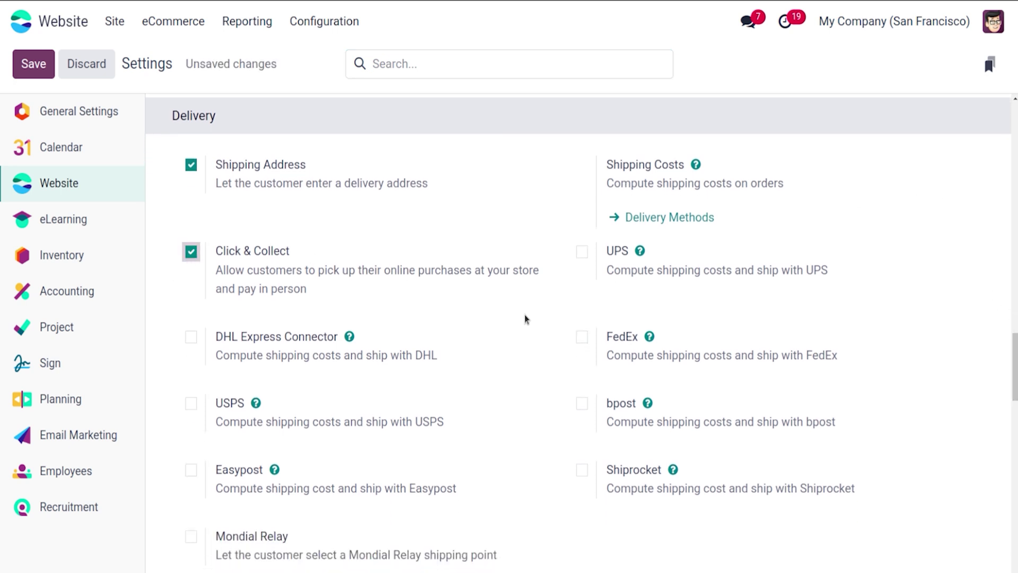
pyautogui.scroll(-2, 338, 419)
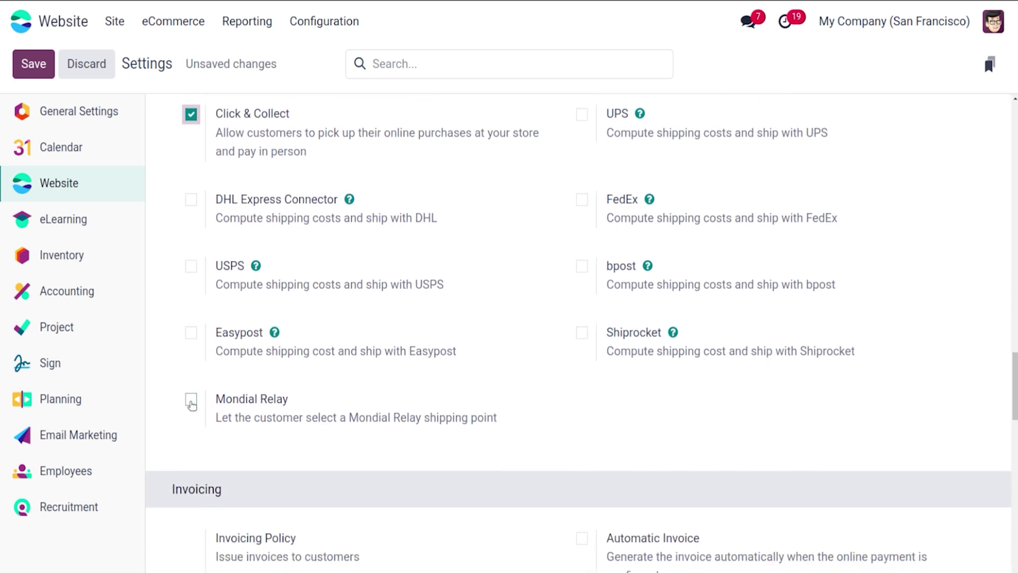
pyautogui.click(192, 402)
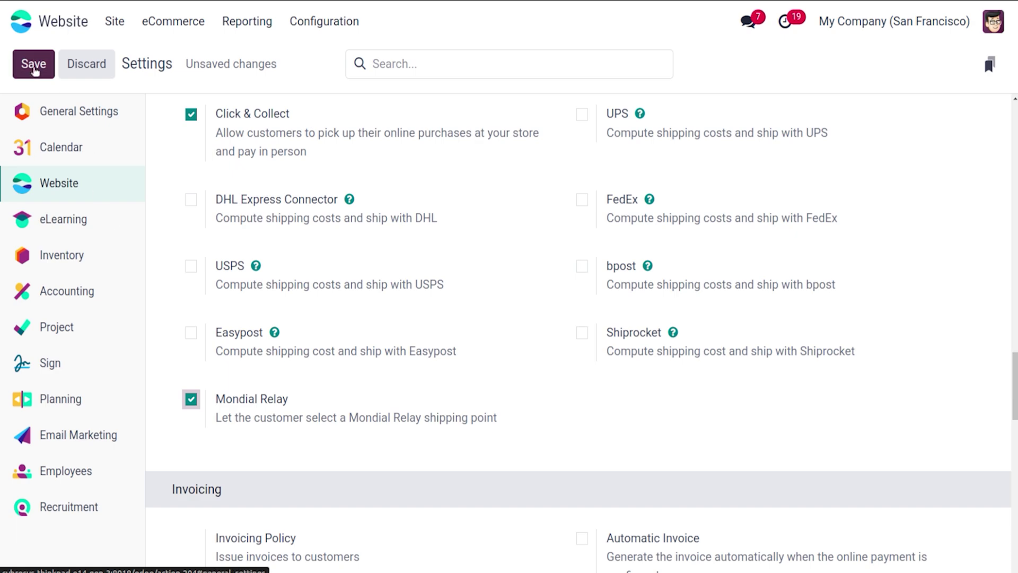
pyautogui.click(31, 68)
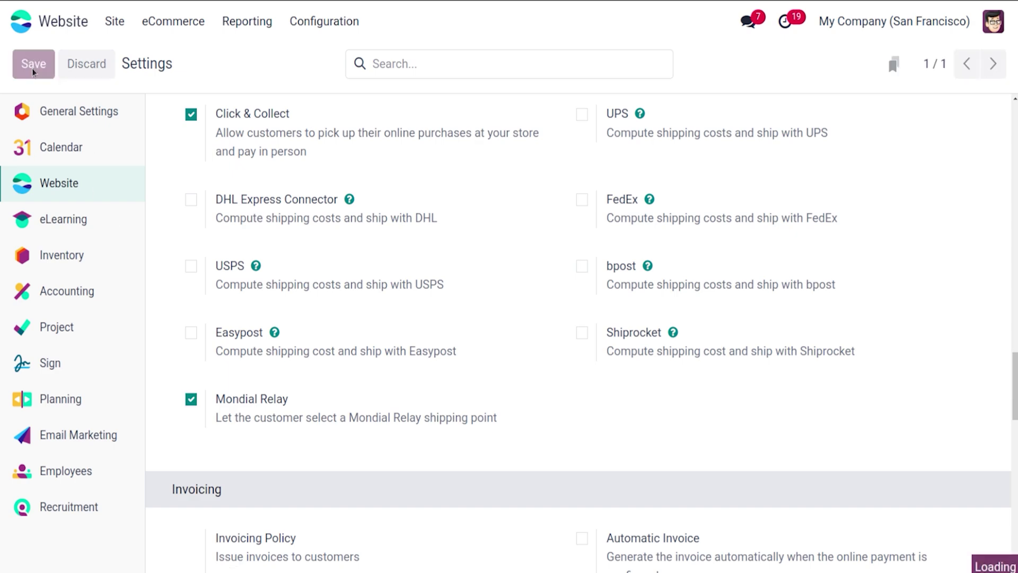
pyautogui.scroll(-15, 584, 333)
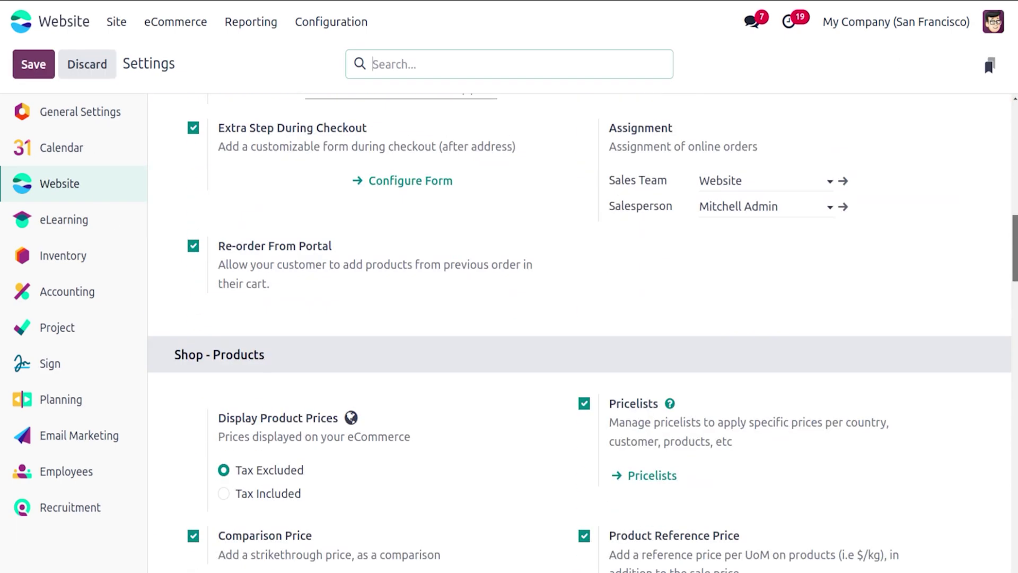
pyautogui.scroll(-7, 584, 333)
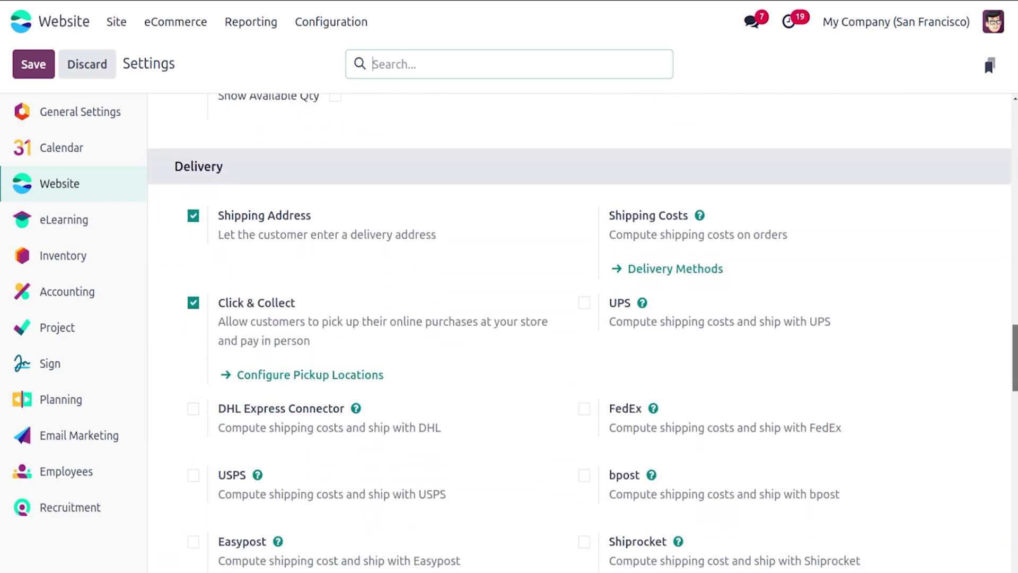
pyautogui.scroll(-4, 584, 333)
pyautogui.scroll(3, 583, 333)
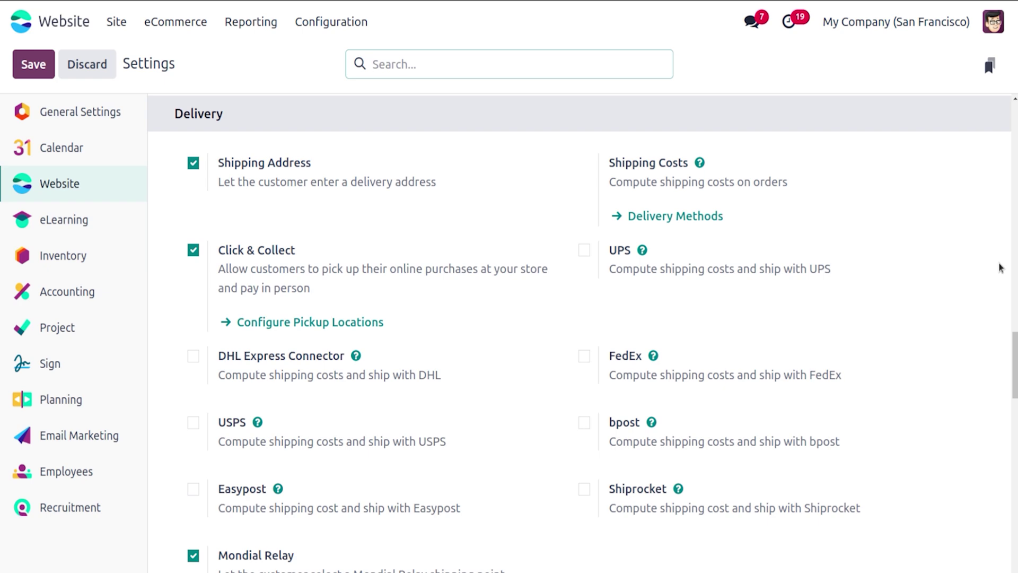
pyautogui.scroll(-6, 1000, 268)
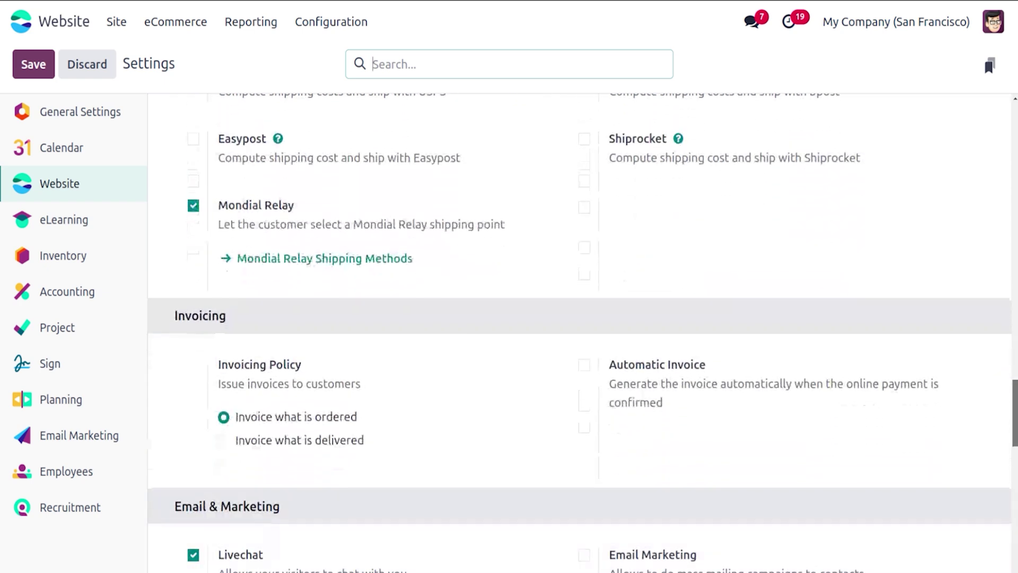
pyautogui.moveTo(1015, 413); pyautogui.dragTo(1015, 411)
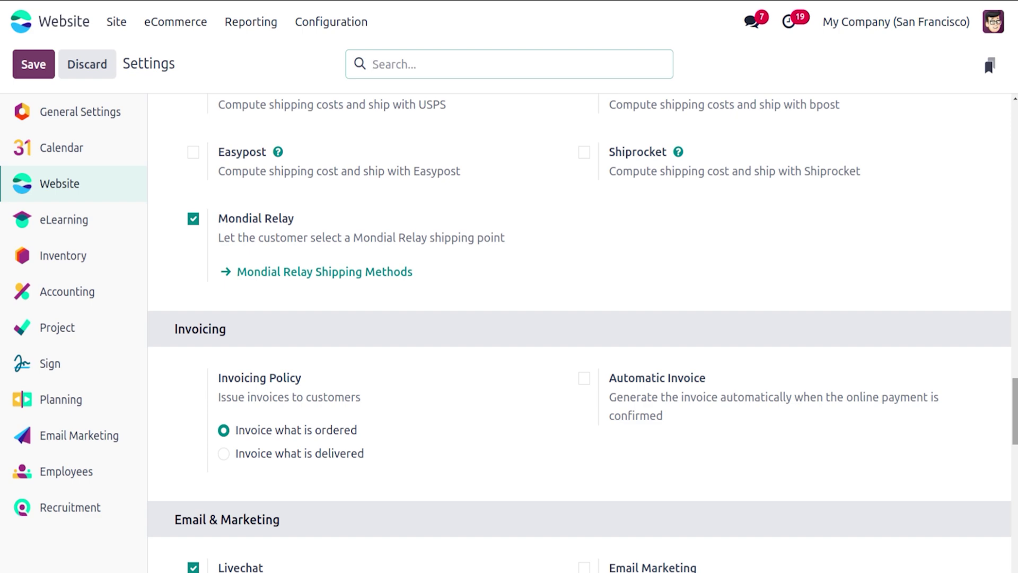
pyautogui.scroll(7, 583, 333)
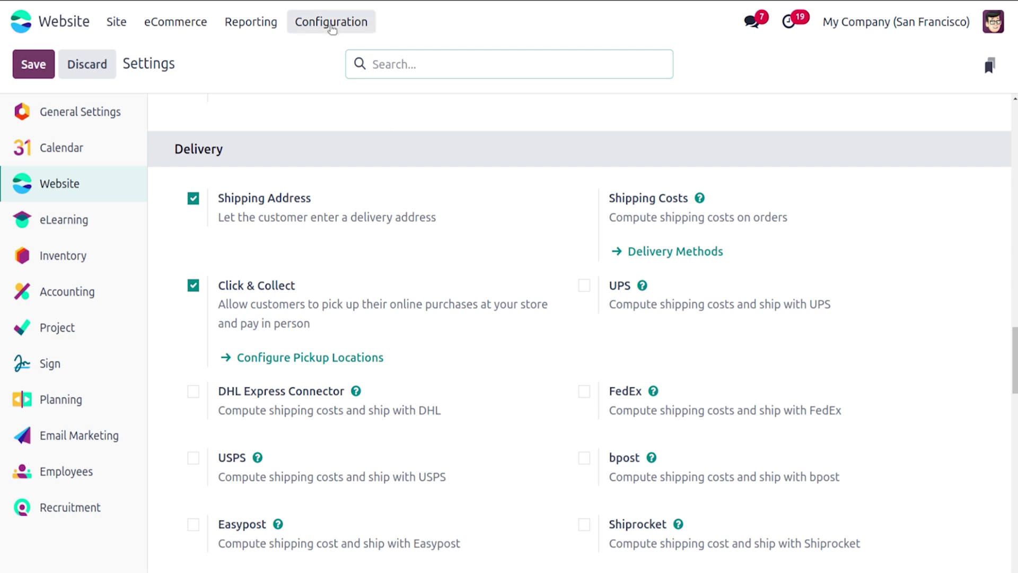
# Step: Go to Configuration > Delivery Methods and open the Standard delivery method
pyautogui.click(331, 28)
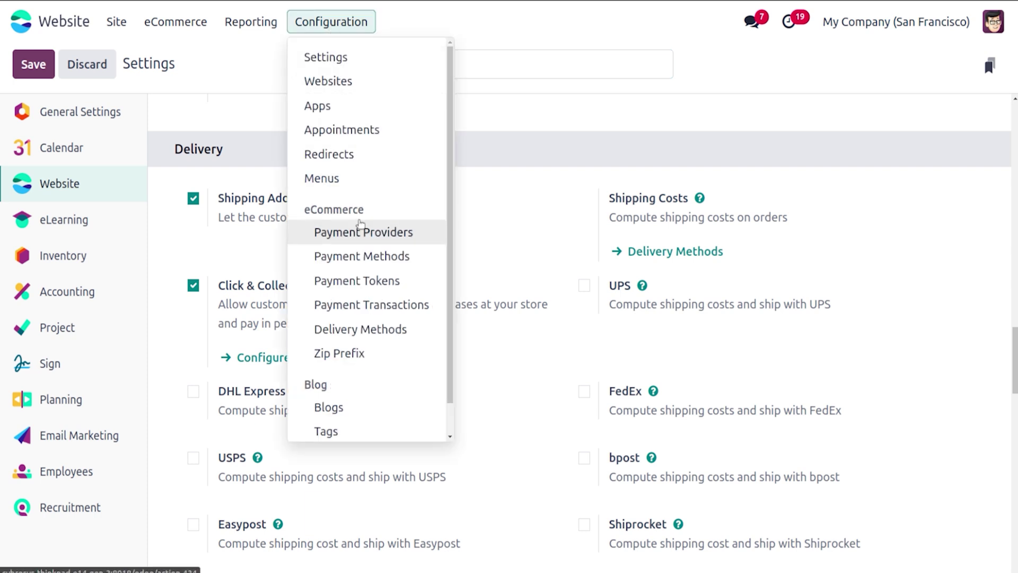
pyautogui.click(364, 330)
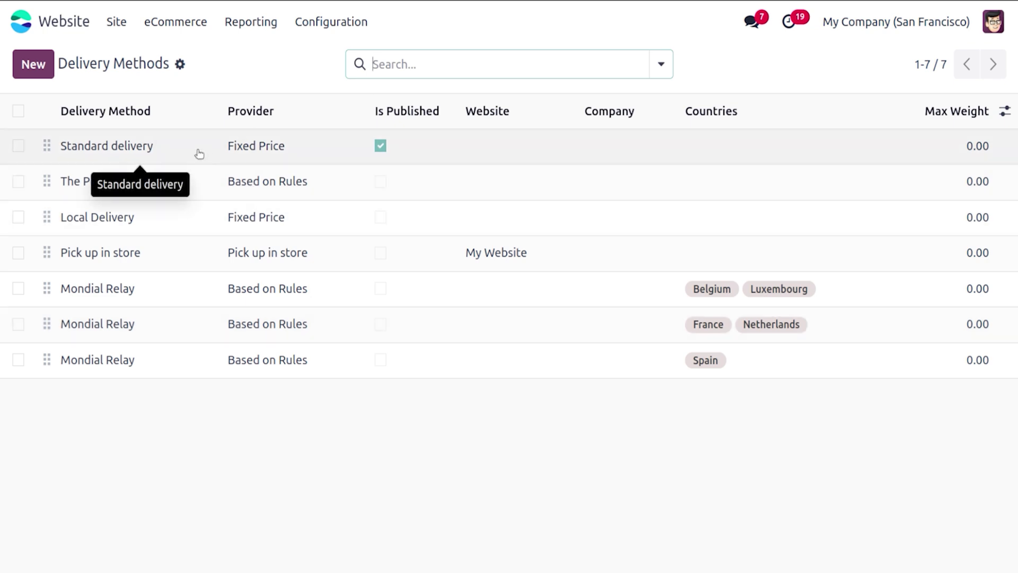
pyautogui.click(199, 154)
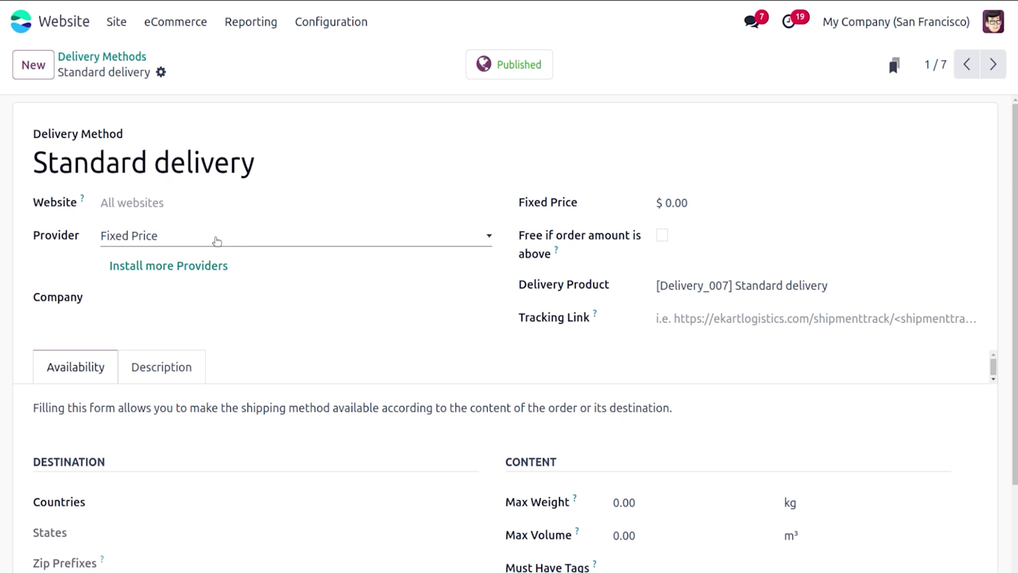
# Step: Keep the Fixed Price provider, set the price to $50, and make delivery free above $1,000
pyautogui.click(212, 239)
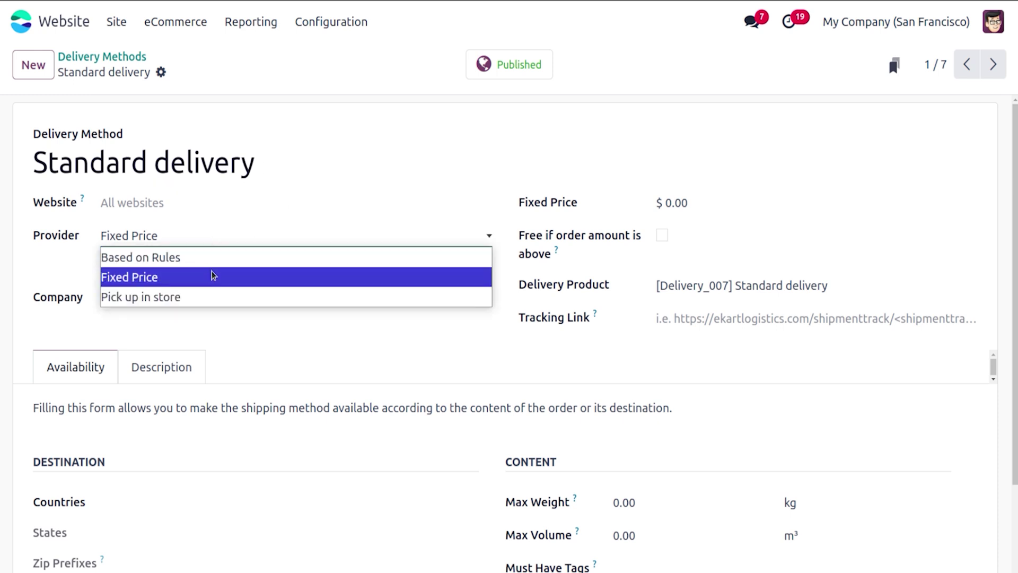
pyautogui.click(212, 275)
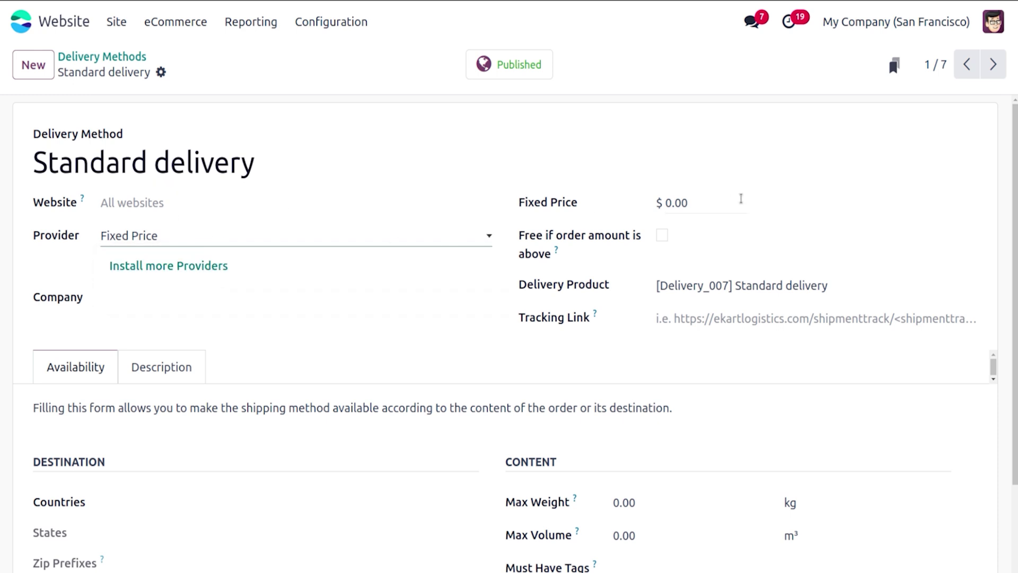
pyautogui.click(718, 200)
pyautogui.write('10')
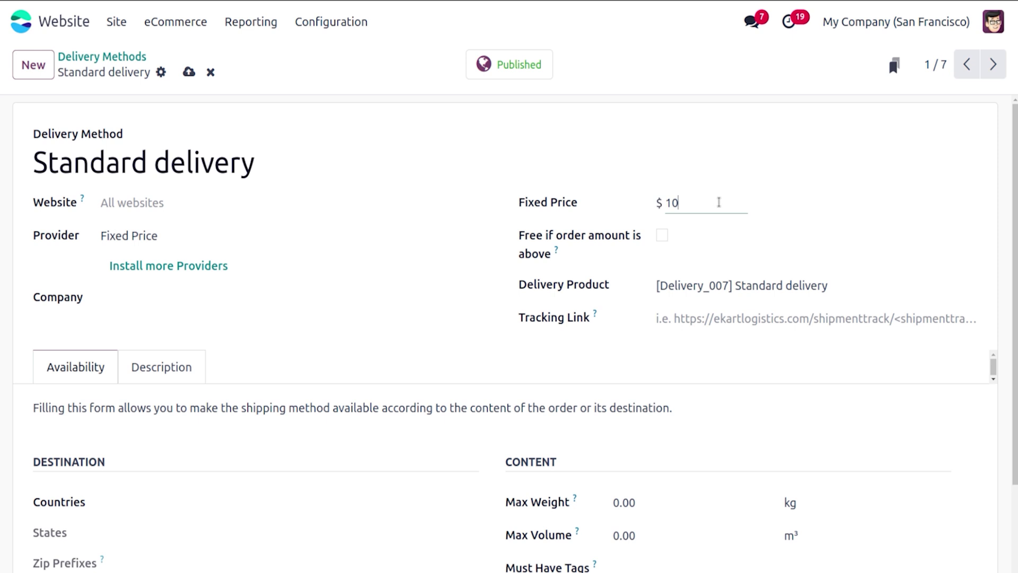
pyautogui.press('BackSpace')
pyautogui.press('BackSpace')
pyautogui.write('50')
pyautogui.click(662, 235)
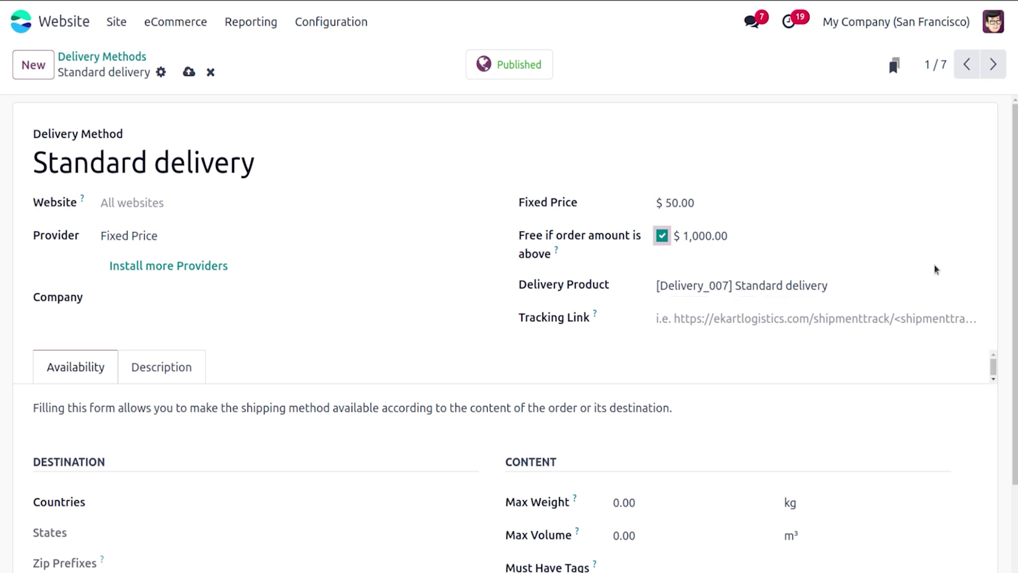
# Step: Require the Fragile tag for Standard delivery and save the method
pyautogui.scroll(-2, 508, 334)
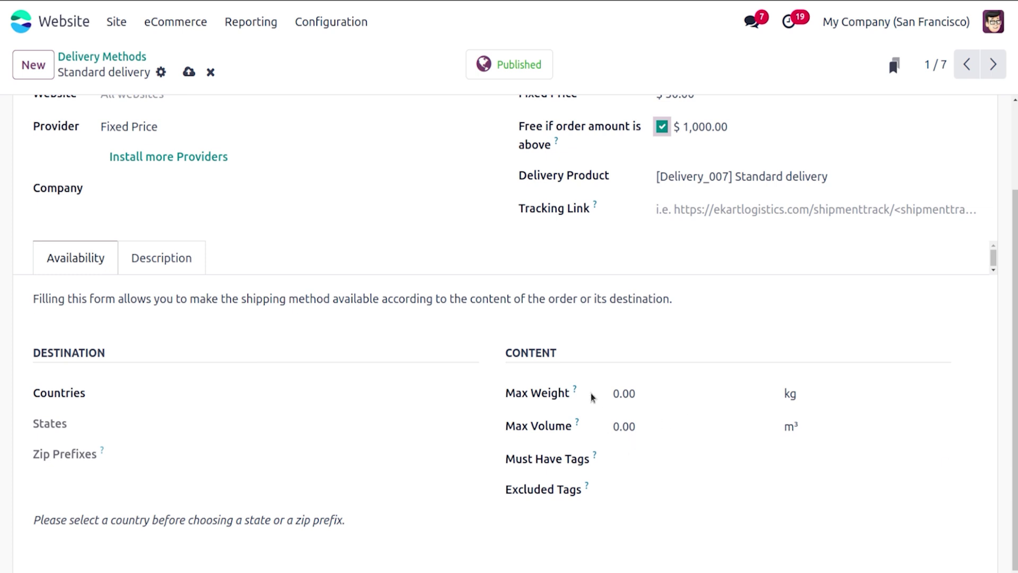
pyautogui.scroll(3, 509, 318)
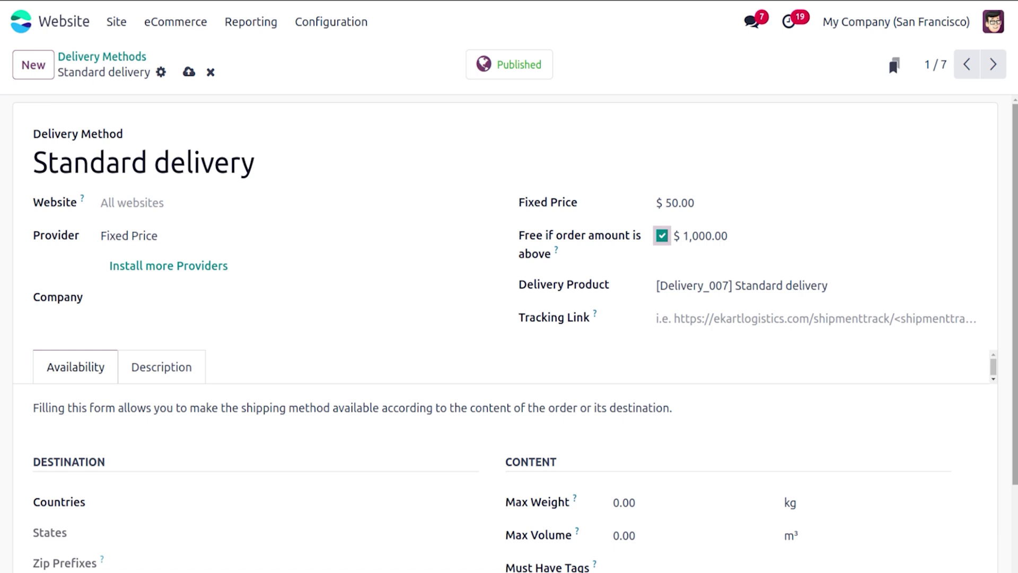
pyautogui.scroll(-3, 1015, 375)
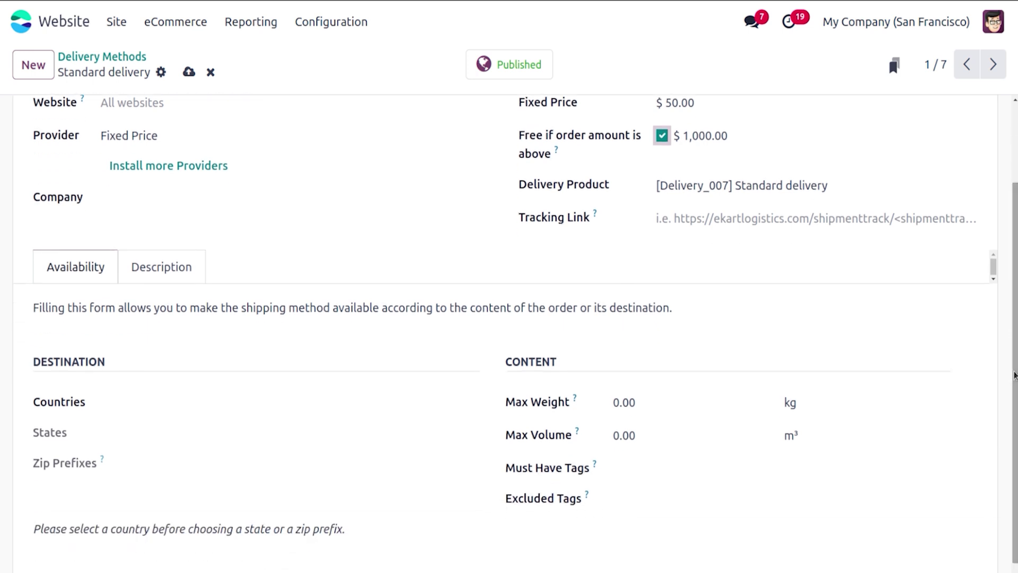
pyautogui.click(726, 469)
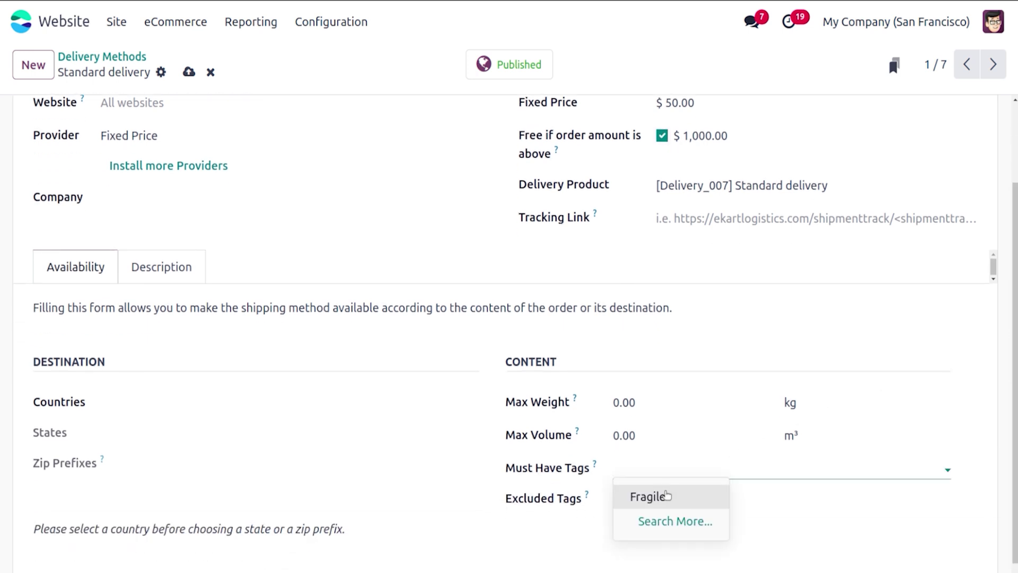
pyautogui.click(666, 495)
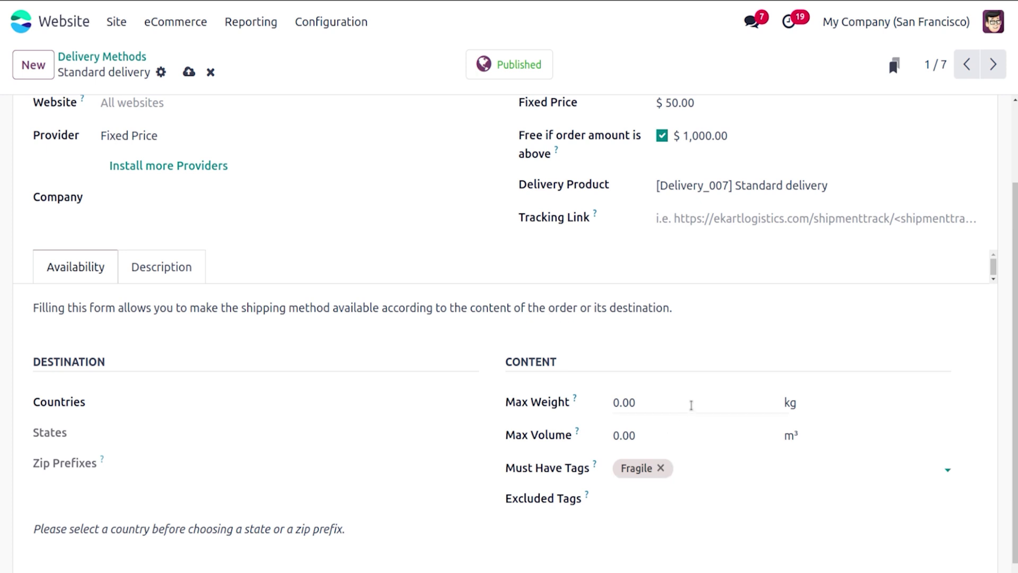
pyautogui.scroll(2, 290, 120)
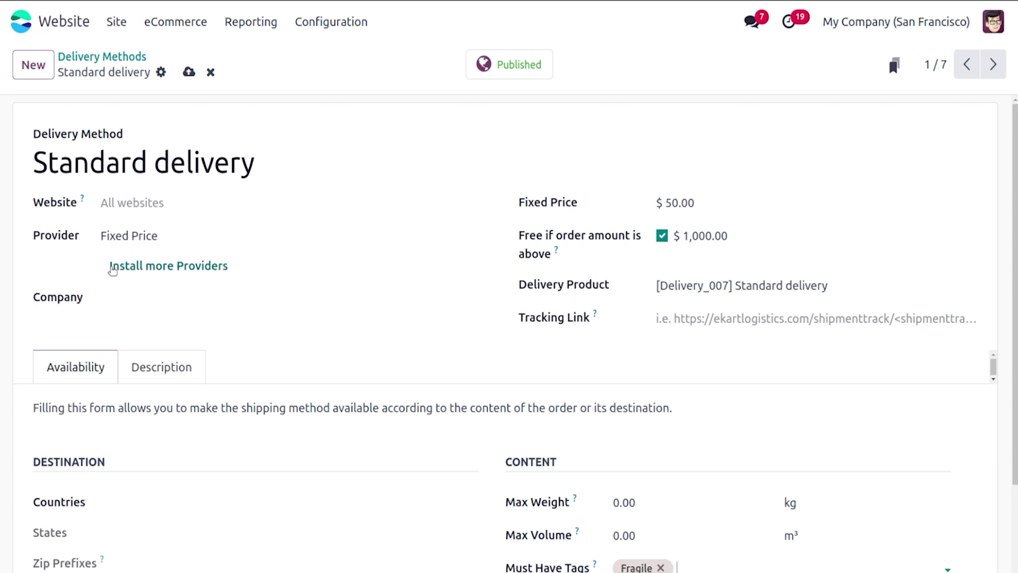
pyautogui.click(189, 73)
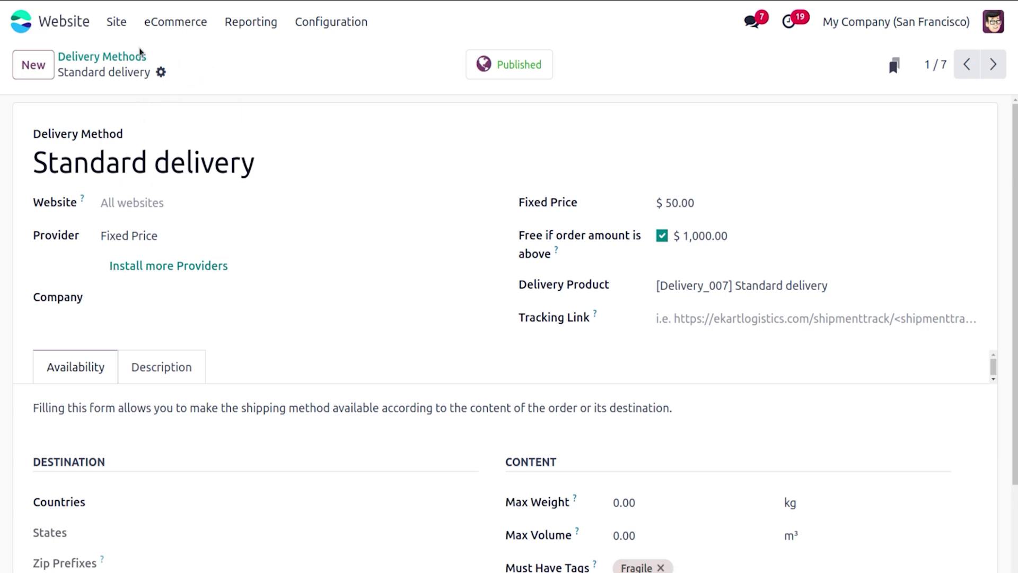
# Step: Open Local Delivery and switch its provider to Based on Rules
pyautogui.click(125, 55)
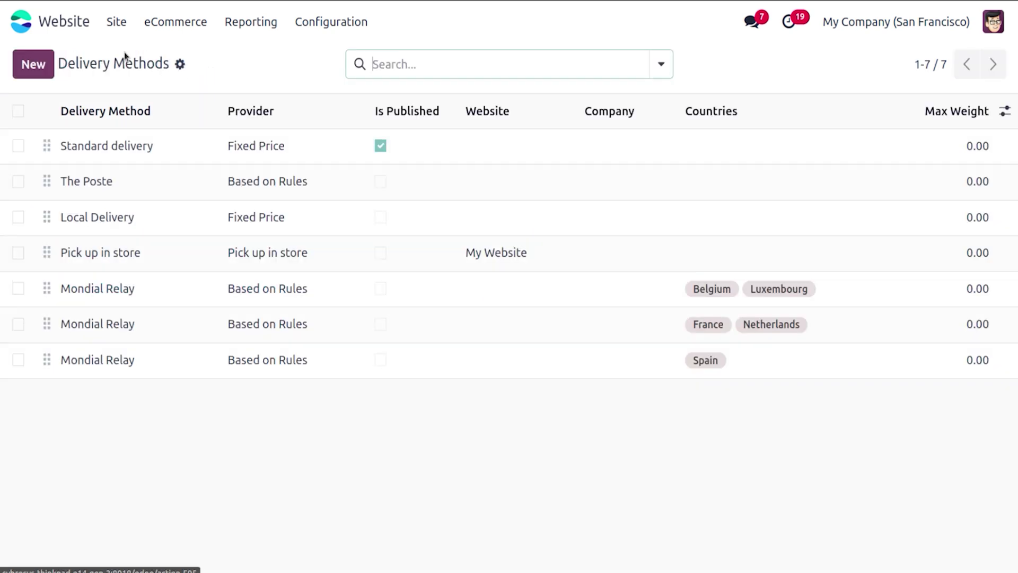
pyautogui.click(95, 220)
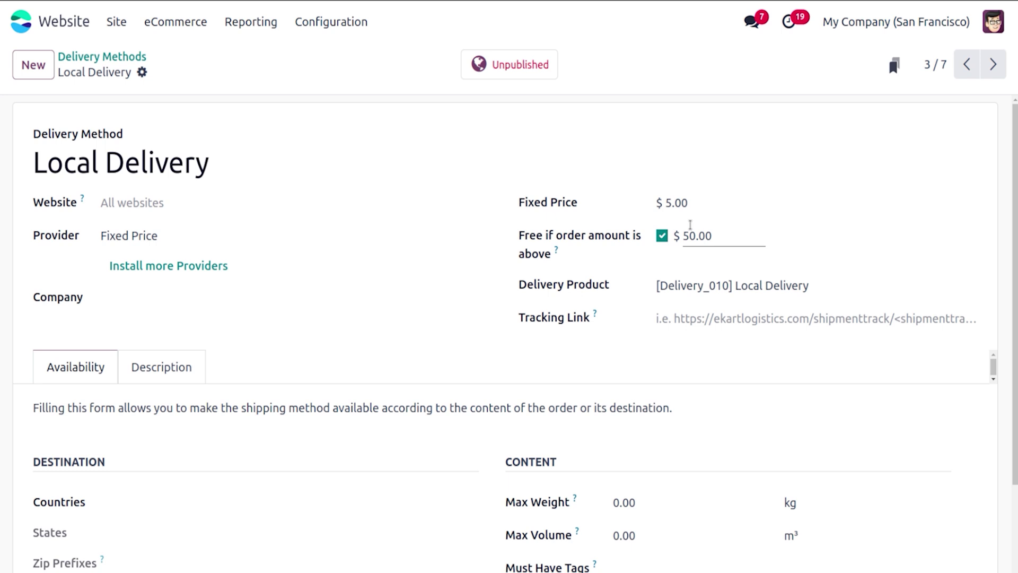
pyautogui.click(237, 206)
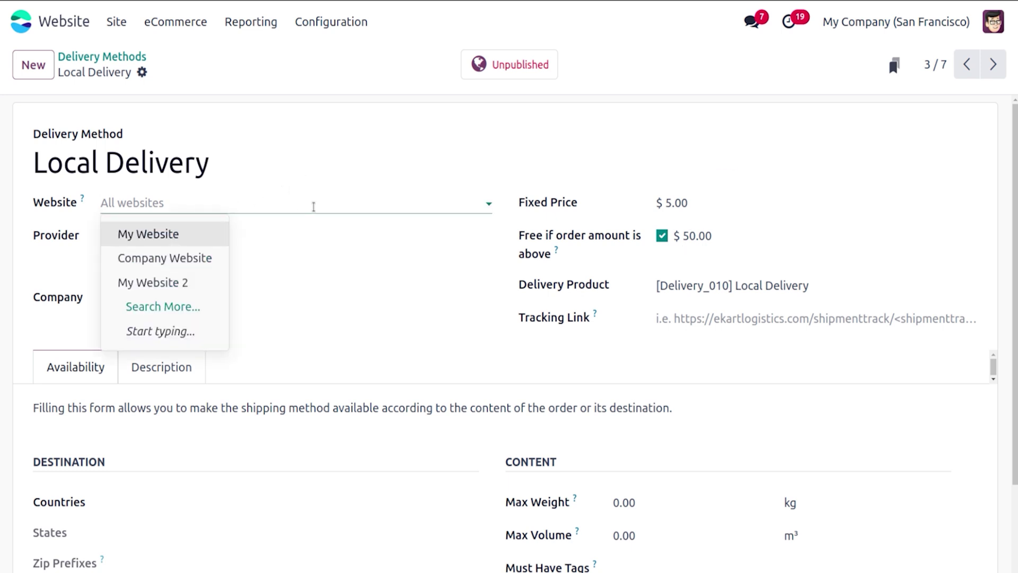
pyautogui.click(314, 207)
pyautogui.click(303, 235)
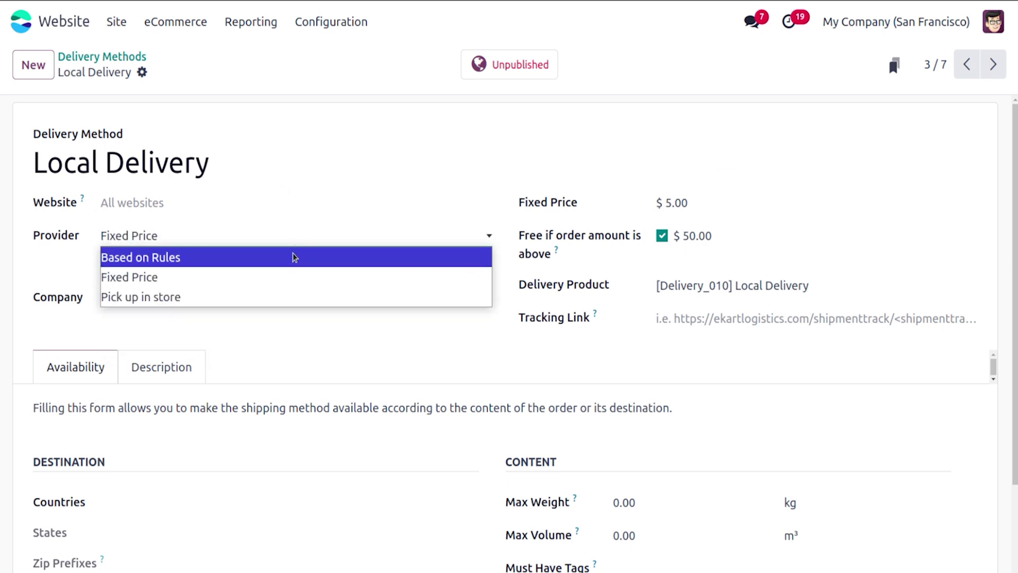
pyautogui.click(292, 260)
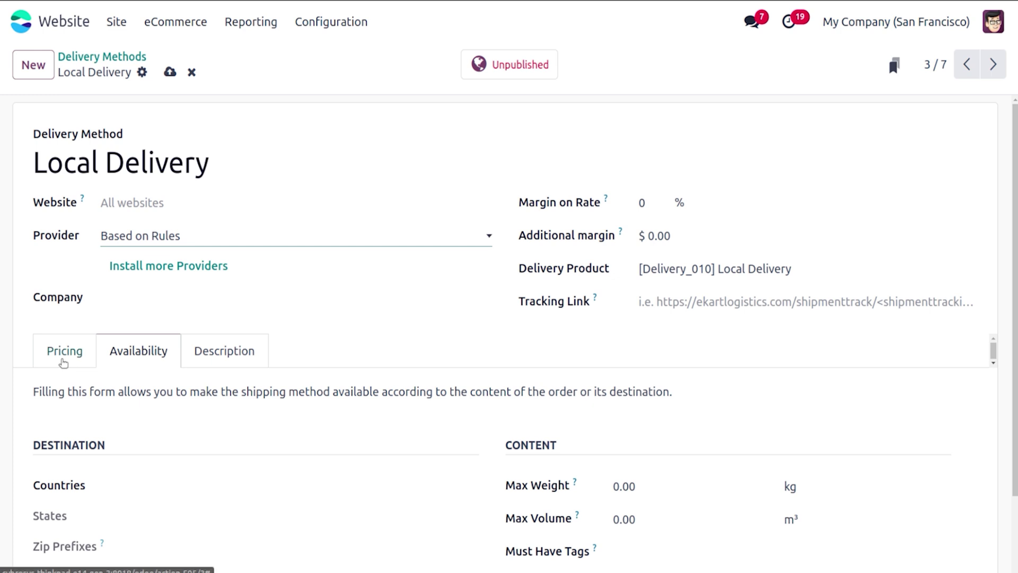
# Step: Add a pricing rule: quantity up to 1 costs $2 times Quantity
pyautogui.click(63, 351)
pyautogui.click(68, 417)
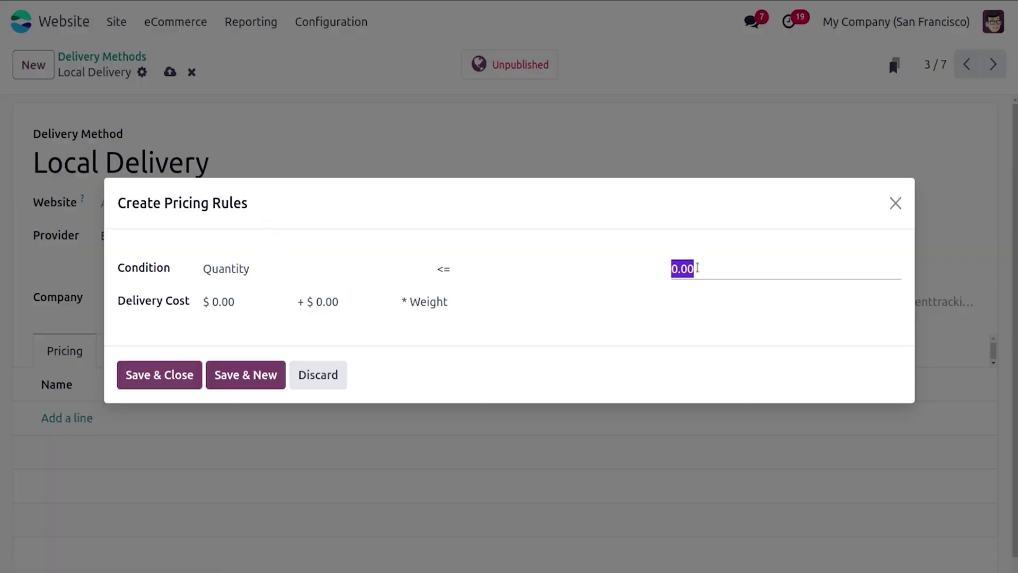
pyautogui.write('1')
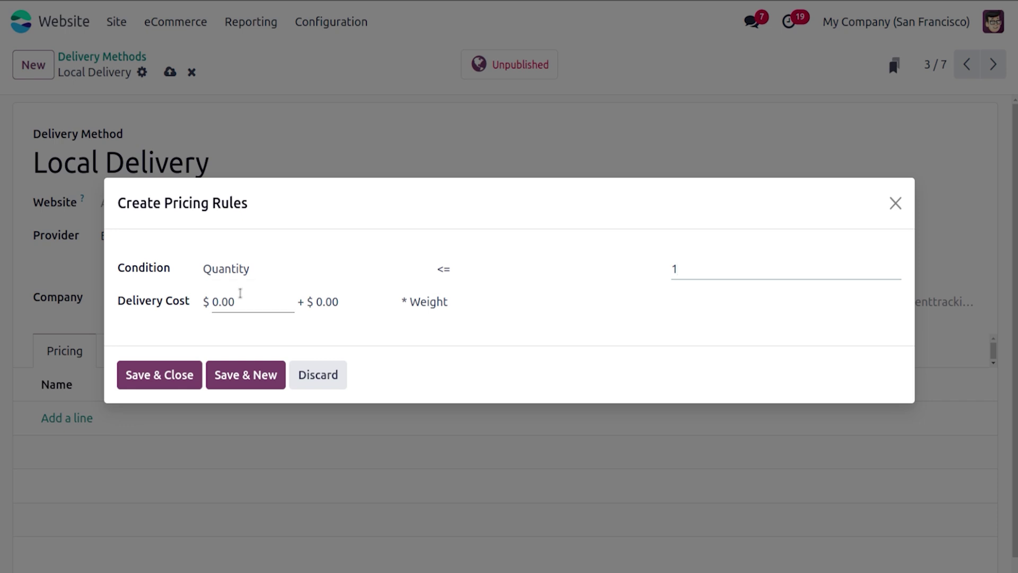
pyautogui.click(331, 300)
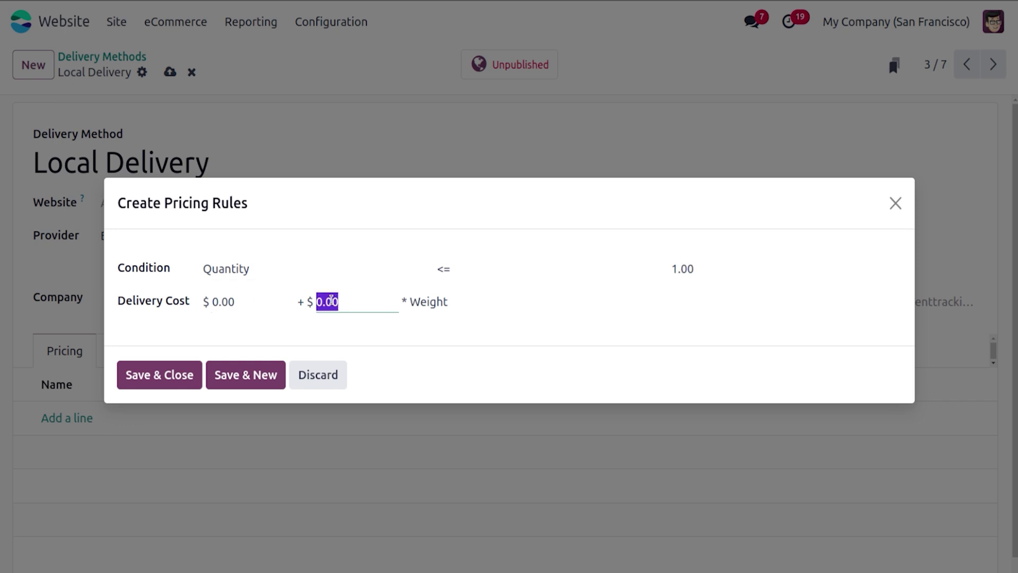
pyautogui.write('2')
pyautogui.click(414, 301)
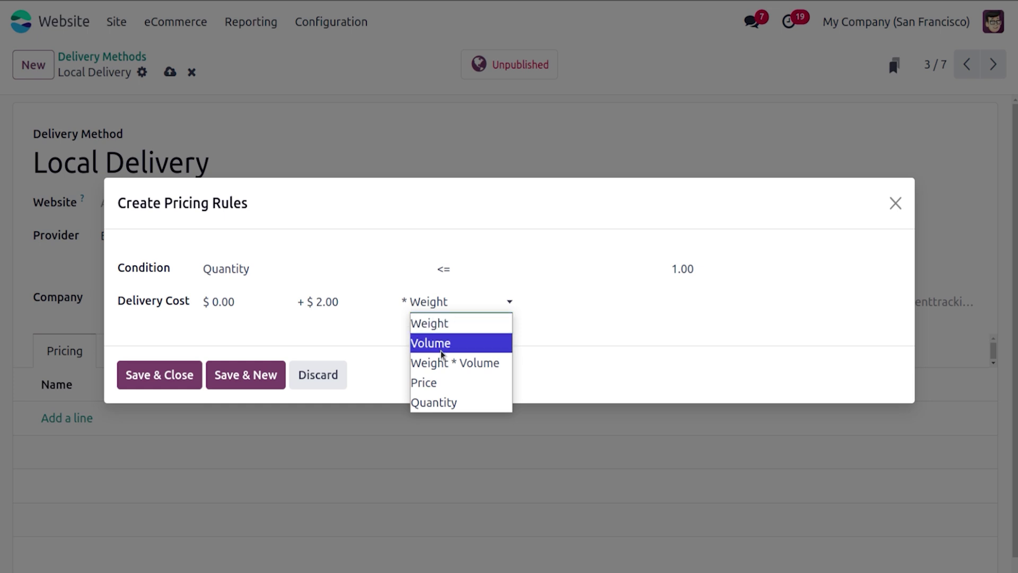
pyautogui.click(443, 402)
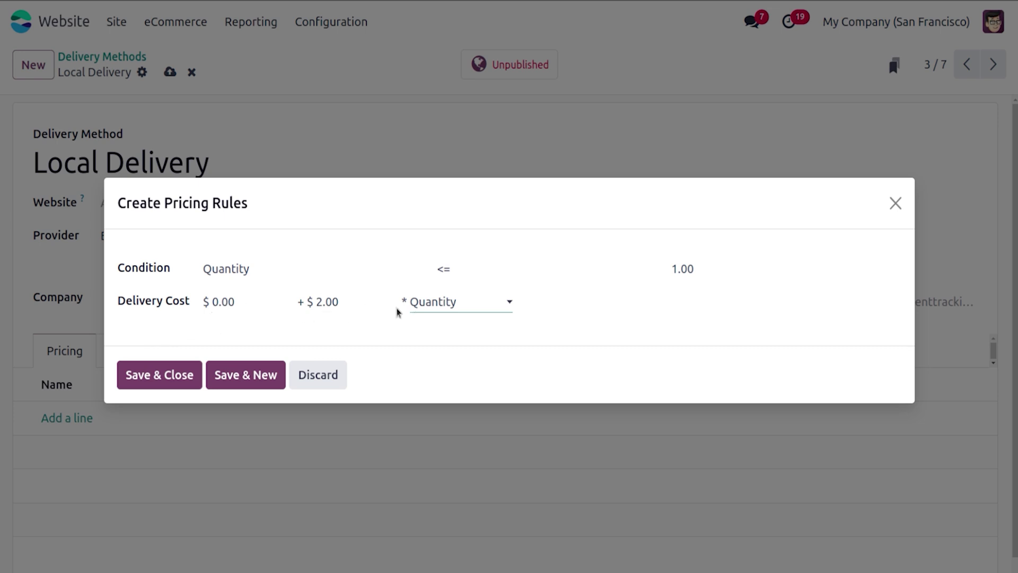
pyautogui.click(177, 376)
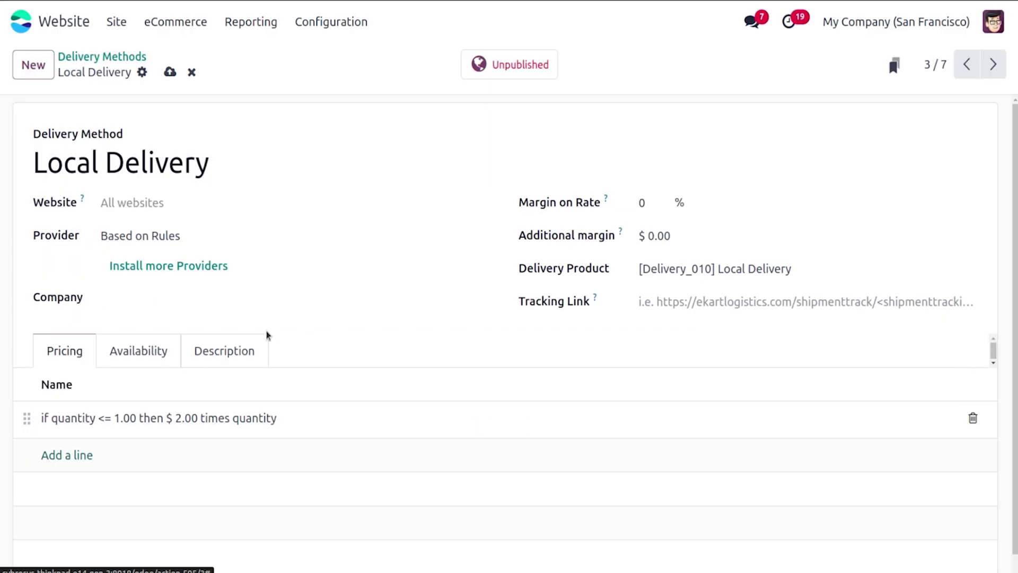
# Step: Exclude Fragile-tagged products from Local Delivery, save, and return to the Delivery Methods list
pyautogui.click(185, 352)
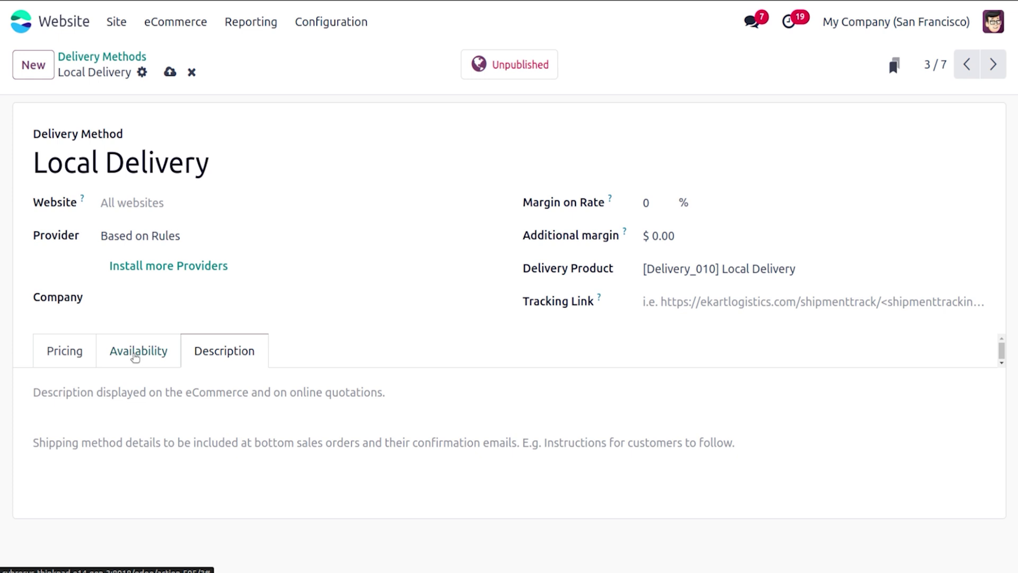
pyautogui.click(135, 358)
pyautogui.scroll(-2, 631, 411)
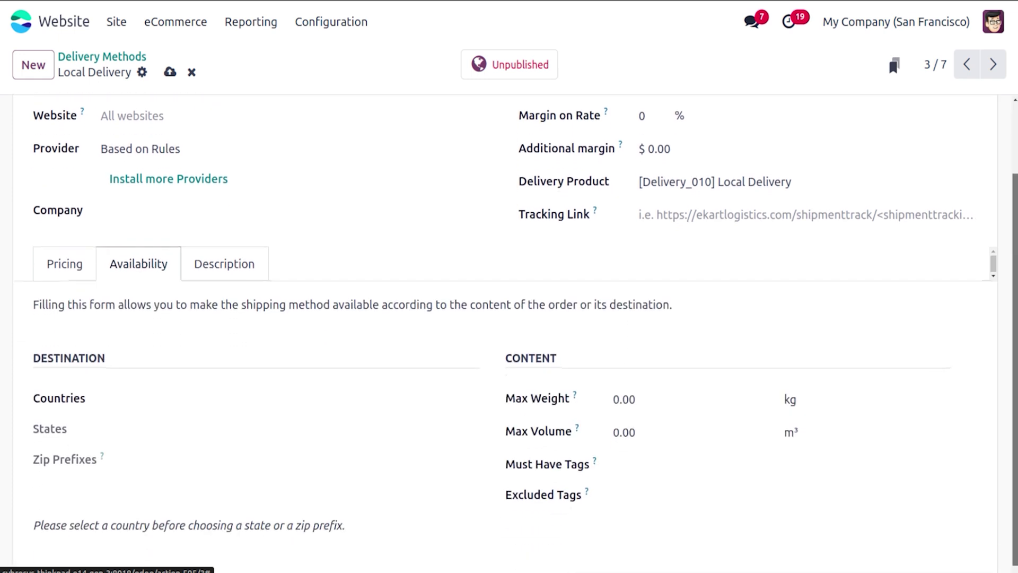
pyautogui.click(765, 498)
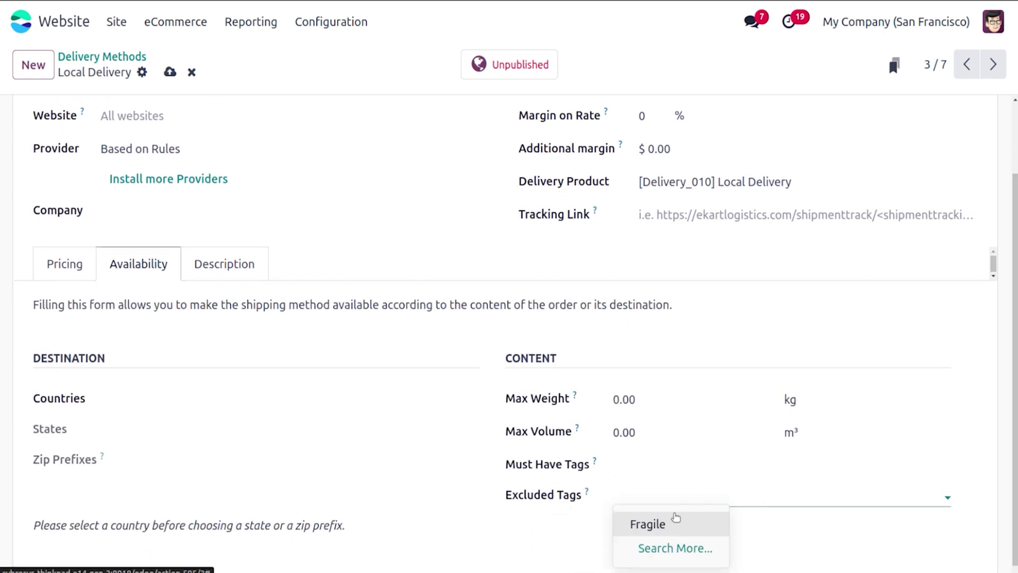
pyautogui.click(675, 520)
pyautogui.scroll(2, 1008, 298)
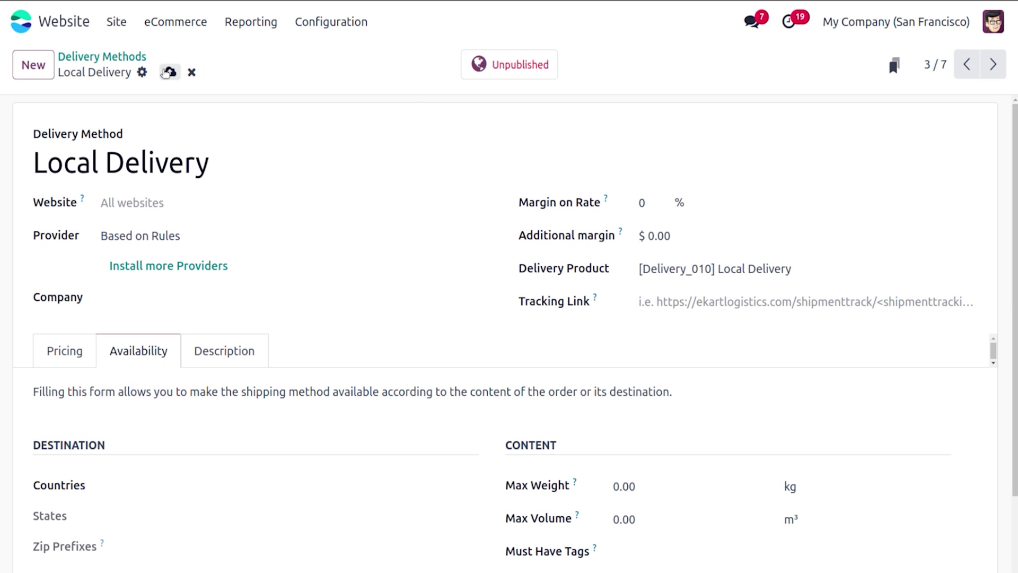
pyautogui.click(170, 71)
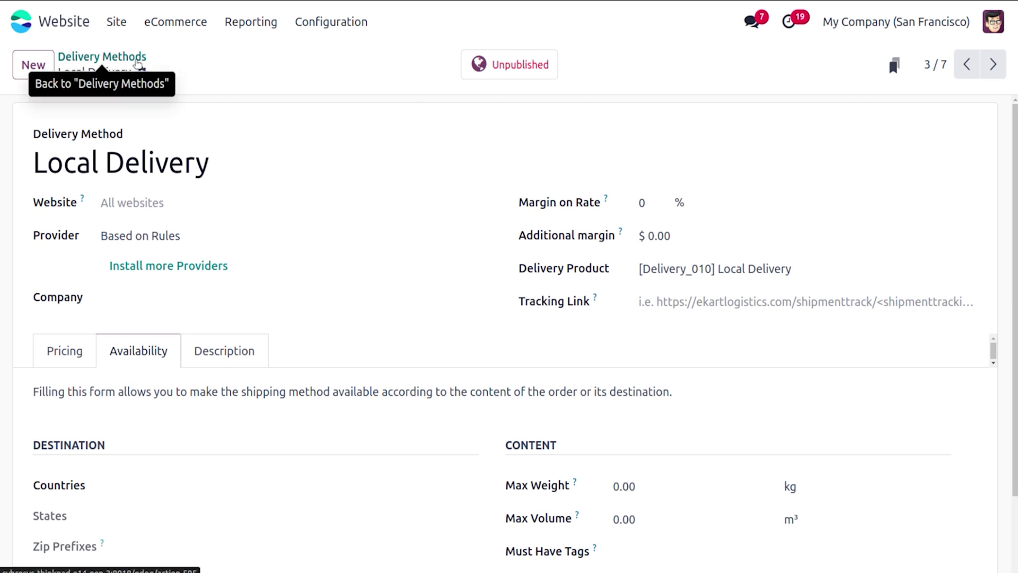
pyautogui.click(139, 62)
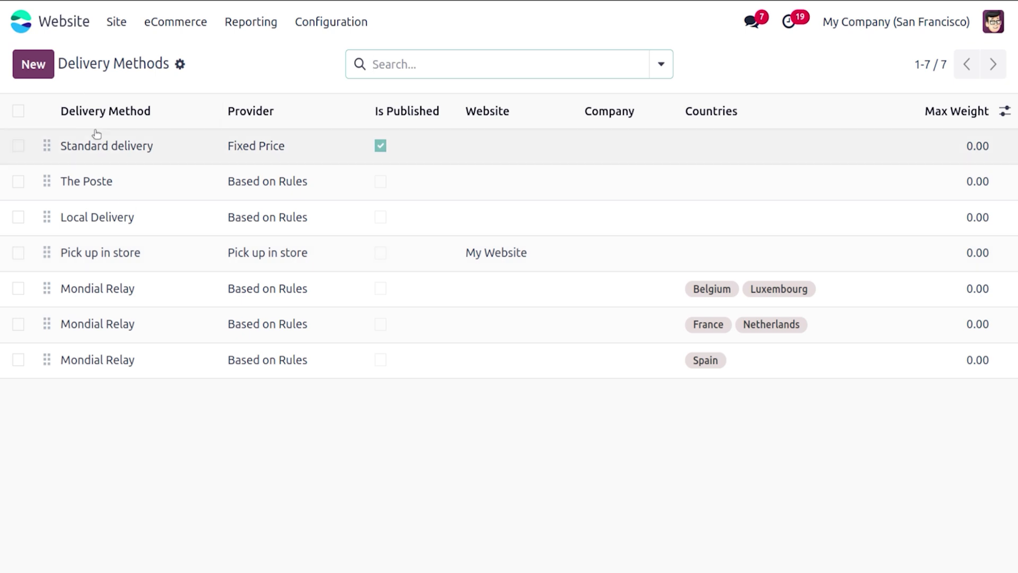
# Step: Remove Belgium and Luxembourg from the first Mondial Relay method's countries and save it
pyautogui.click(123, 289)
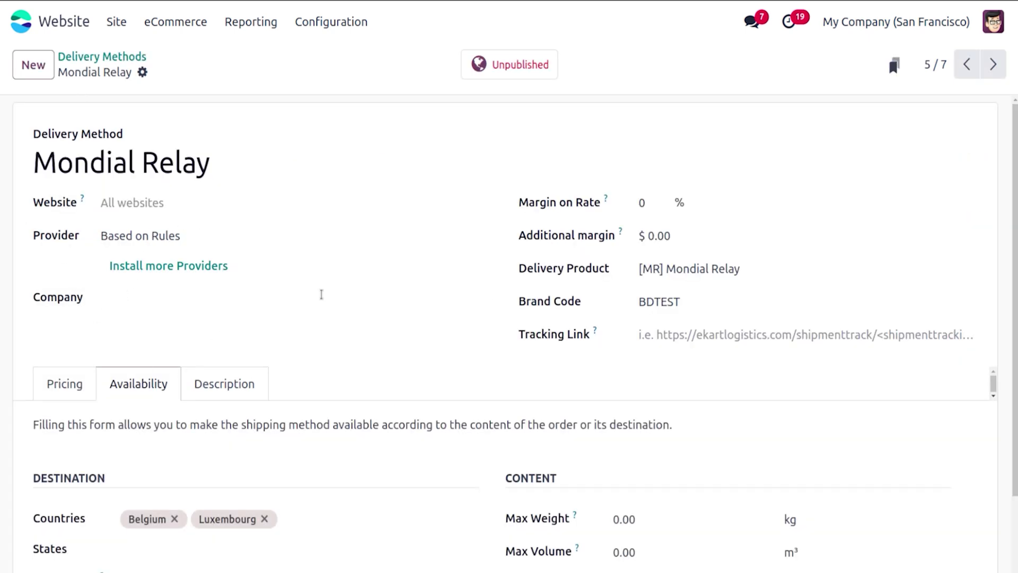
pyautogui.scroll(-2, 907, 299)
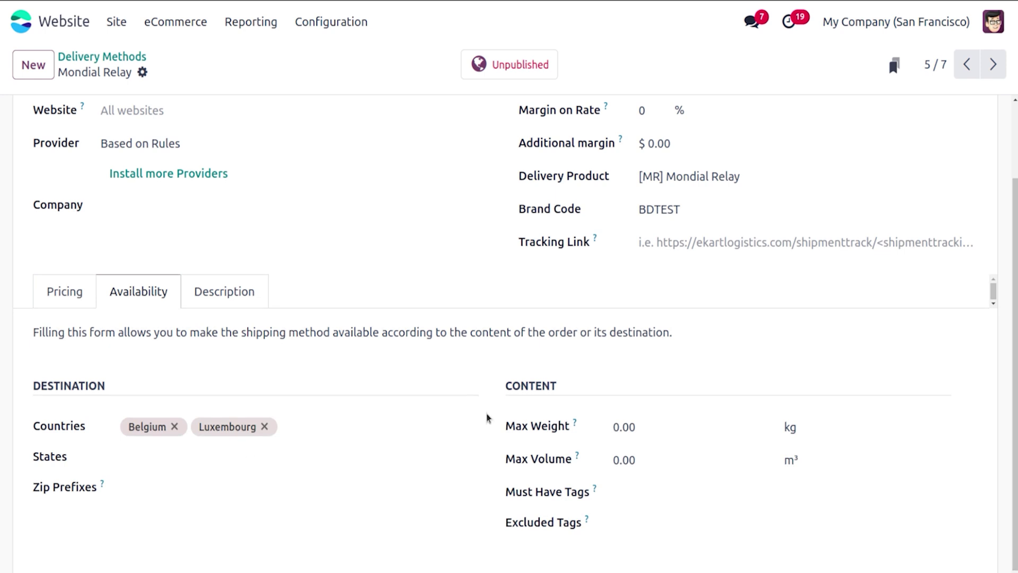
pyautogui.click(173, 427)
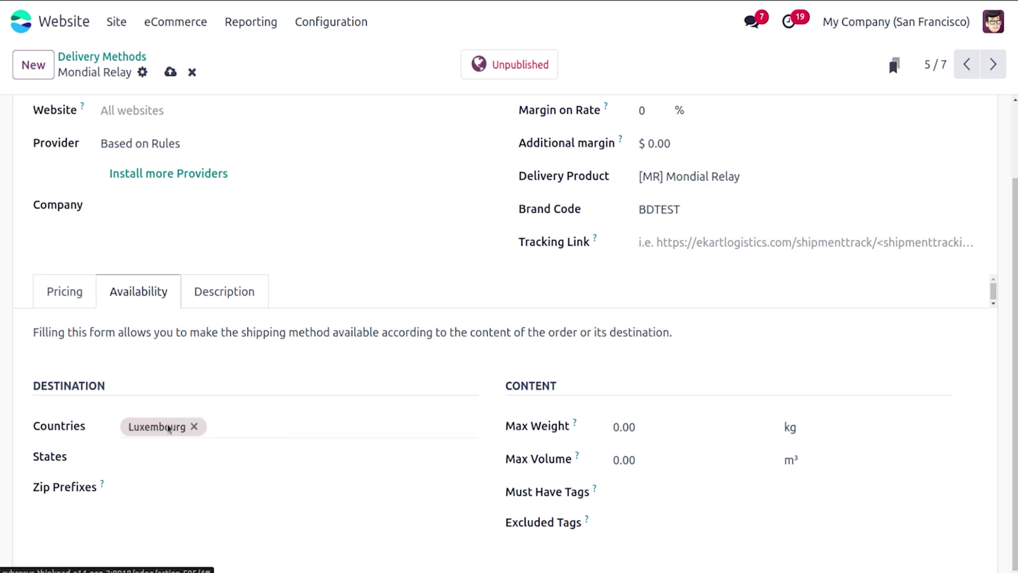
pyautogui.click(195, 426)
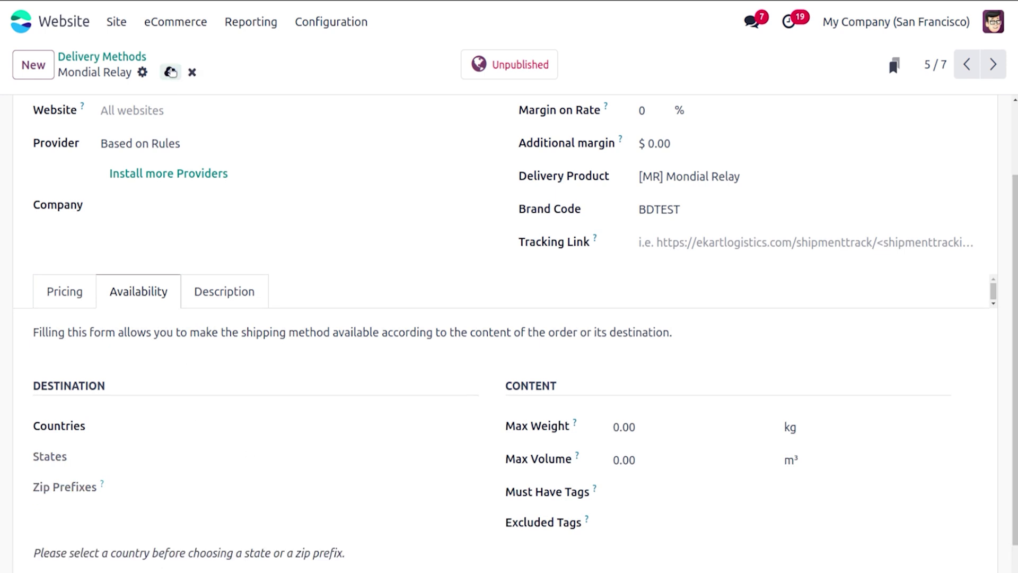
pyautogui.click(170, 72)
pyautogui.click(139, 56)
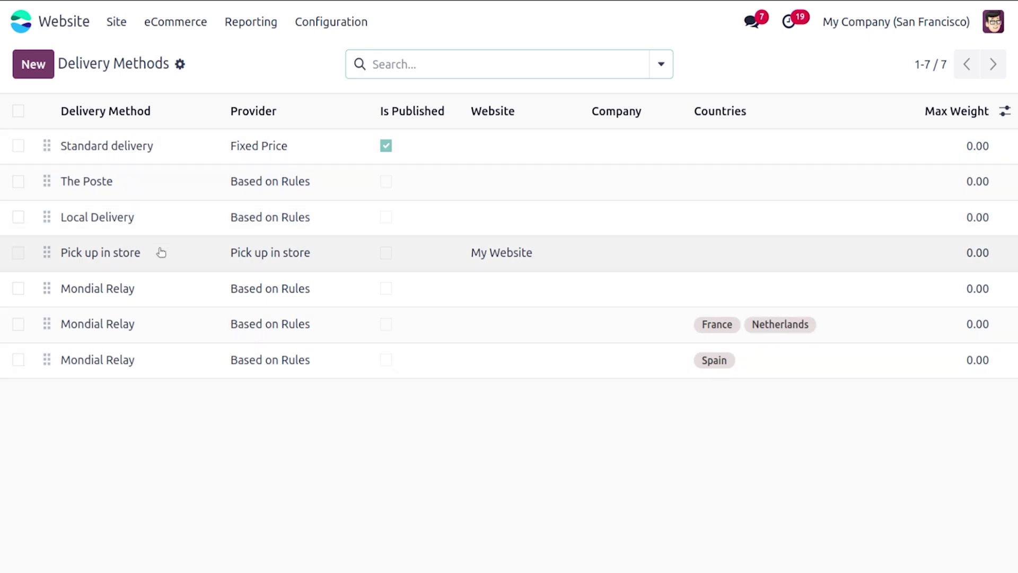
# Step: Keep the Pick up in store provider and add the YourCompany warehouse as its store
pyautogui.click(161, 252)
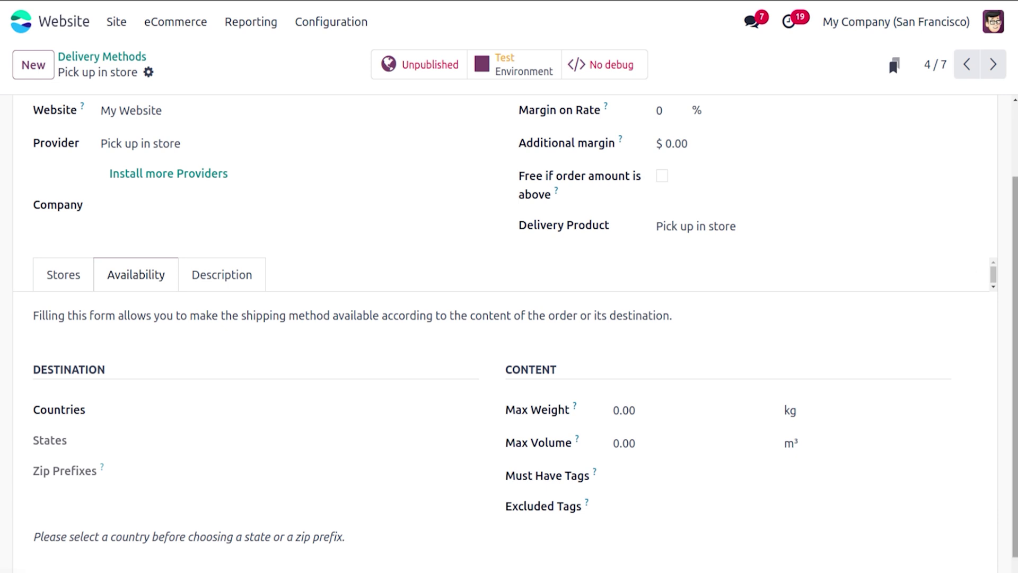
pyautogui.scroll(1, 1014, 242)
pyautogui.scroll(1, 1014, 243)
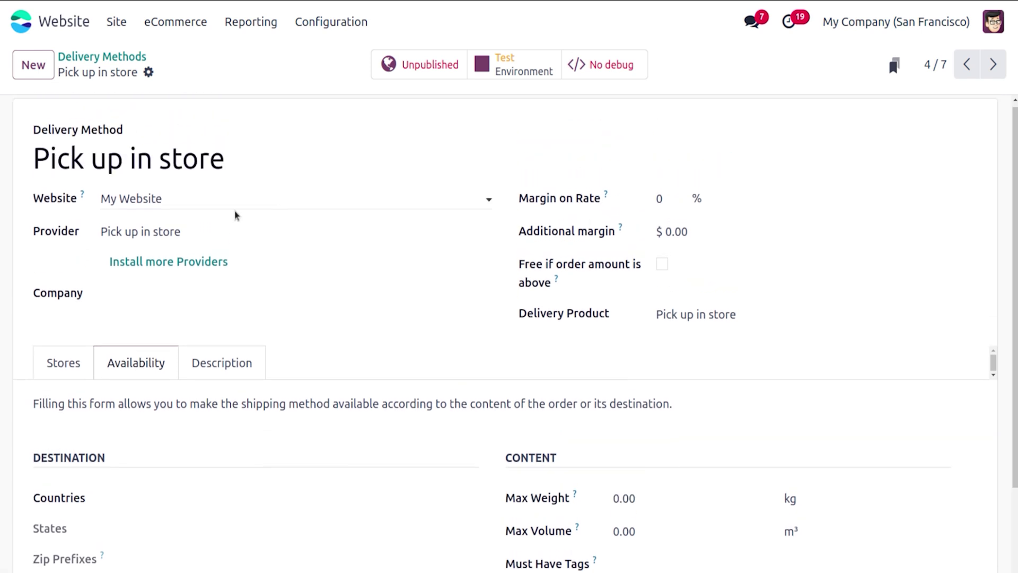
pyautogui.click(192, 233)
pyautogui.click(173, 298)
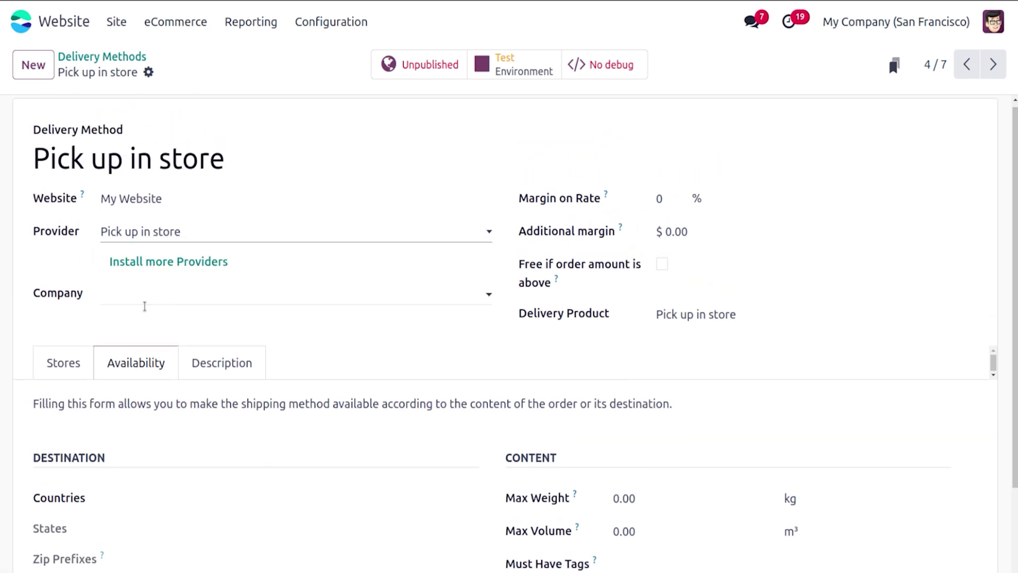
pyautogui.click(65, 363)
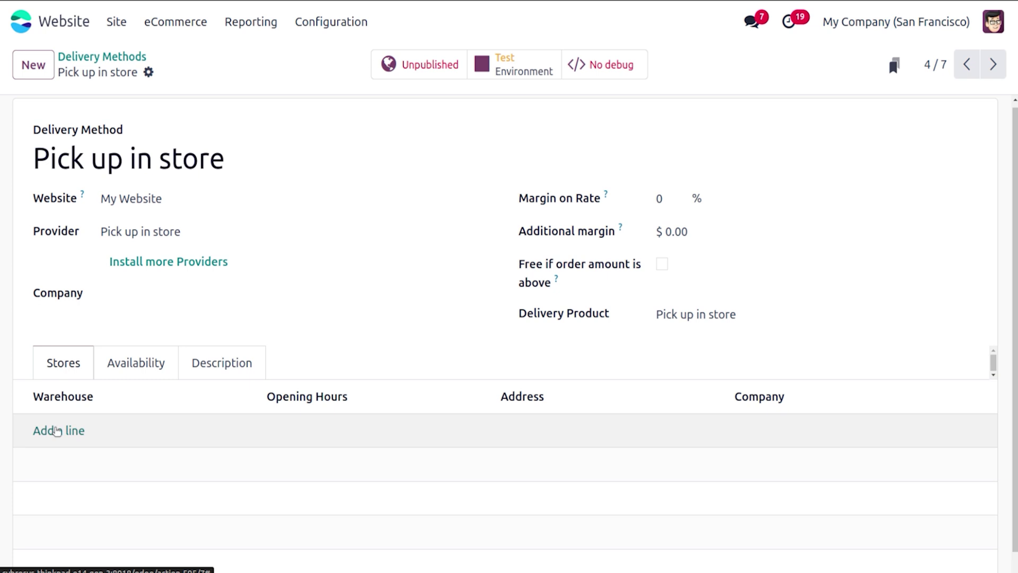
pyautogui.click(56, 430)
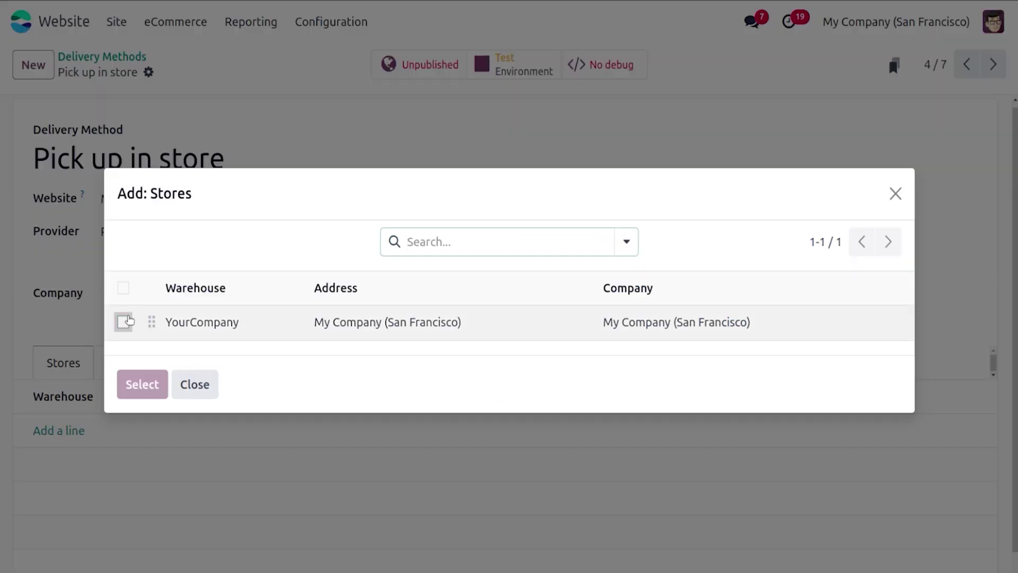
pyautogui.click(123, 321)
pyautogui.click(139, 384)
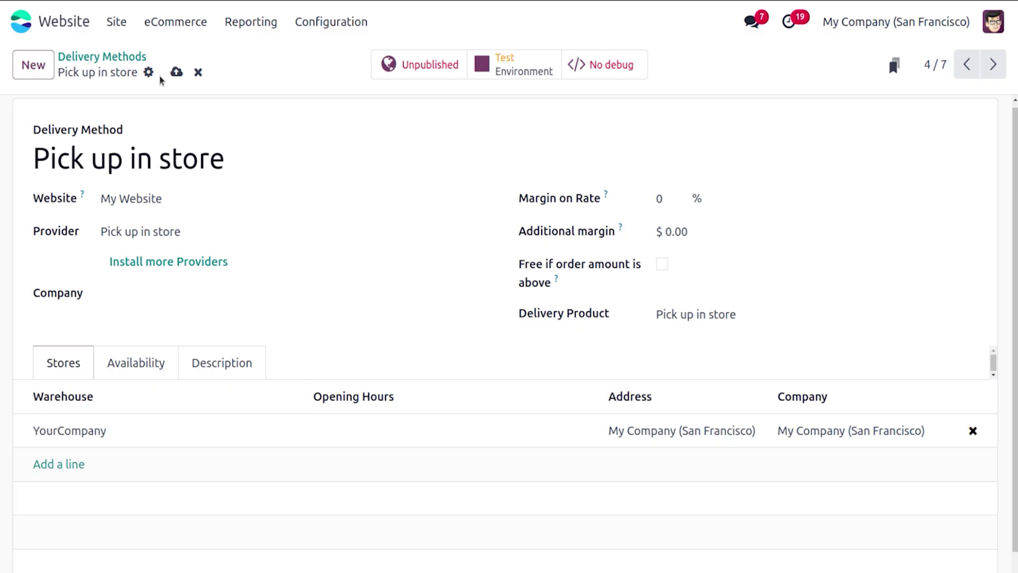
# Step: Save Pick up in store and publish it on the website
pyautogui.click(176, 72)
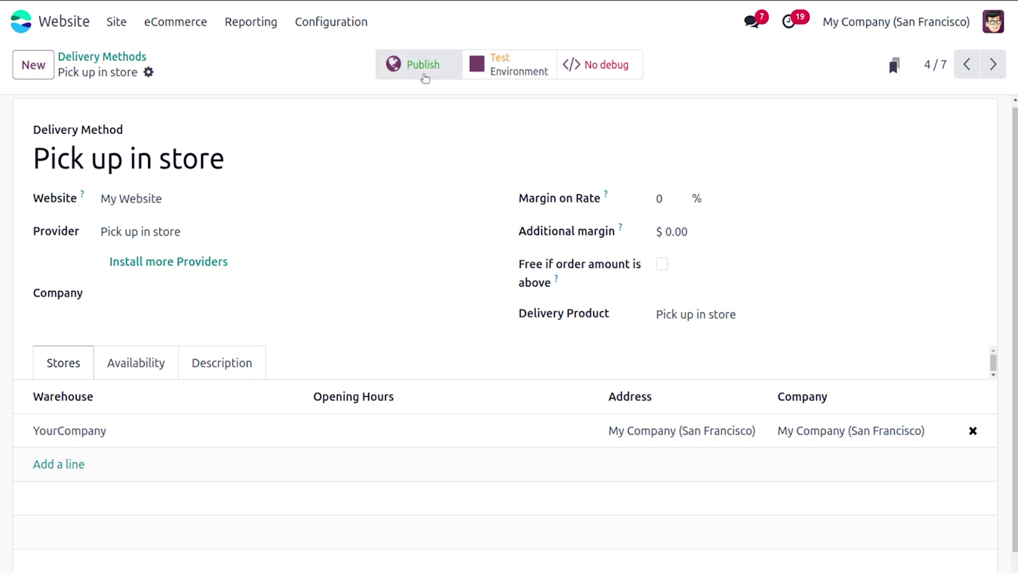
pyautogui.click(422, 73)
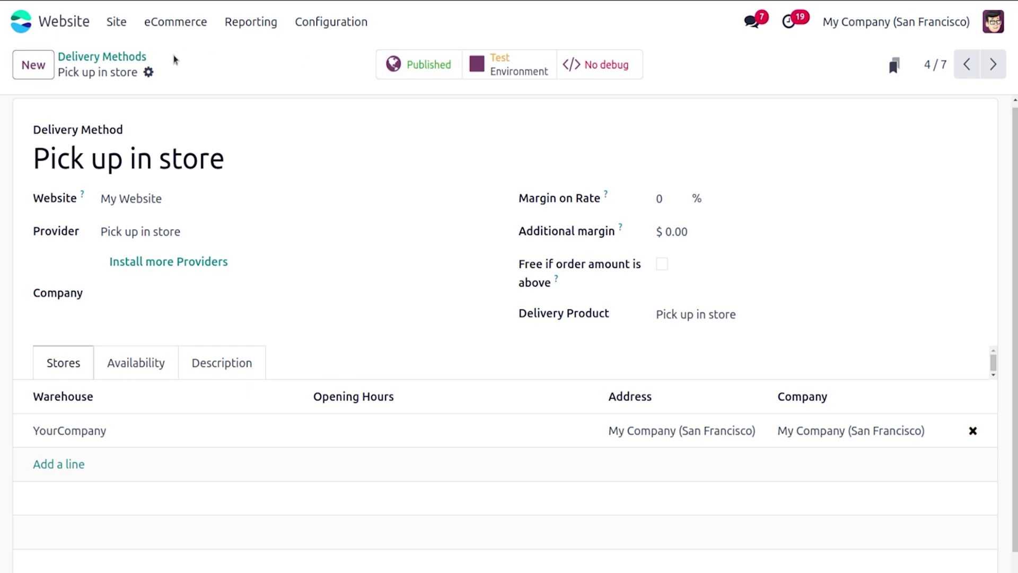
pyautogui.click(139, 56)
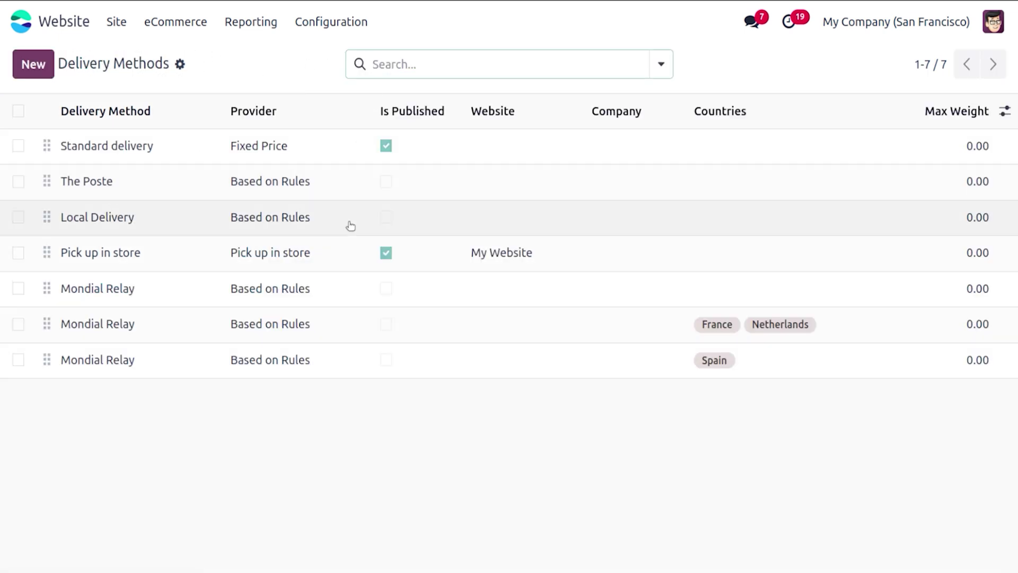
# Step: Publish the Local Delivery method
pyautogui.click(247, 217)
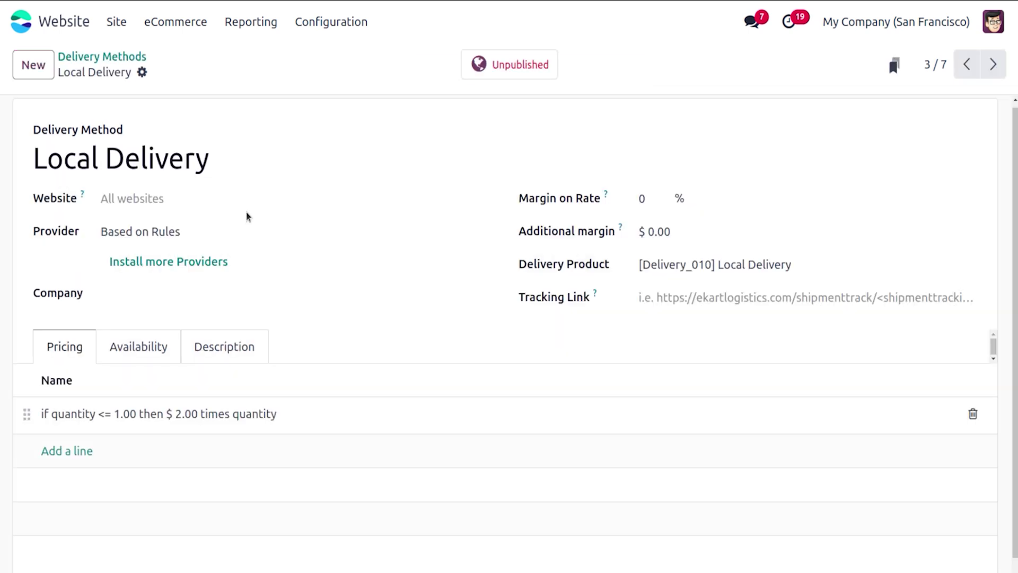
pyautogui.click(493, 64)
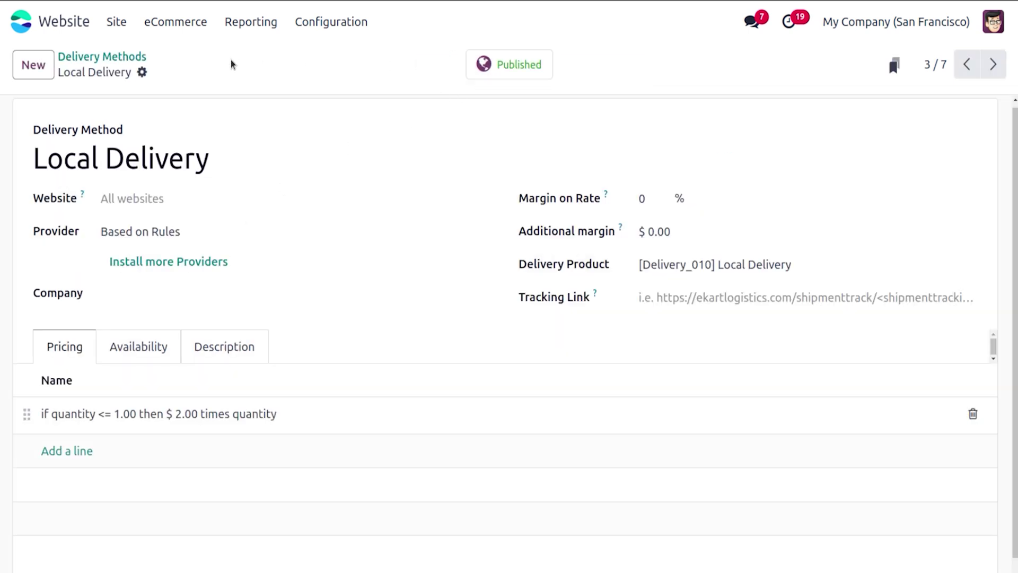
pyautogui.click(119, 56)
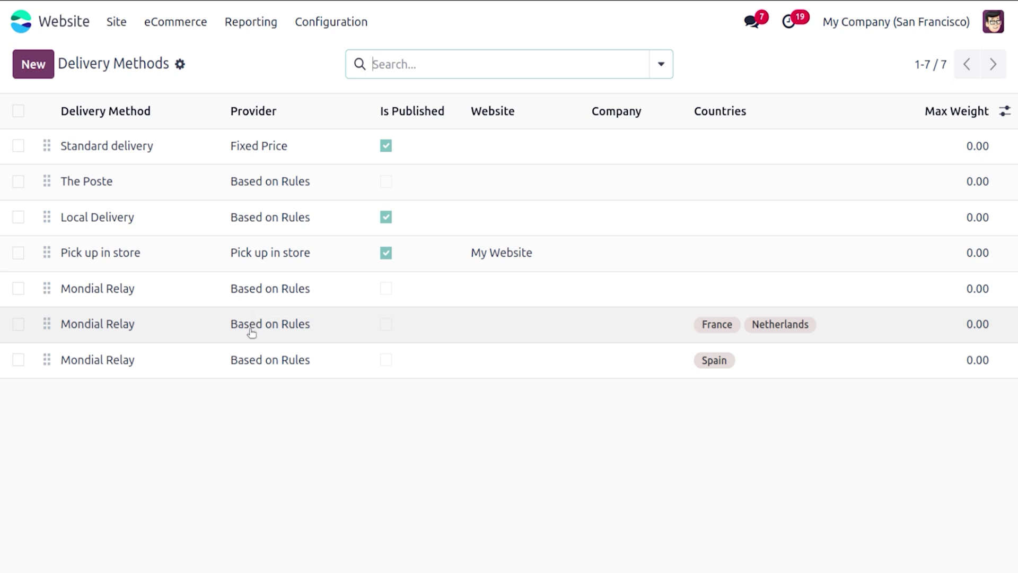
# Step: Publish the first Mondial Relay method and return to the Delivery Methods list
pyautogui.click(260, 302)
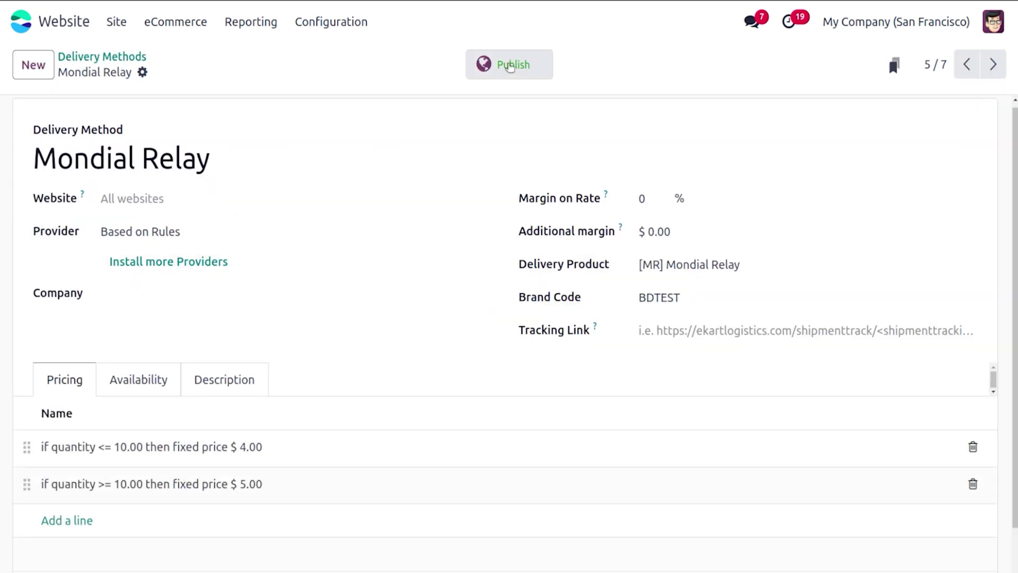
pyautogui.click(510, 65)
pyautogui.click(134, 58)
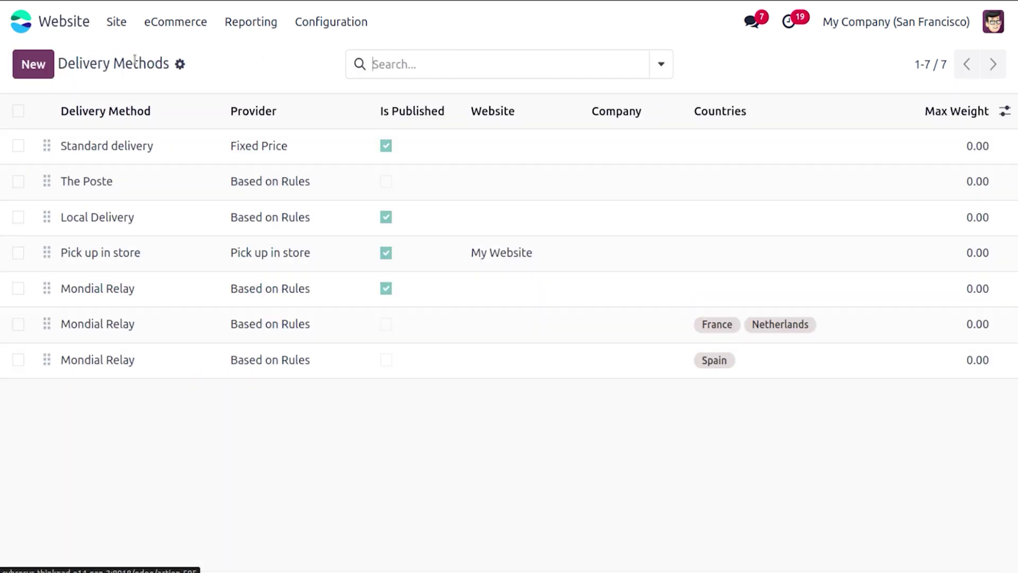
pyautogui.click(175, 22)
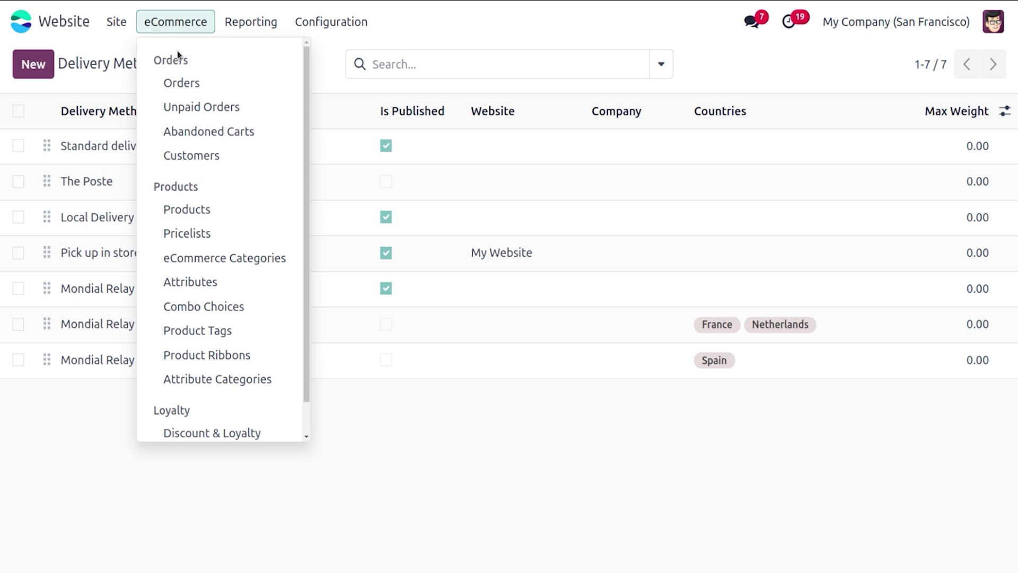
# Step: Search the products for 'glas' and tag the Glass product as Fragile, then save
pyautogui.click(199, 205)
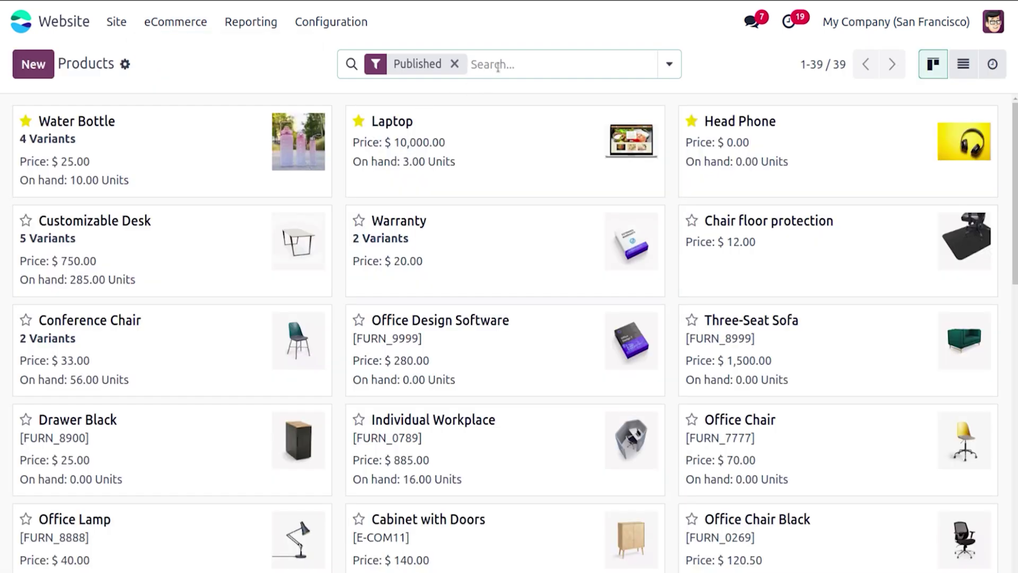
pyautogui.write('glas')
pyautogui.press('Return')
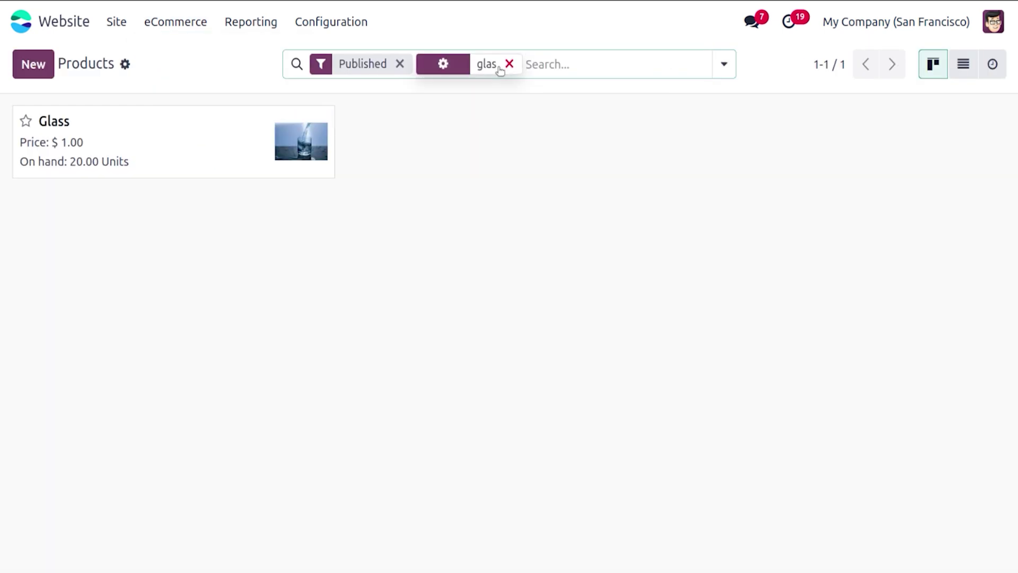
pyautogui.click(198, 113)
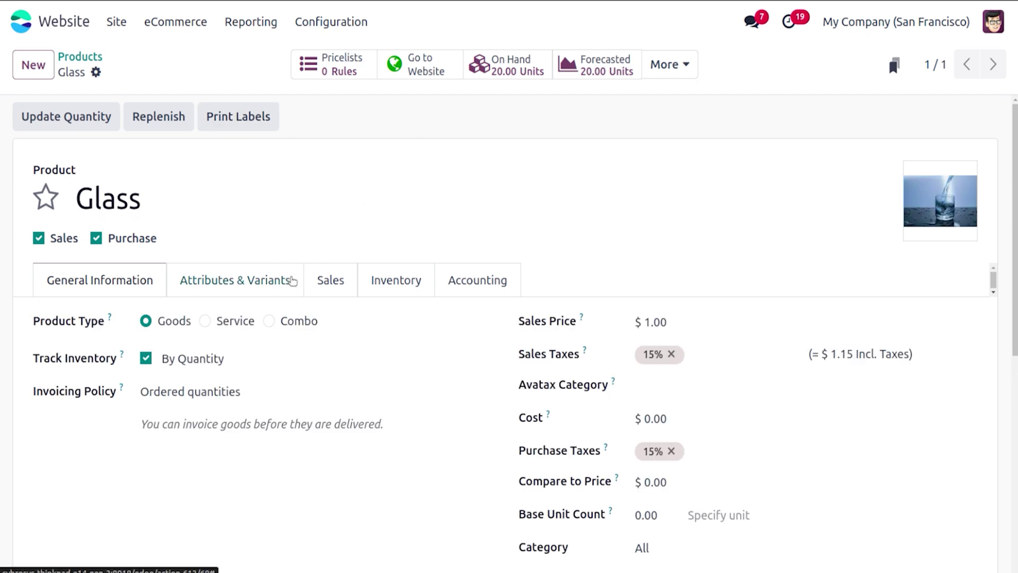
pyautogui.click(343, 292)
pyautogui.scroll(-1, 772, 270)
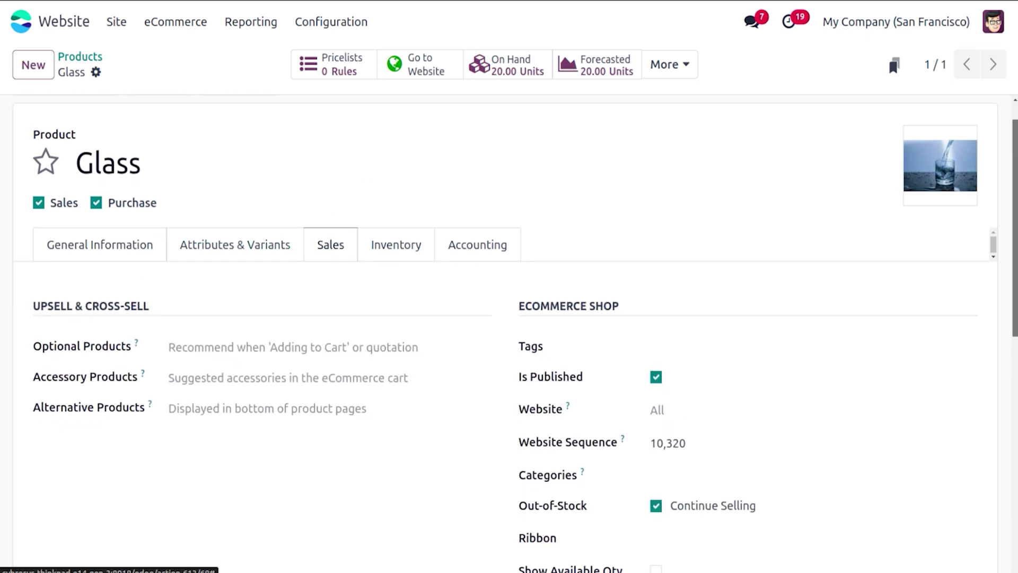
pyautogui.click(734, 316)
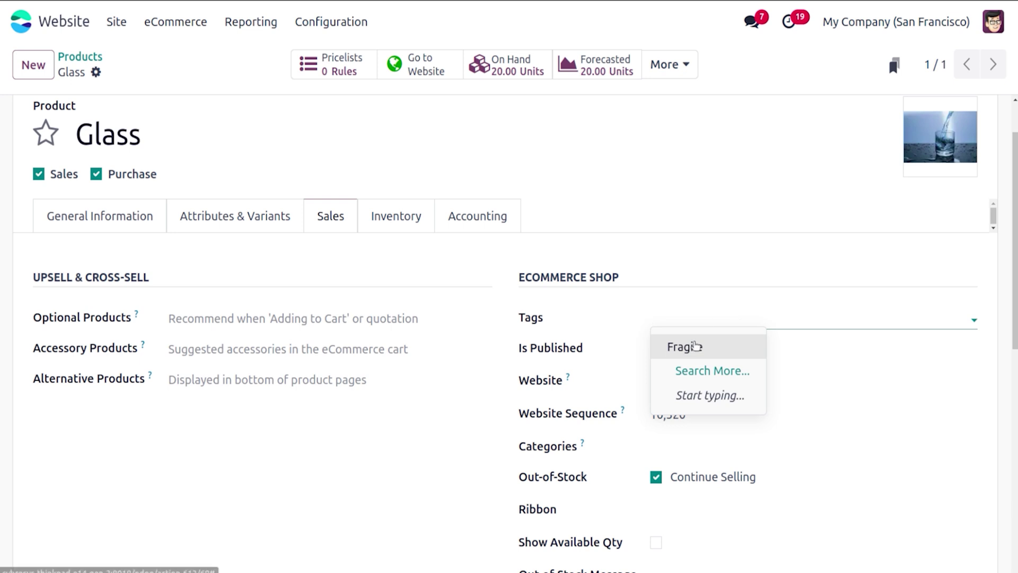
pyautogui.click(696, 346)
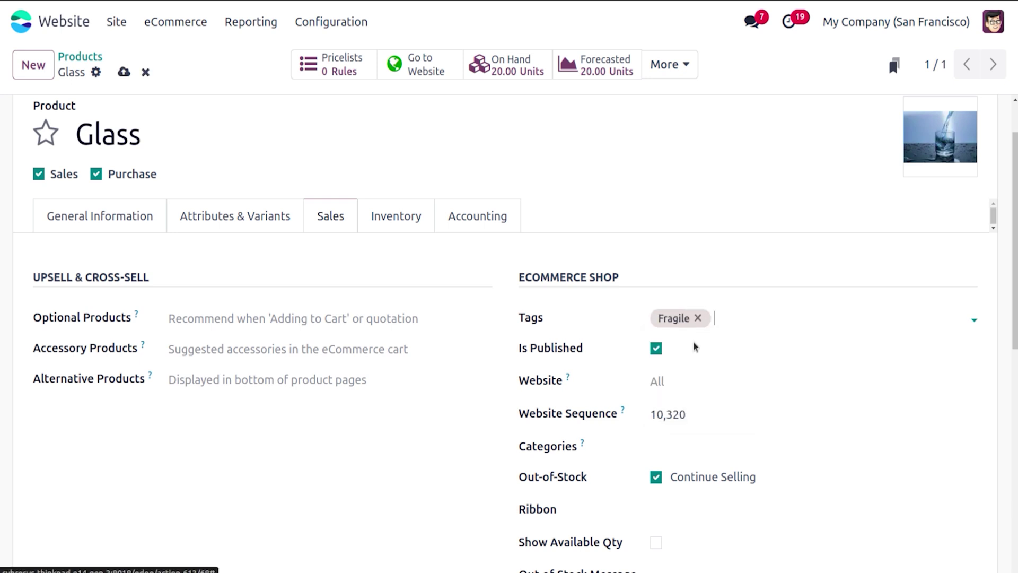
pyautogui.click(124, 71)
pyautogui.click(95, 57)
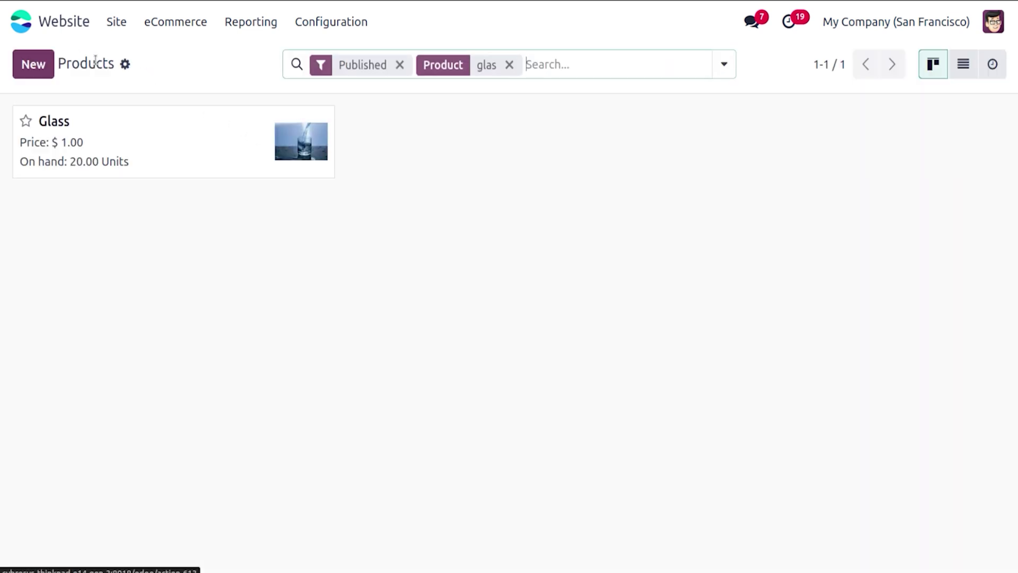
# Step: Reload the published products catalogue and review the Water Bottle's sales and shop settings
pyautogui.click(196, 27)
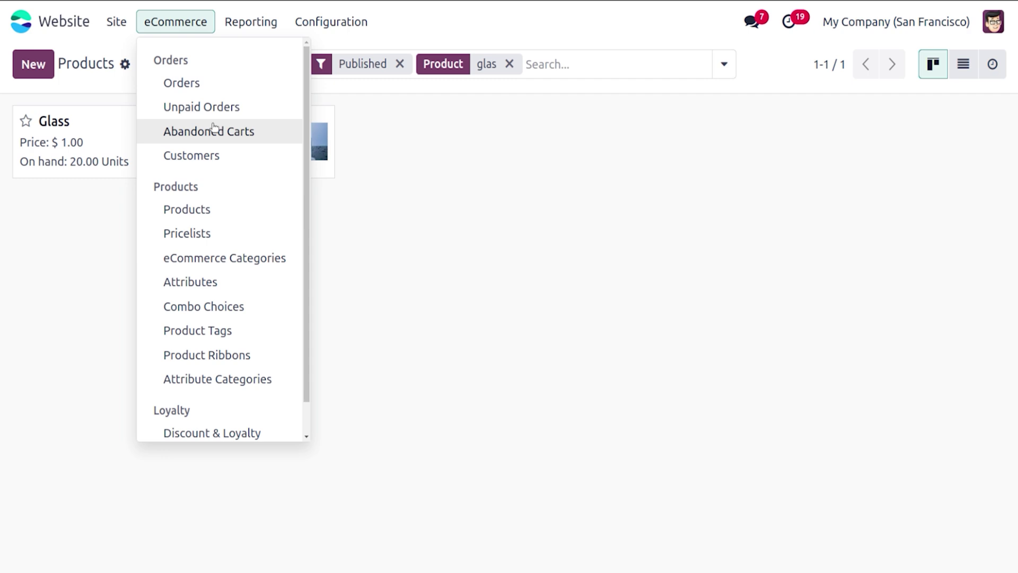
pyautogui.click(229, 214)
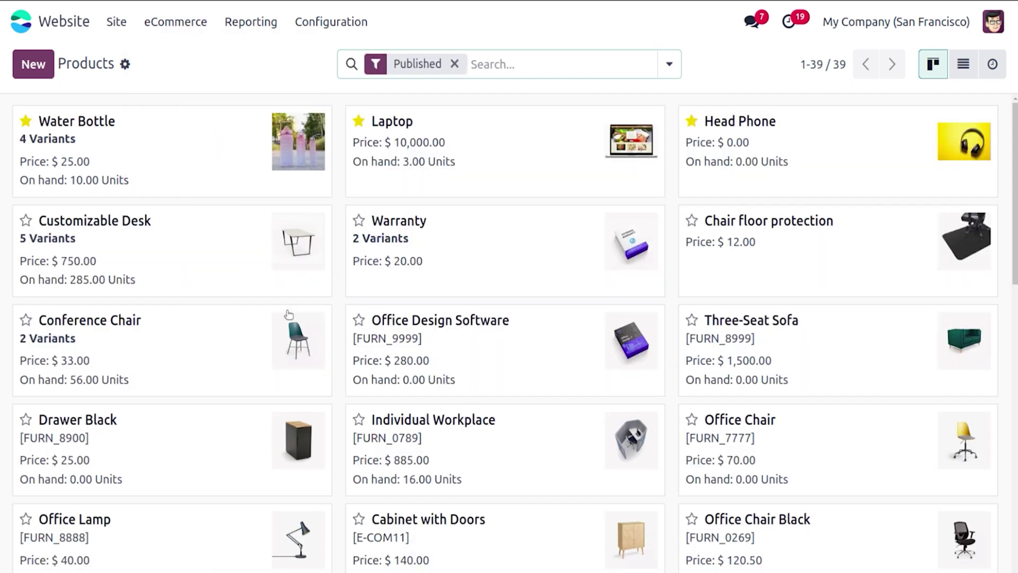
pyautogui.click(153, 151)
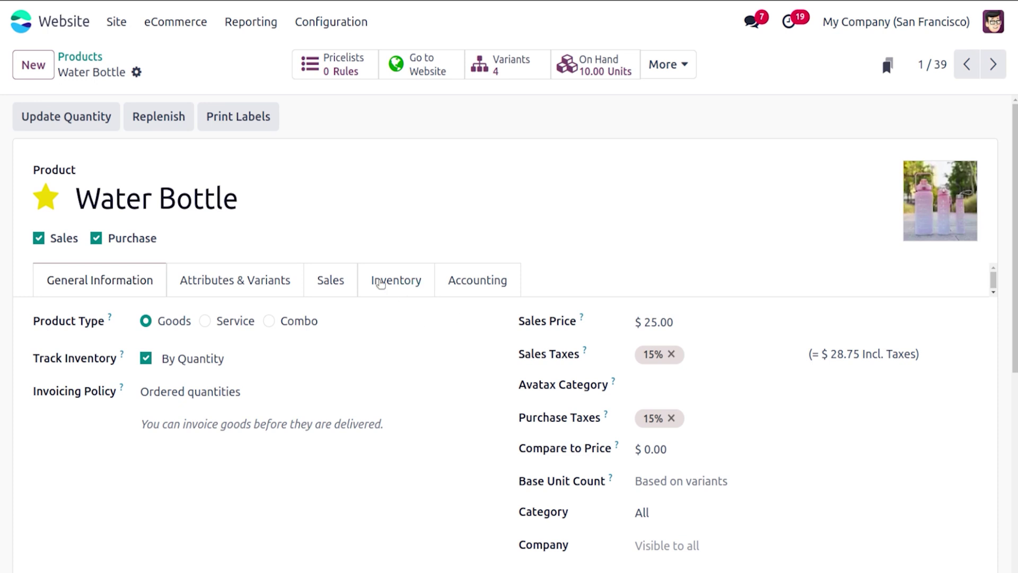
pyautogui.click(335, 281)
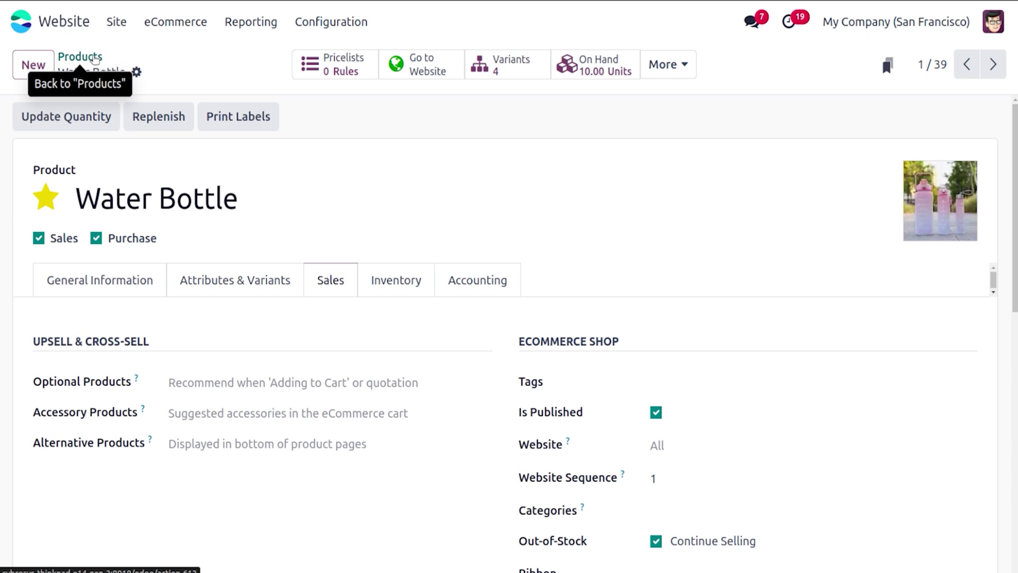
pyautogui.click(95, 60)
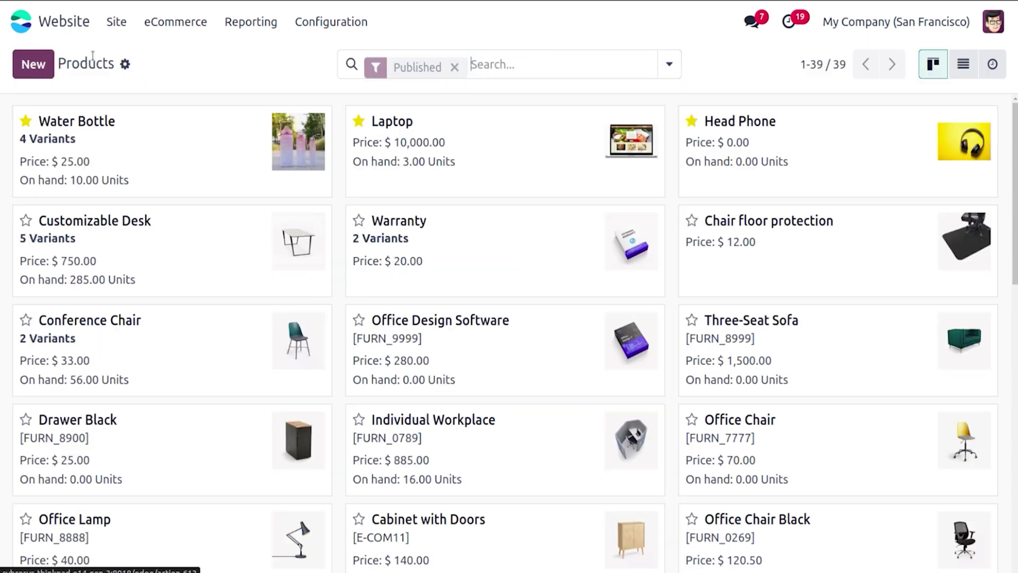
pyautogui.click(131, 24)
# Step: From the homepage shop, add the 0.5 L Water Bottle to the cart and proceed to delivery
pyautogui.click(140, 58)
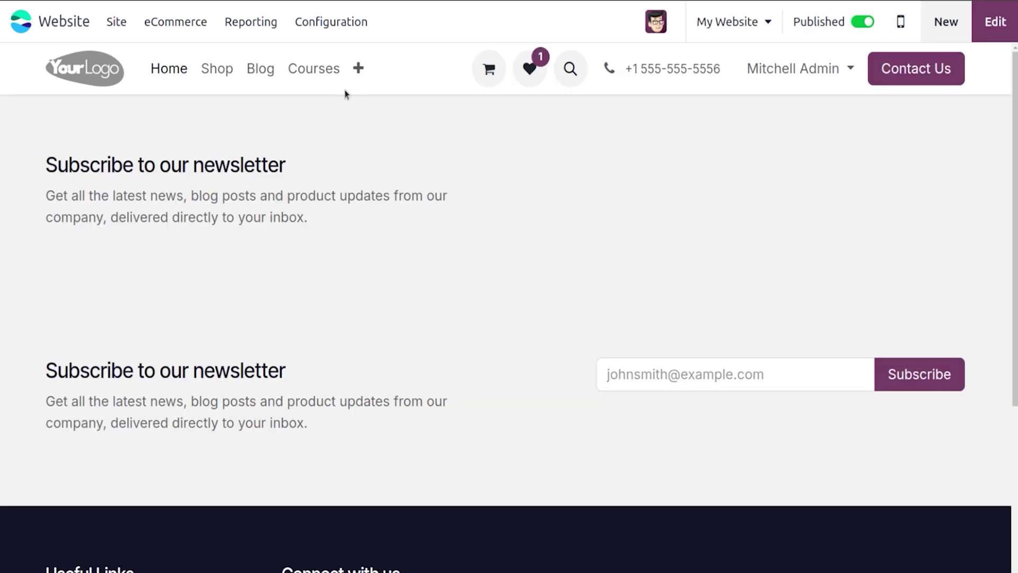
pyautogui.click(226, 70)
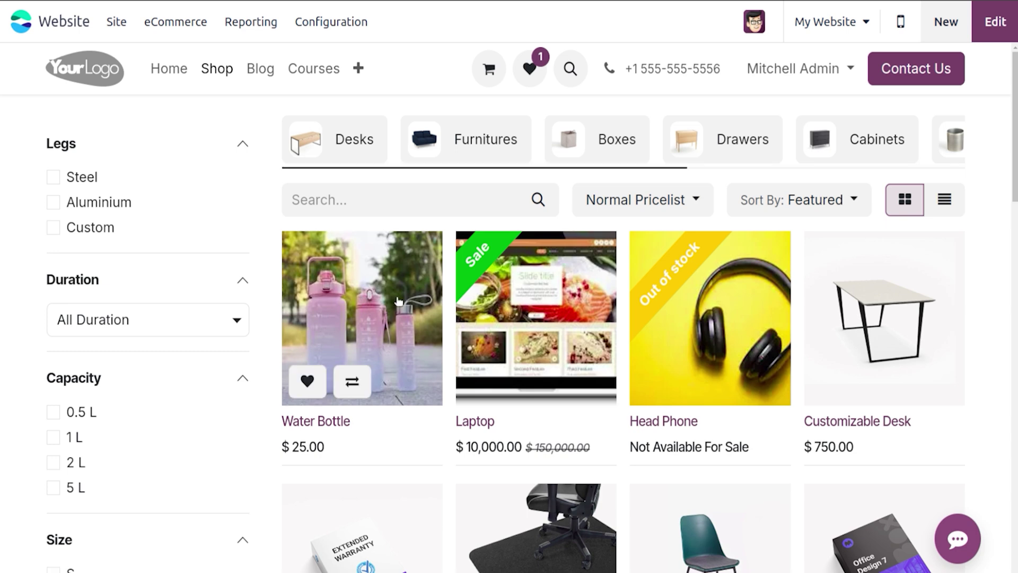
pyautogui.click(375, 281)
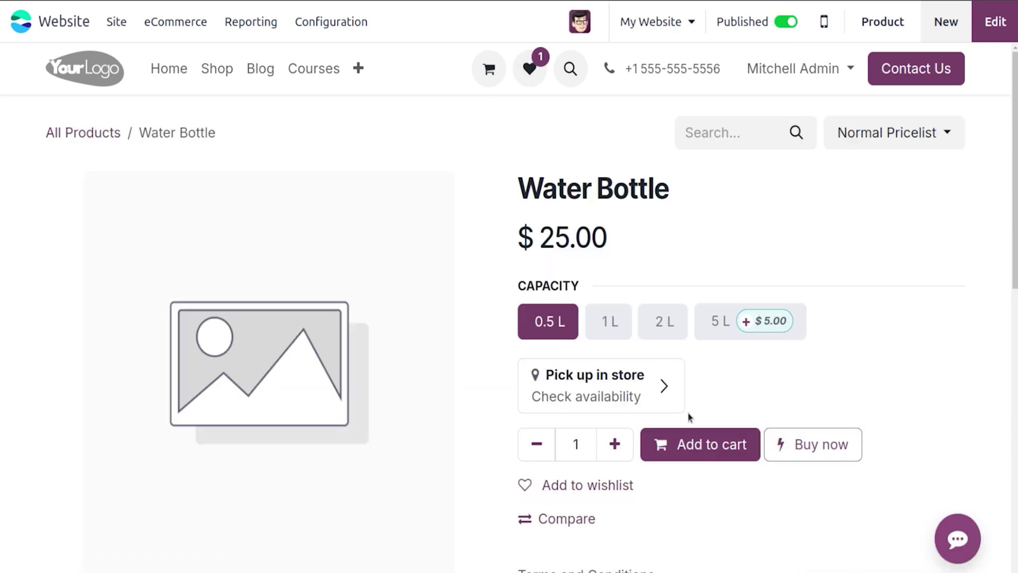
pyautogui.click(700, 455)
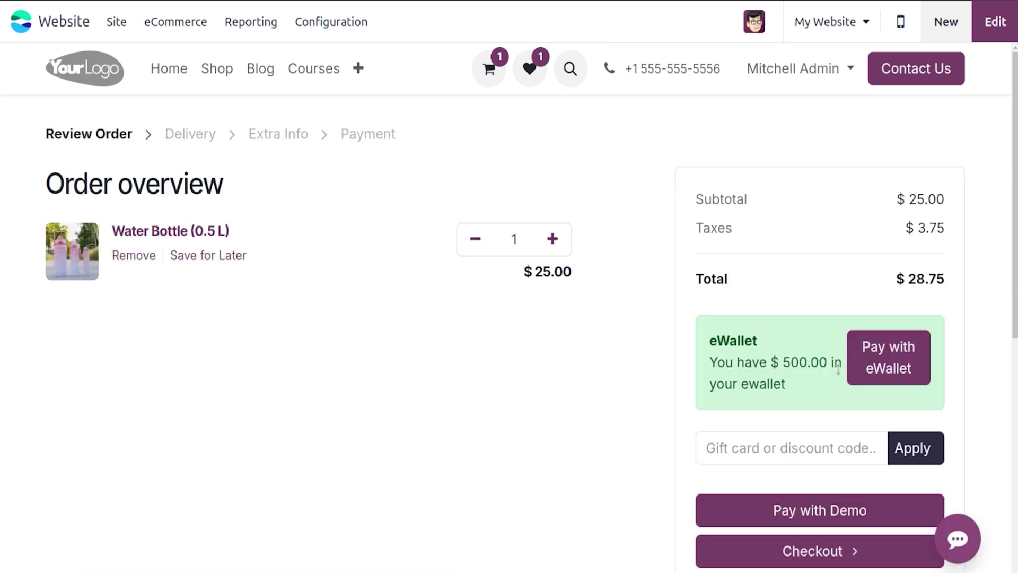
pyautogui.click(826, 565)
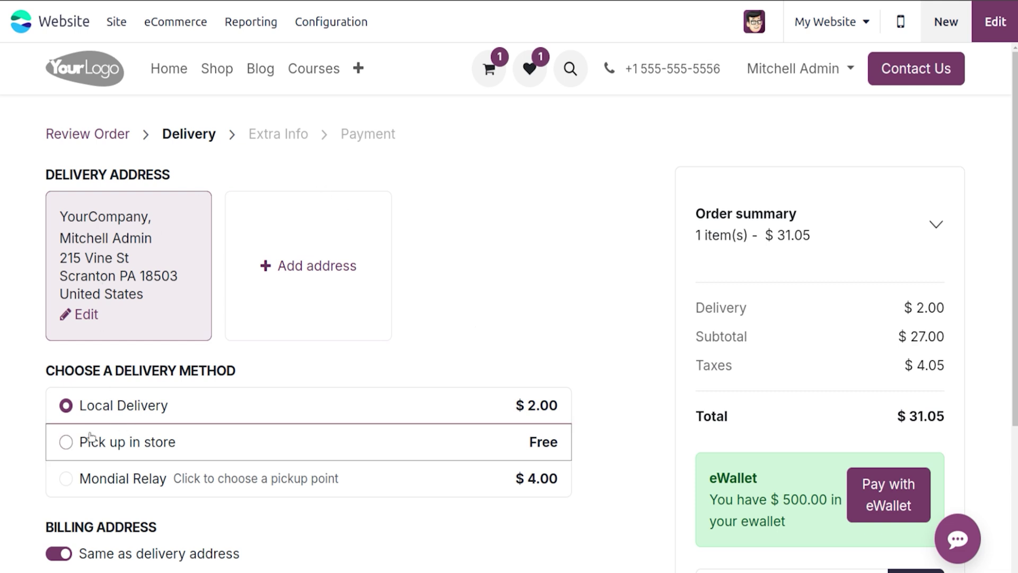
# Step: Preview the Pick up in store and Mondial Relay location choosers, then choose Local Delivery at $2.00
pyautogui.click(67, 442)
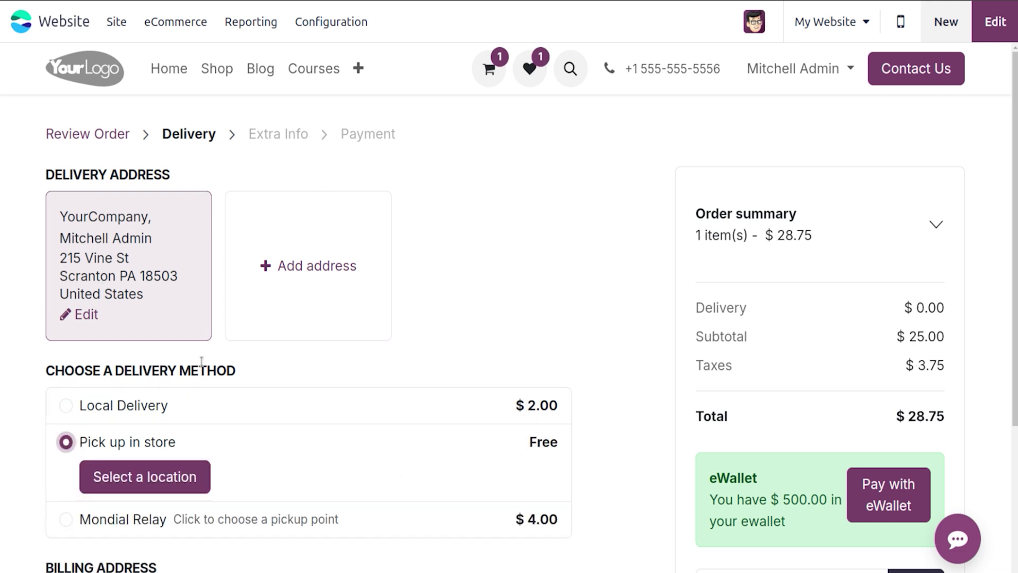
pyautogui.click(152, 476)
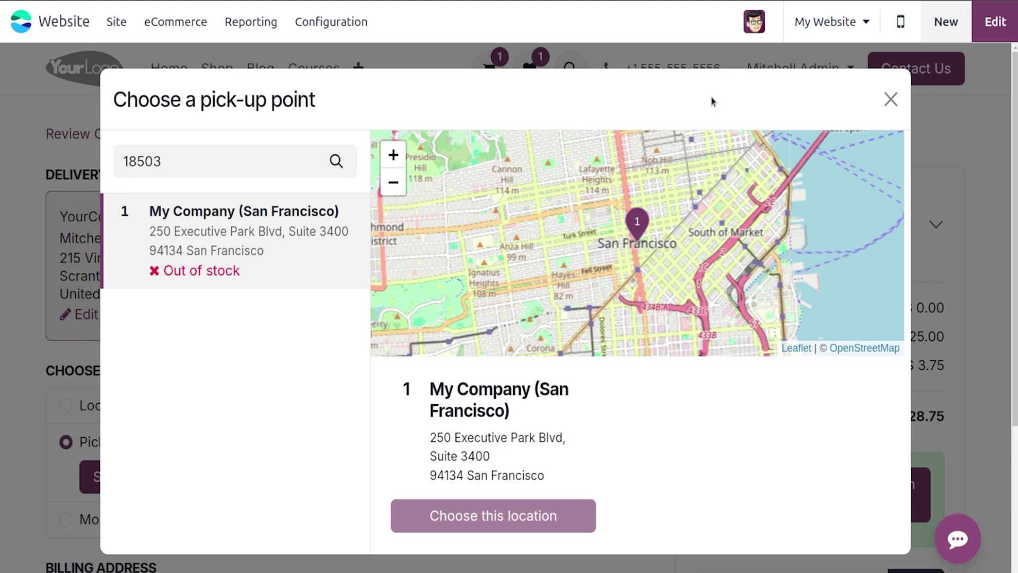
pyautogui.click(891, 99)
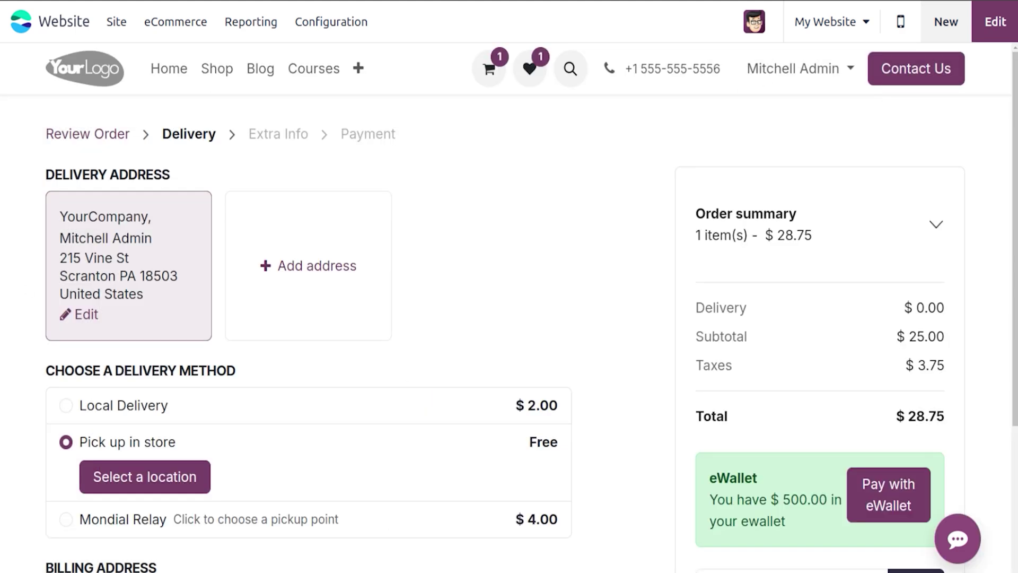
pyautogui.click(65, 519)
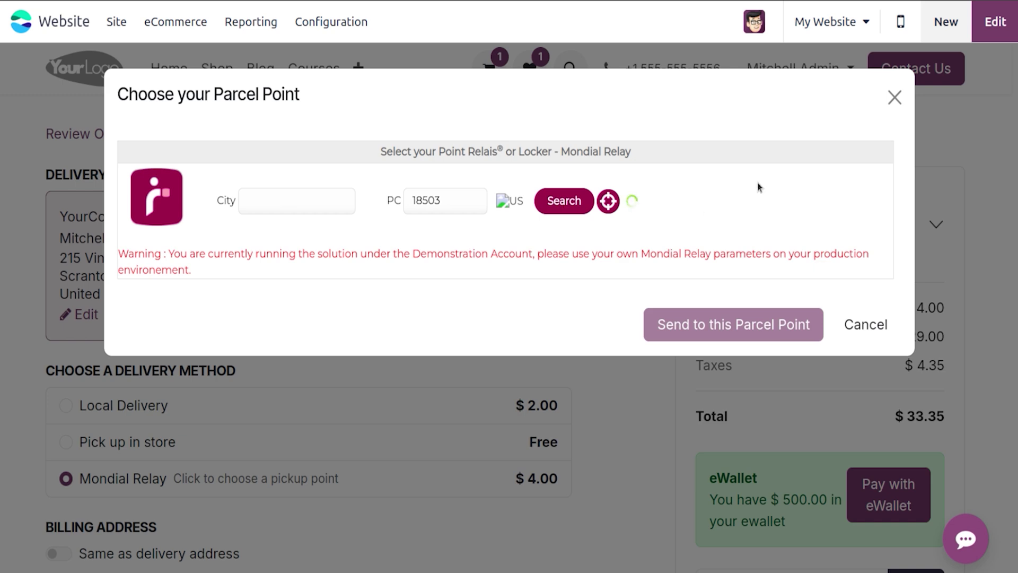
pyautogui.click(895, 97)
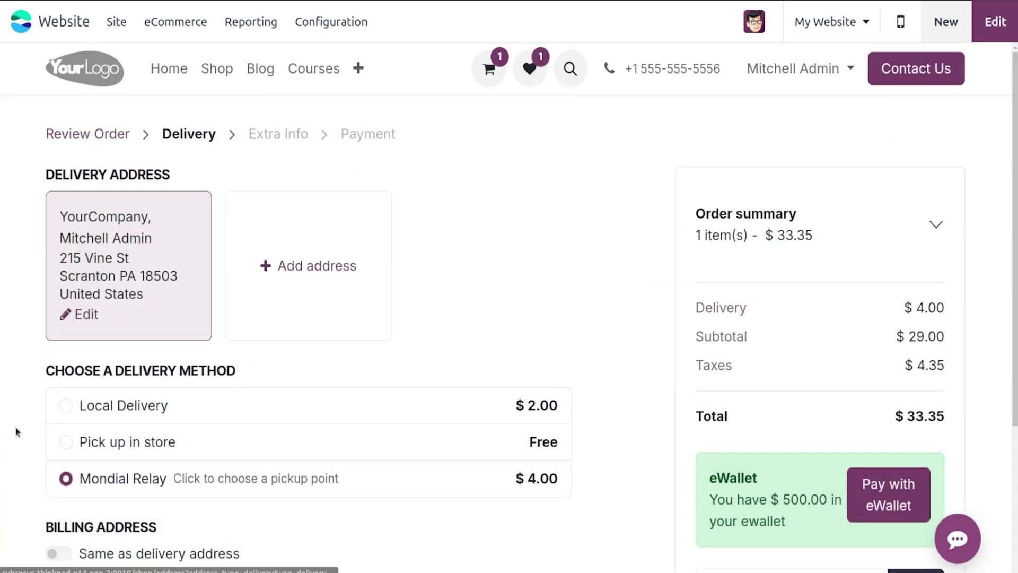
pyautogui.click(65, 406)
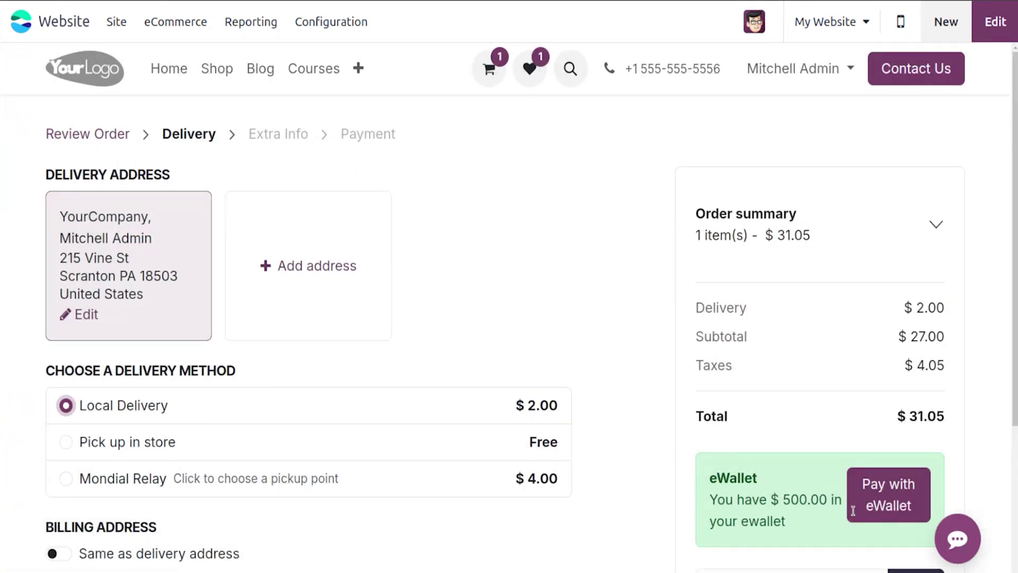
pyautogui.scroll(-2, 870, 552)
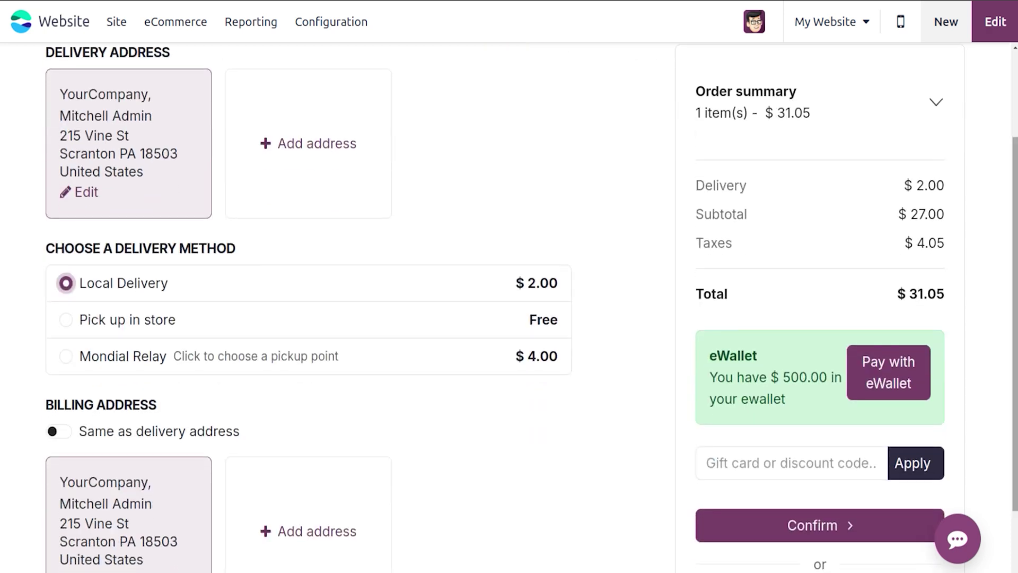
# Step: Confirm Local Delivery, fill the reference with the suggested Order, and pay the $31.05 order
pyautogui.click(867, 535)
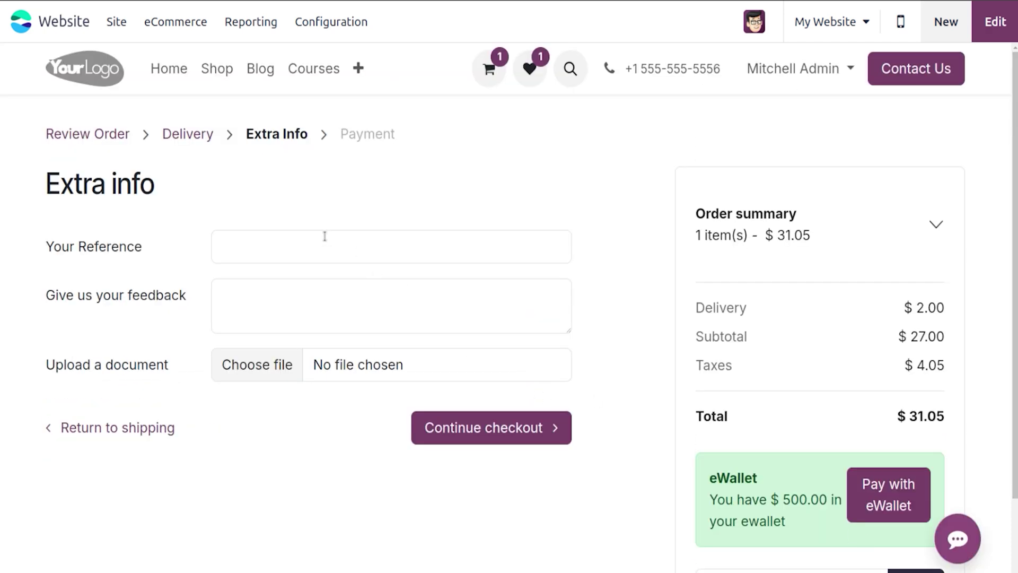
pyautogui.click(325, 236)
pyautogui.click(322, 283)
pyautogui.click(319, 314)
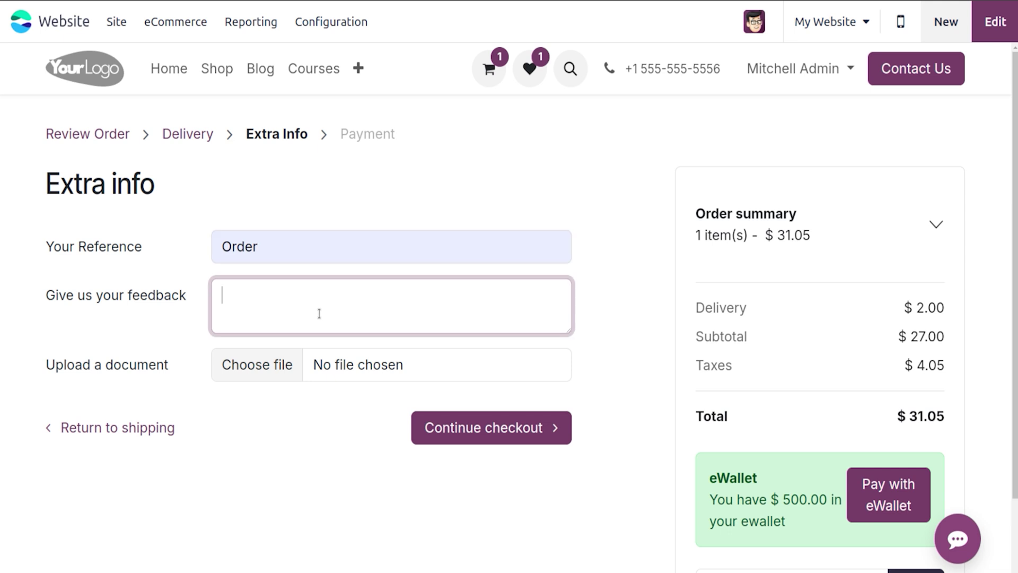
pyautogui.click(452, 419)
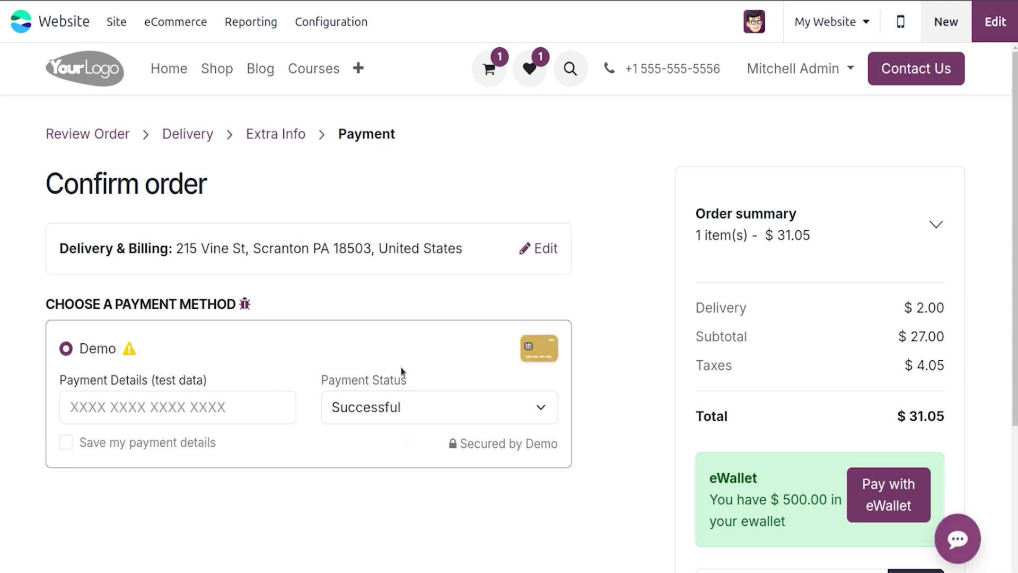
pyautogui.scroll(-2, 1014, 415)
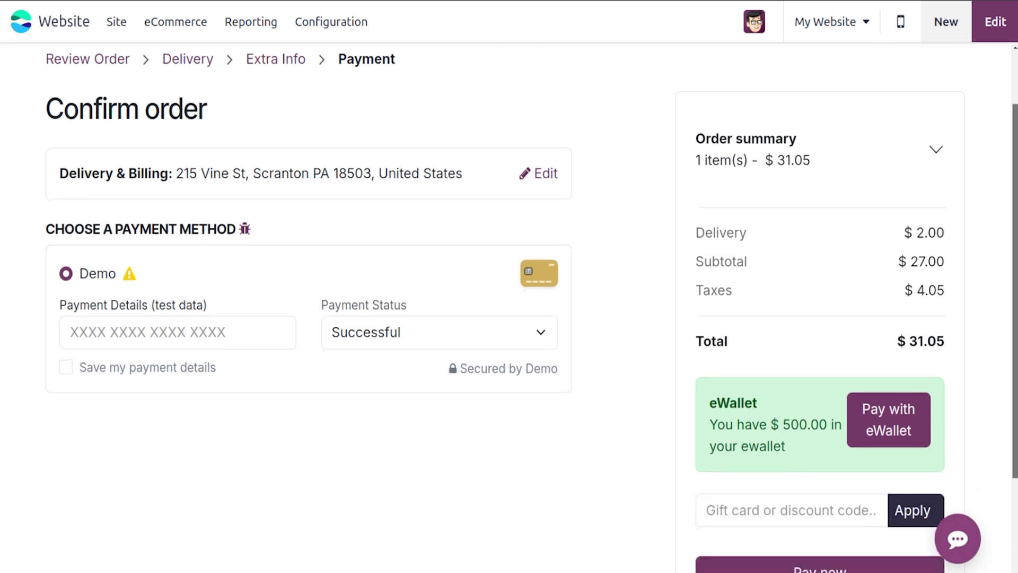
pyautogui.click(875, 567)
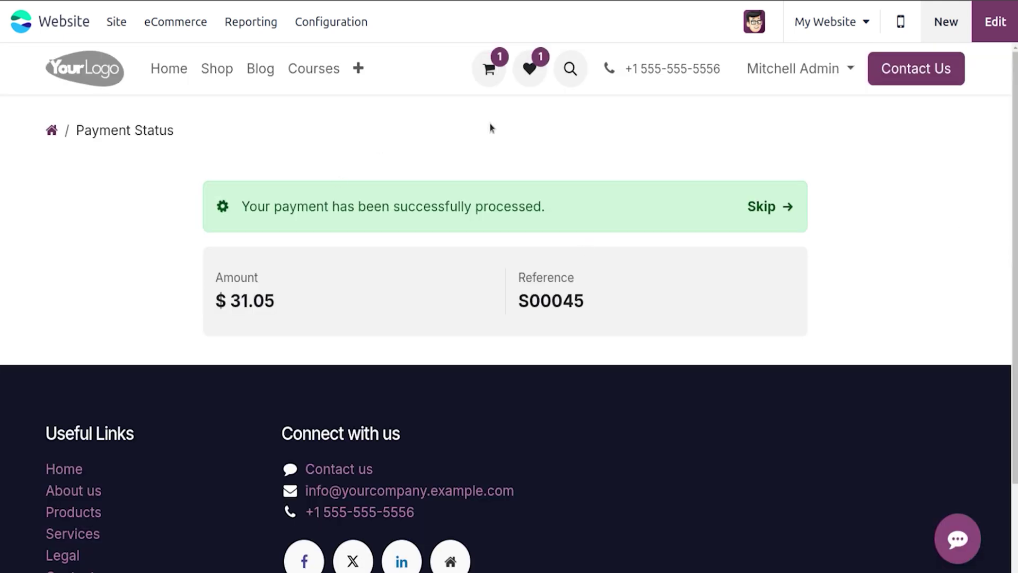
# Step: Search the shop for Glass and open the Glass product page
pyautogui.click(215, 71)
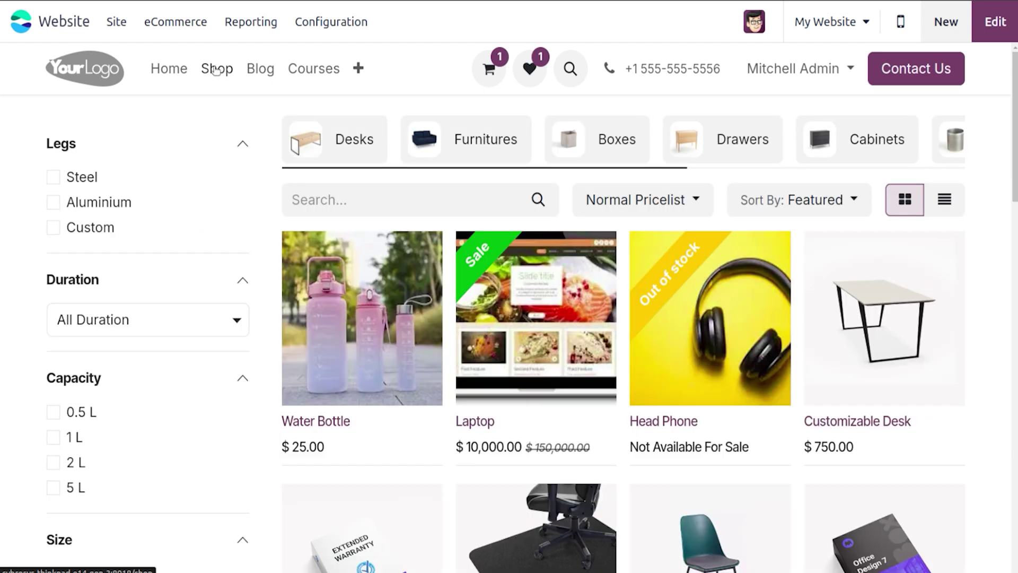
pyautogui.click(567, 80)
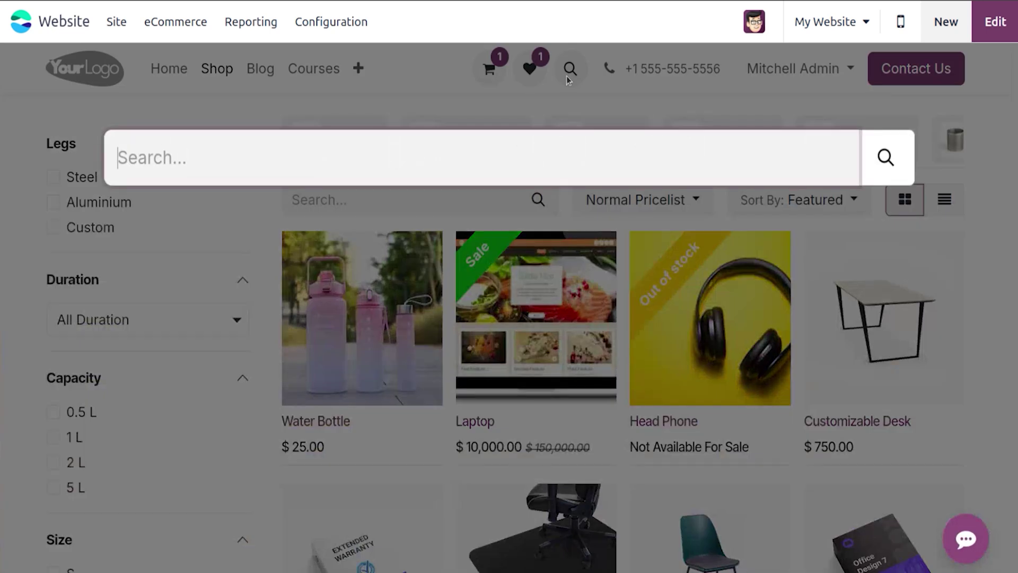
pyautogui.write('glas')
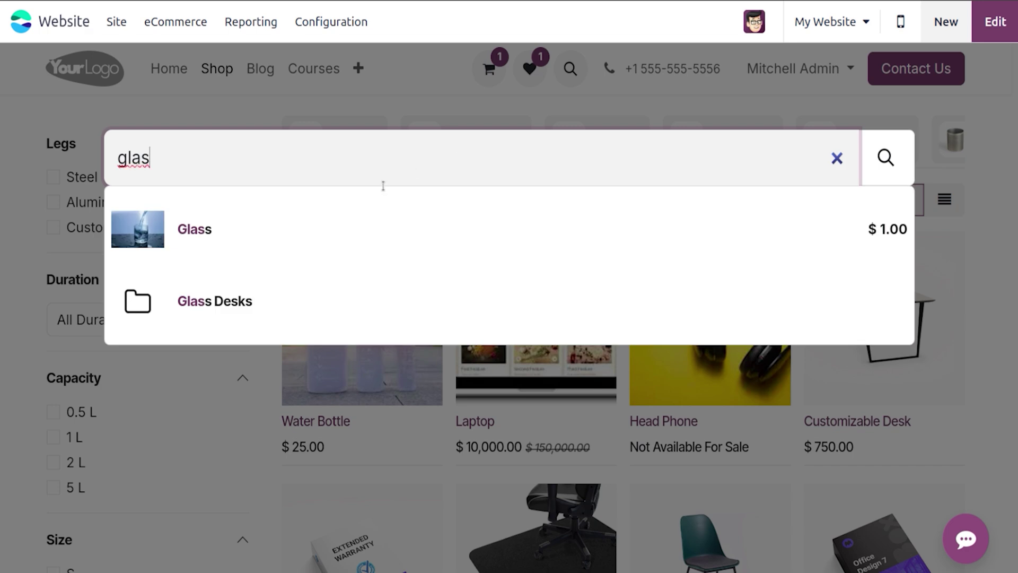
pyautogui.click(320, 242)
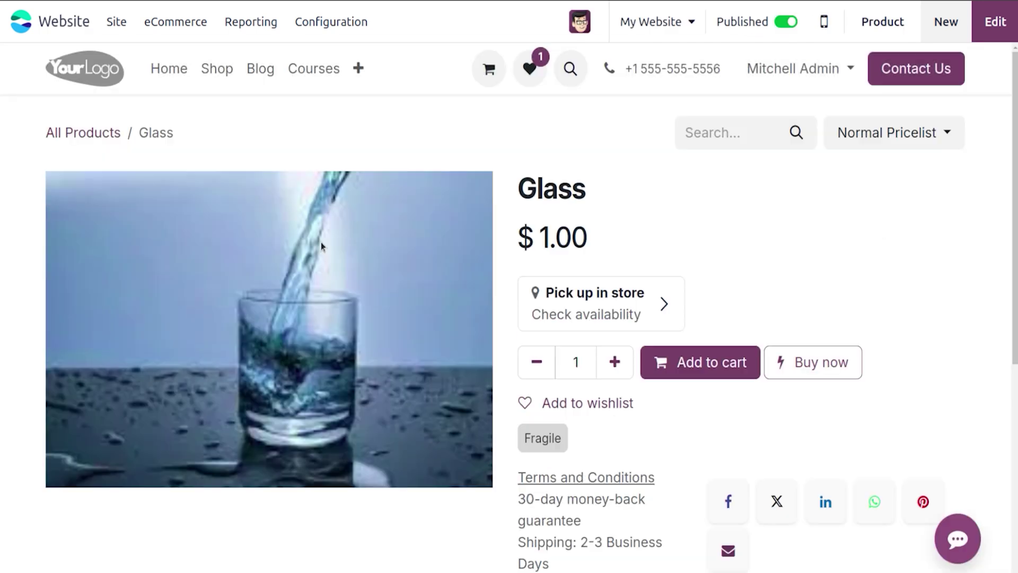
# Step: Add 3 Glass to the cart and reach checkout's Standard delivery at $50.00
pyautogui.click(615, 361)
pyautogui.click(615, 361)
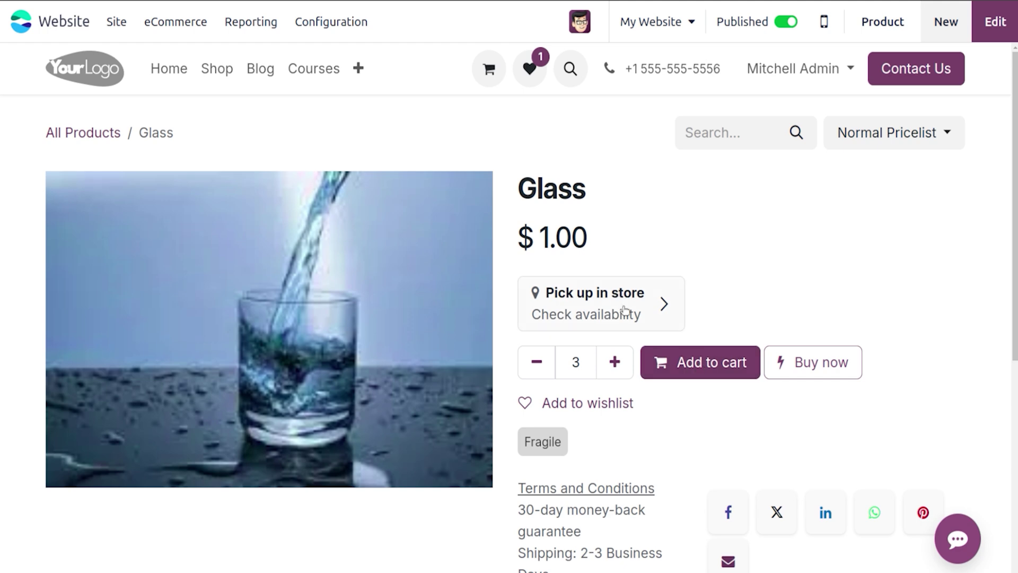
pyautogui.click(678, 361)
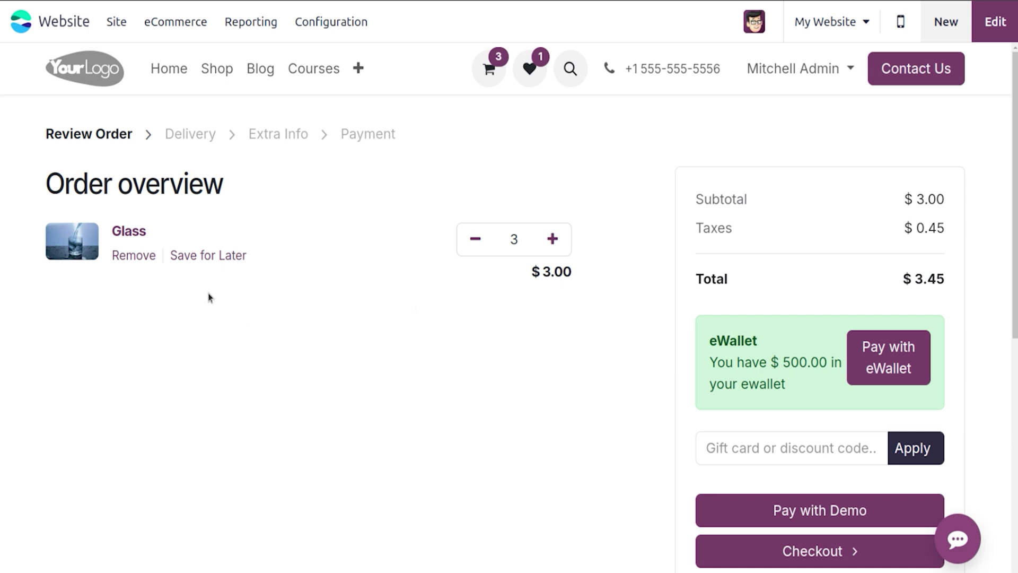
pyautogui.click(788, 557)
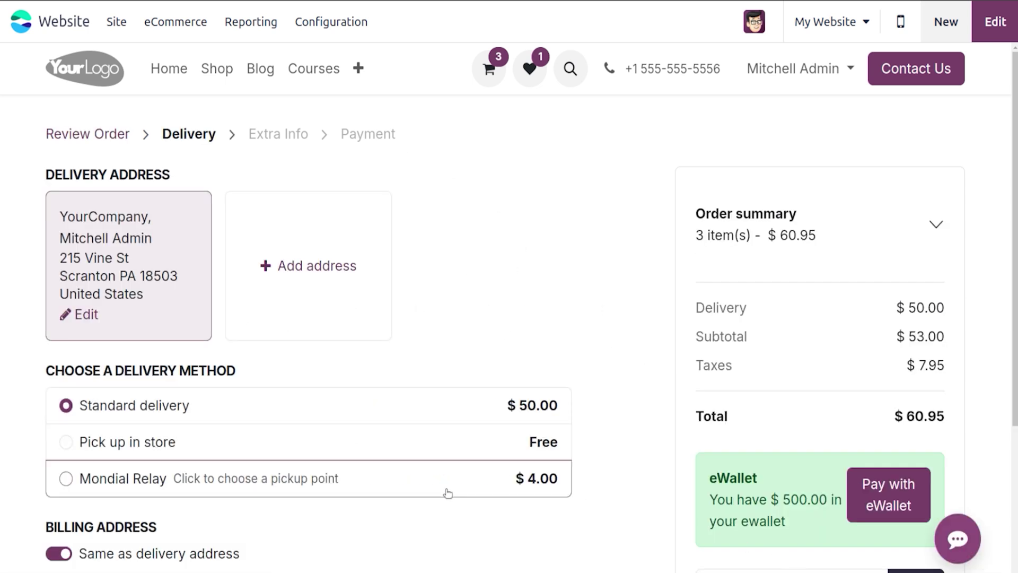
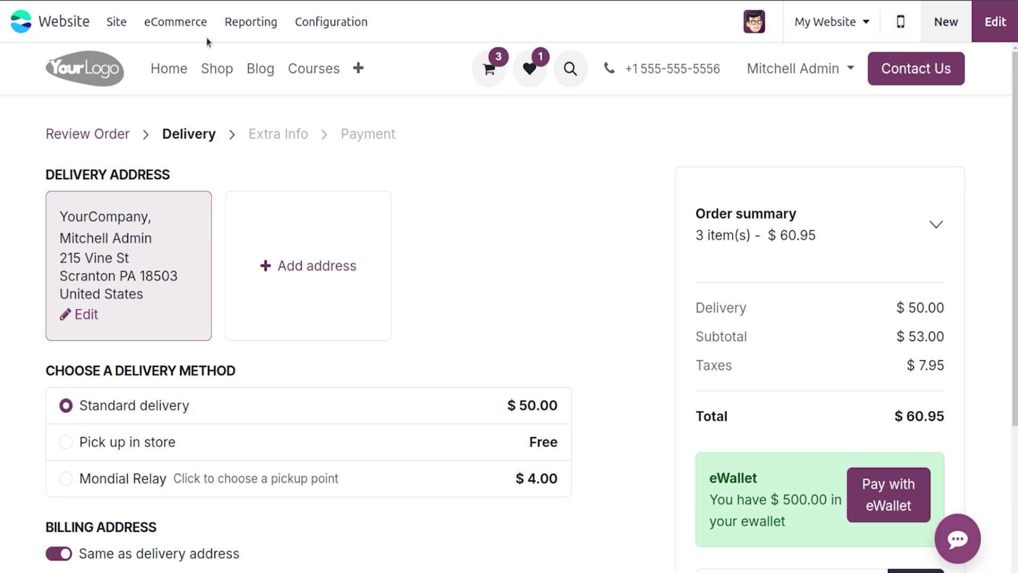
# Step: In the website settings' Invoicing section, tick Automatic Invoice and save the settings
pyautogui.click(324, 24)
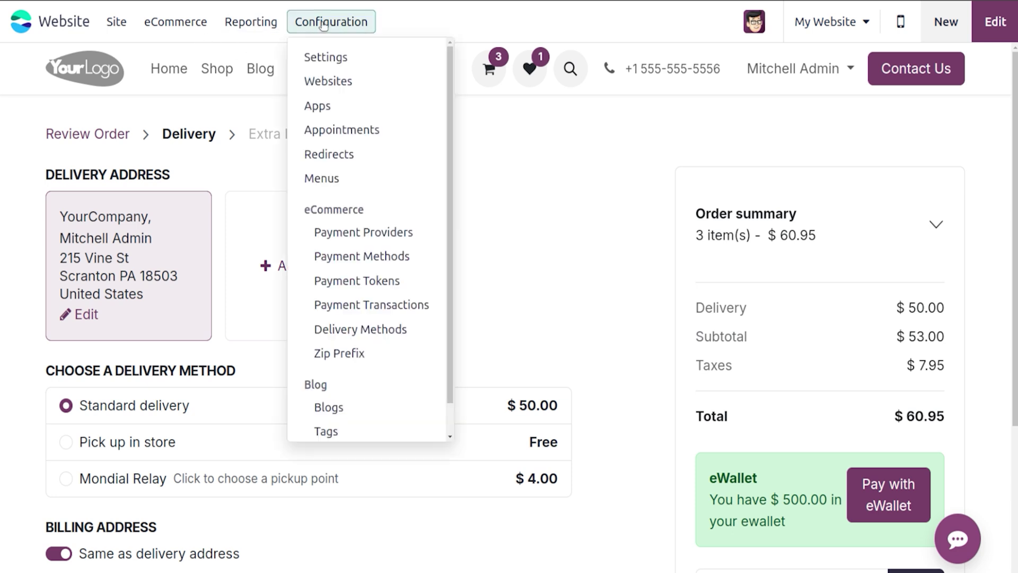
pyautogui.click(335, 59)
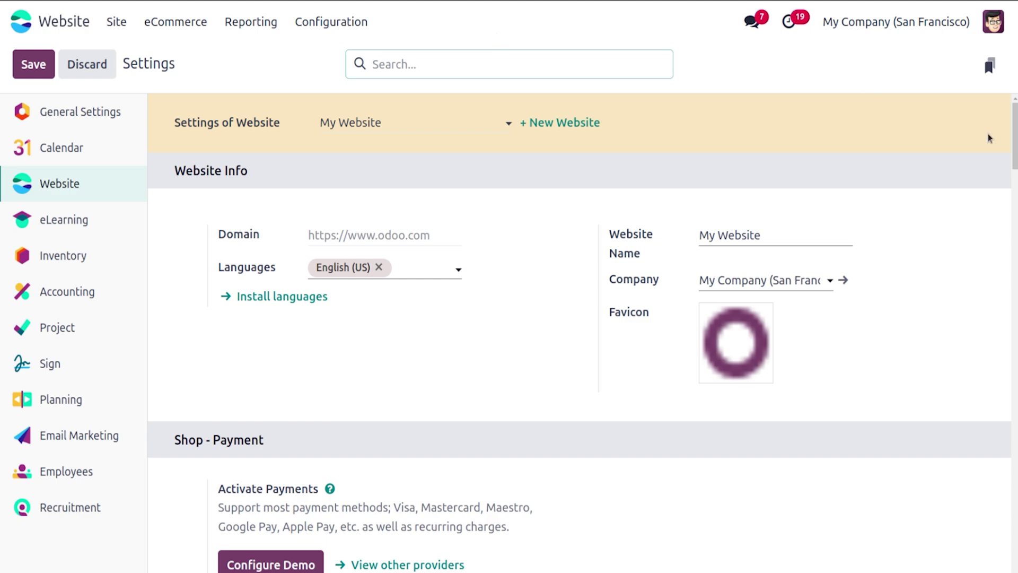
pyautogui.scroll(-15, 582, 333)
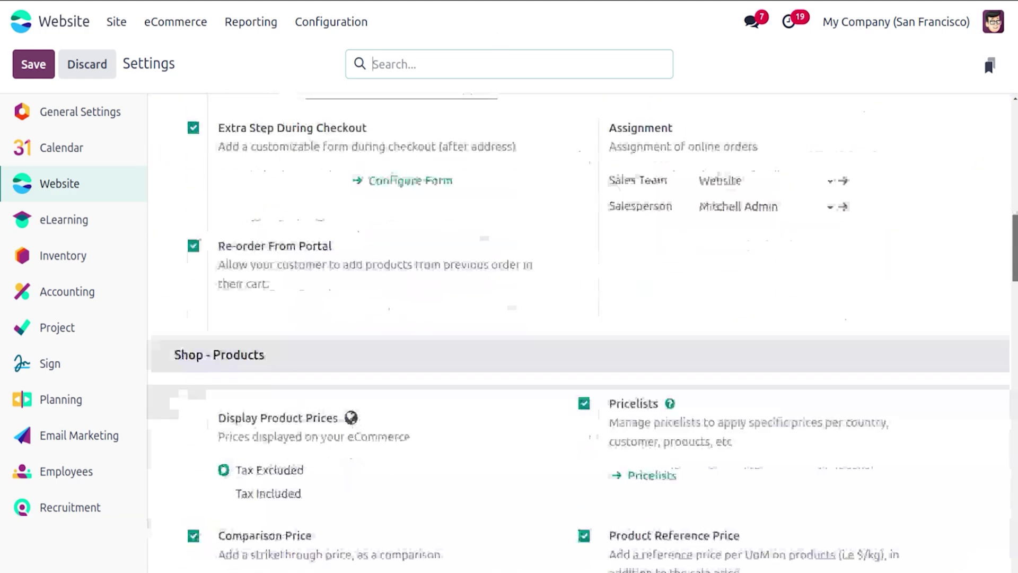
pyautogui.scroll(-12, 580, 338)
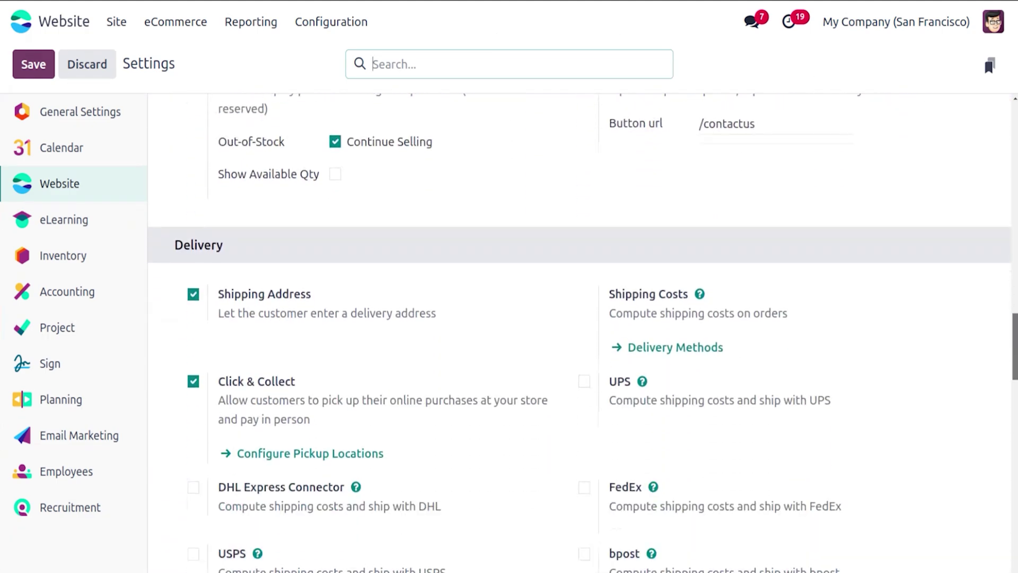
pyautogui.scroll(-8, 456, 323)
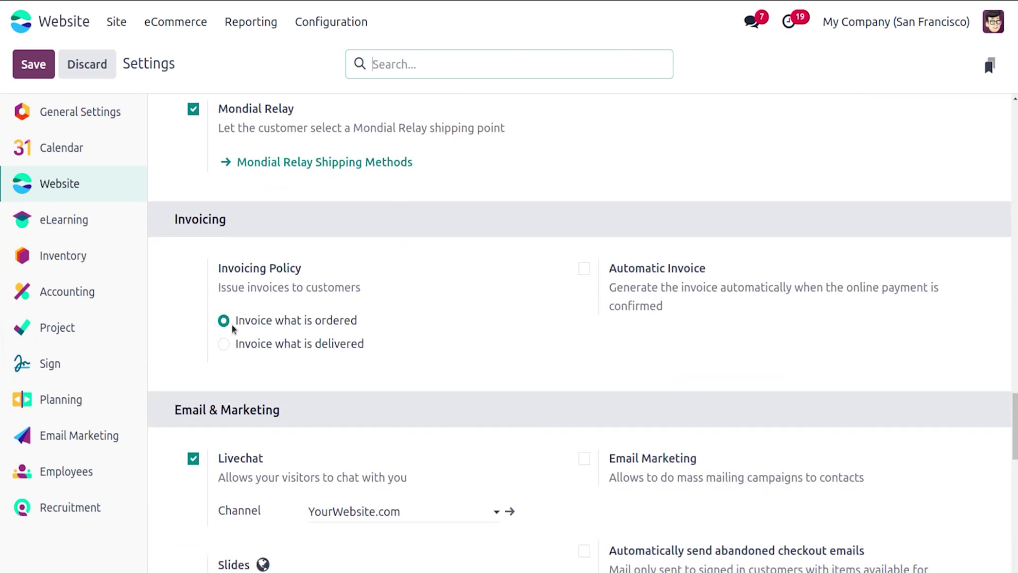
pyautogui.moveTo(317, 325)
pyautogui.click(584, 270)
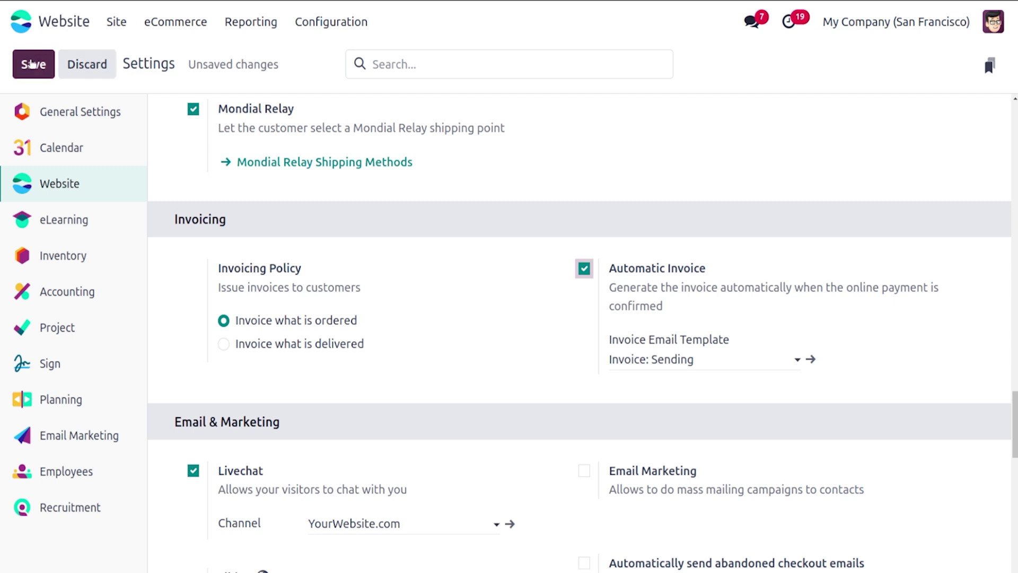
pyautogui.click(31, 64)
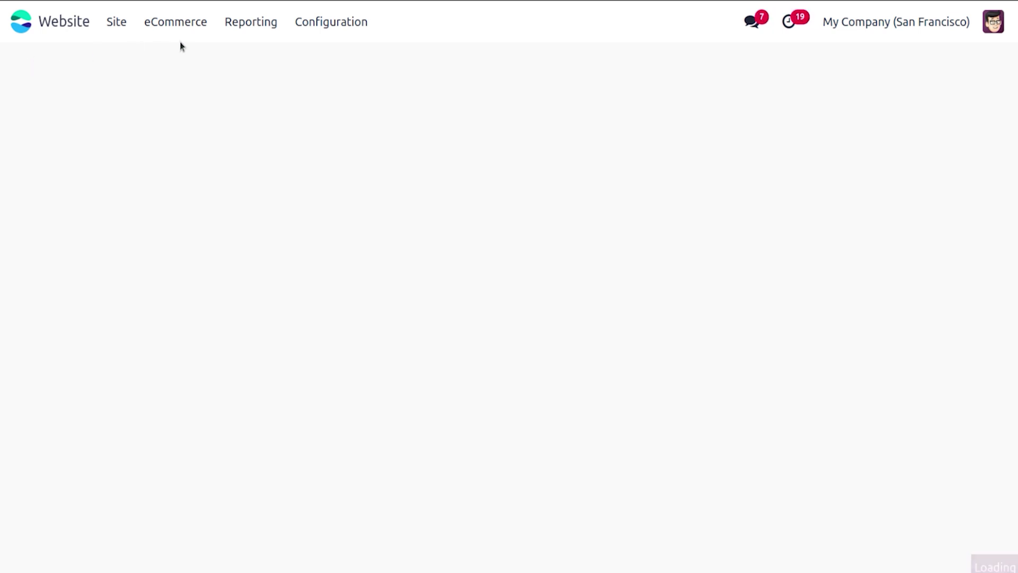
# Step: Open the Laptop record from eCommerce Products, then go back to the live Homepage
pyautogui.click(175, 25)
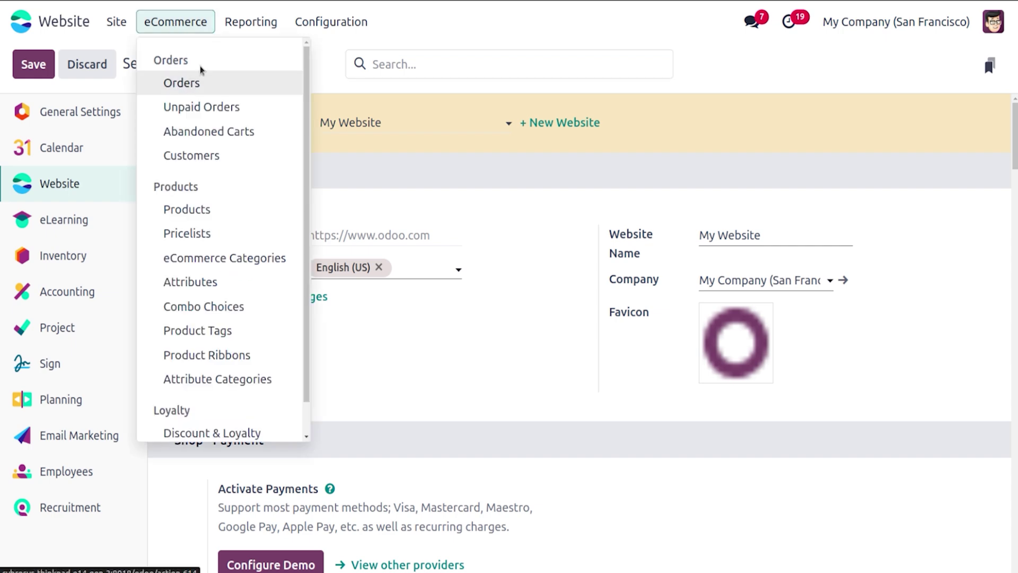
pyautogui.click(191, 209)
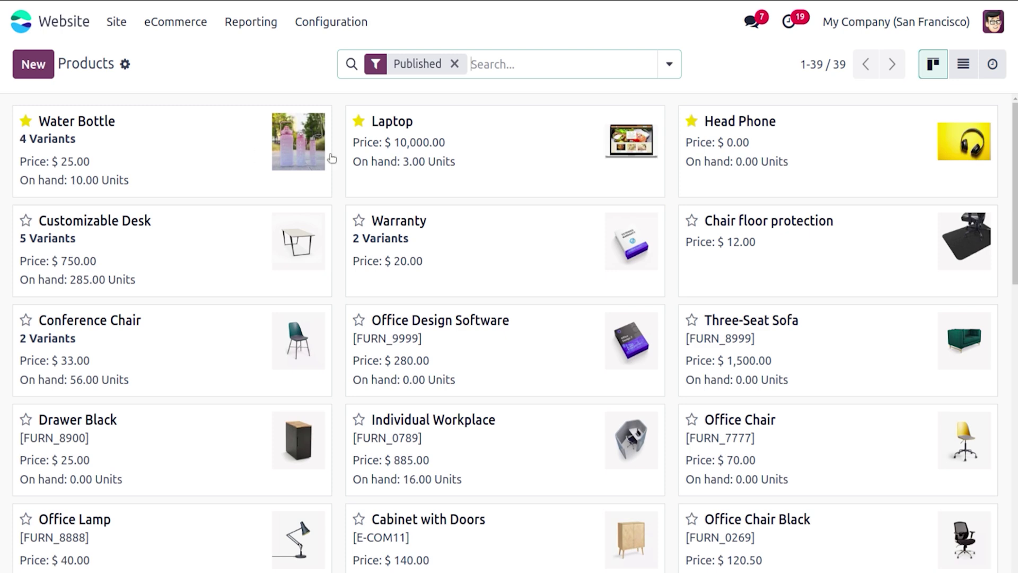
pyautogui.click(504, 148)
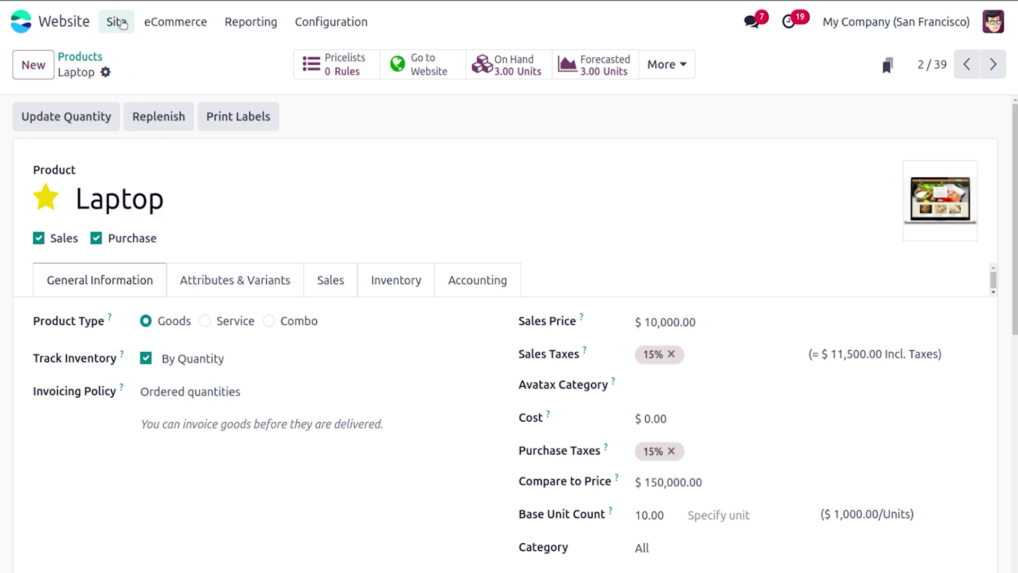
pyautogui.click(117, 22)
pyautogui.click(169, 68)
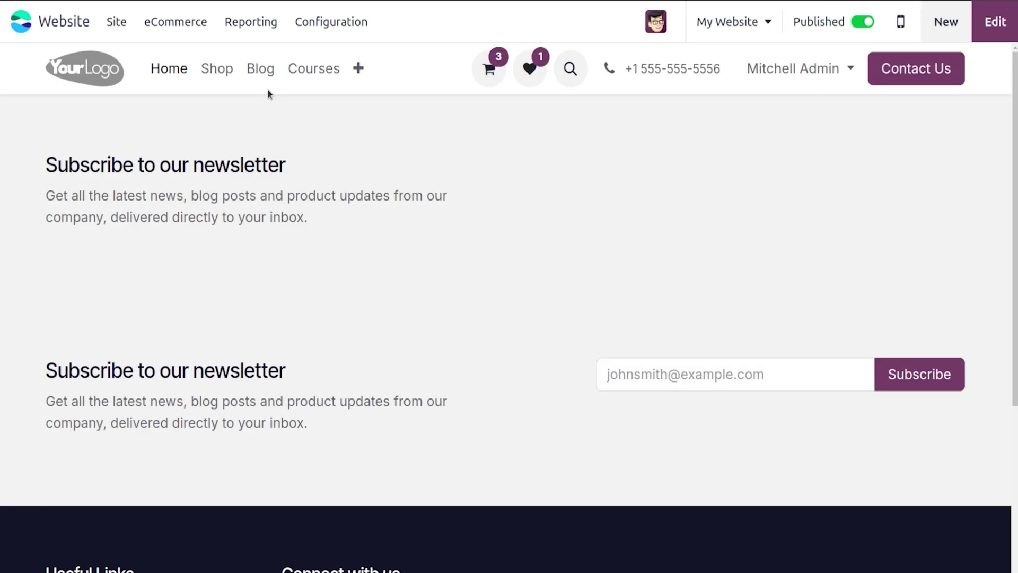
# Step: Buy one Laptop from the shop and remove the Glass, leaving a $11,500.00 cart
pyautogui.click(216, 78)
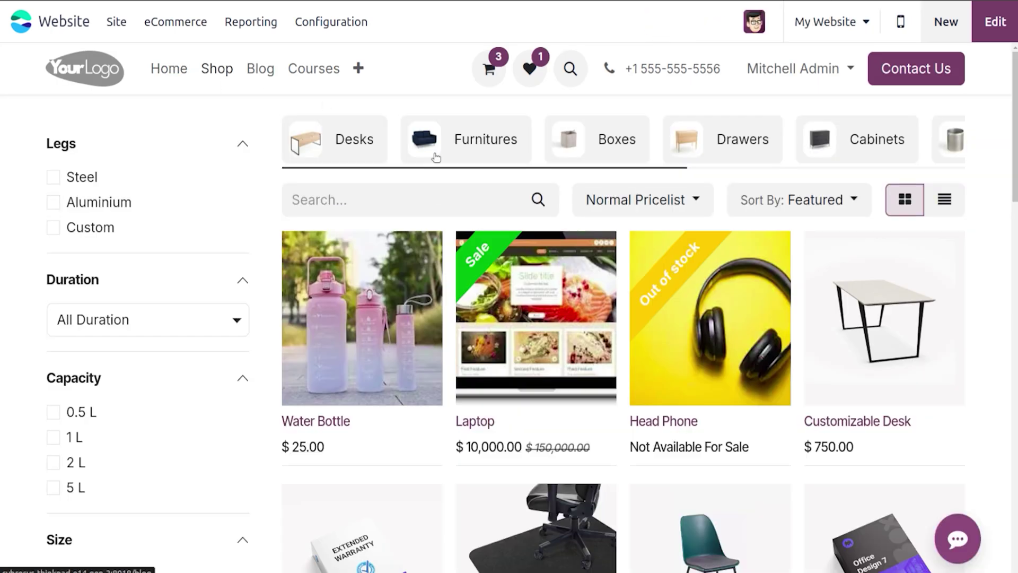
pyautogui.click(522, 320)
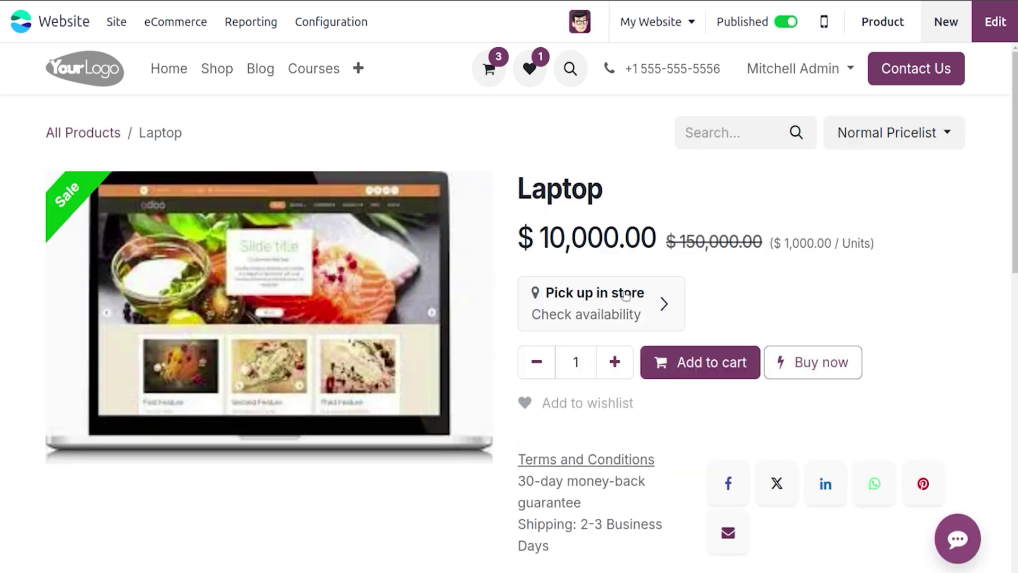
pyautogui.click(688, 371)
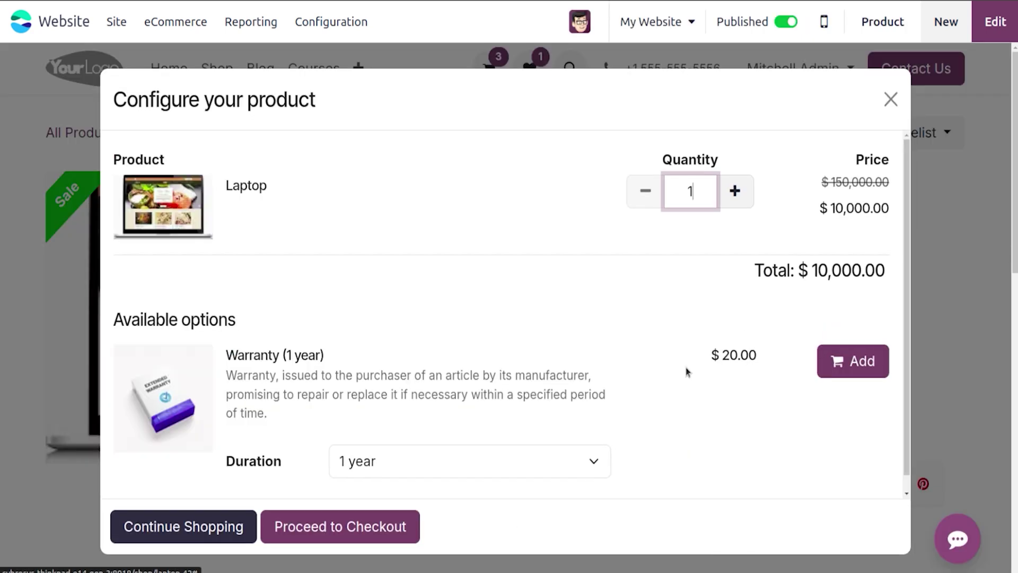
pyautogui.click(891, 99)
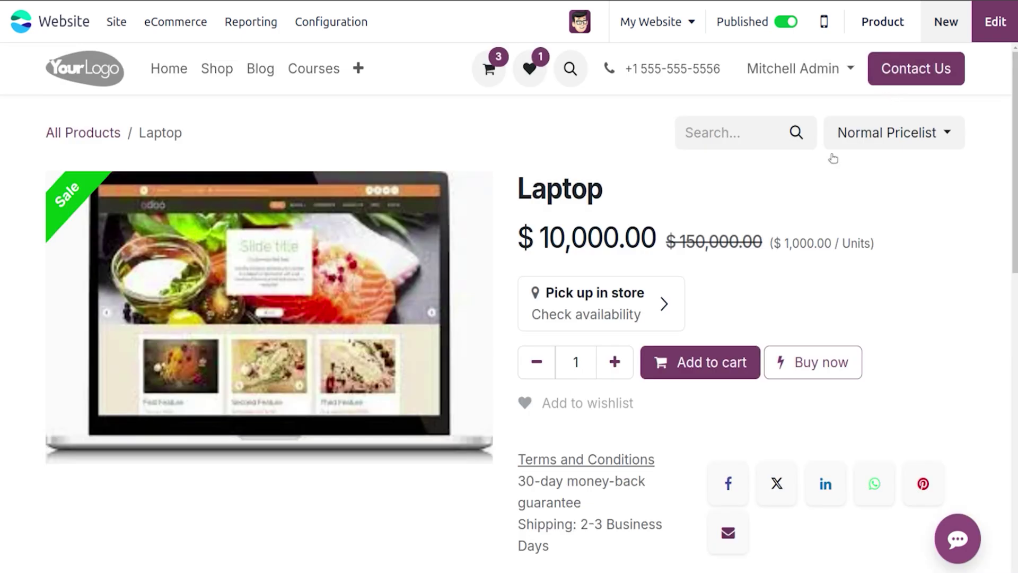
pyautogui.click(815, 359)
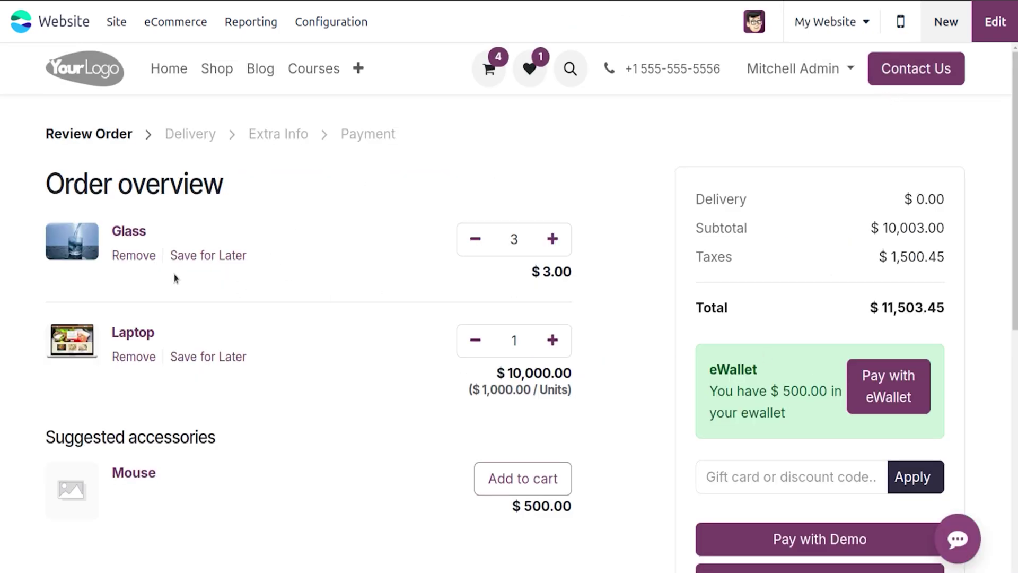
pyautogui.click(133, 256)
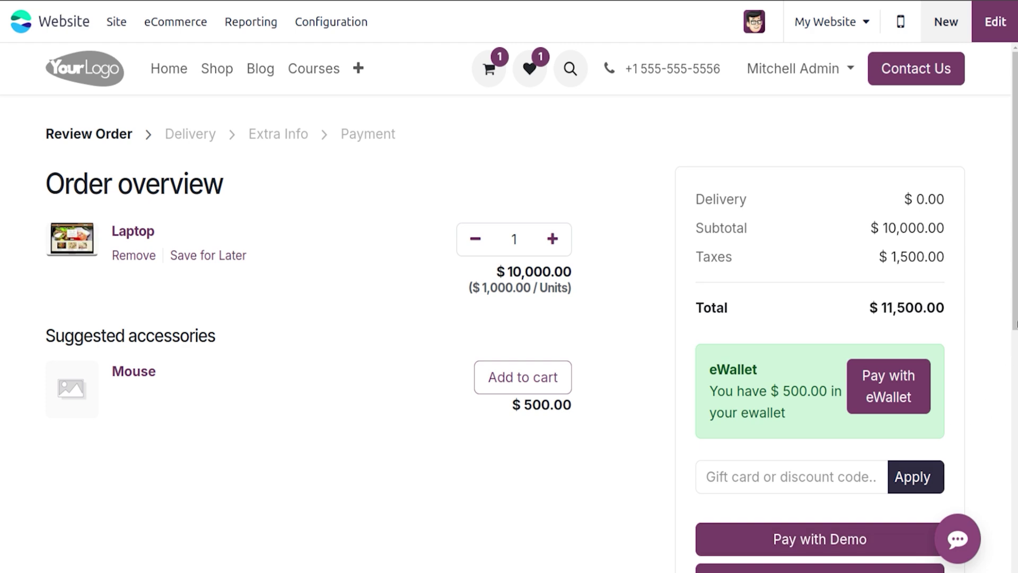
pyautogui.scroll(-2, 823, 447)
# Step: Pay the $11,500.00 Laptop order with Demo test card details and select reference S00046
pyautogui.click(819, 465)
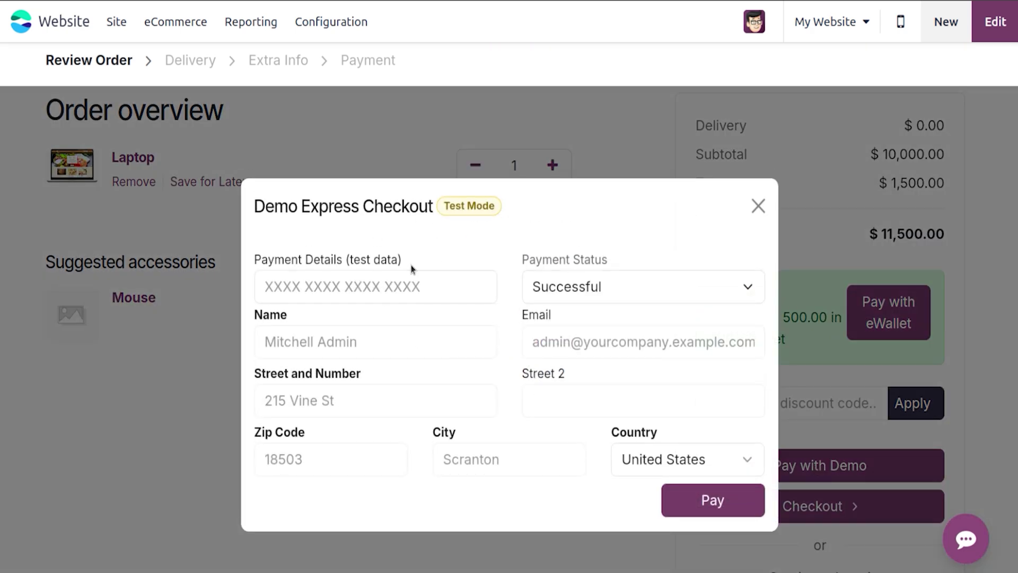
pyautogui.click(409, 290)
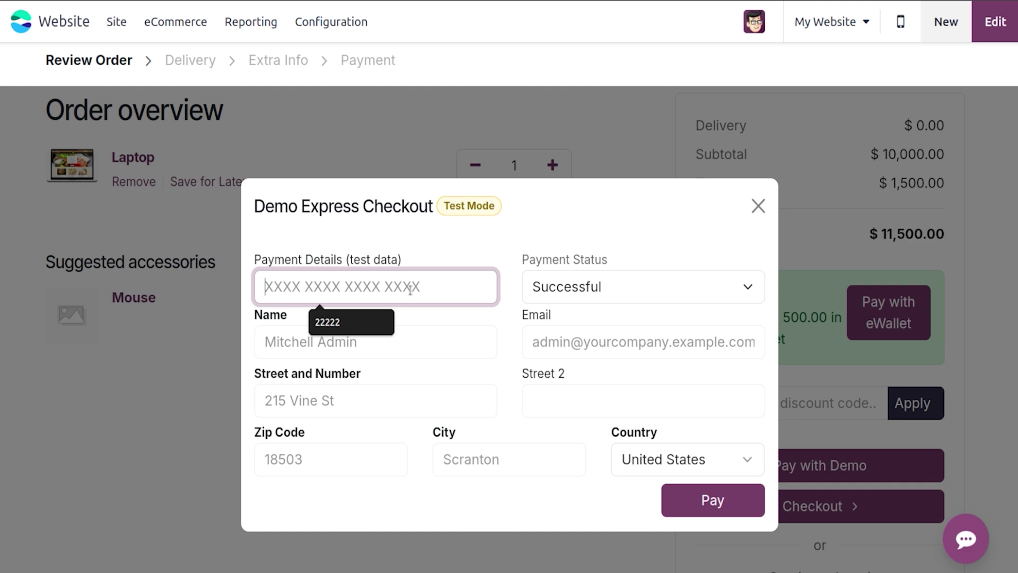
pyautogui.click(355, 319)
pyautogui.click(342, 339)
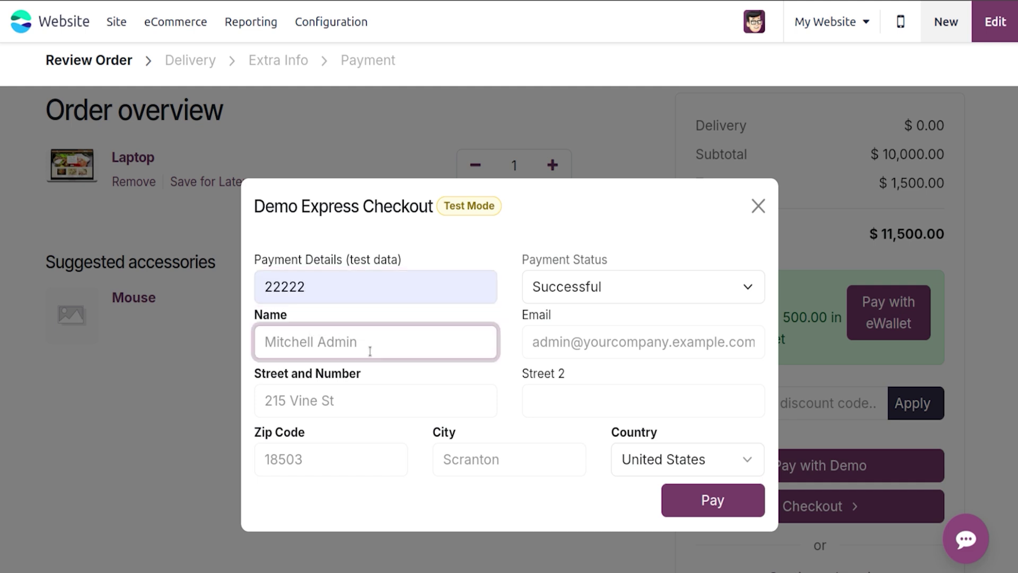
pyautogui.click(707, 495)
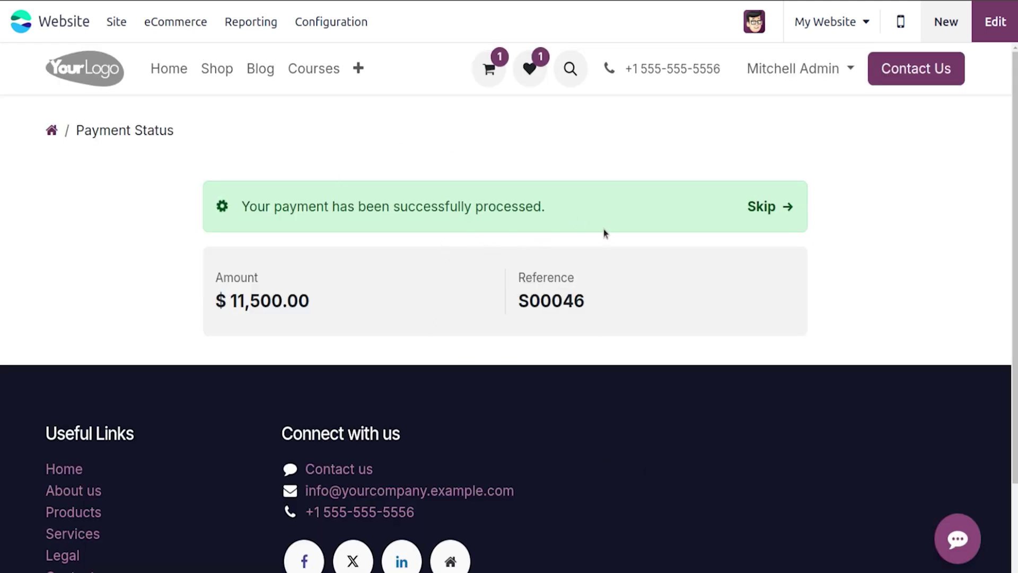
pyautogui.moveTo(518, 300); pyautogui.dragTo(613, 298)
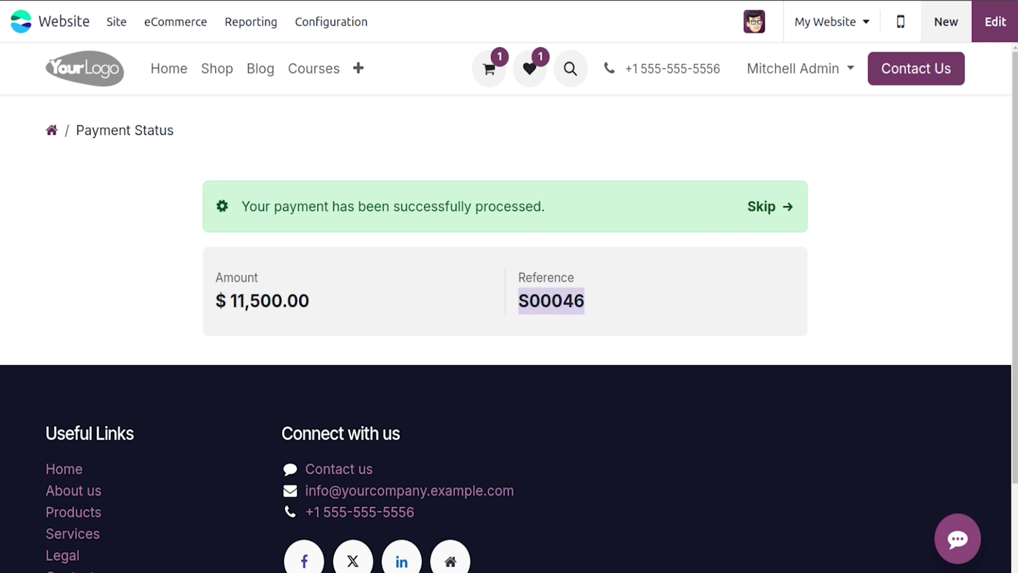
# Step: Open website order S00046 from the Orders list and check its invoice
pyautogui.click(168, 23)
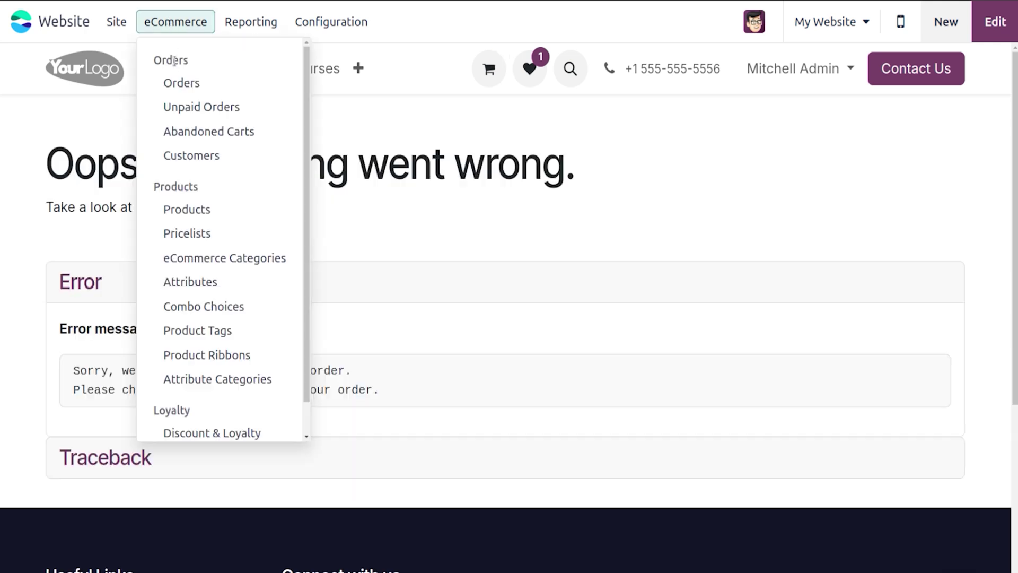
pyautogui.click(179, 85)
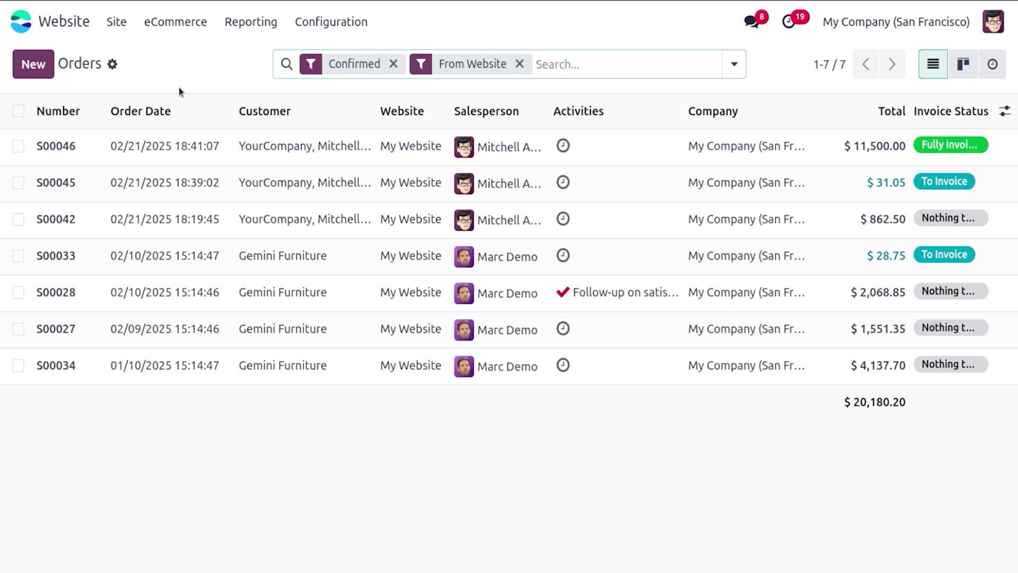
pyautogui.click(177, 147)
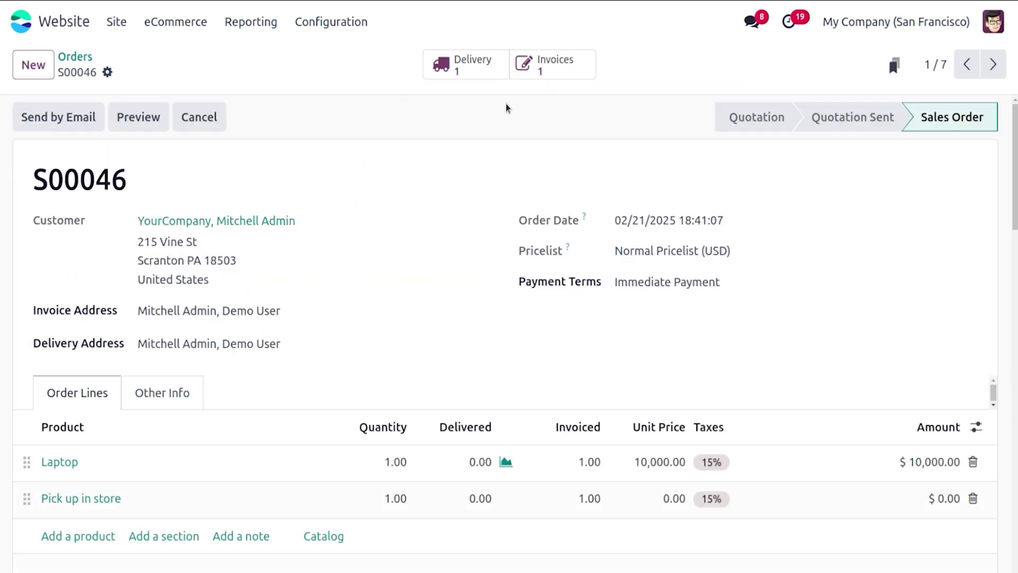
pyautogui.click(568, 68)
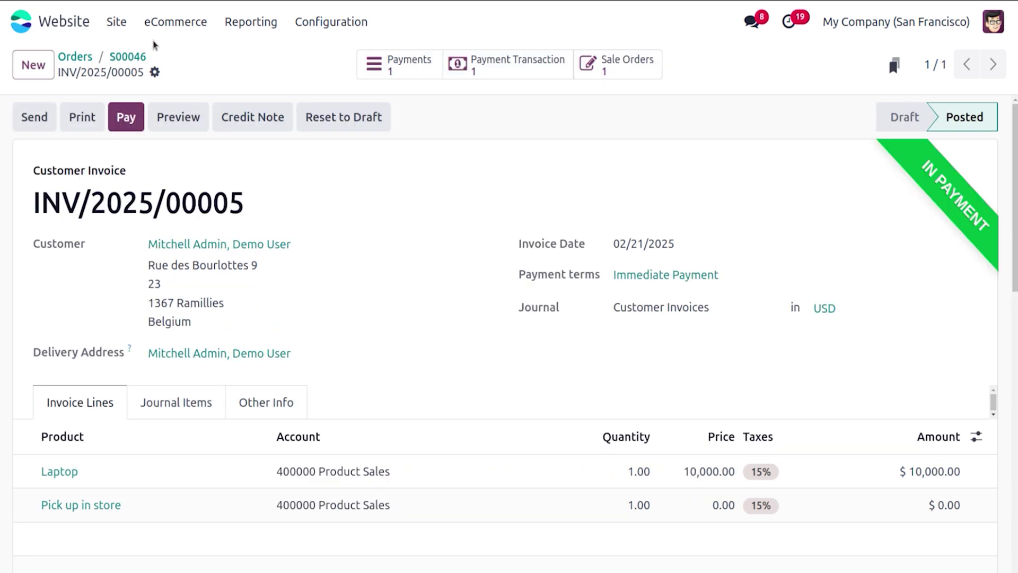
pyautogui.click(127, 57)
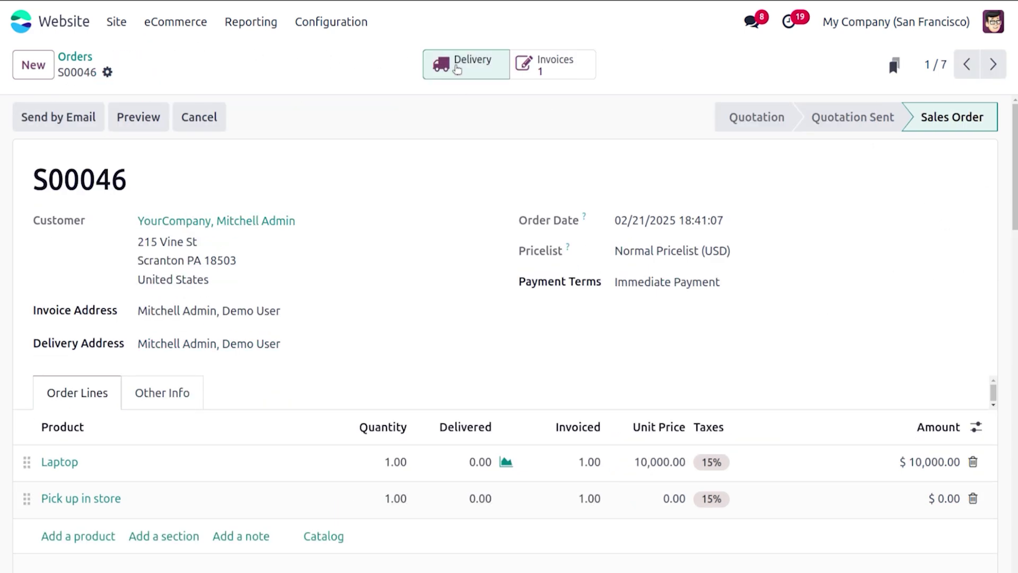
# Step: Validate the Laptop delivery WH/OUT/00017 as Done and return to S00046
pyautogui.click(454, 66)
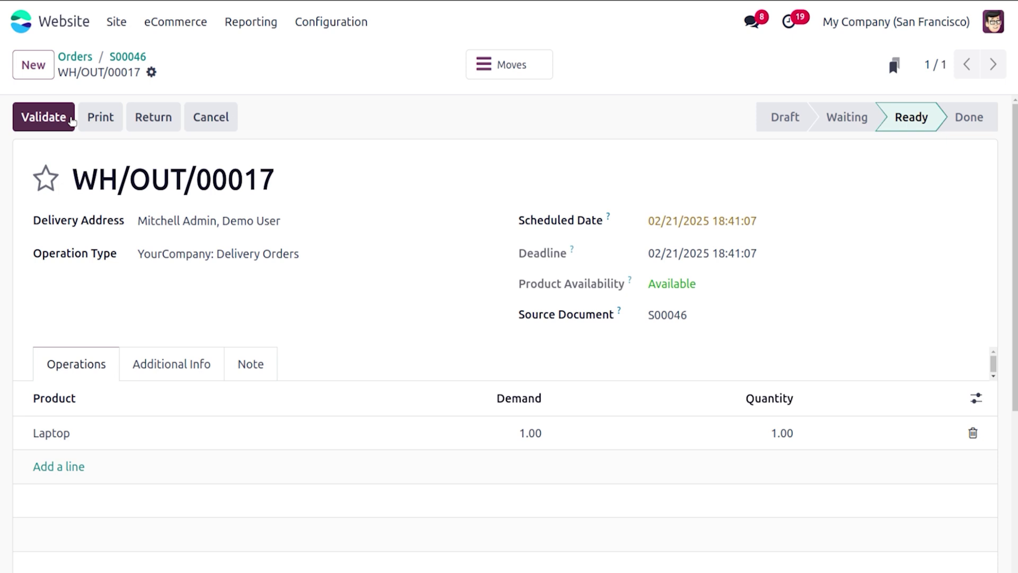
pyautogui.click(70, 119)
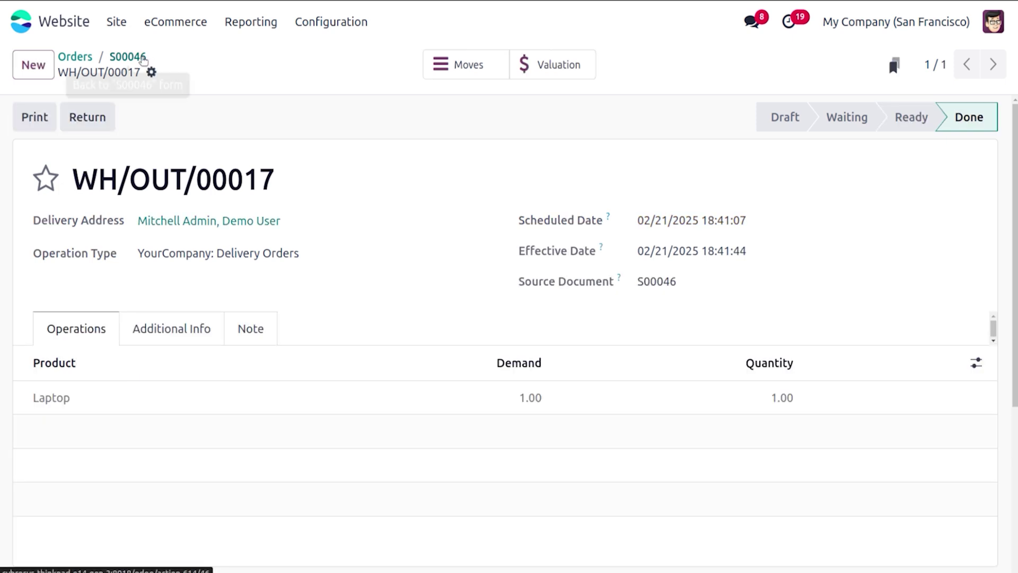
pyautogui.click(139, 58)
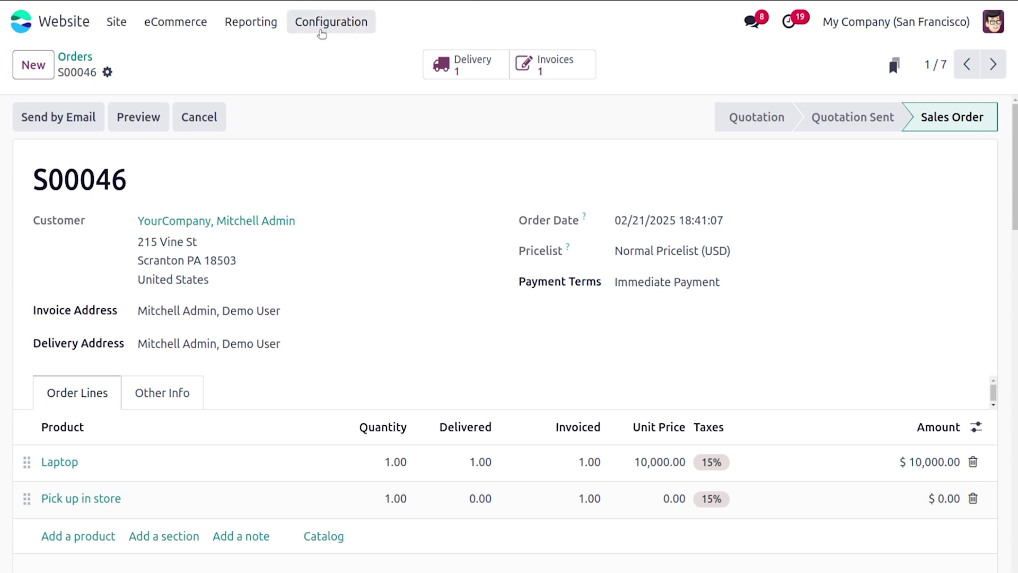
# Step: Scroll through the website settings down to the SEO section
pyautogui.click(320, 30)
pyautogui.click(332, 55)
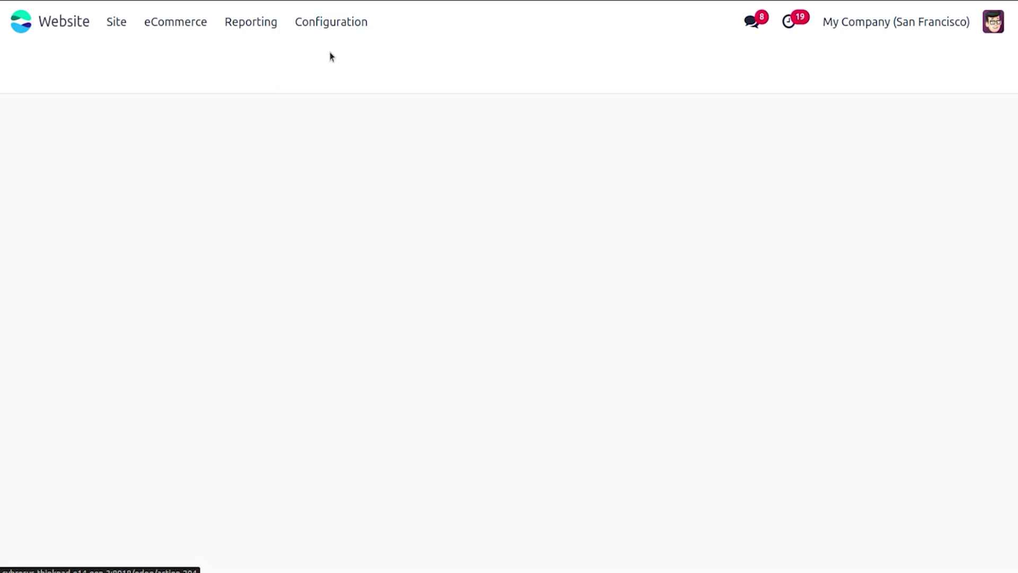
pyautogui.scroll(-20, 583, 318)
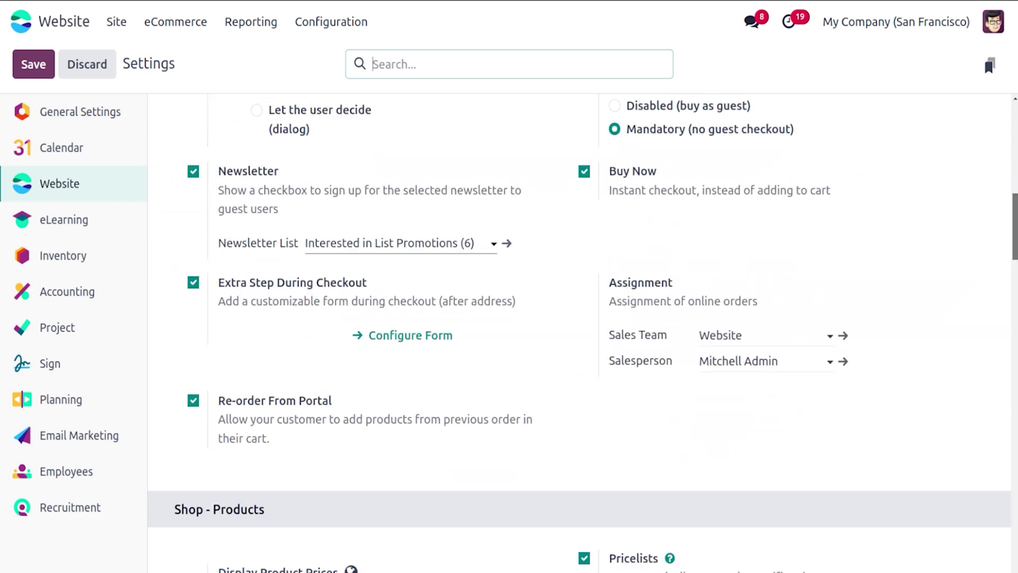
pyautogui.scroll(-15, 584, 318)
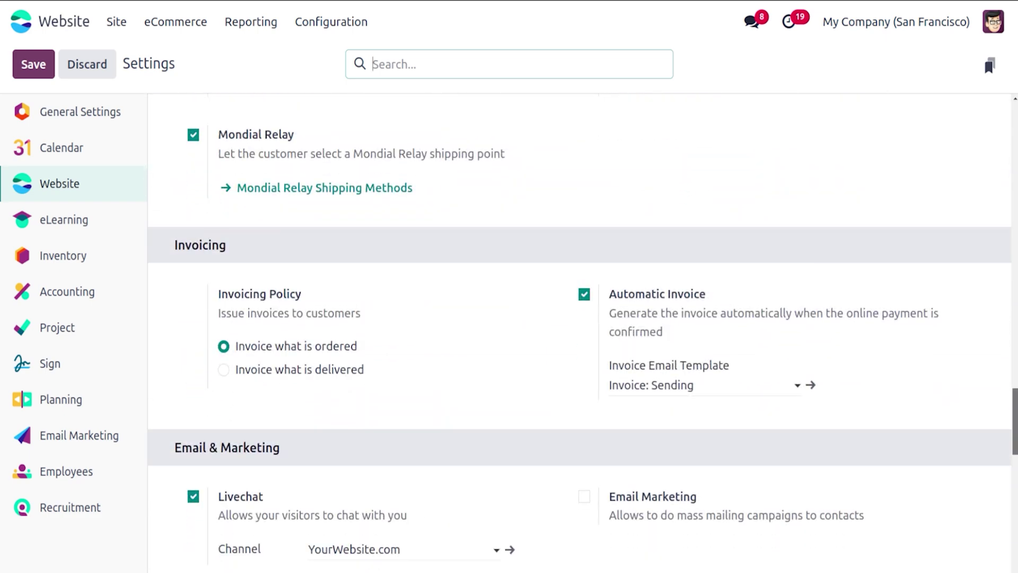
pyautogui.scroll(-1, 583, 318)
pyautogui.scroll(1, 583, 318)
pyautogui.scroll(-7, 583, 318)
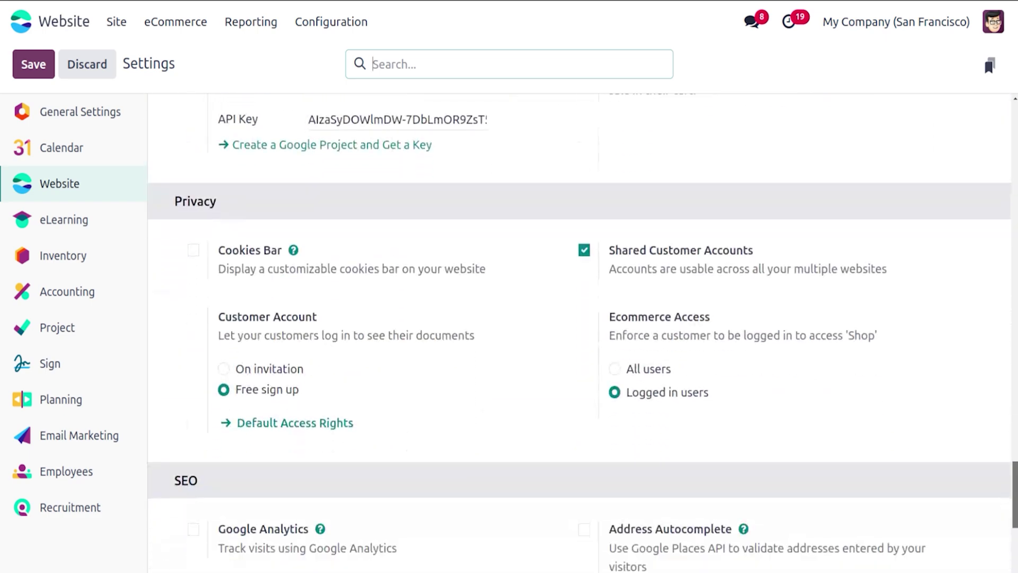
pyautogui.scroll(-1, 584, 318)
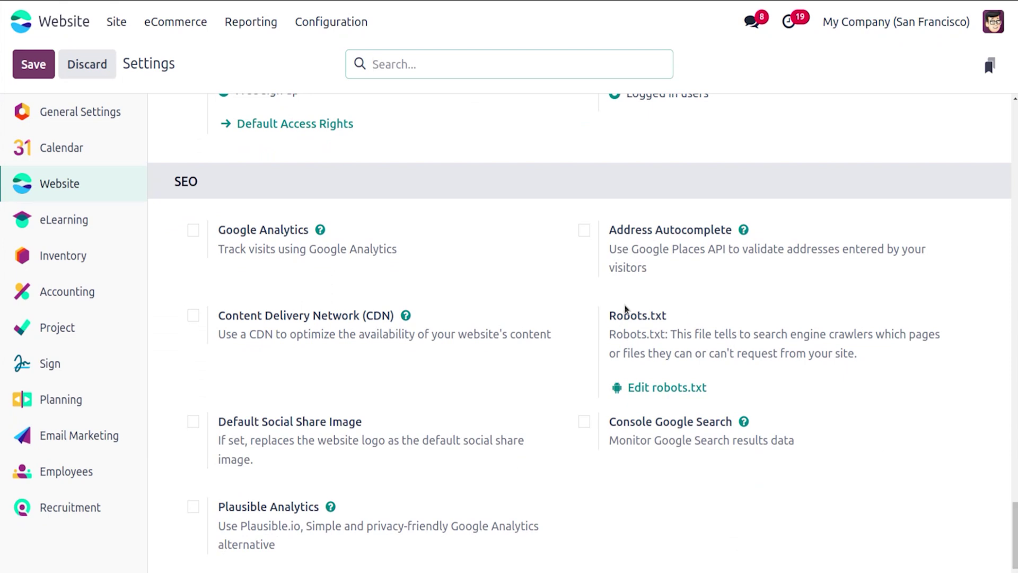
# Step: Show the Unpaid Orders list, with one $2,068.85 quotation in Quotation Sent status
pyautogui.click(202, 32)
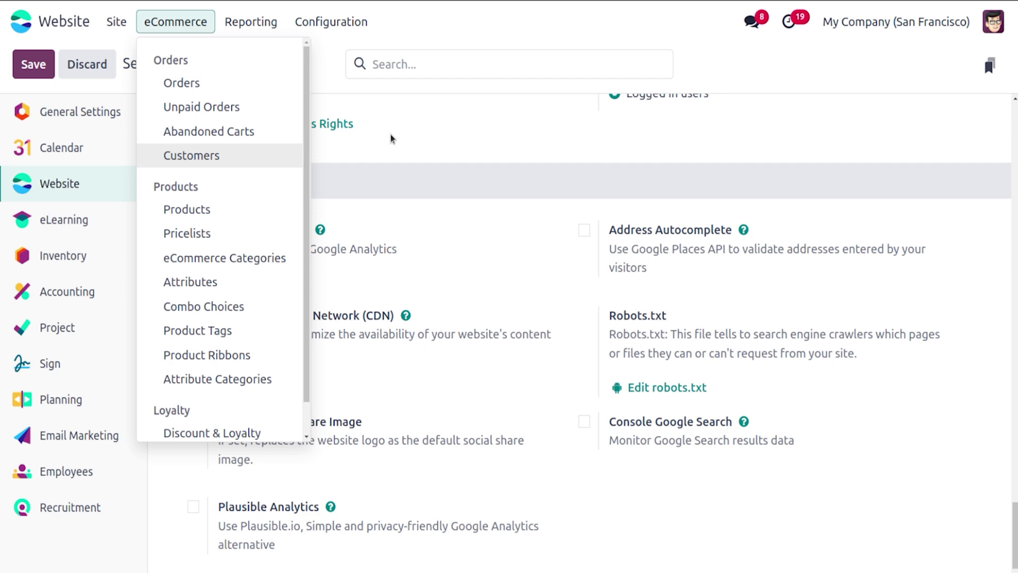
pyautogui.scroll(2, 391, 139)
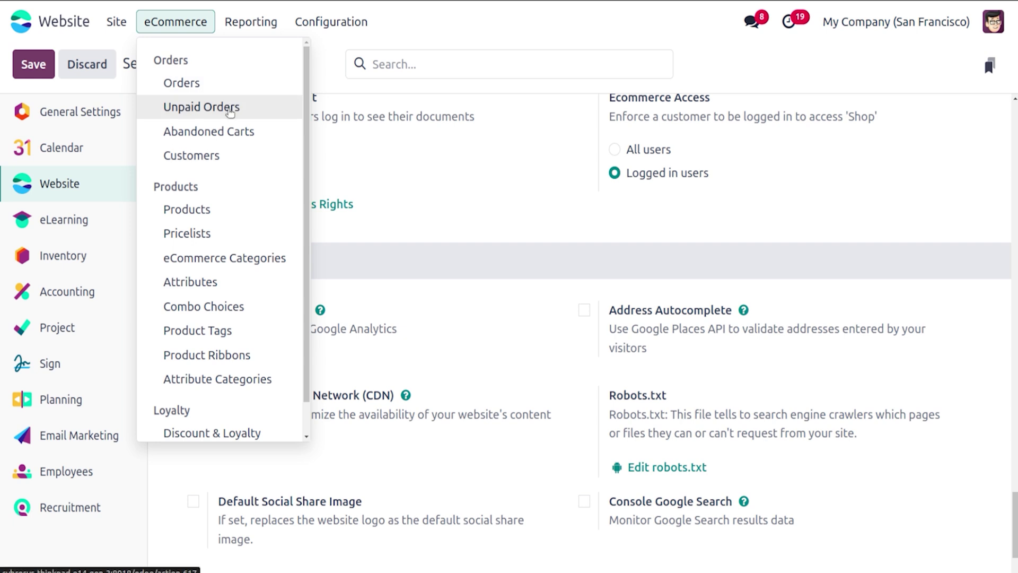
pyautogui.click(227, 106)
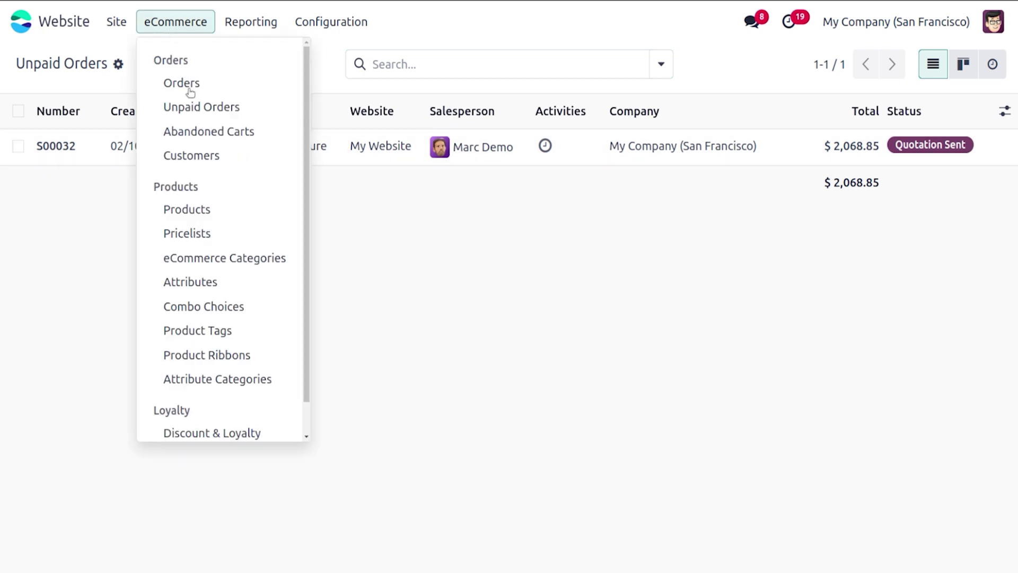
# Step: Show Abandoned Carts filtered to Recovery Email to Send: five quotations totalling $1,148.28
pyautogui.click(198, 134)
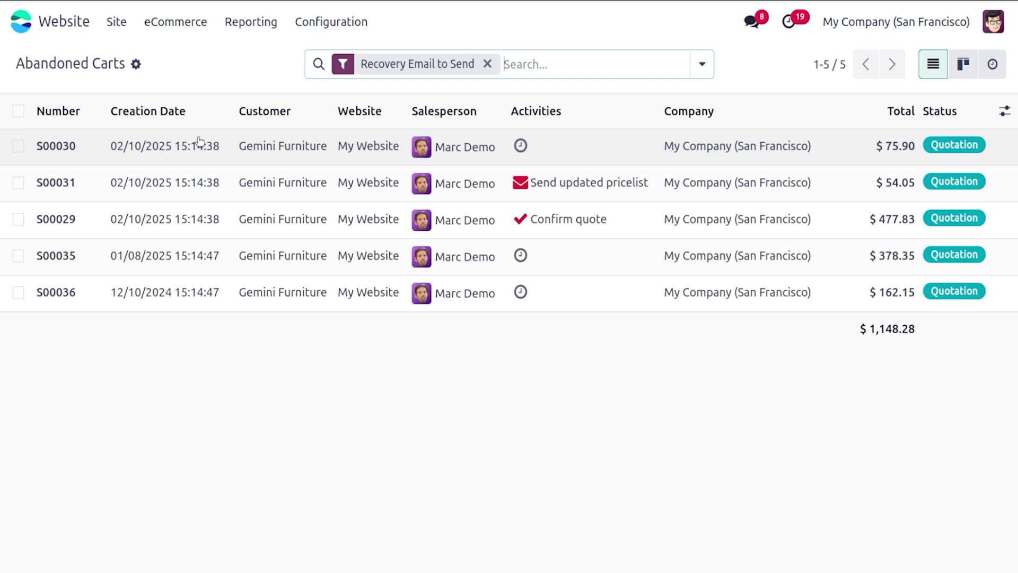
# Step: Review the Ecommerce: Cart Recovery email template under Email & Marketing, then return to Settings
pyautogui.click(333, 21)
pyautogui.click(342, 55)
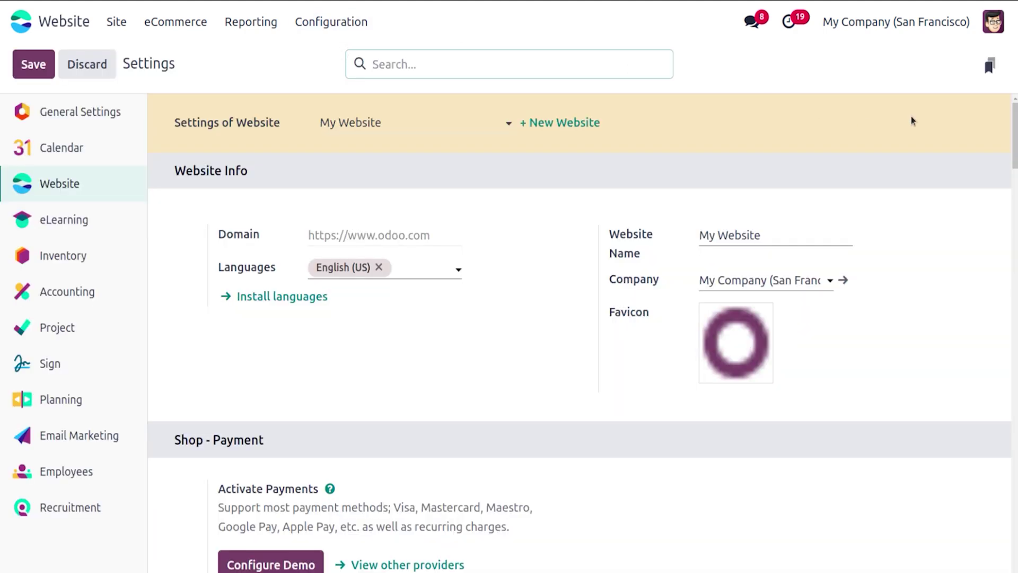
pyautogui.moveTo(1014, 129); pyautogui.dragTo(1015, 458)
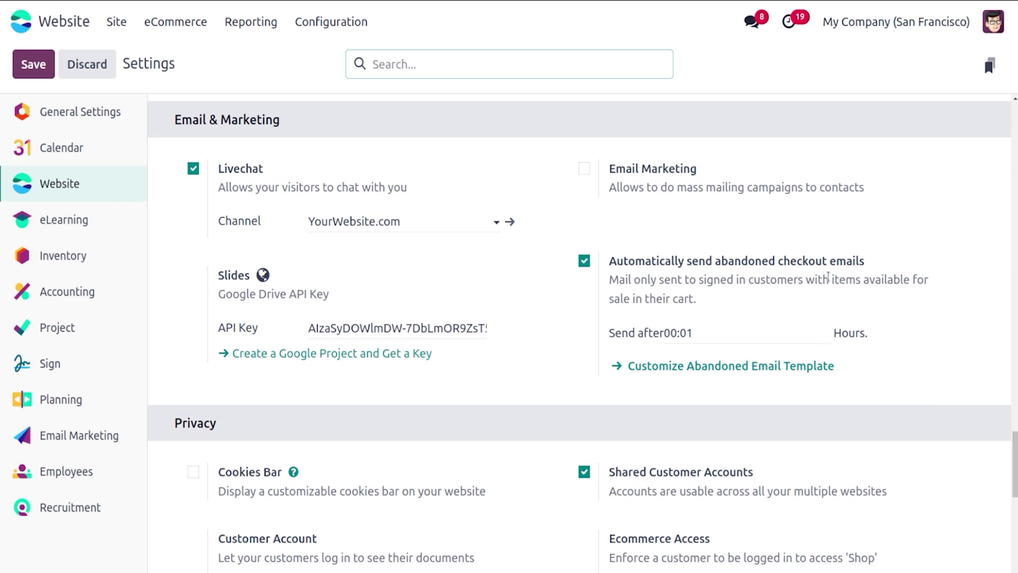
pyautogui.moveTo(709, 334)
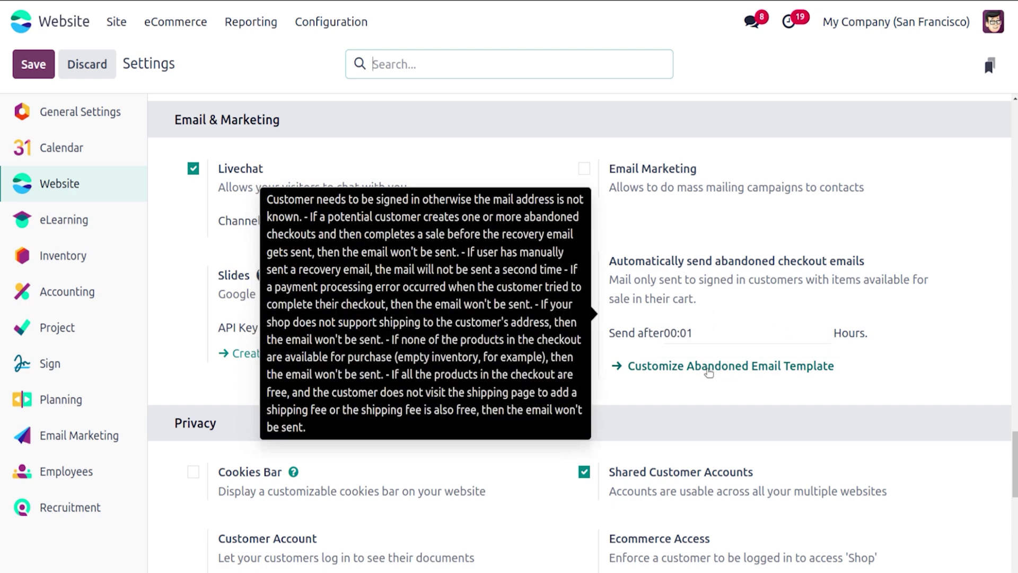
pyautogui.click(709, 372)
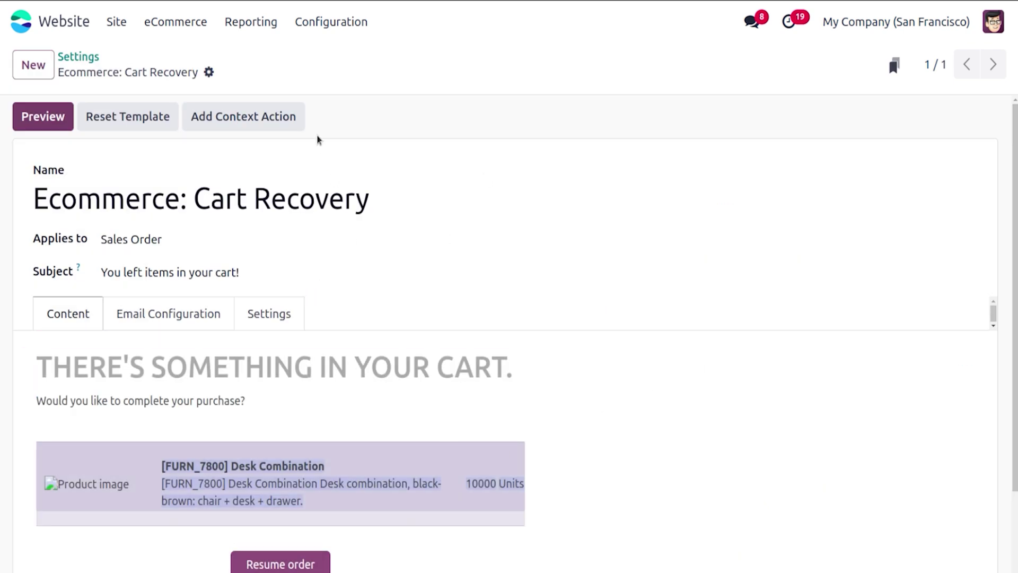
pyautogui.click(78, 56)
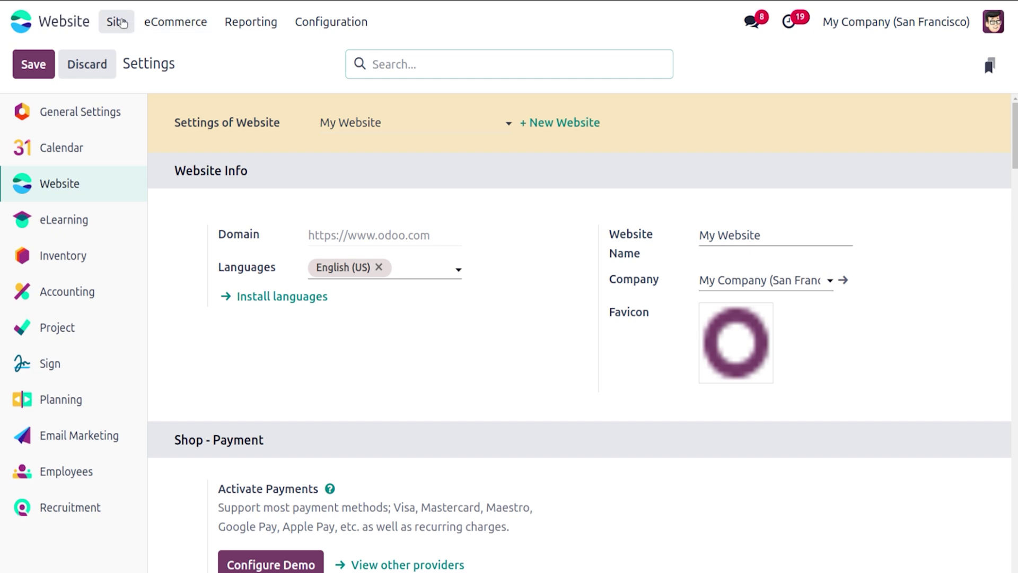
# Step: Put five 0.5 L Water Bottles in the cart and start checkout
pyautogui.click(122, 22)
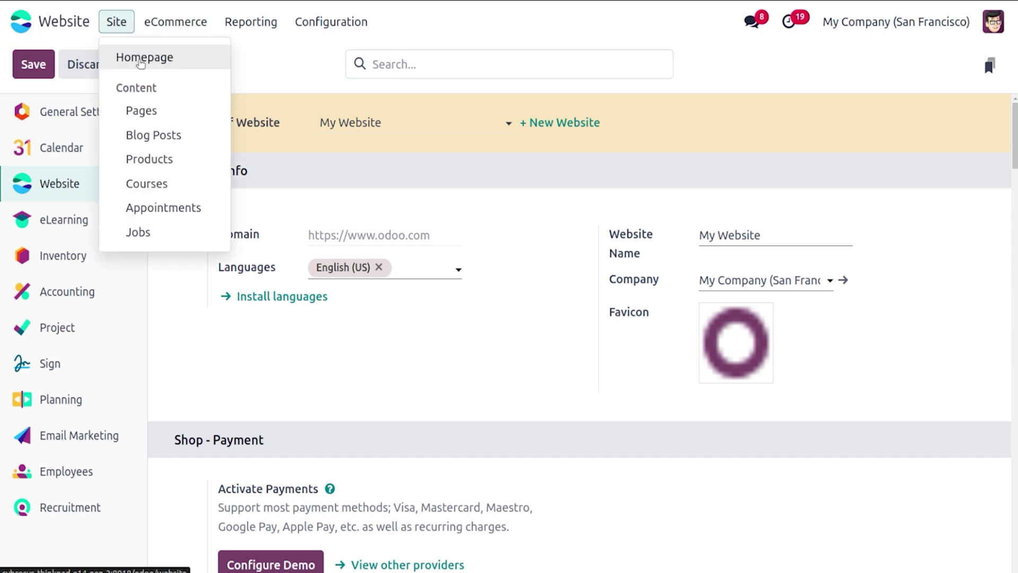
pyautogui.click(139, 60)
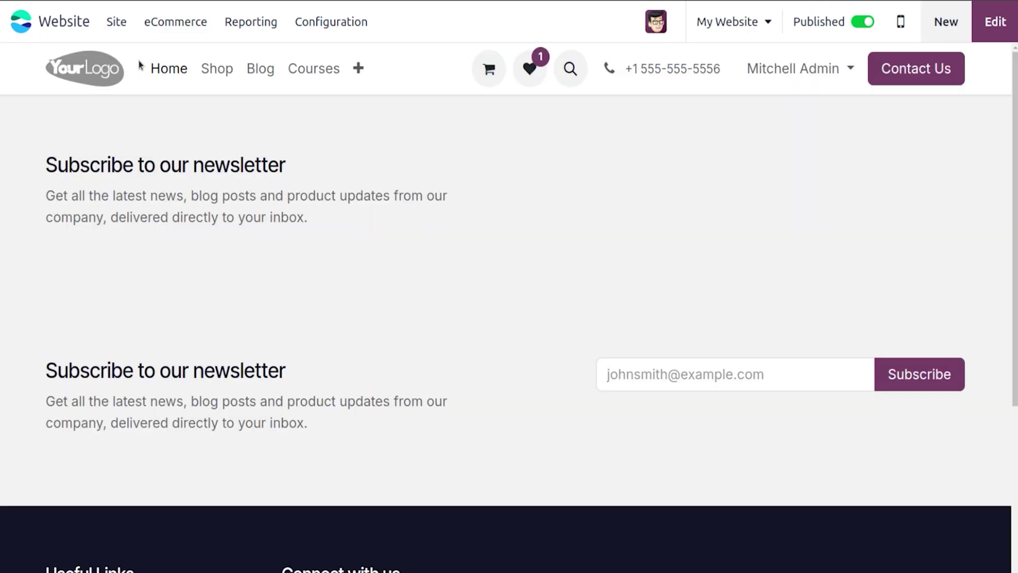
pyautogui.click(217, 69)
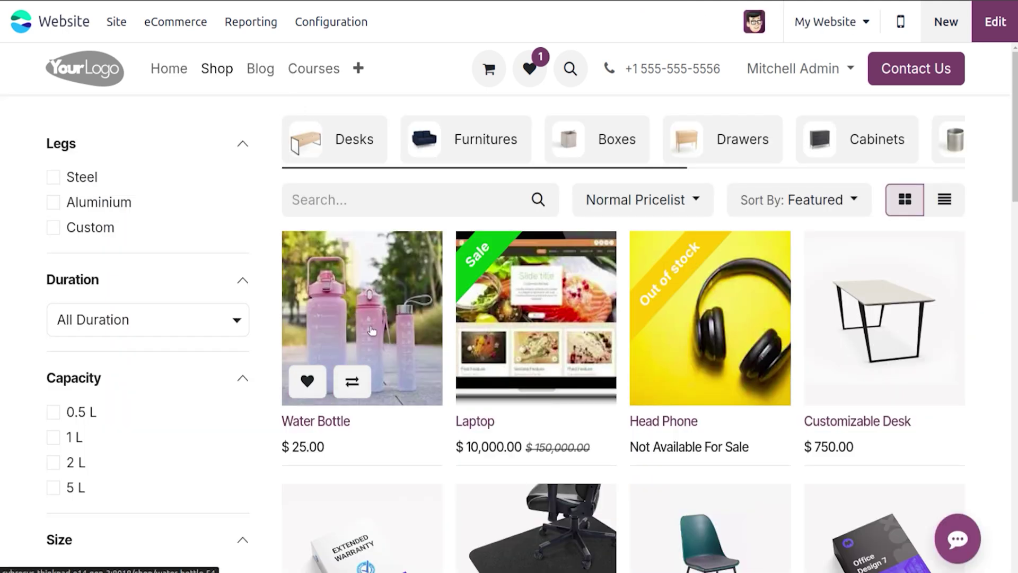
pyautogui.click(402, 298)
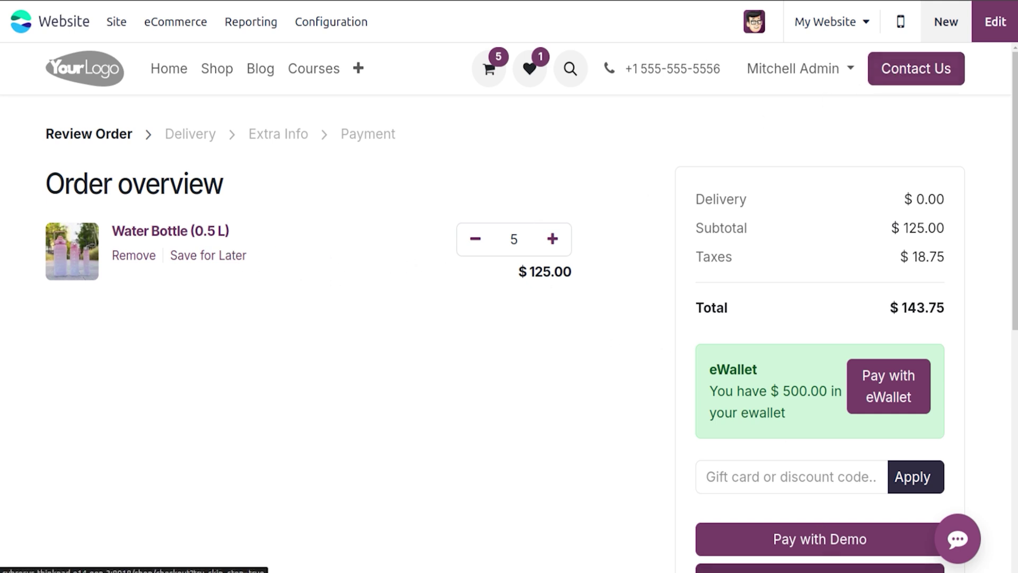
pyautogui.click(819, 568)
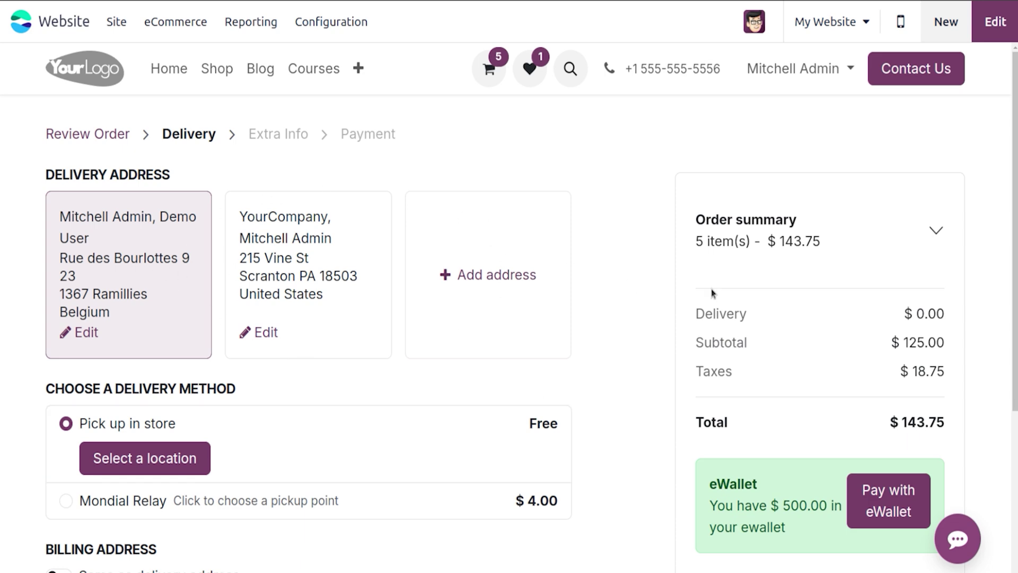
# Step: Leave checkout and find the $143.75 cart S00047 among Abandoned Carts
pyautogui.scroll(-3, 986, 159)
pyautogui.scroll(3, 991, 106)
pyautogui.click(117, 134)
pyautogui.click(159, 21)
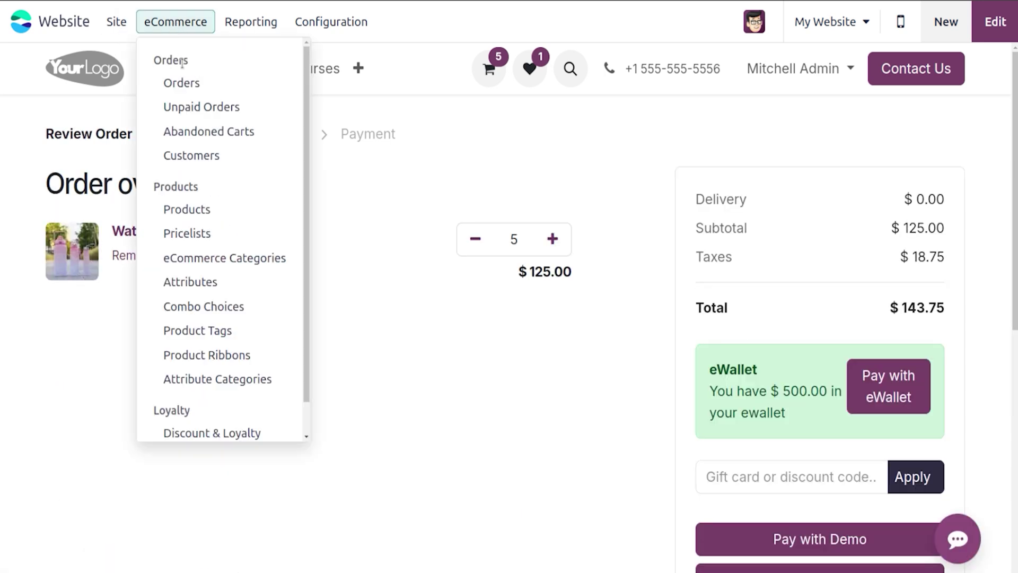
pyautogui.click(202, 130)
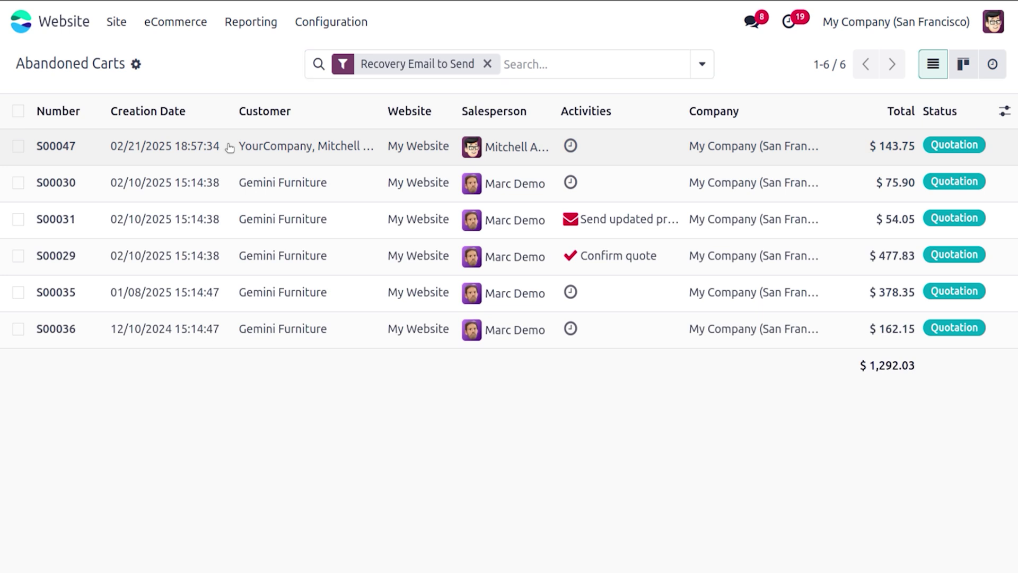
# Step: Send abandoned cart S00047 the 'You left items in your cart!' recovery email for 5 Water Bottles
pyautogui.click(229, 147)
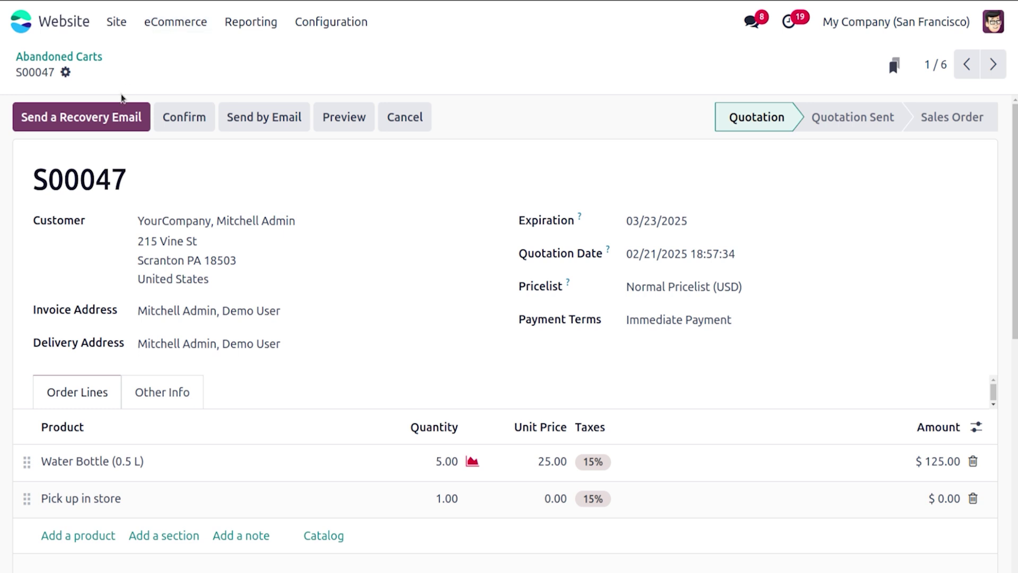
pyautogui.click(112, 114)
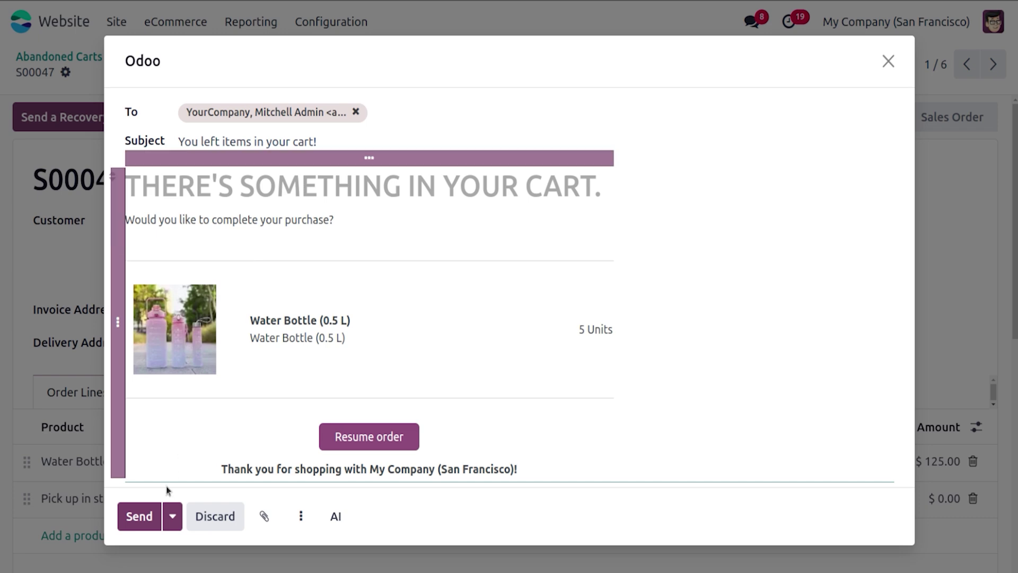
pyautogui.click(138, 516)
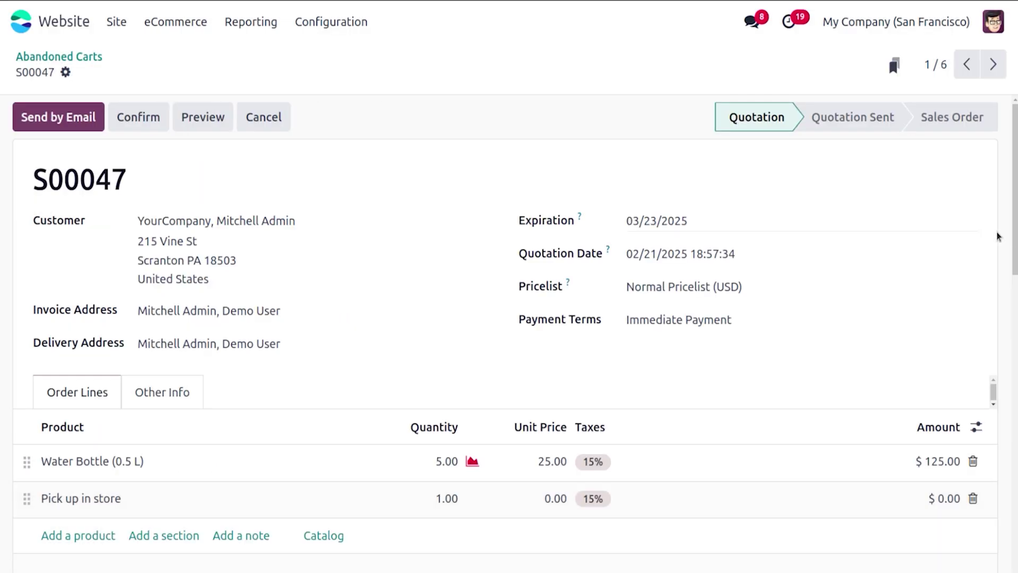
pyautogui.scroll(-5, 509, 318)
pyautogui.scroll(-5, 598, 297)
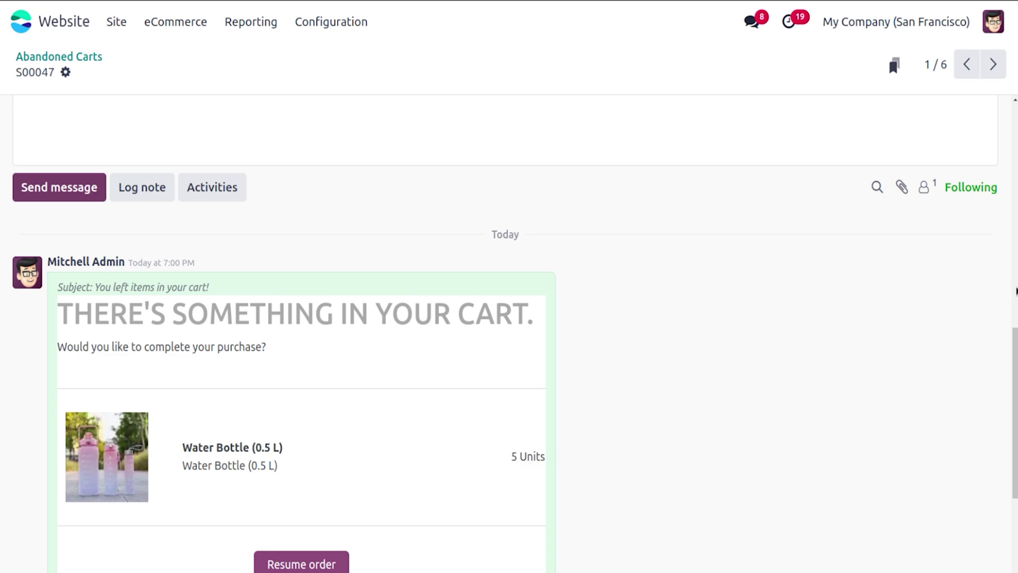
pyautogui.scroll(5, 1013, 223)
pyautogui.scroll(-5, 509, 333)
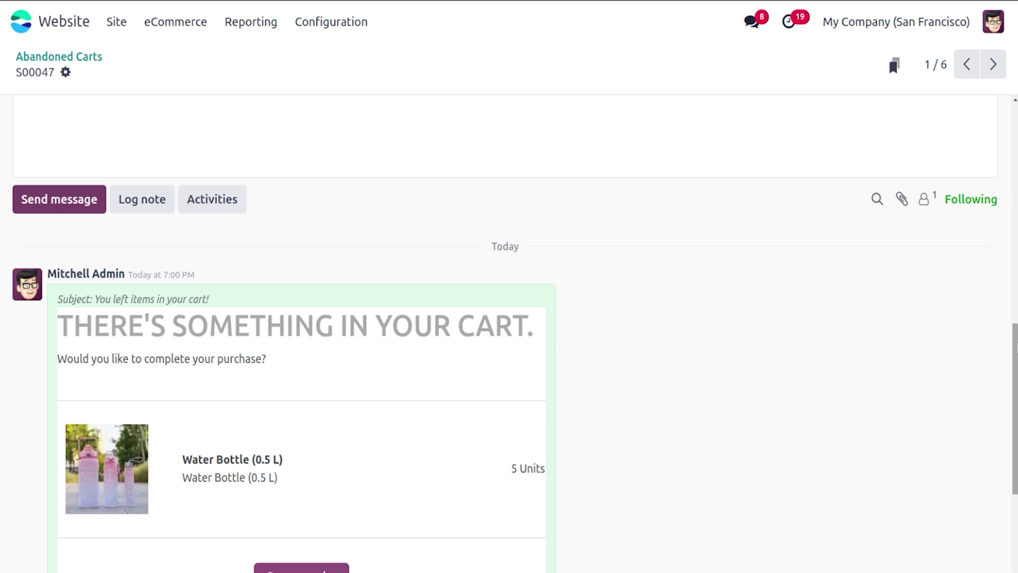
pyautogui.scroll(10, 509, 333)
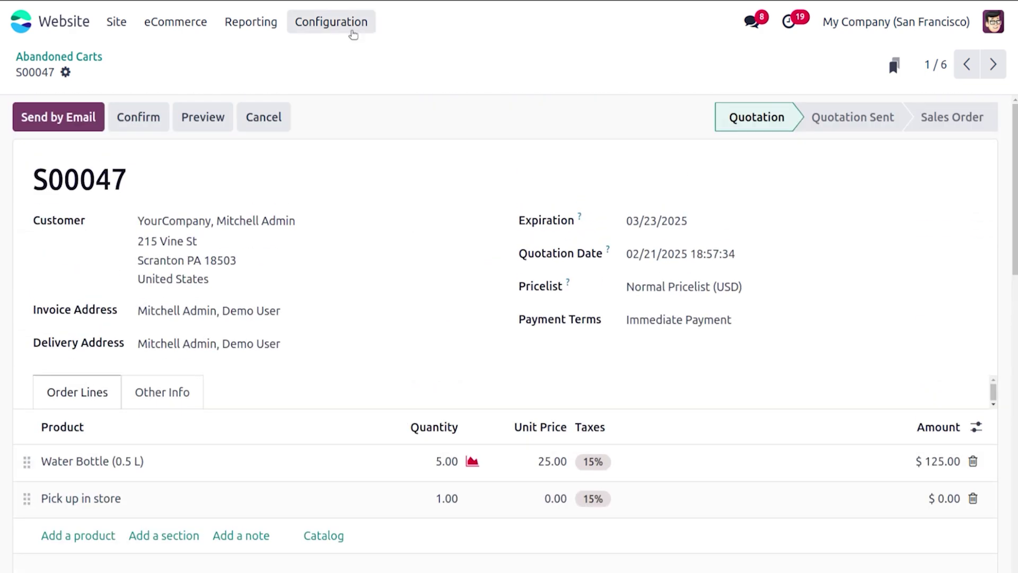
pyautogui.click(331, 21)
# Step: Browse the Website settings down to Email & Marketing and Privacy, with abandoned checkout emails after 00:01 hours
pyautogui.click(325, 57)
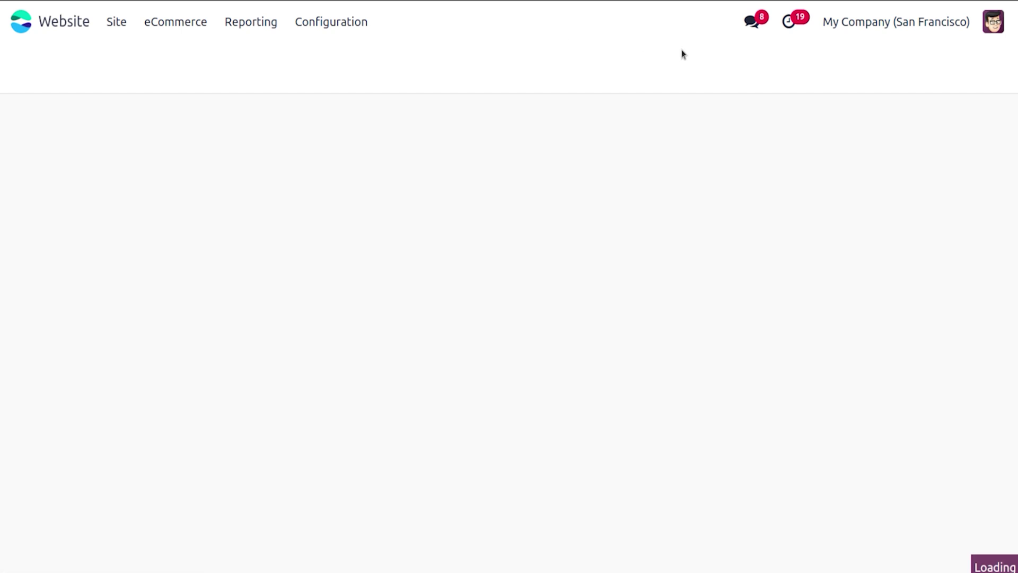
pyautogui.scroll(-15, 1015, 155)
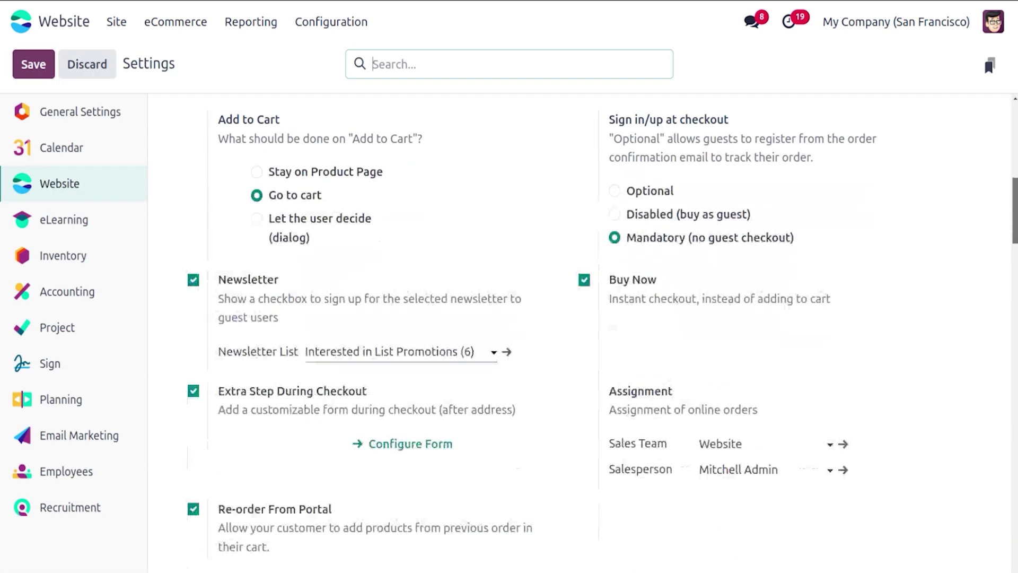
pyautogui.scroll(-10, 580, 333)
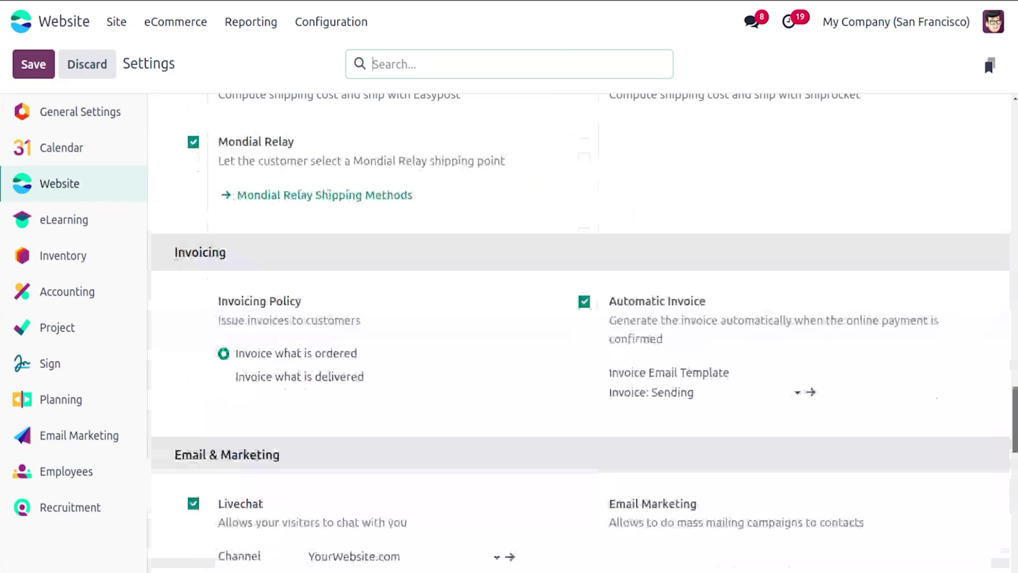
pyautogui.scroll(-1, 580, 333)
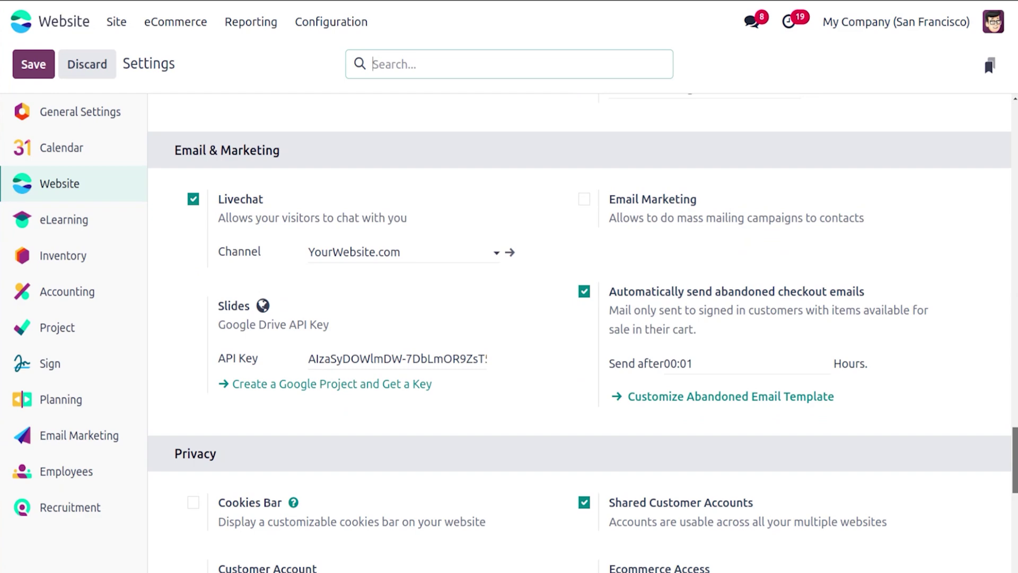
pyautogui.scroll(-8, 580, 333)
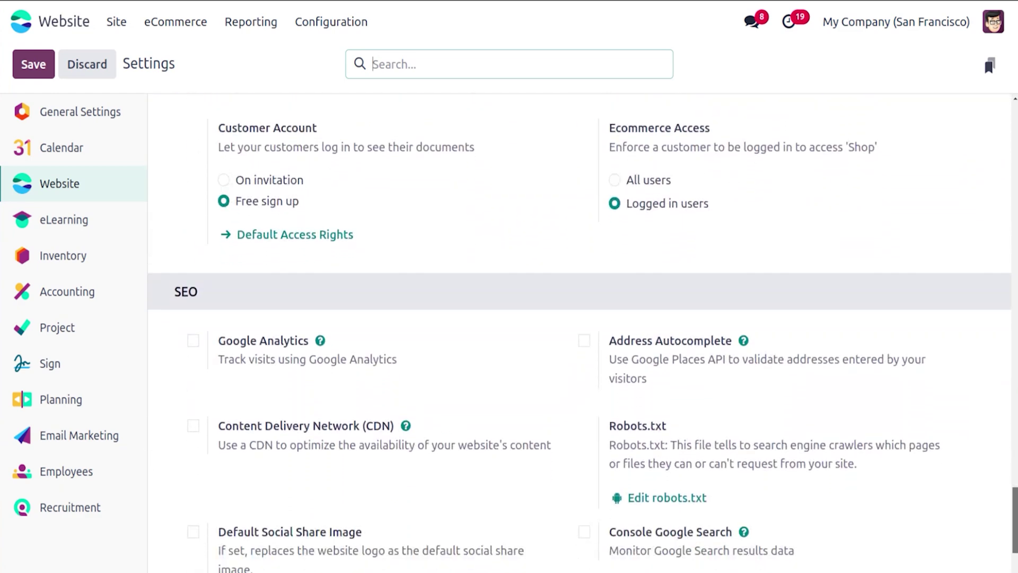
pyautogui.scroll(10, 1014, 453)
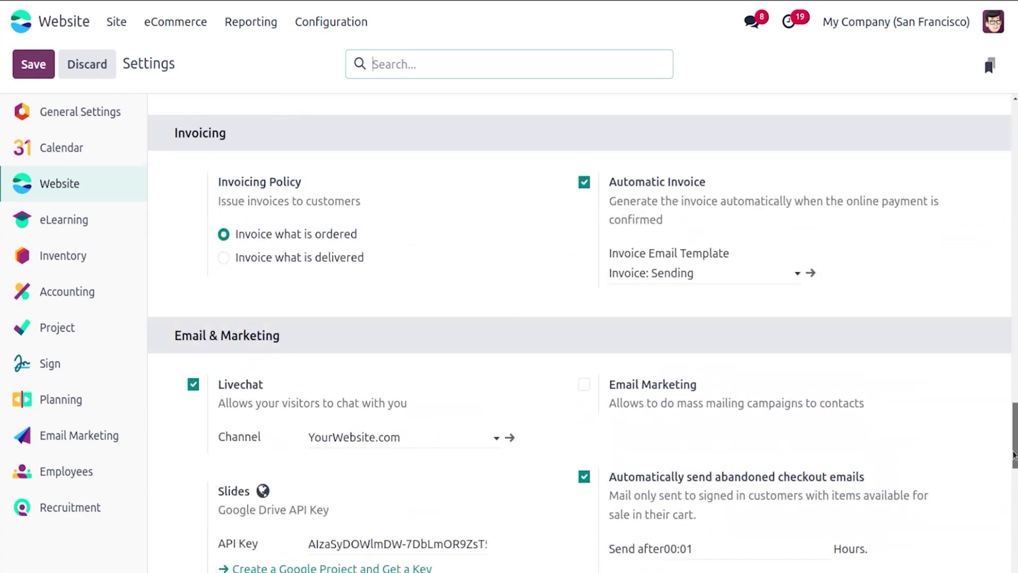
pyautogui.scroll(-3, 1013, 454)
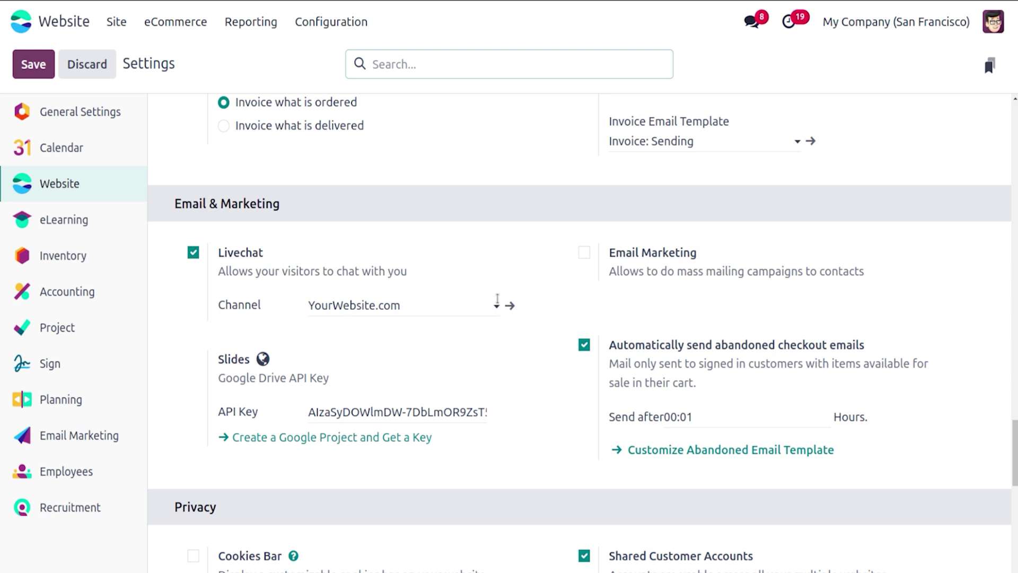
# Step: Review the YourWebsite.com live chat channel's Options, Channel Rules and Widget tabs
pyautogui.click(510, 309)
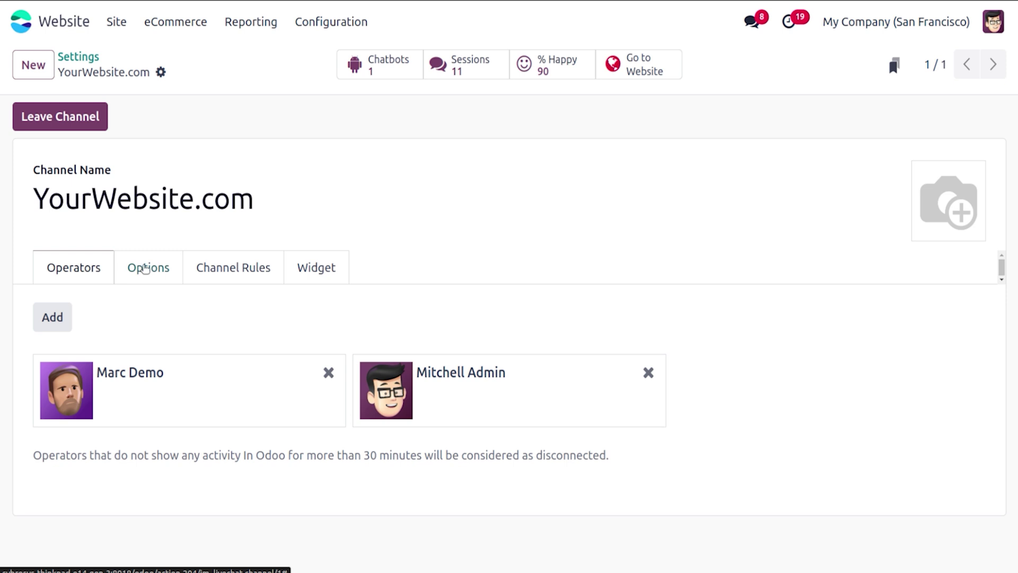
pyautogui.click(144, 269)
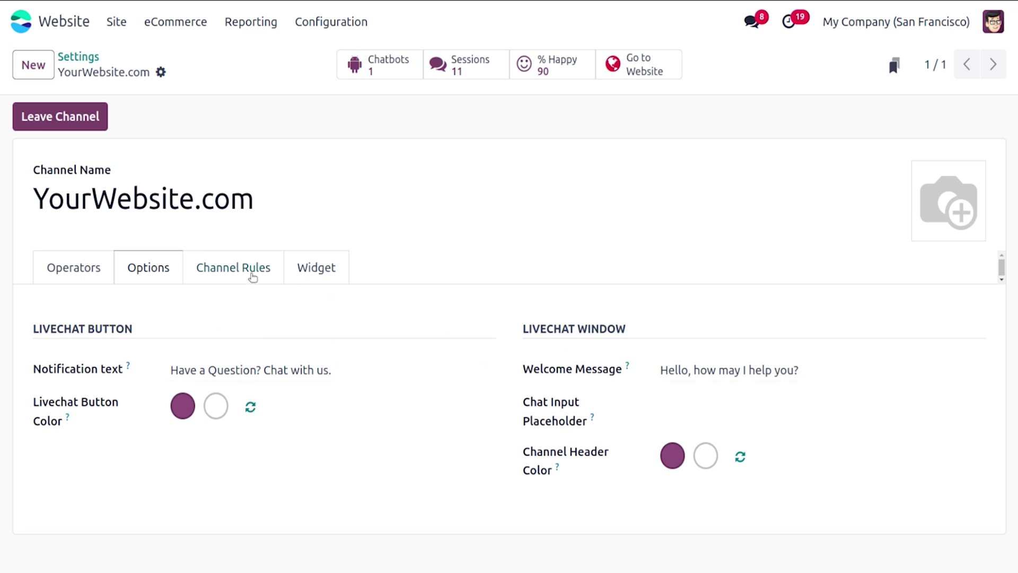
pyautogui.click(252, 274)
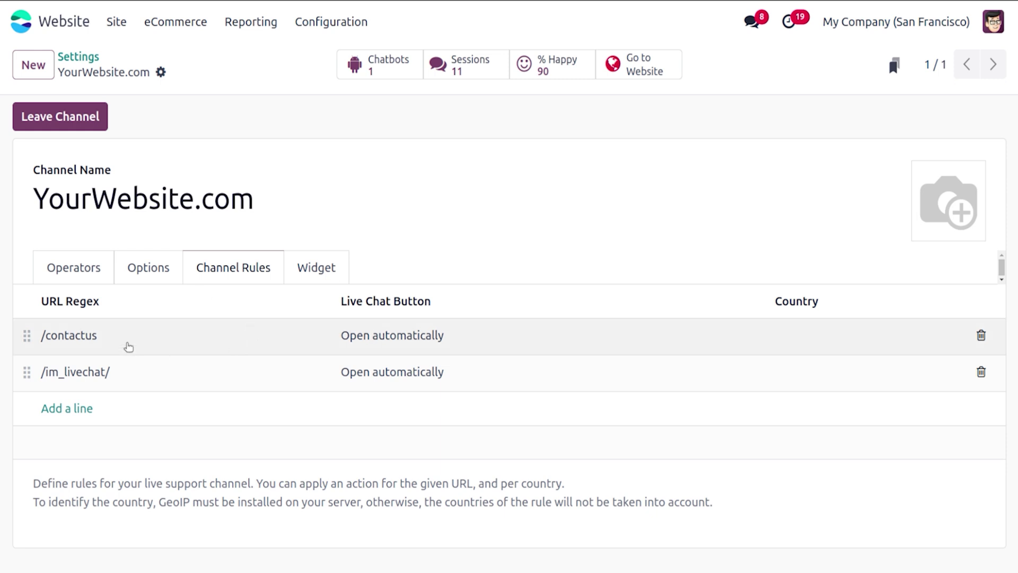
pyautogui.click(317, 265)
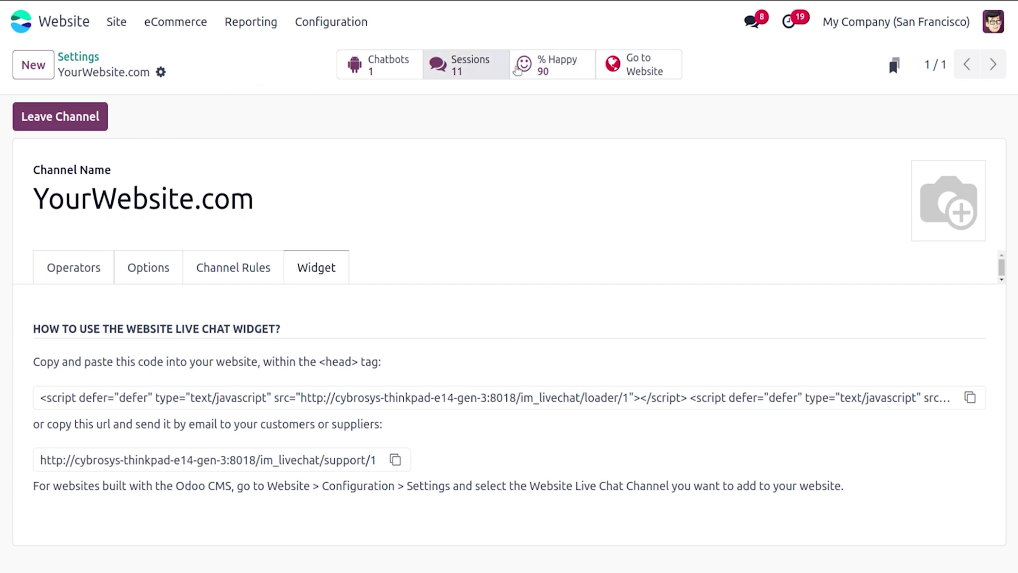
# Step: Check the channel's % Happy ratings, then bring up its public page on the website
pyautogui.click(578, 74)
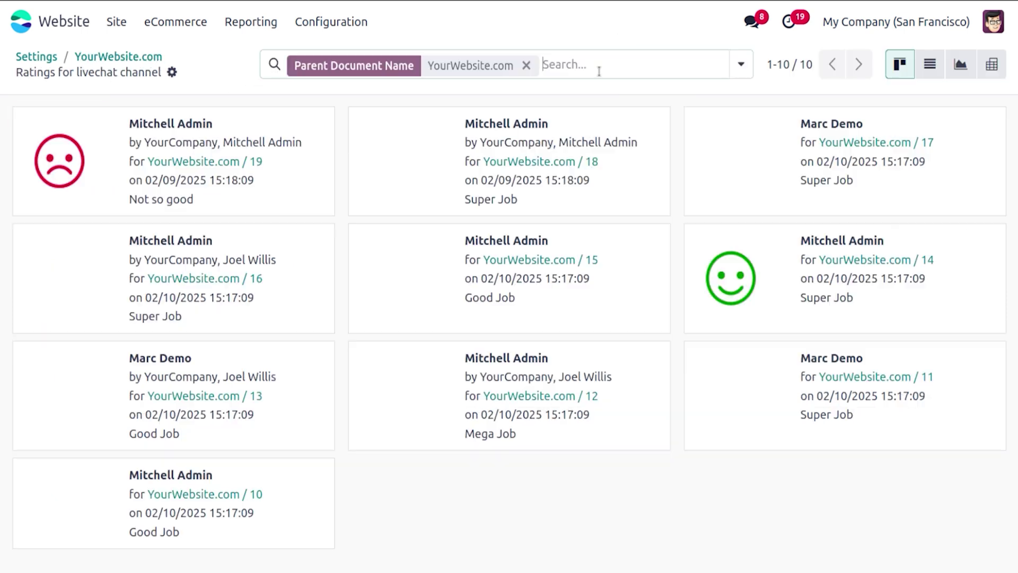
pyautogui.click(112, 58)
pyautogui.click(661, 77)
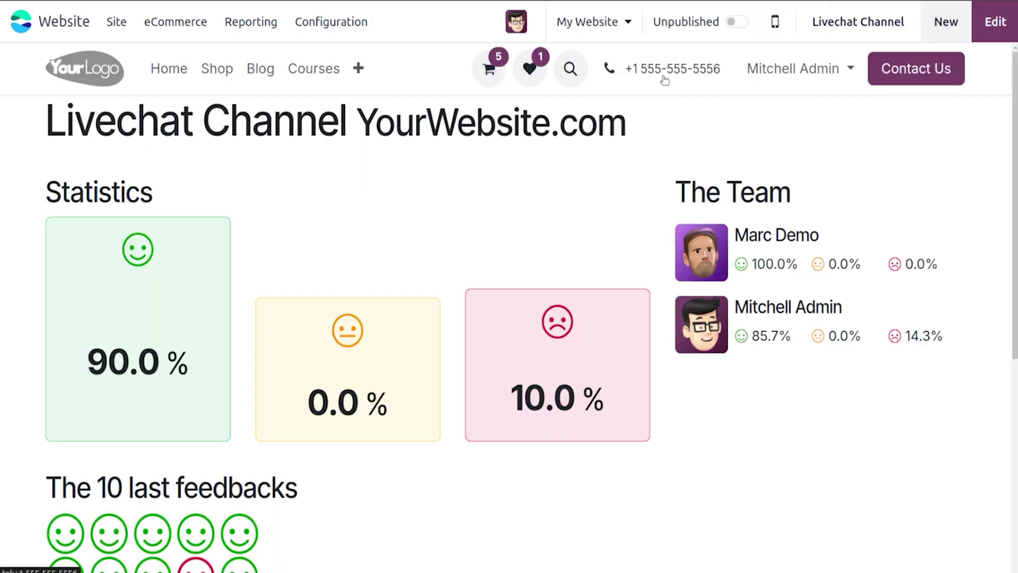
# Step: Publish the livechat channel page, then try and close the chat window on the homepage
pyautogui.click(733, 26)
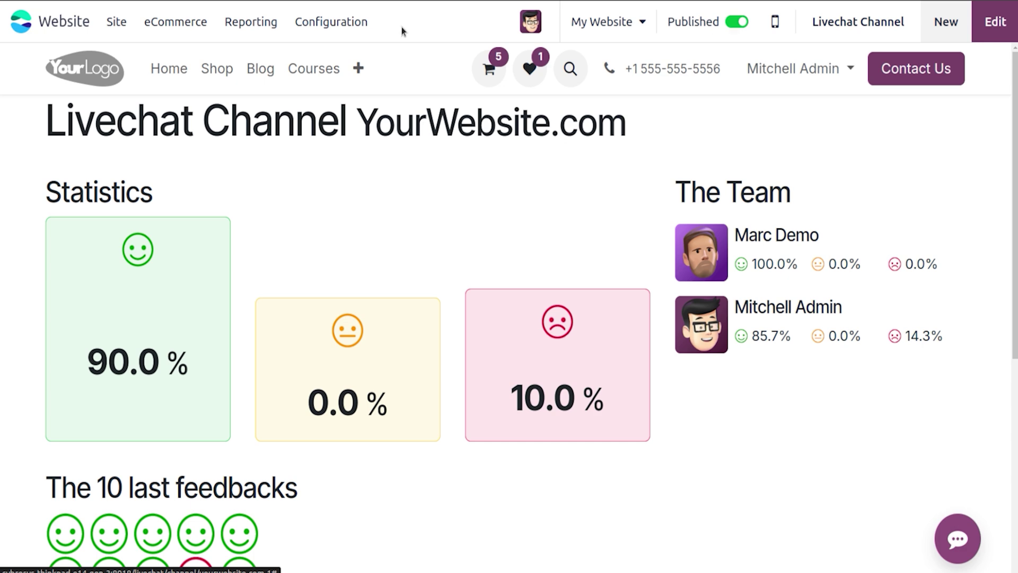
pyautogui.click(116, 26)
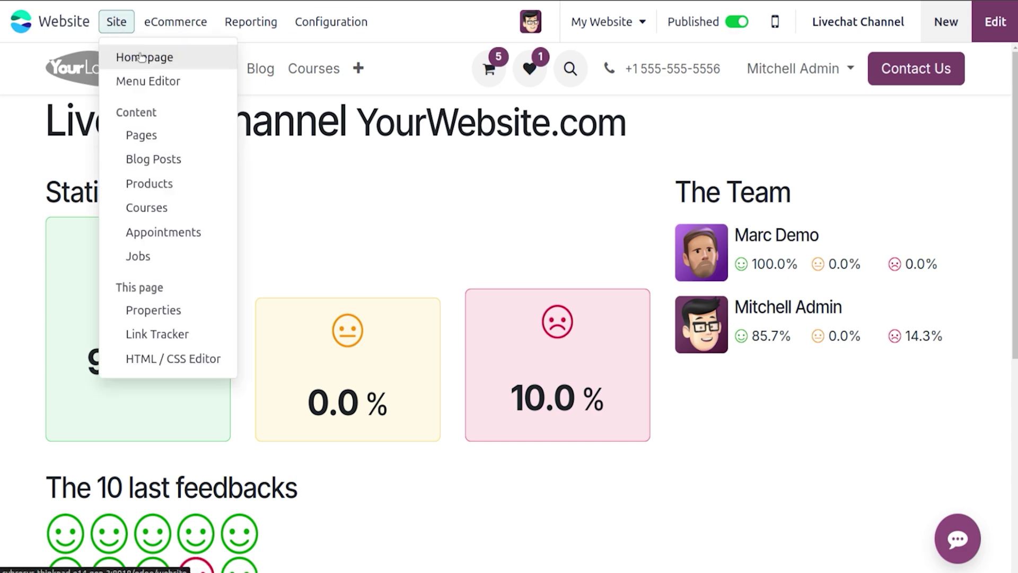
pyautogui.click(138, 53)
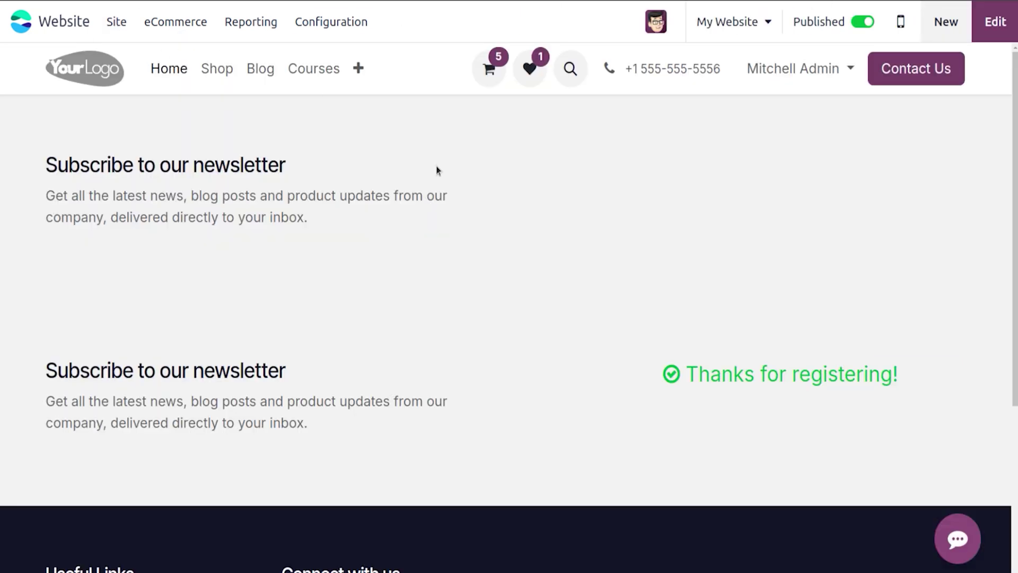
pyautogui.click(955, 533)
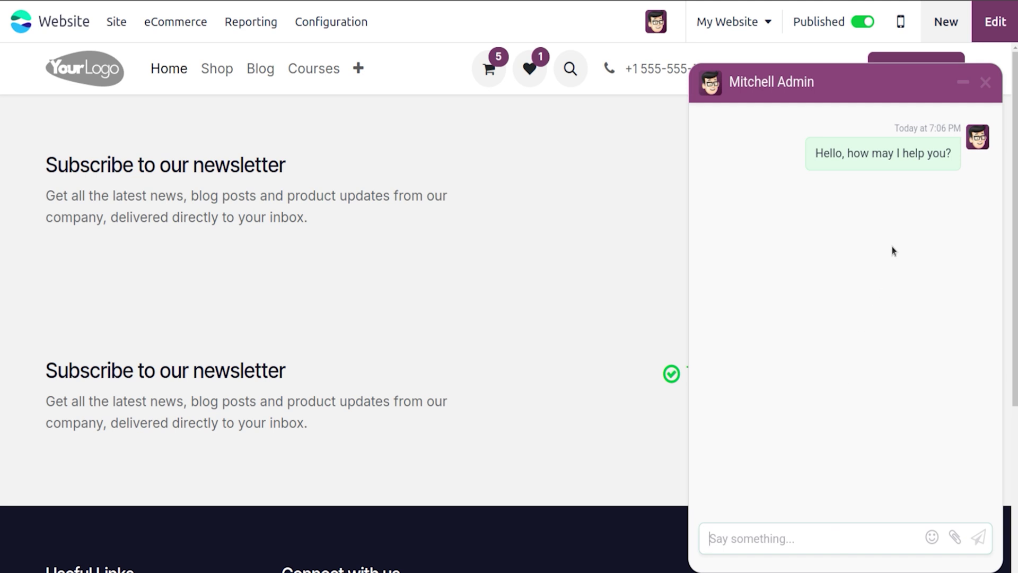
pyautogui.click(985, 82)
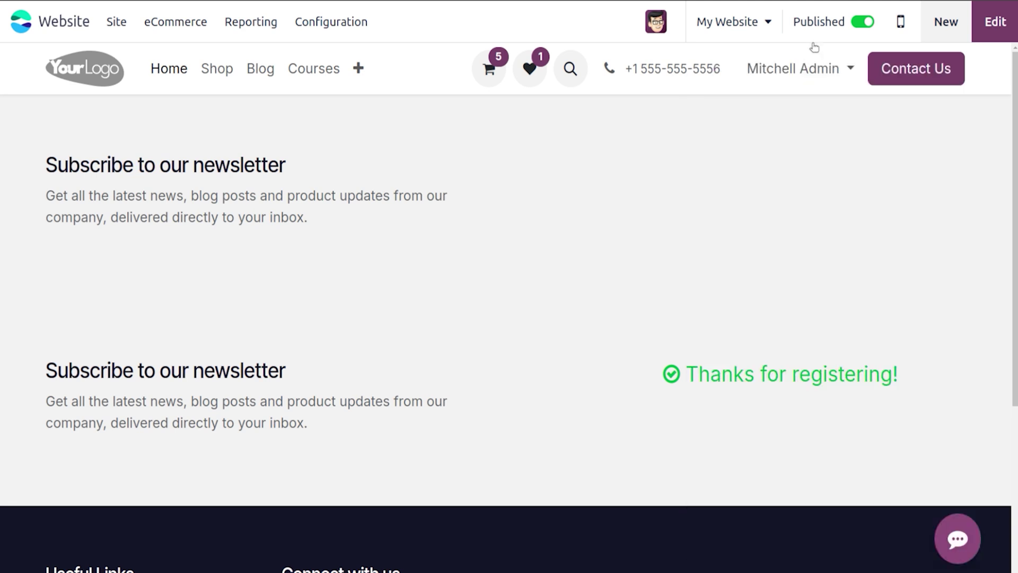
# Step: Enable the Cookies Bar with third-party tracking services blocked in Website settings and save
pyautogui.click(371, 23)
pyautogui.click(364, 62)
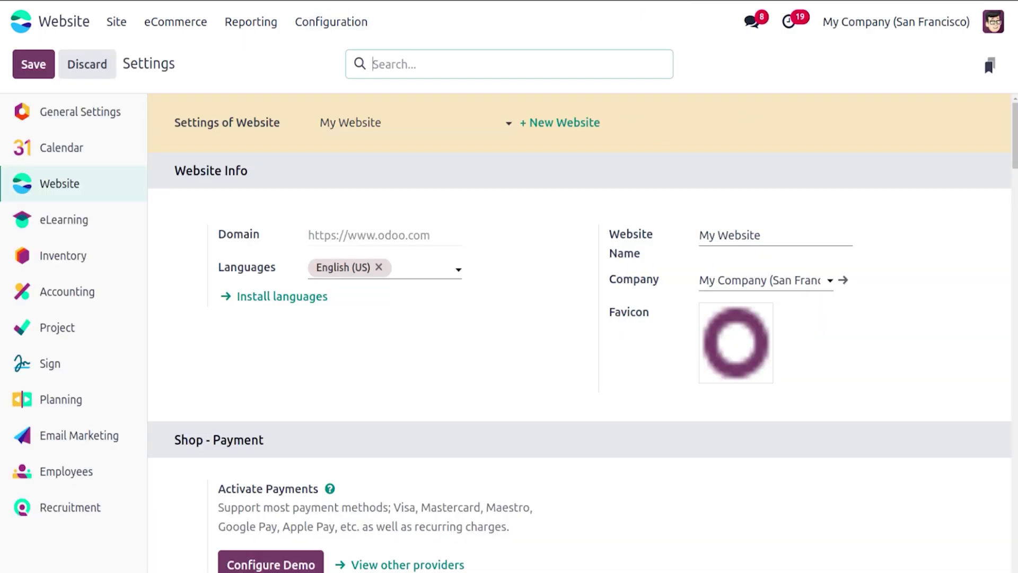
pyautogui.scroll(-15, 583, 329)
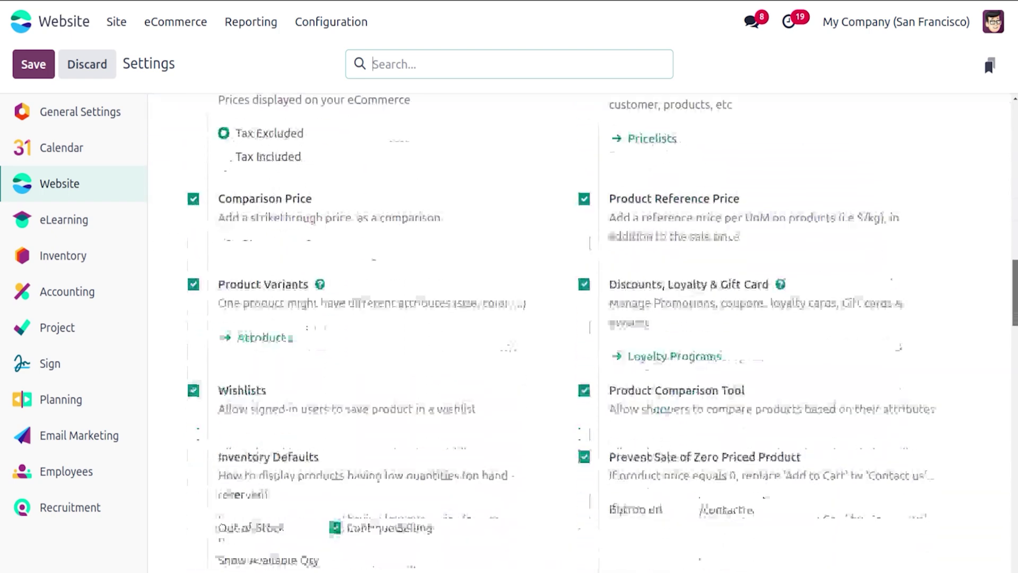
pyautogui.scroll(-20, 583, 339)
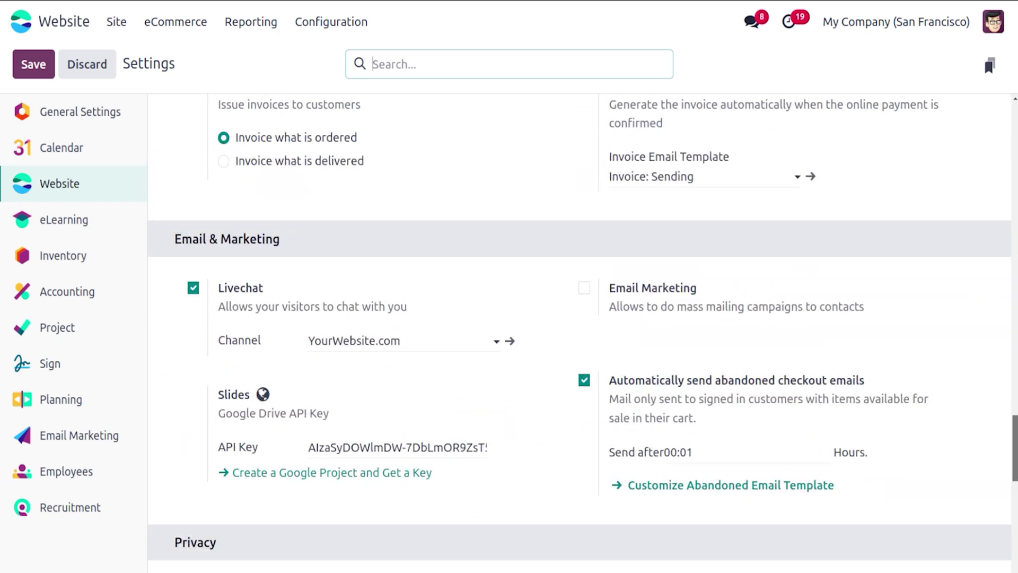
pyautogui.scroll(-8, 584, 333)
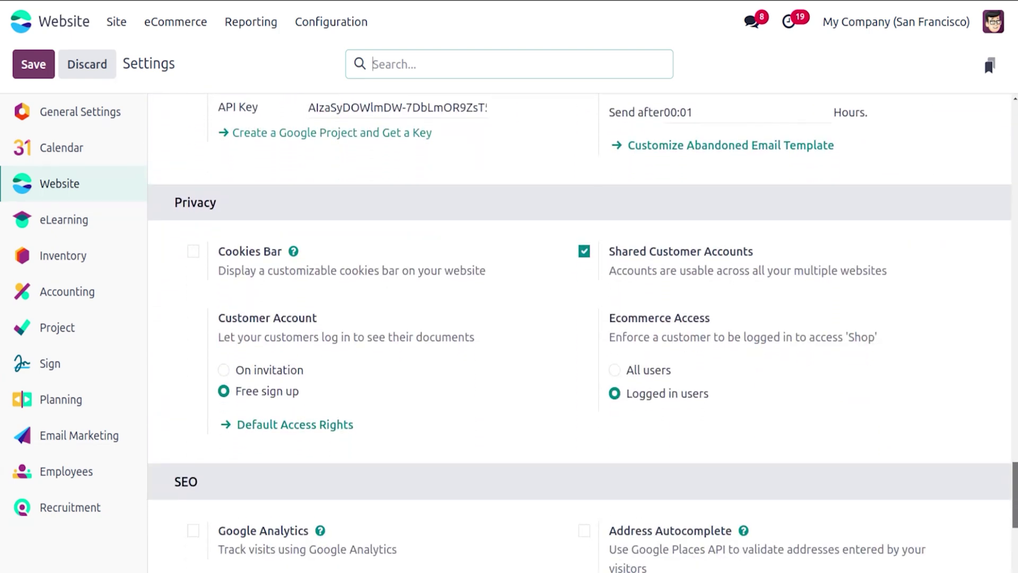
pyautogui.click(194, 251)
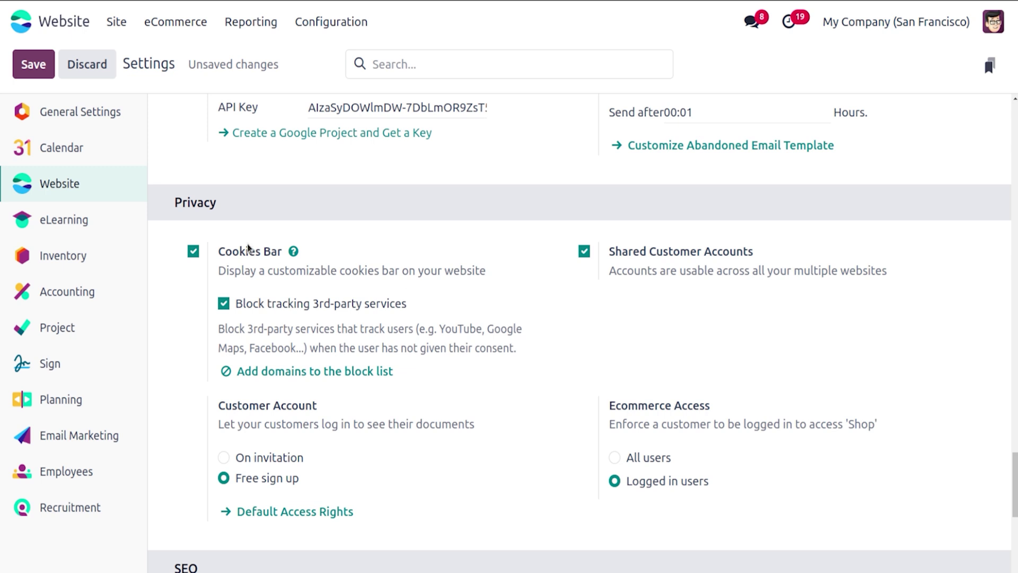
pyautogui.click(33, 62)
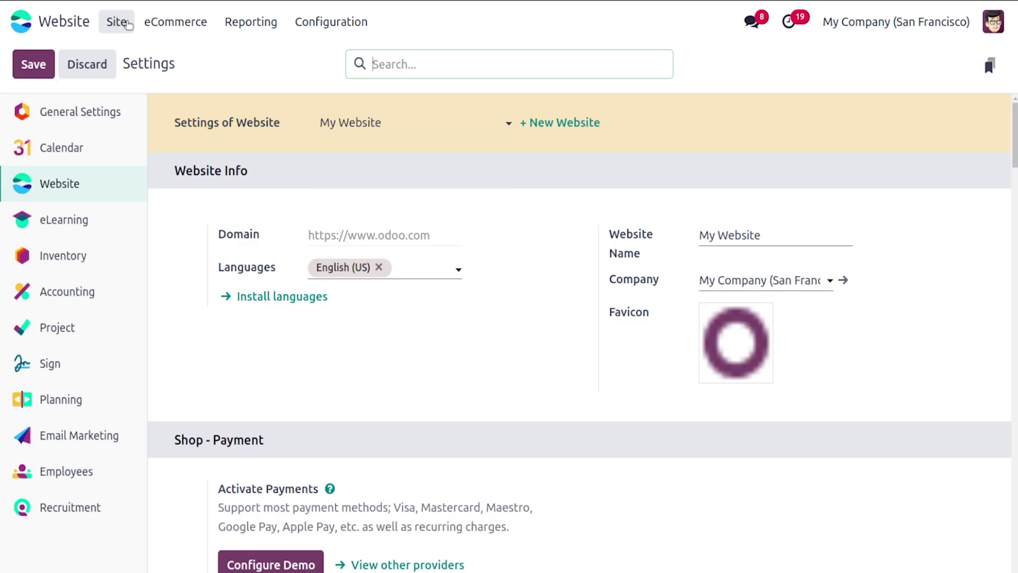
pyautogui.click(128, 25)
pyautogui.click(146, 55)
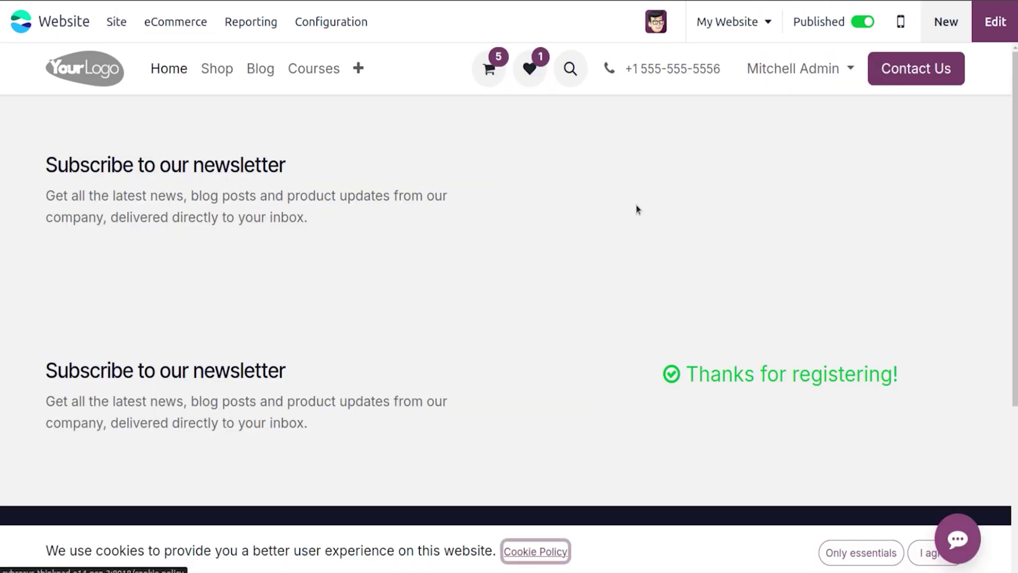
pyautogui.scroll(-2, 505, 274)
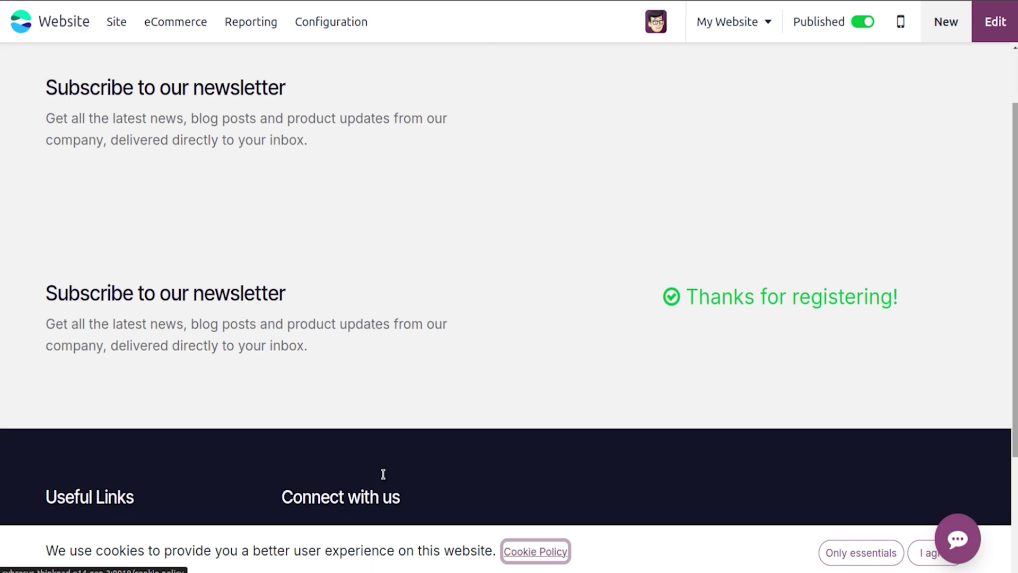
pyautogui.click(317, 19)
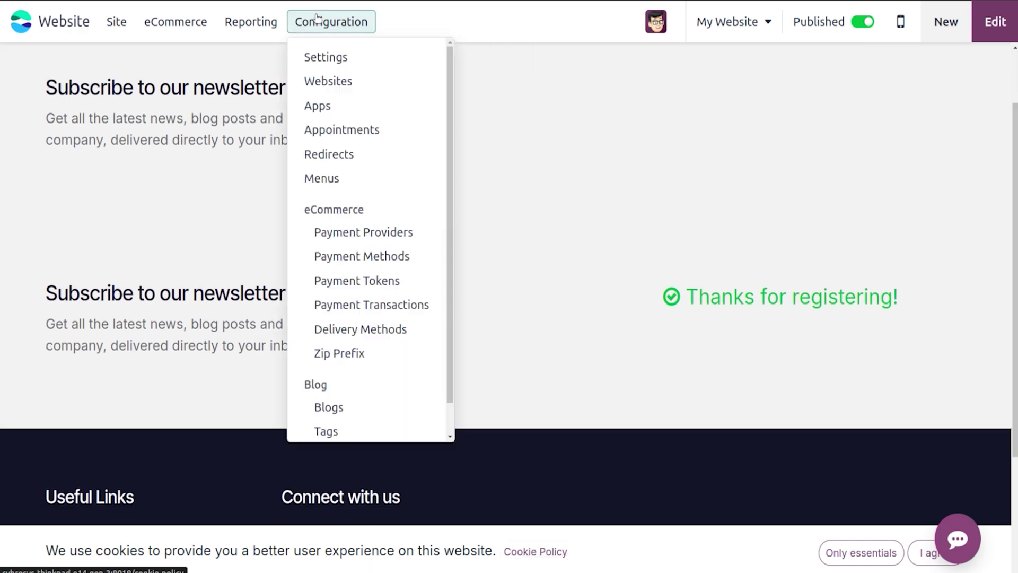
pyautogui.click(333, 53)
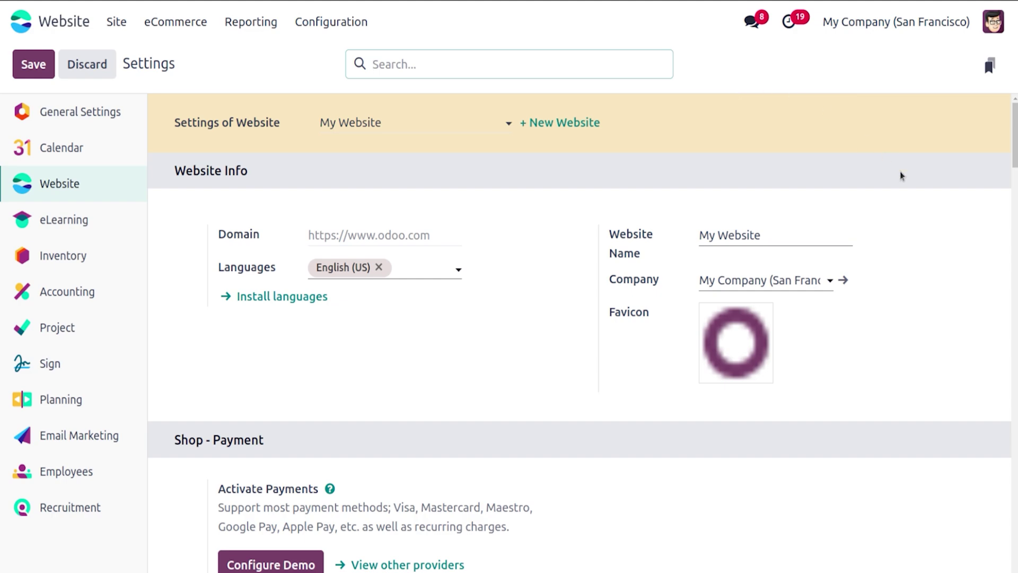
# Step: Try Google Analytics in the SEO settings, switch it back off, and save the settings
pyautogui.moveTo(1014, 139); pyautogui.dragTo(1015, 550)
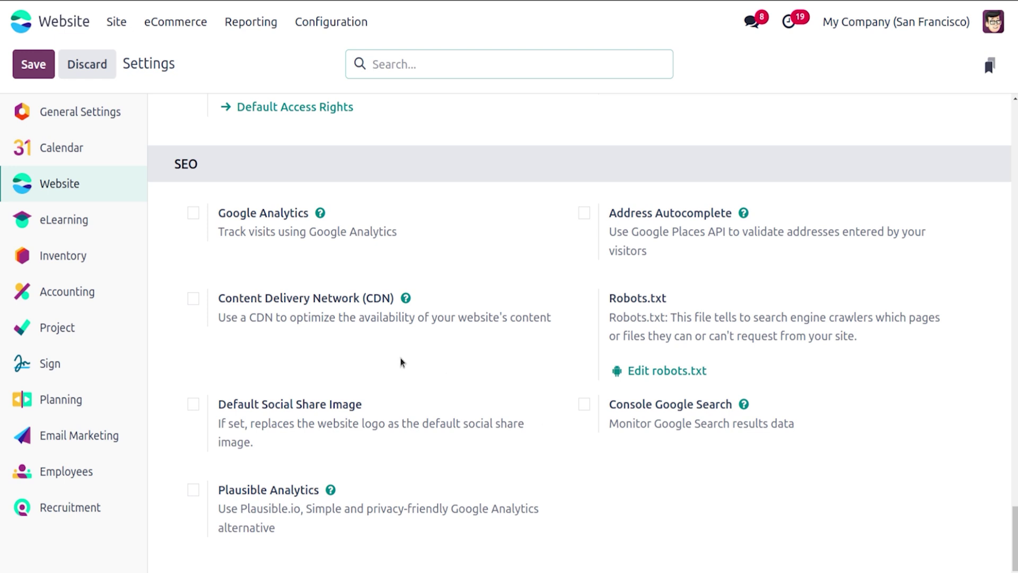
pyautogui.click(194, 213)
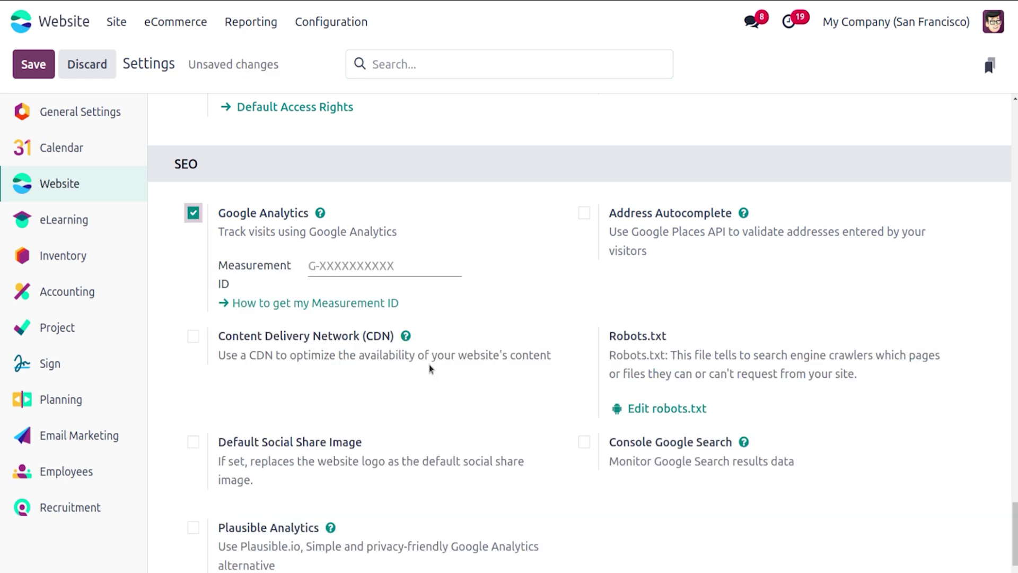
pyautogui.moveTo(431, 368)
pyautogui.click(195, 213)
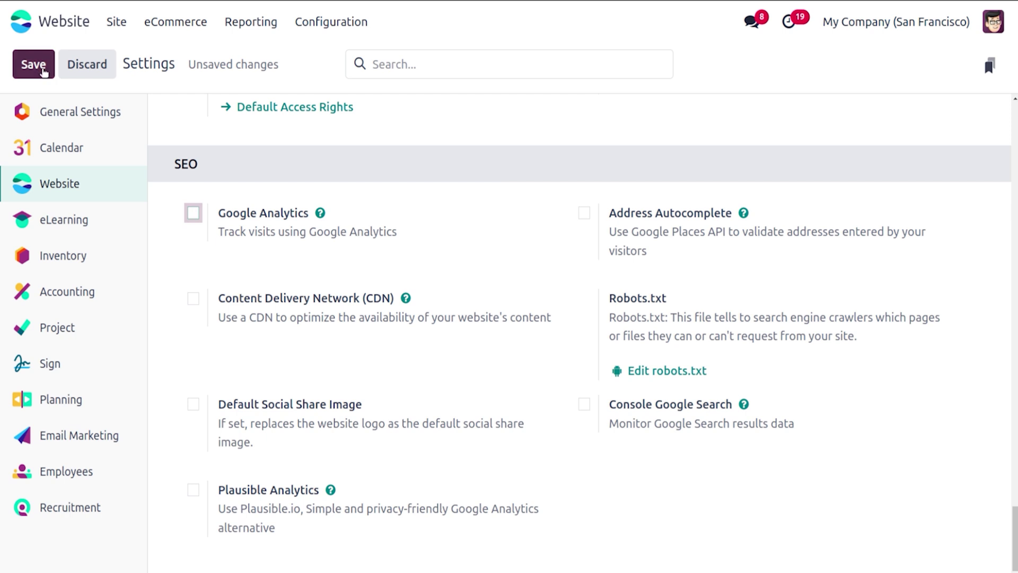
pyautogui.click(42, 71)
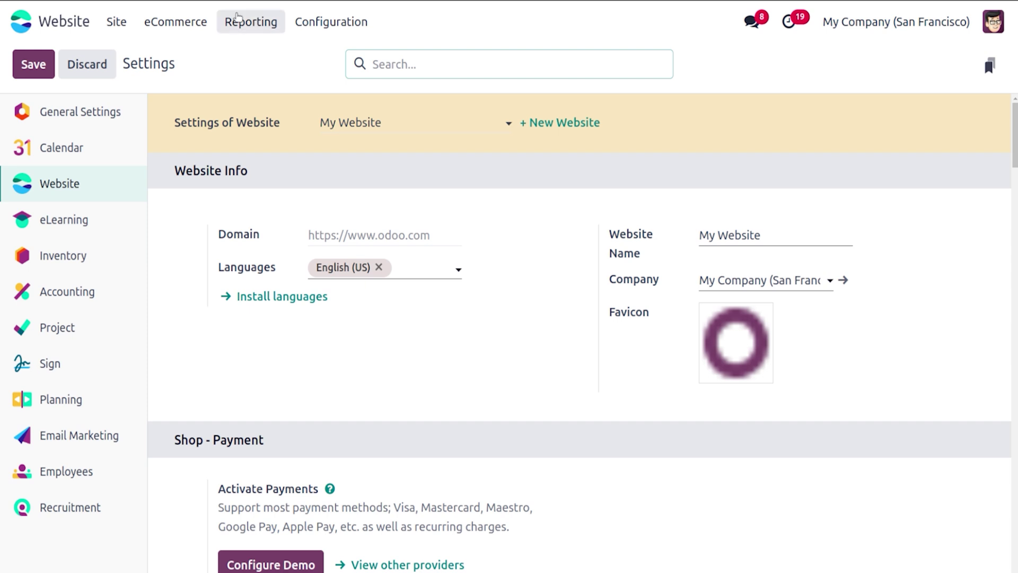
# Step: View the Analytics report for Company Website and then My Website 2
pyautogui.click(236, 22)
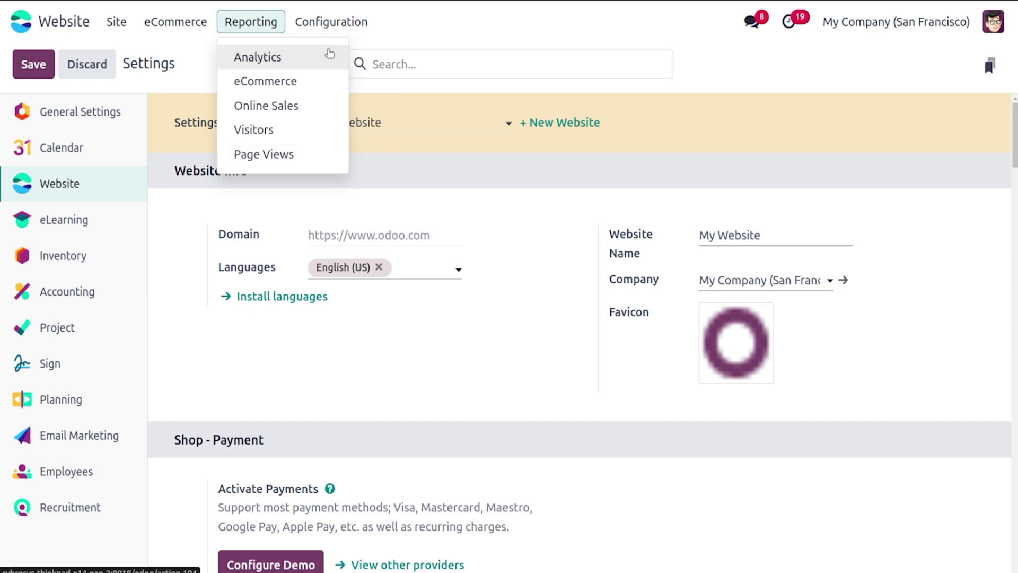
pyautogui.click(330, 53)
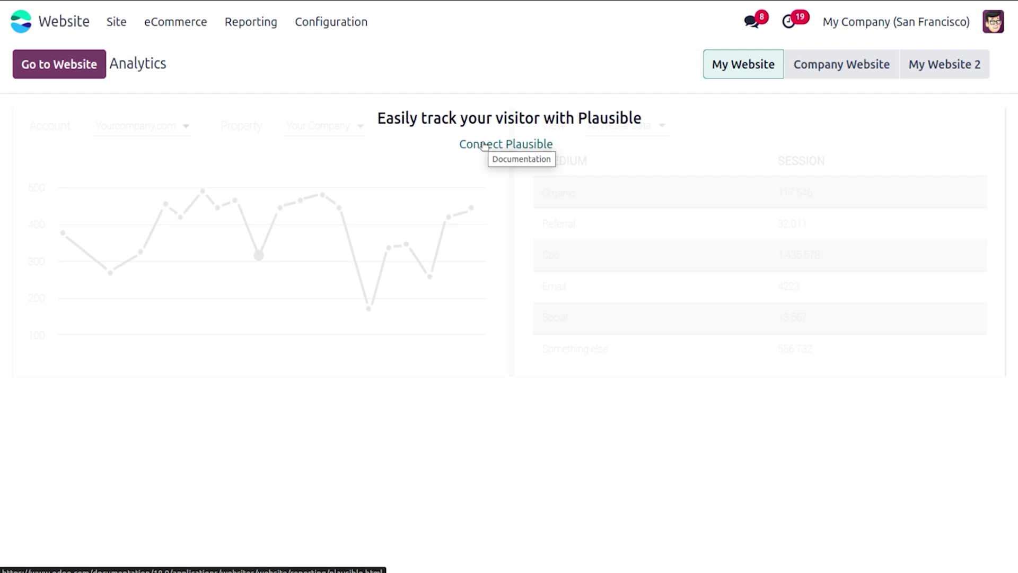
pyautogui.click(838, 64)
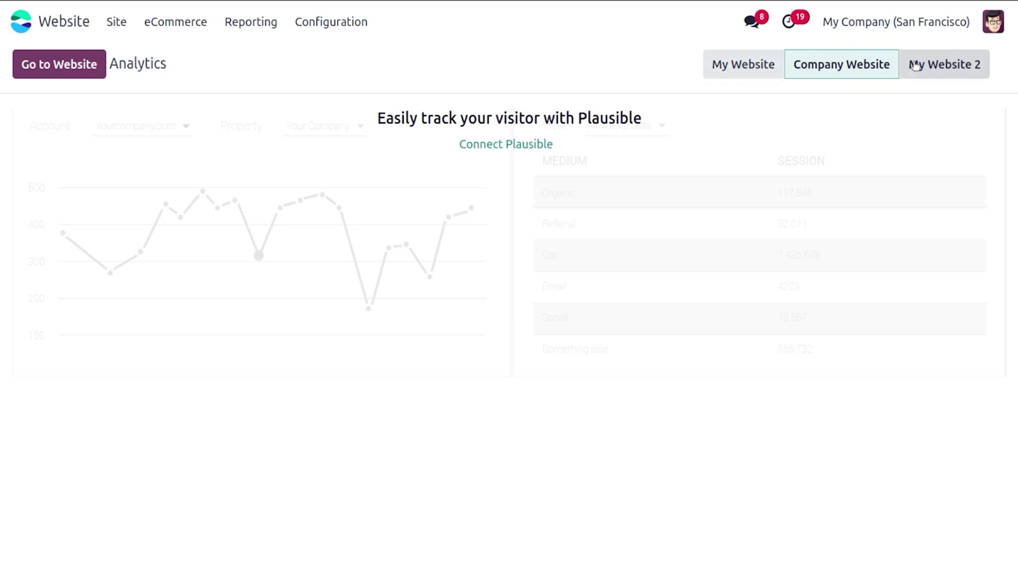
pyautogui.click(915, 64)
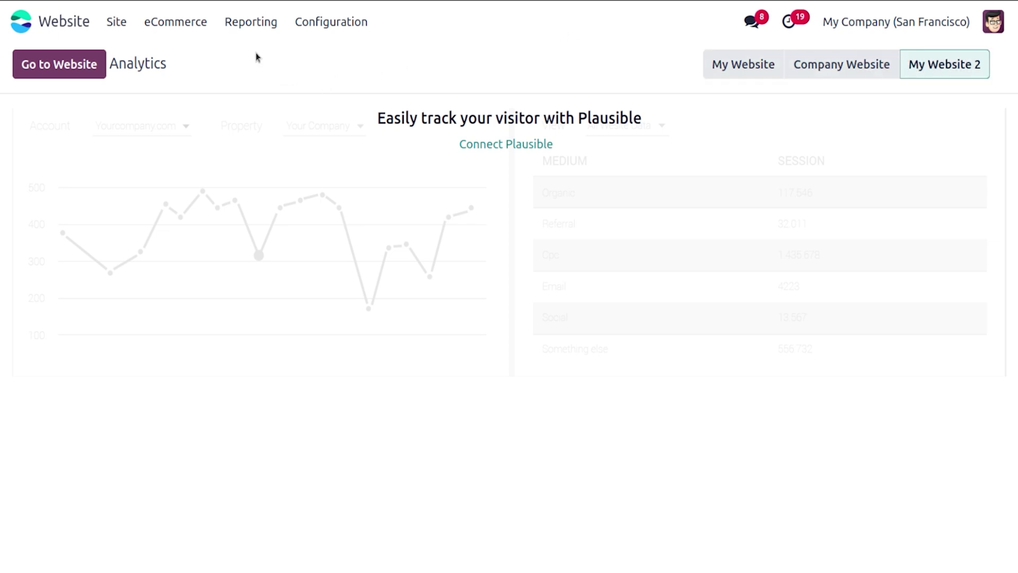
pyautogui.click(259, 21)
# Step: Make the eCommerce Dashboard's sales line chart cumulative and compare it with the pivot view
pyautogui.click(268, 81)
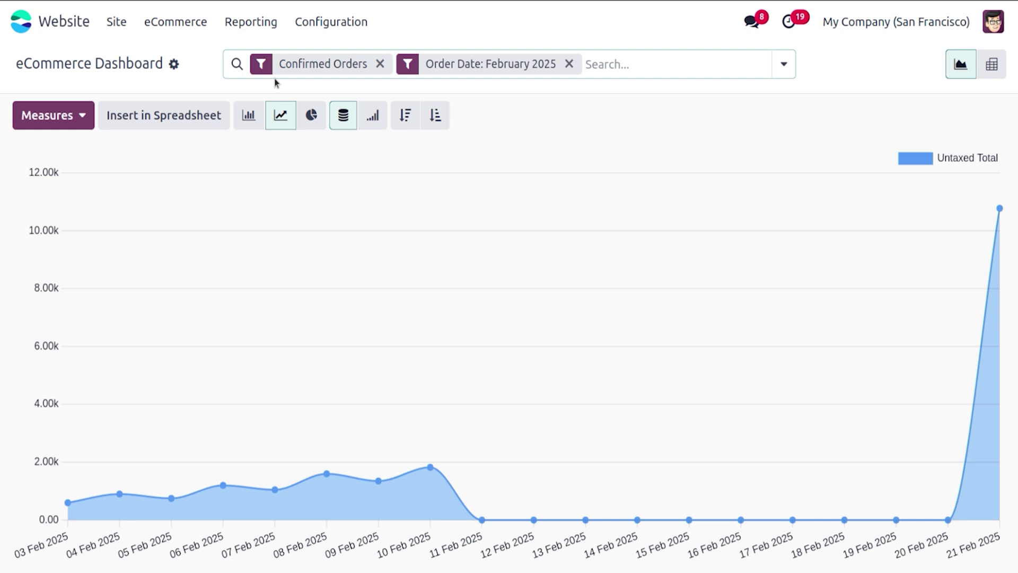
pyautogui.click(366, 123)
pyautogui.click(990, 64)
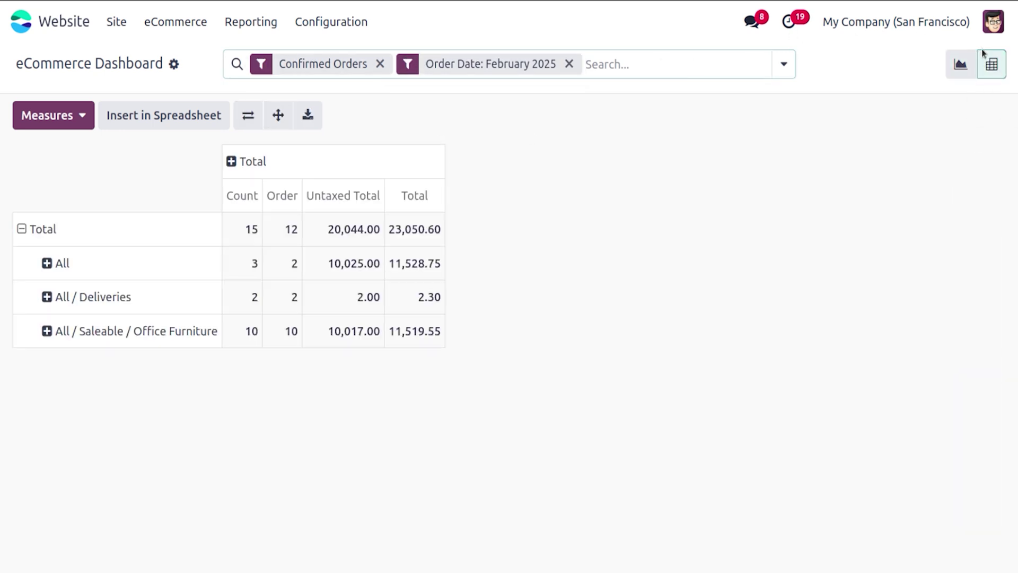
pyautogui.click(959, 65)
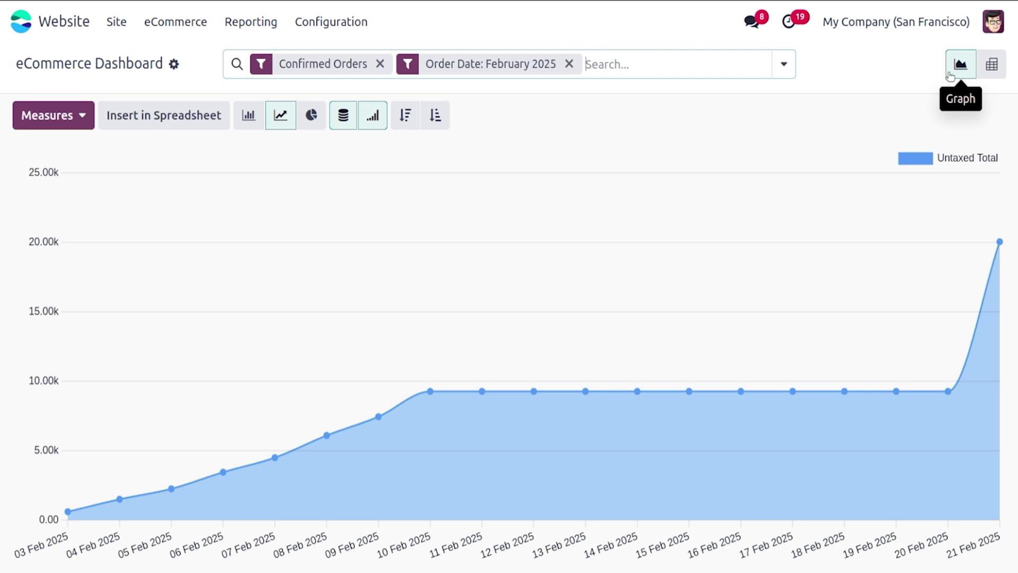
pyautogui.click(990, 66)
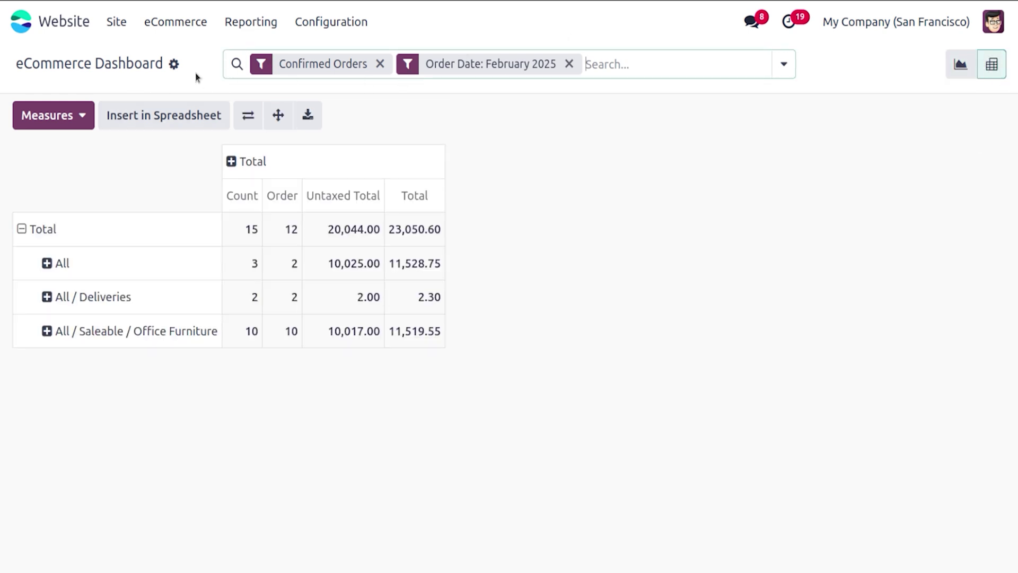
# Step: Check the measures list and show February 2025 untaxed sales as a daily bar chart
pyautogui.click(91, 106)
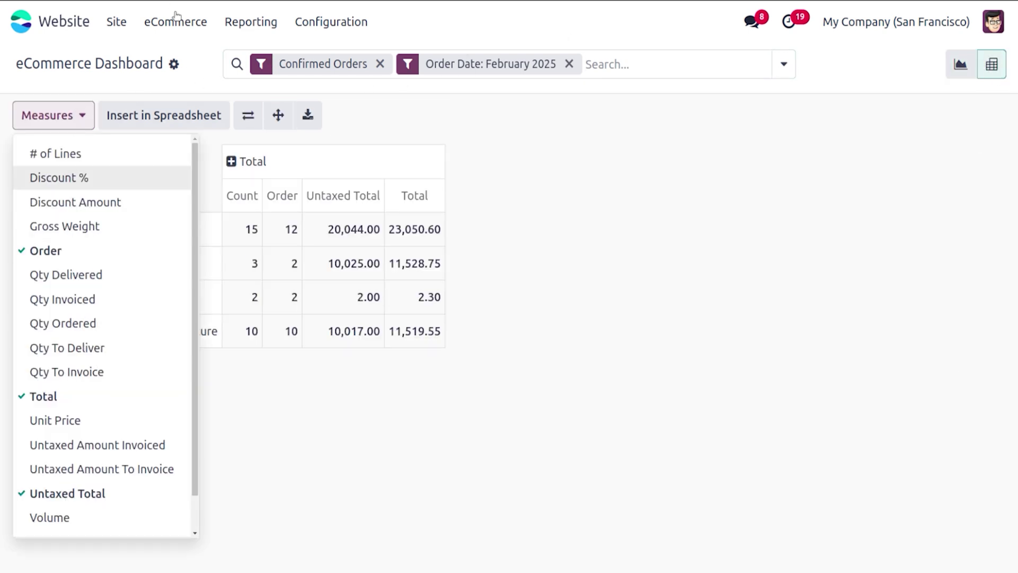
pyautogui.click(201, 67)
pyautogui.click(958, 69)
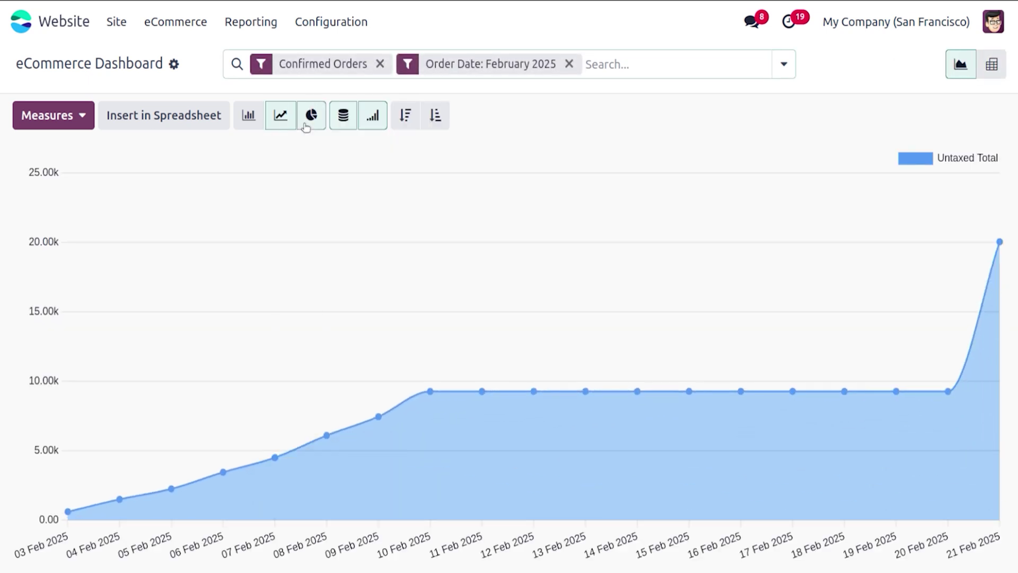
pyautogui.click(311, 115)
pyautogui.click(256, 121)
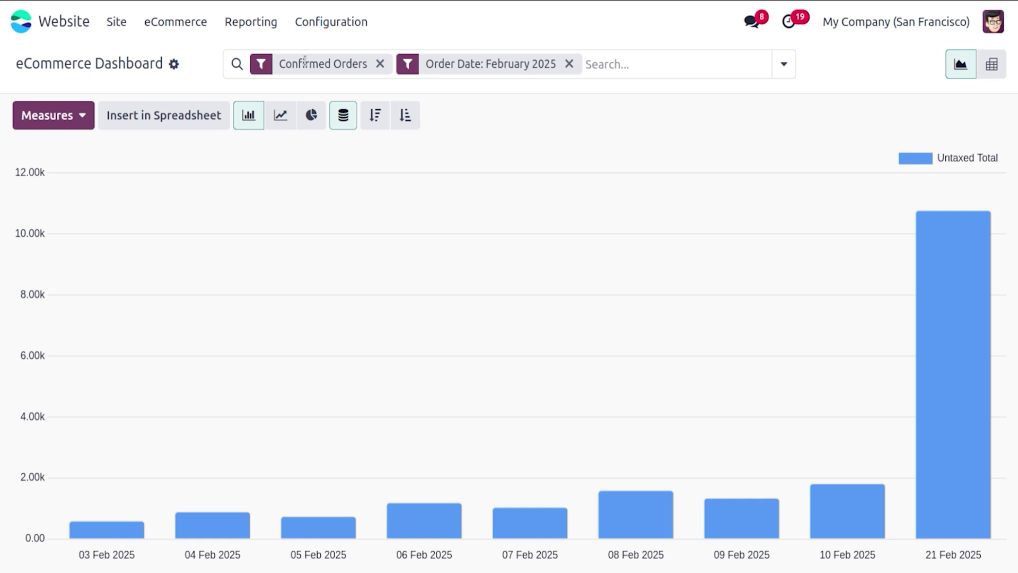
pyautogui.click(250, 13)
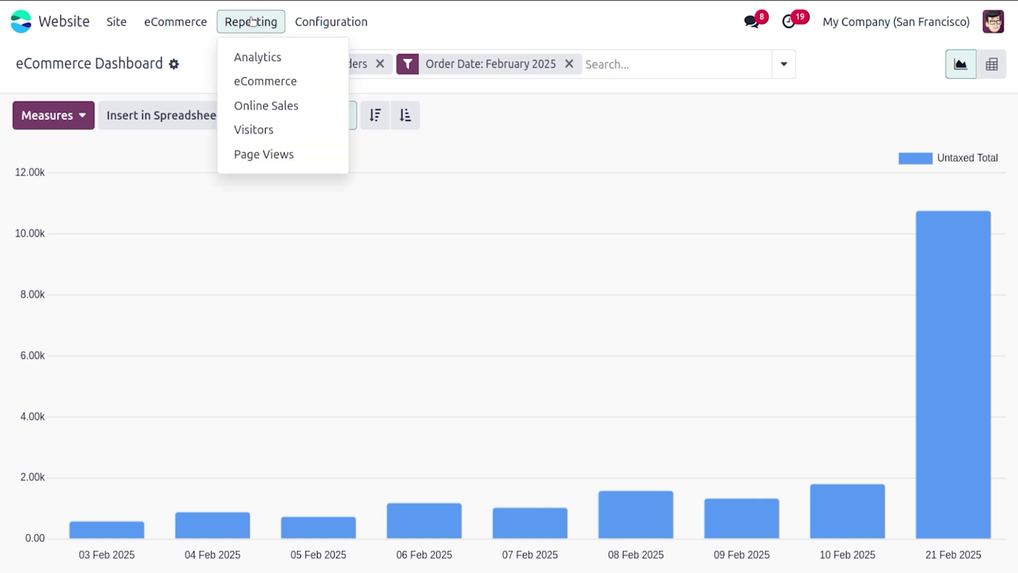
# Step: Chart the Last 7 Days Visitors report, showing 1 visitor on 21 Feb 2025
pyautogui.click(266, 131)
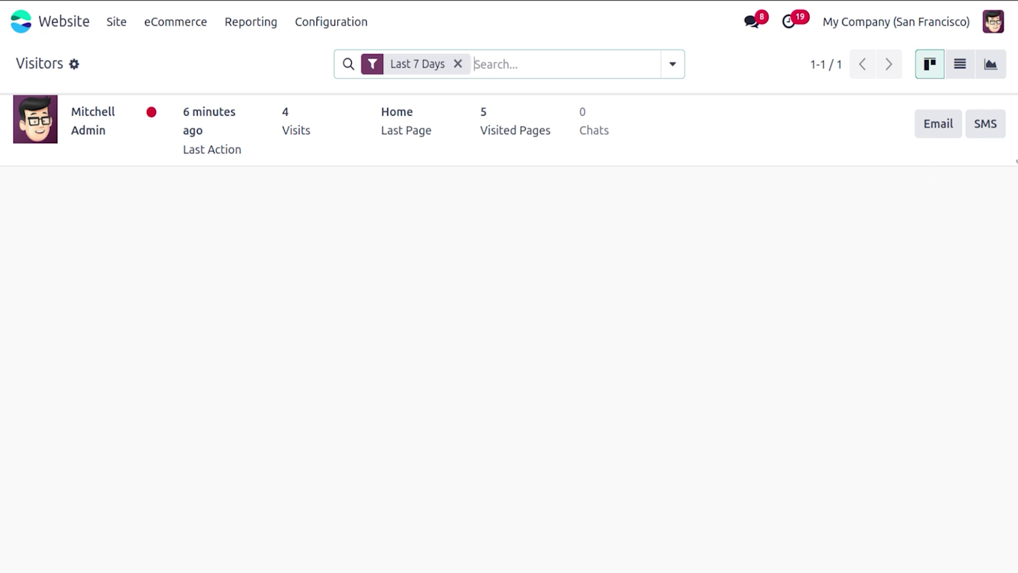
pyautogui.click(960, 66)
pyautogui.click(991, 66)
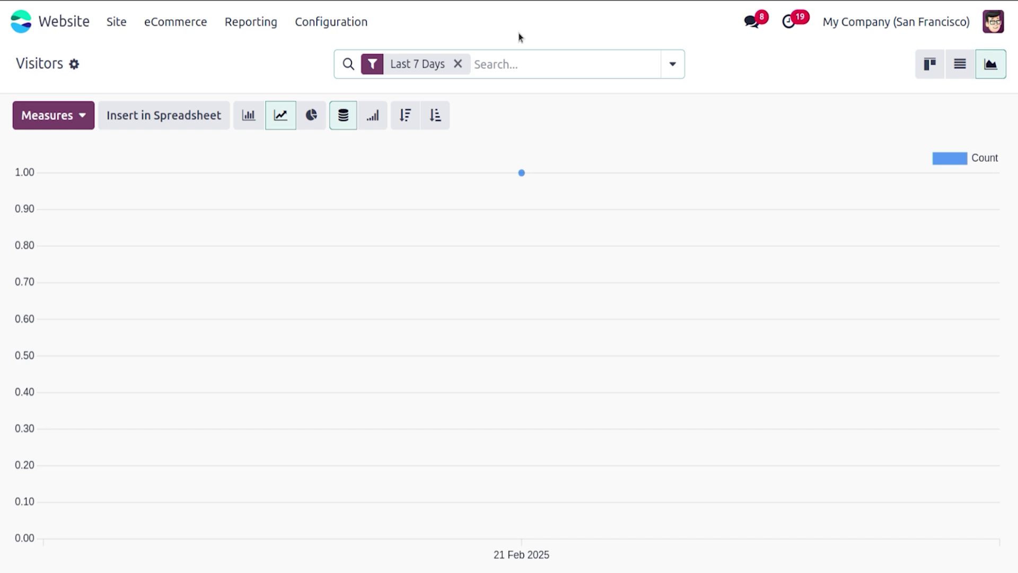
pyautogui.click(283, 22)
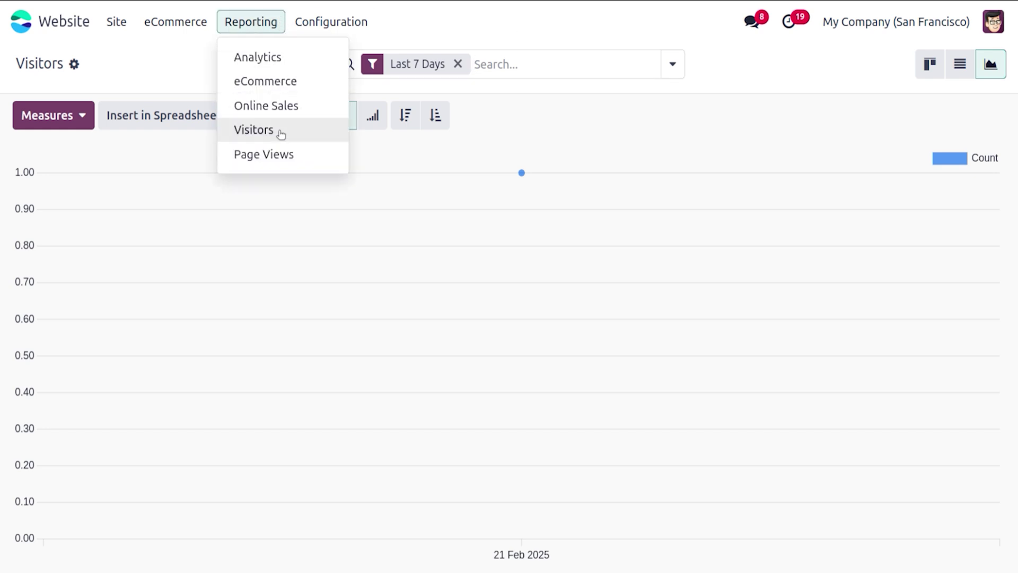
# Step: Chart the Page Views report as a single bar of about 250 views
pyautogui.click(283, 153)
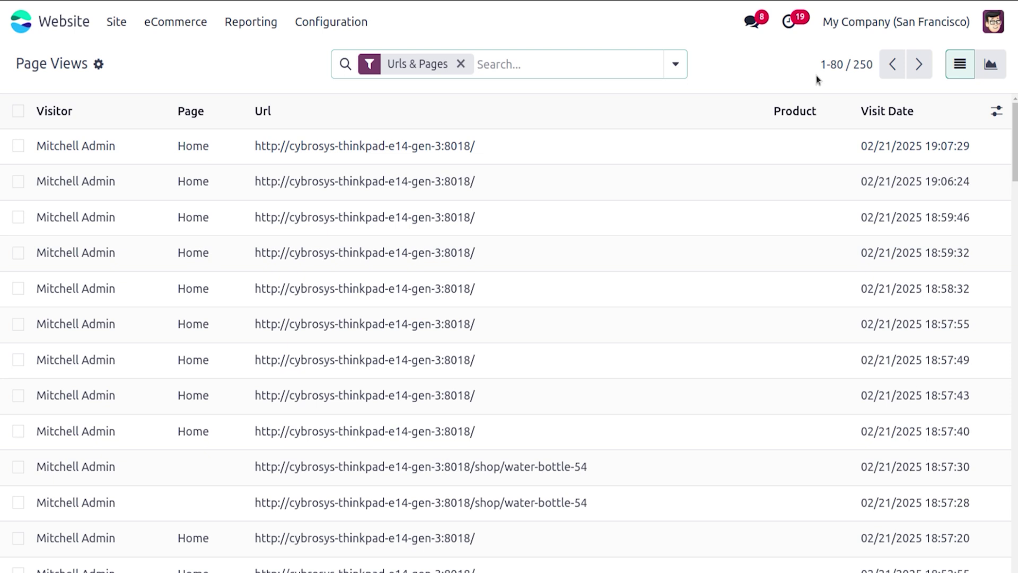
pyautogui.click(991, 63)
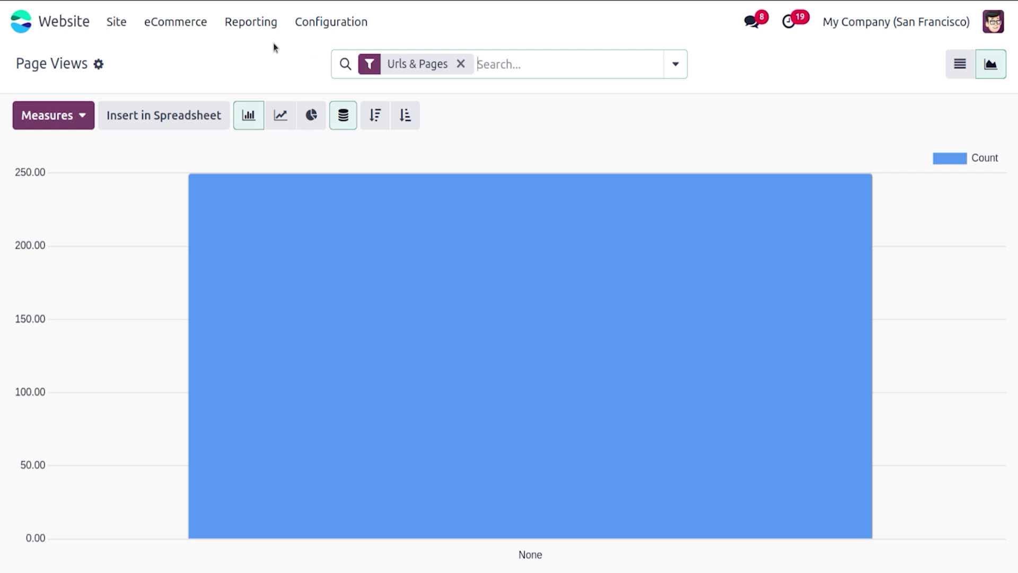
pyautogui.click(255, 24)
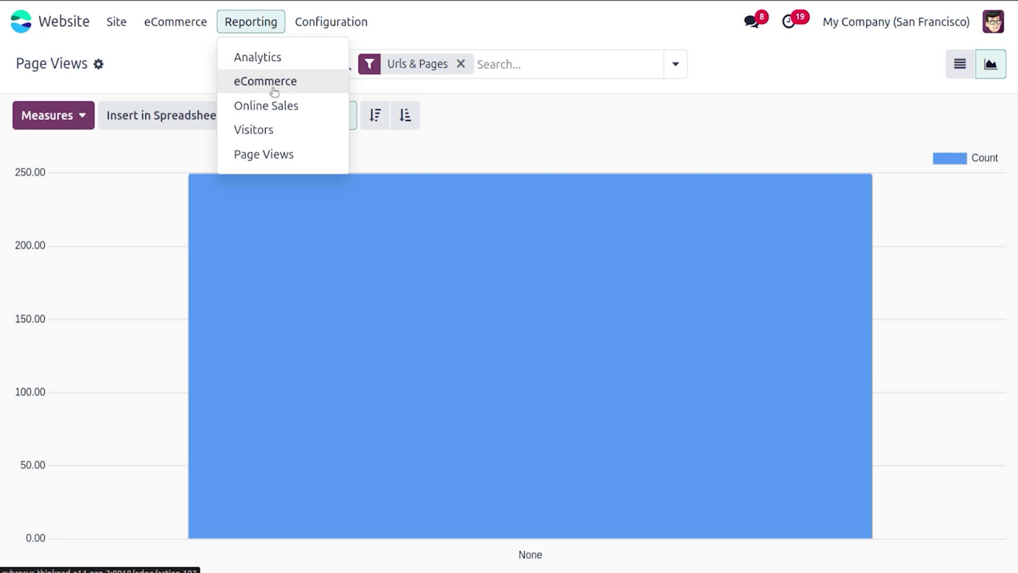
# Step: Review the Online Sales pivot's Untaxed Total of 17,548.00 across January and February 2025, keeping that measure
pyautogui.click(280, 104)
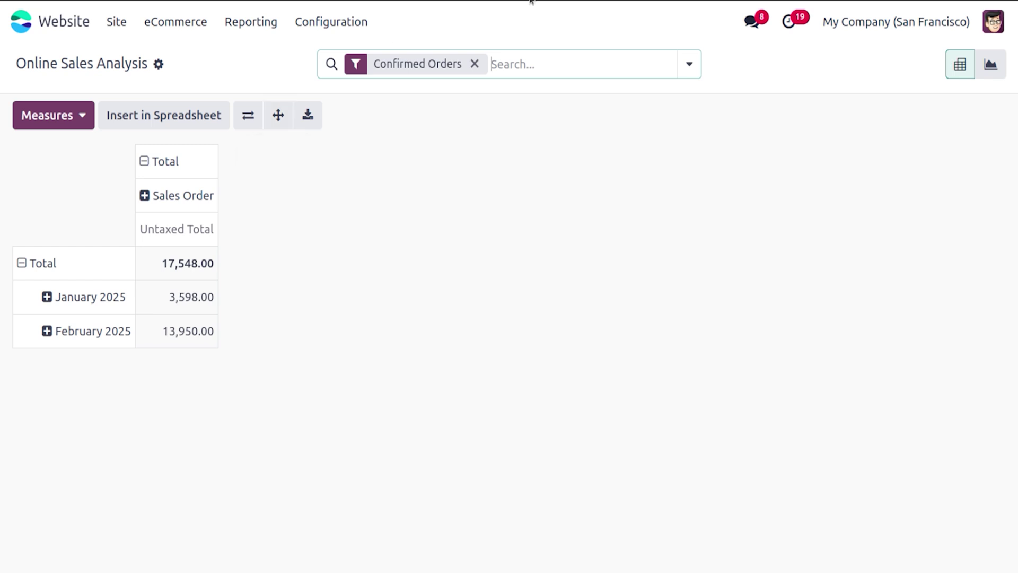
pyautogui.click(975, 83)
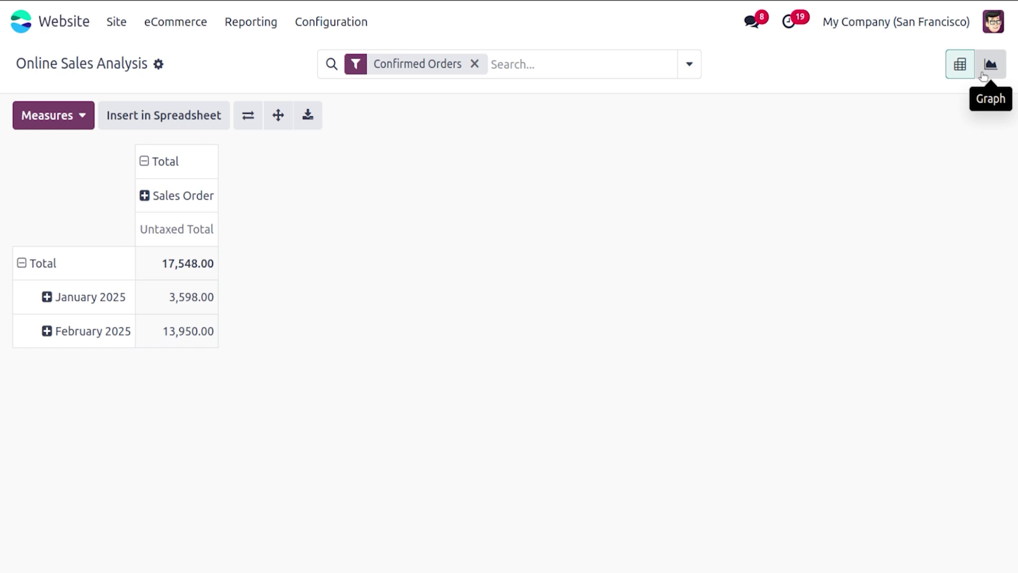
pyautogui.click(89, 115)
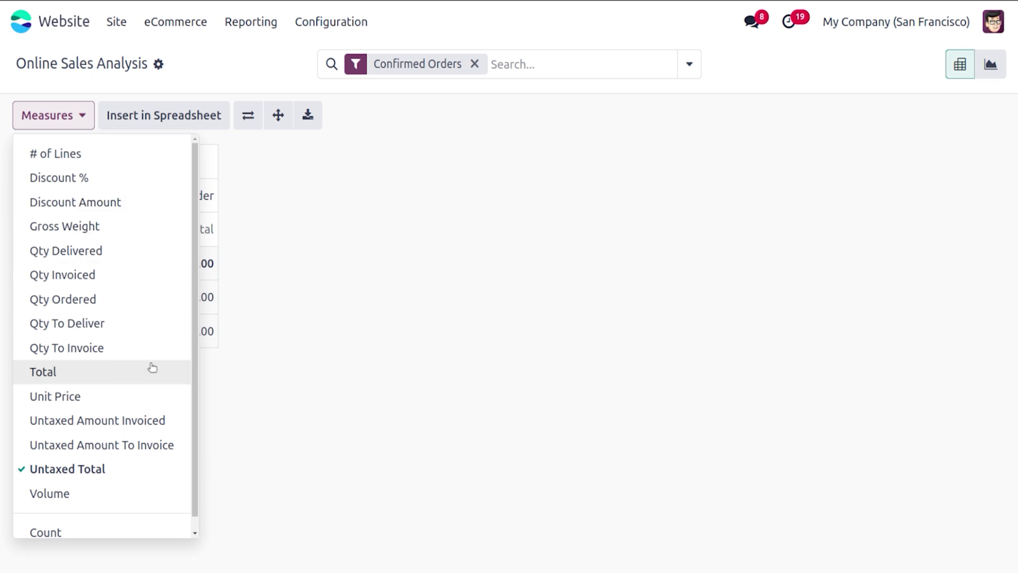
pyautogui.click(394, 323)
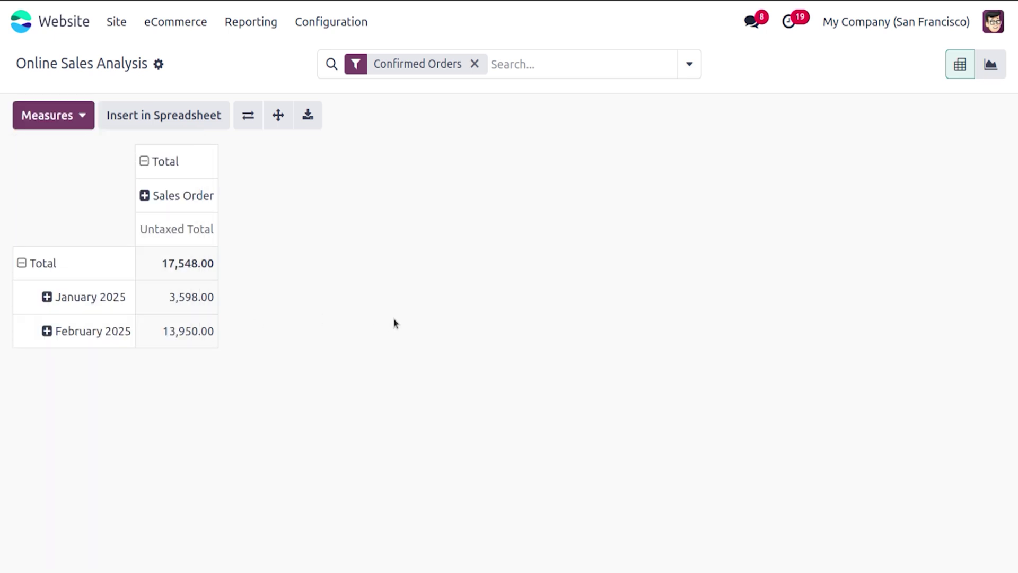